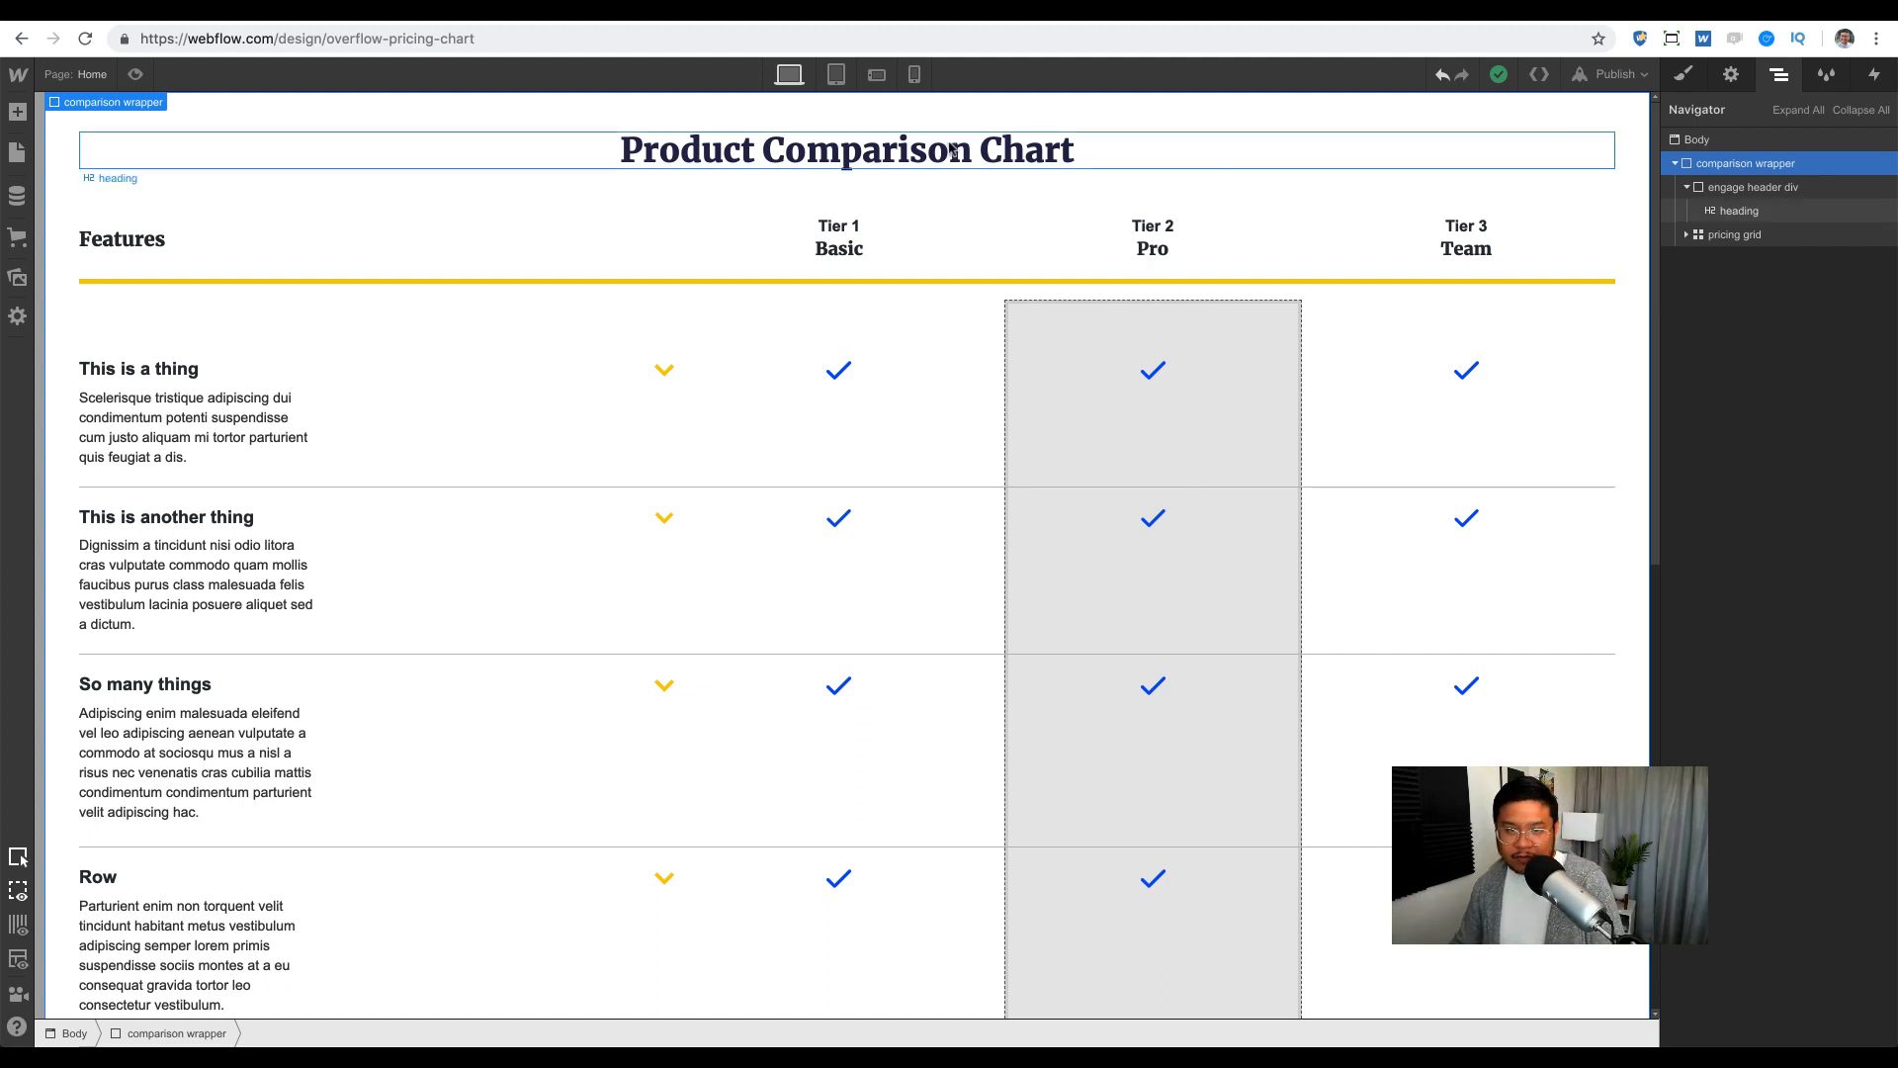
Step: Inspect the pricing grid's four columns (2fr, 1fr, 1fr, 1fr) in Edit Grid, then close grid editing
left_click(920, 157)
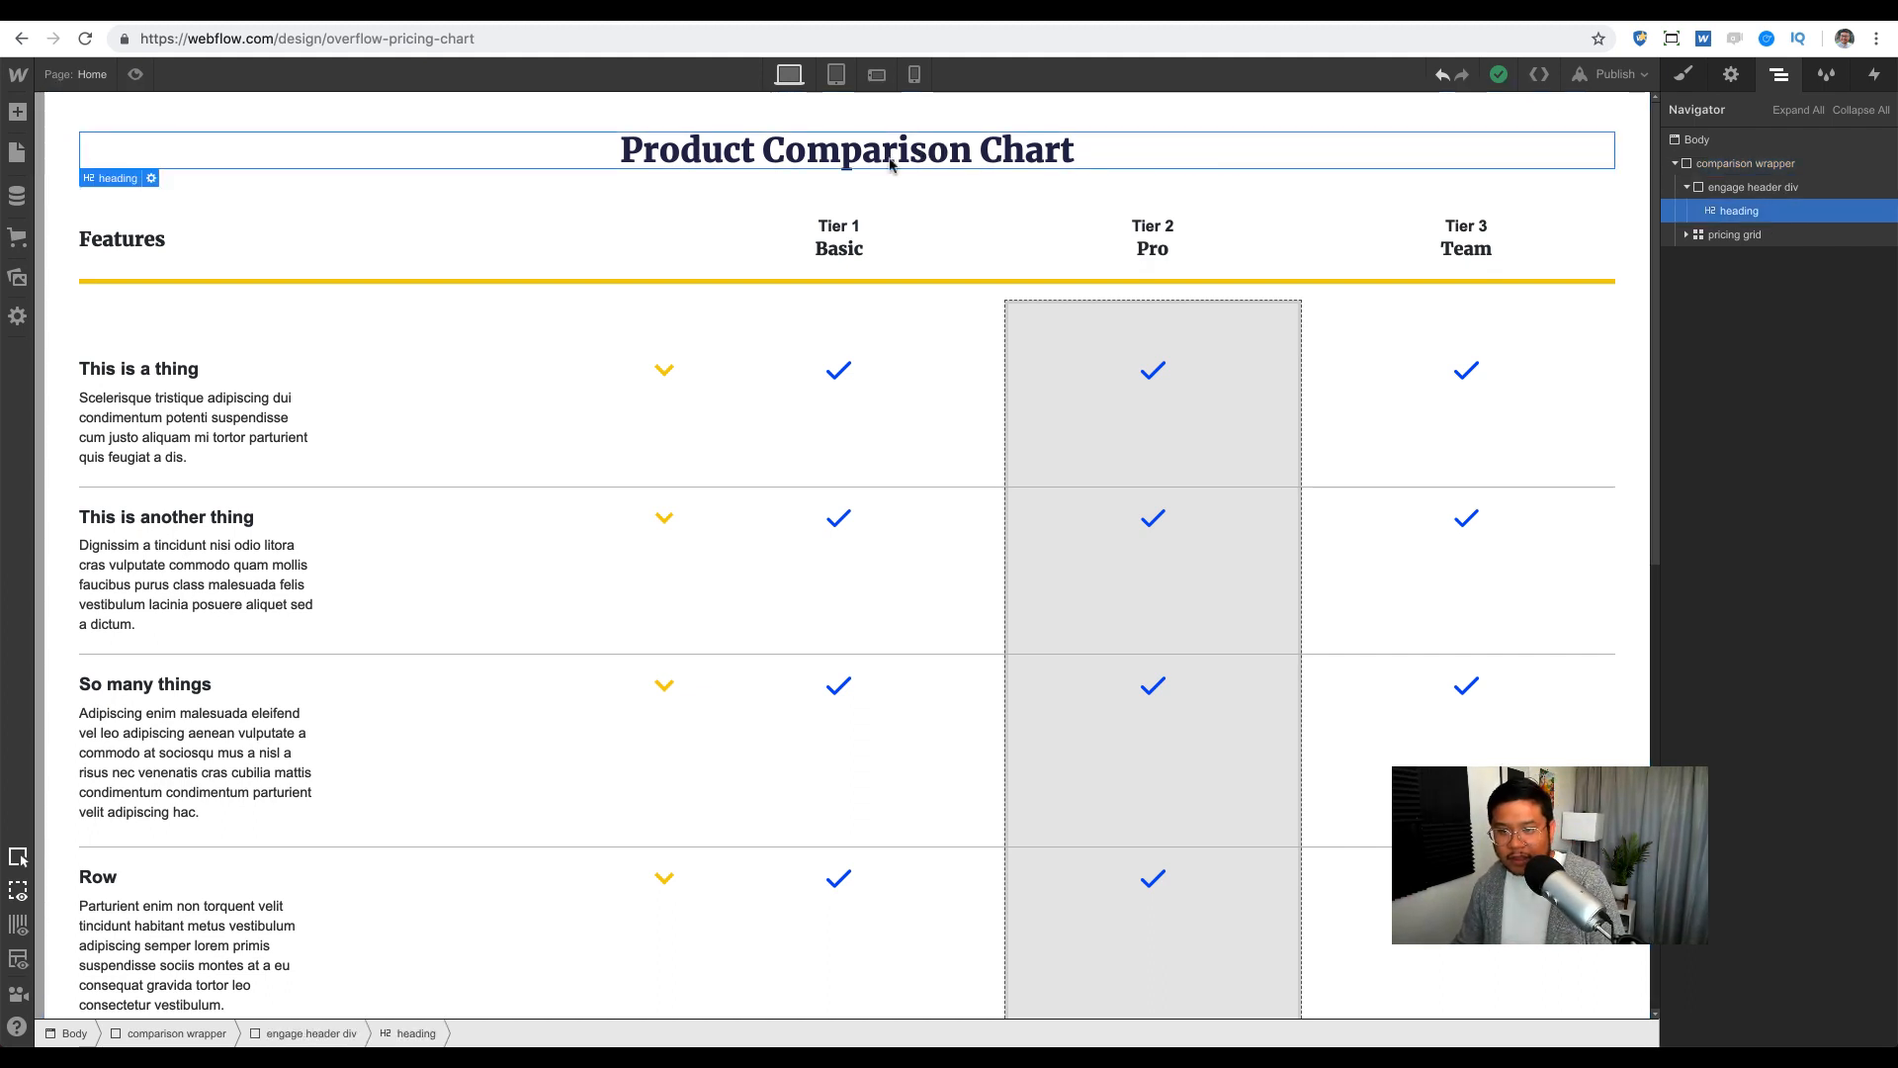
left_click(1607, 232)
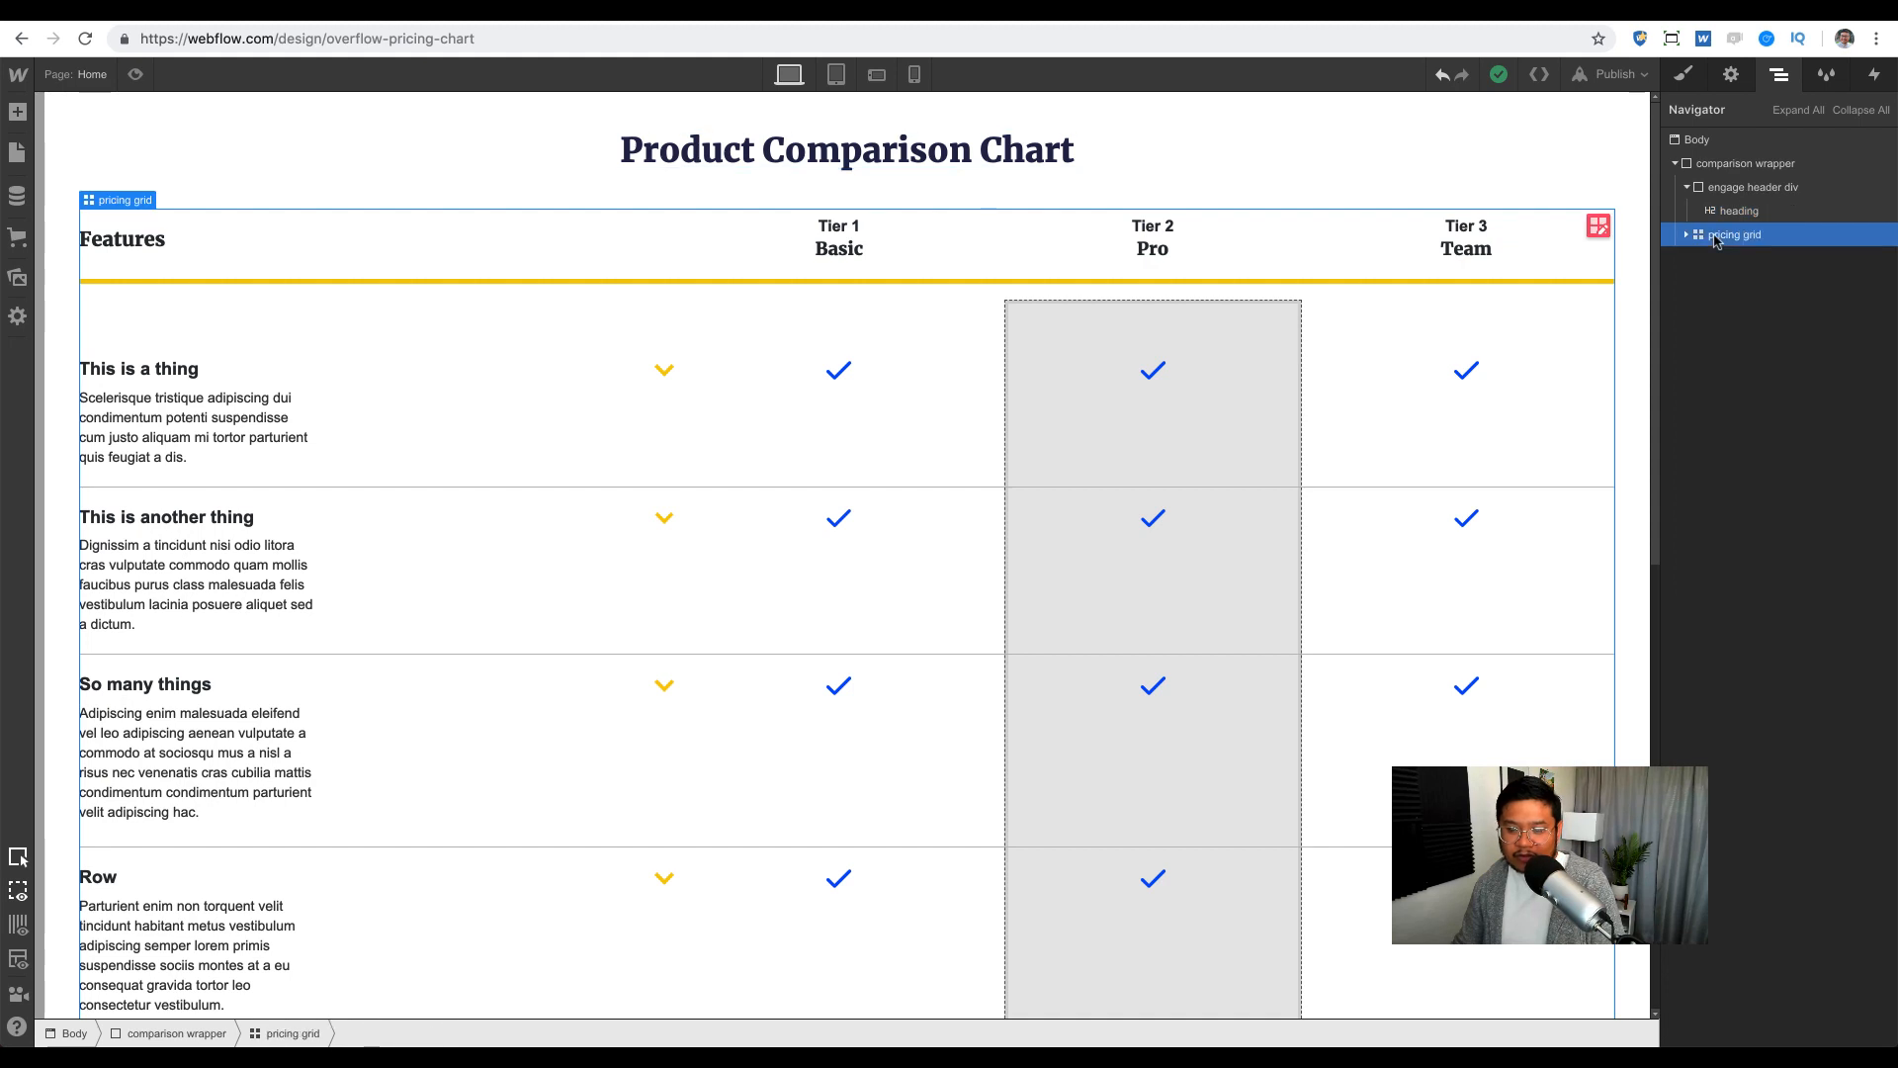
left_click(1607, 231)
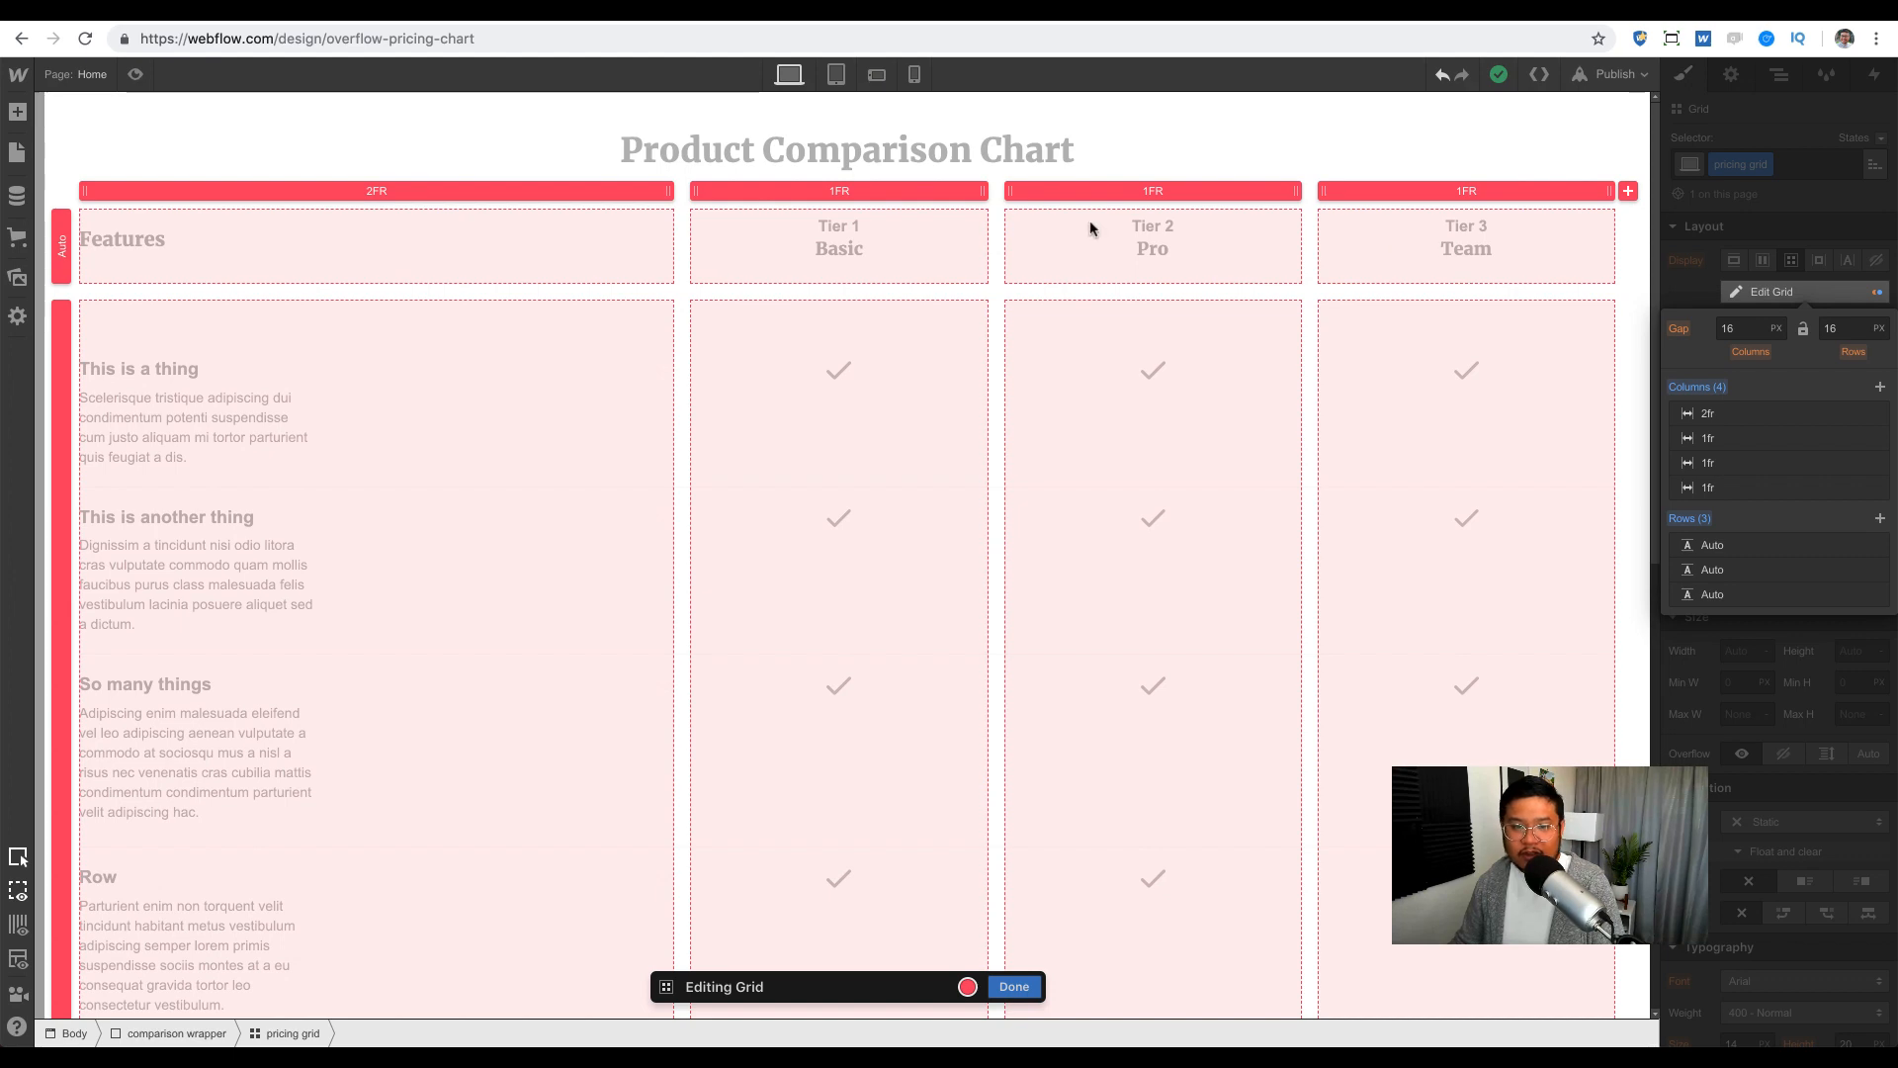
left_click(1018, 985)
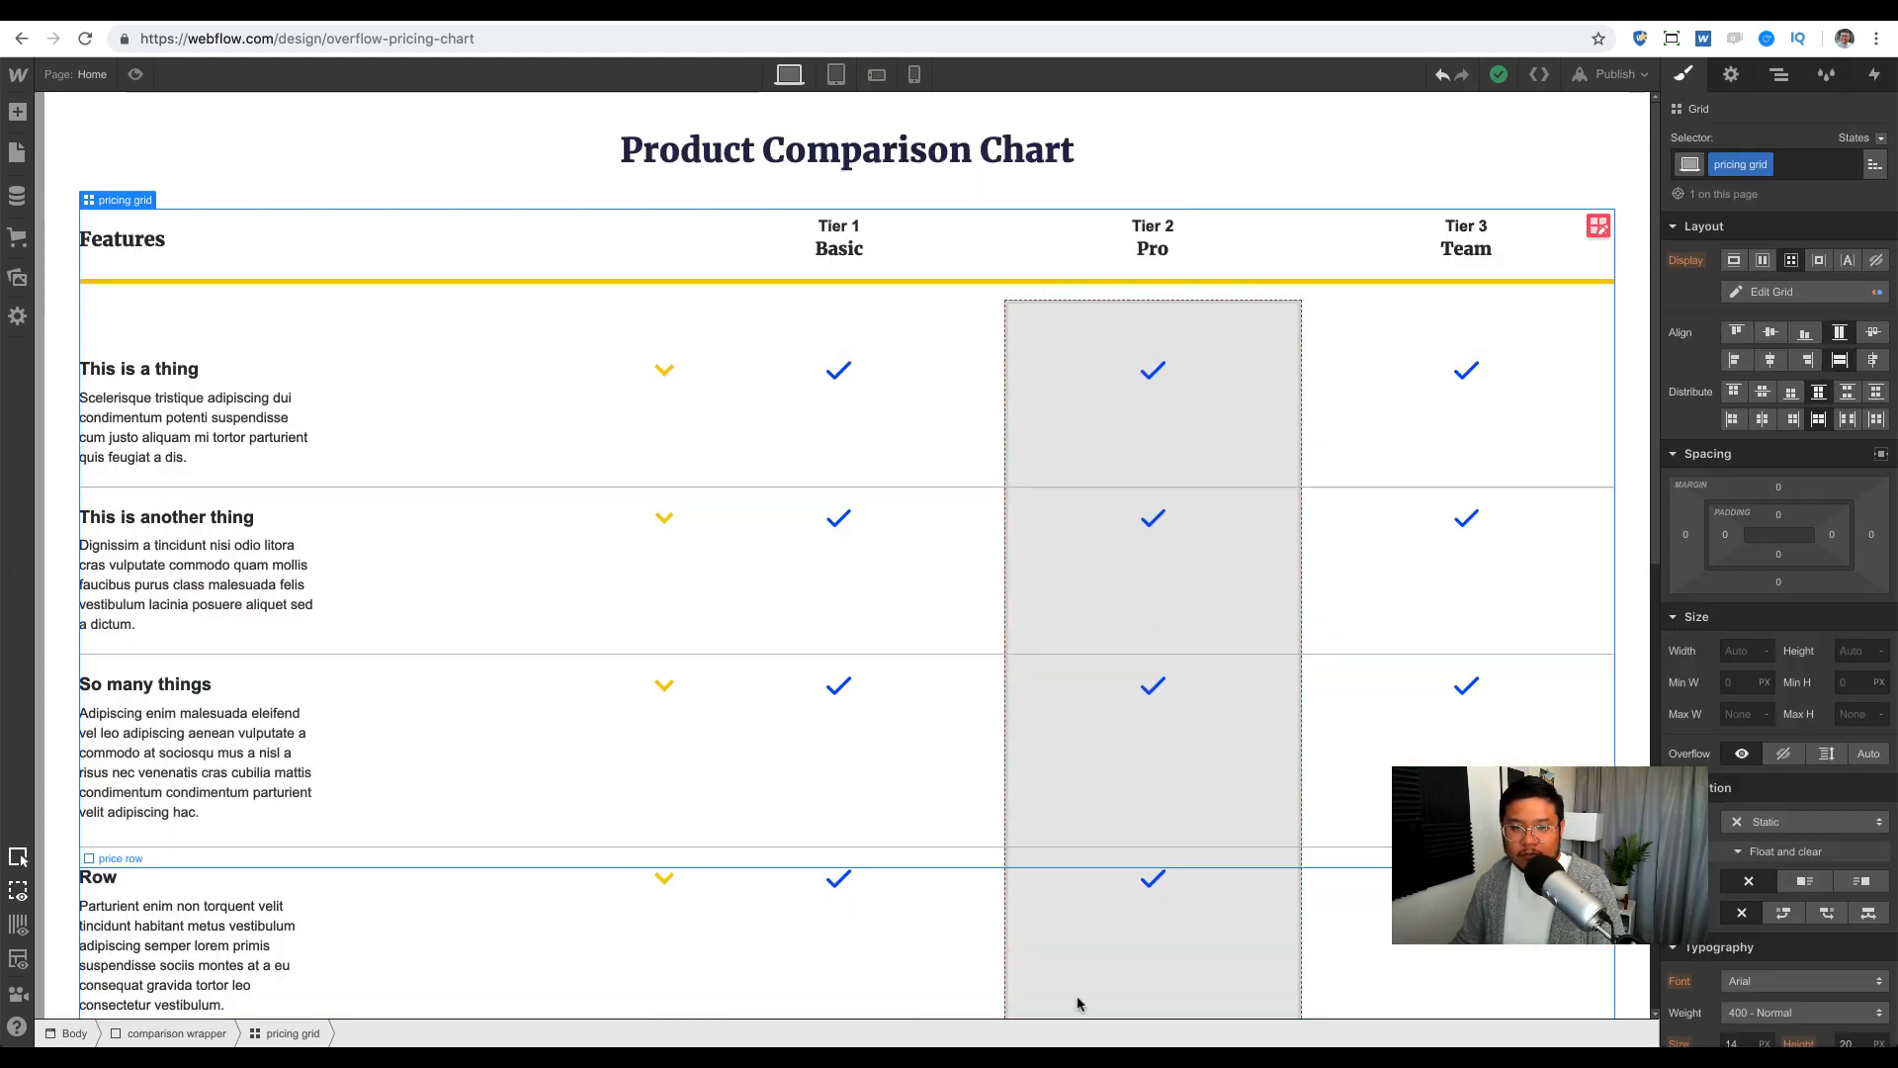
Step: Confirm the top heading row's position is Sticky at top 0, and scroll the canvas to test it
left_click(513, 265)
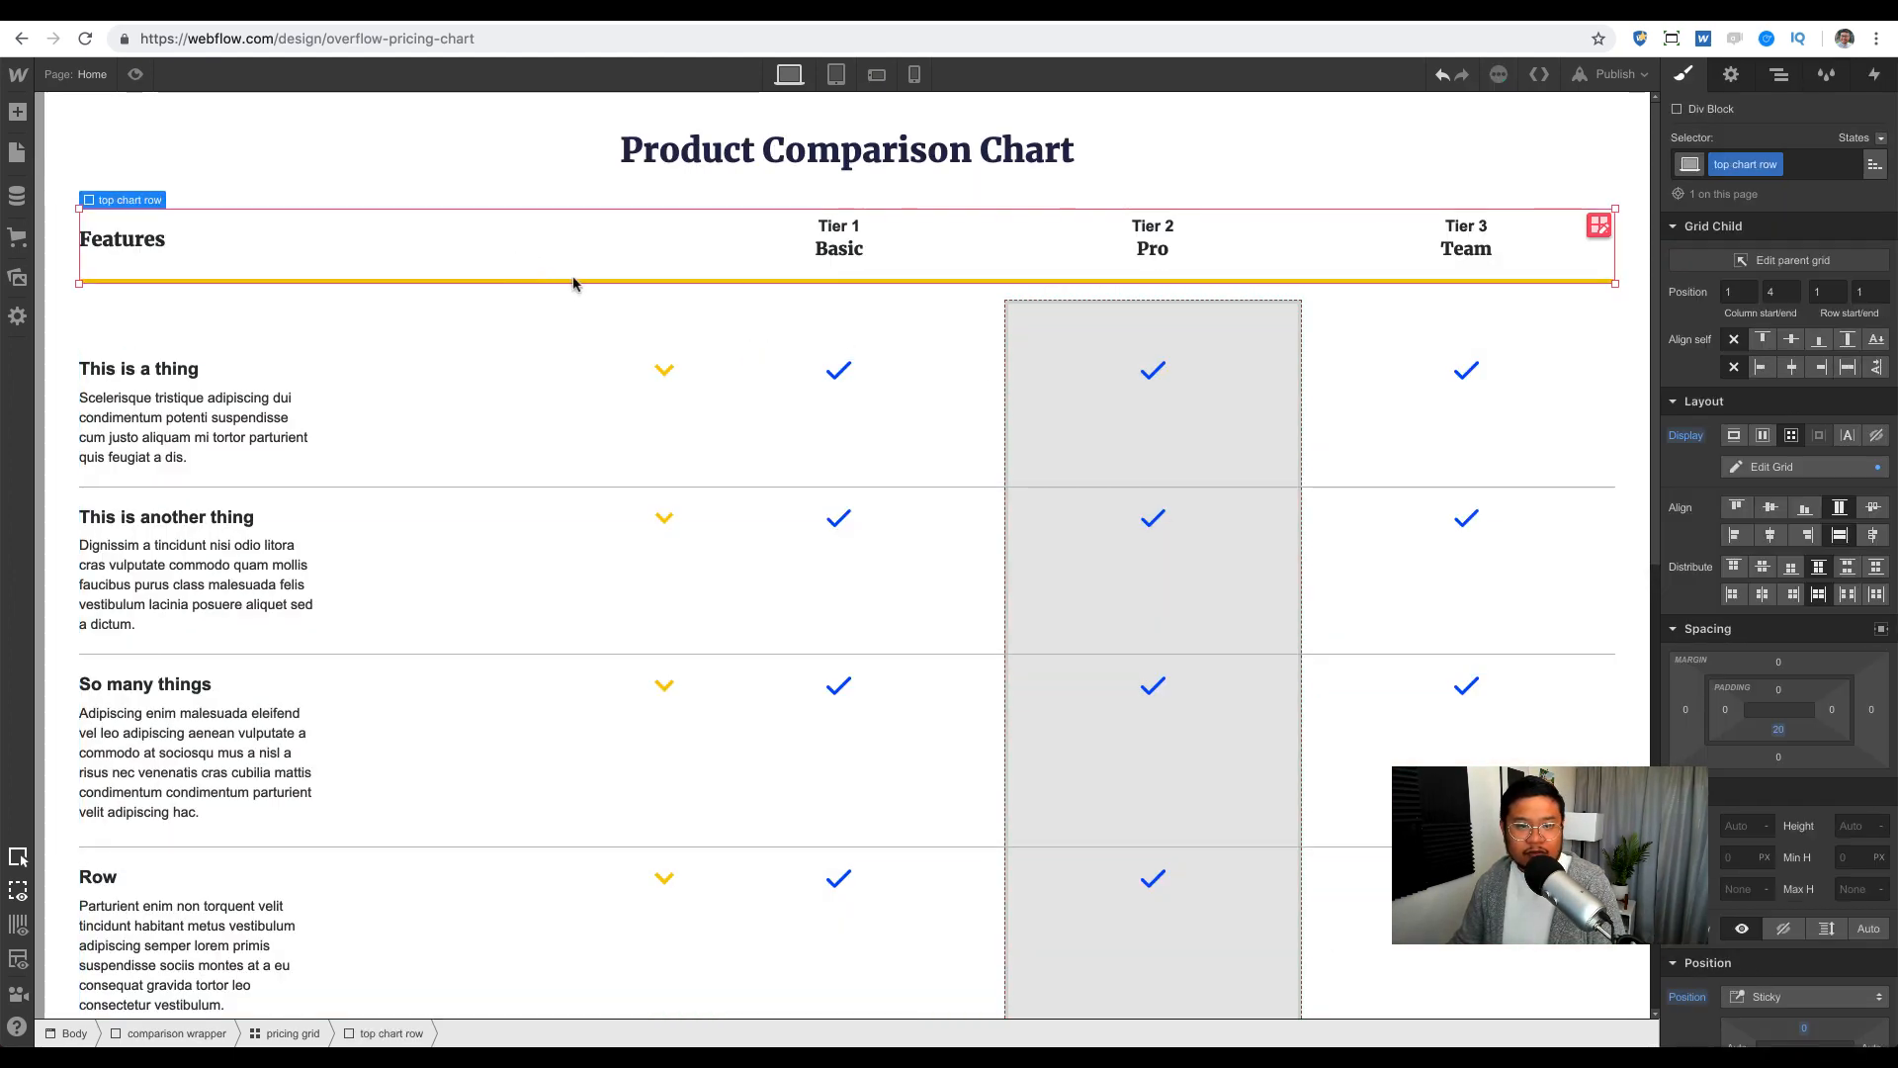
left_click(1778, 74)
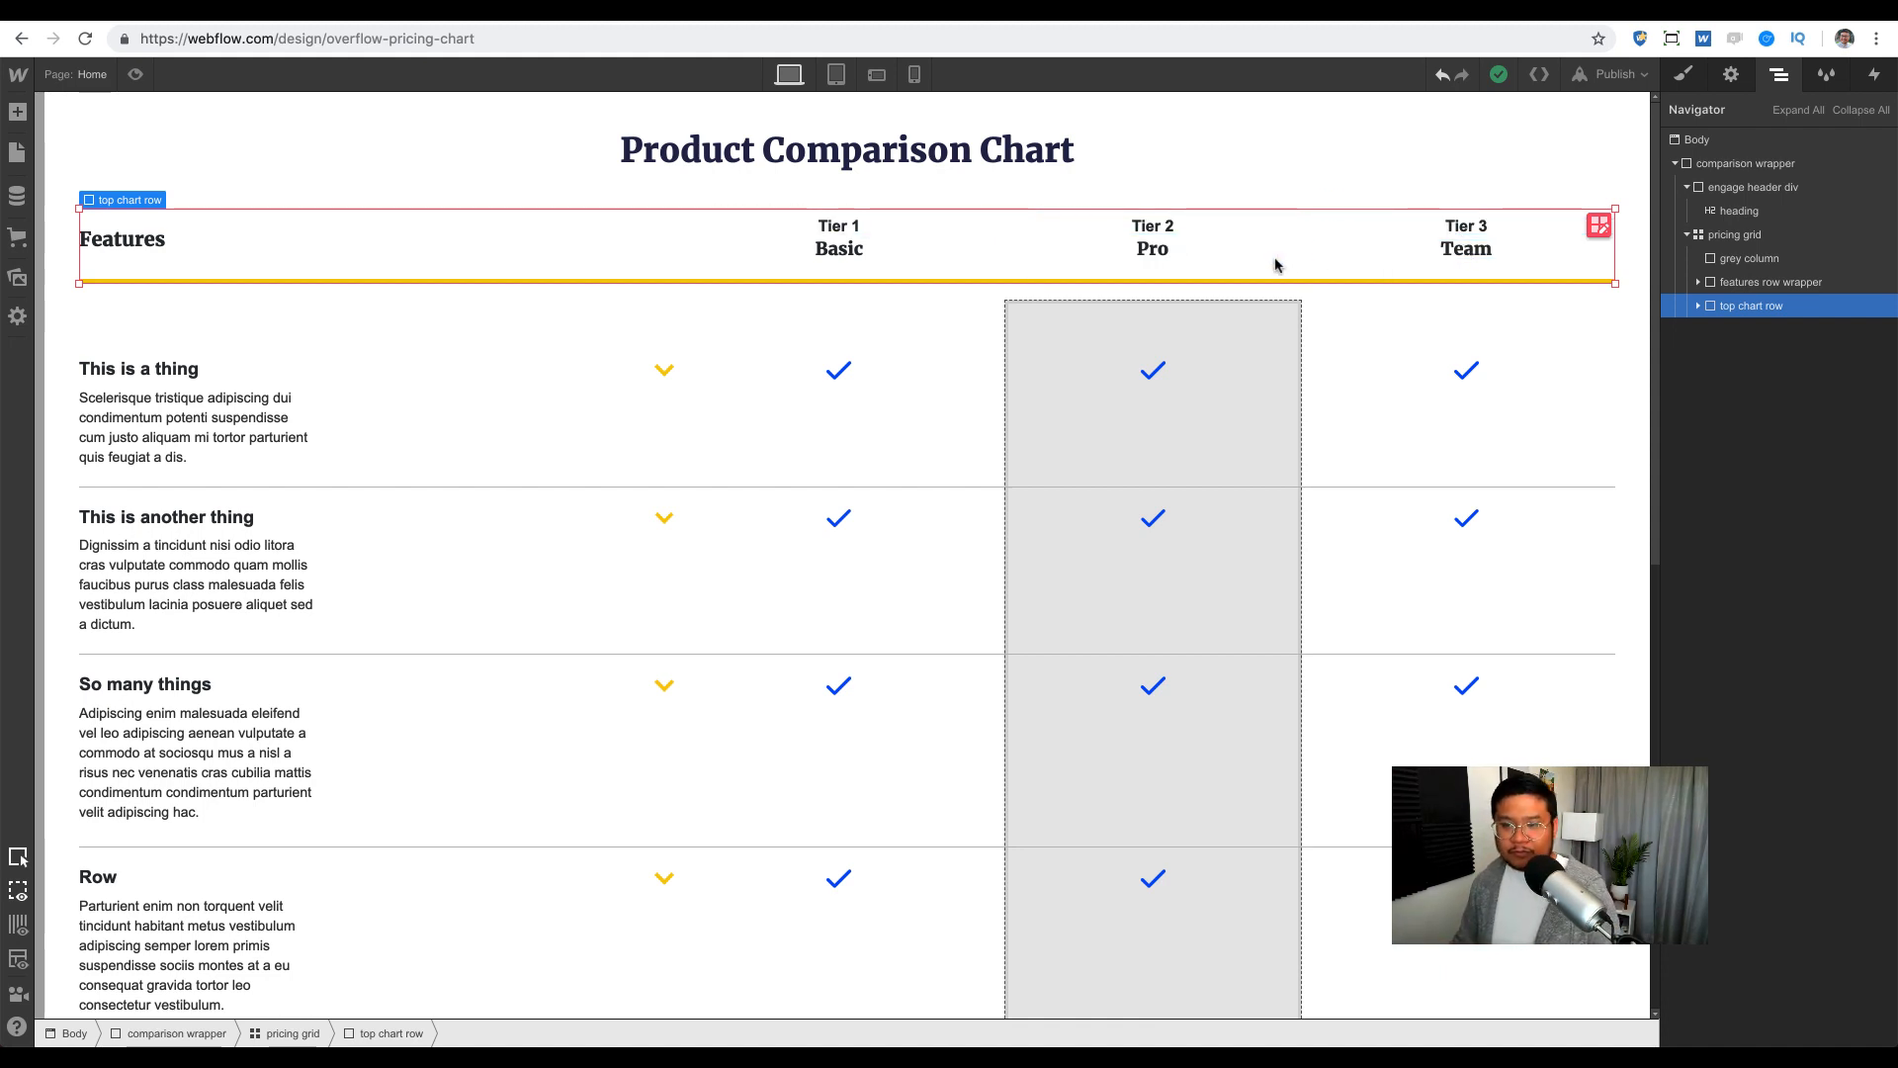
key("s")
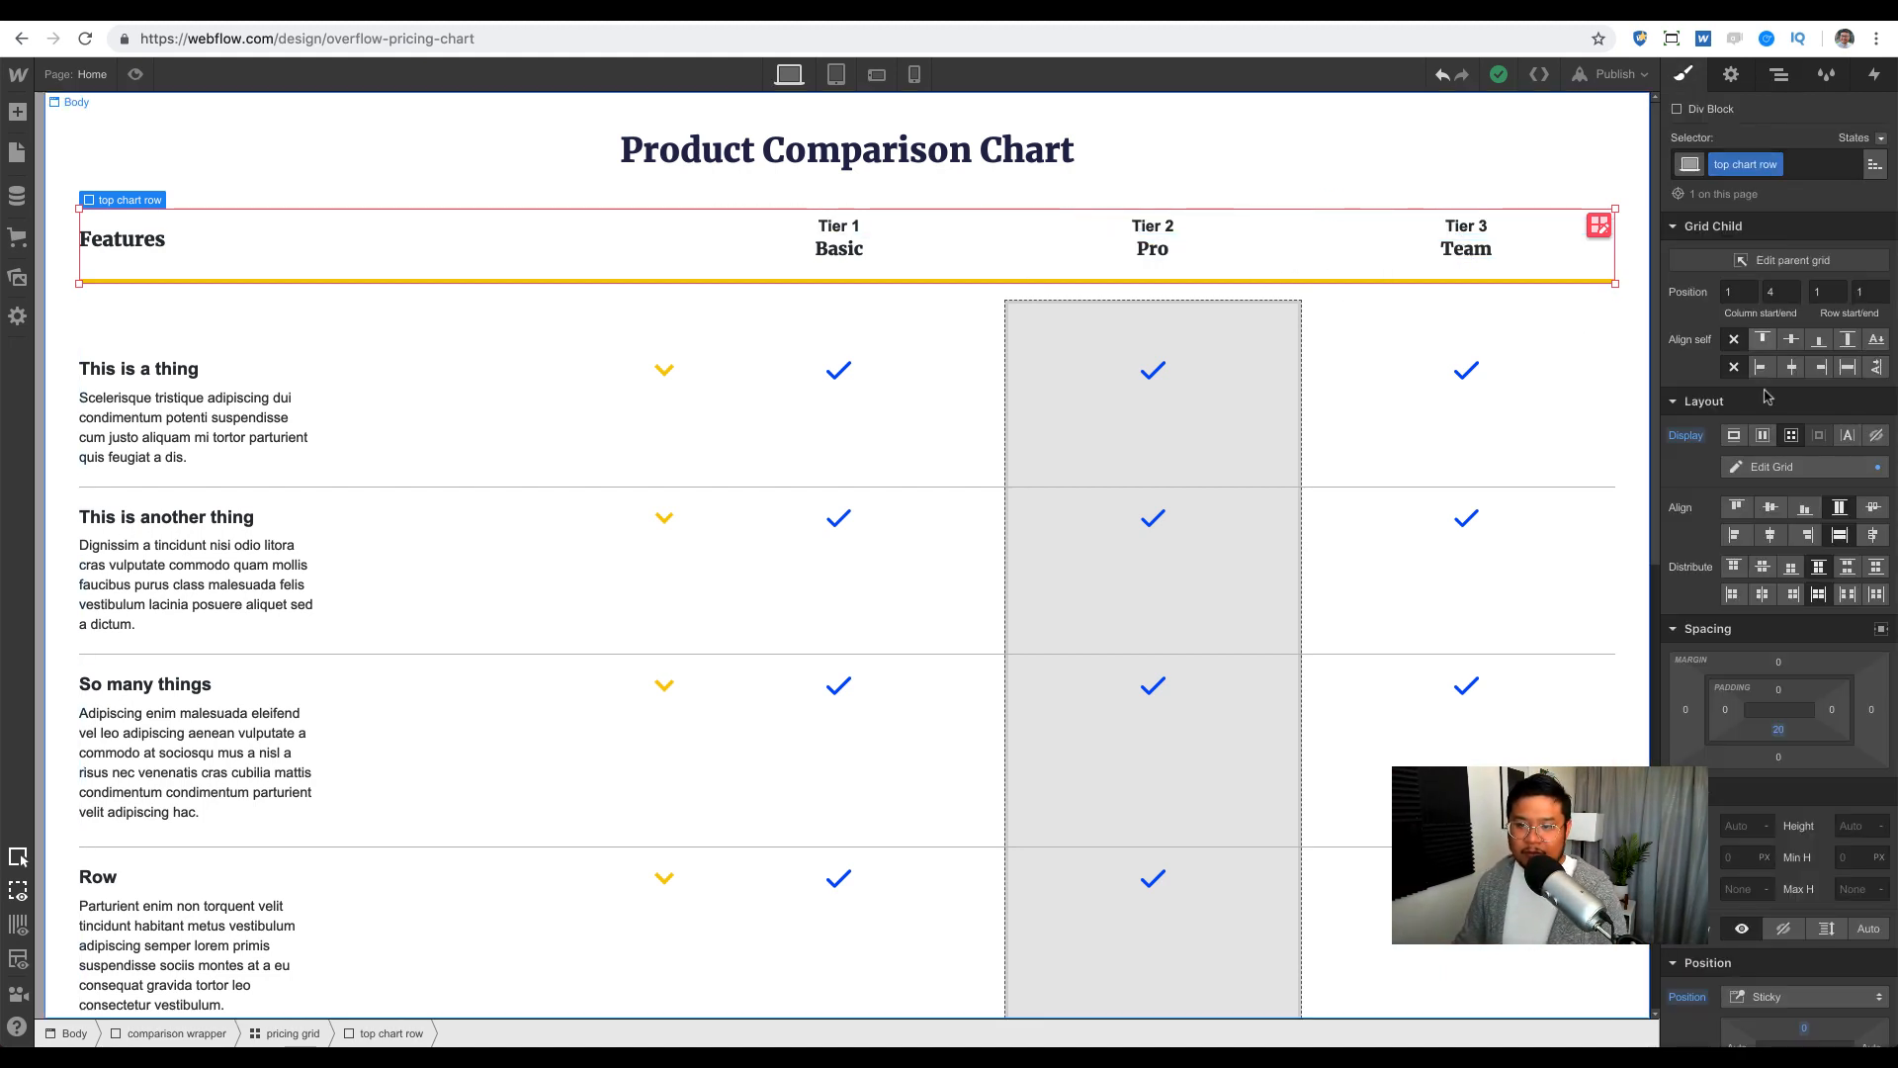
scroll(1766, 396, "down", 10)
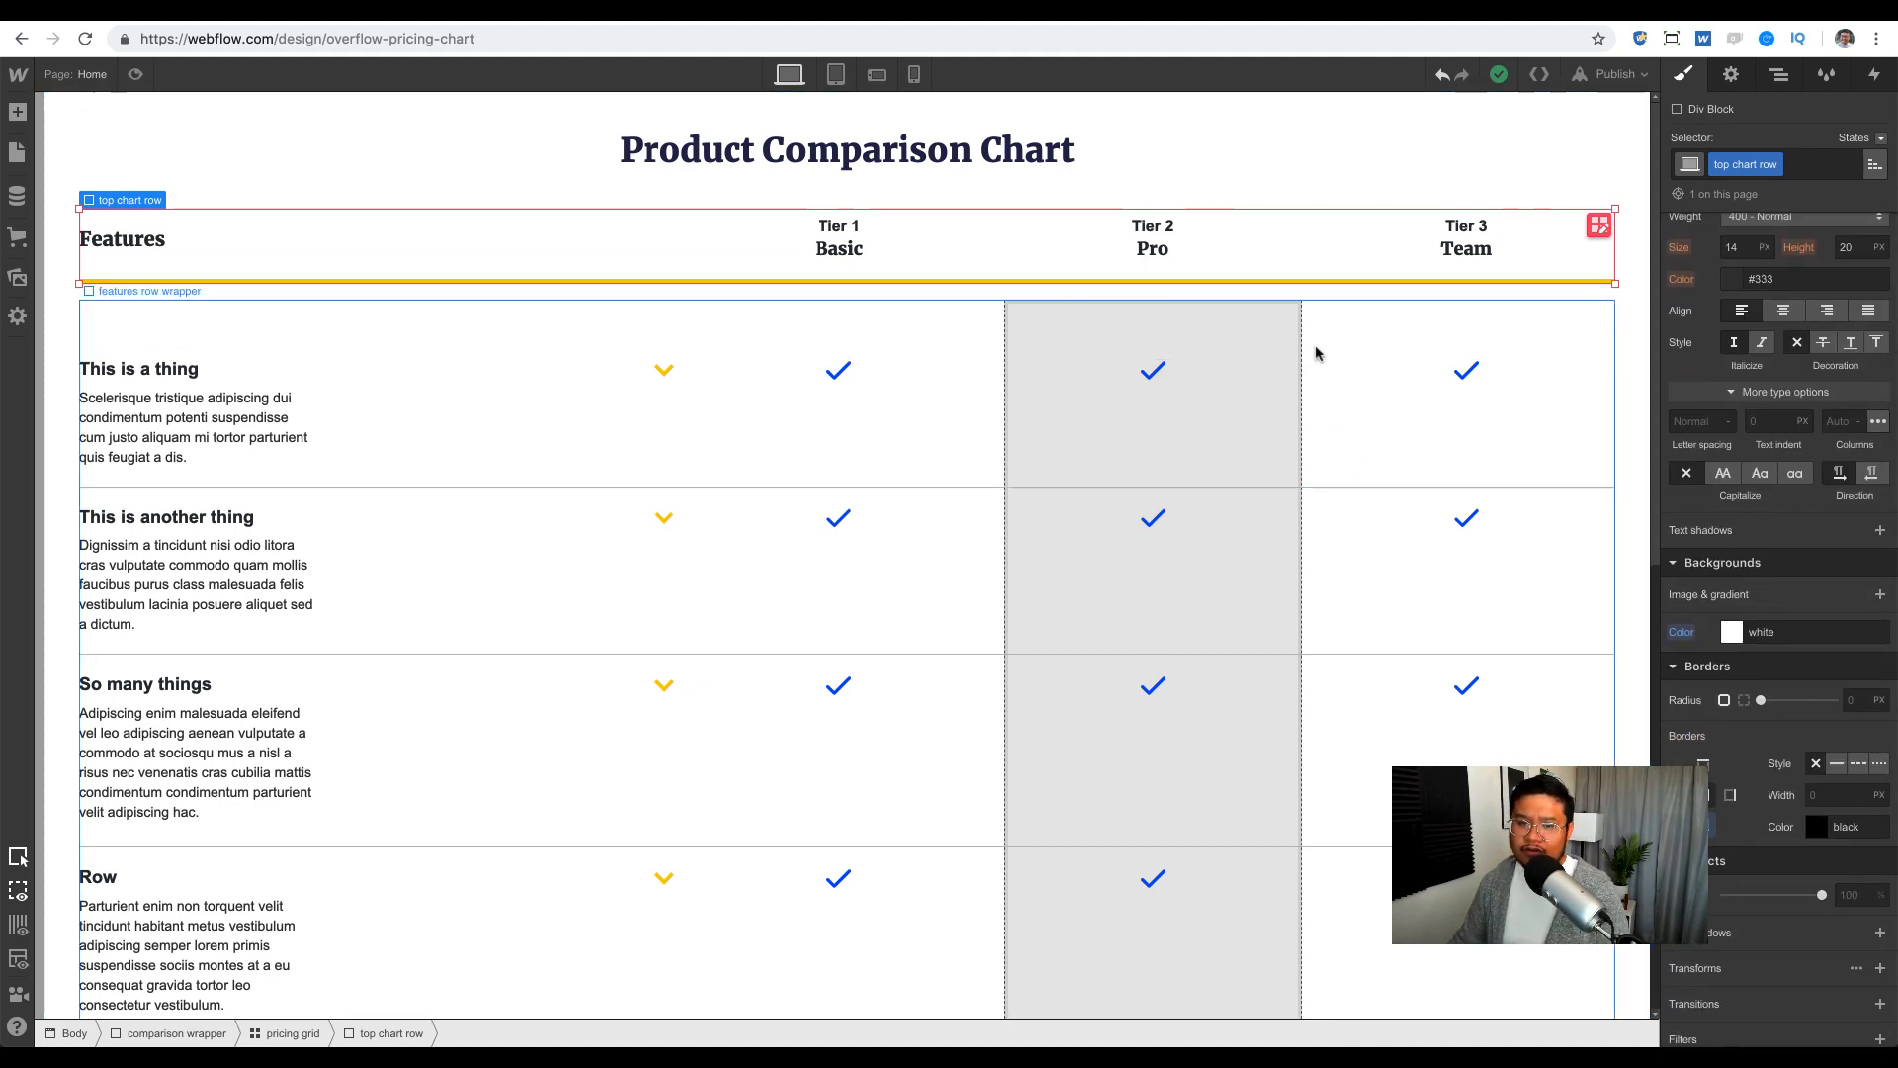
scroll(1314, 354, "down", 3)
scroll(1315, 354, "down", 1)
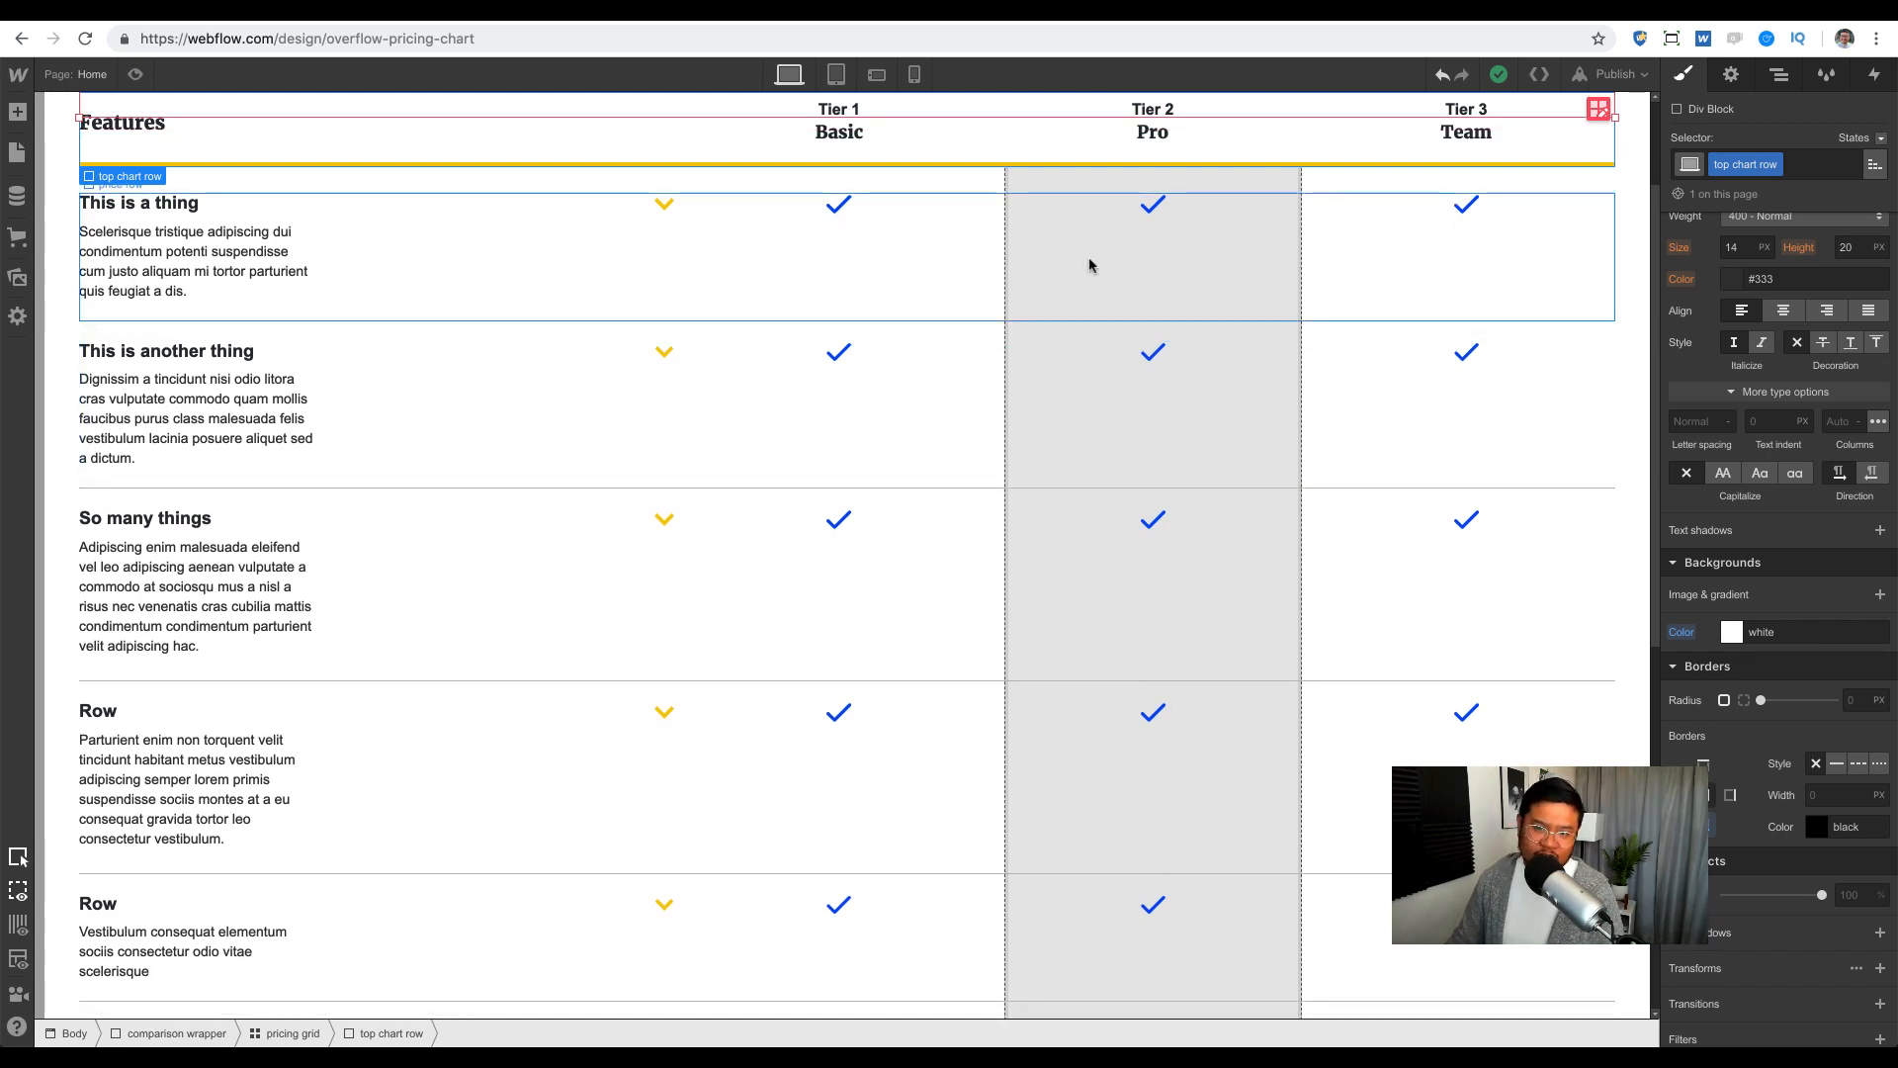
scroll(1077, 421, "down", 4)
scroll(1077, 422, "down", 8)
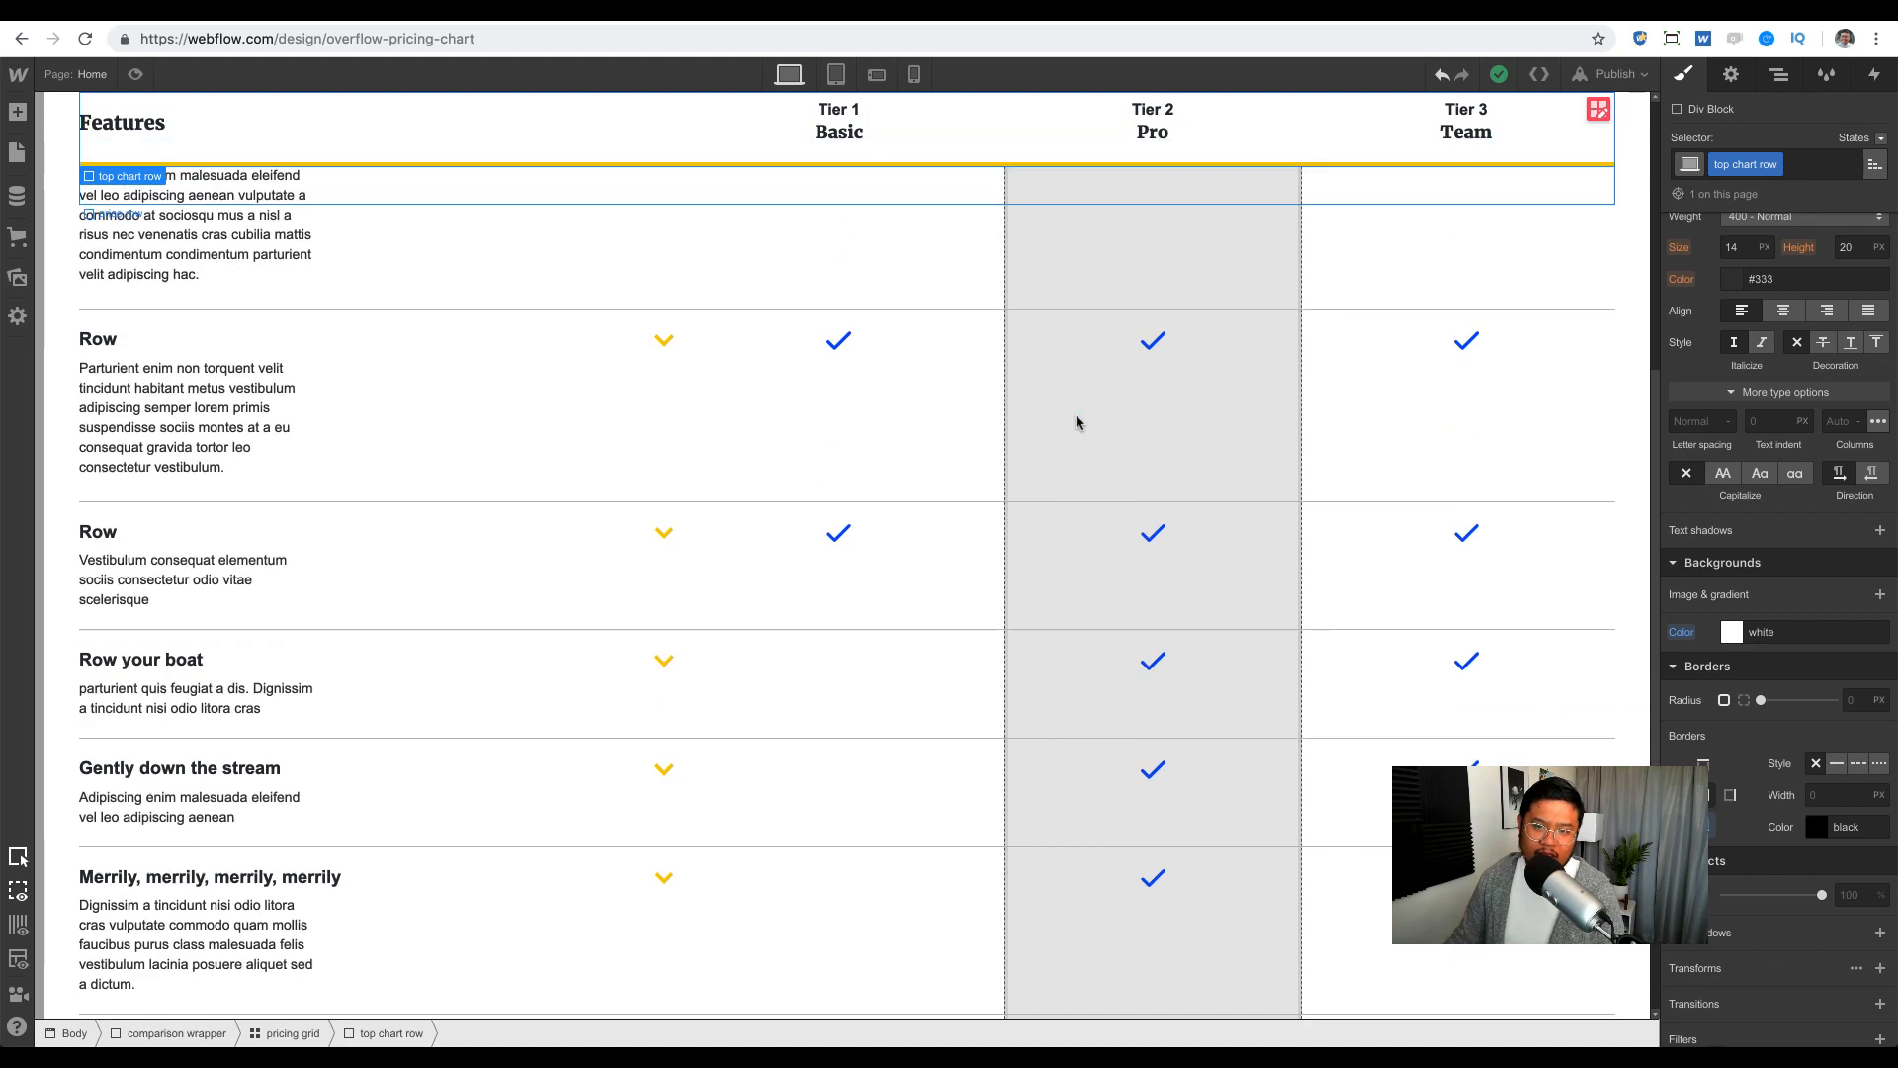
scroll(1077, 422, "up", 15)
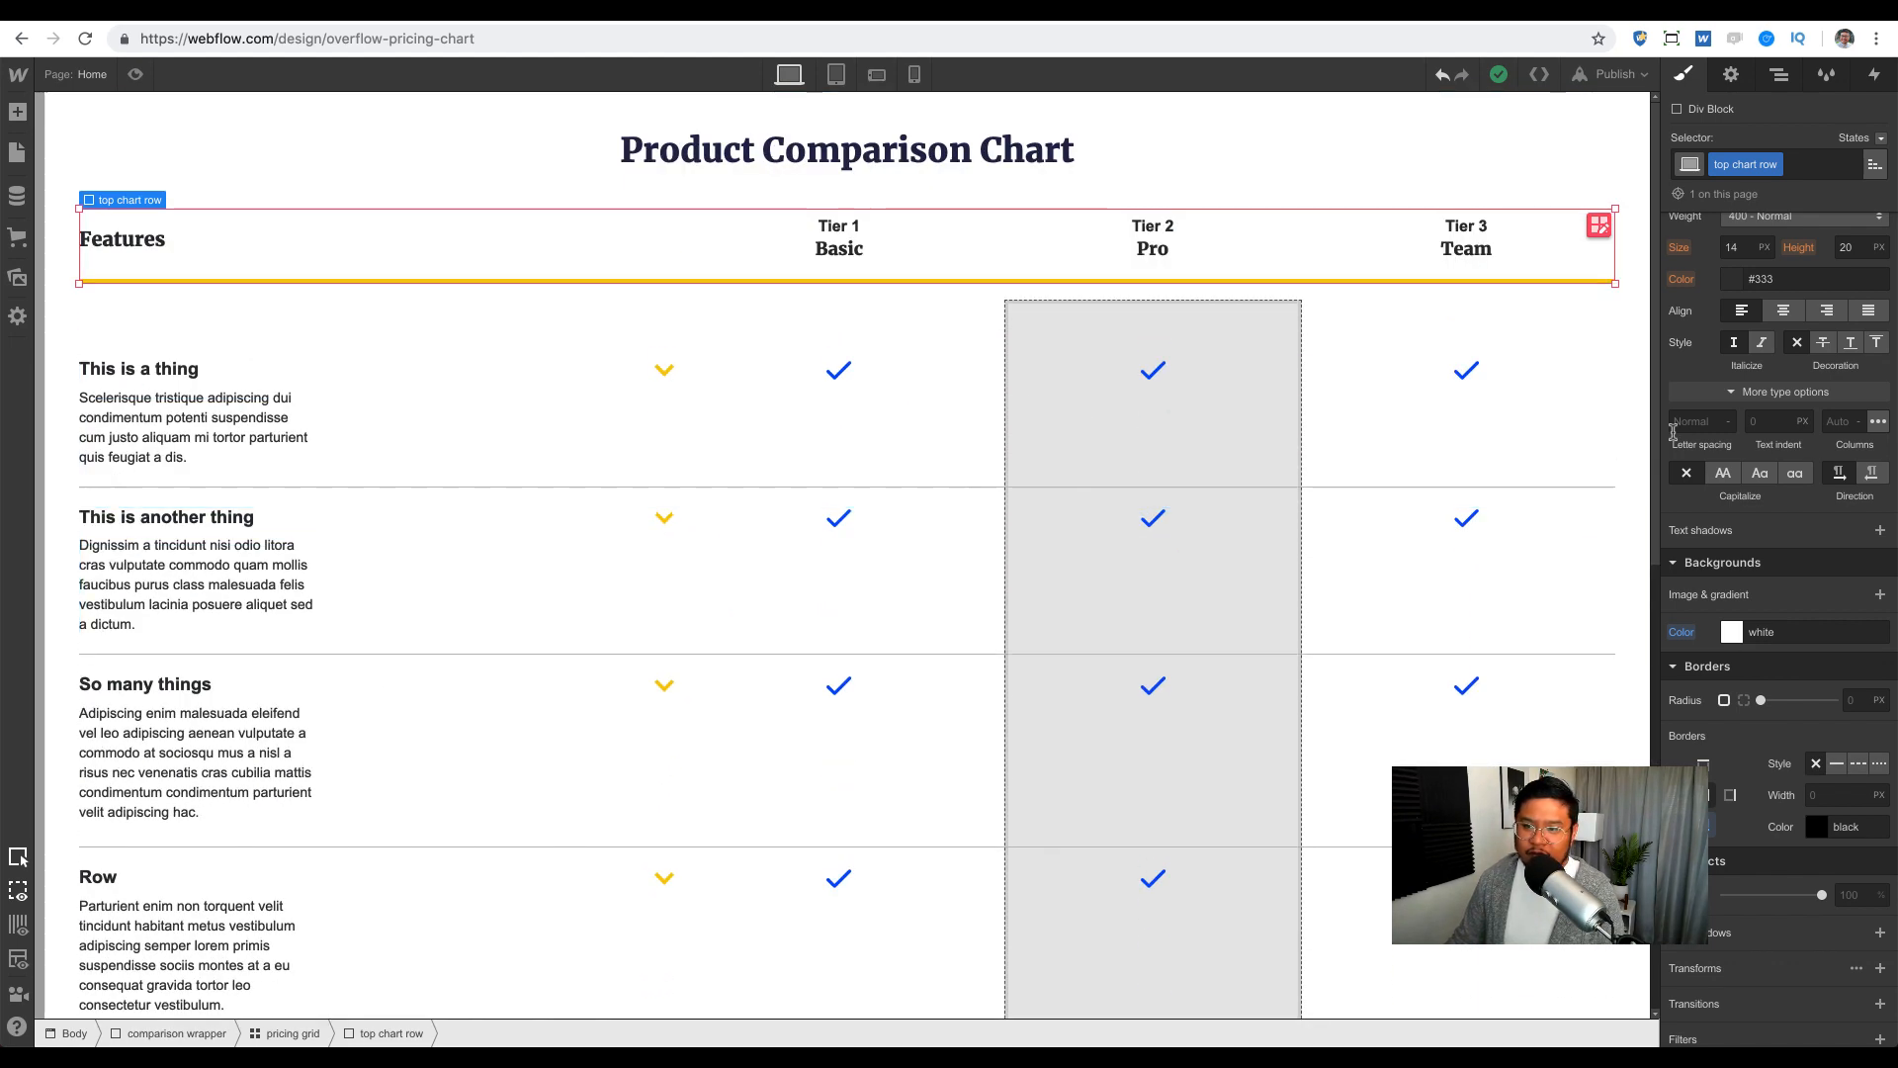
scroll(1770, 445, "up", 5)
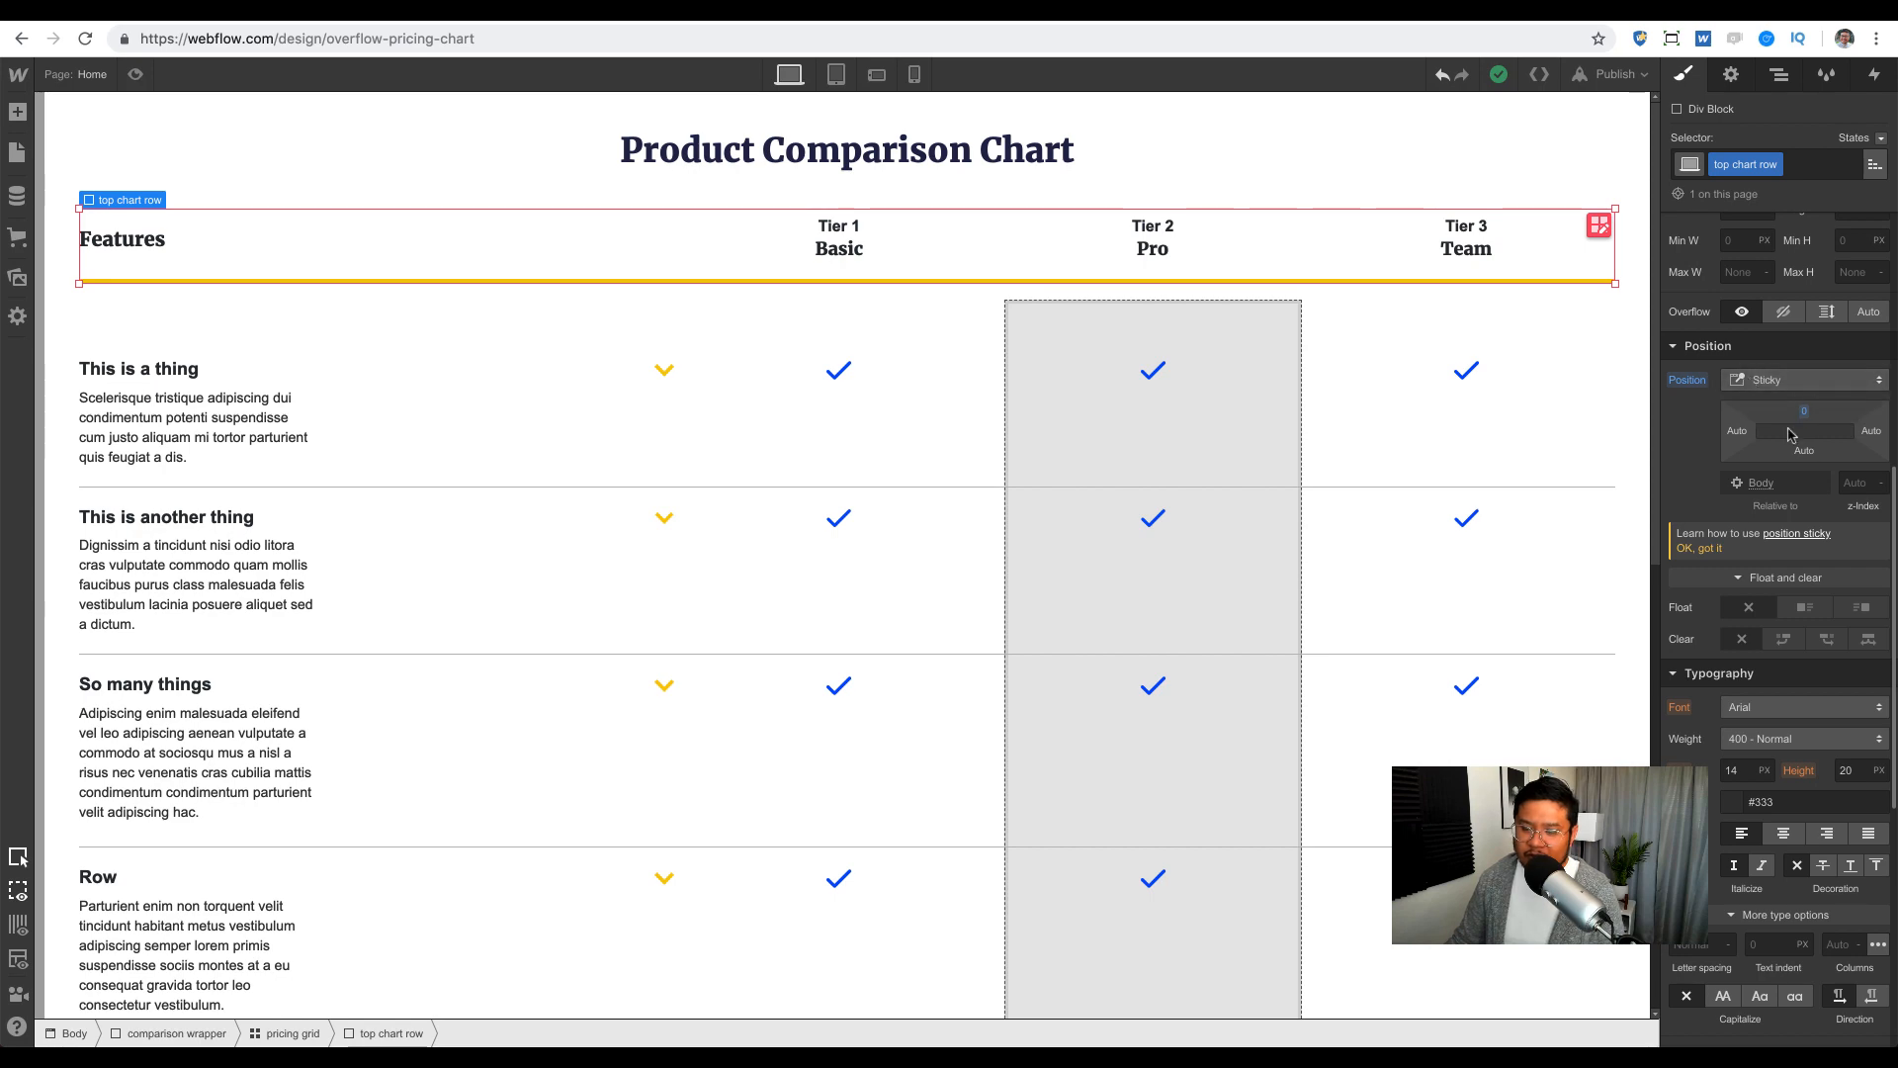
scroll(1183, 458, "down", 3)
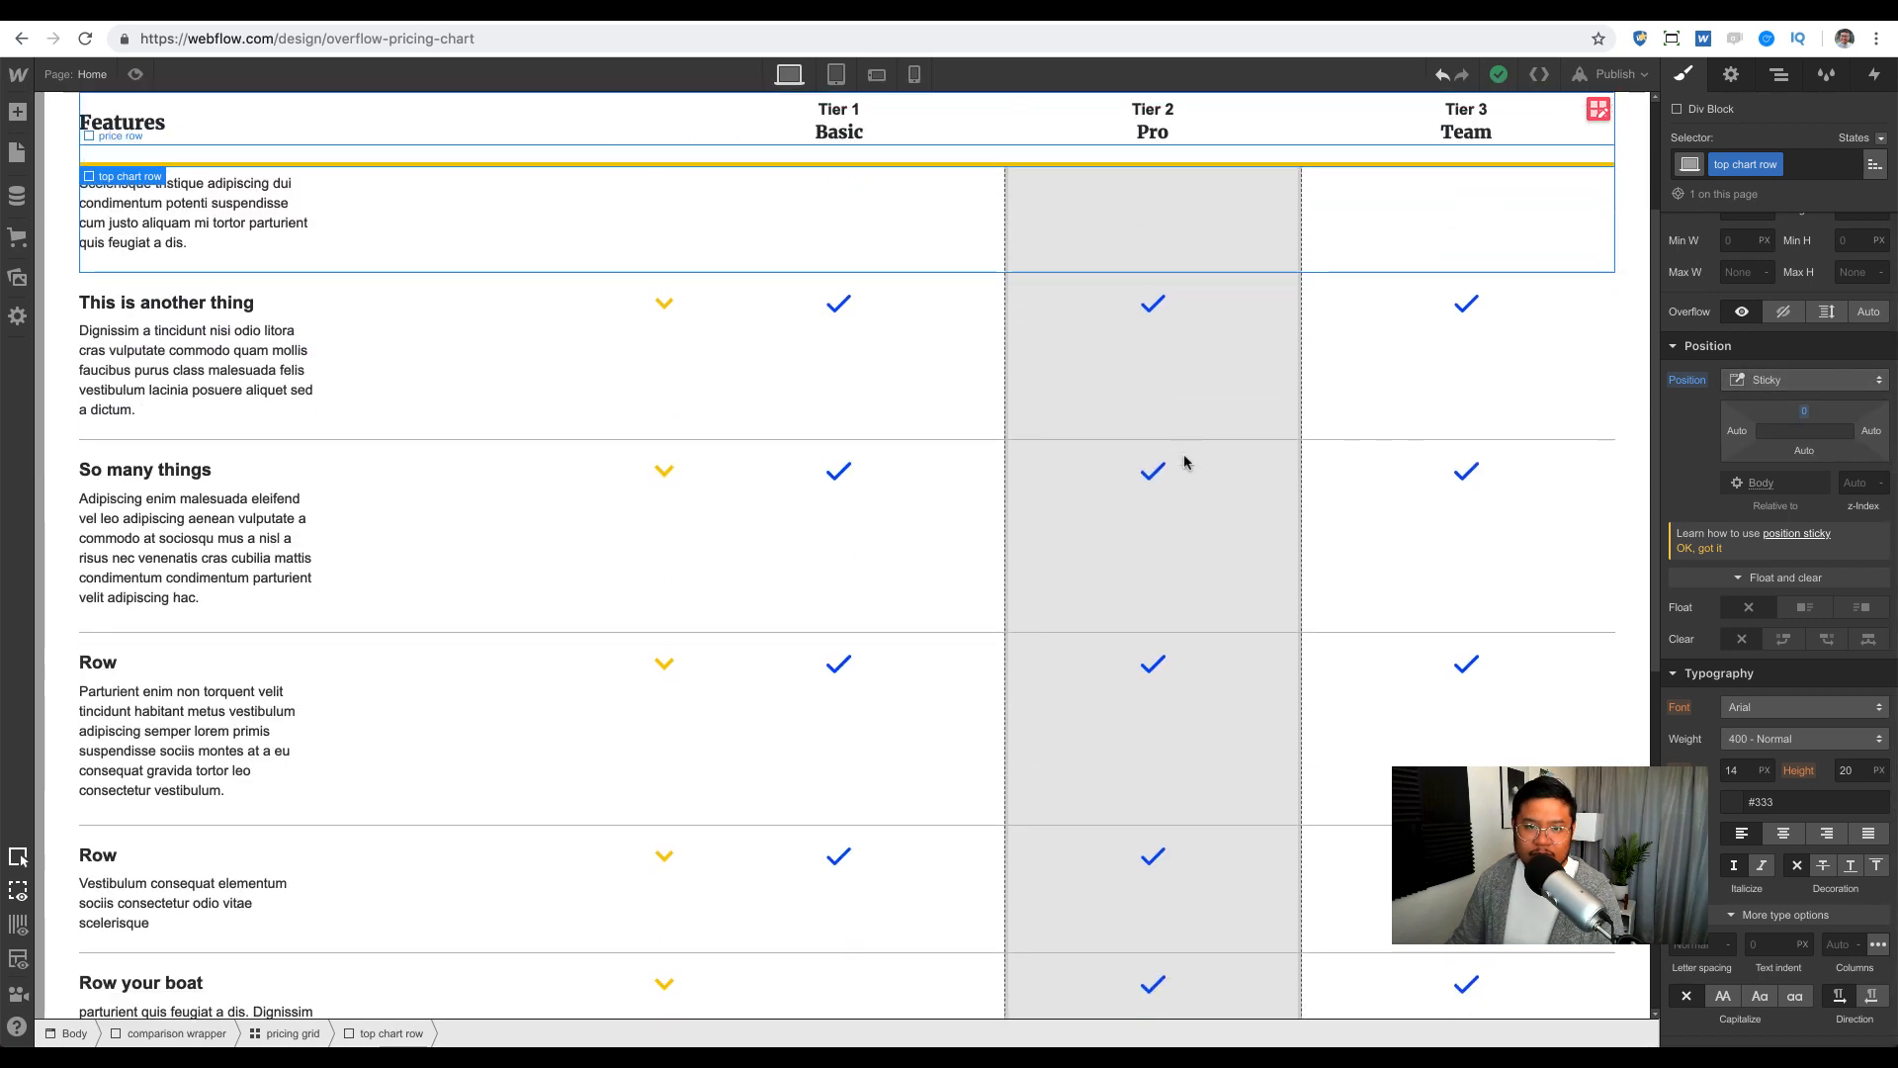
scroll(1184, 460, "up", 3)
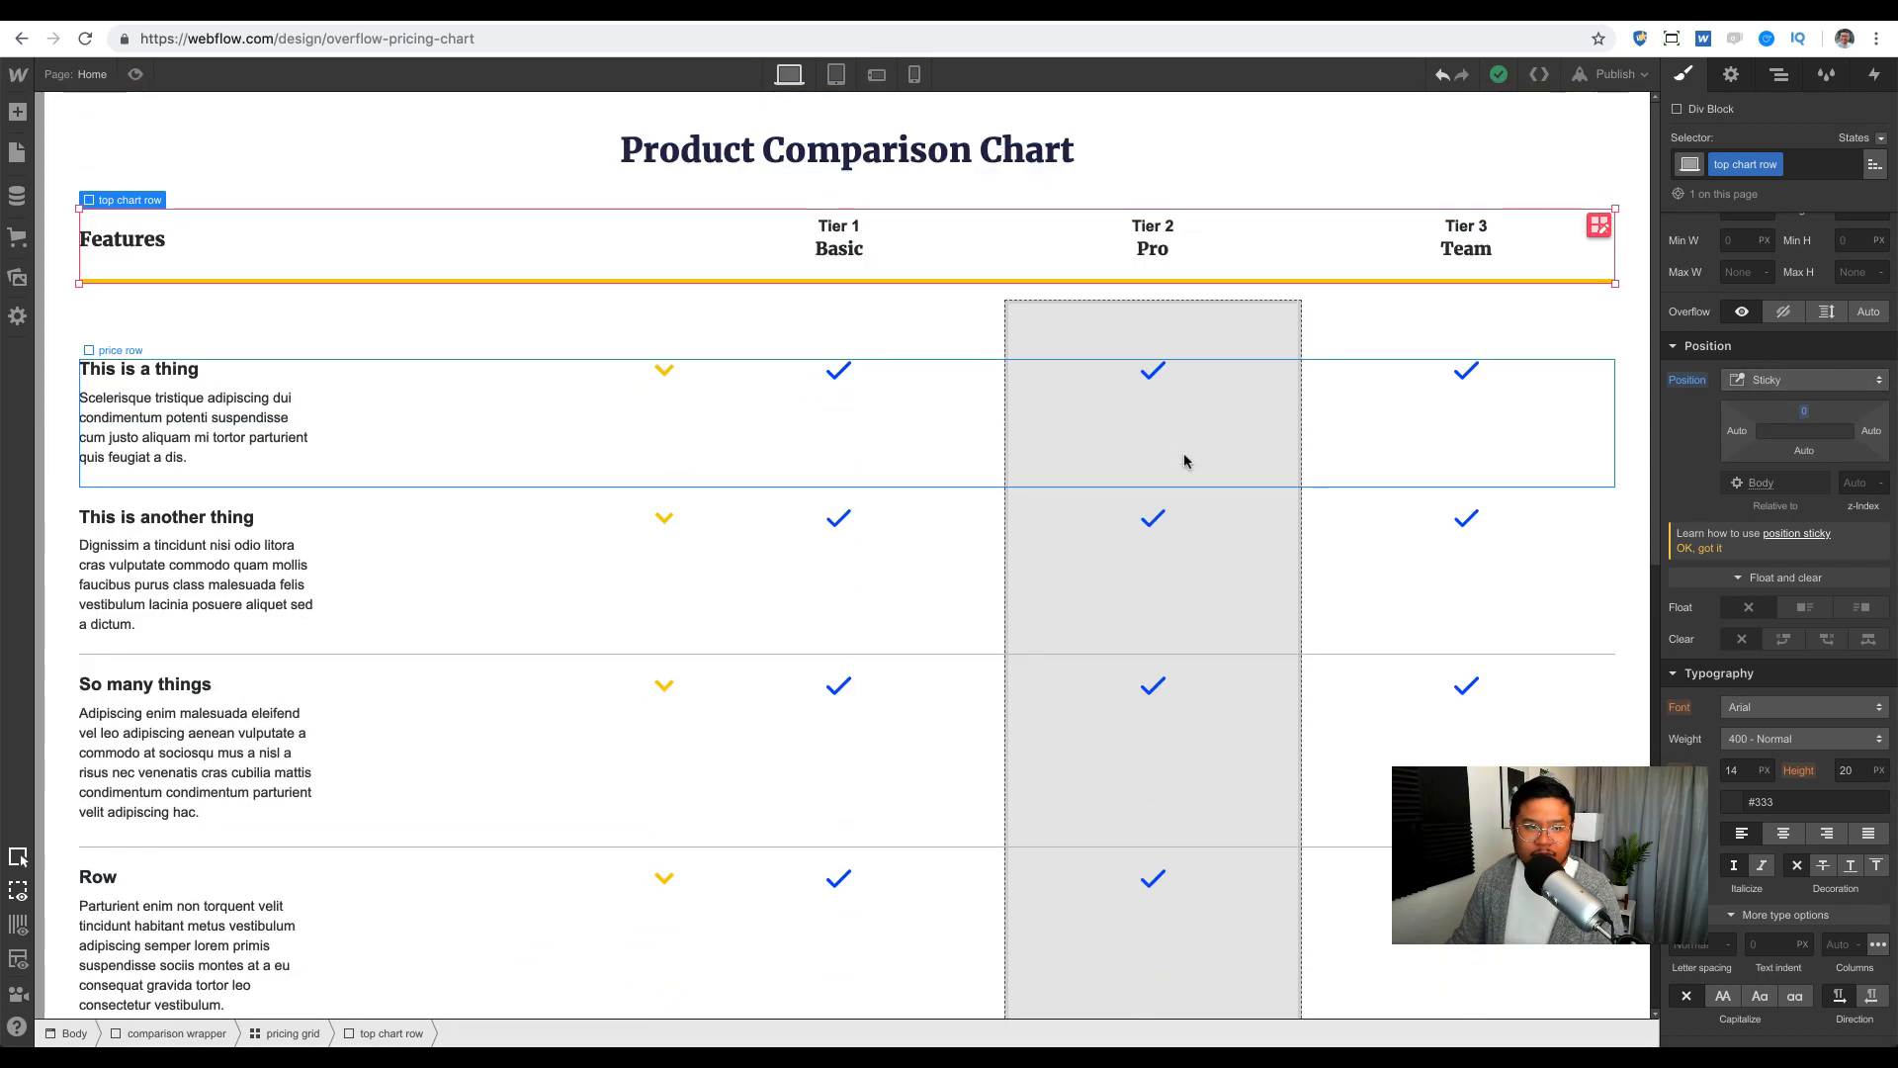
Step: Expand the features row wrapper in the Navigator to list its price rows and select the first one
left_click(514, 481)
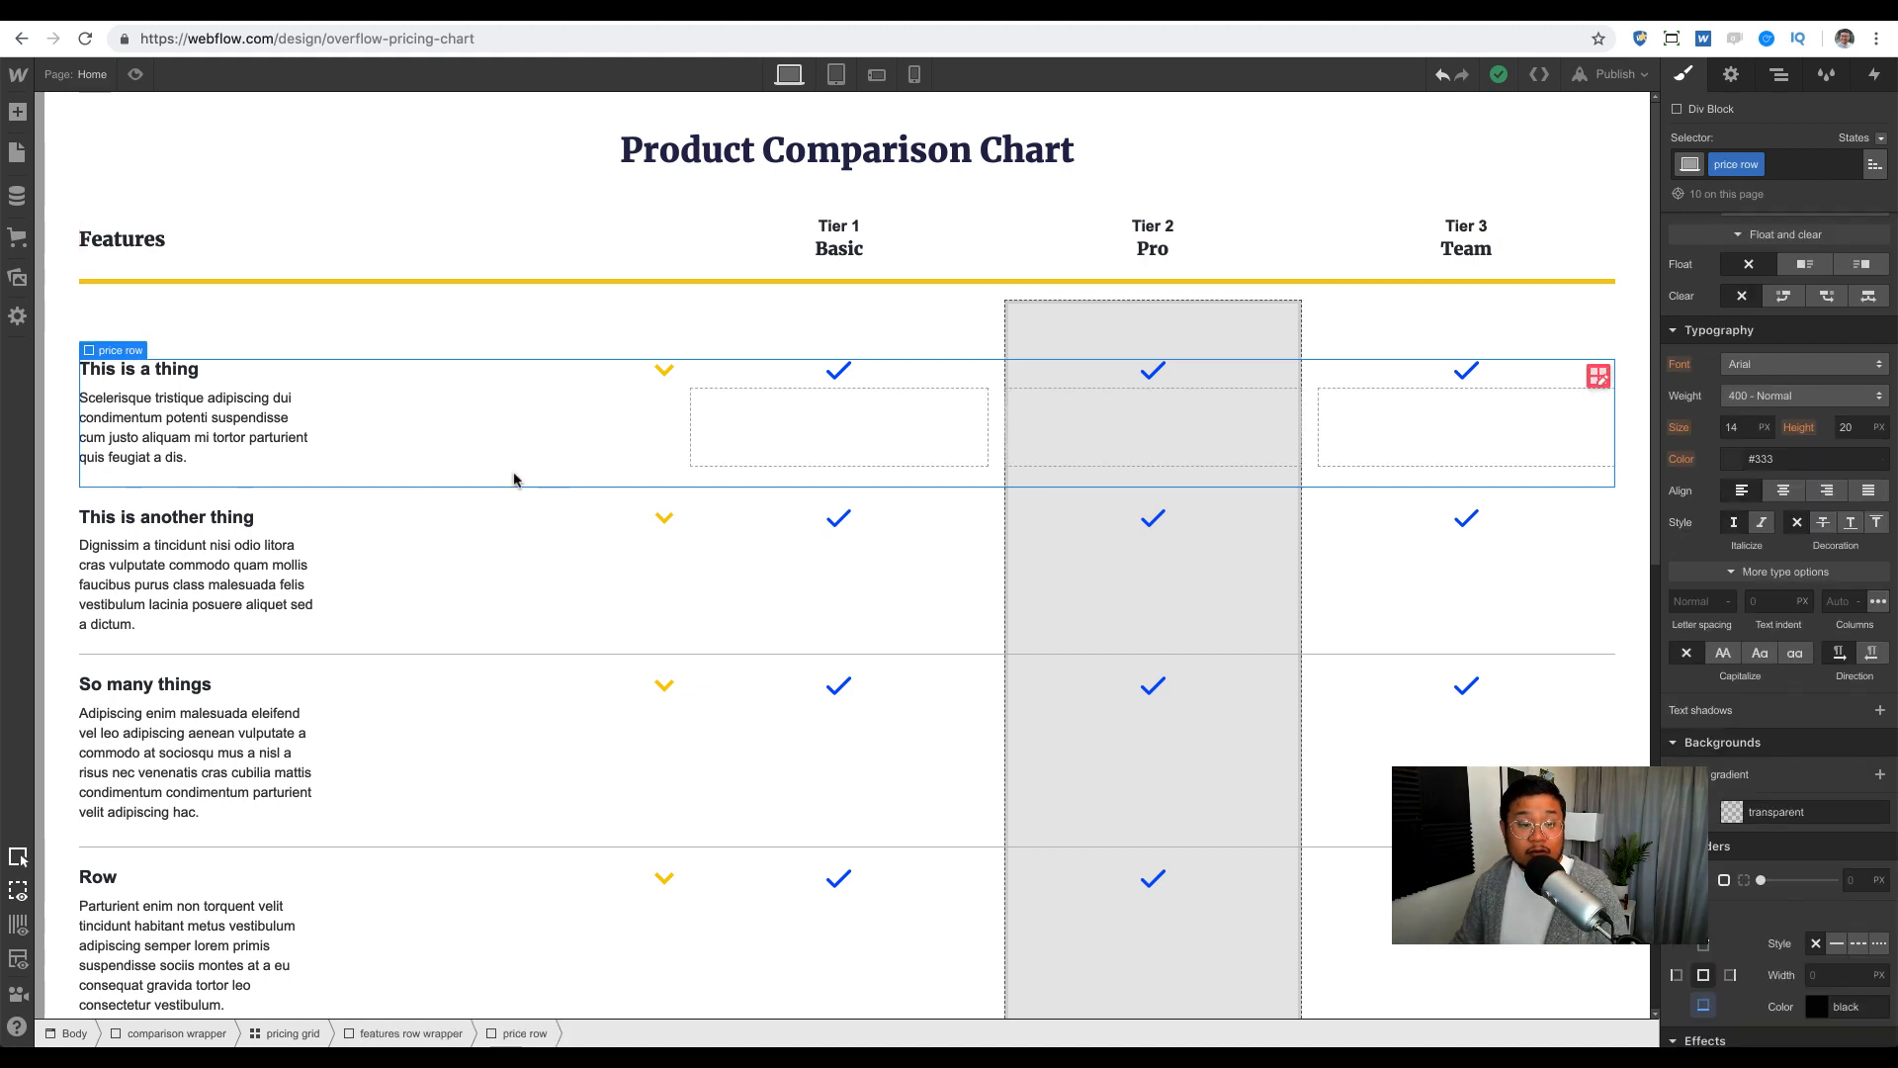
left_click(1778, 74)
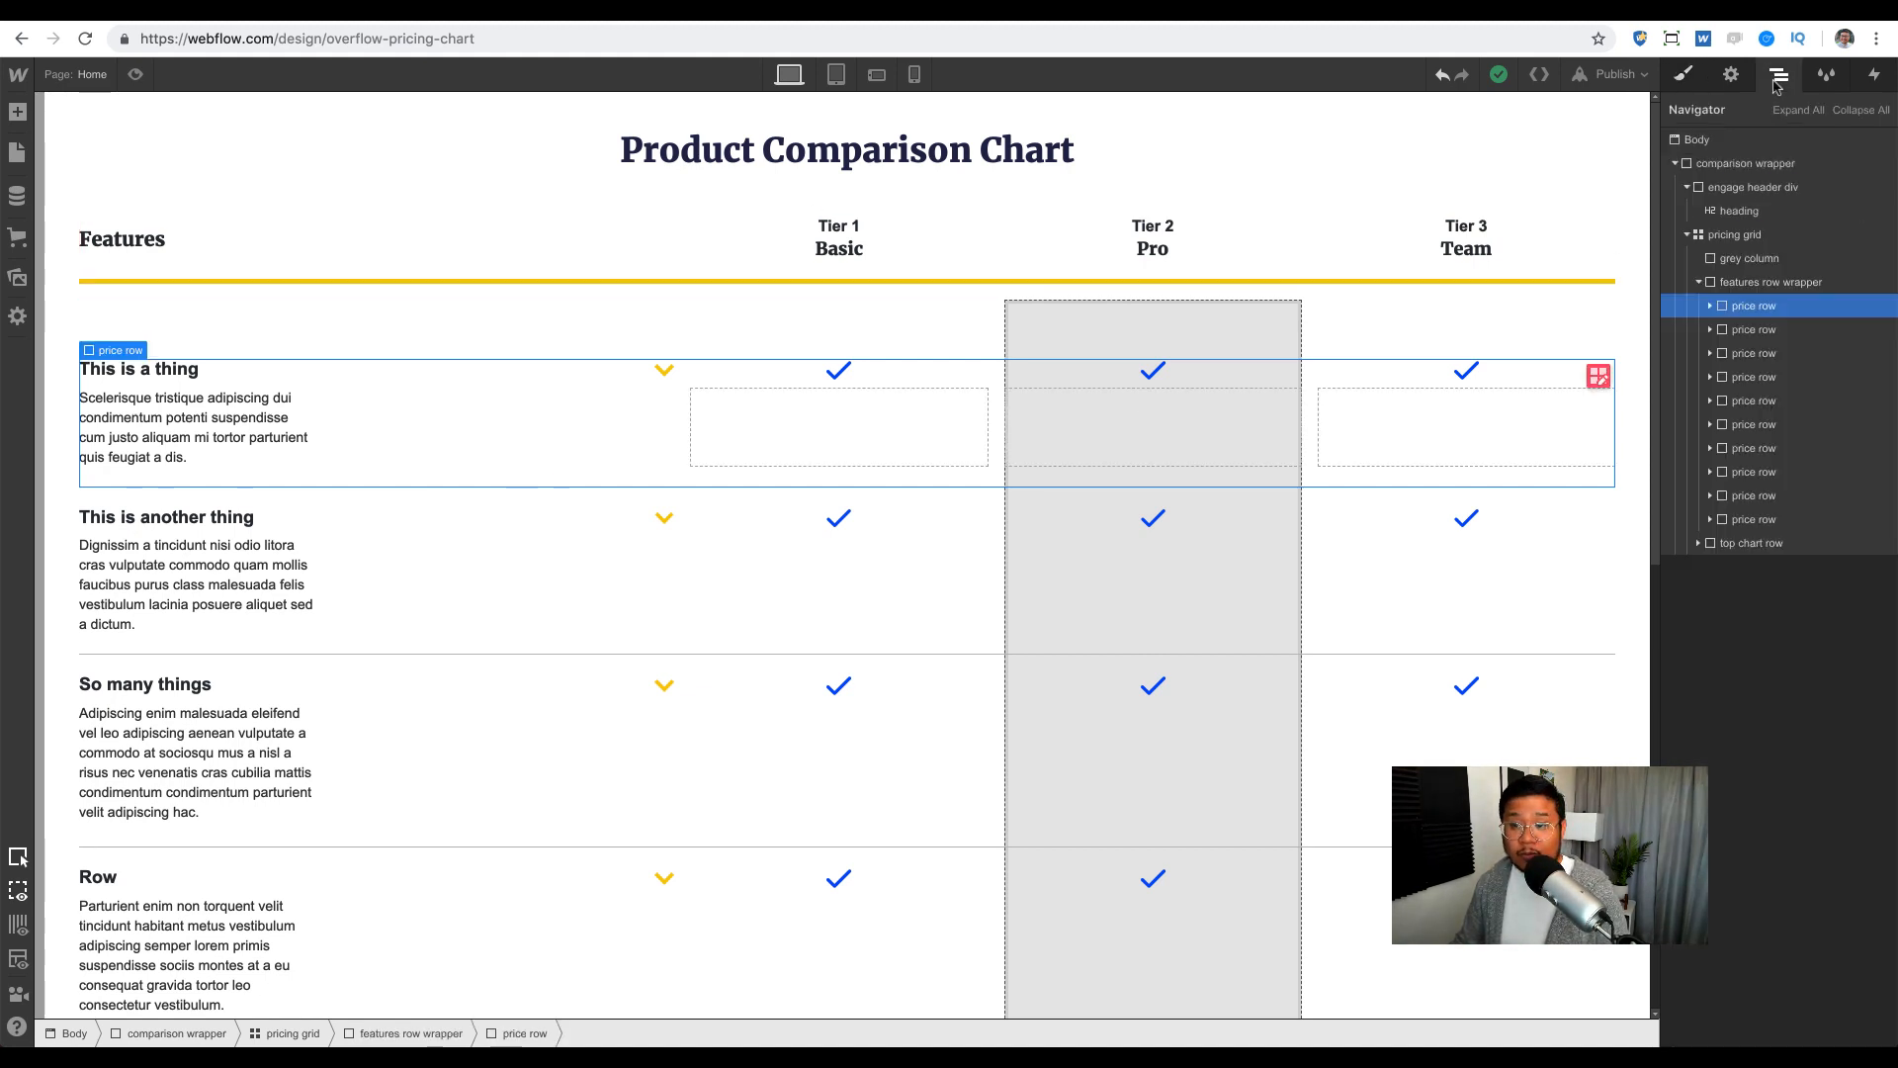
left_click(1770, 285)
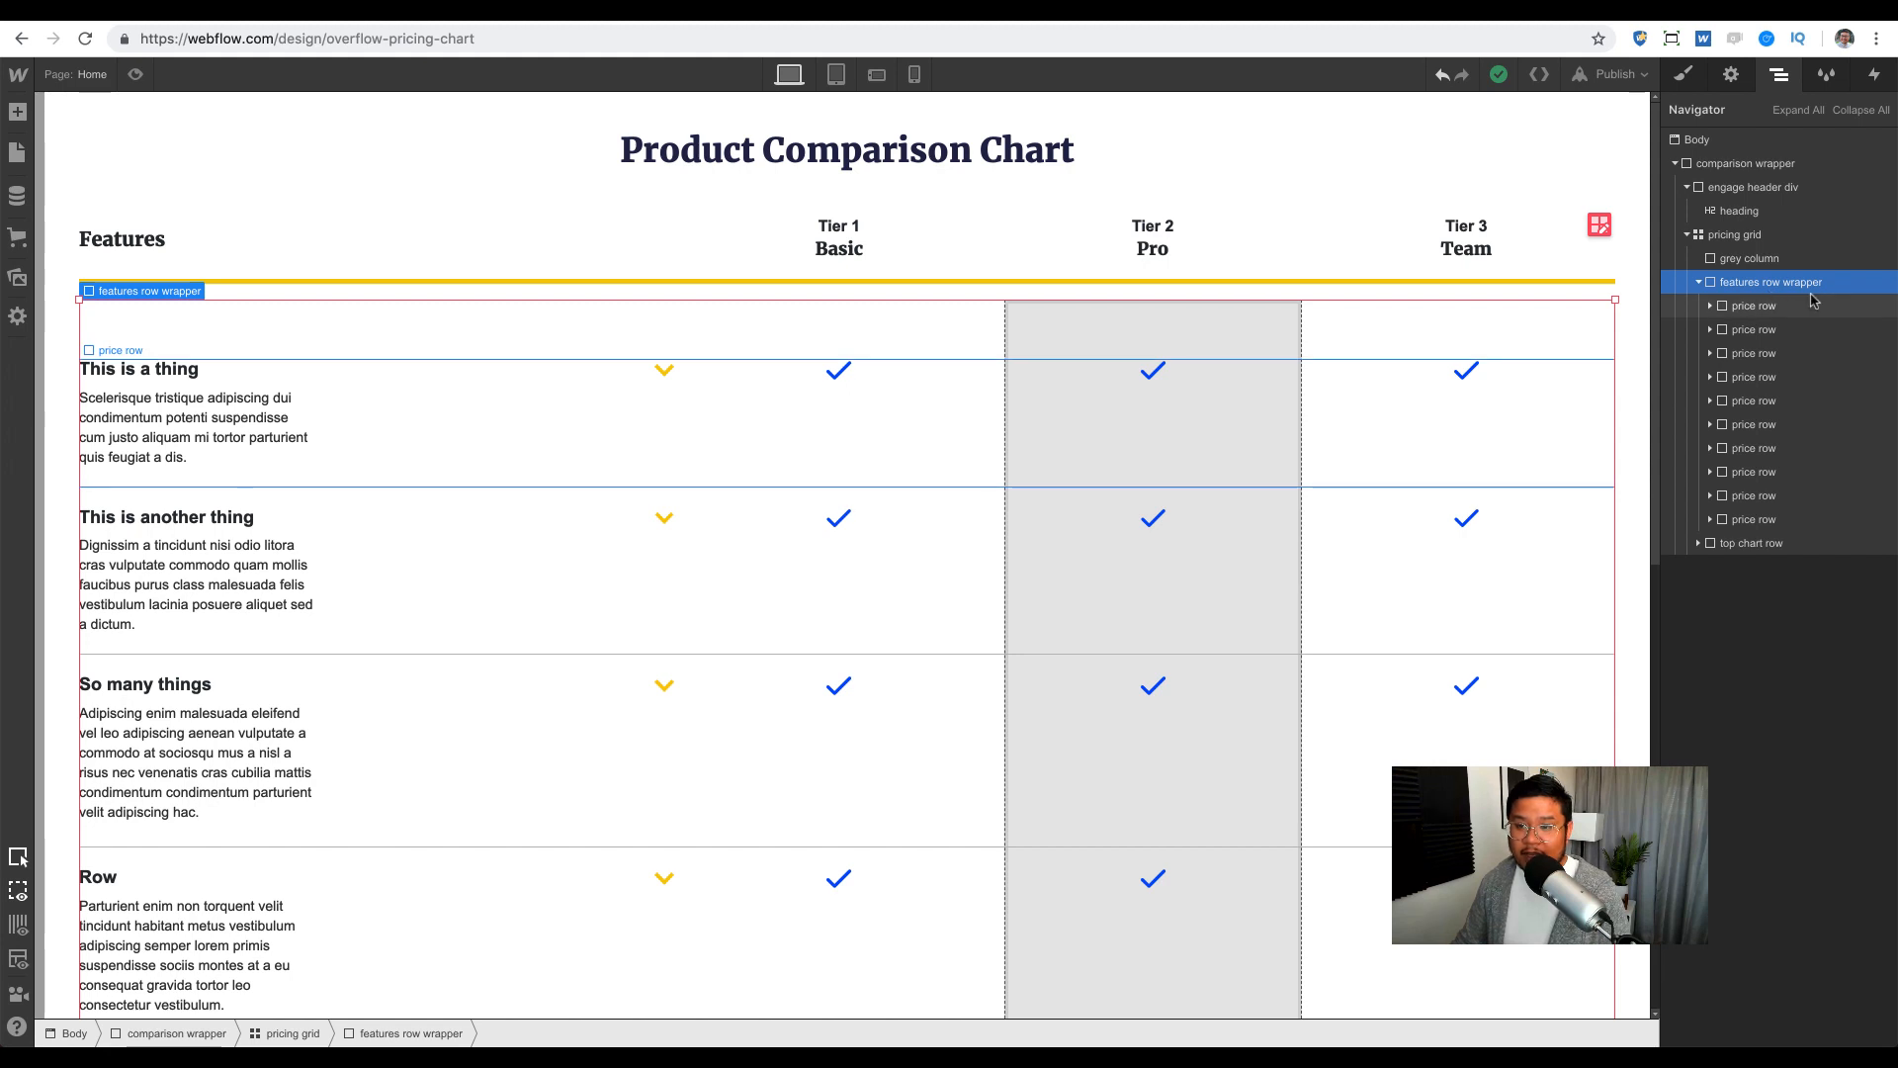
left_click(1700, 283)
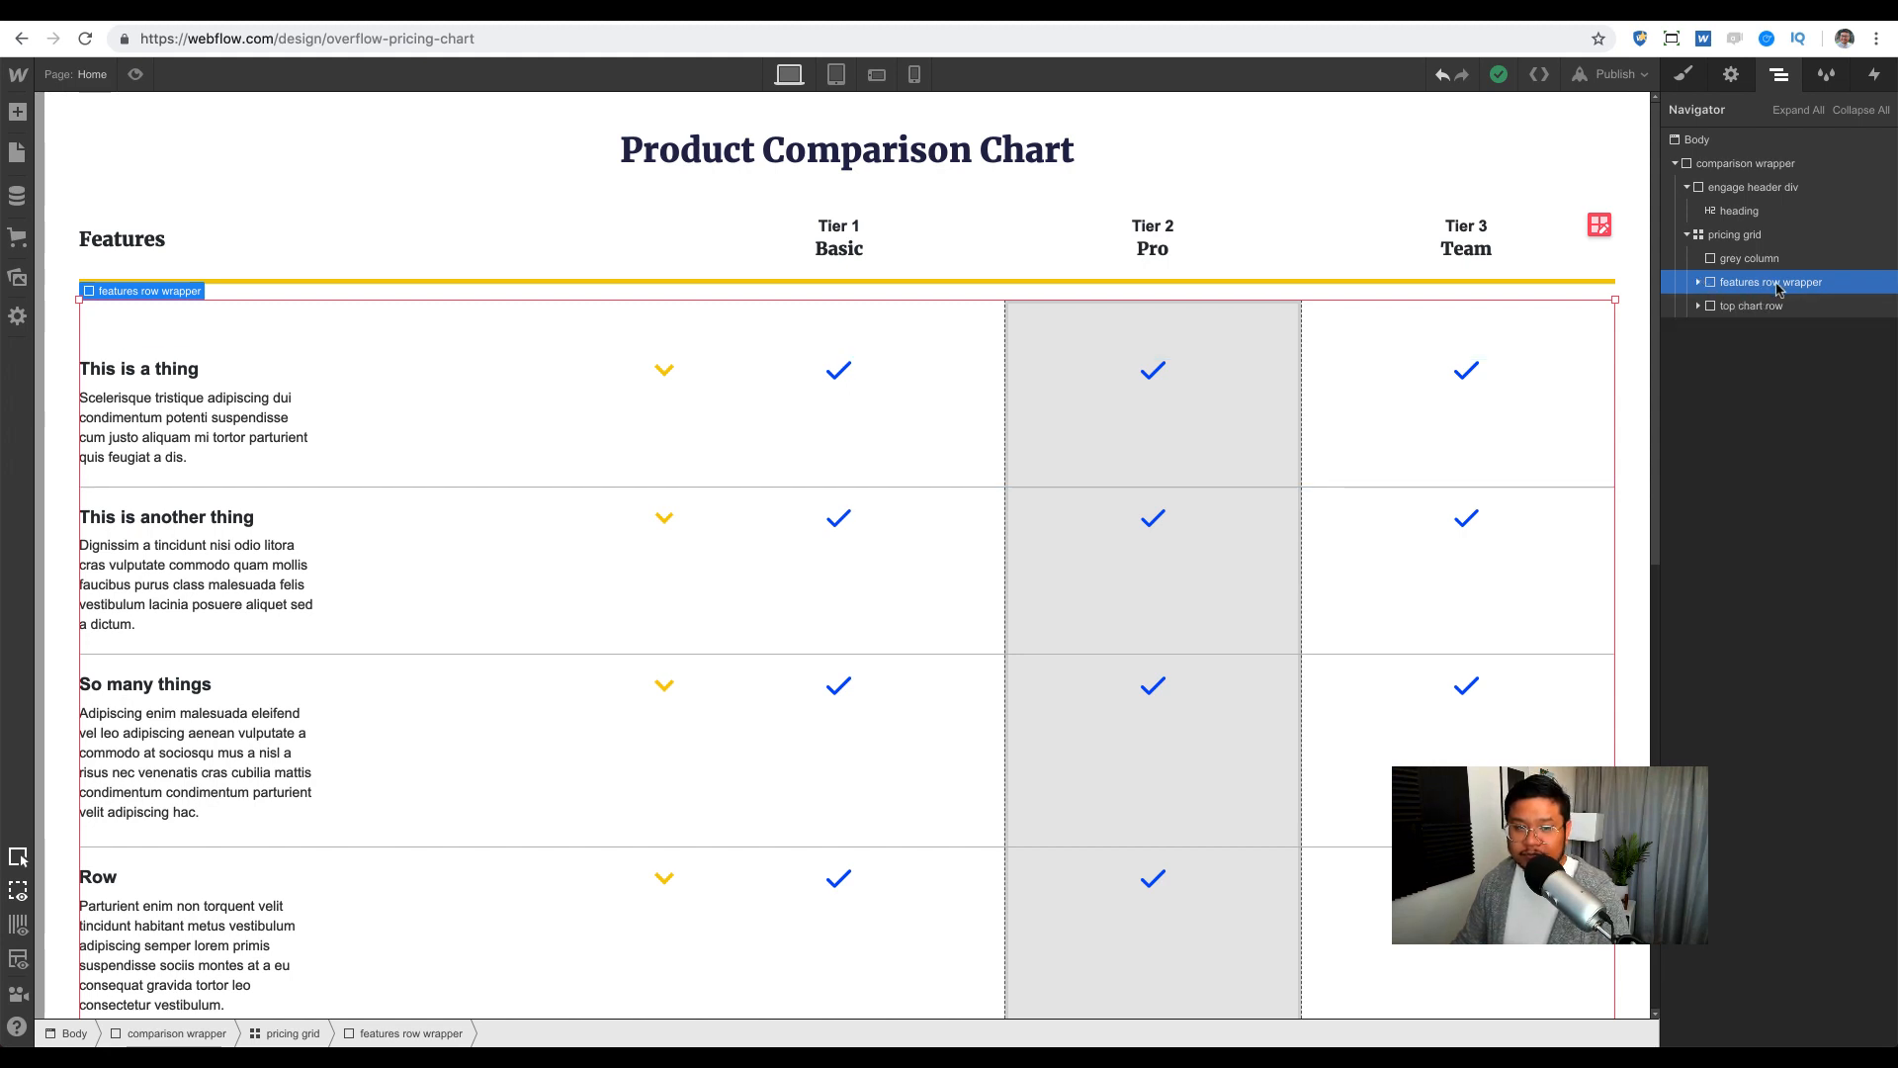
left_click(1774, 306)
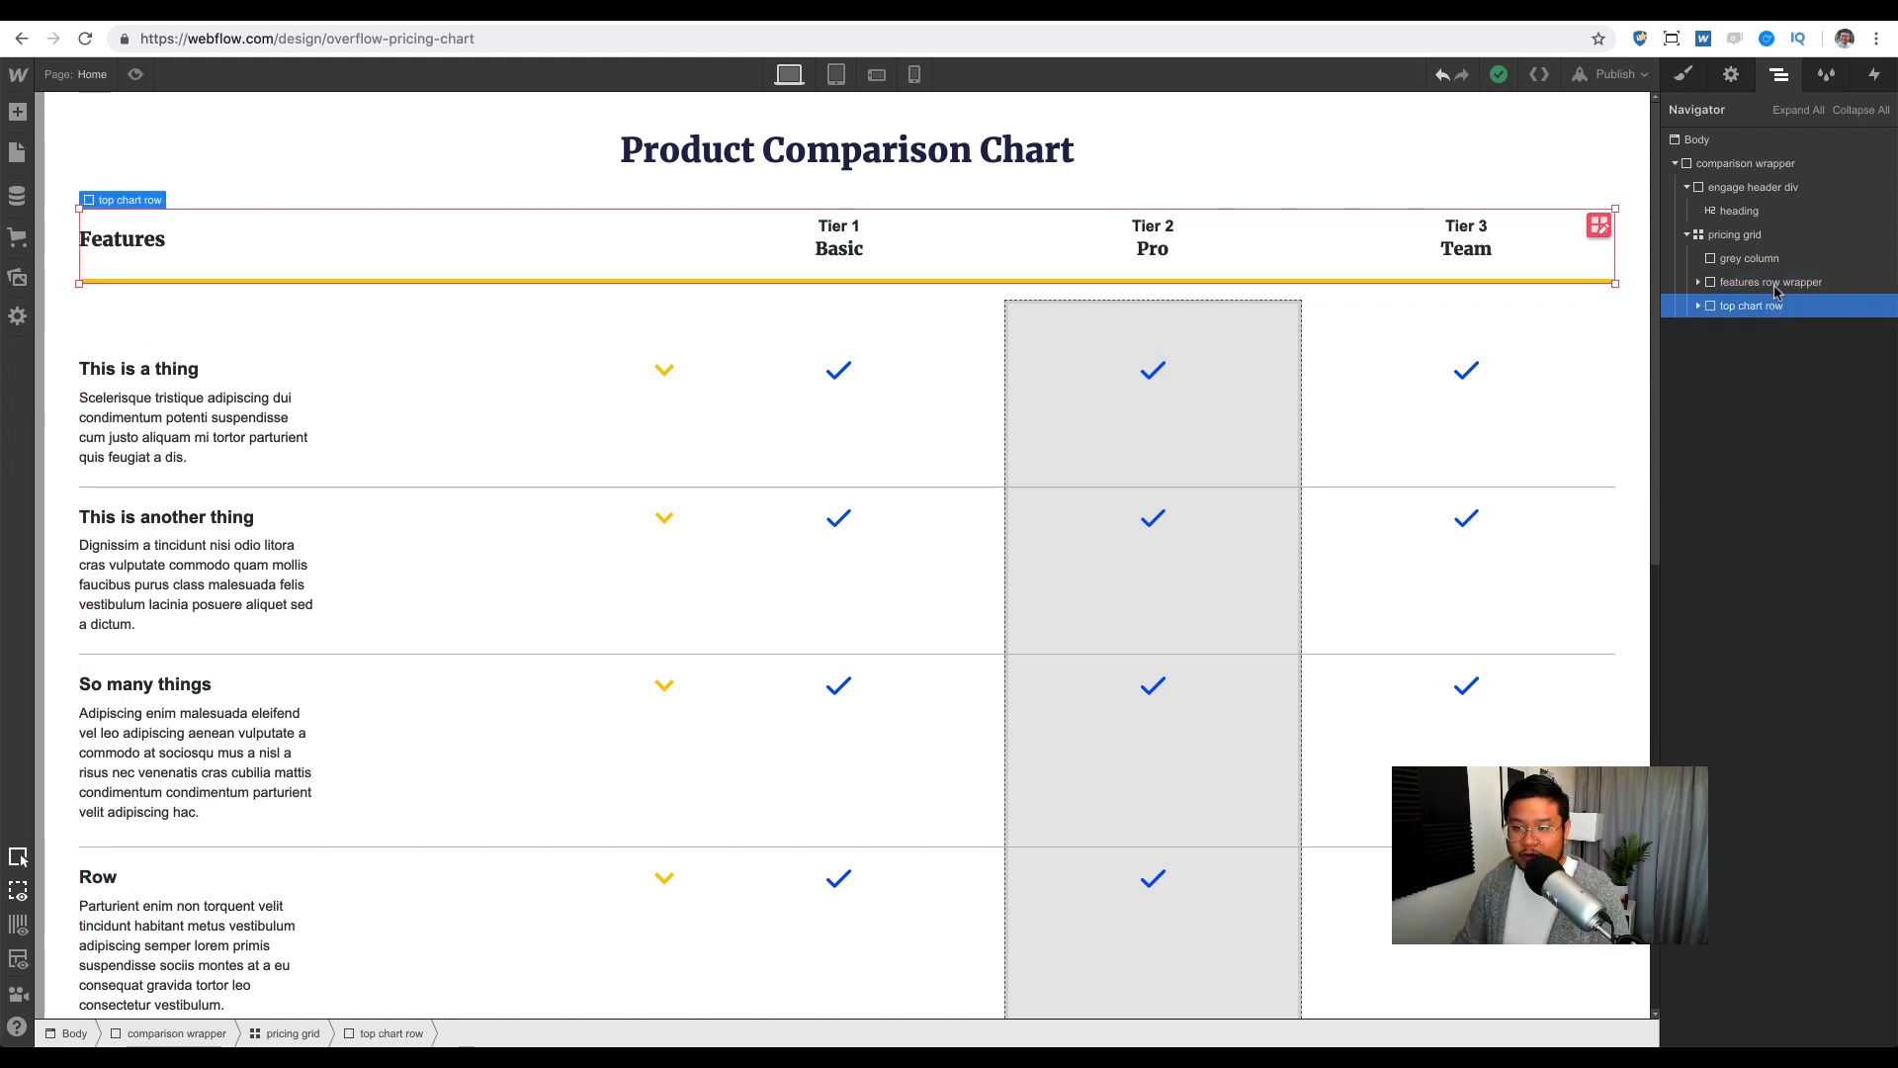
left_click(1774, 285)
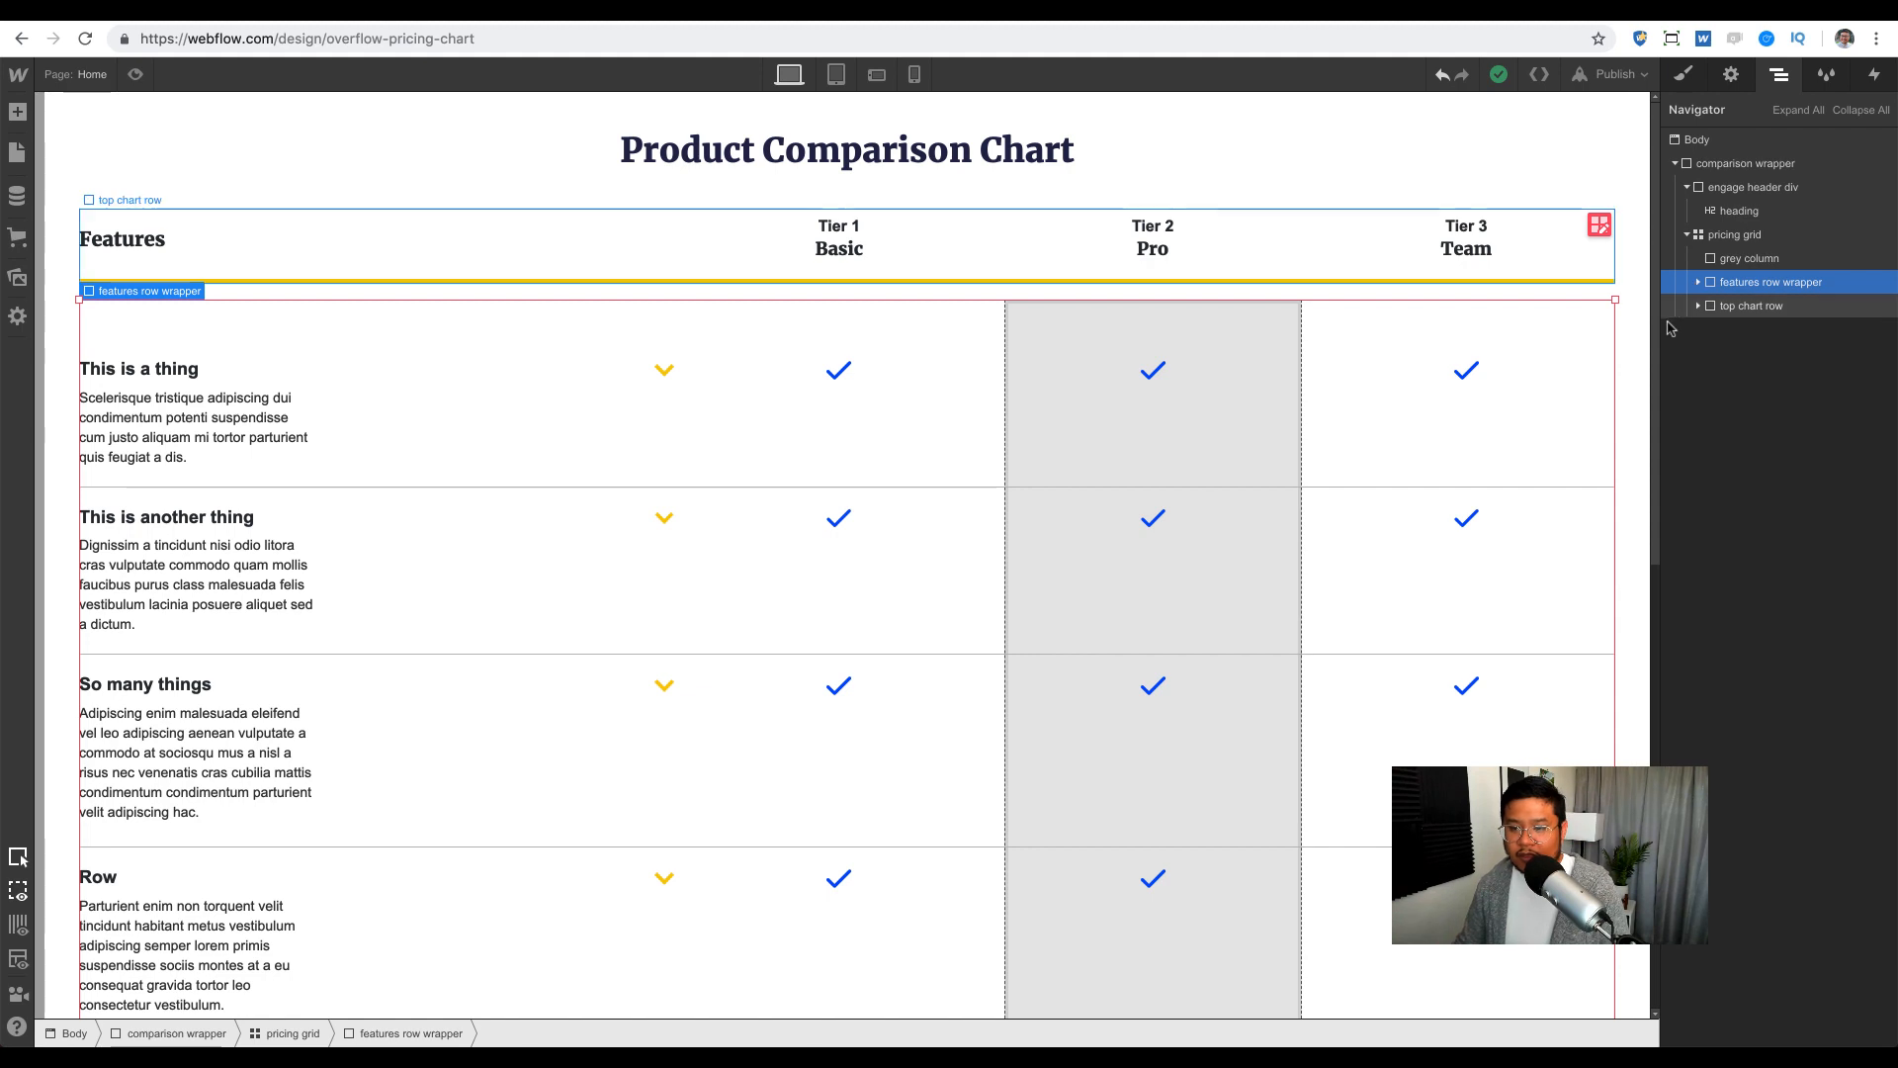
left_click(1684, 74)
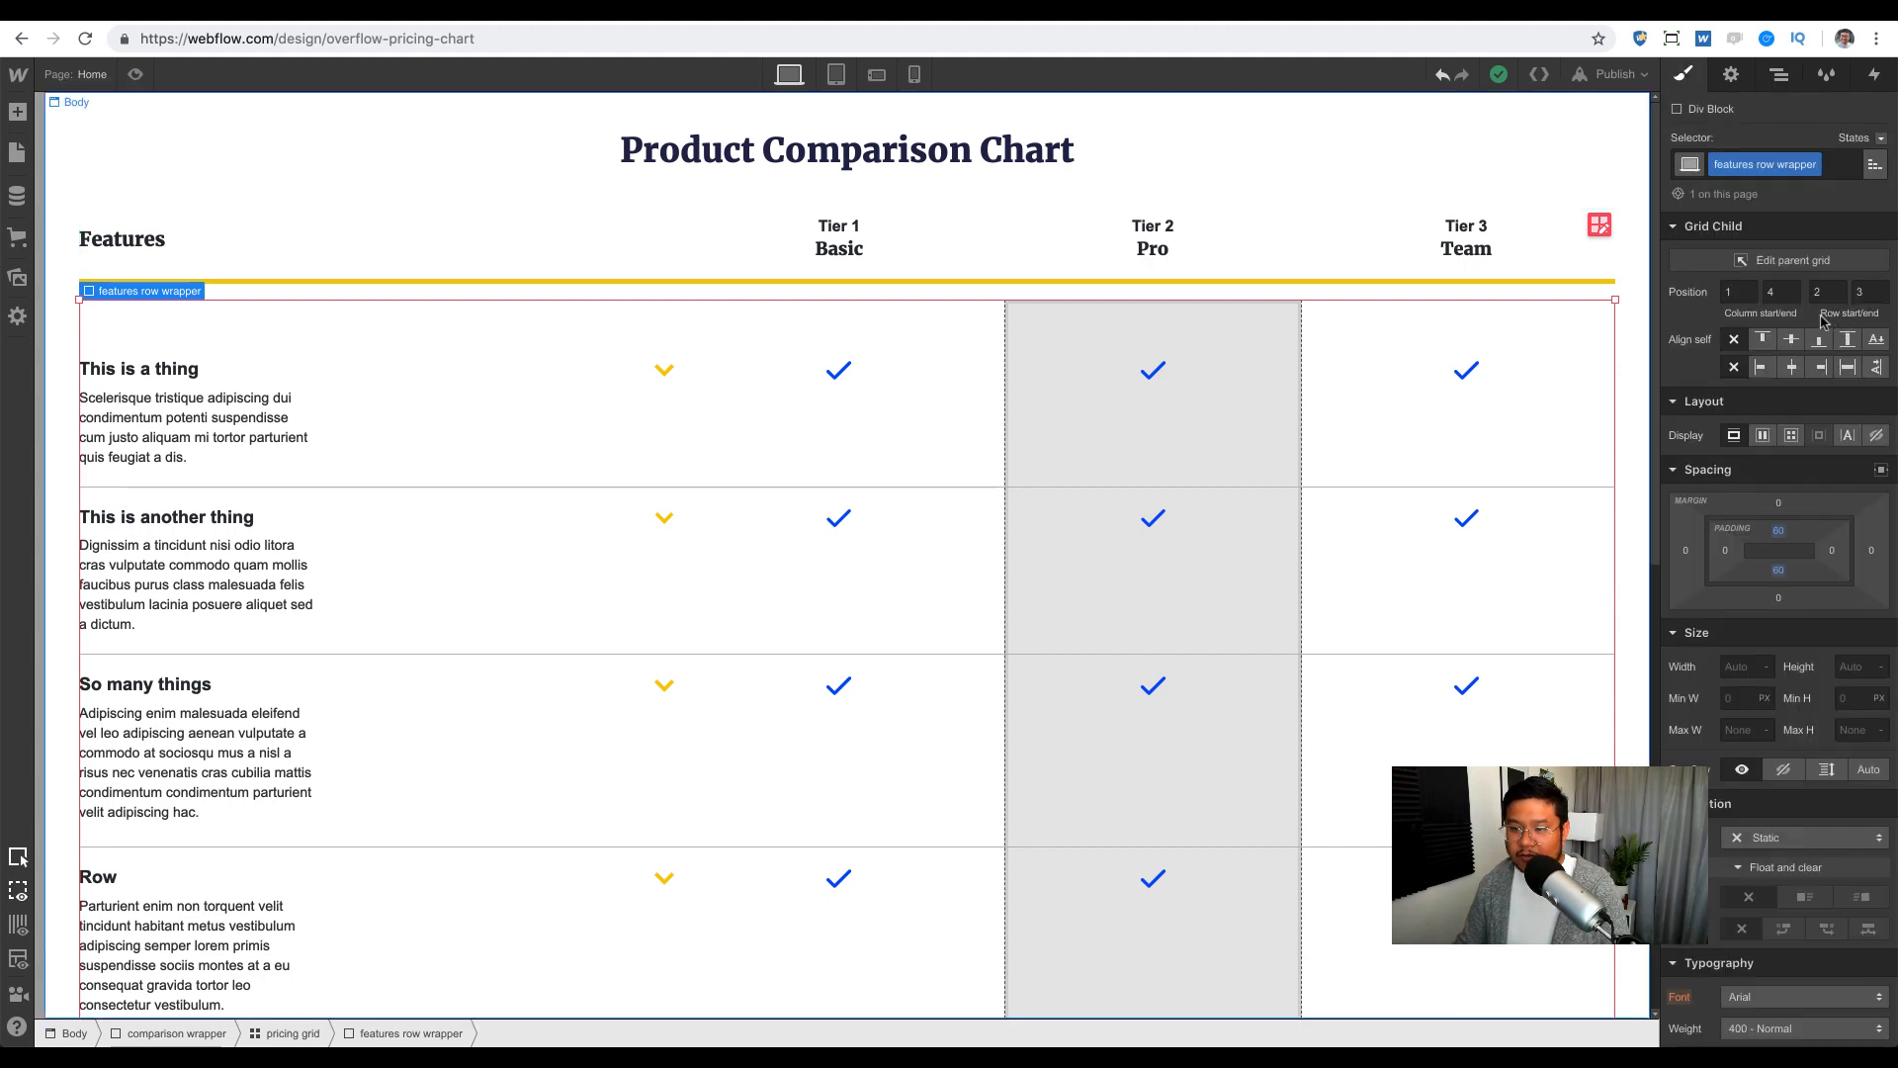
left_click(1778, 74)
left_click(1699, 283)
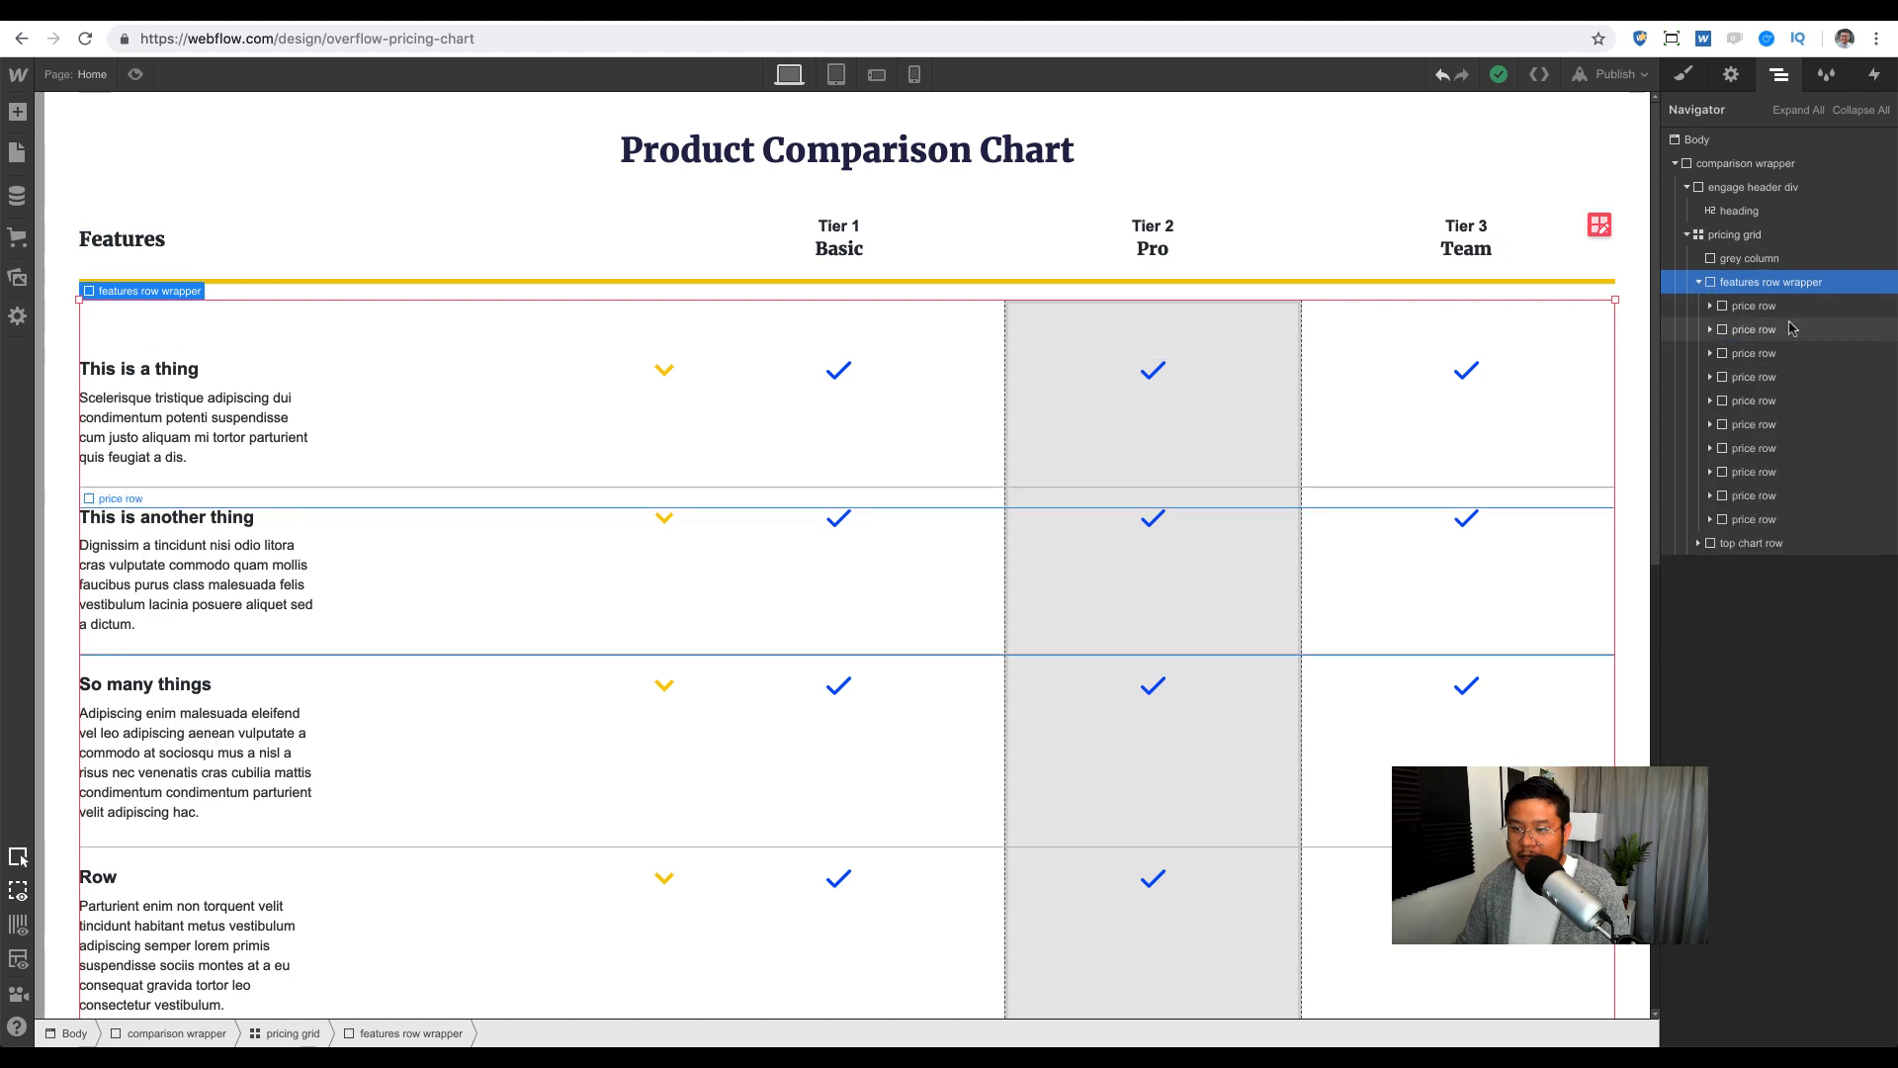
left_click(1789, 308)
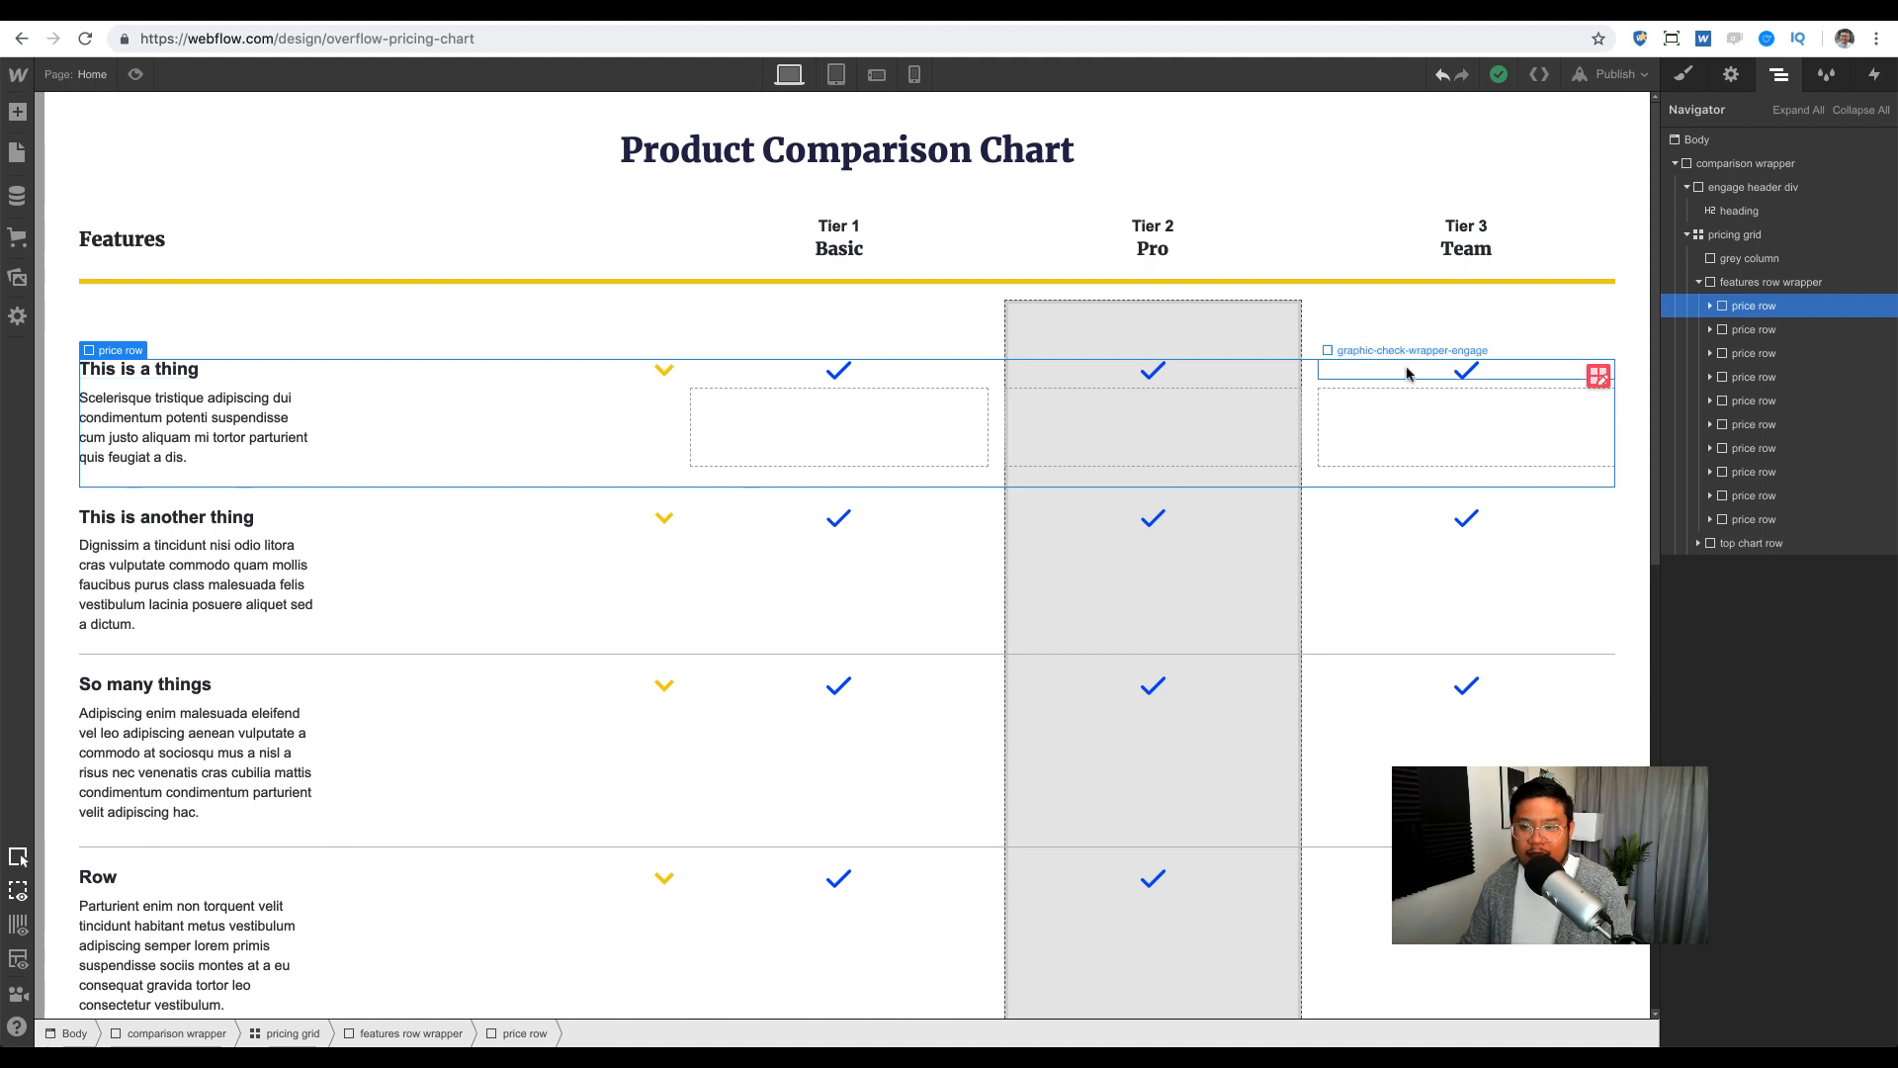
Step: Inspect the first price row's grid, then select its paragraph, yellow arrow and price-down-arrow link
left_click(1598, 377)
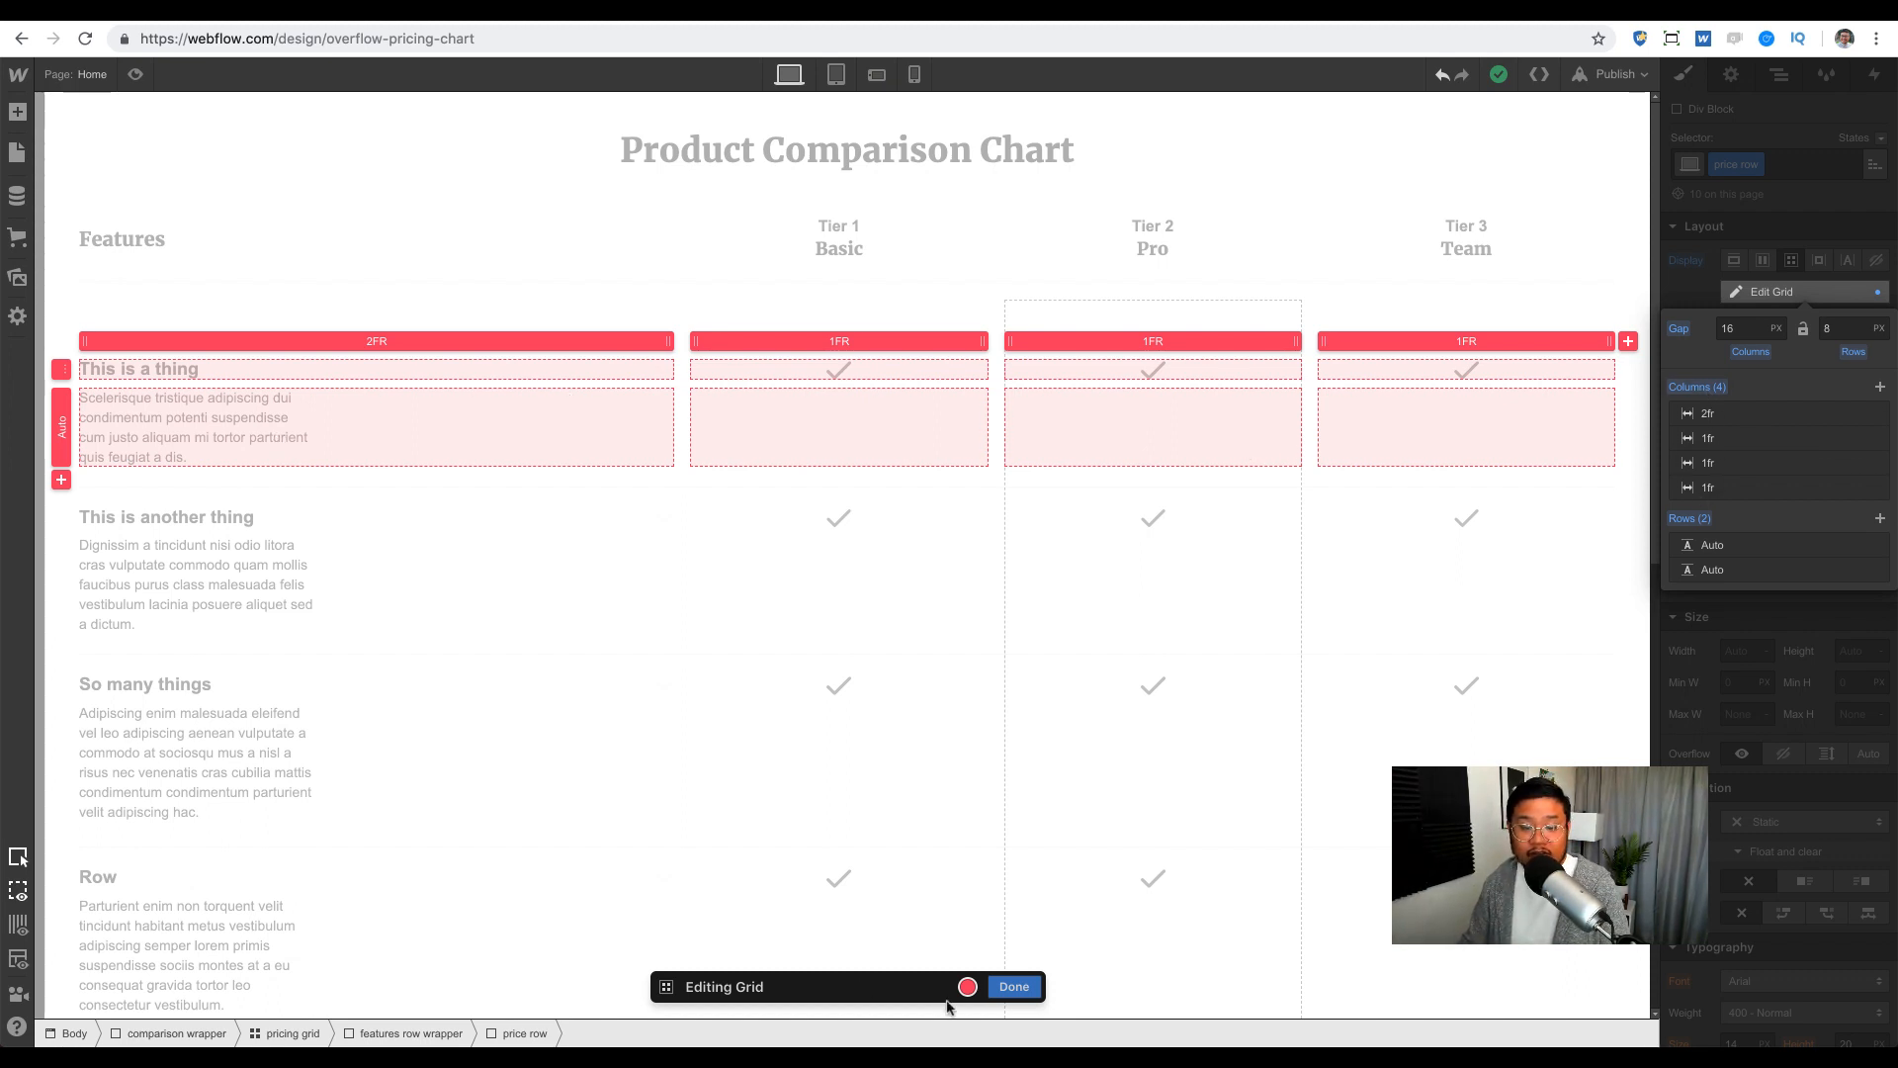
left_click(1015, 985)
left_click(537, 449)
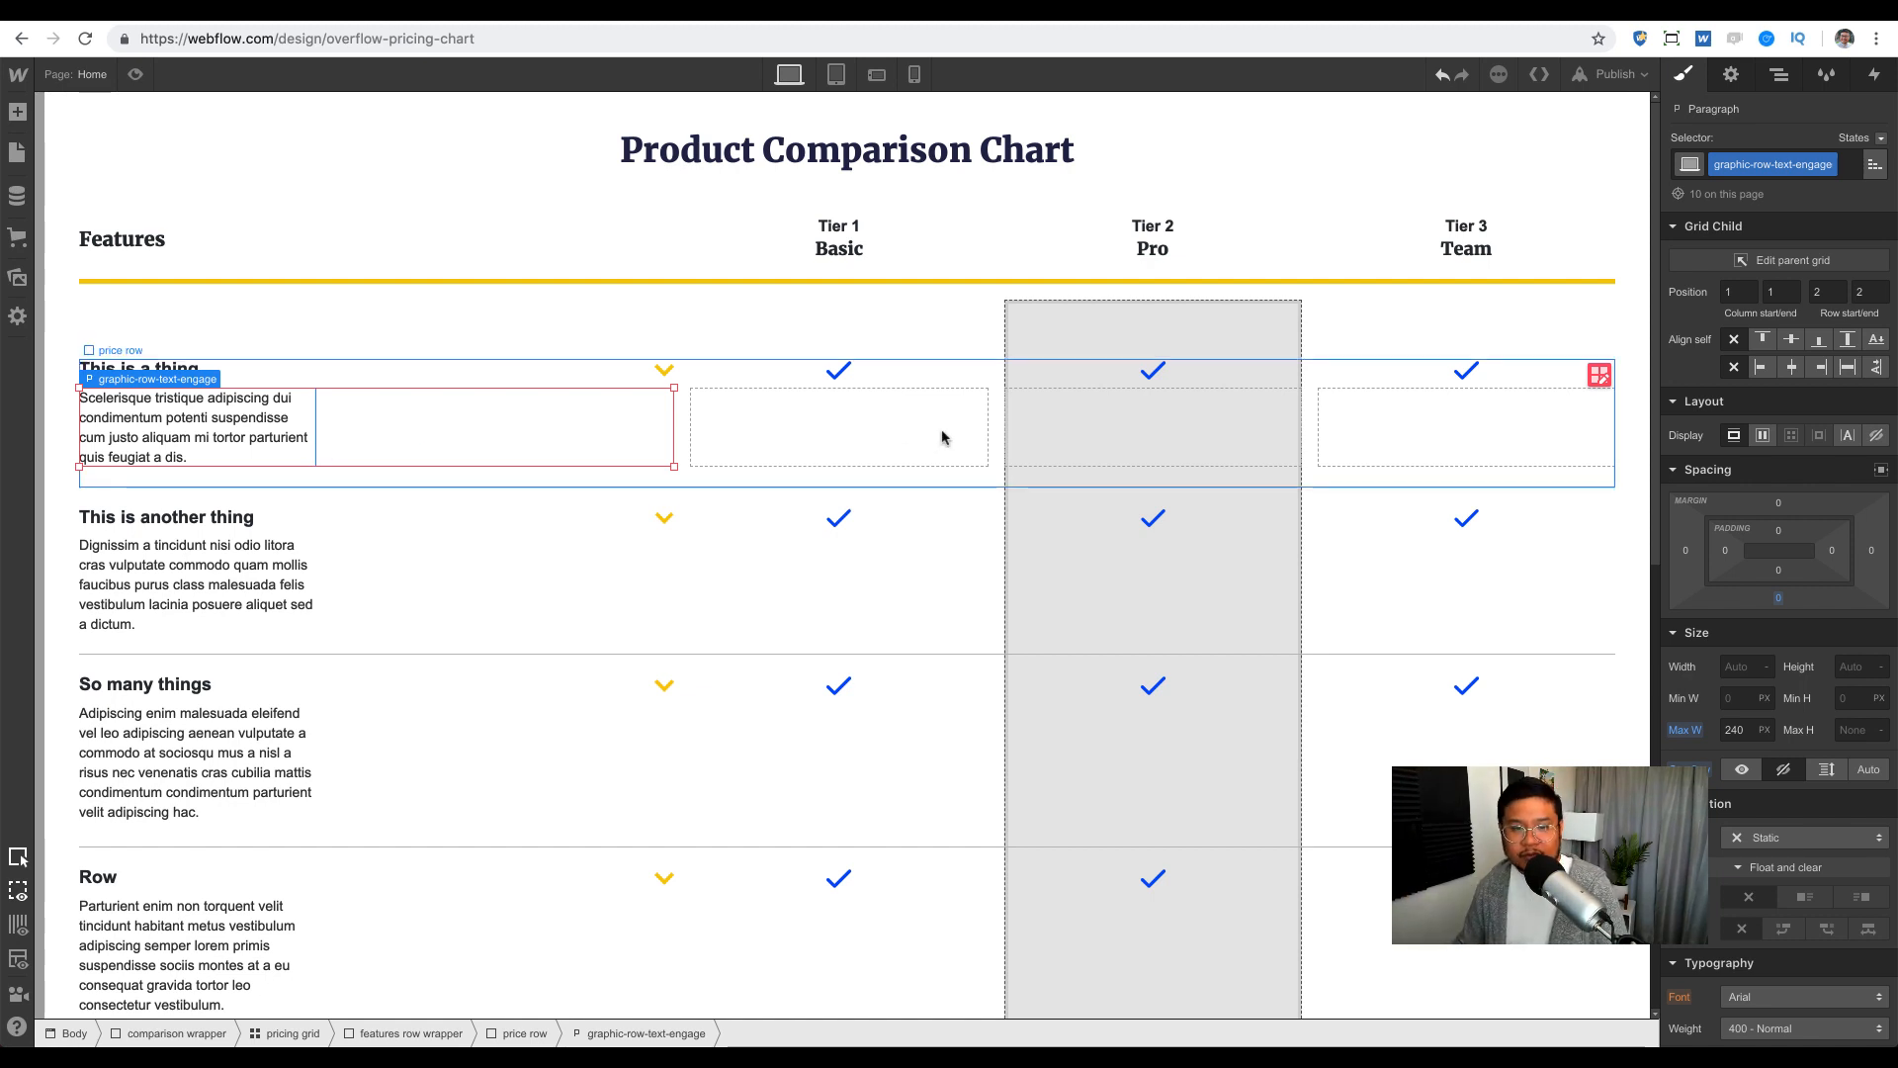
left_click(665, 372)
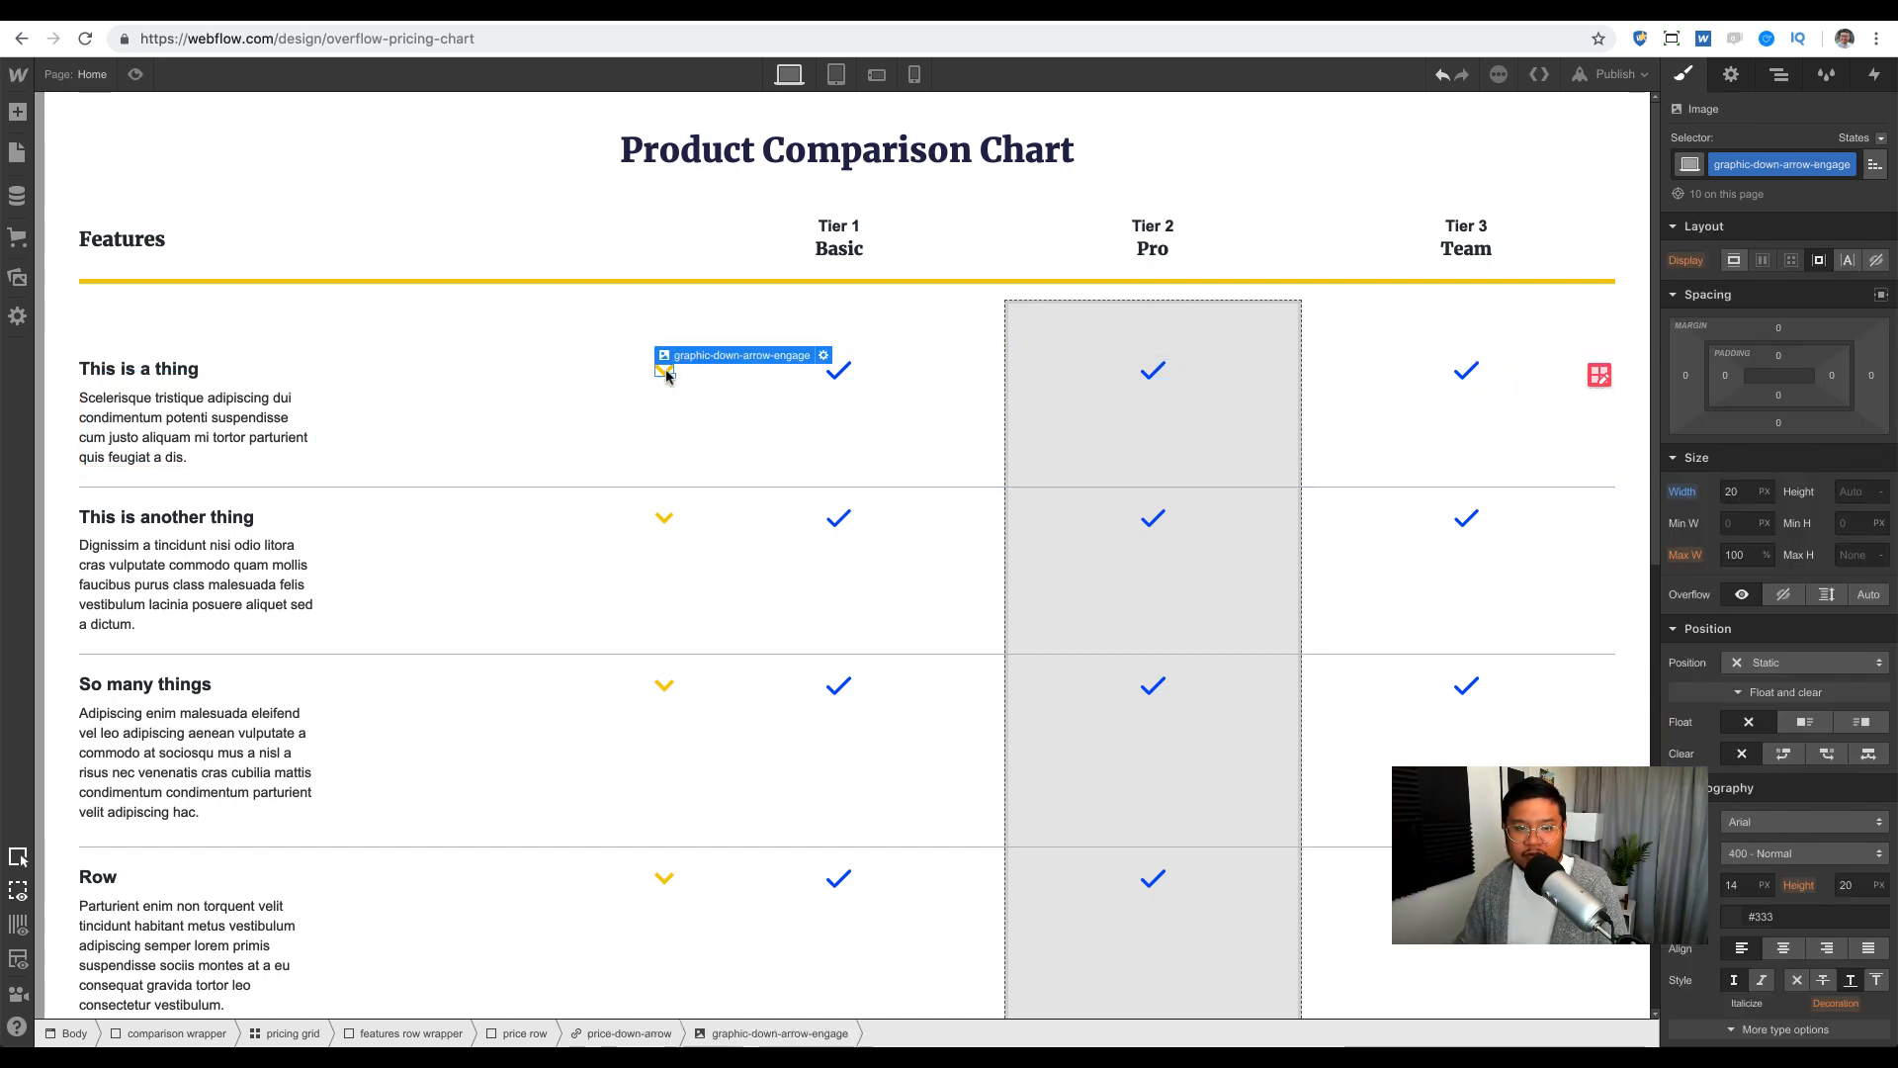
left_click(1778, 74)
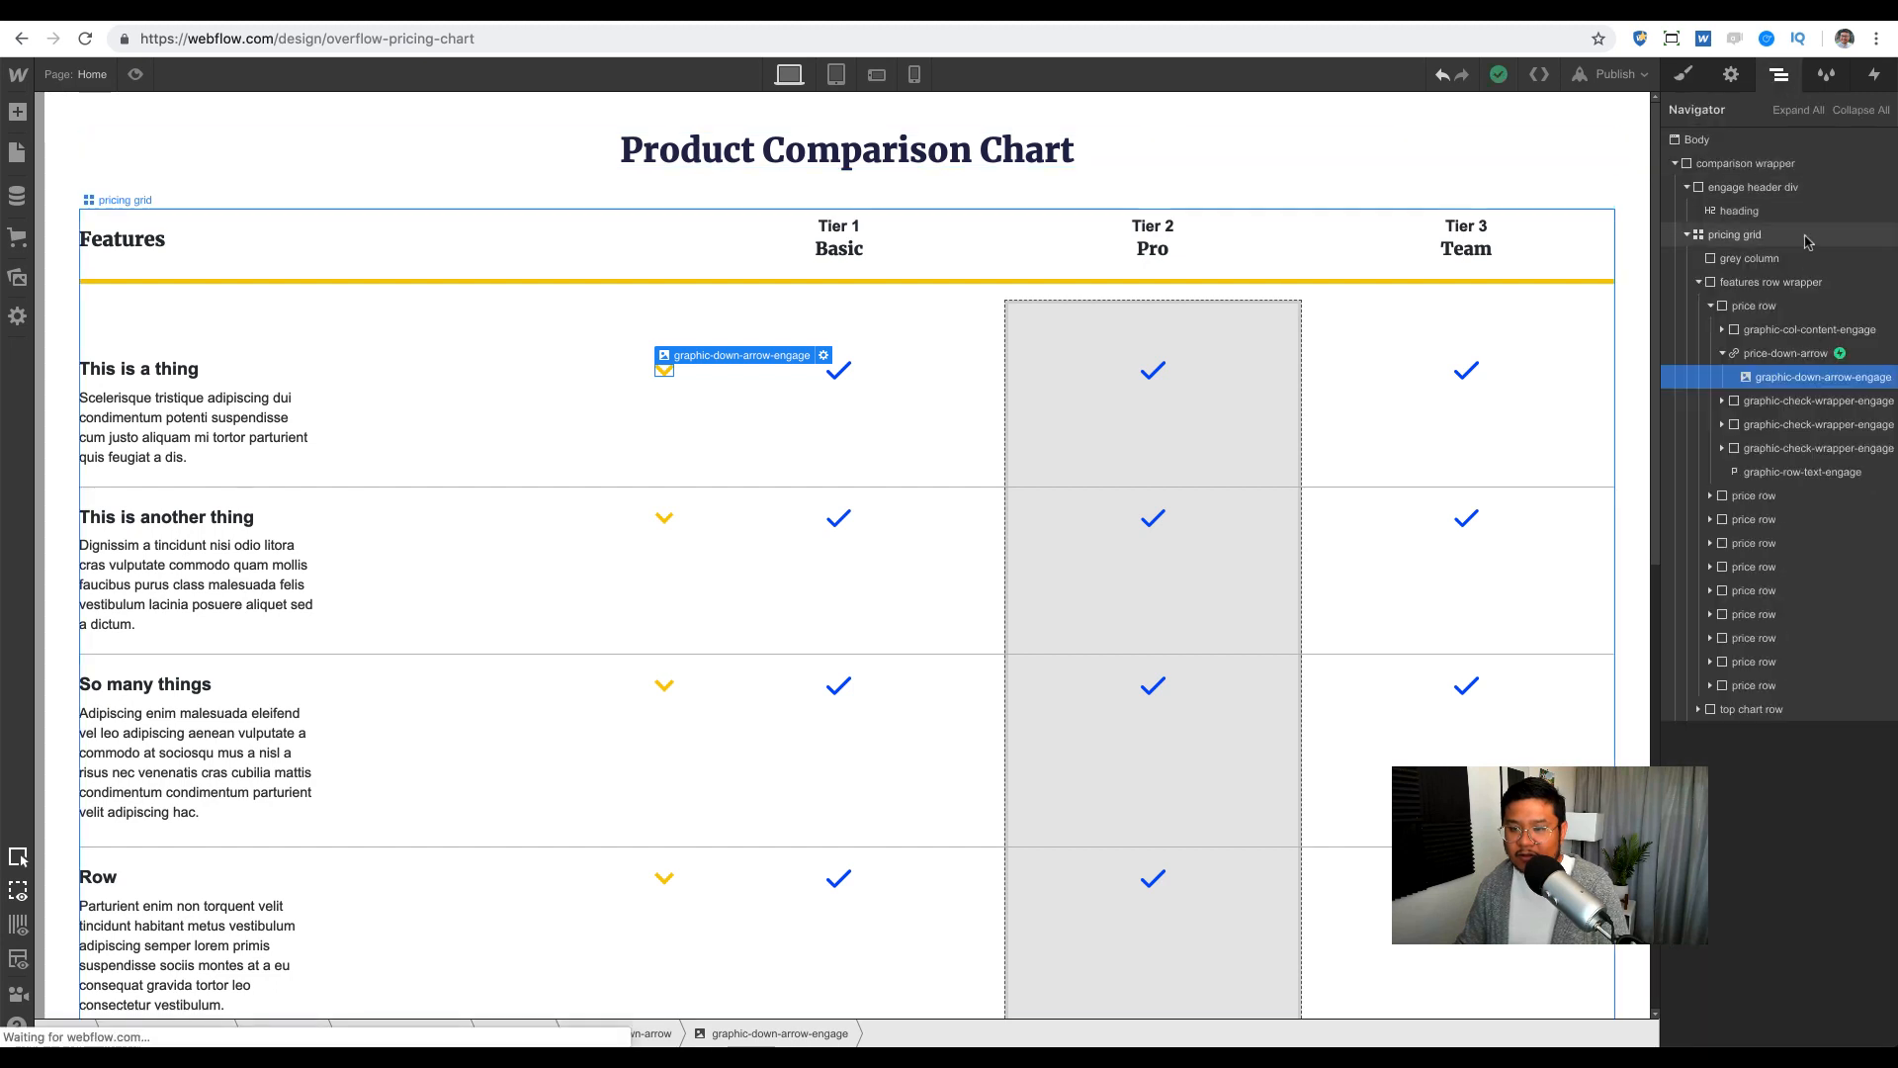
left_click(1799, 354)
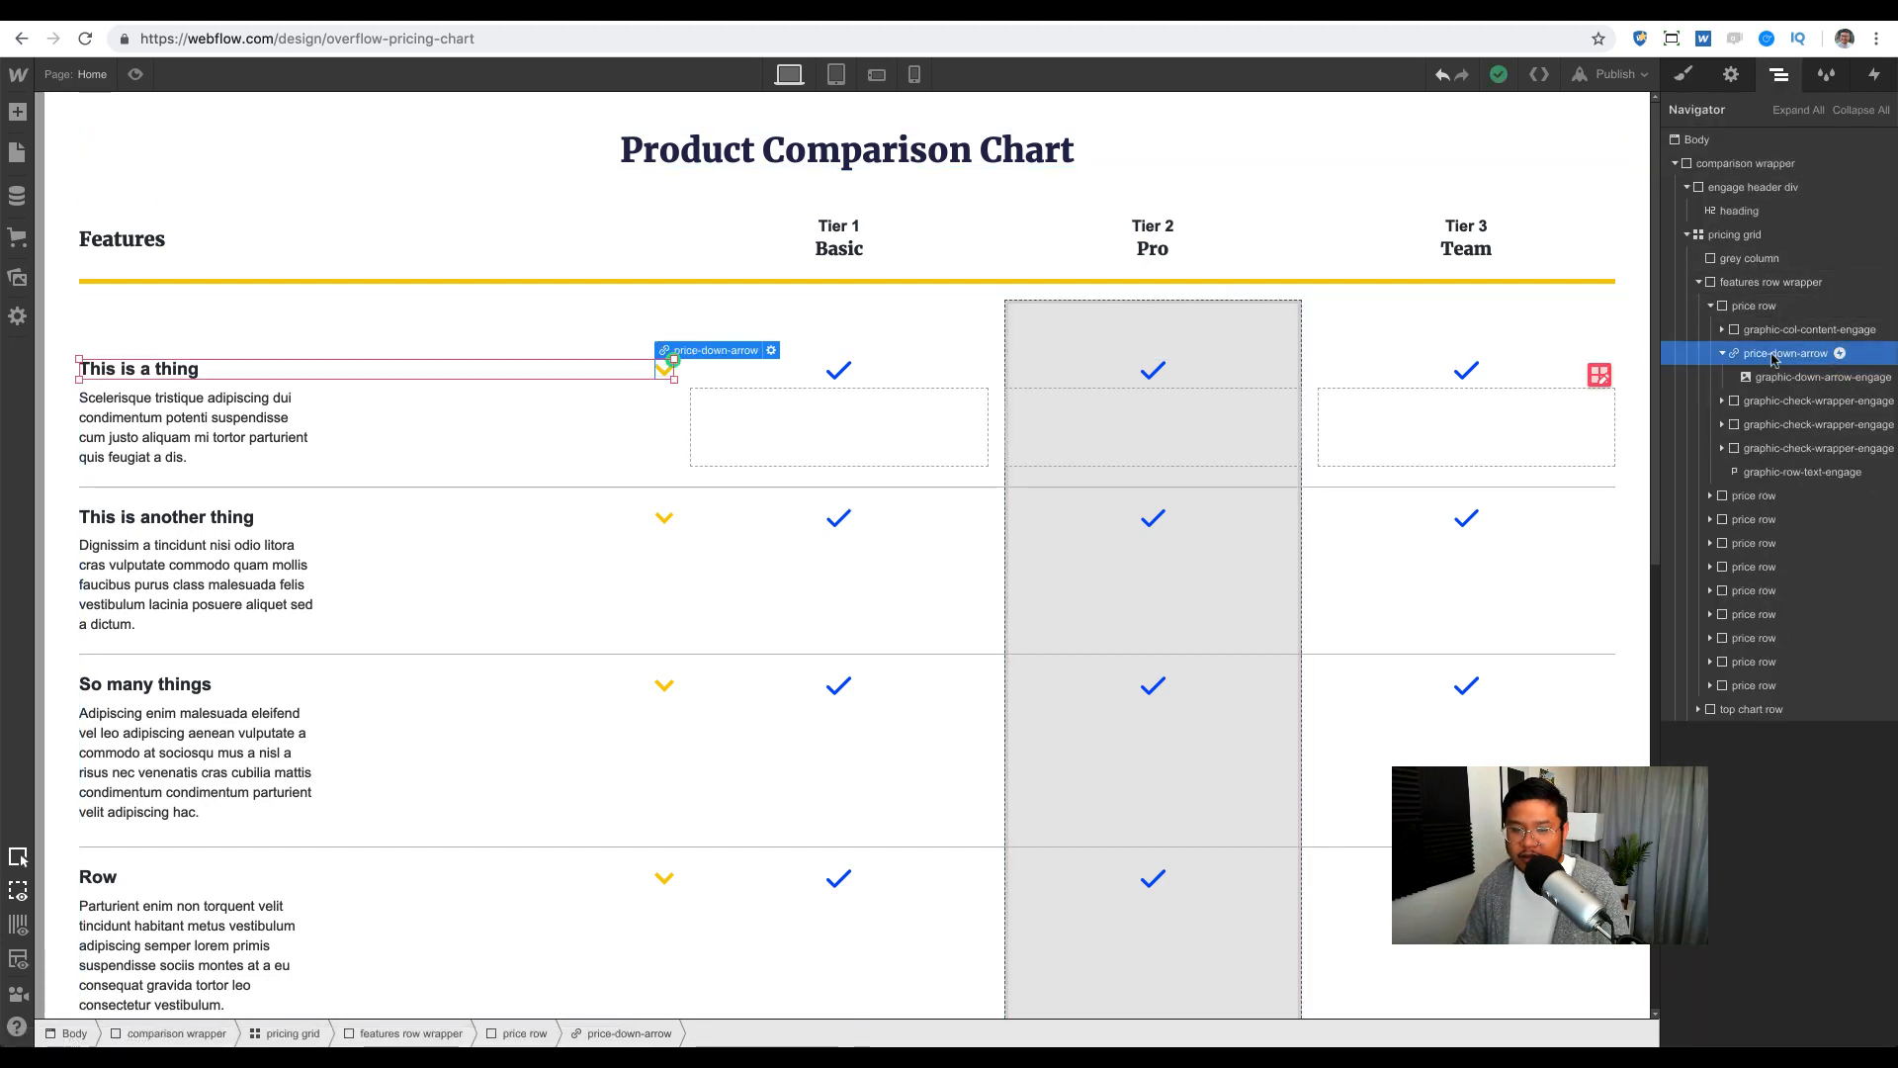
Step: Preview the arrow link's show price row details click animation, close it, and select the first row's paragraph
left_click(1875, 74)
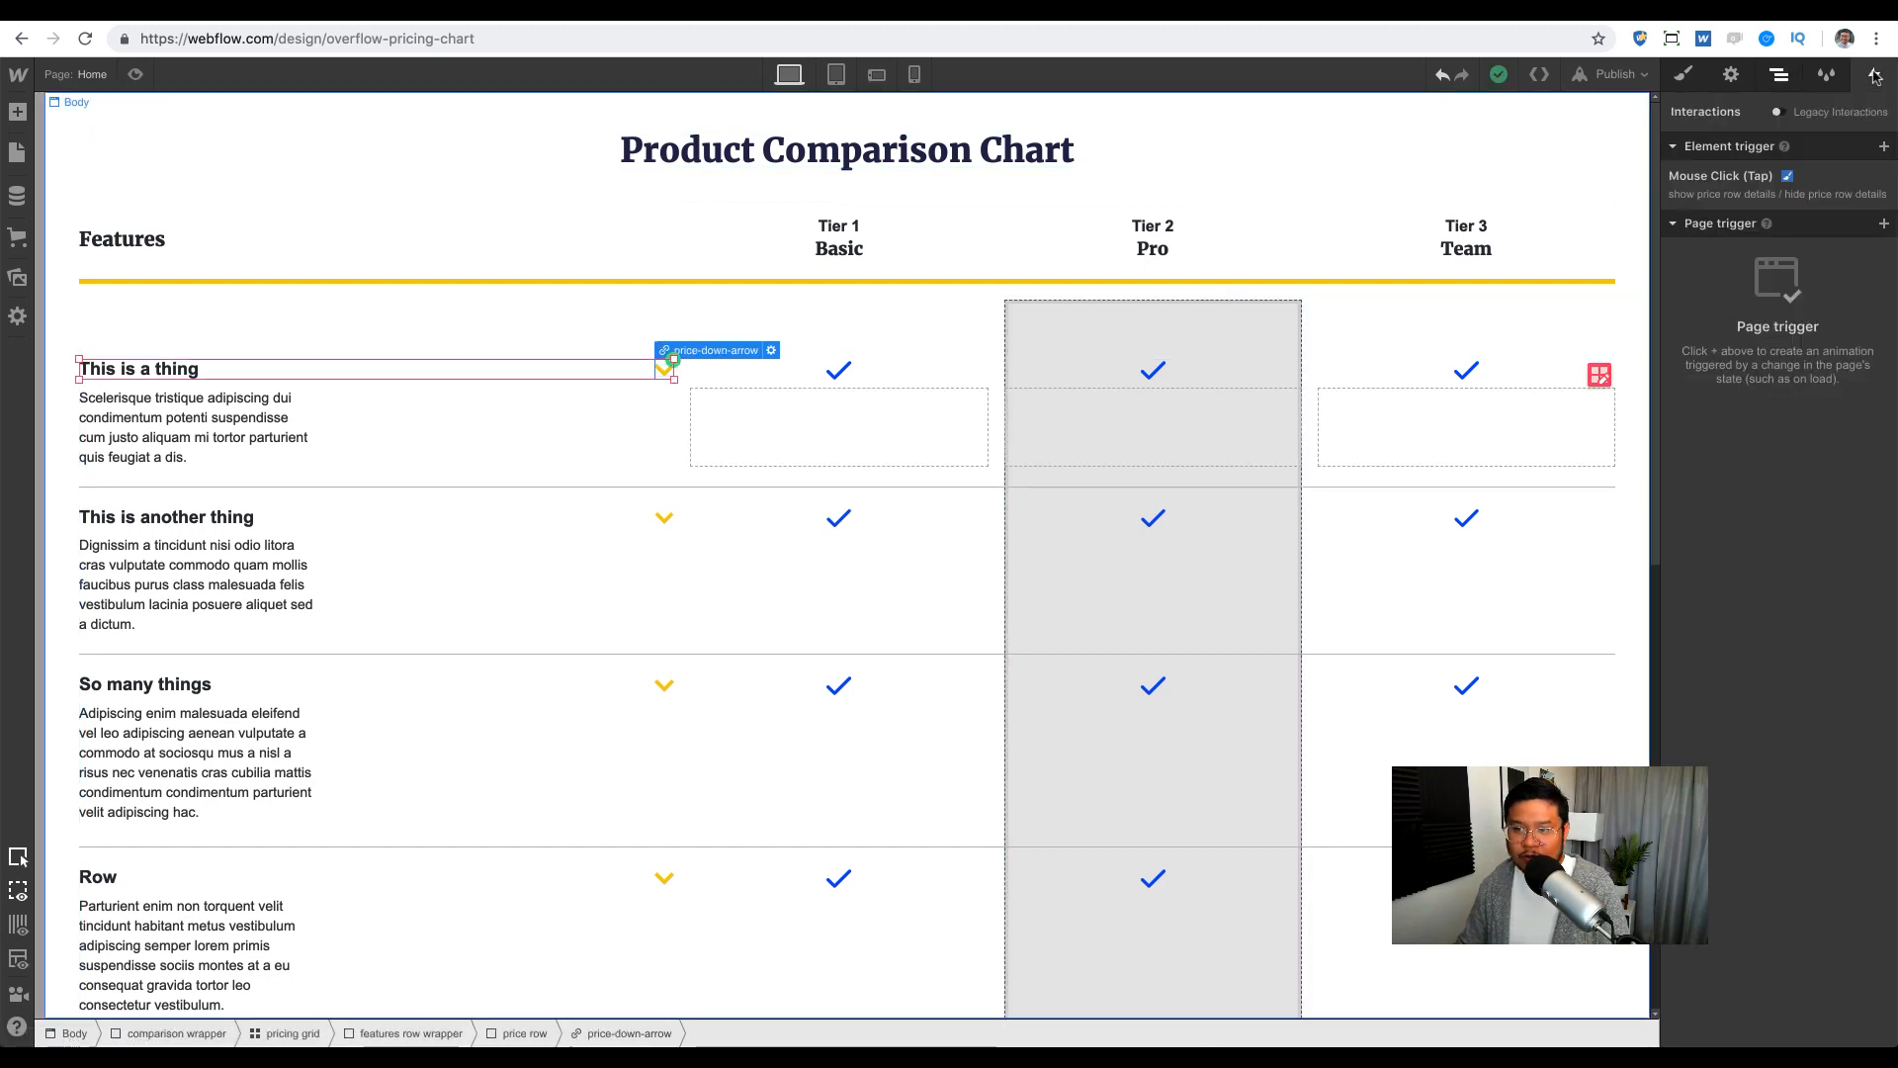
left_click(1805, 172)
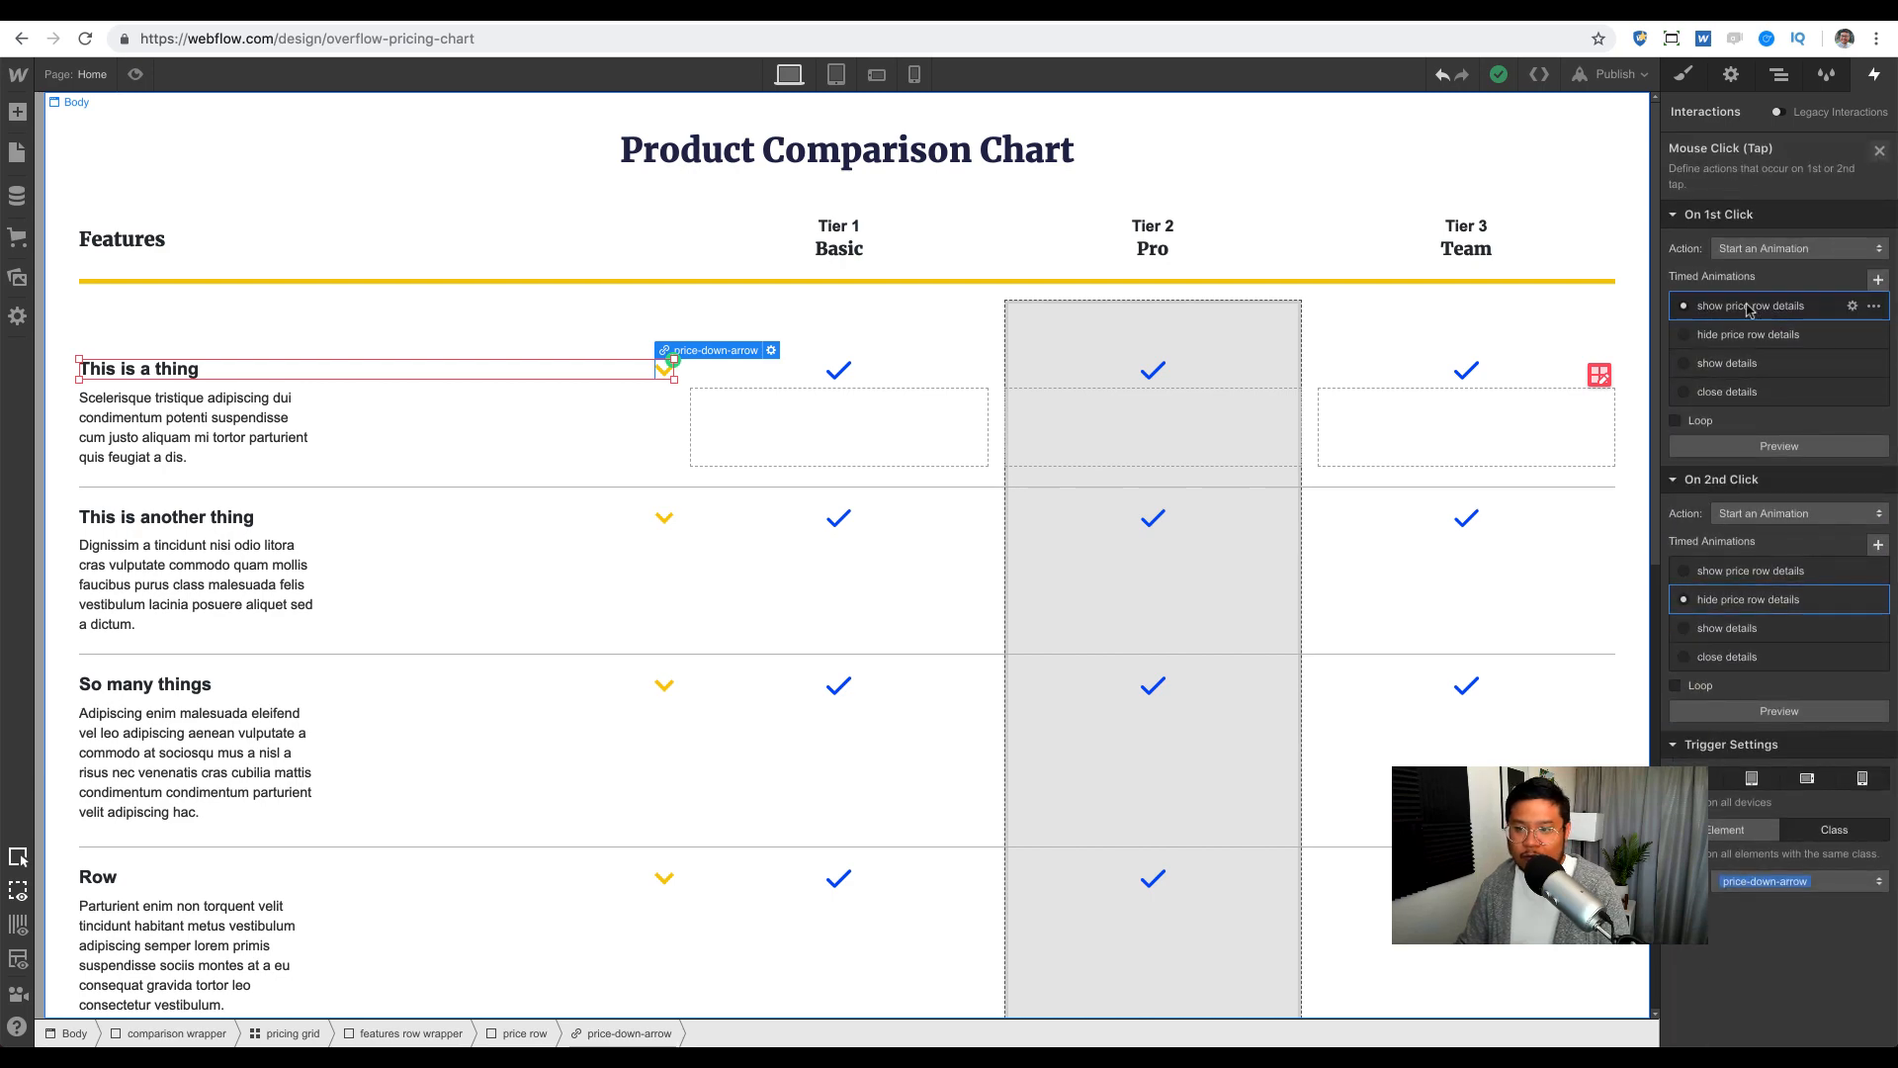
left_click(1748, 309)
left_click(1780, 712)
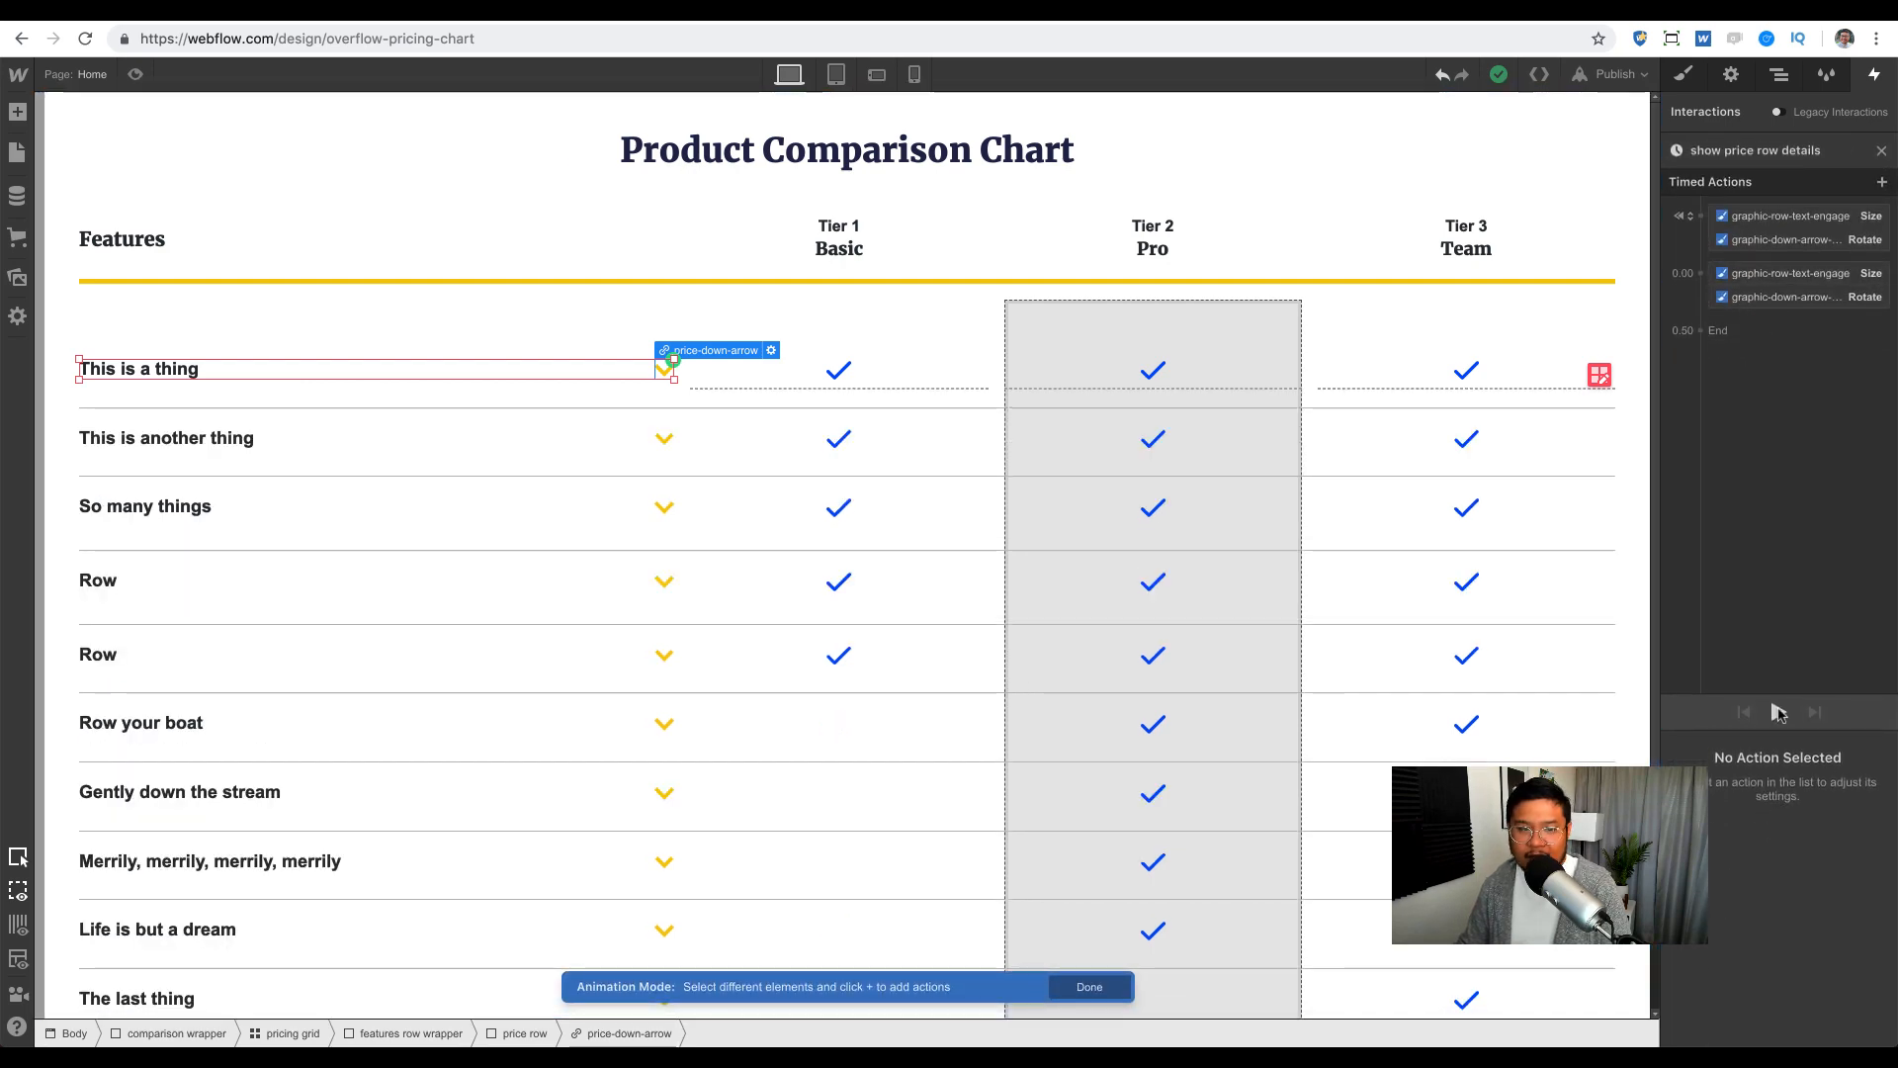
left_click(1881, 151)
left_click(254, 436)
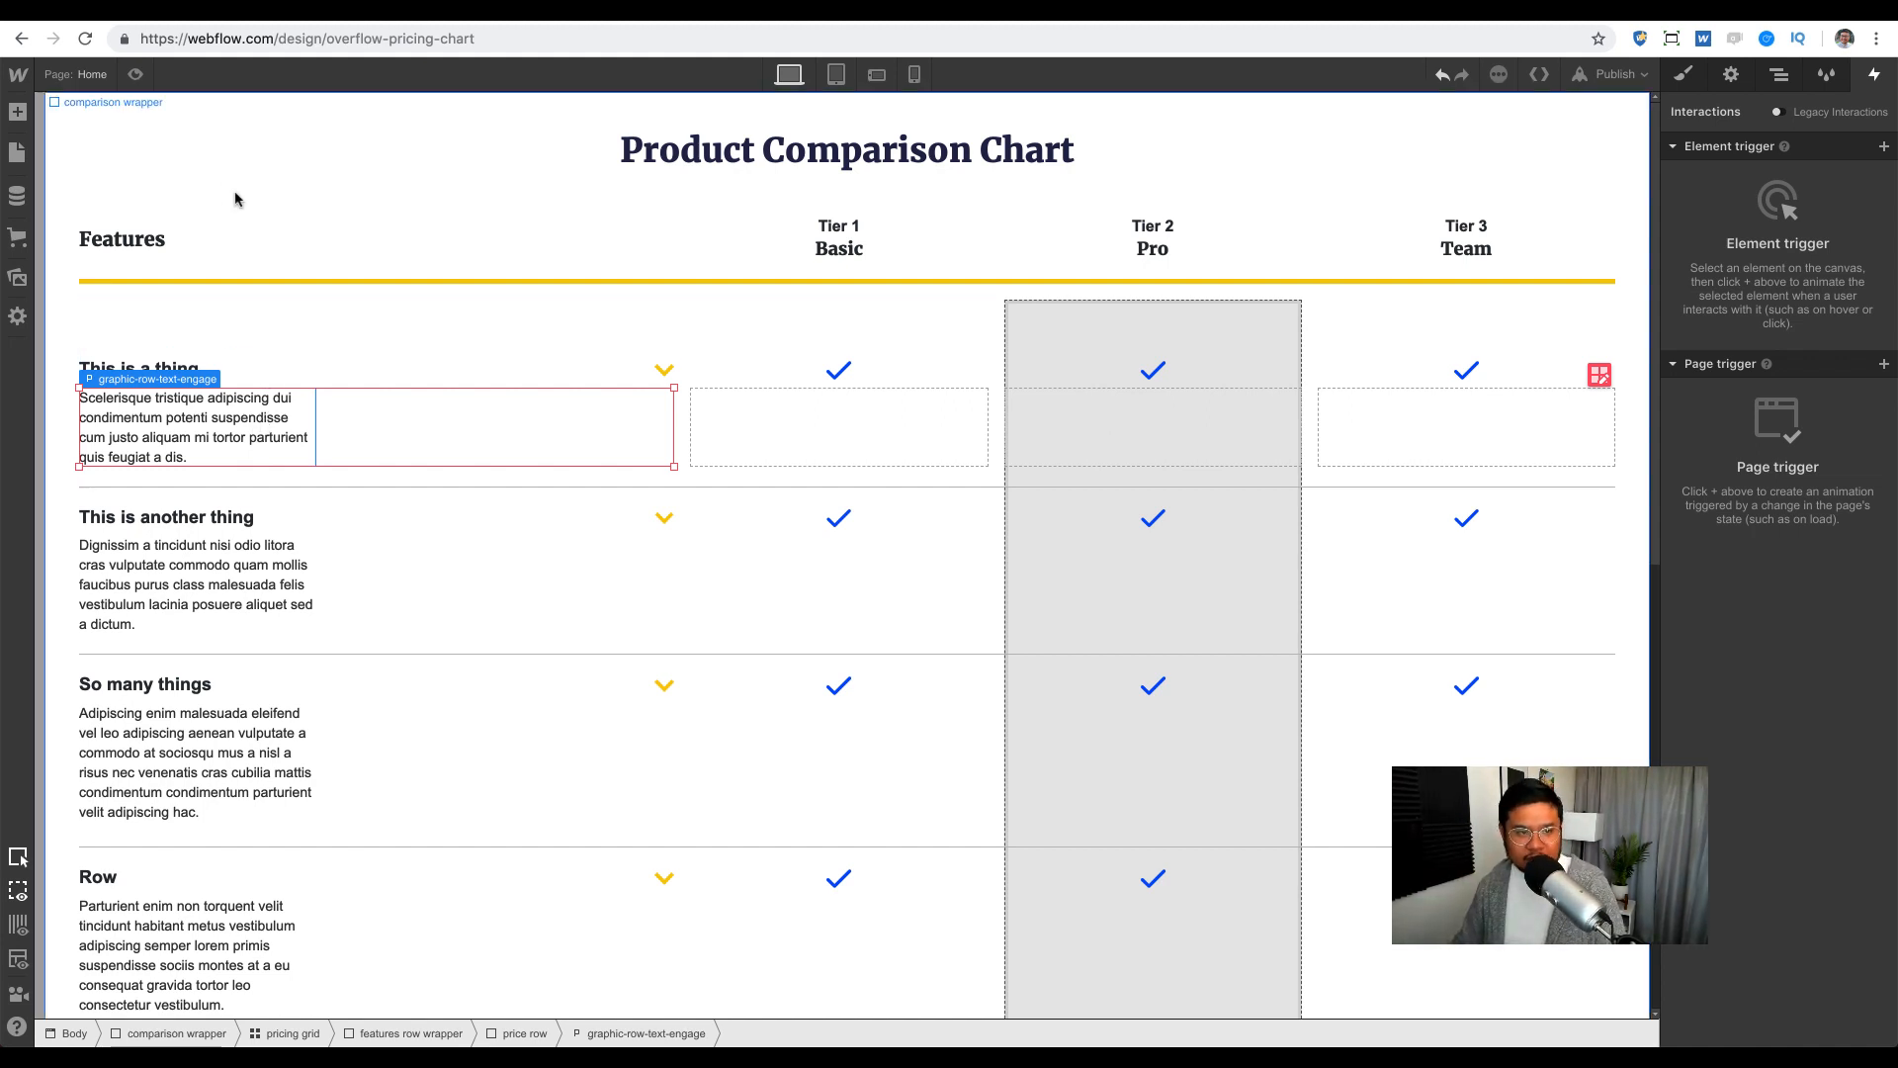
Step: Add a page named 'work' in the Pages panel and select its body
key("p")
left_click(259, 114)
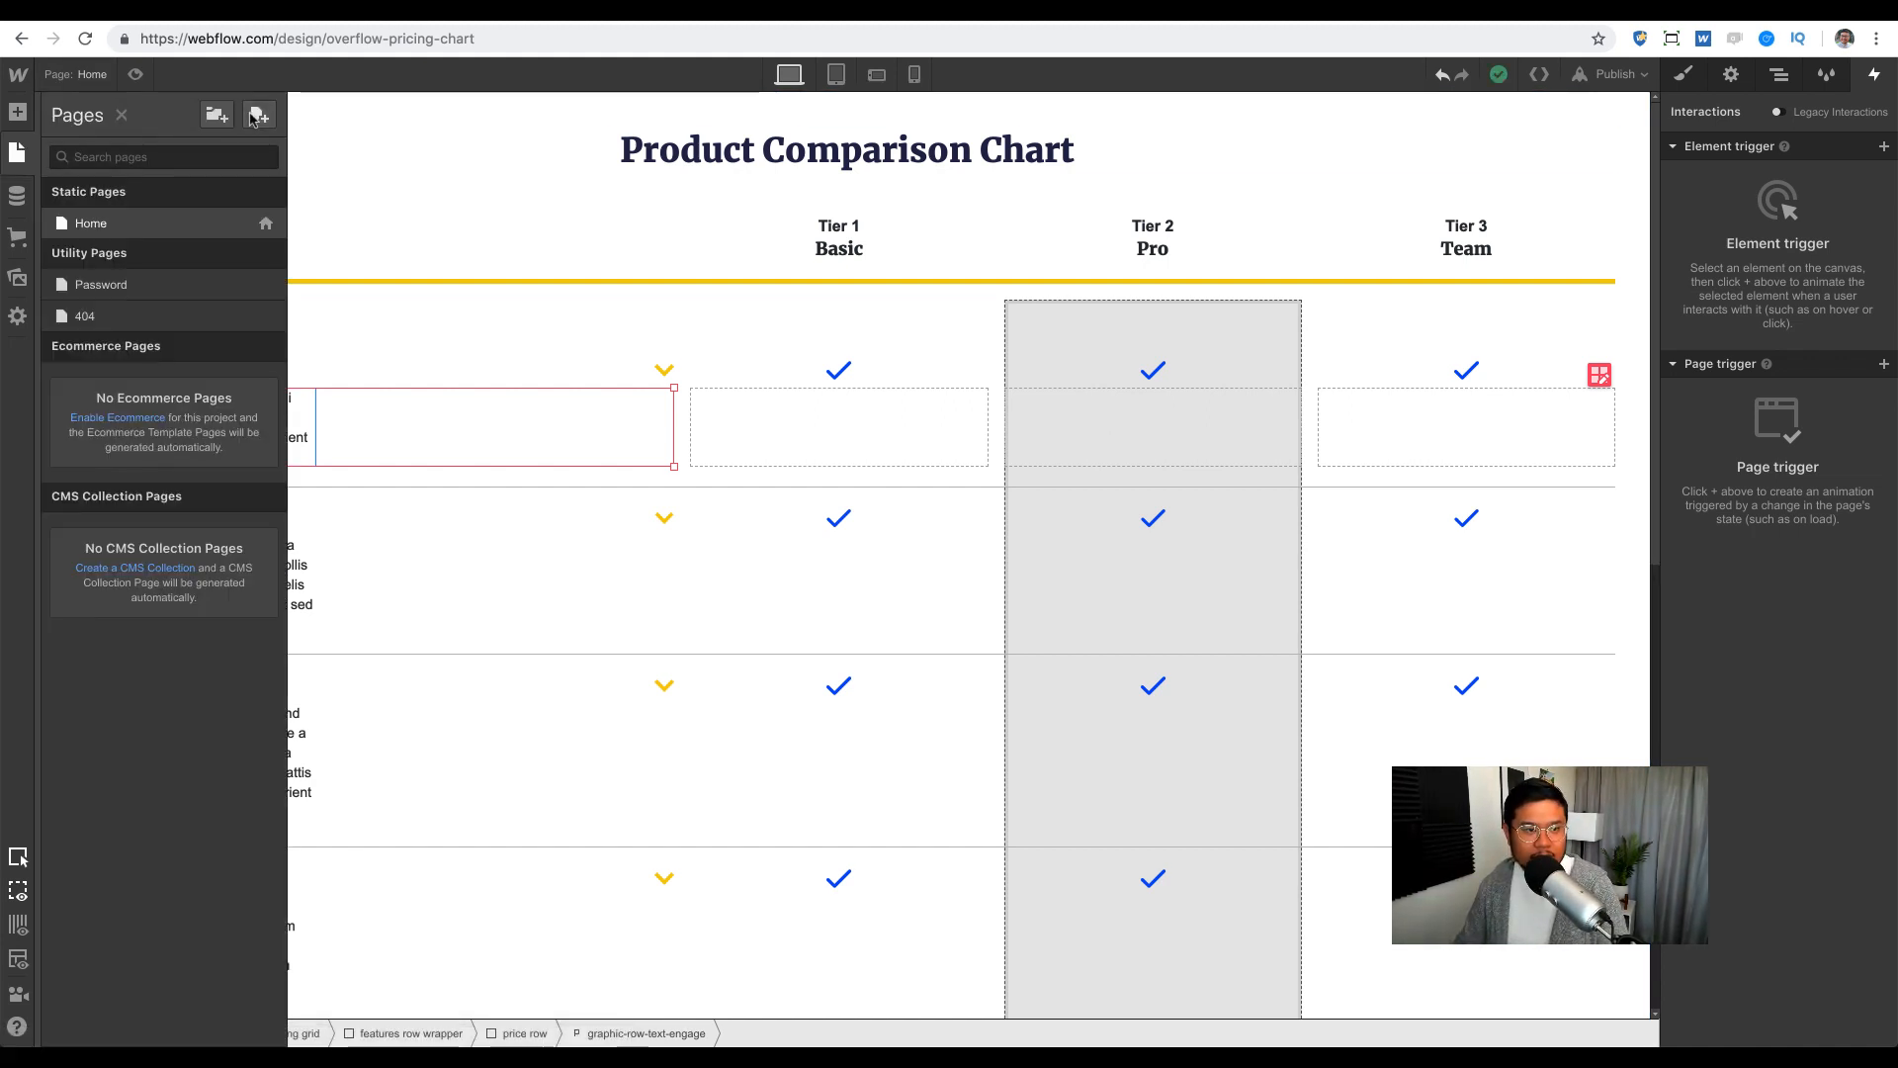
type("work")
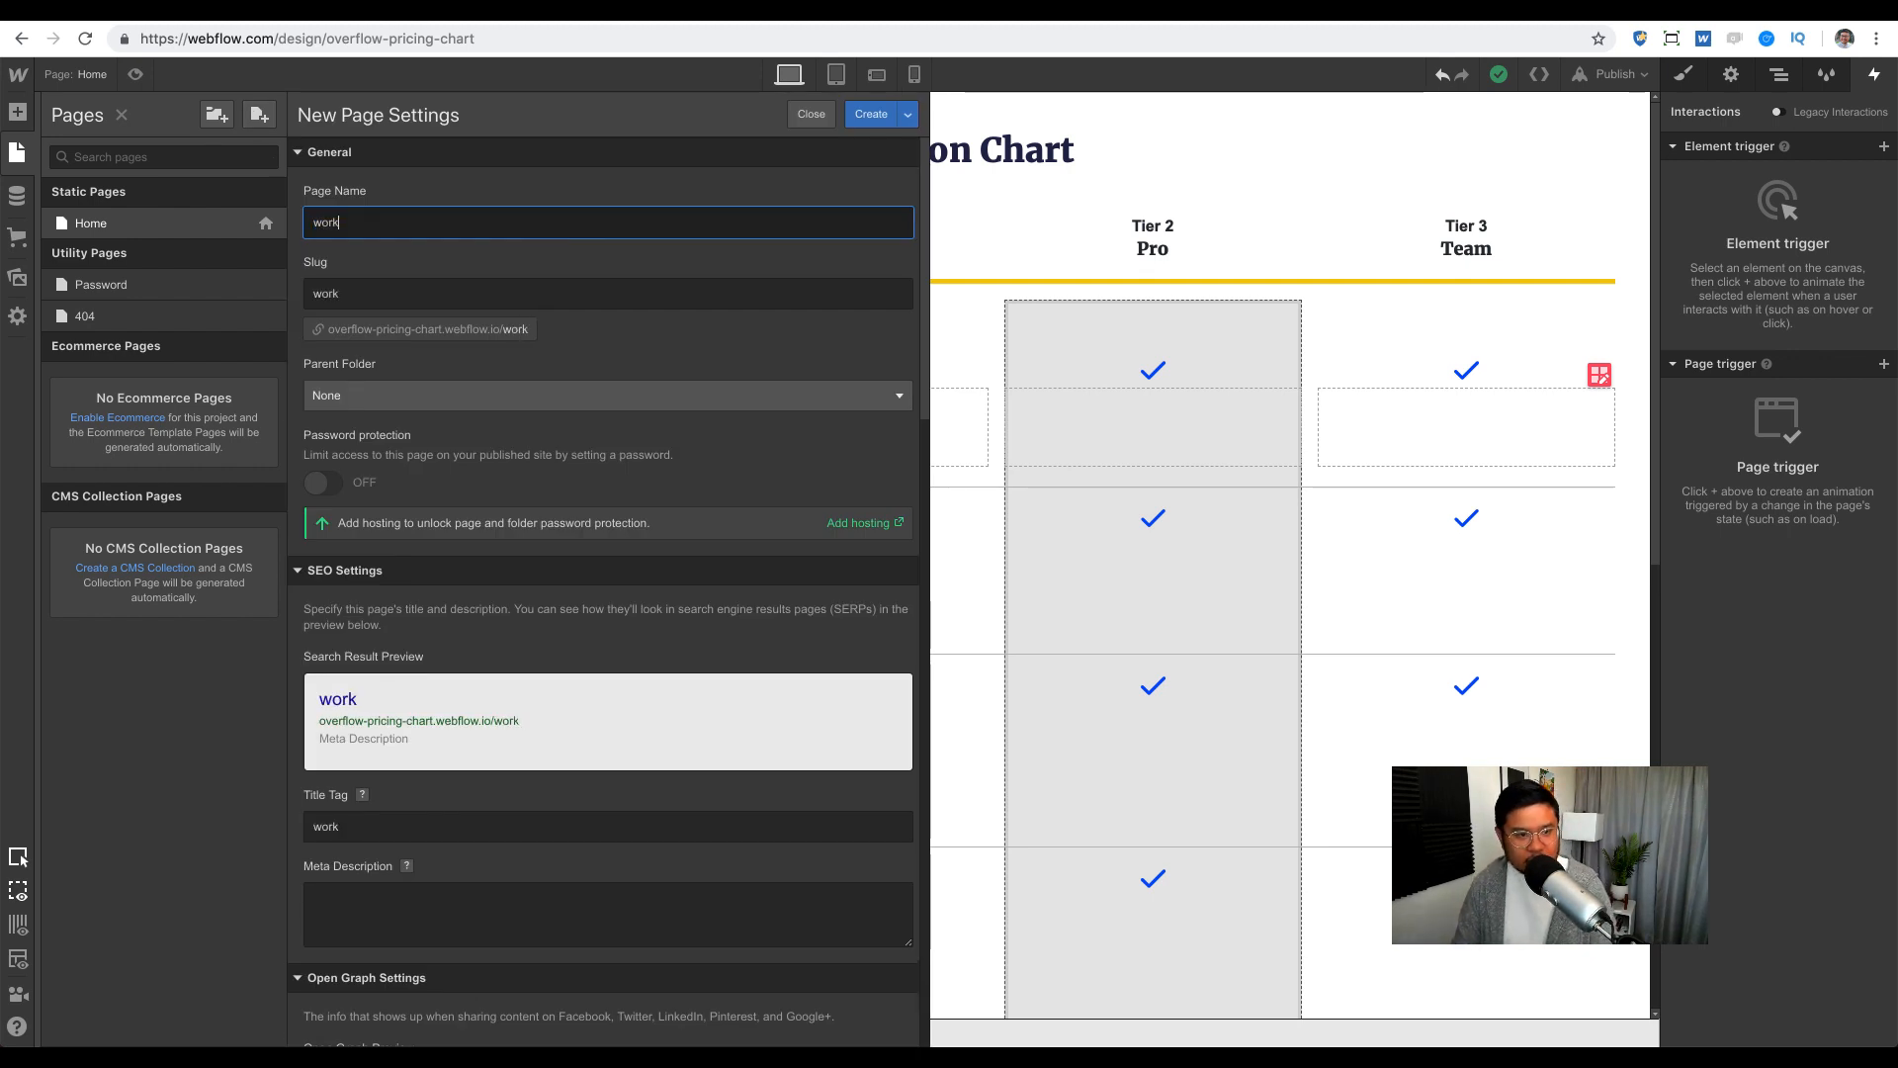
key("Return")
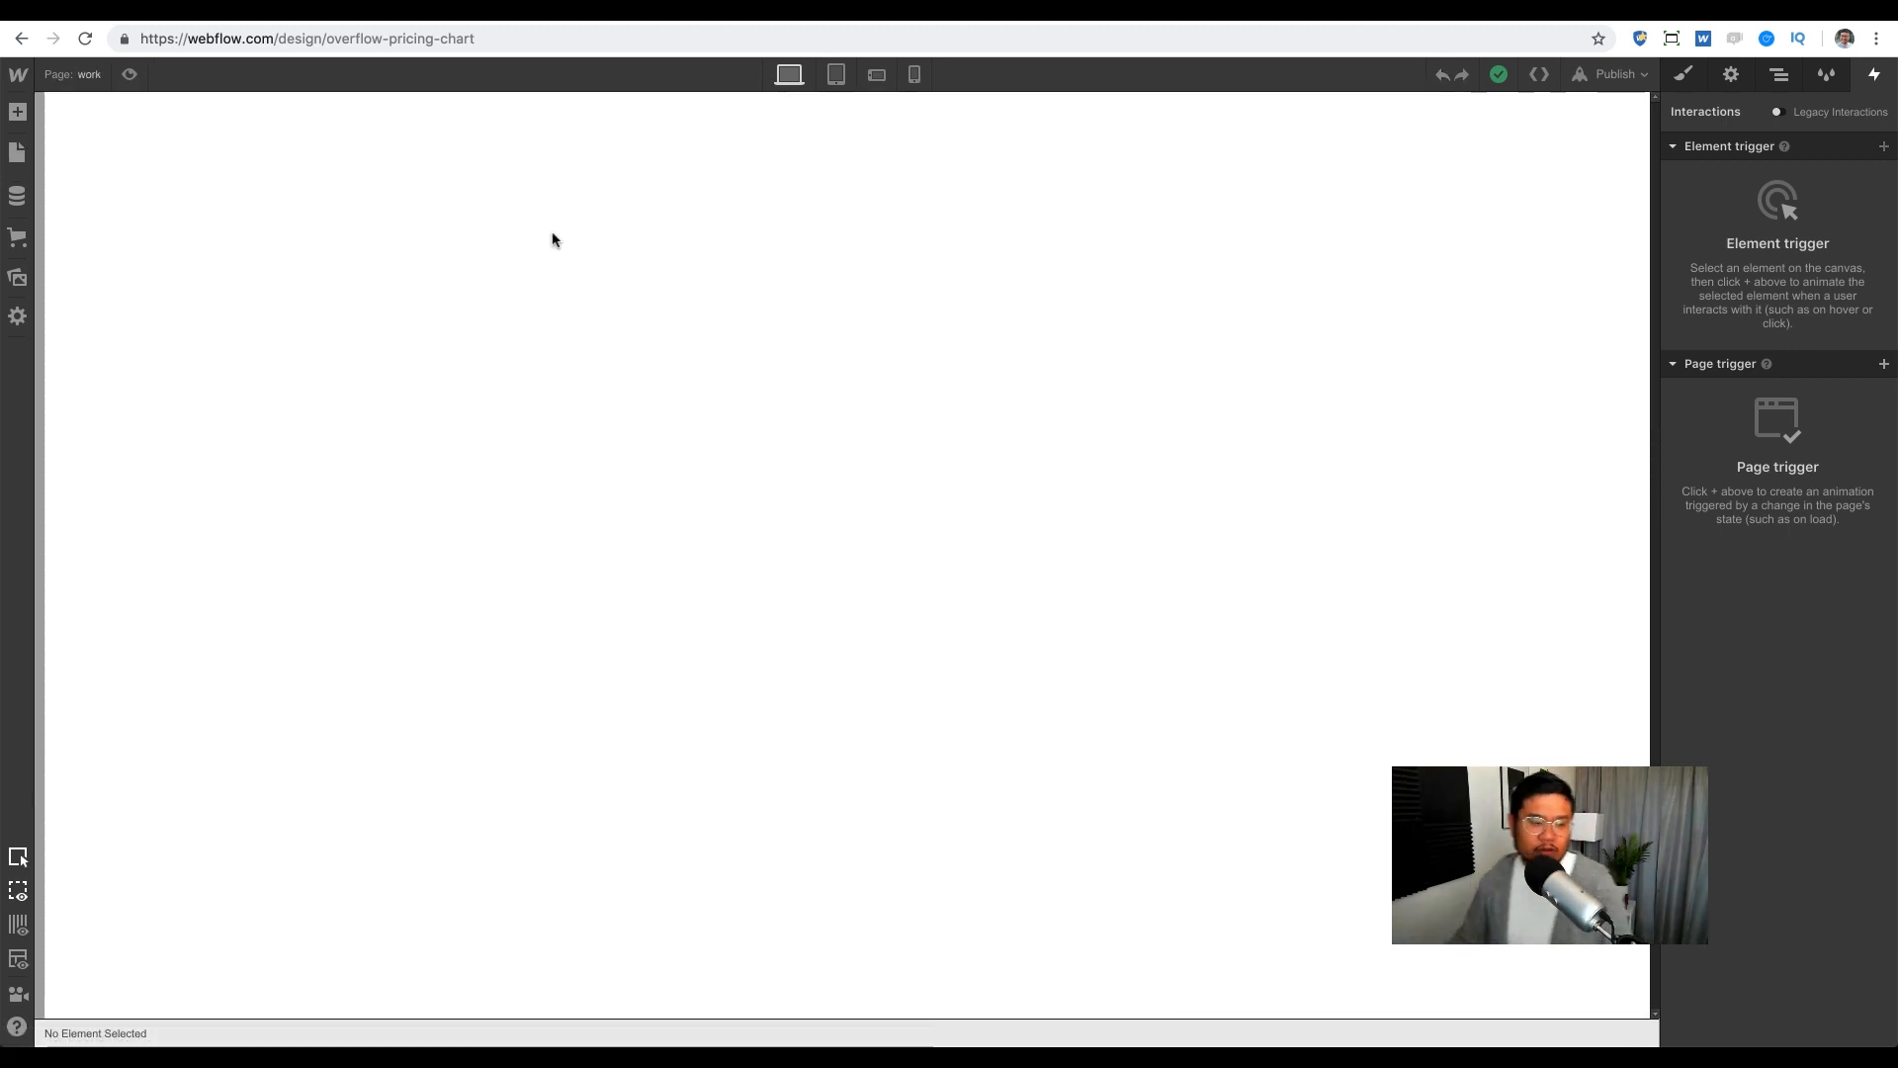
left_click(568, 177)
Step: Add a Div Block to the page with the class 'wrapper'
key("a")
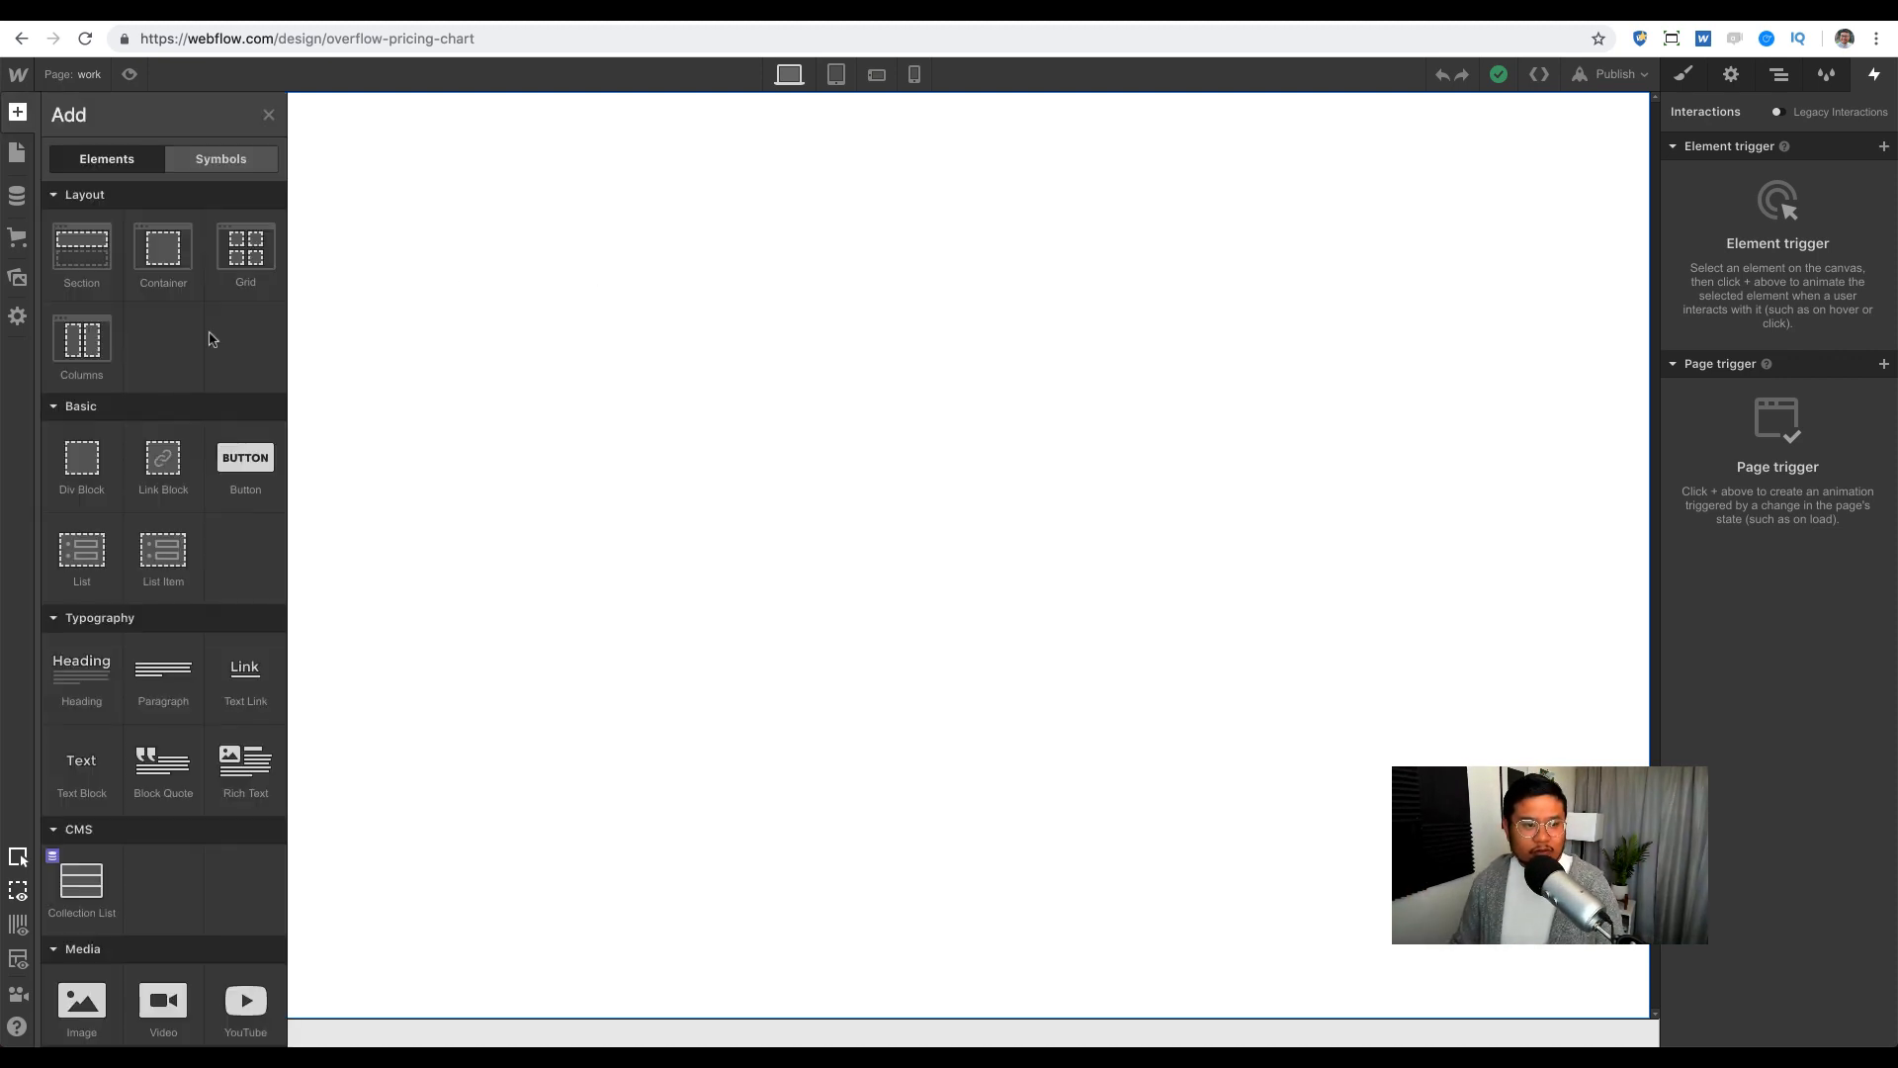
left_click_drag(77, 457, 852, 281)
left_click(1683, 74)
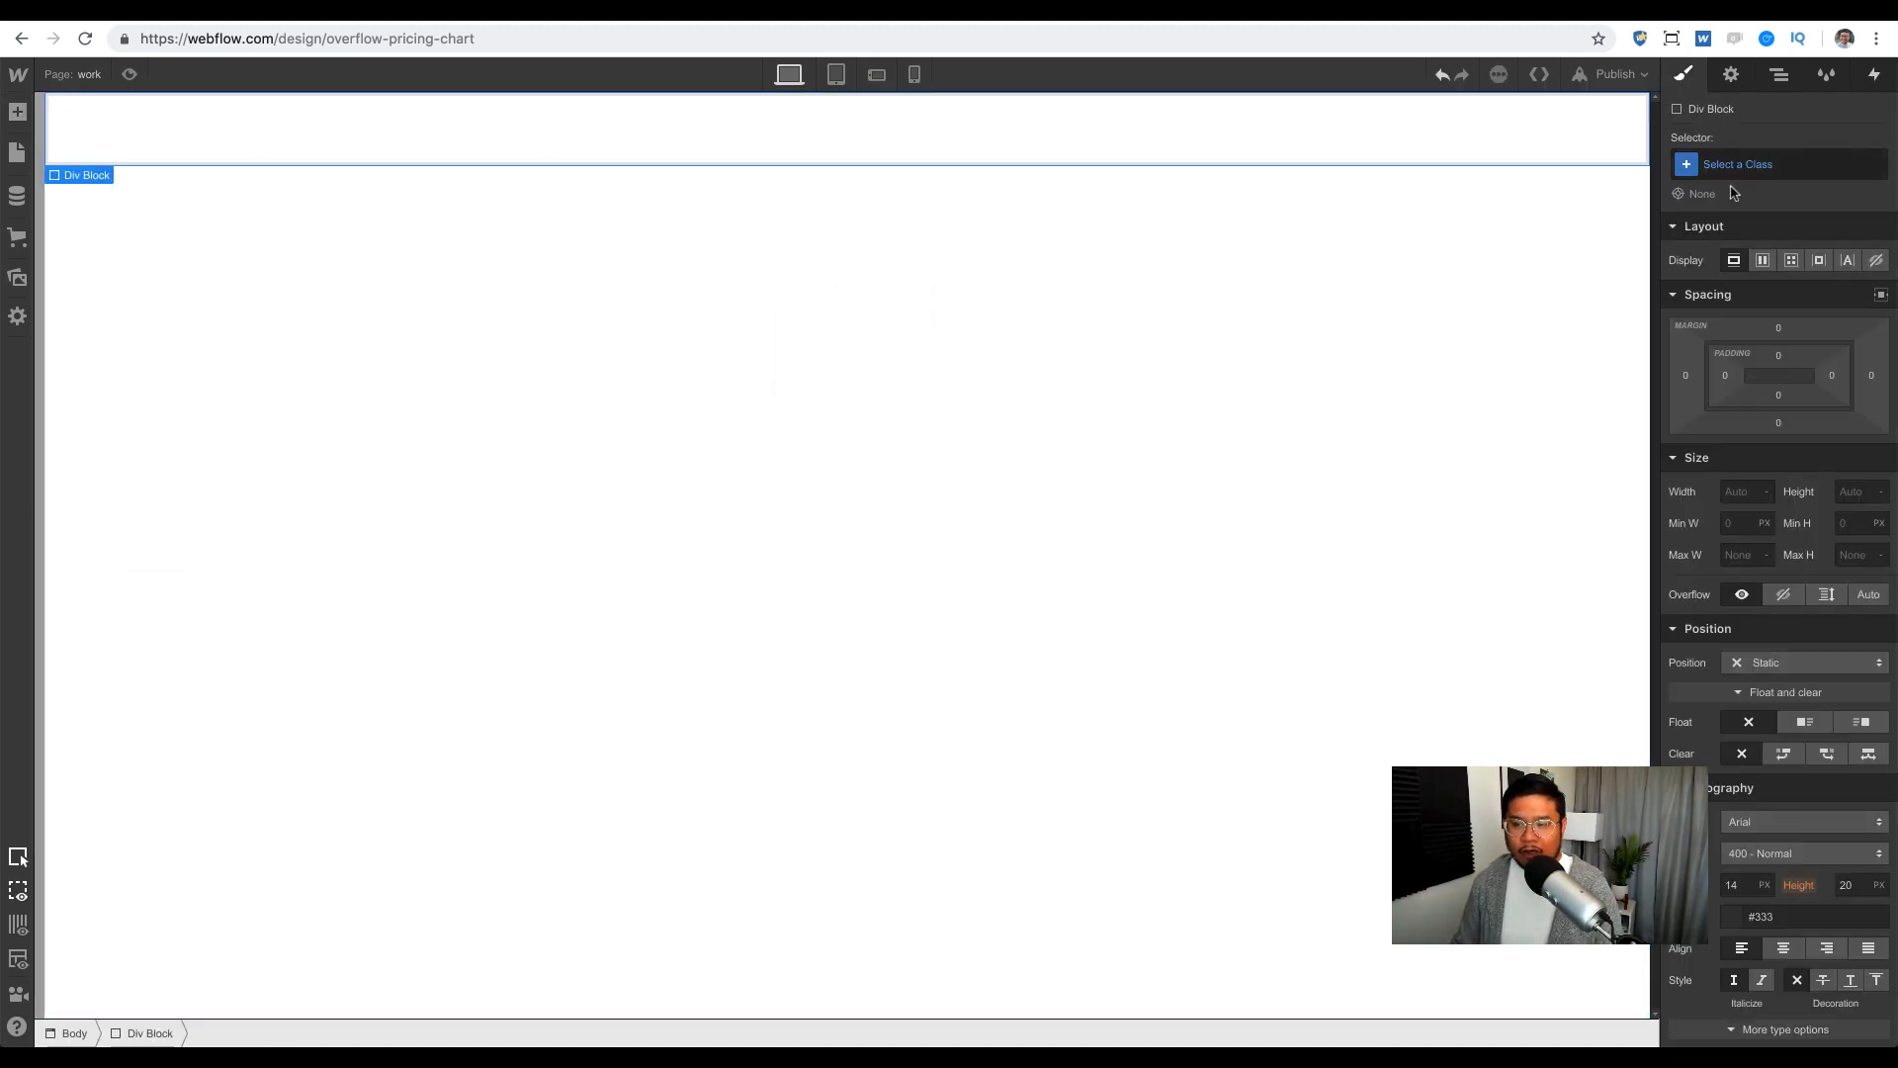
left_click(1759, 173)
type("wrapper")
key("Return")
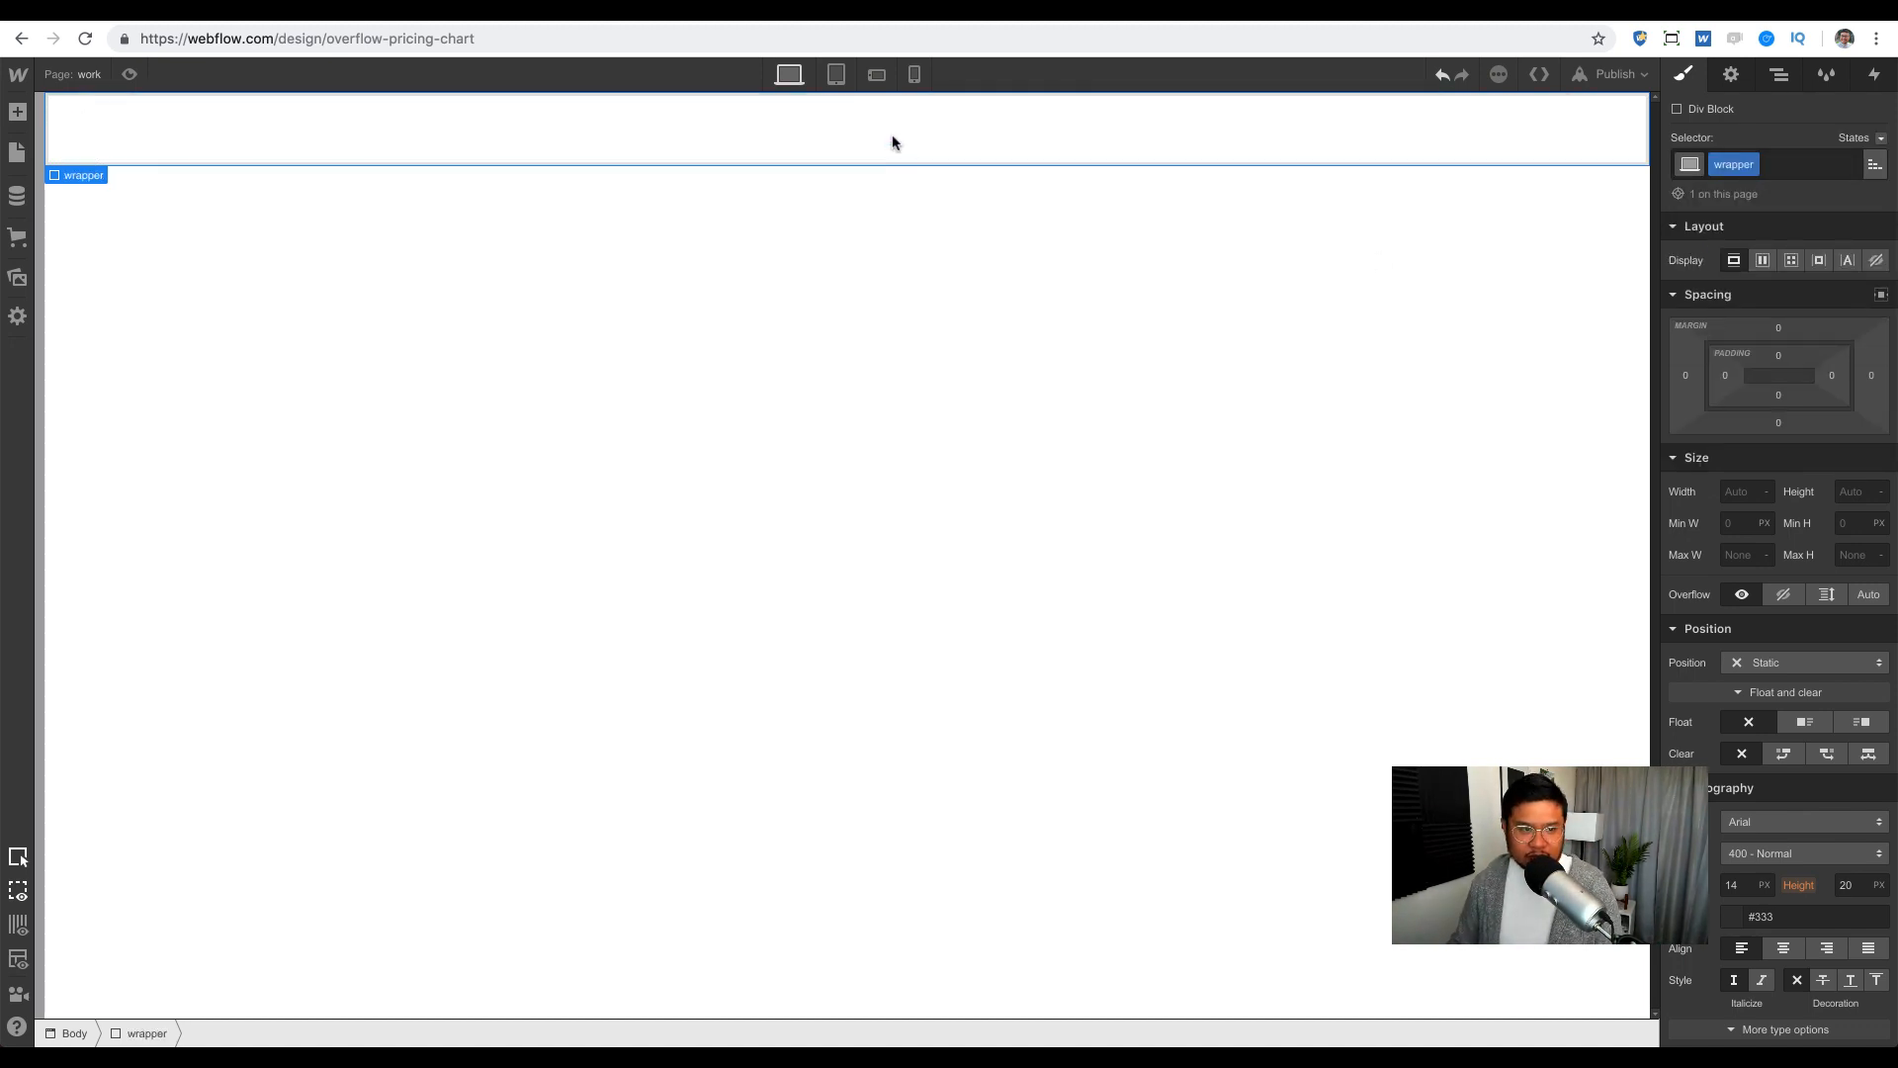
Step: Place a Heading inside the wrapper and give it the class 'chart heading'
key("a")
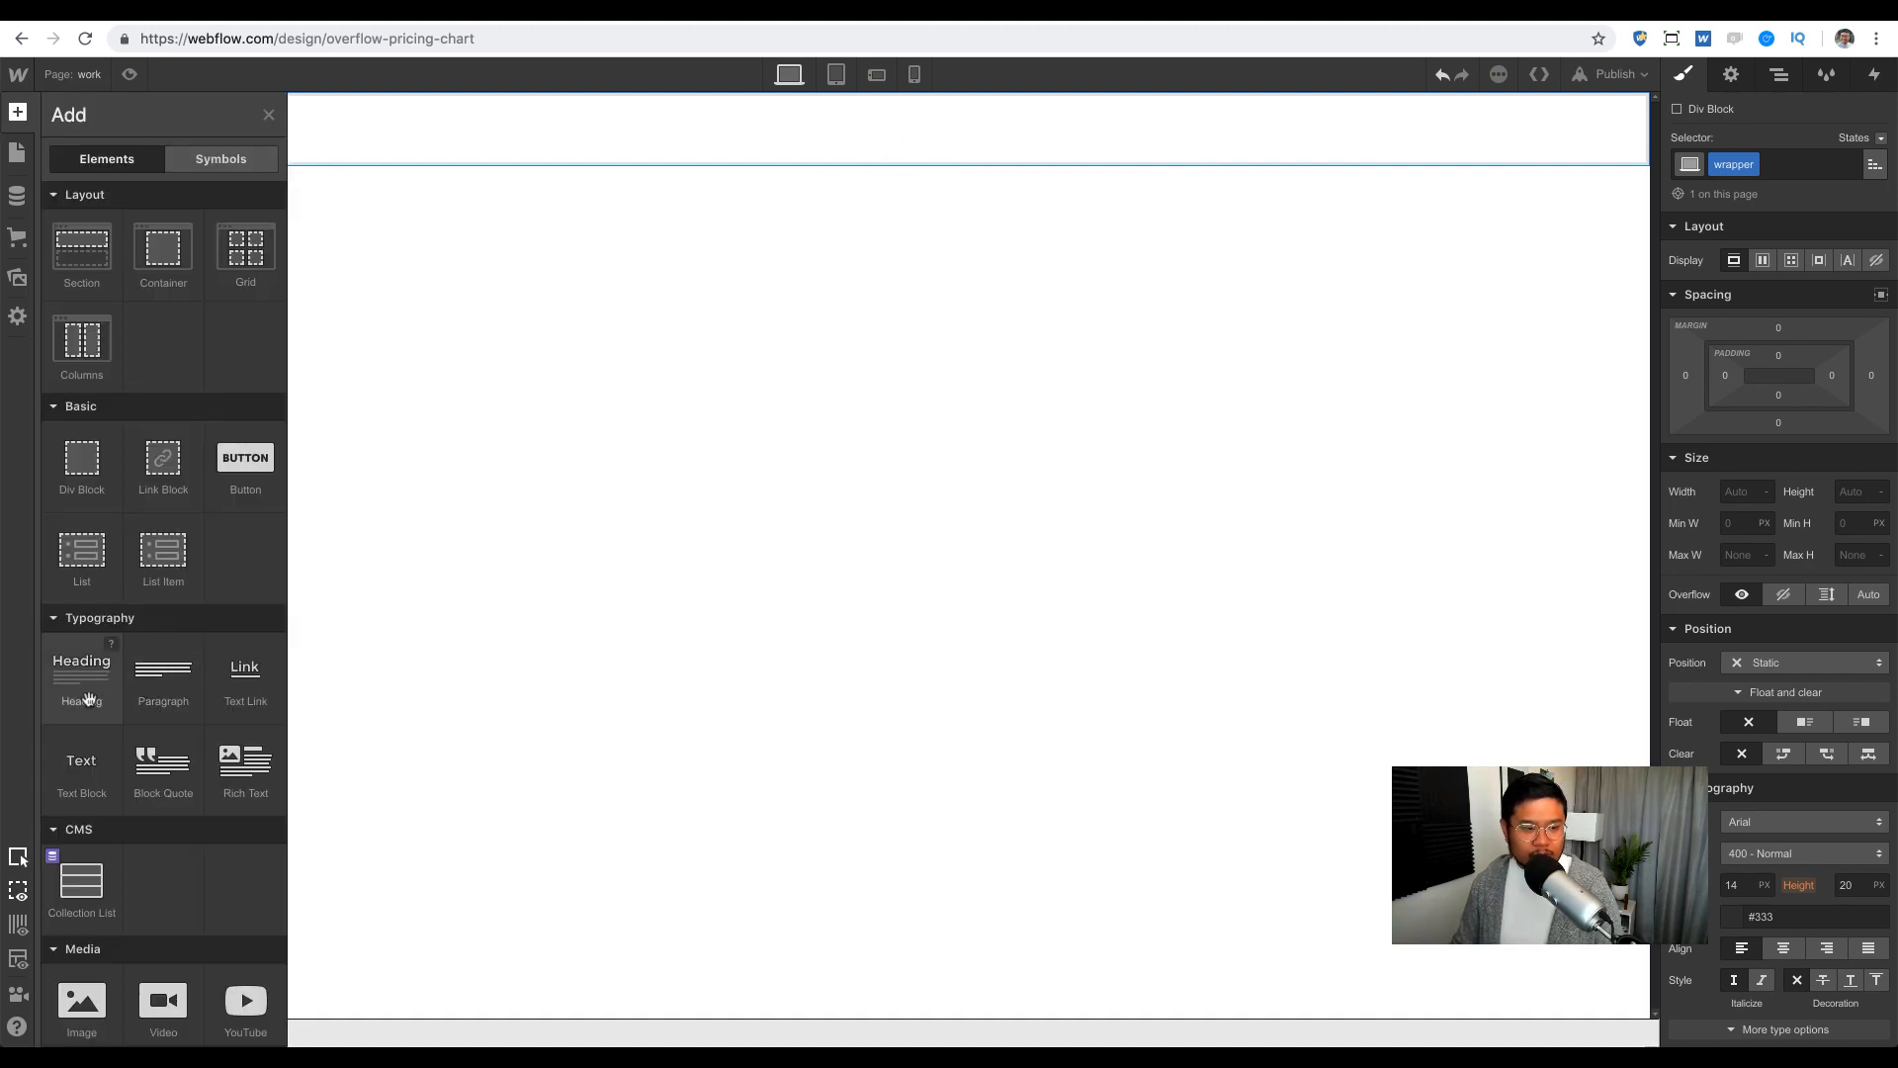
left_click_drag(81, 673, 916, 165)
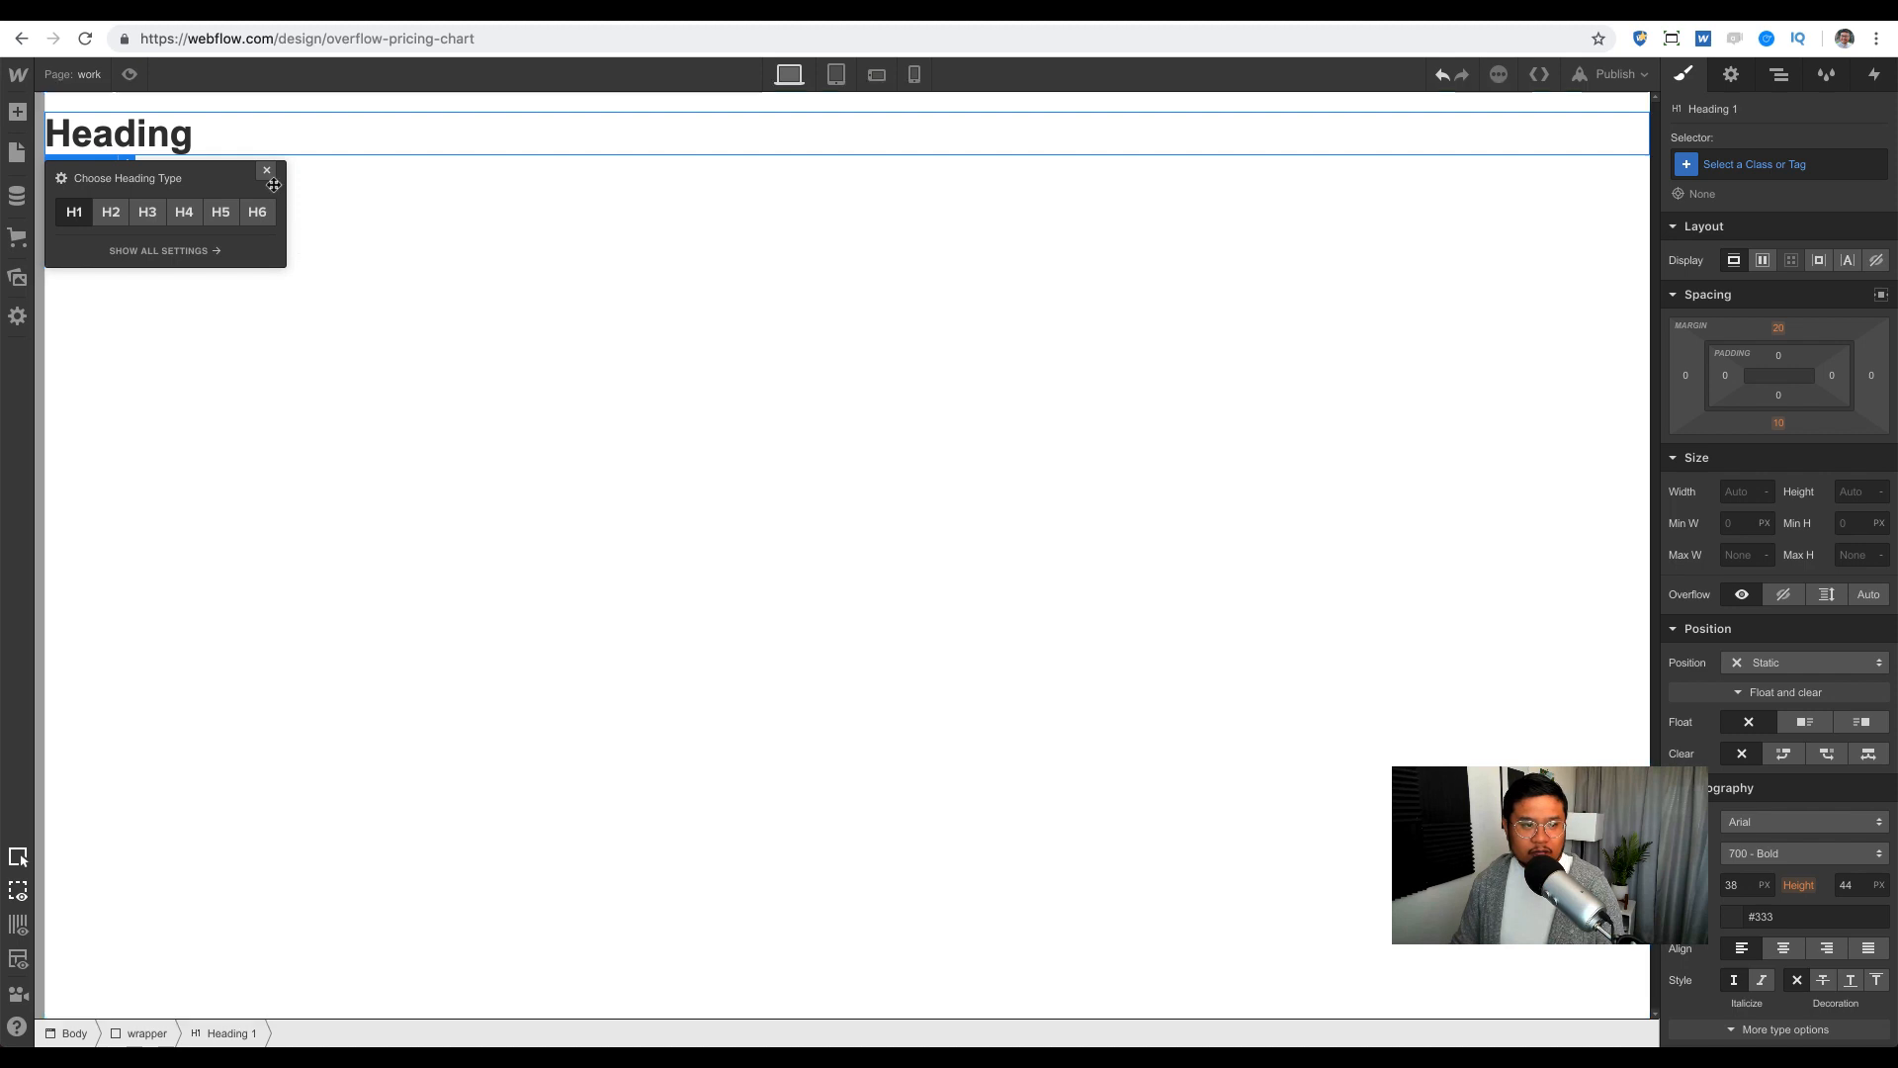
left_click(1800, 166)
type("chart heading")
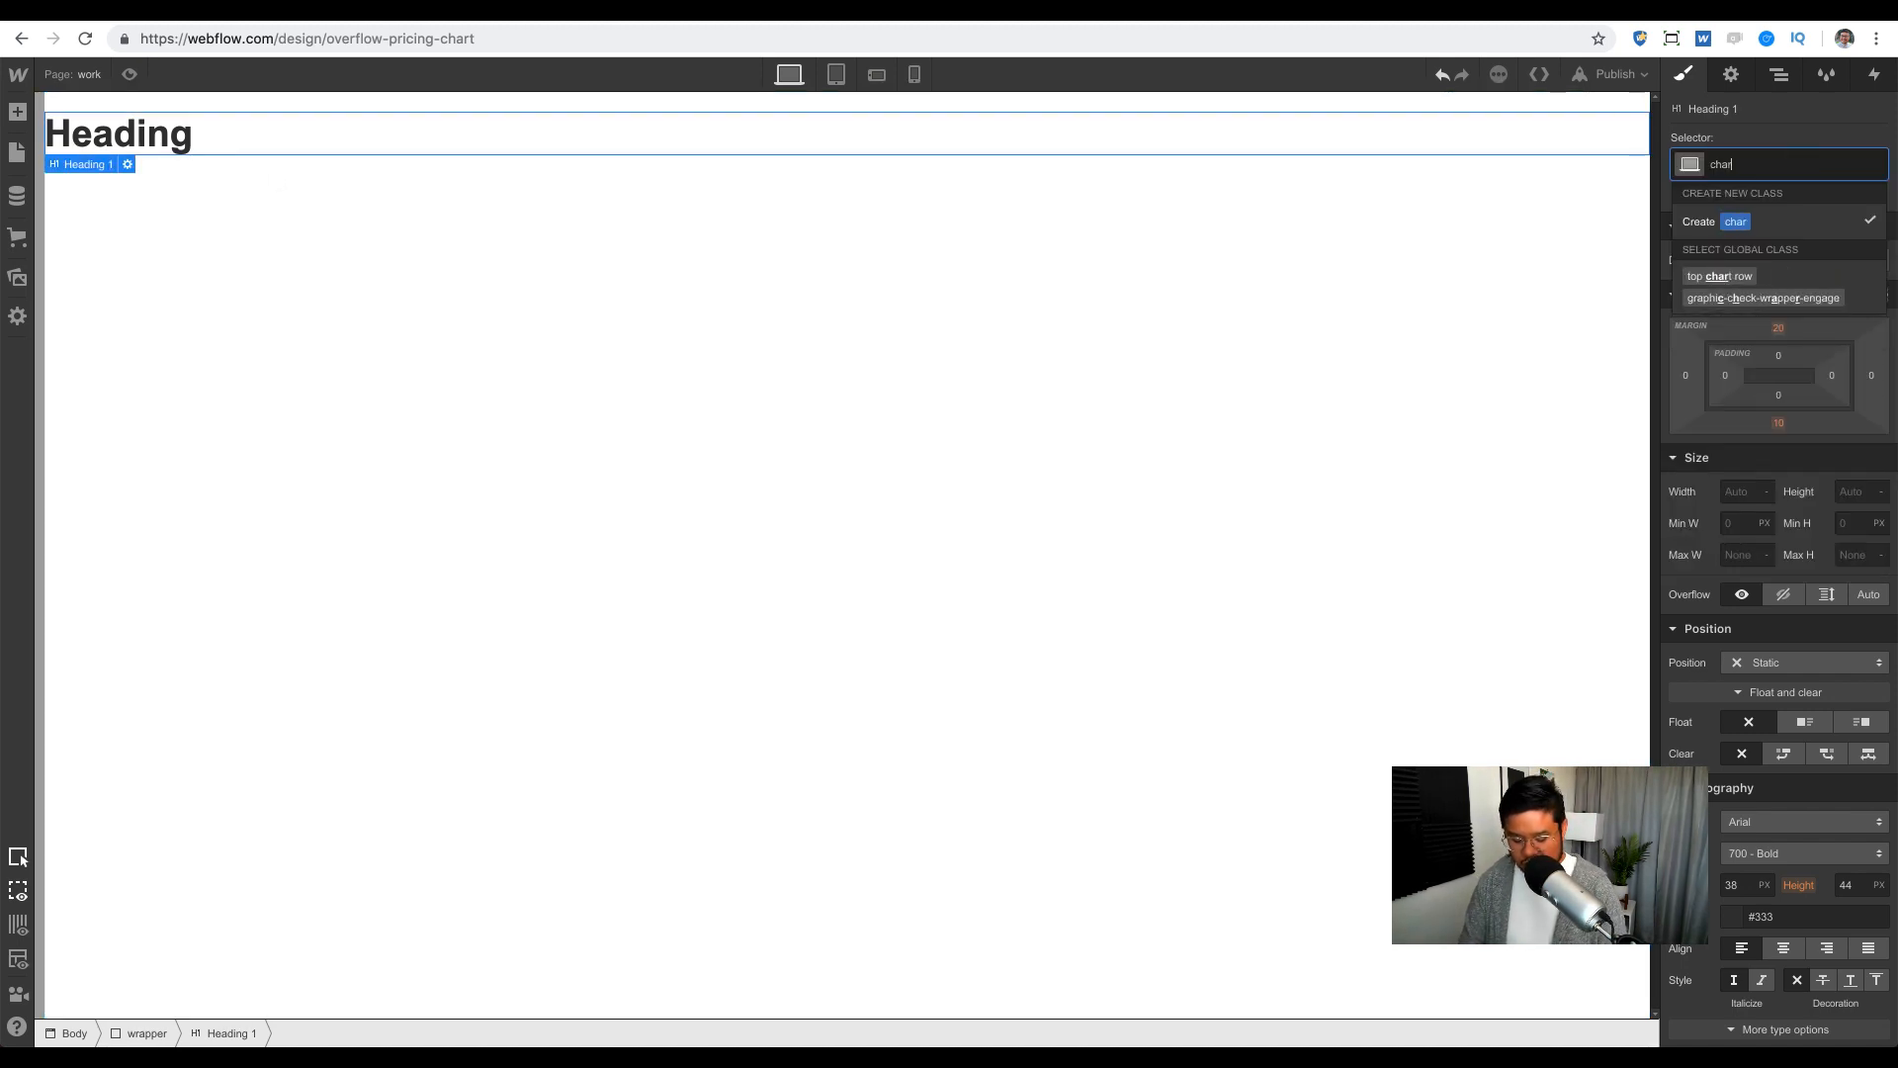
key("Return")
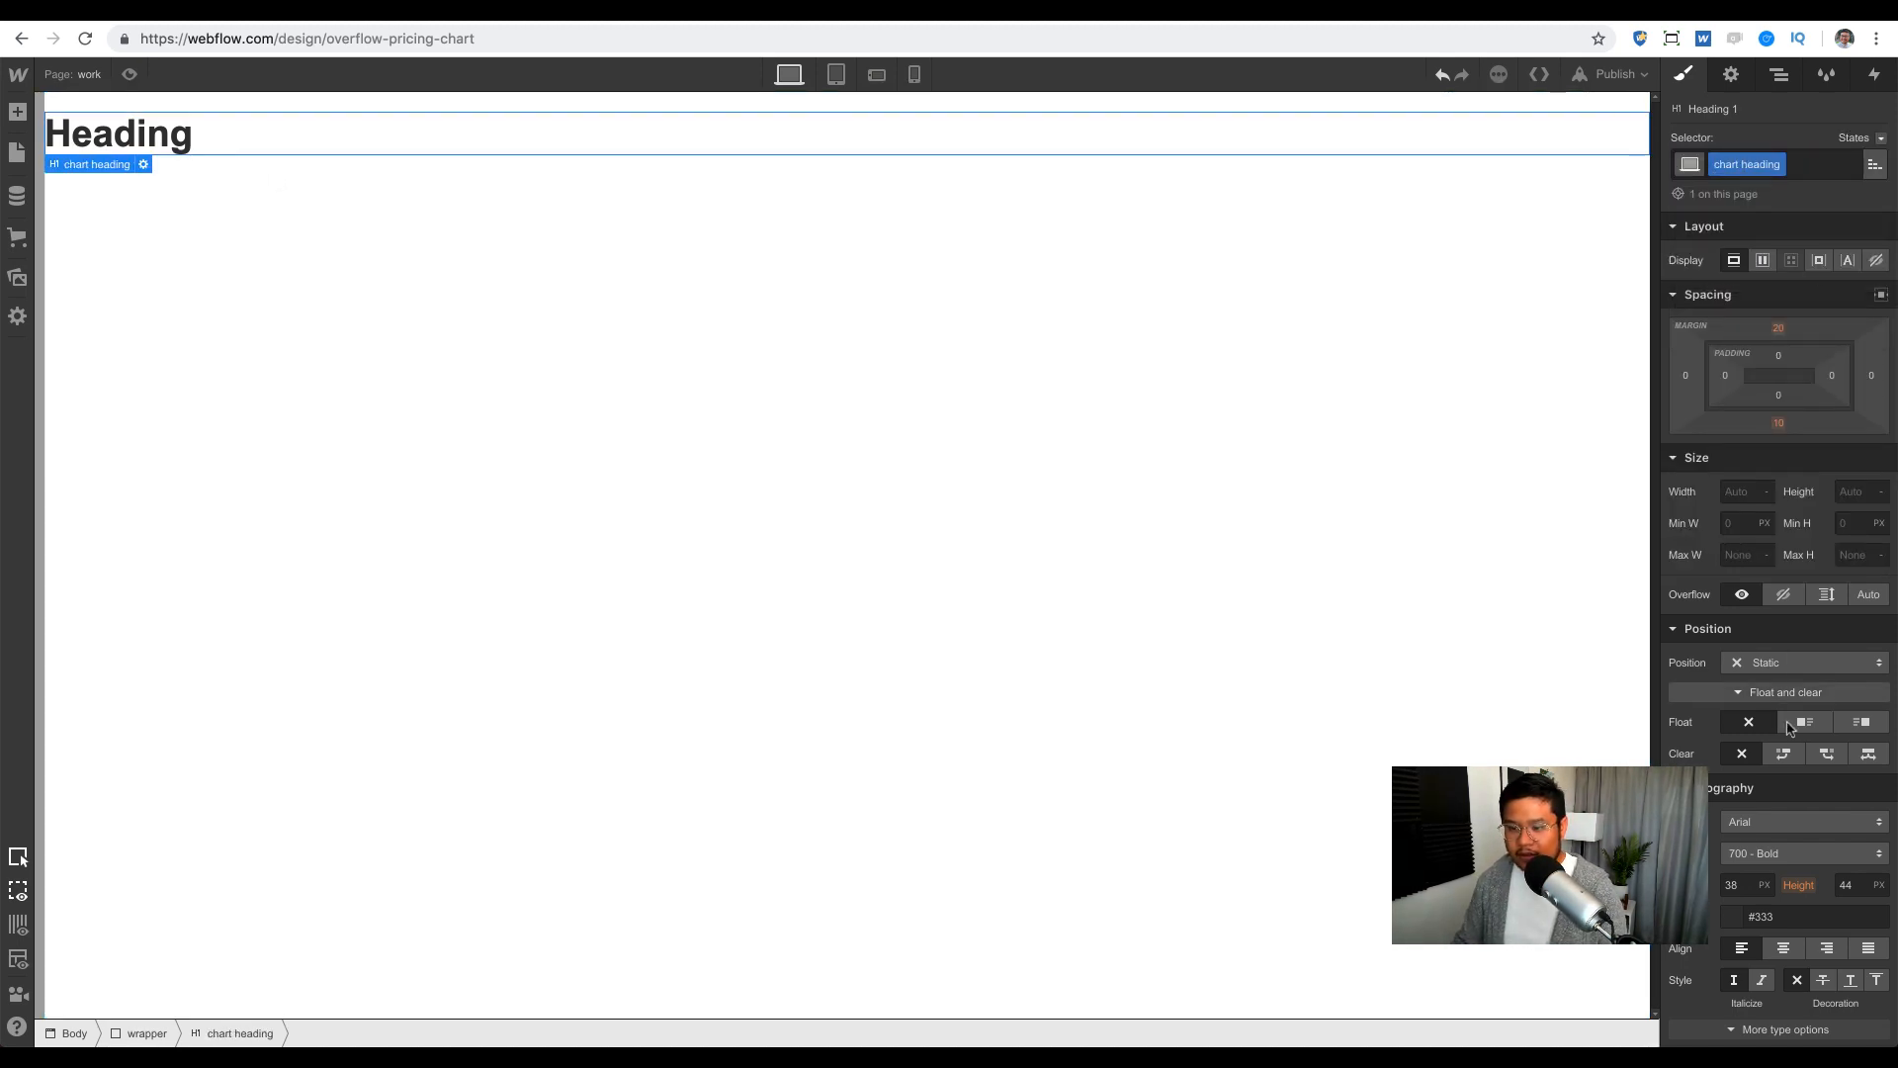
Step: Centre the heading, change its text to 'Product Comparison Chart', and add a 50 px bottom margin
scroll(1780, 692, "down", 1)
left_click(1783, 883)
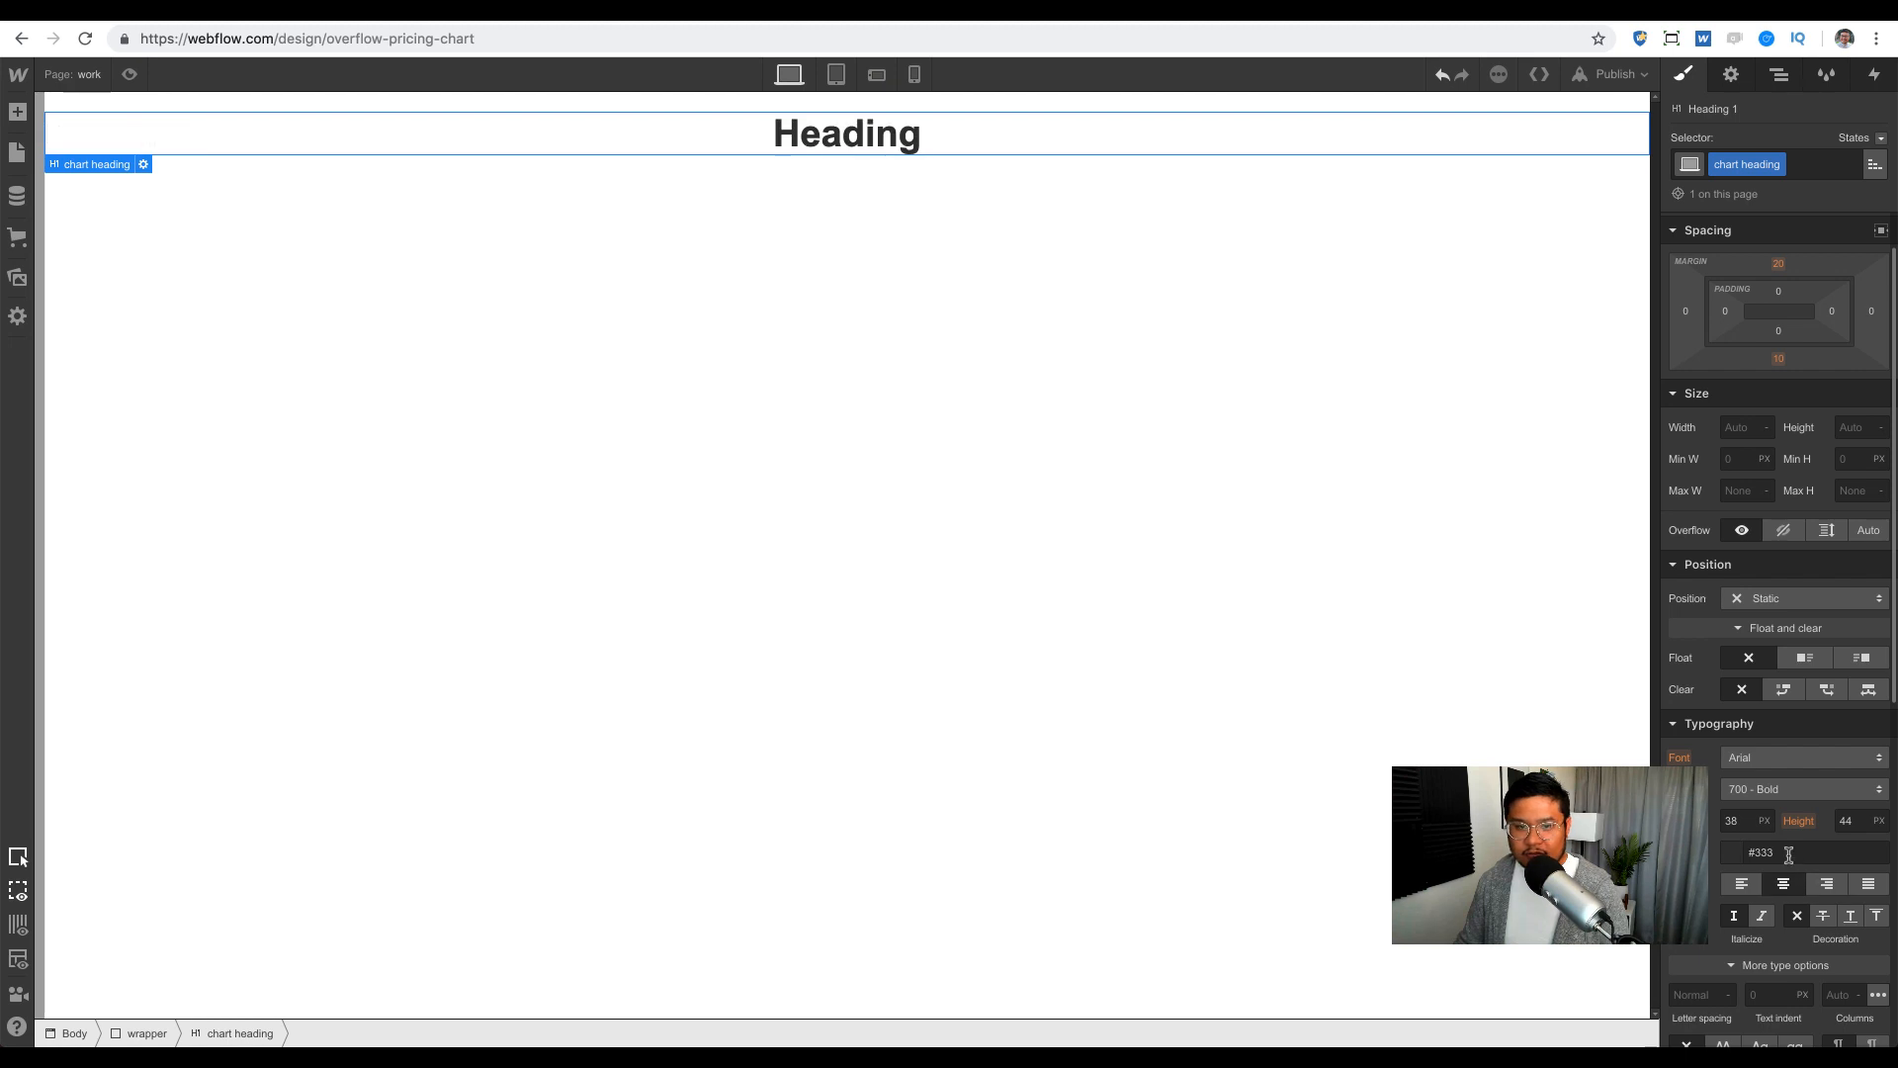
double_click(907, 140)
type("Product ")
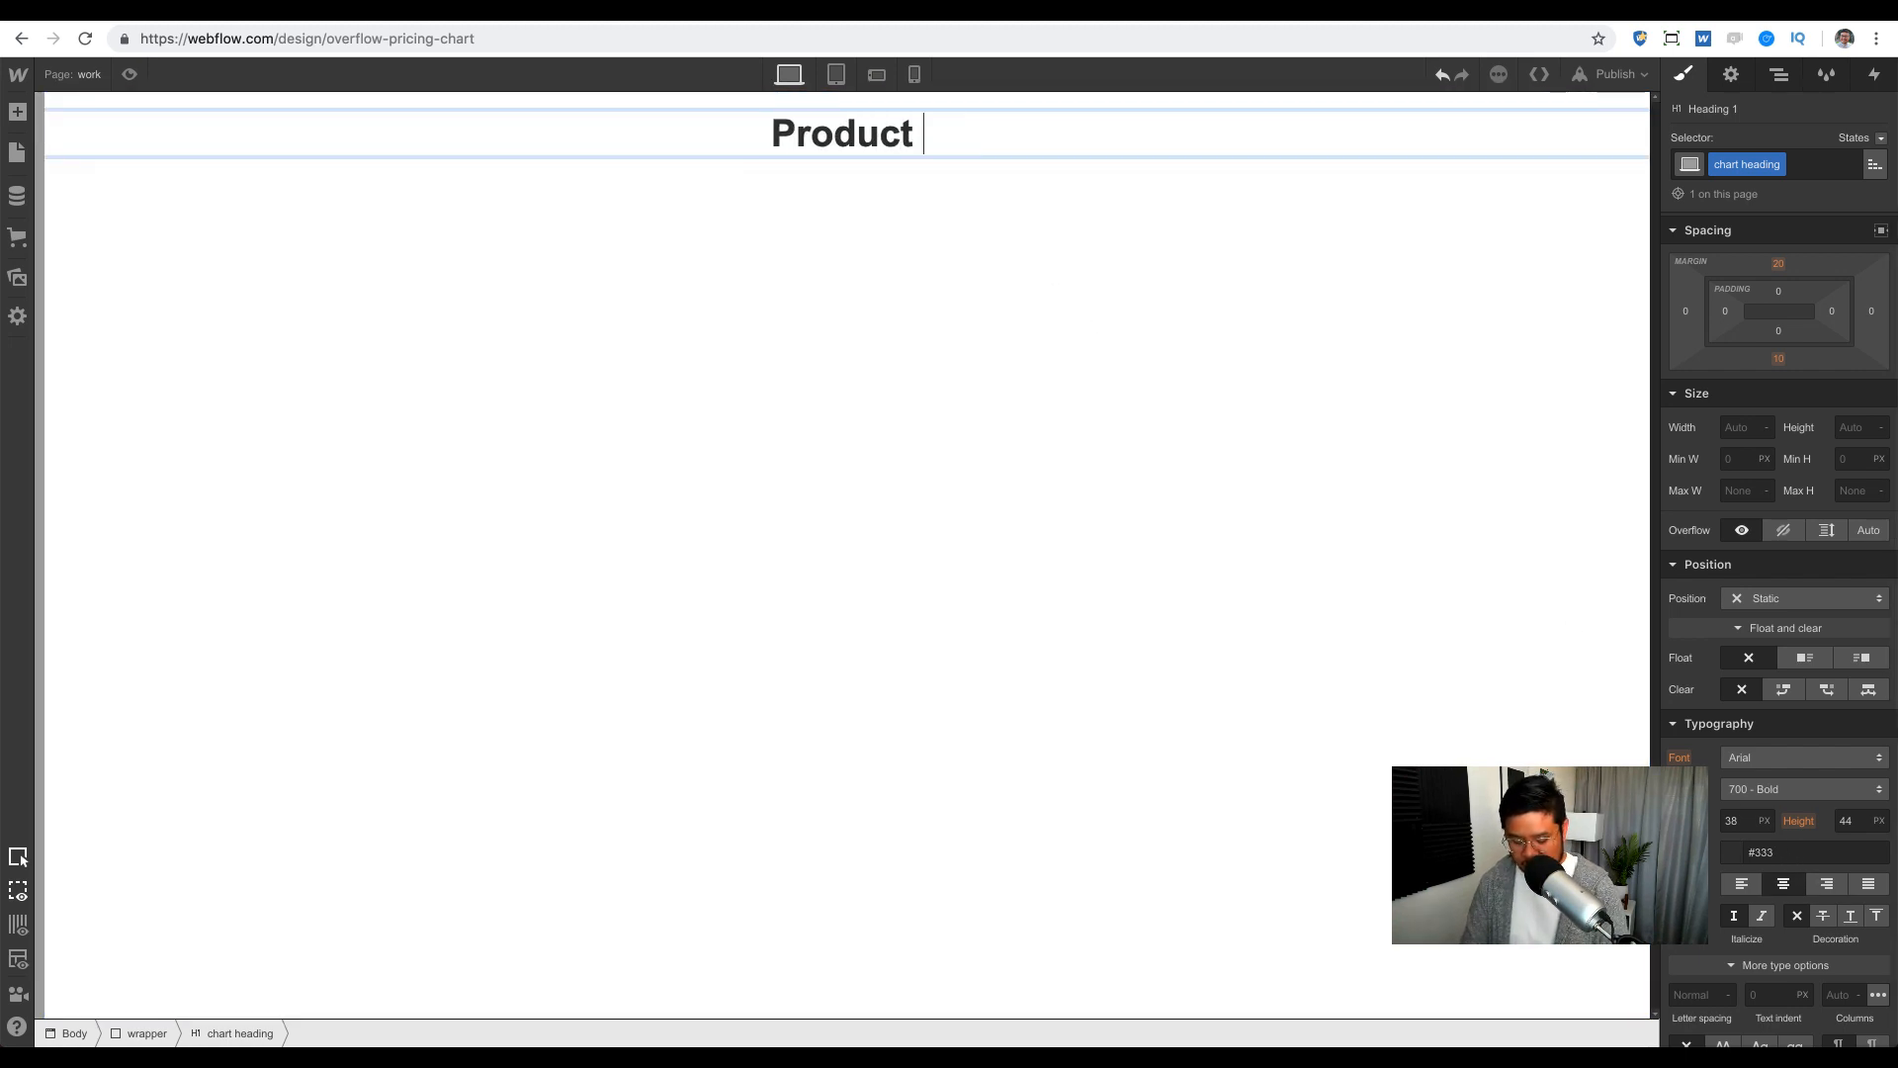
type("Comparison Chart")
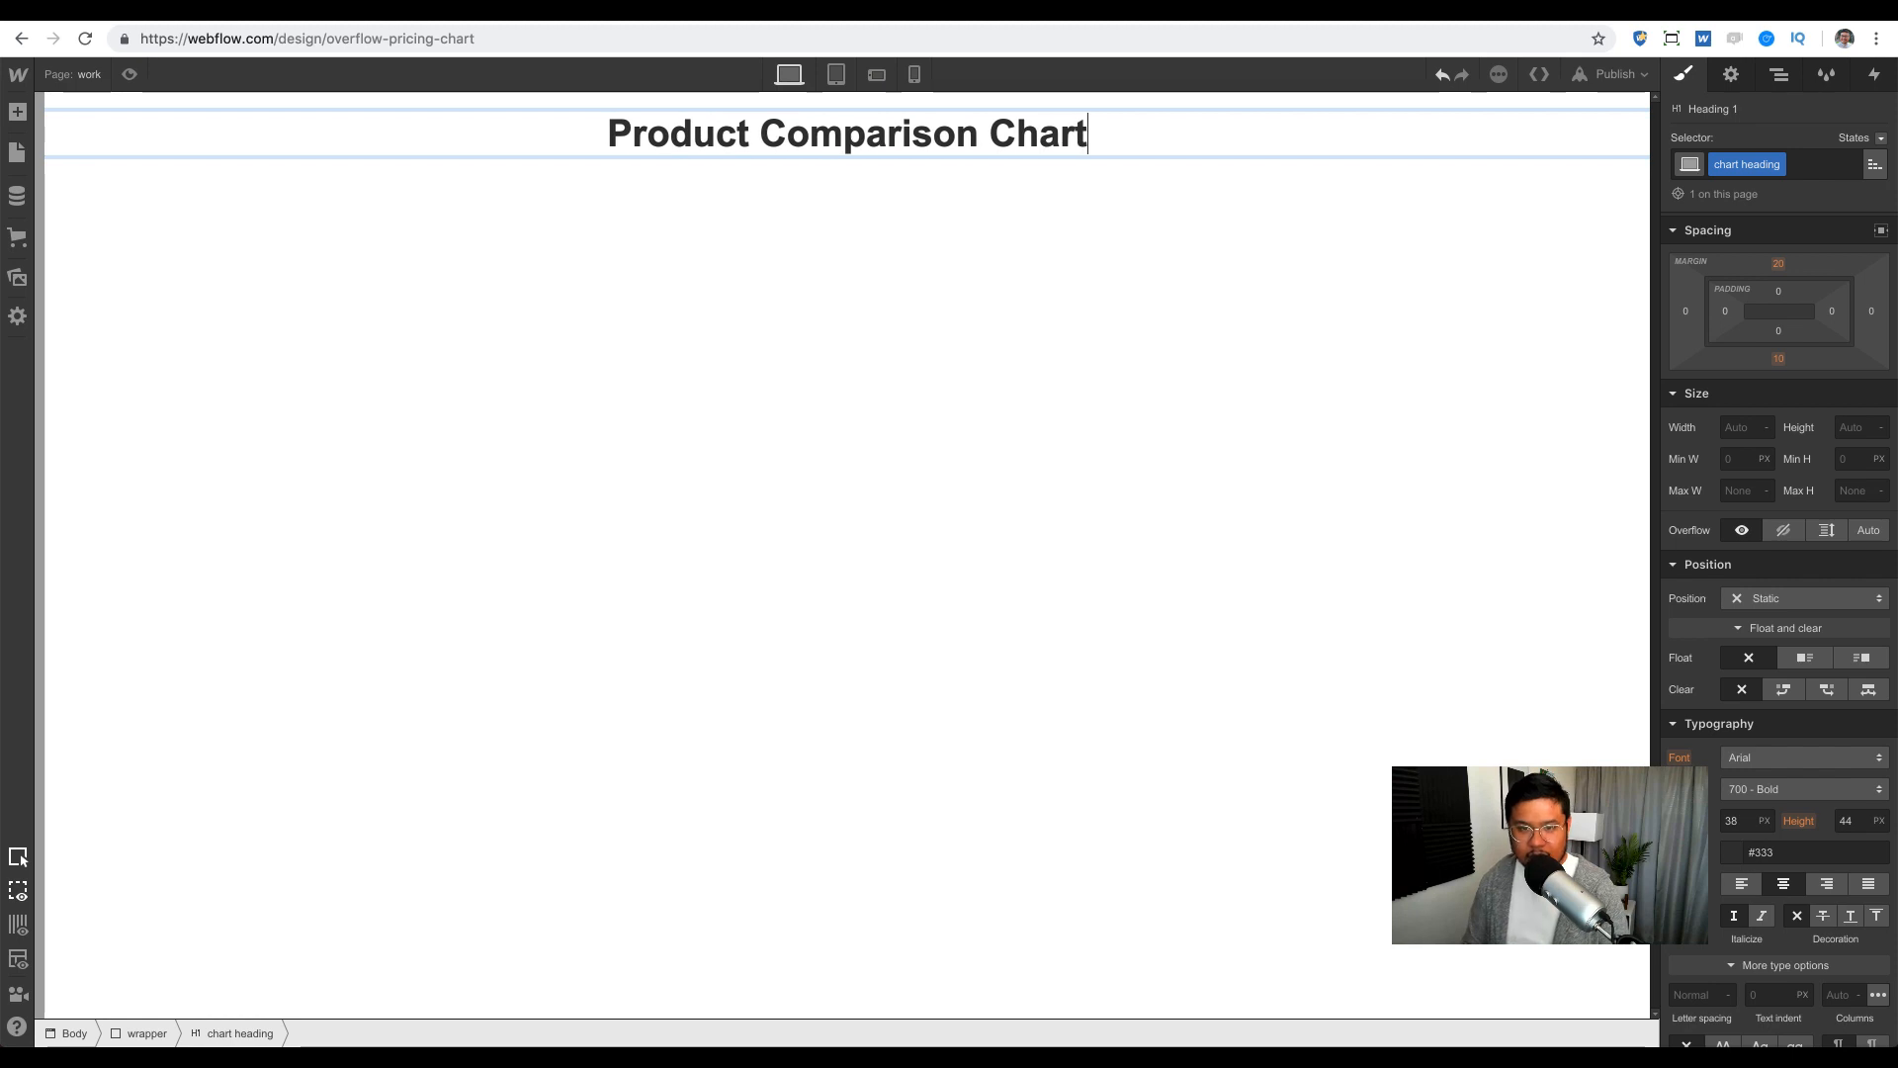
key("Escape")
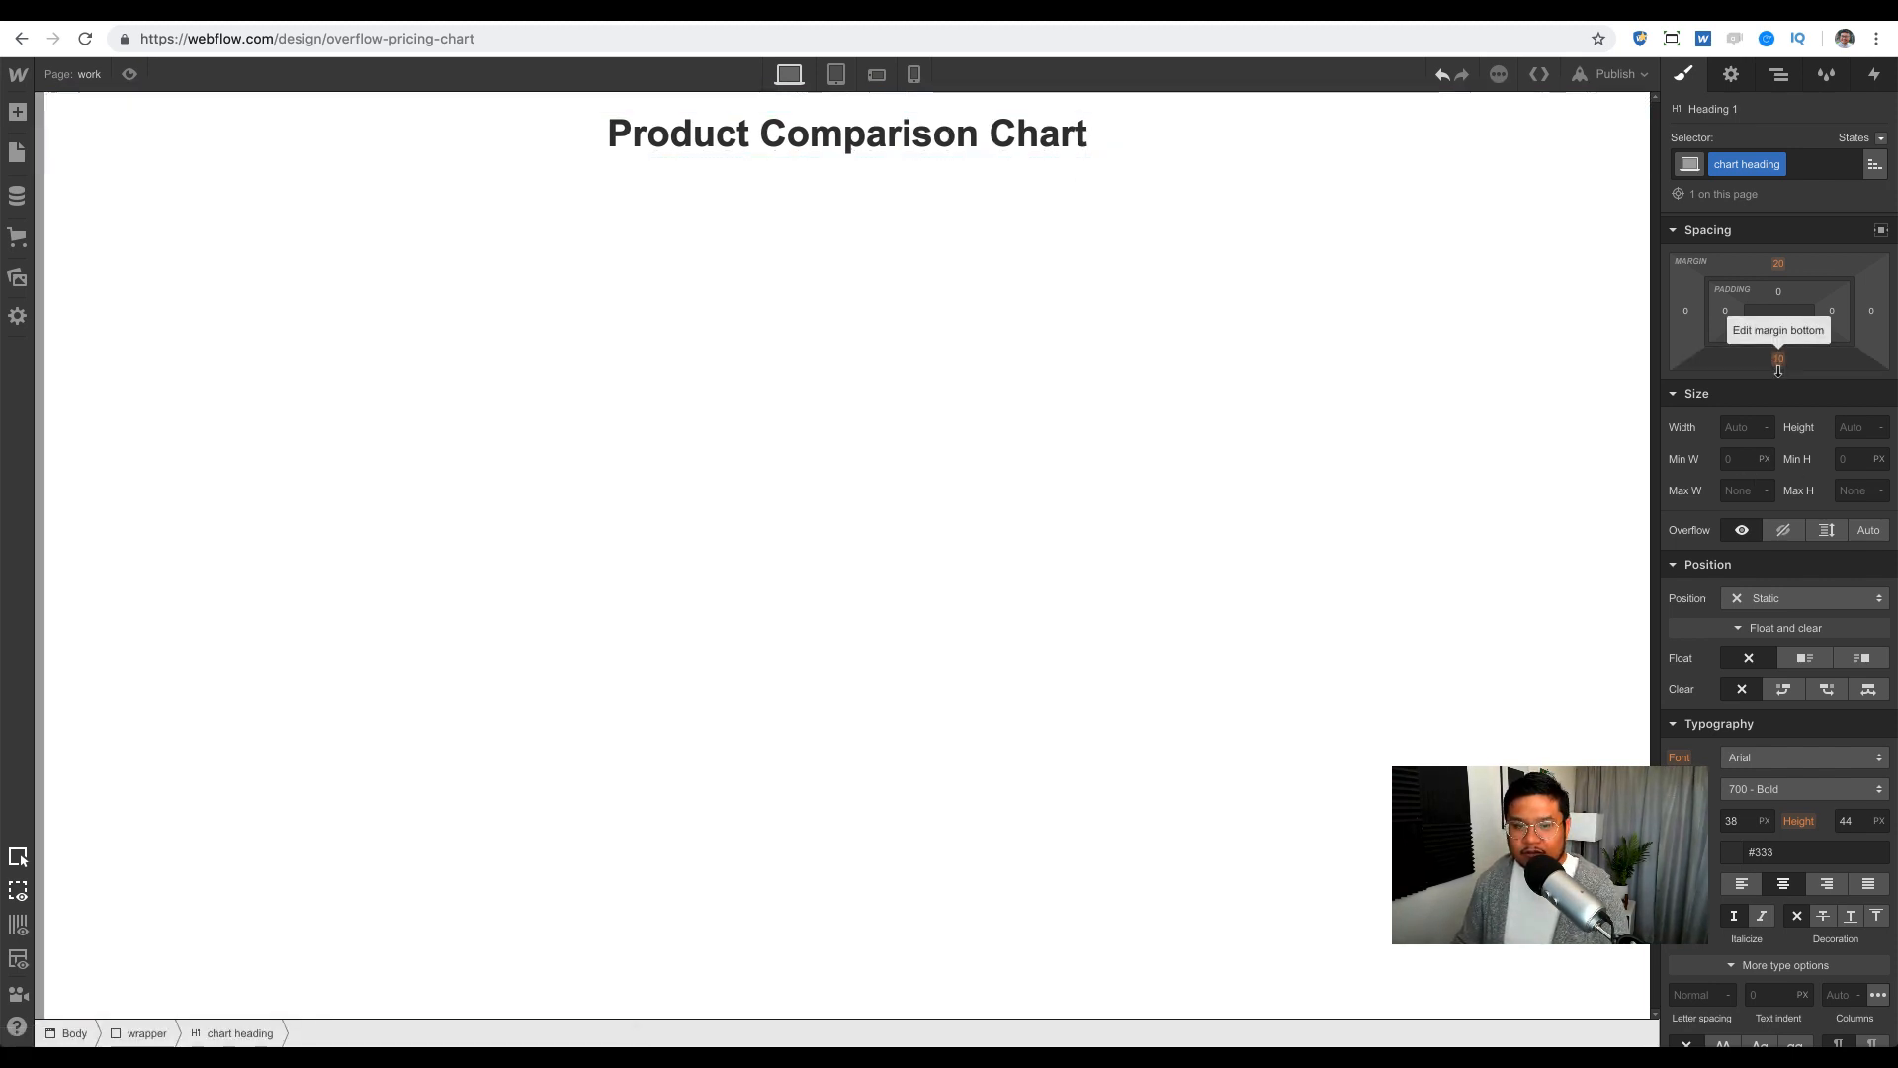
left_click_drag(1779, 362, 1800, 481)
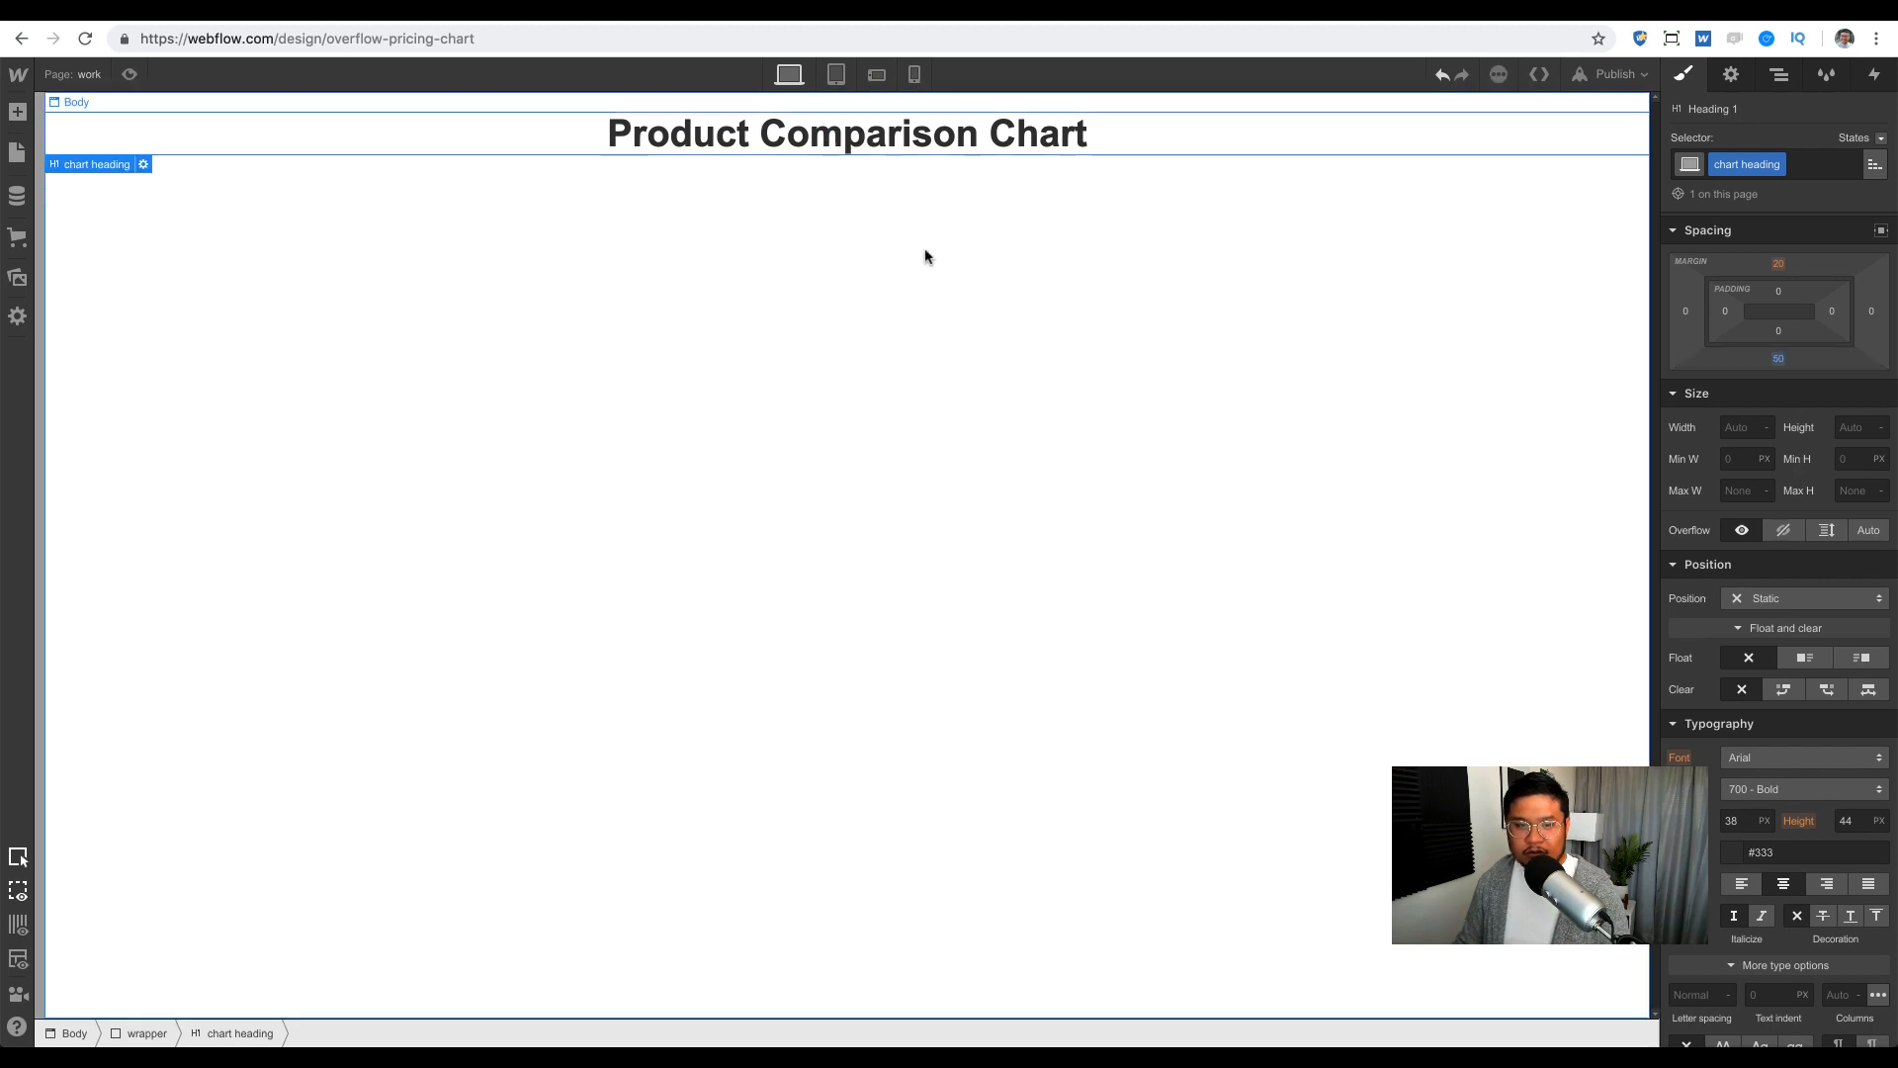
Step: Add a grid inside the wrapper below the heading with columns 2fr, 1fr, 1fr, 1fr
key("a")
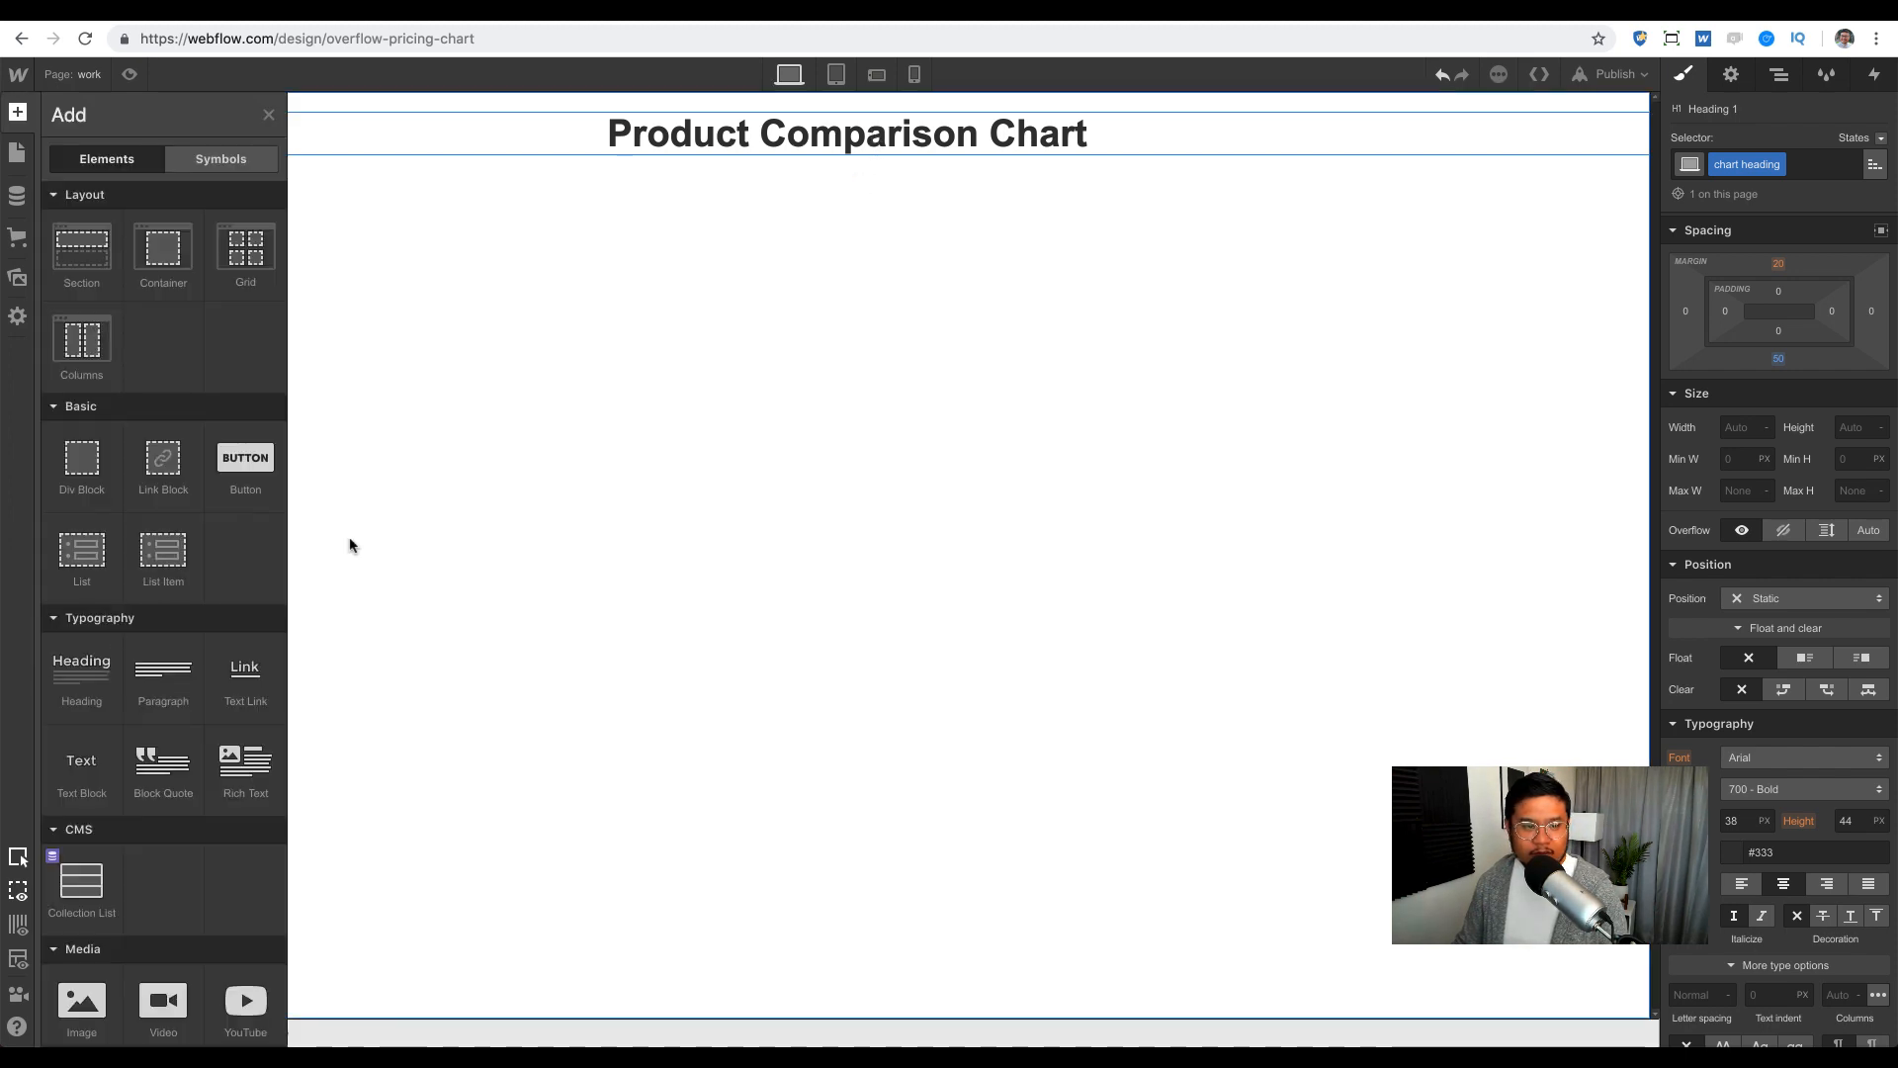
left_click_drag(245, 248, 839, 192)
left_click_drag(849, 189, 1780, 220)
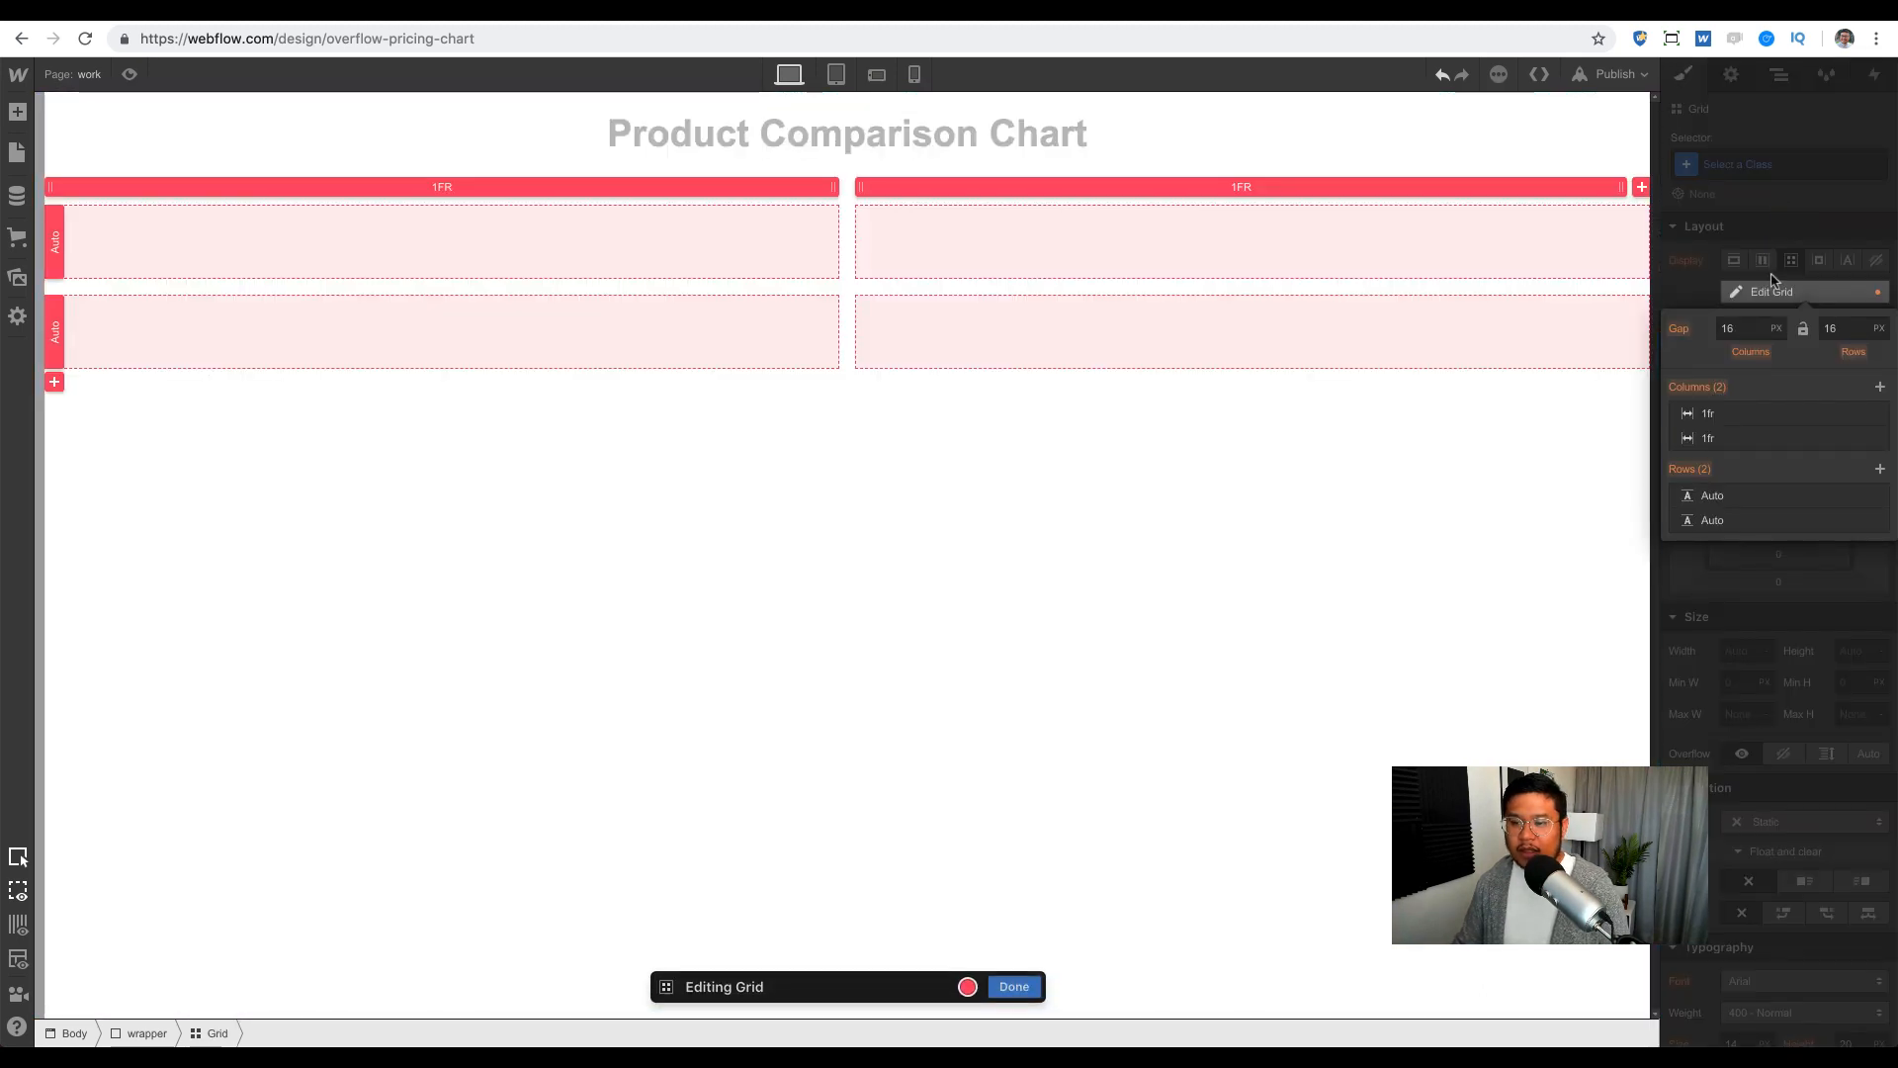
left_click(1880, 388)
left_click(1879, 388)
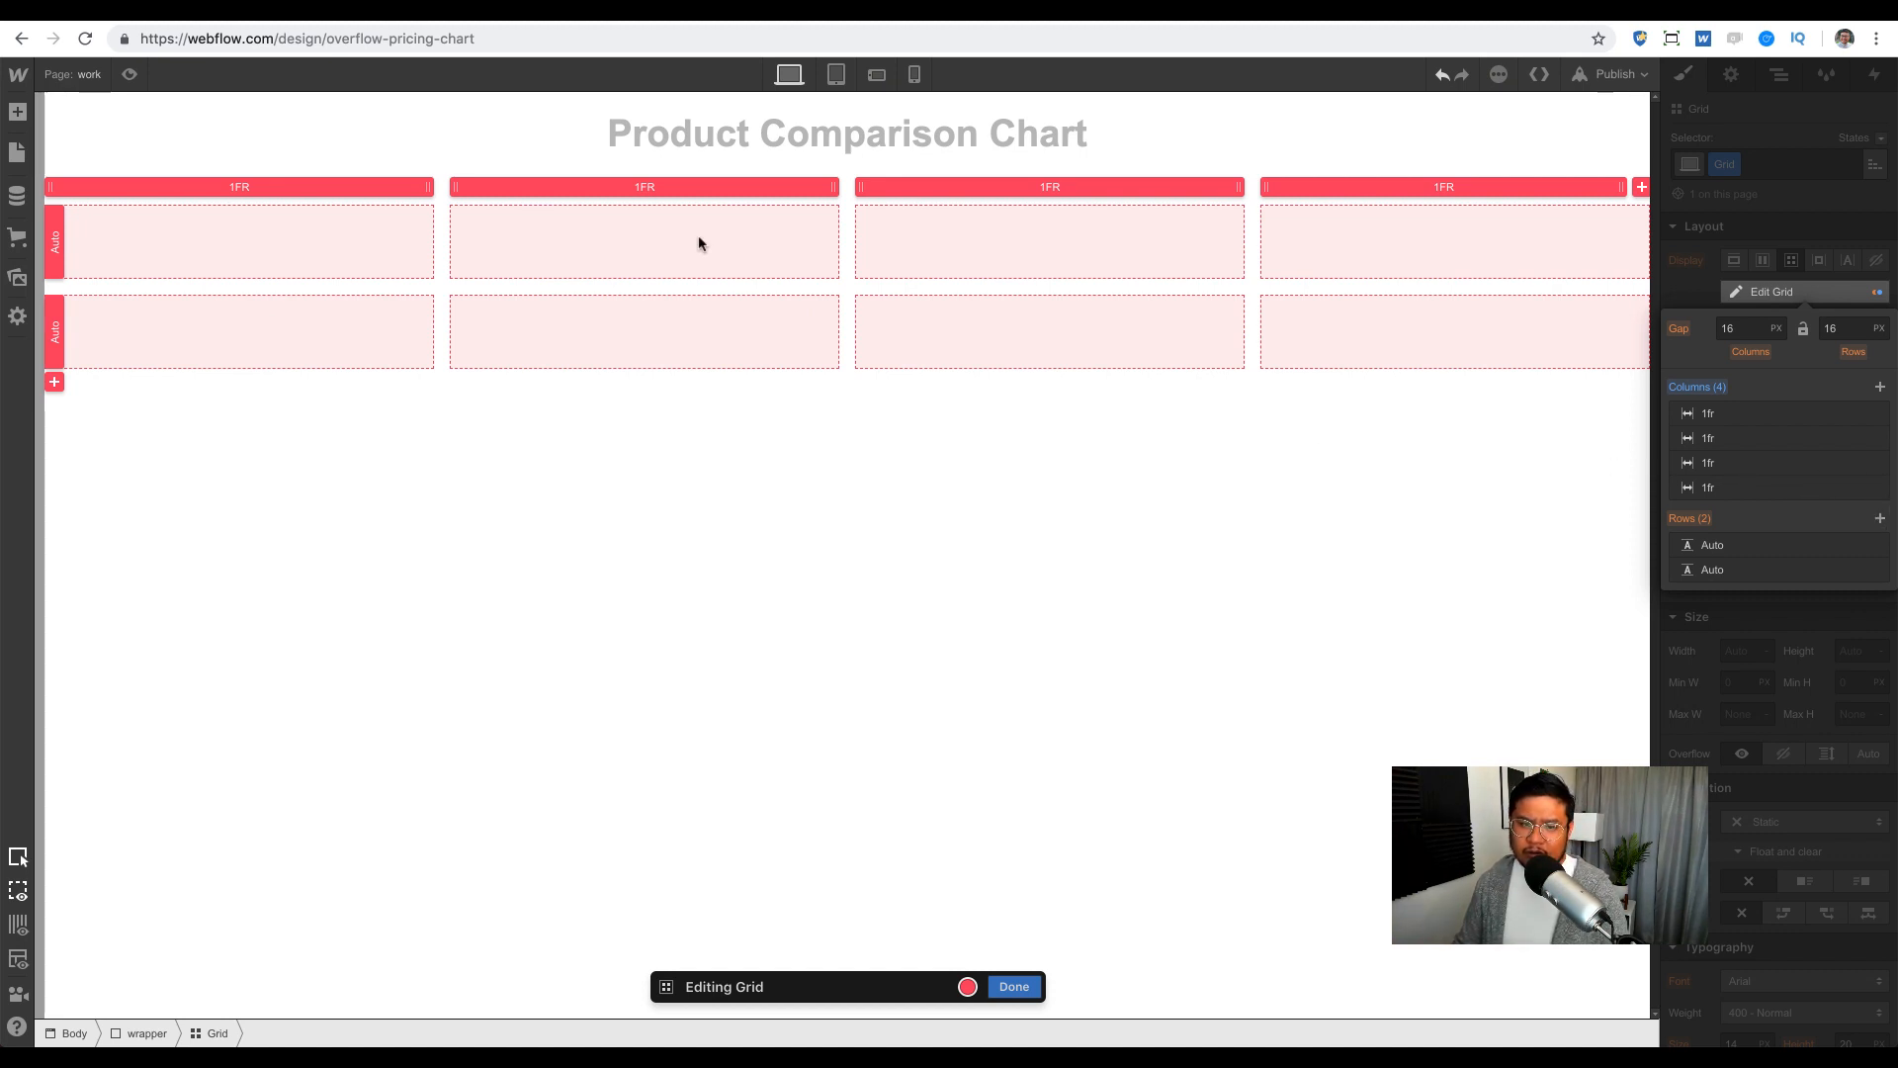
left_click_drag(426, 188, 547, 182)
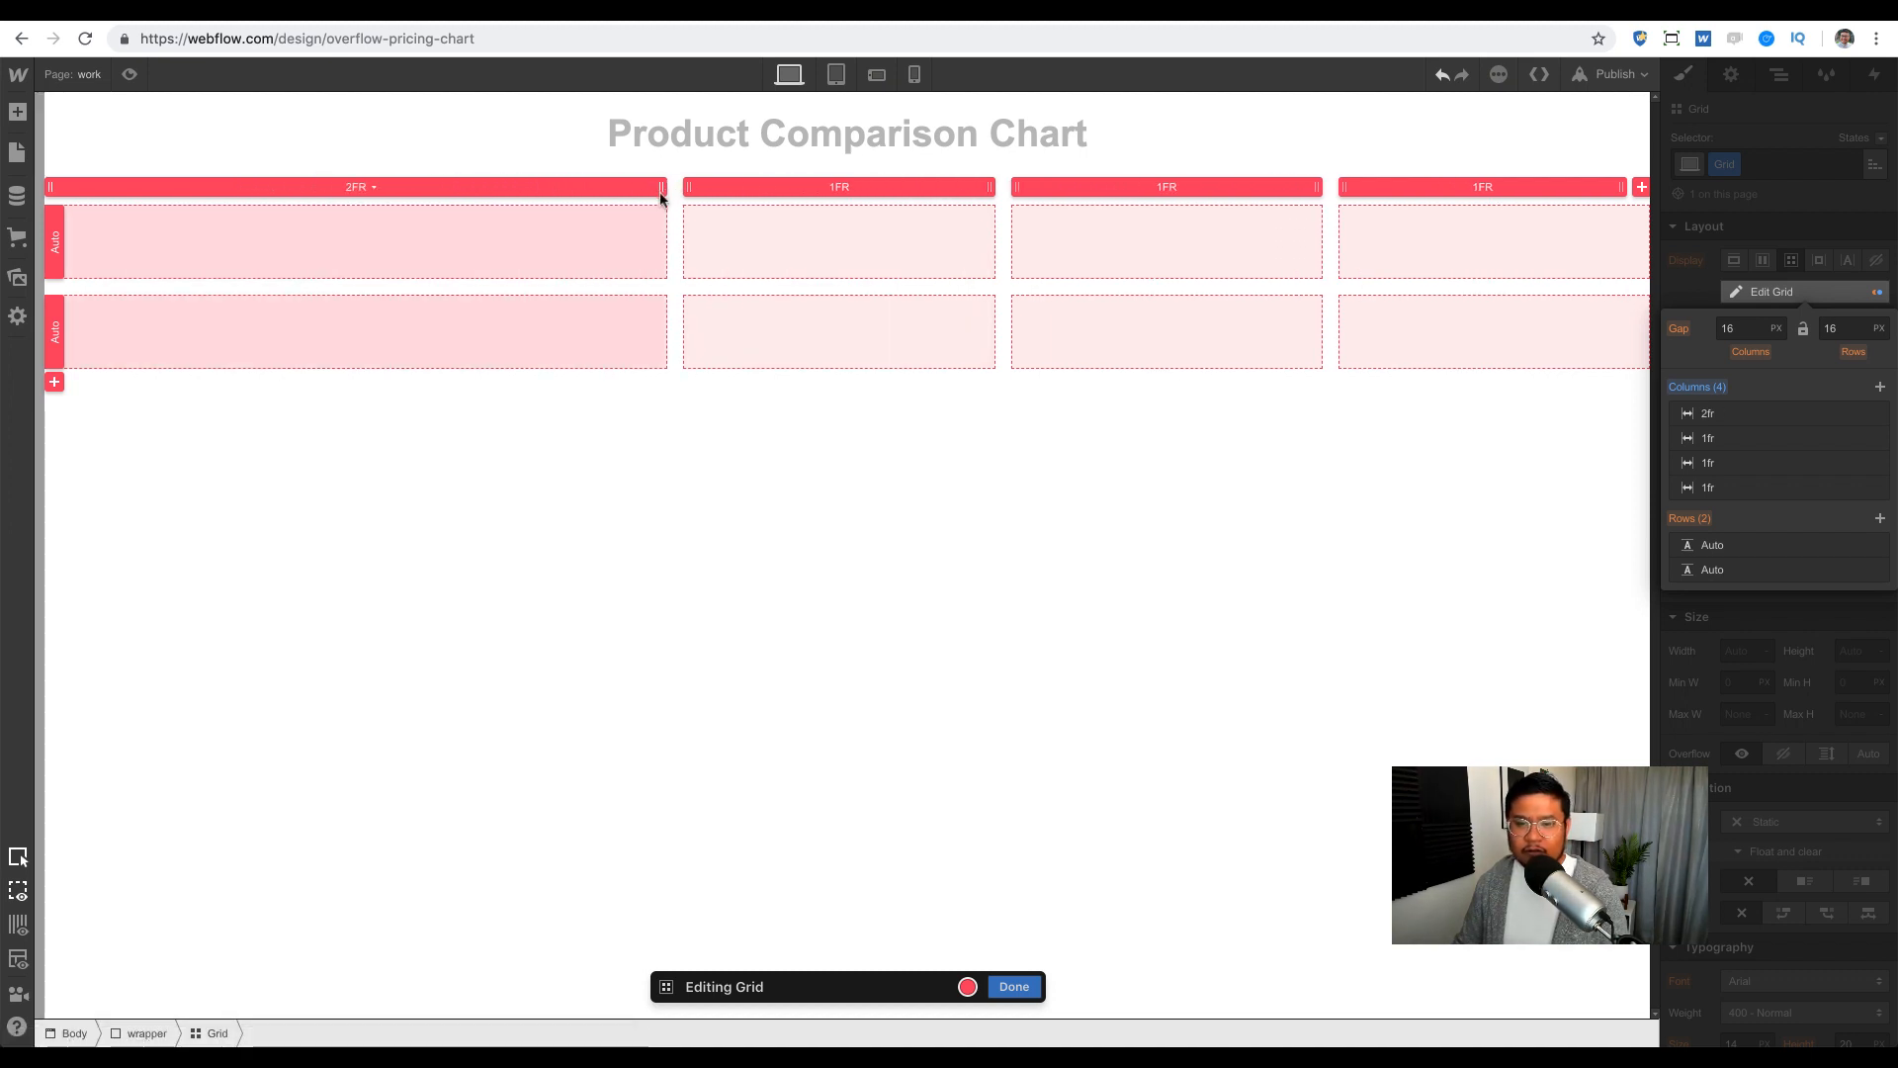
left_click(1014, 987)
key("a")
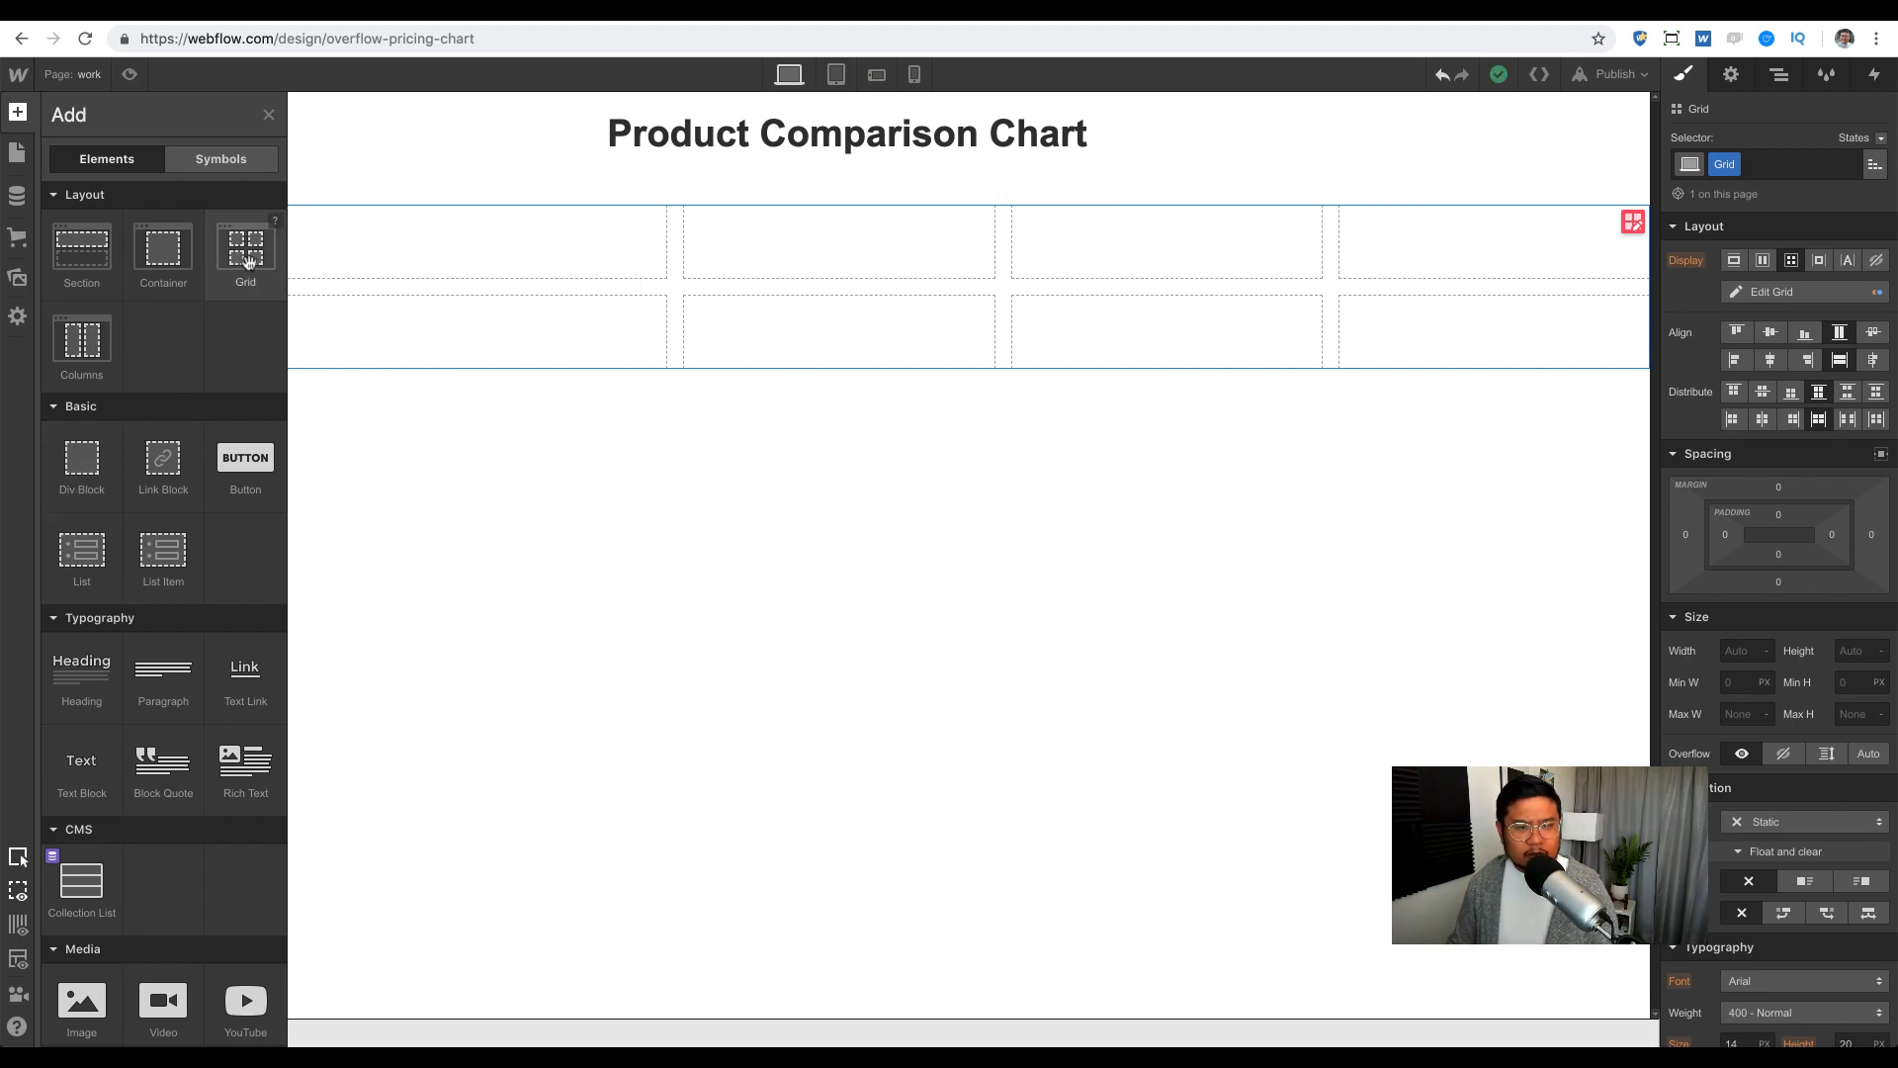
Step: Place a nested grid in the first cell with four columns and one row, stretched across the row
left_click_drag(248, 260, 440, 246)
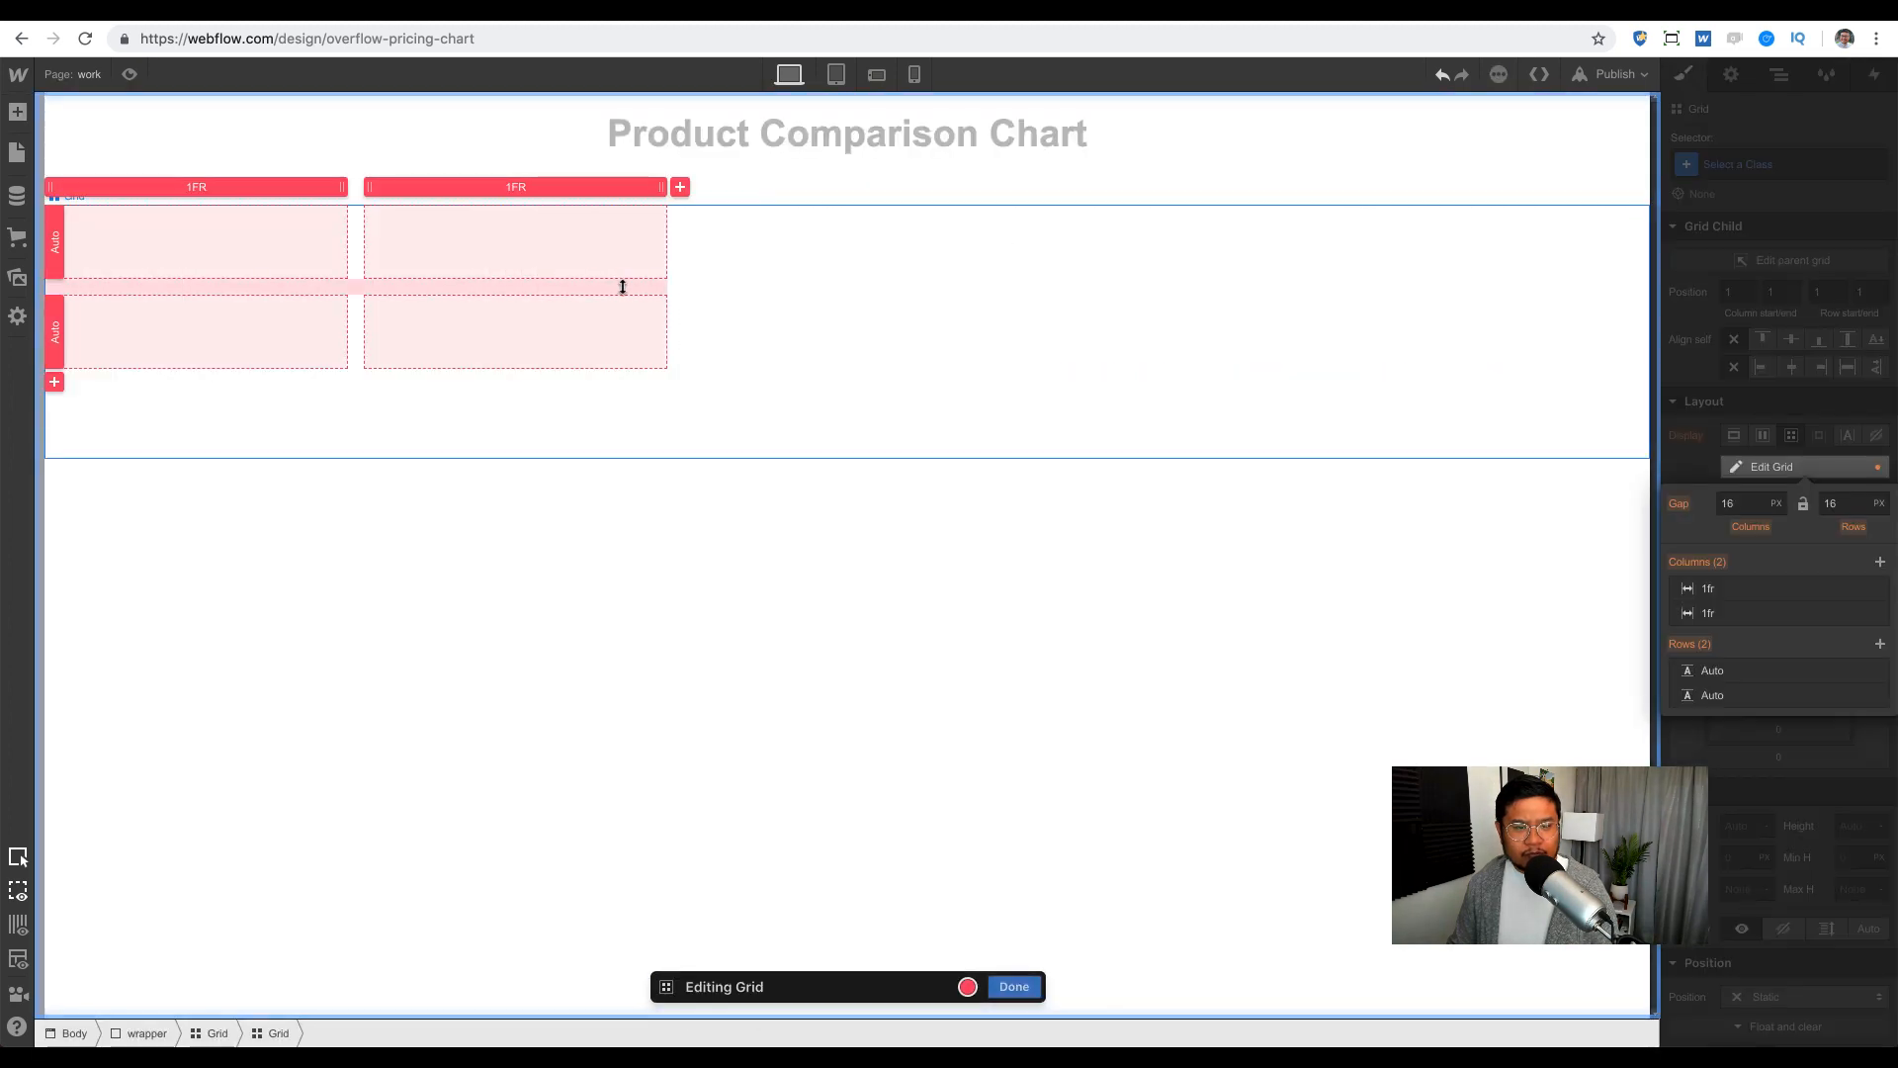
left_click(1881, 563)
left_click(1880, 562)
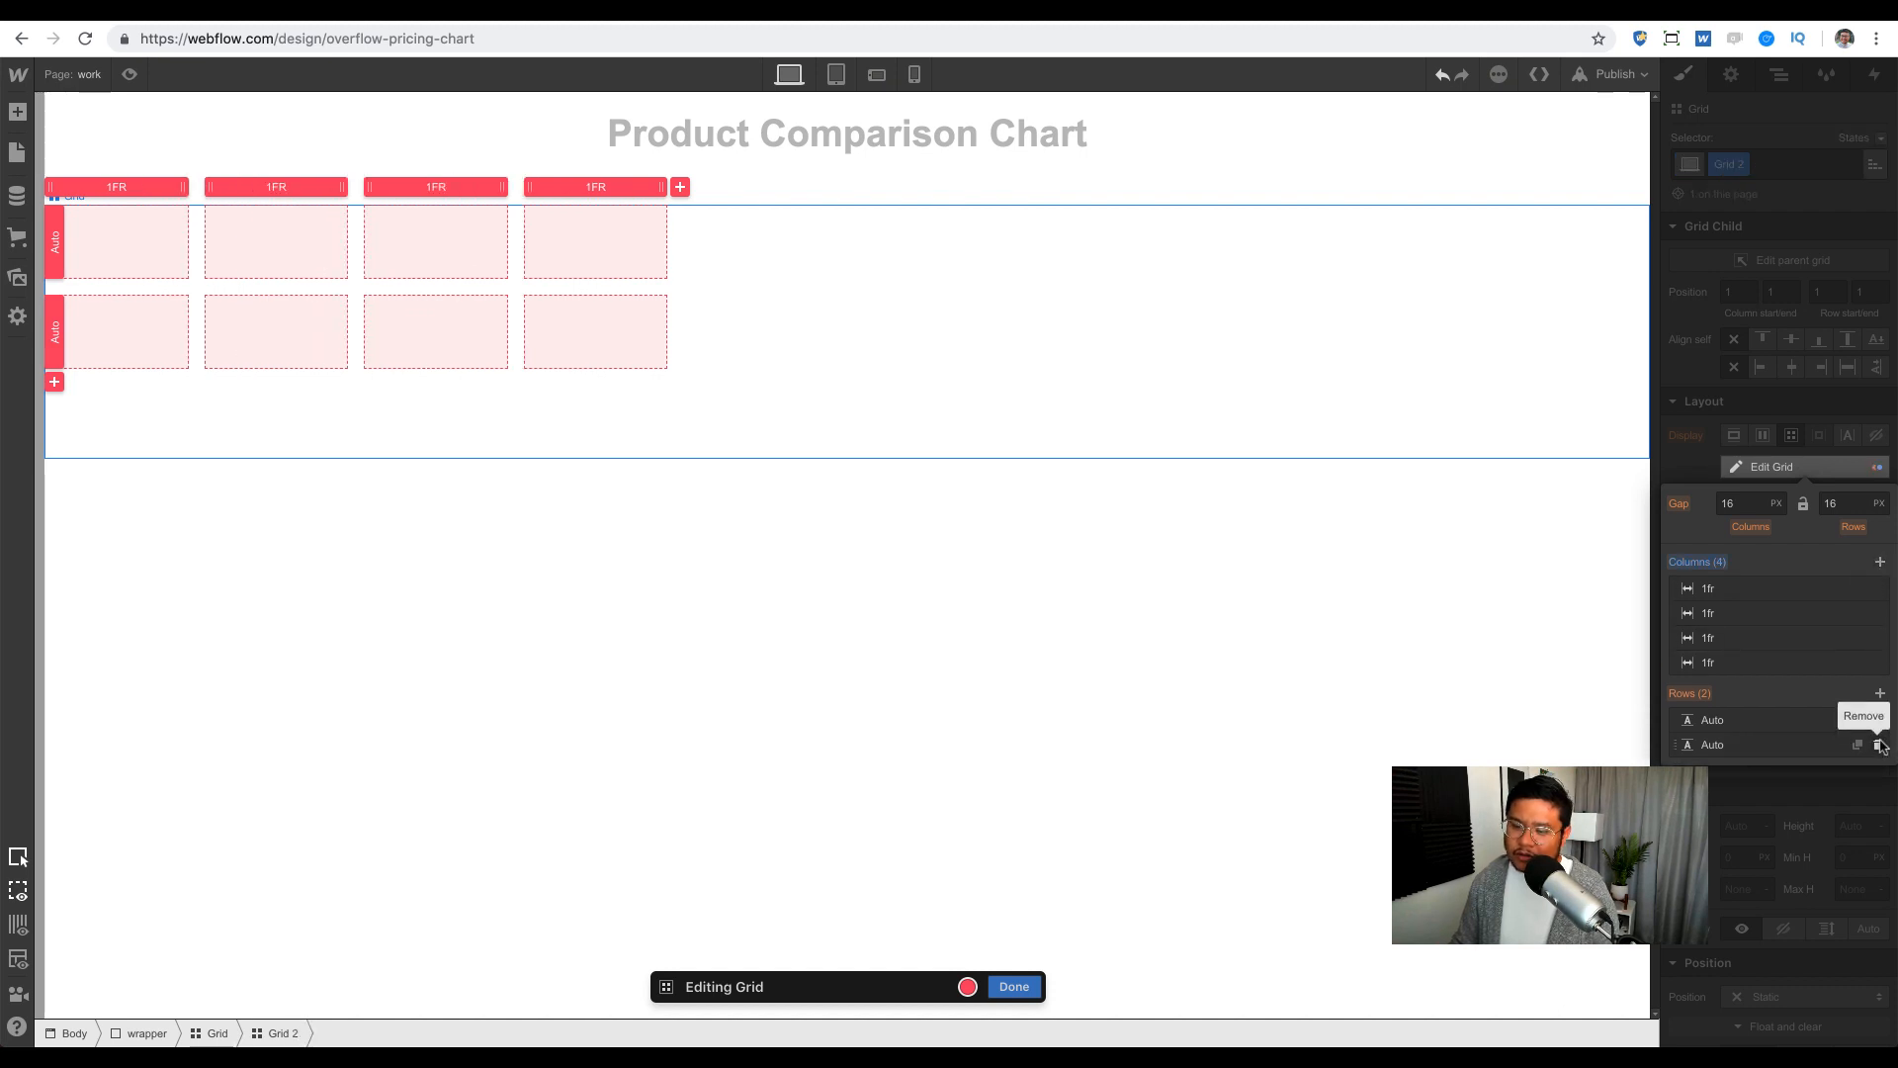
left_click(1880, 745)
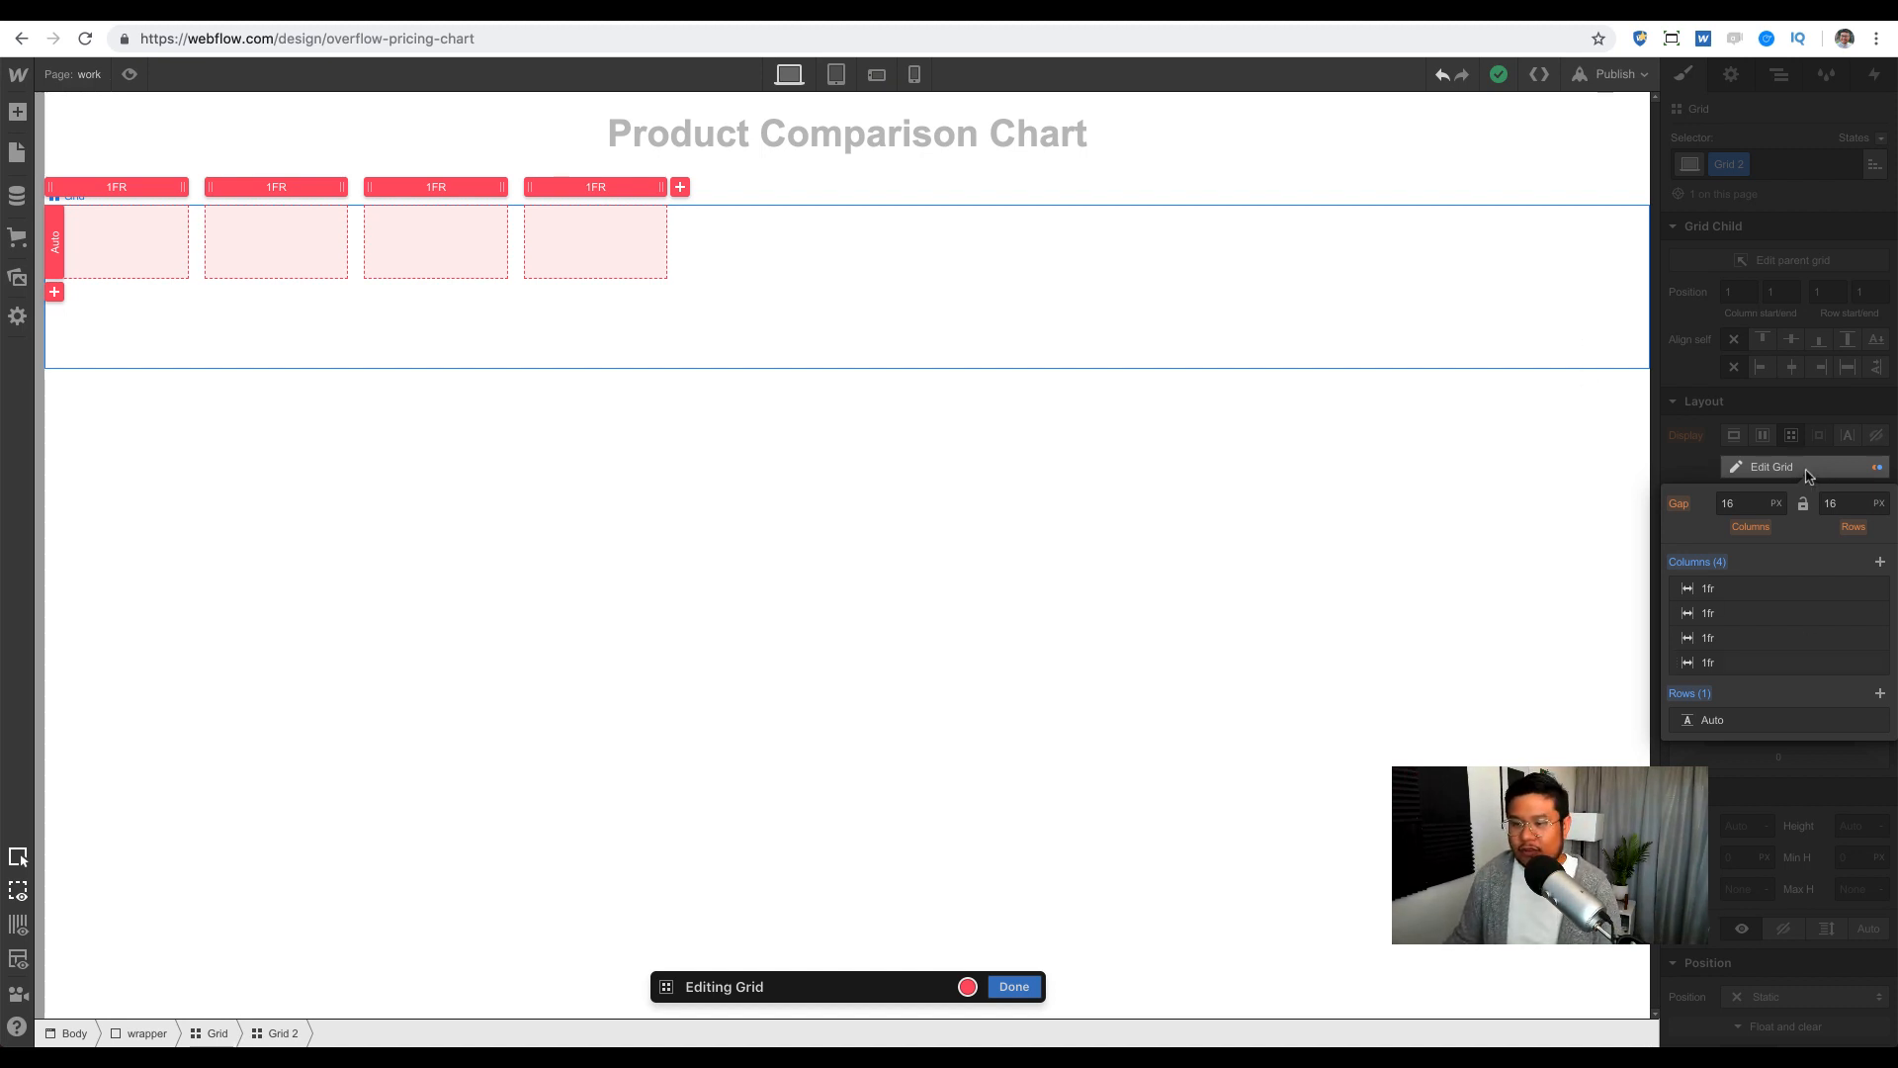
left_click(1815, 469)
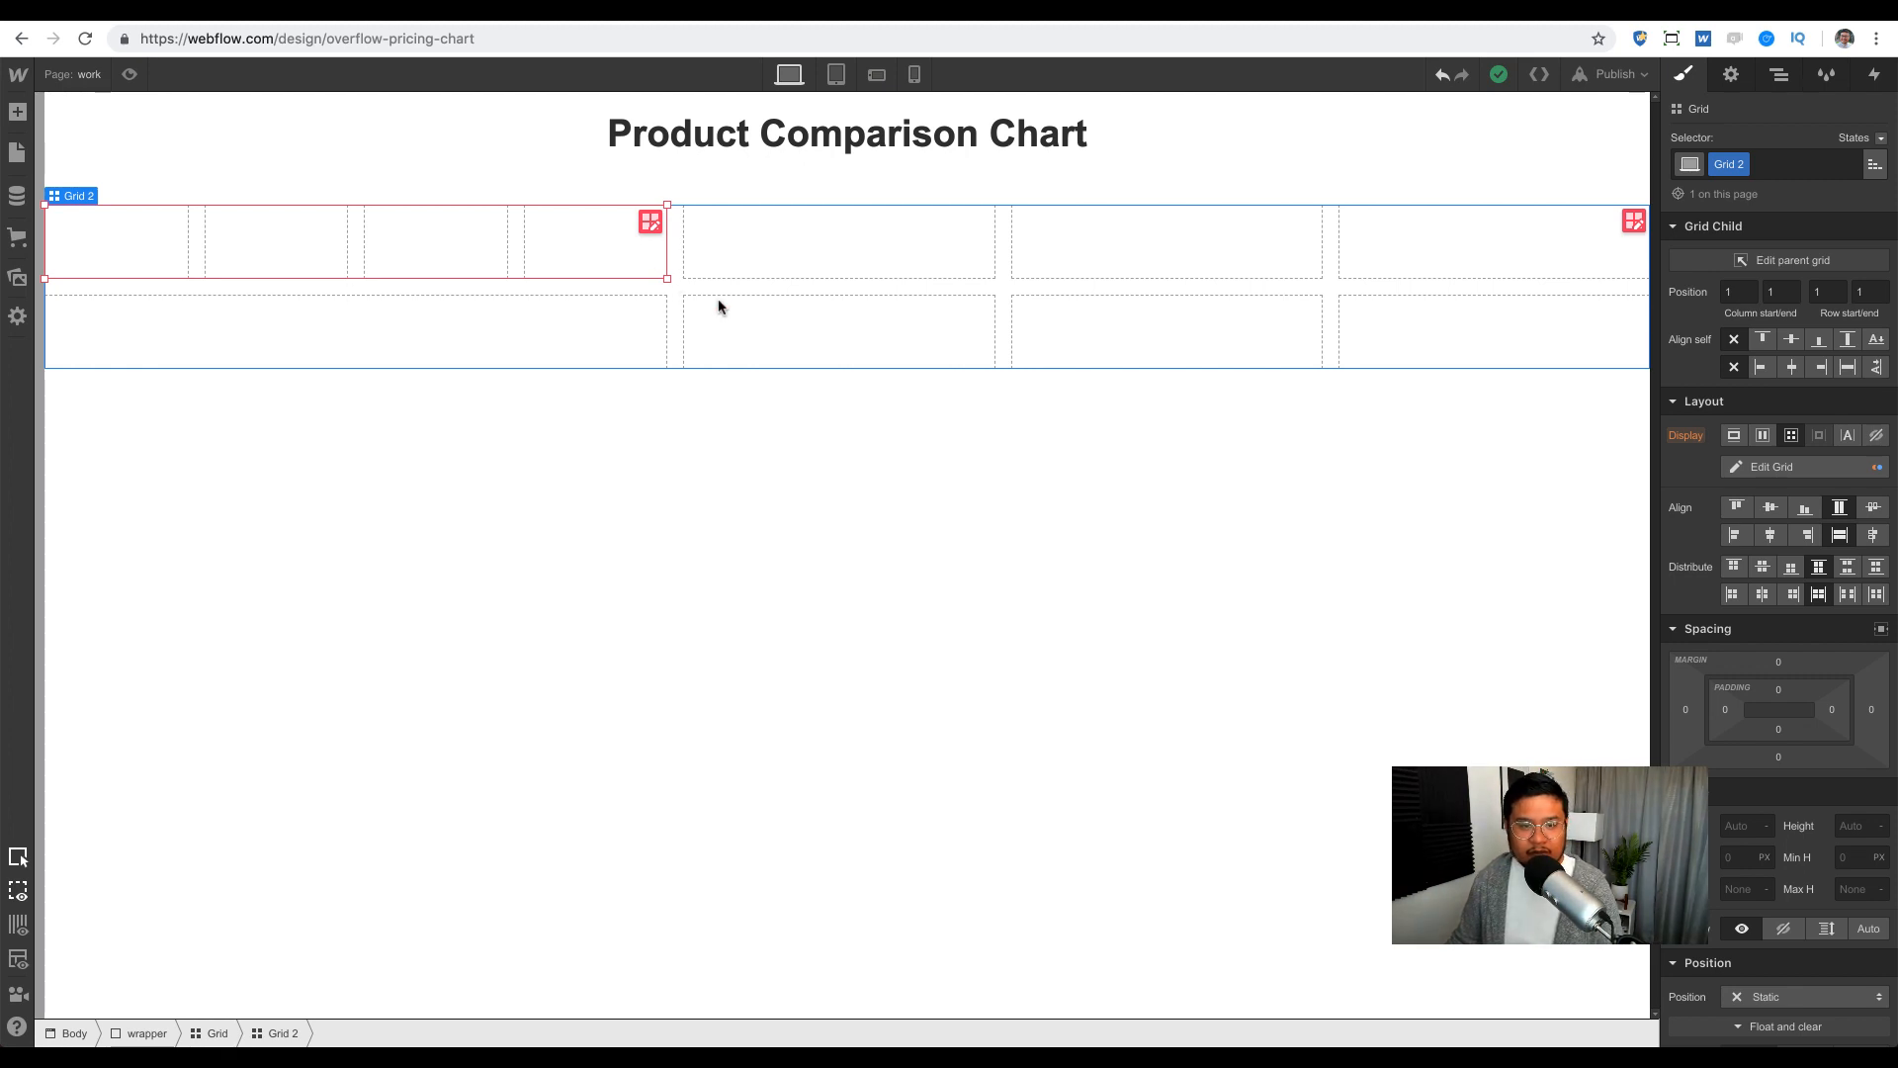
left_click_drag(667, 277, 1564, 258)
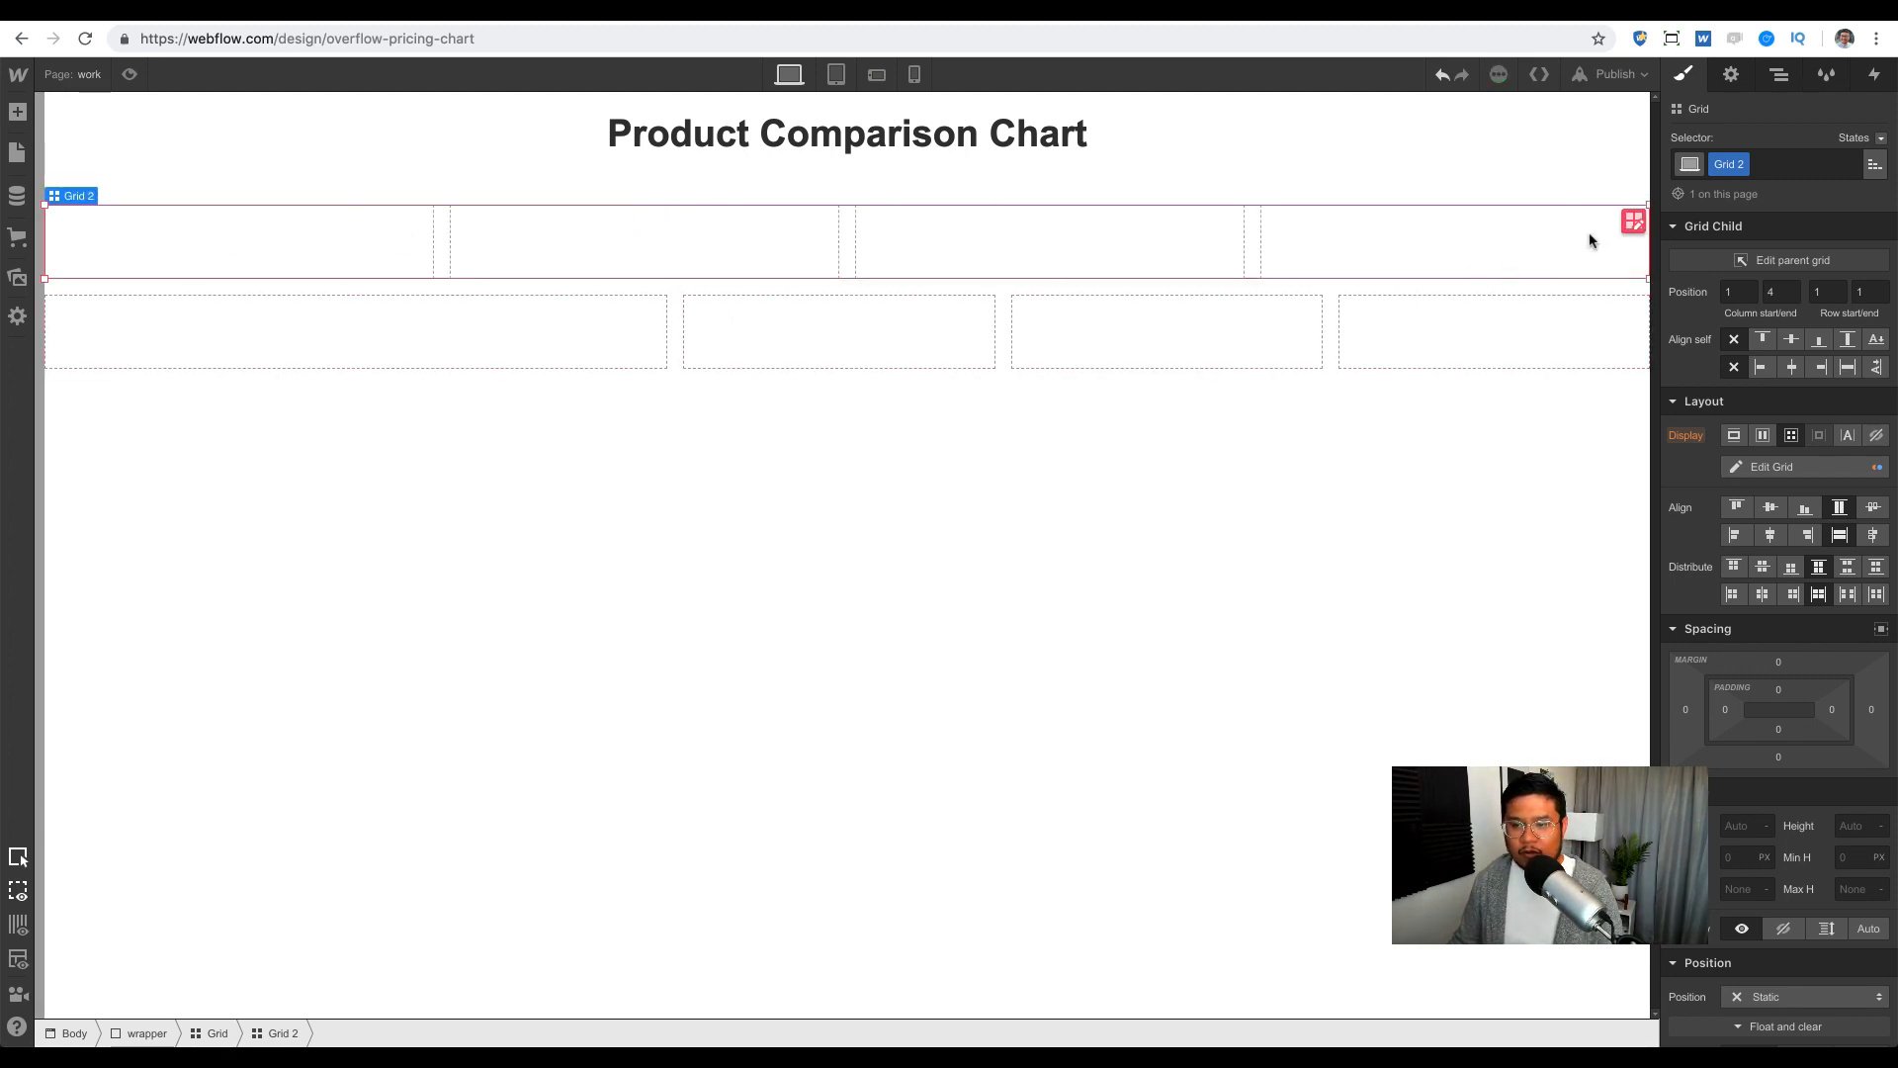
Step: Widen nested Grid 2's first column to 2fr, then select the outer grid in the Navigator
left_click(1633, 221)
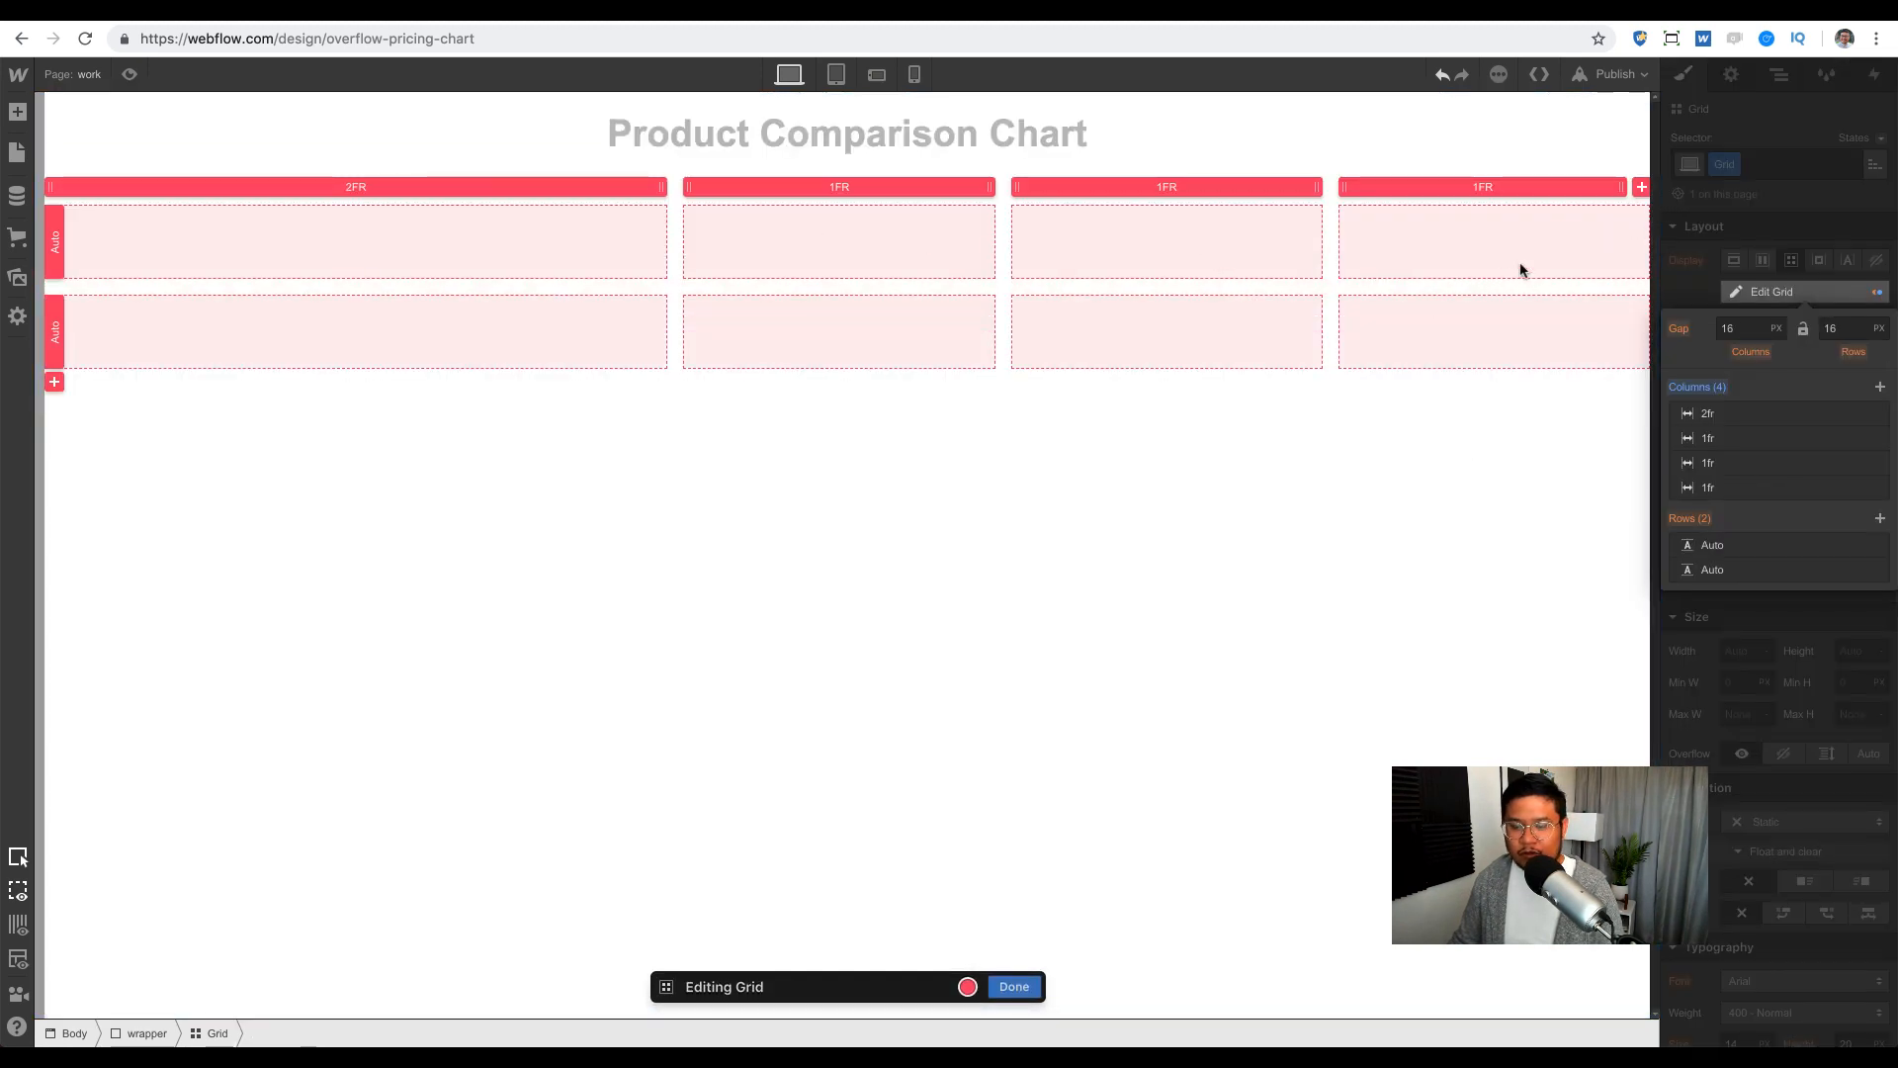
left_click(1785, 79)
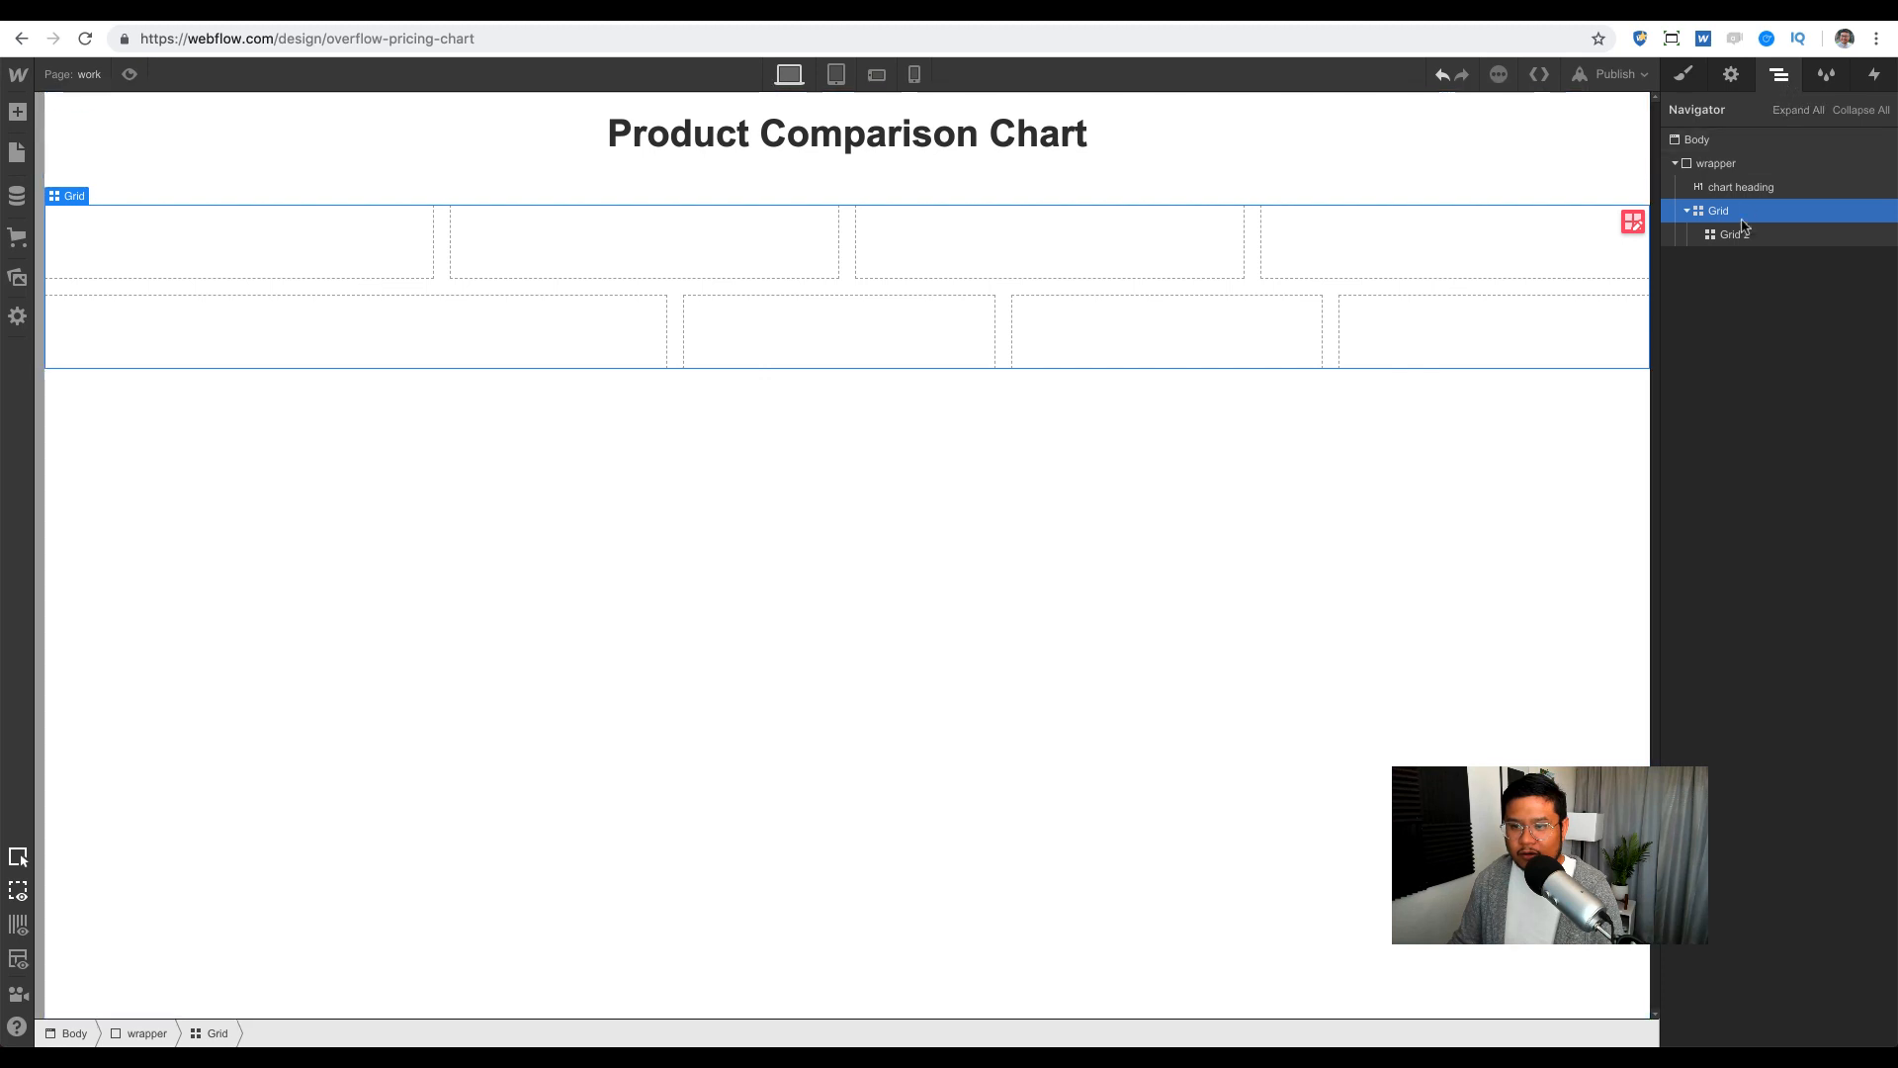
left_click(1799, 235)
left_click(1689, 74)
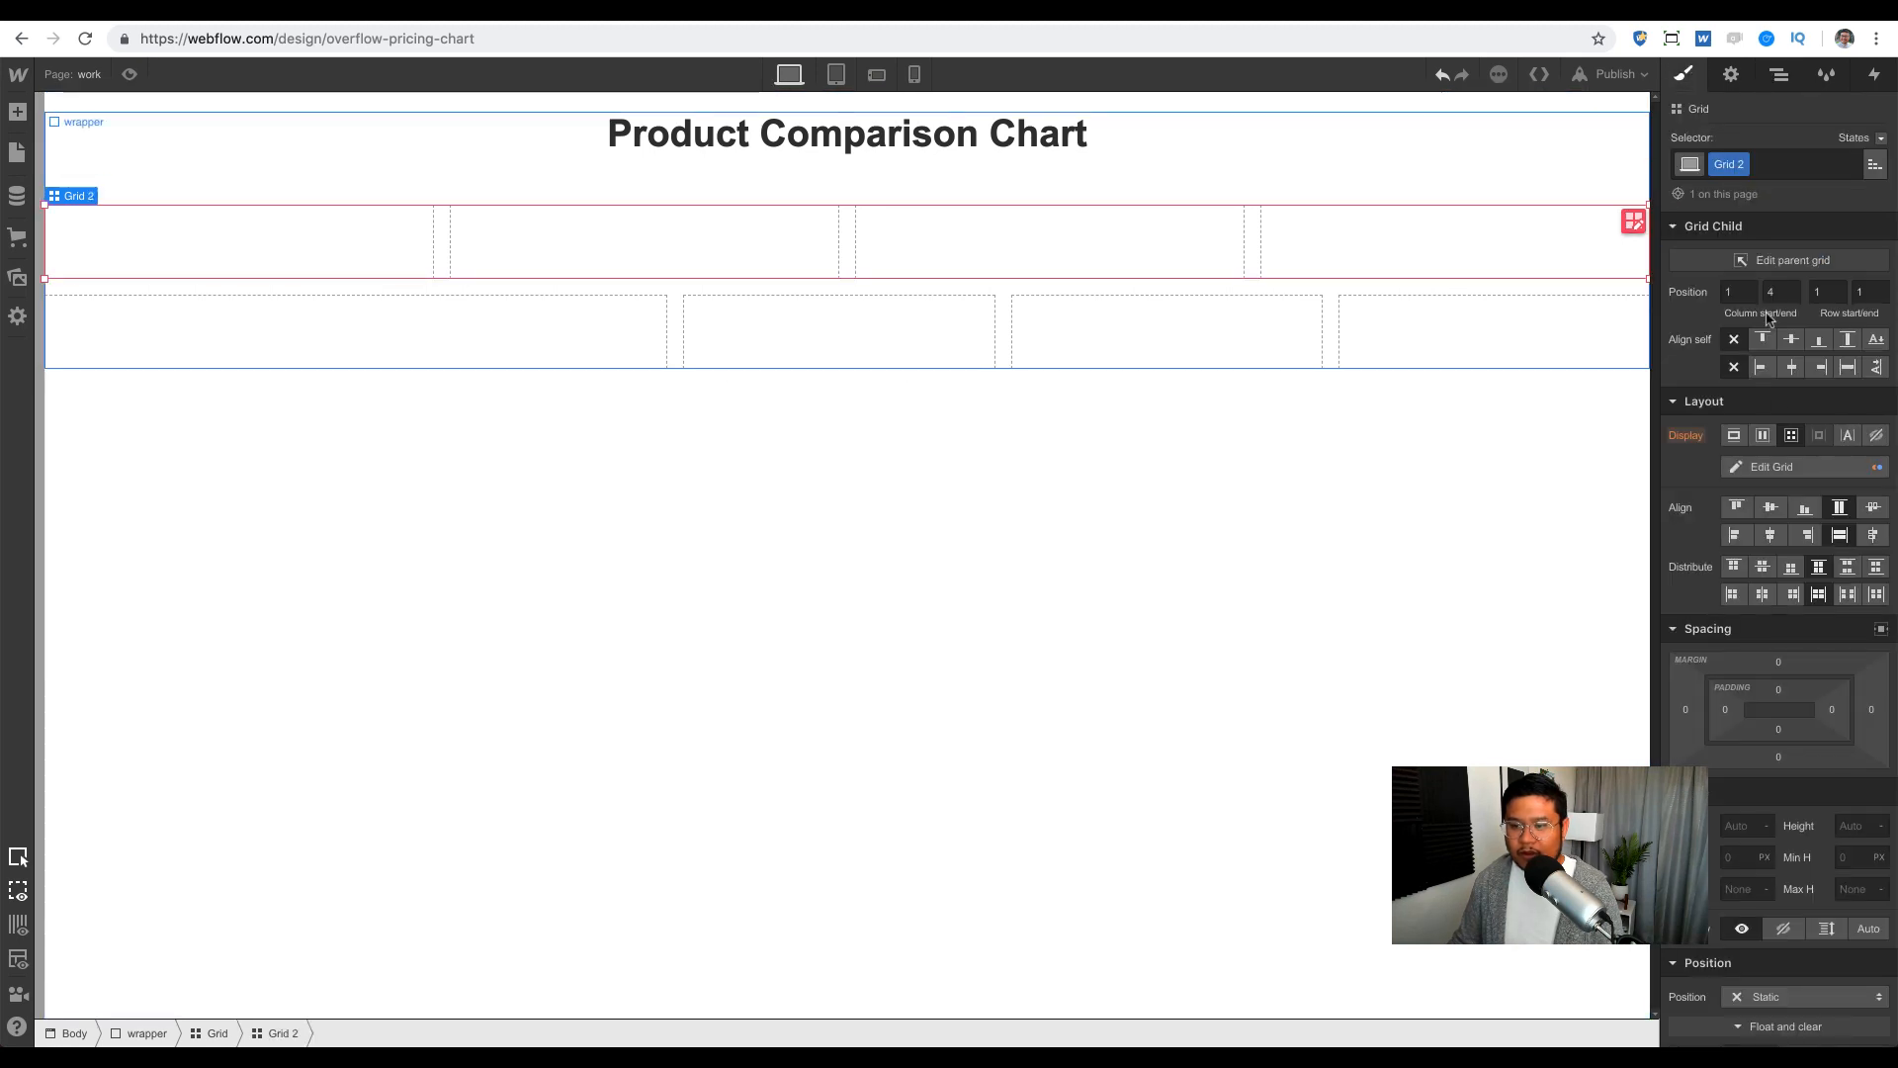
left_click(1769, 467)
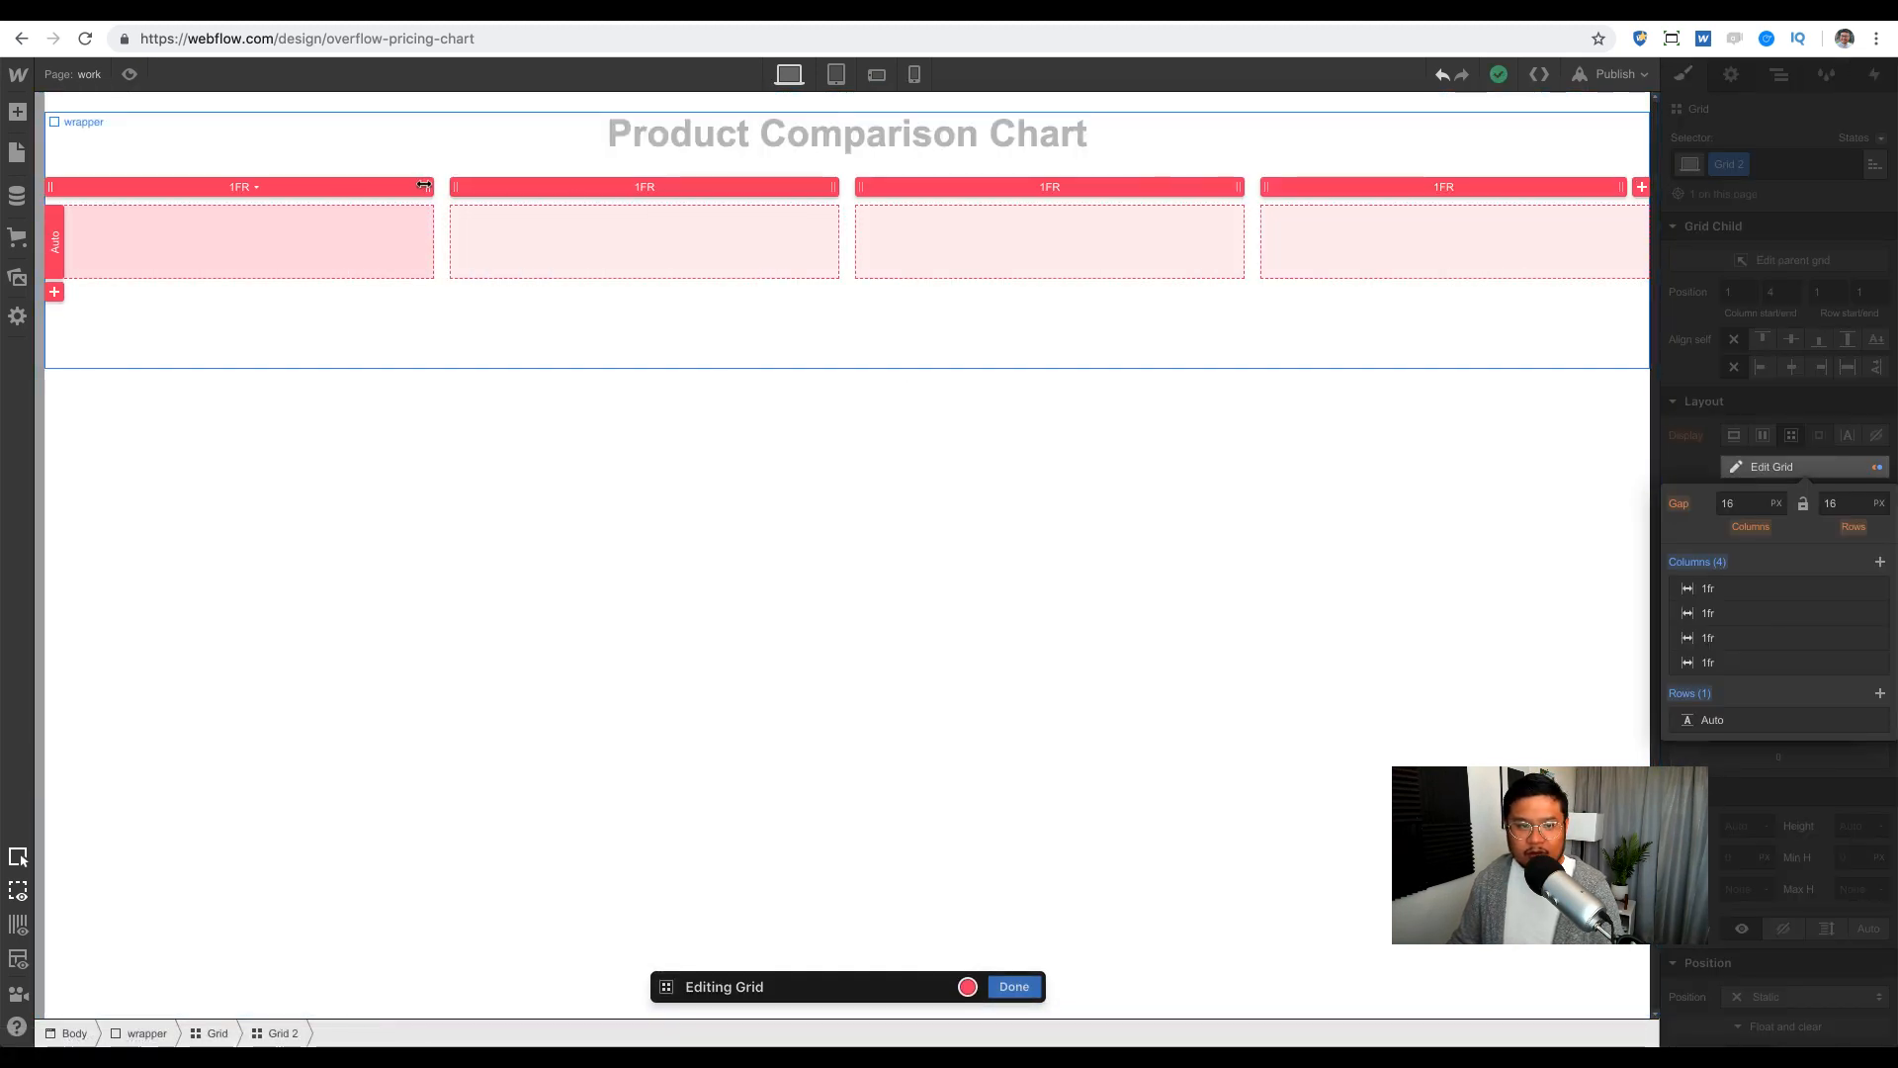
left_click_drag(424, 185, 555, 186)
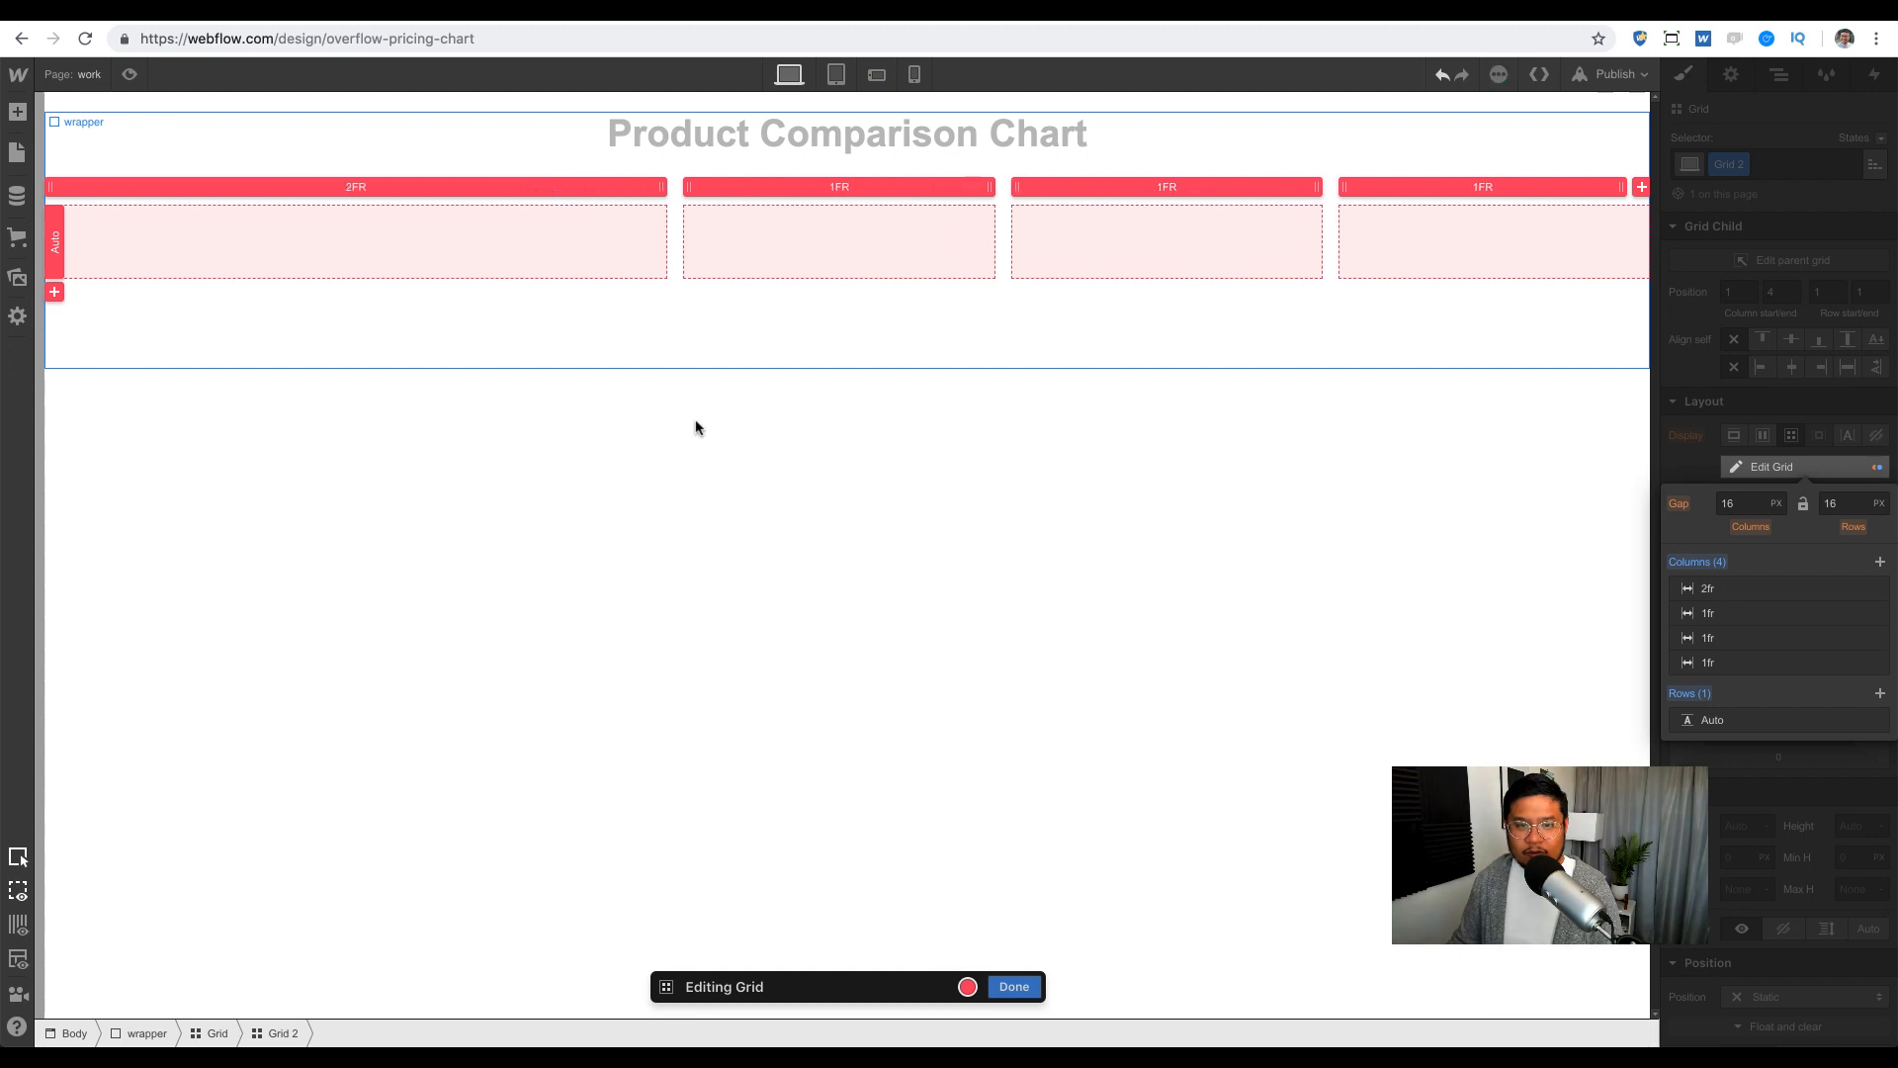
left_click(1014, 986)
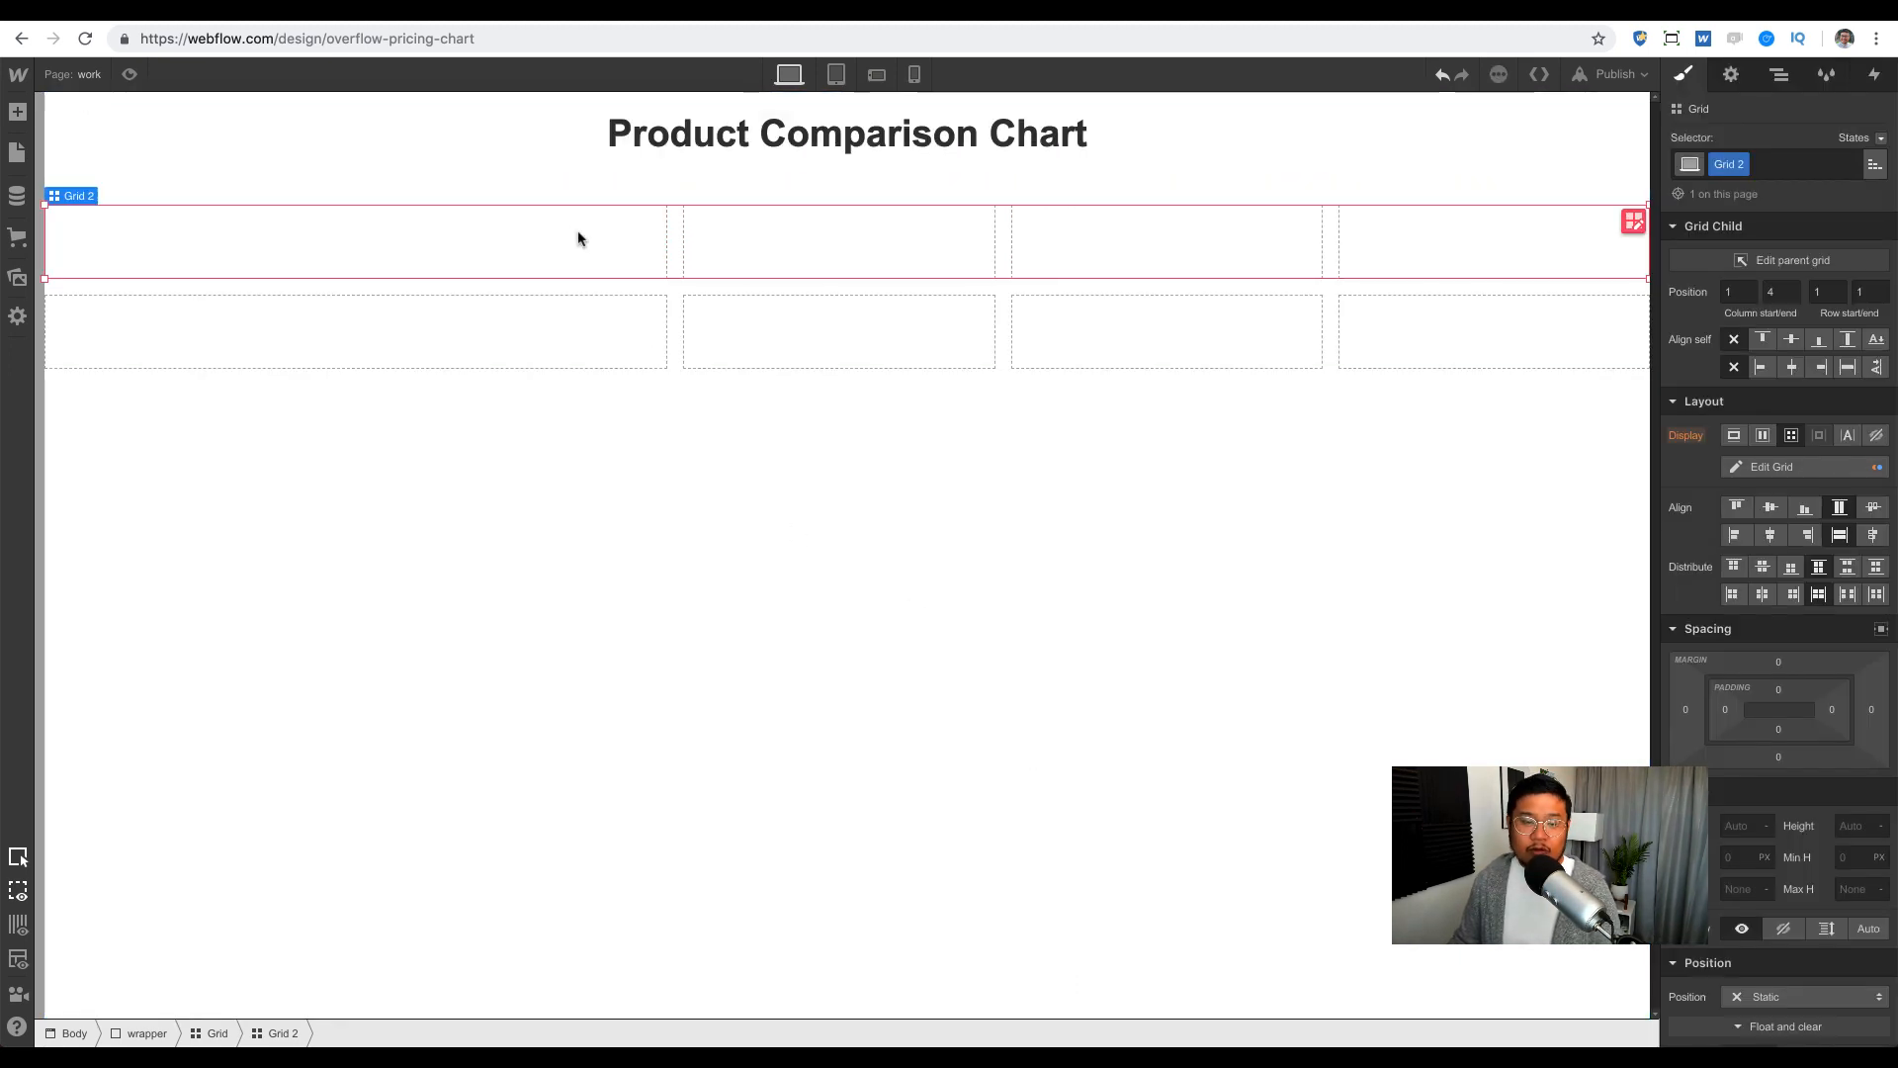
left_click(1777, 75)
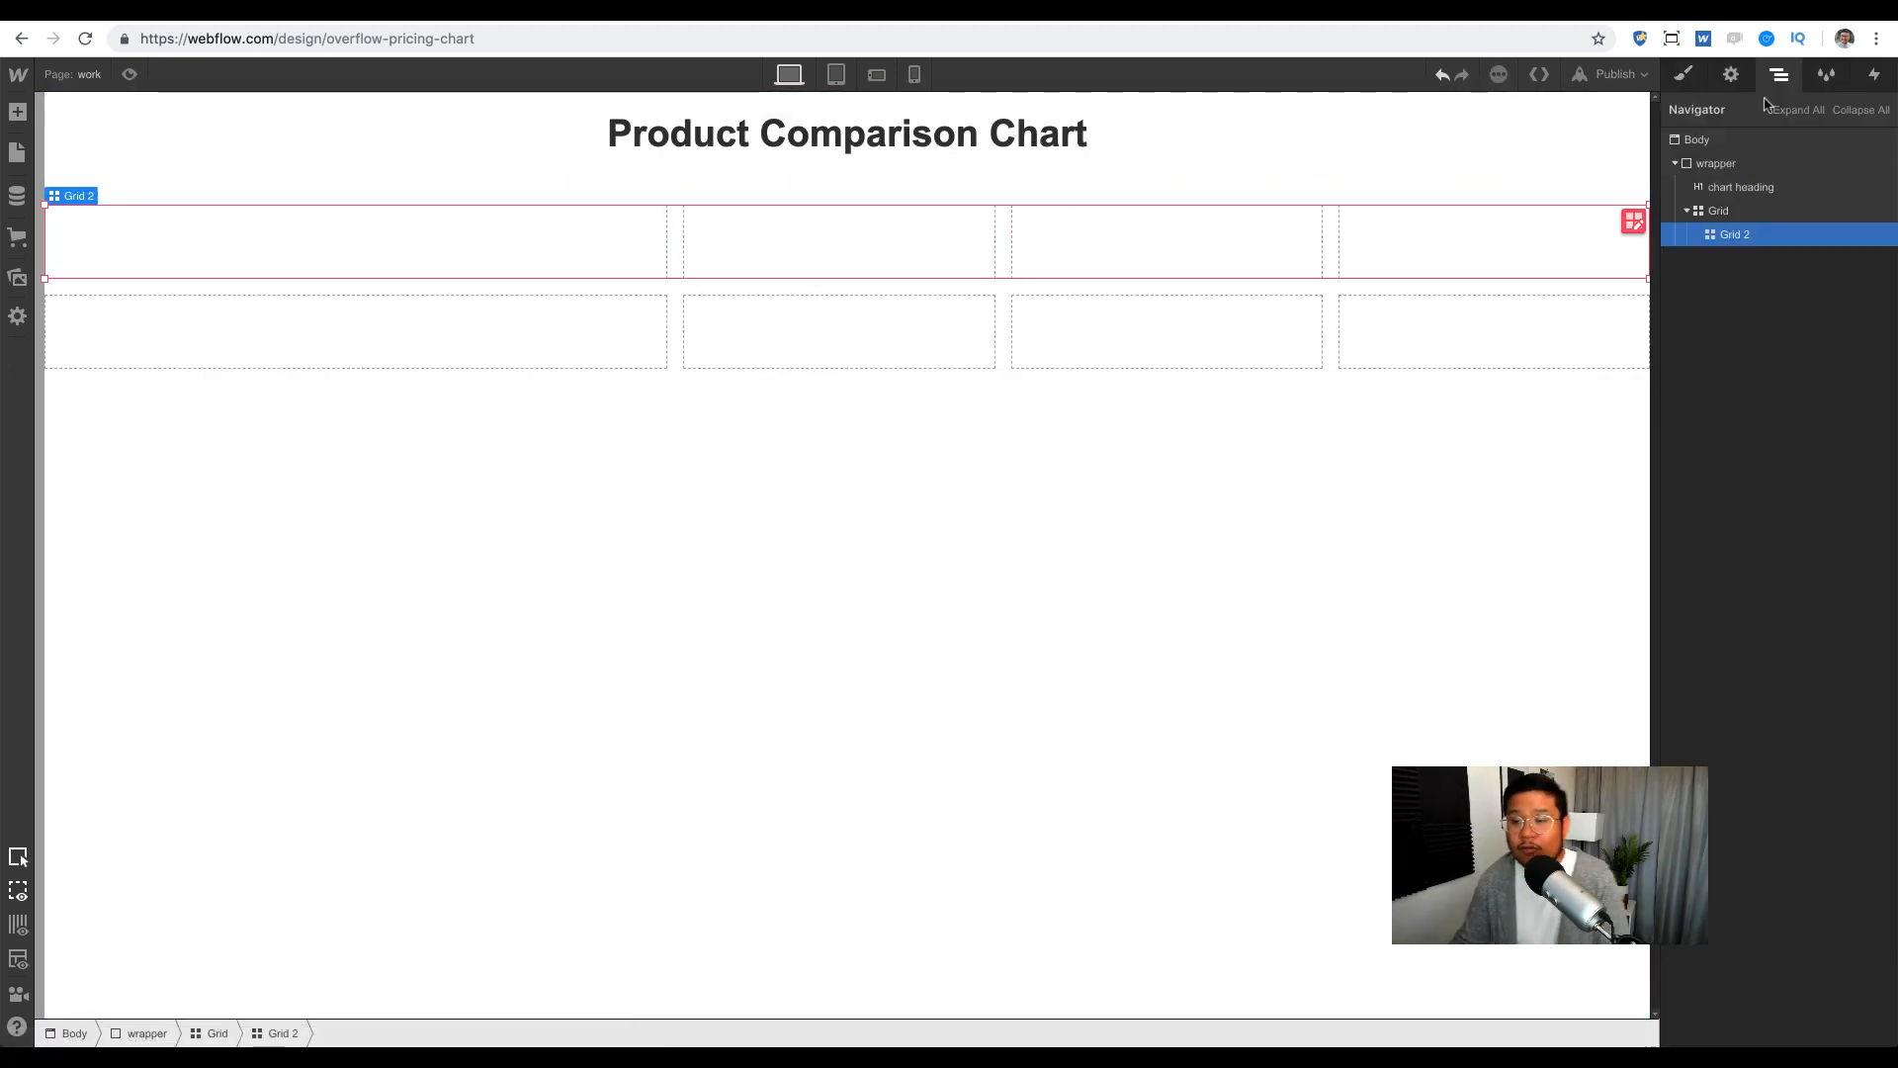
left_click(1725, 211)
Step: Give the parent grid the class 'outer grid'
left_click(1683, 75)
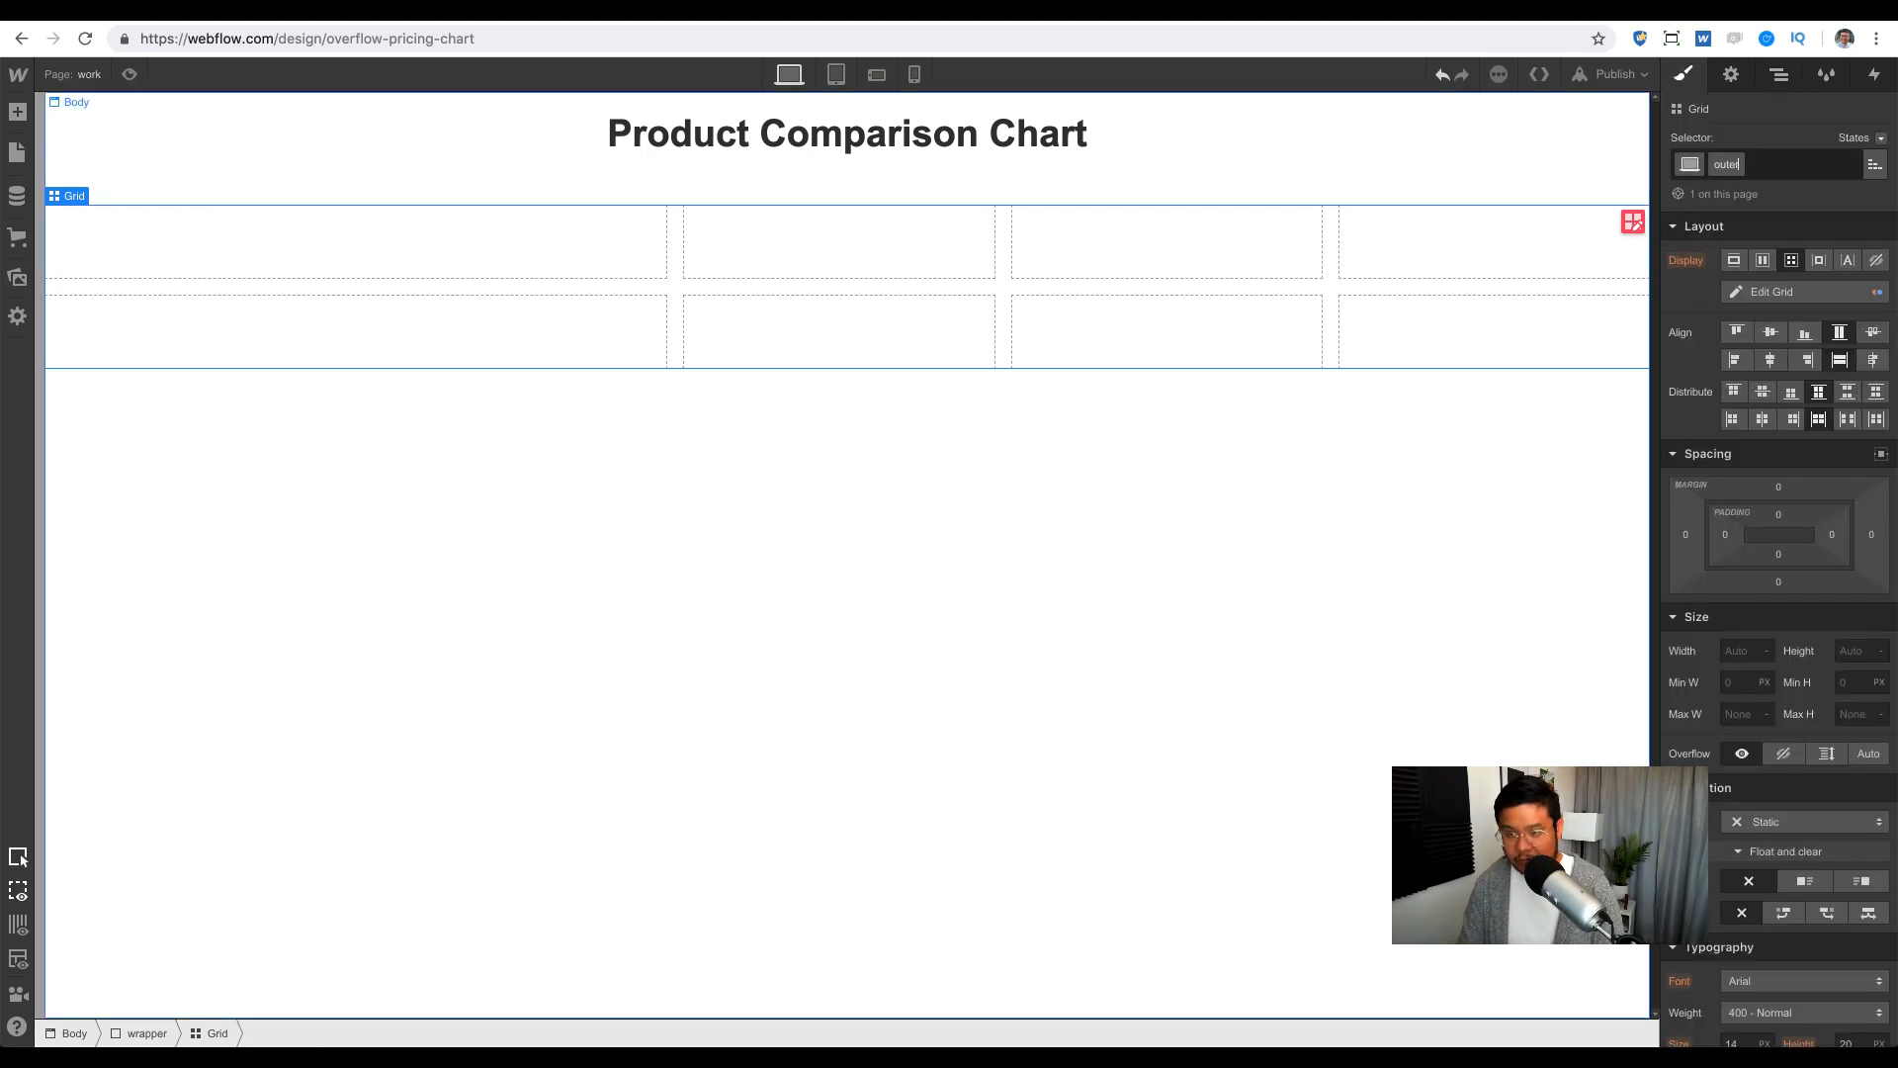
type("outer grid")
key("Return")
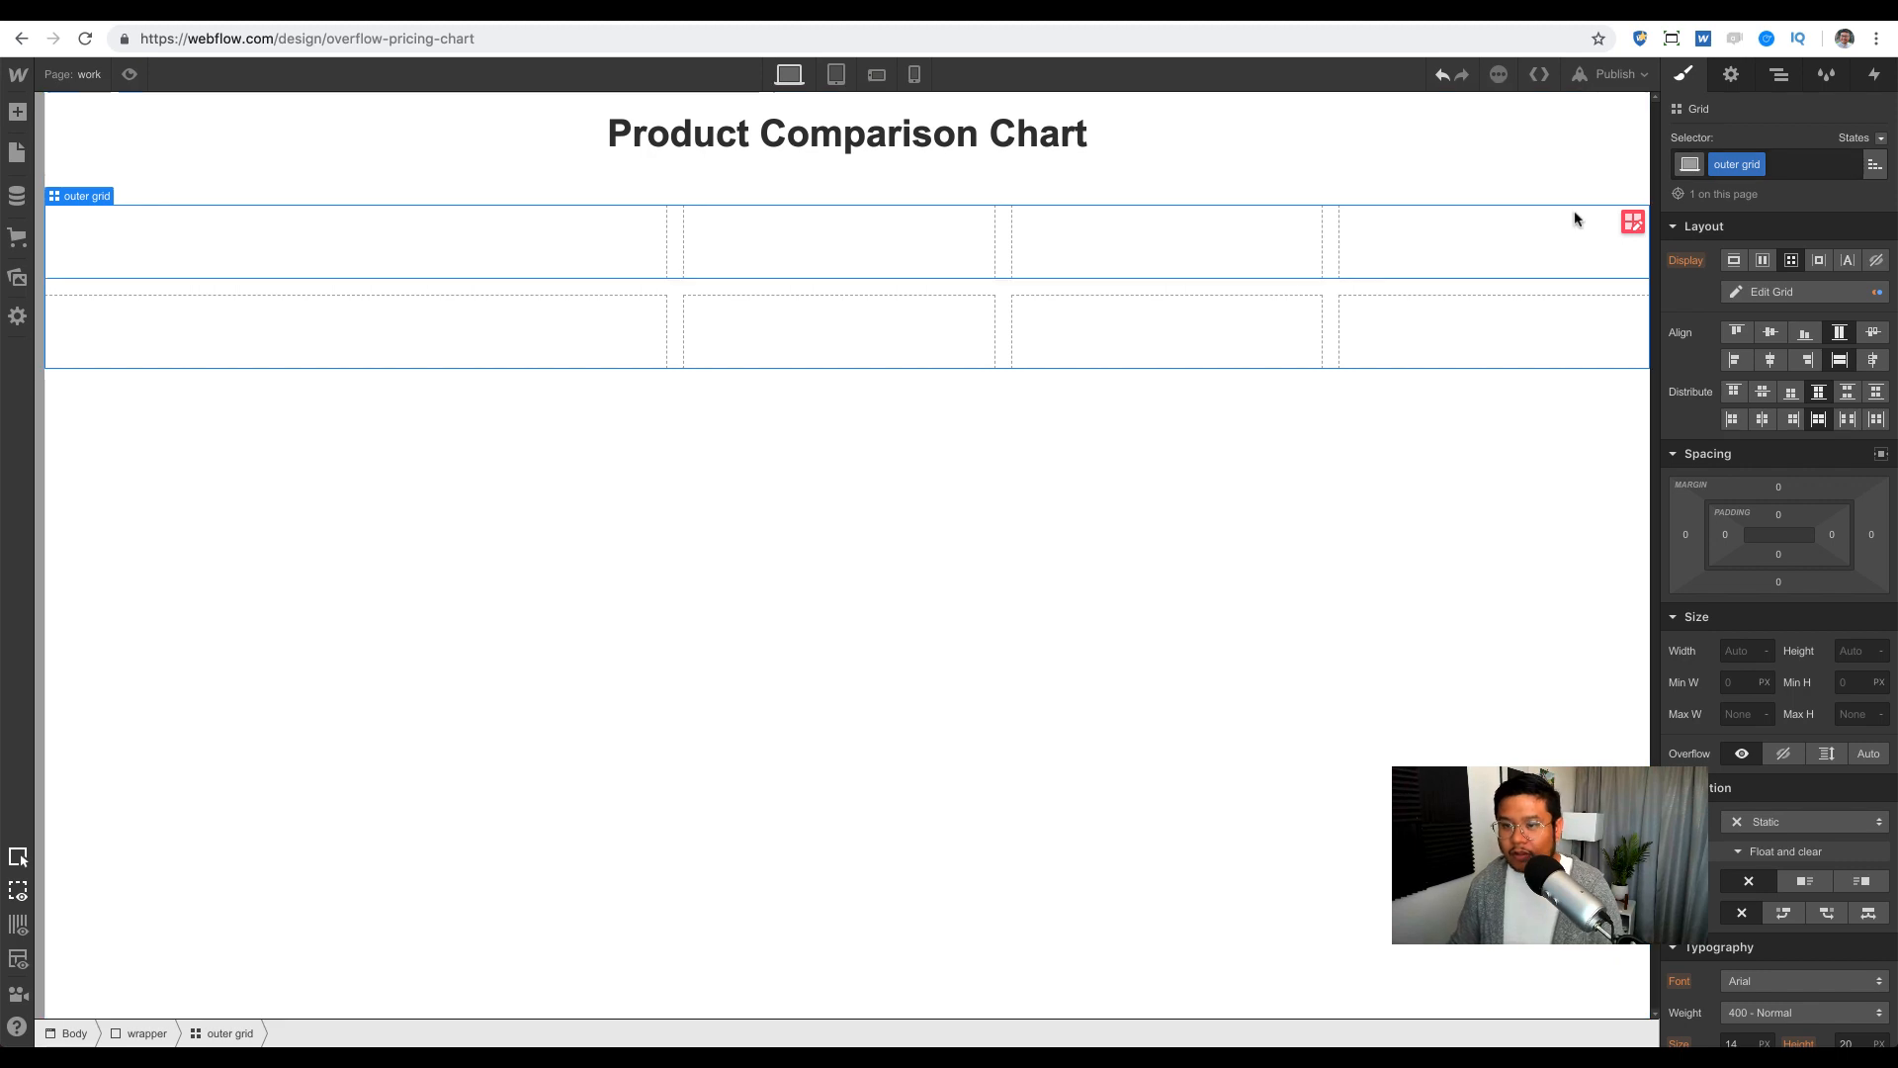
Step: Rename the nested grid's class to 'inner grid'
left_click(1518, 247)
double_click(1717, 169)
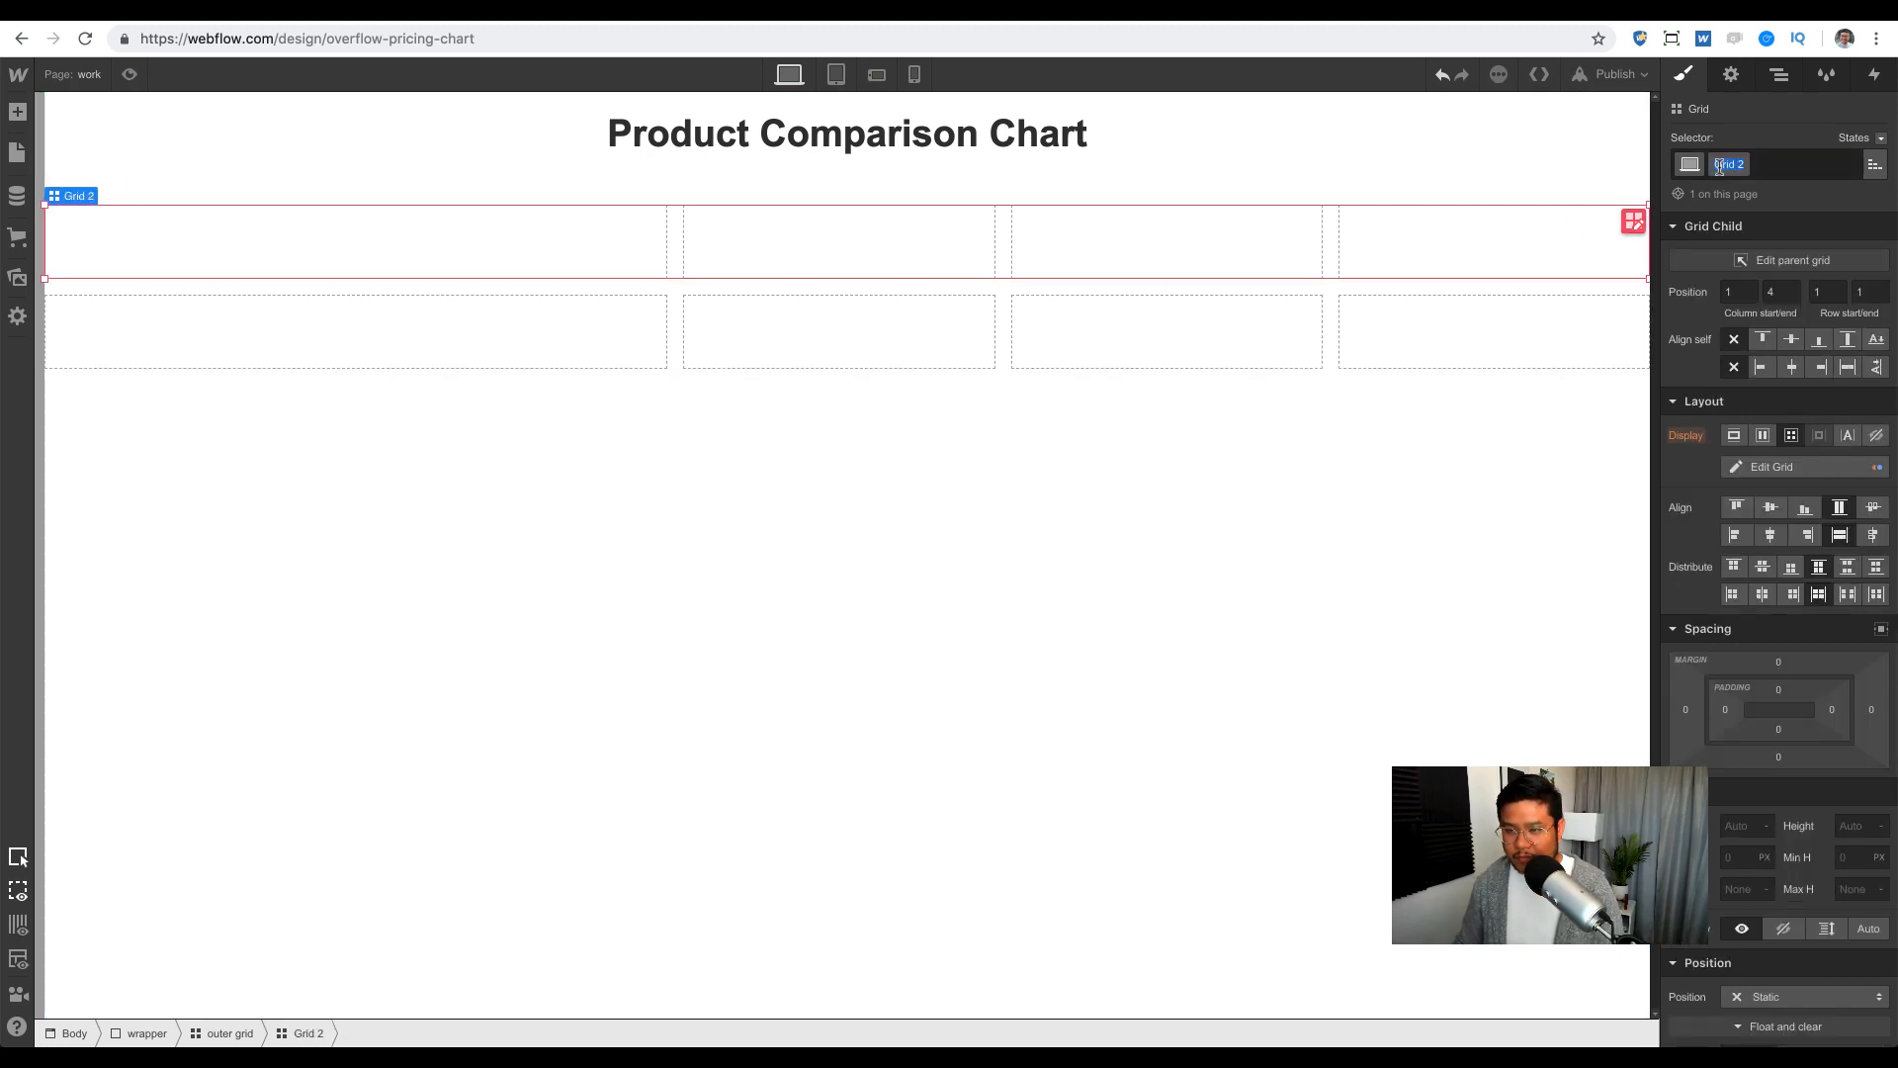
type("inner")
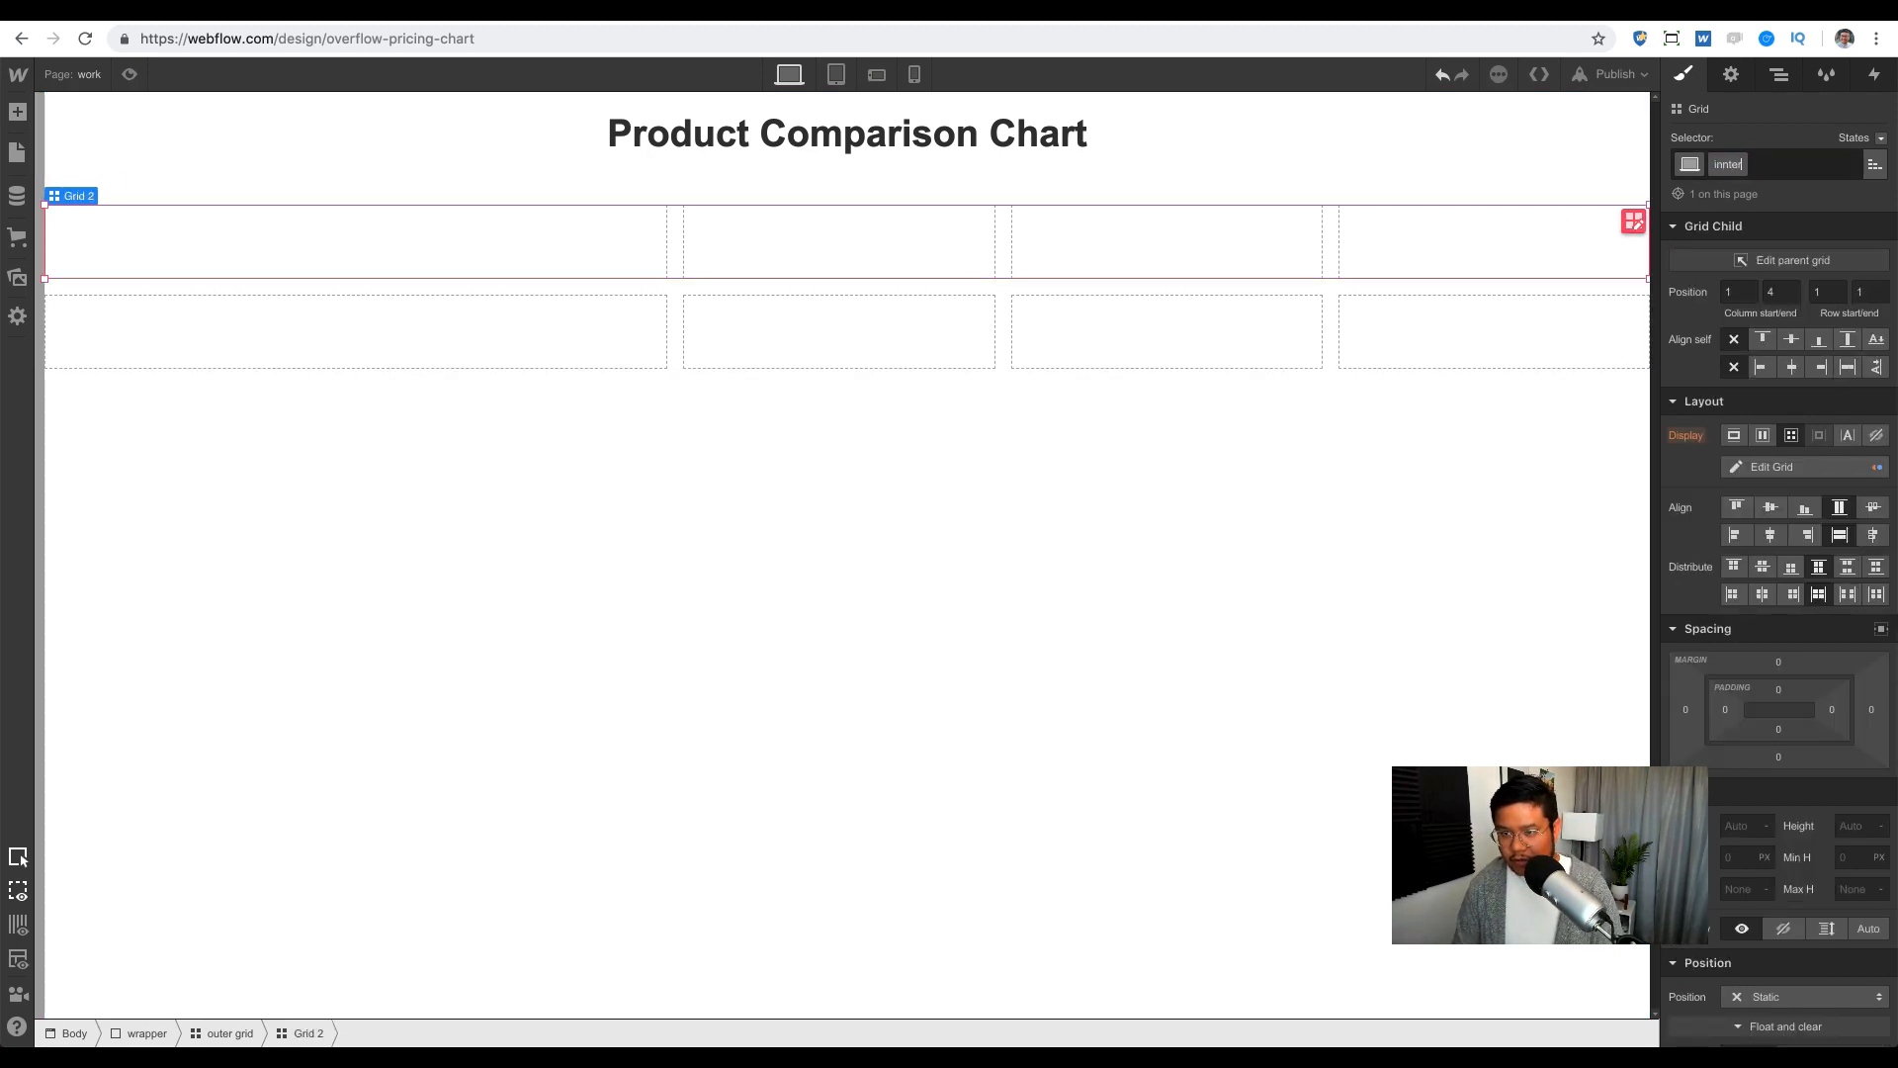
key("BackSpace")
key("BackSpace")
type("er g")
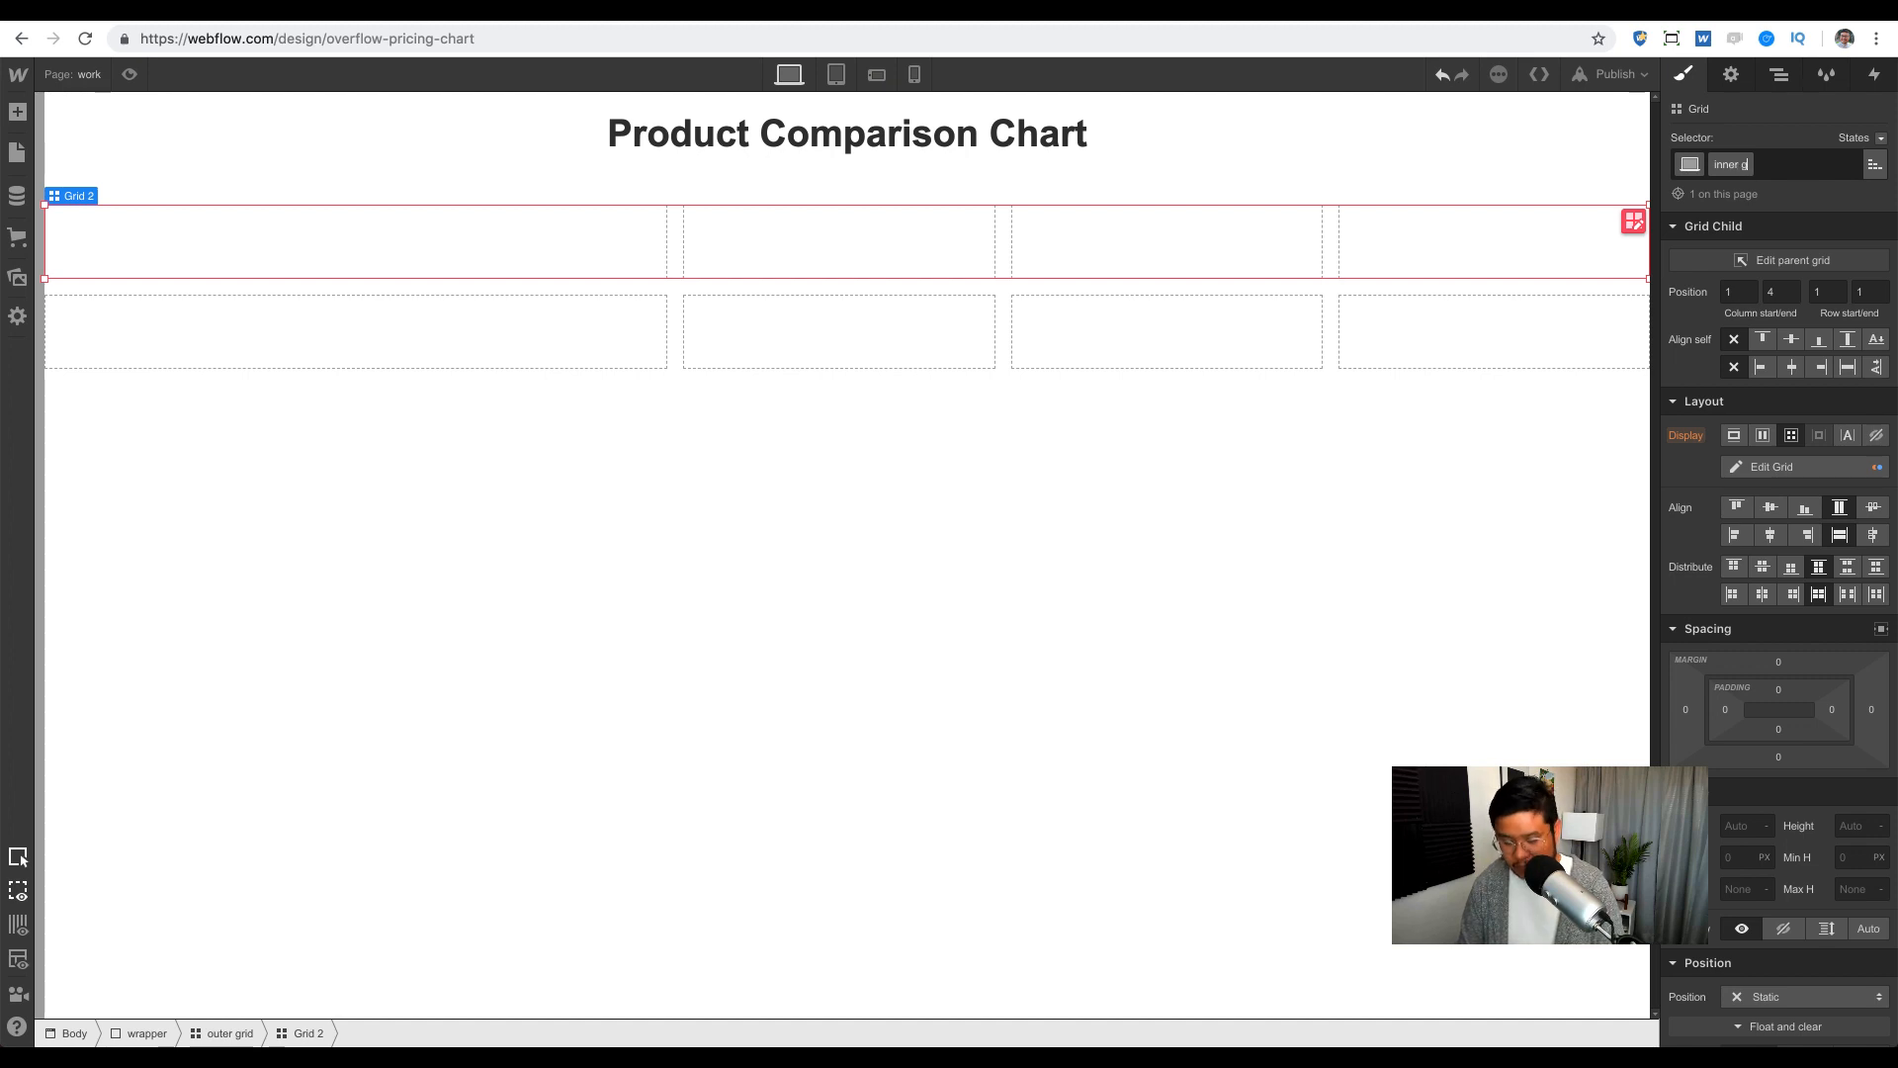
type("rid")
key("Return")
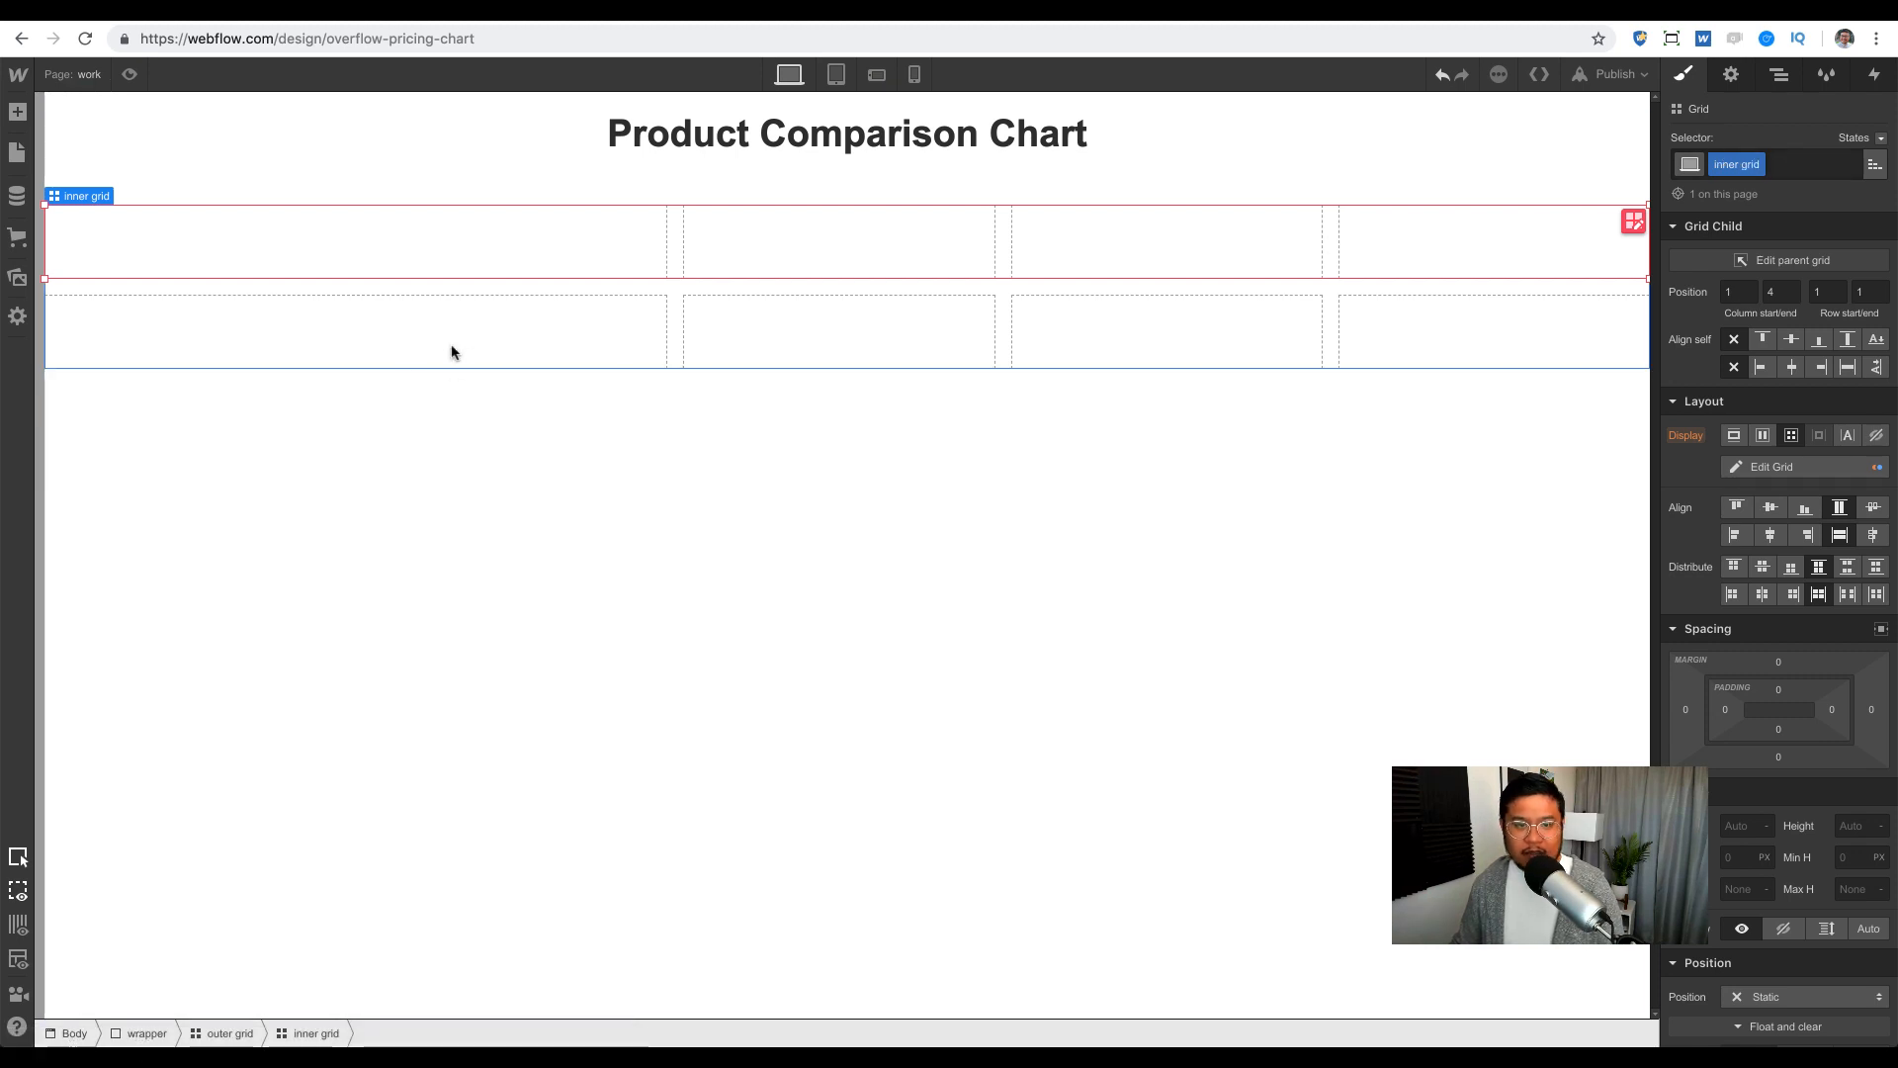
Step: Add a 'header row' combo class to the inner grid with a 5px solid border
left_click(1788, 169)
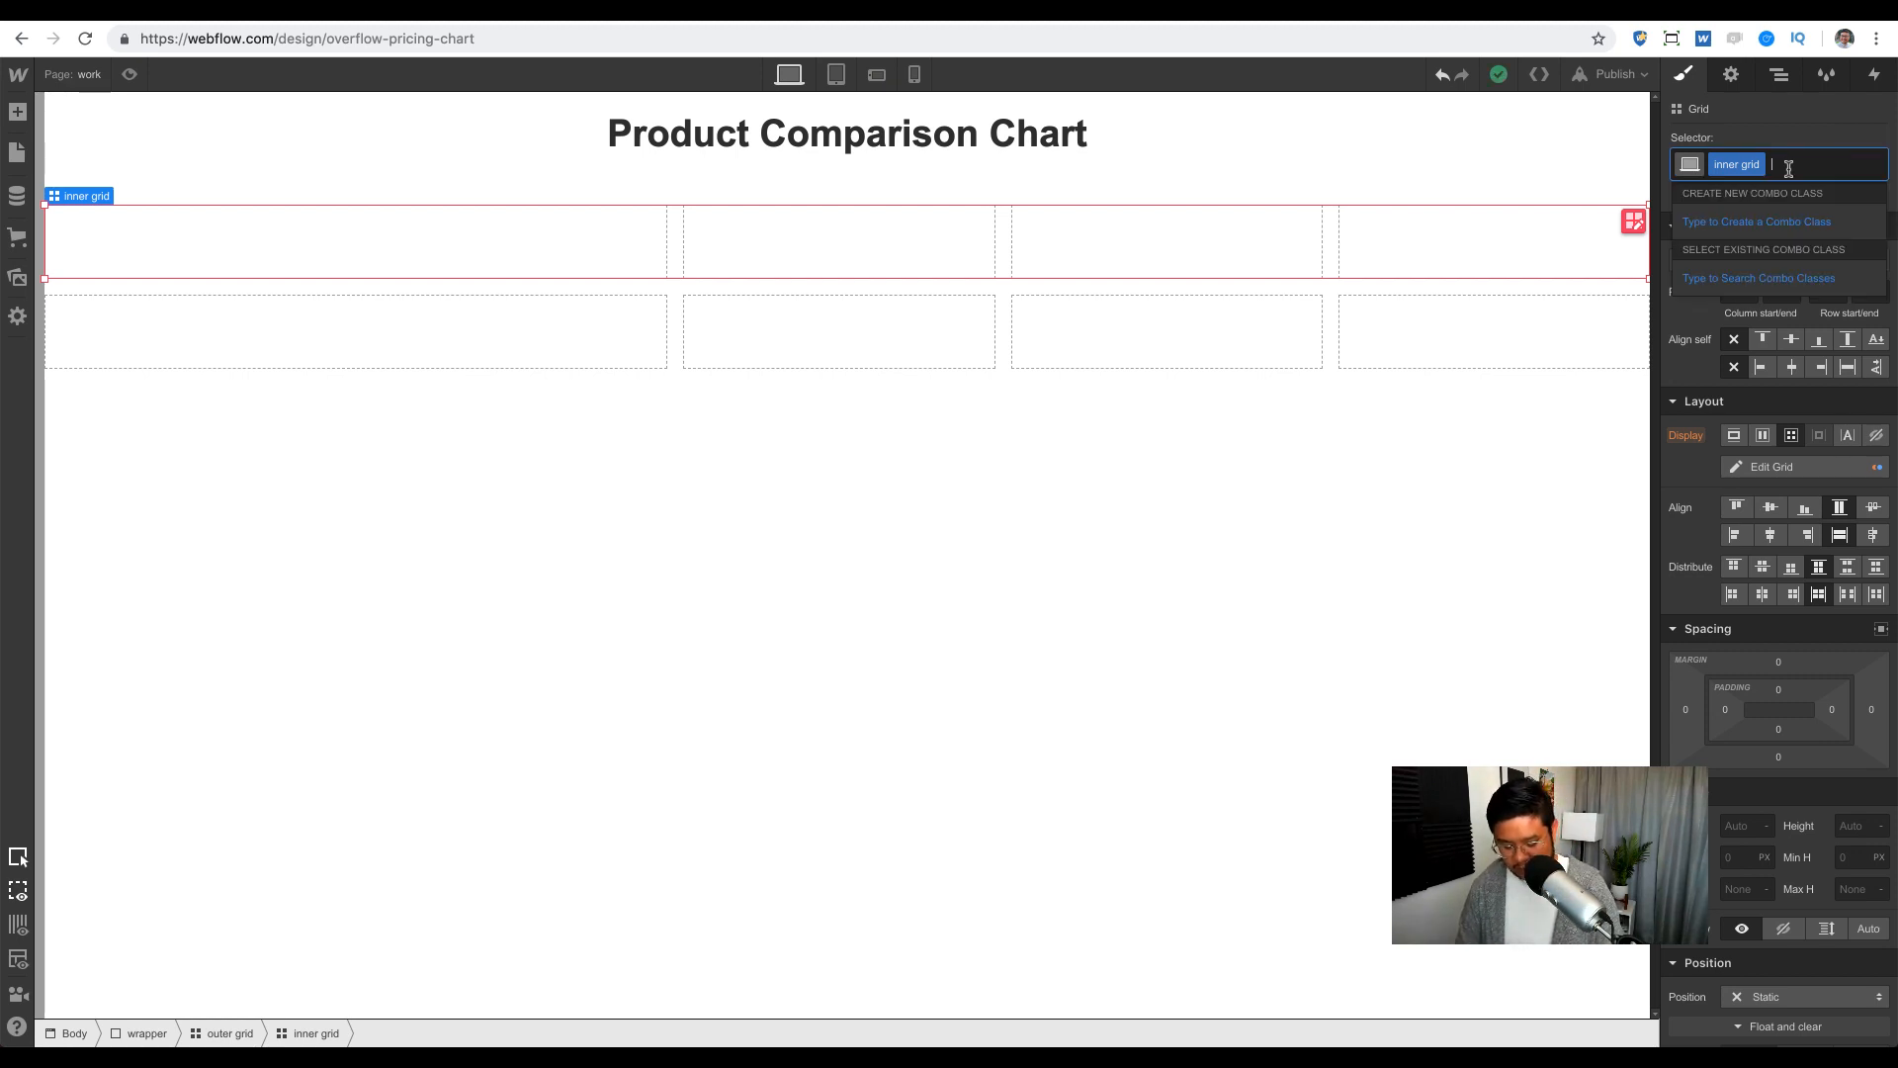
type("header row")
key("Return")
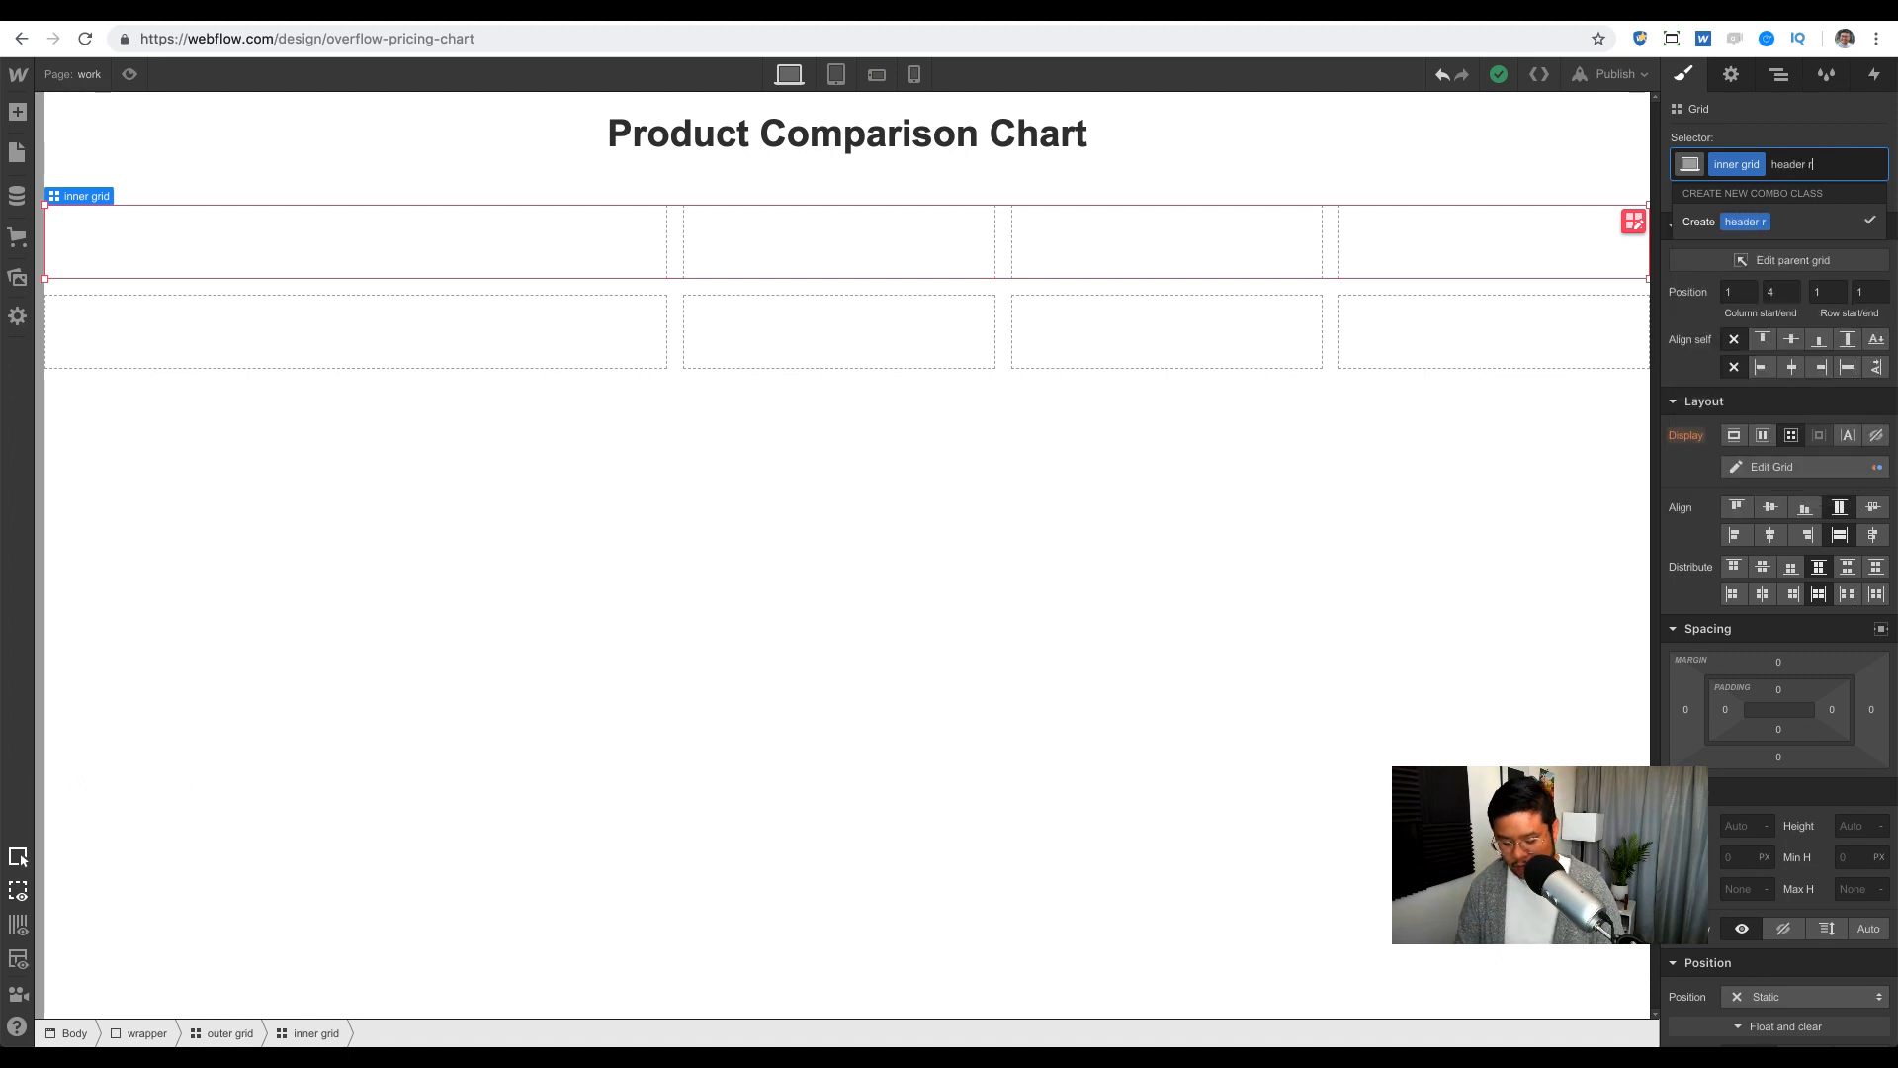
scroll(1785, 495, "down", 10)
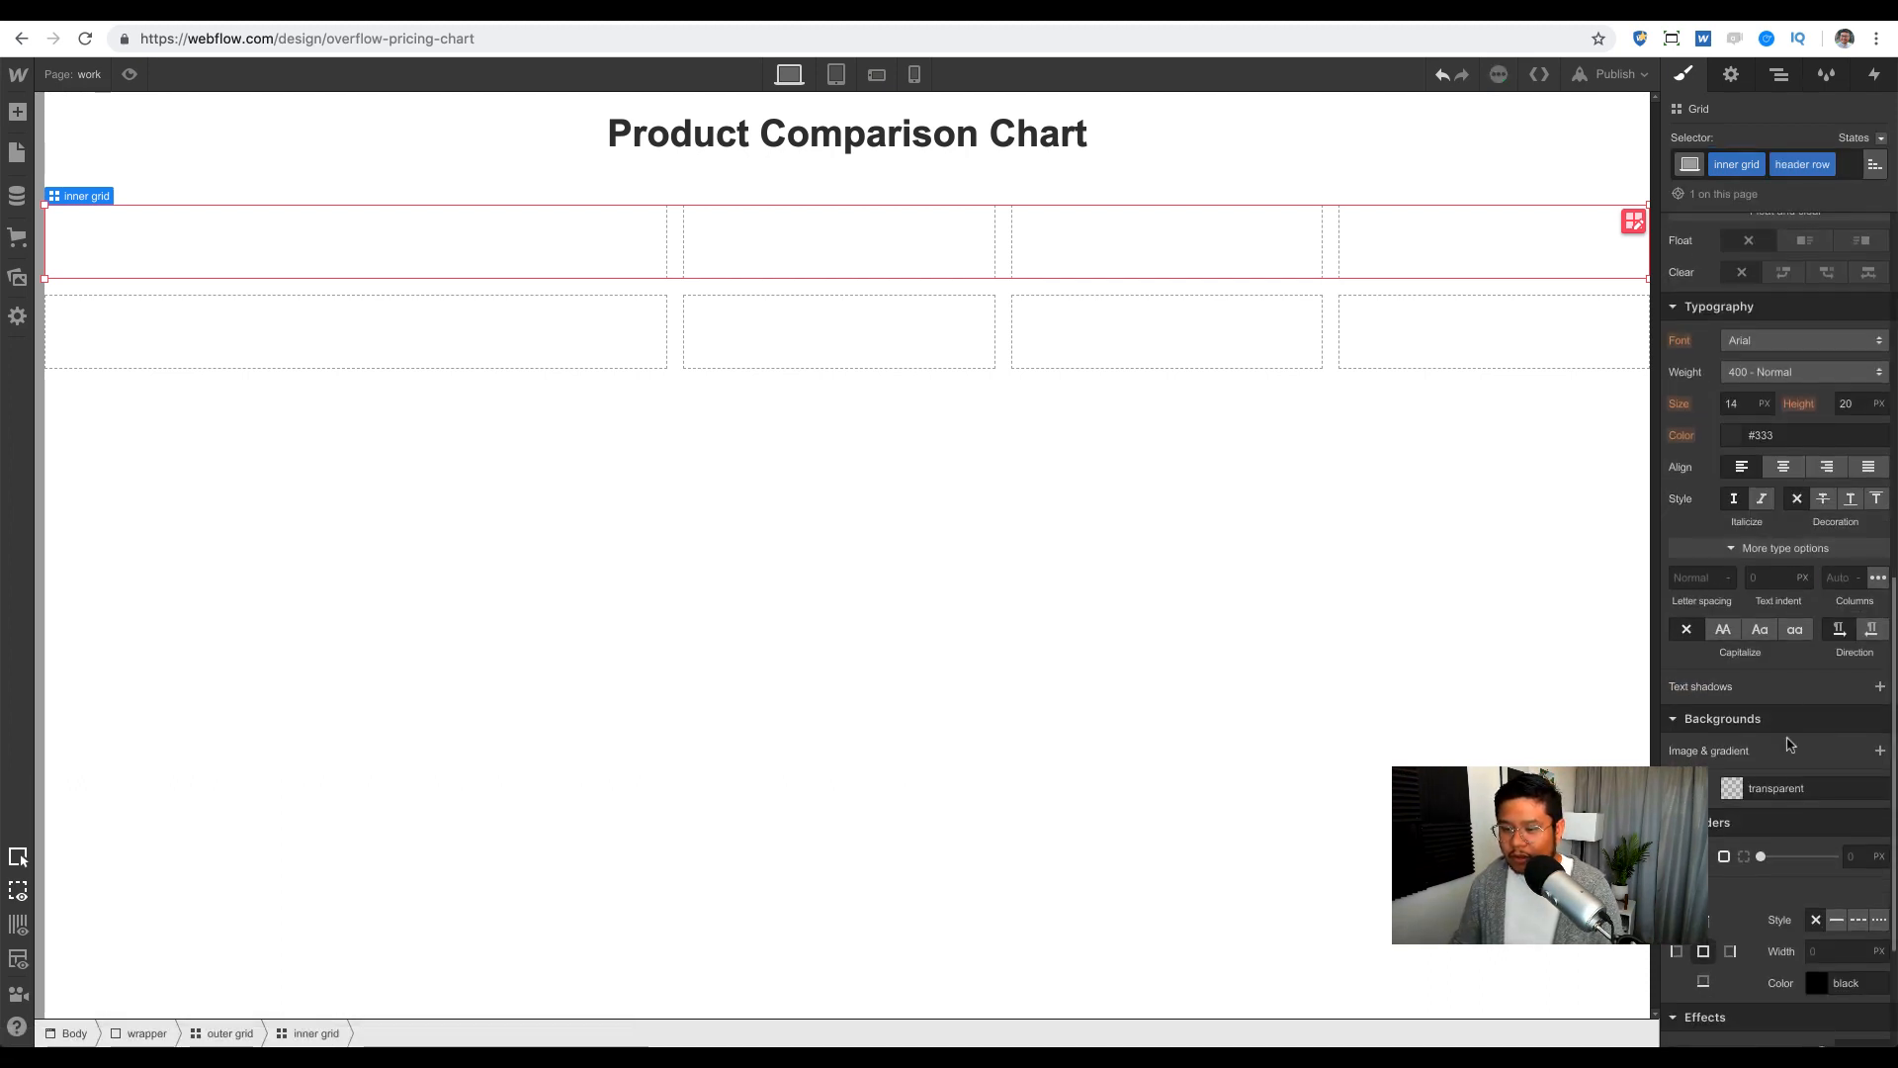
left_click(1837, 766)
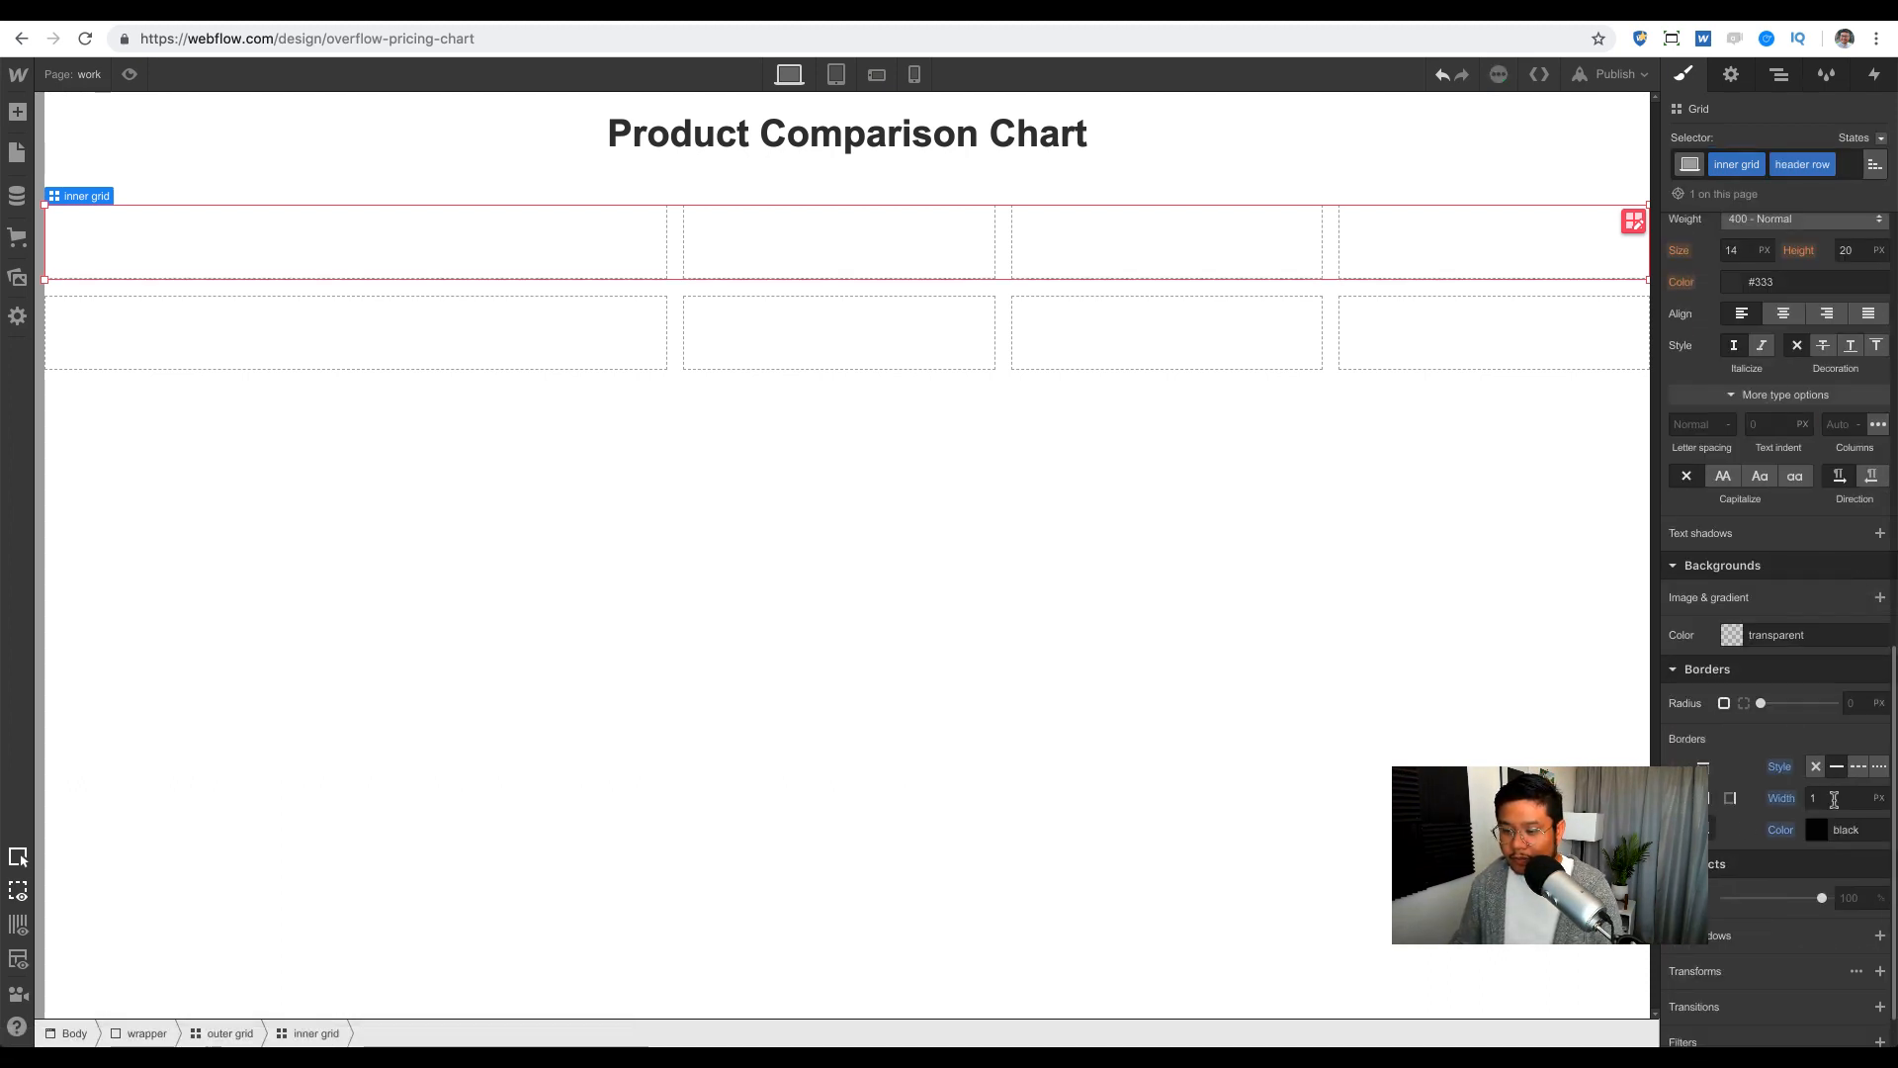
left_click(1835, 799)
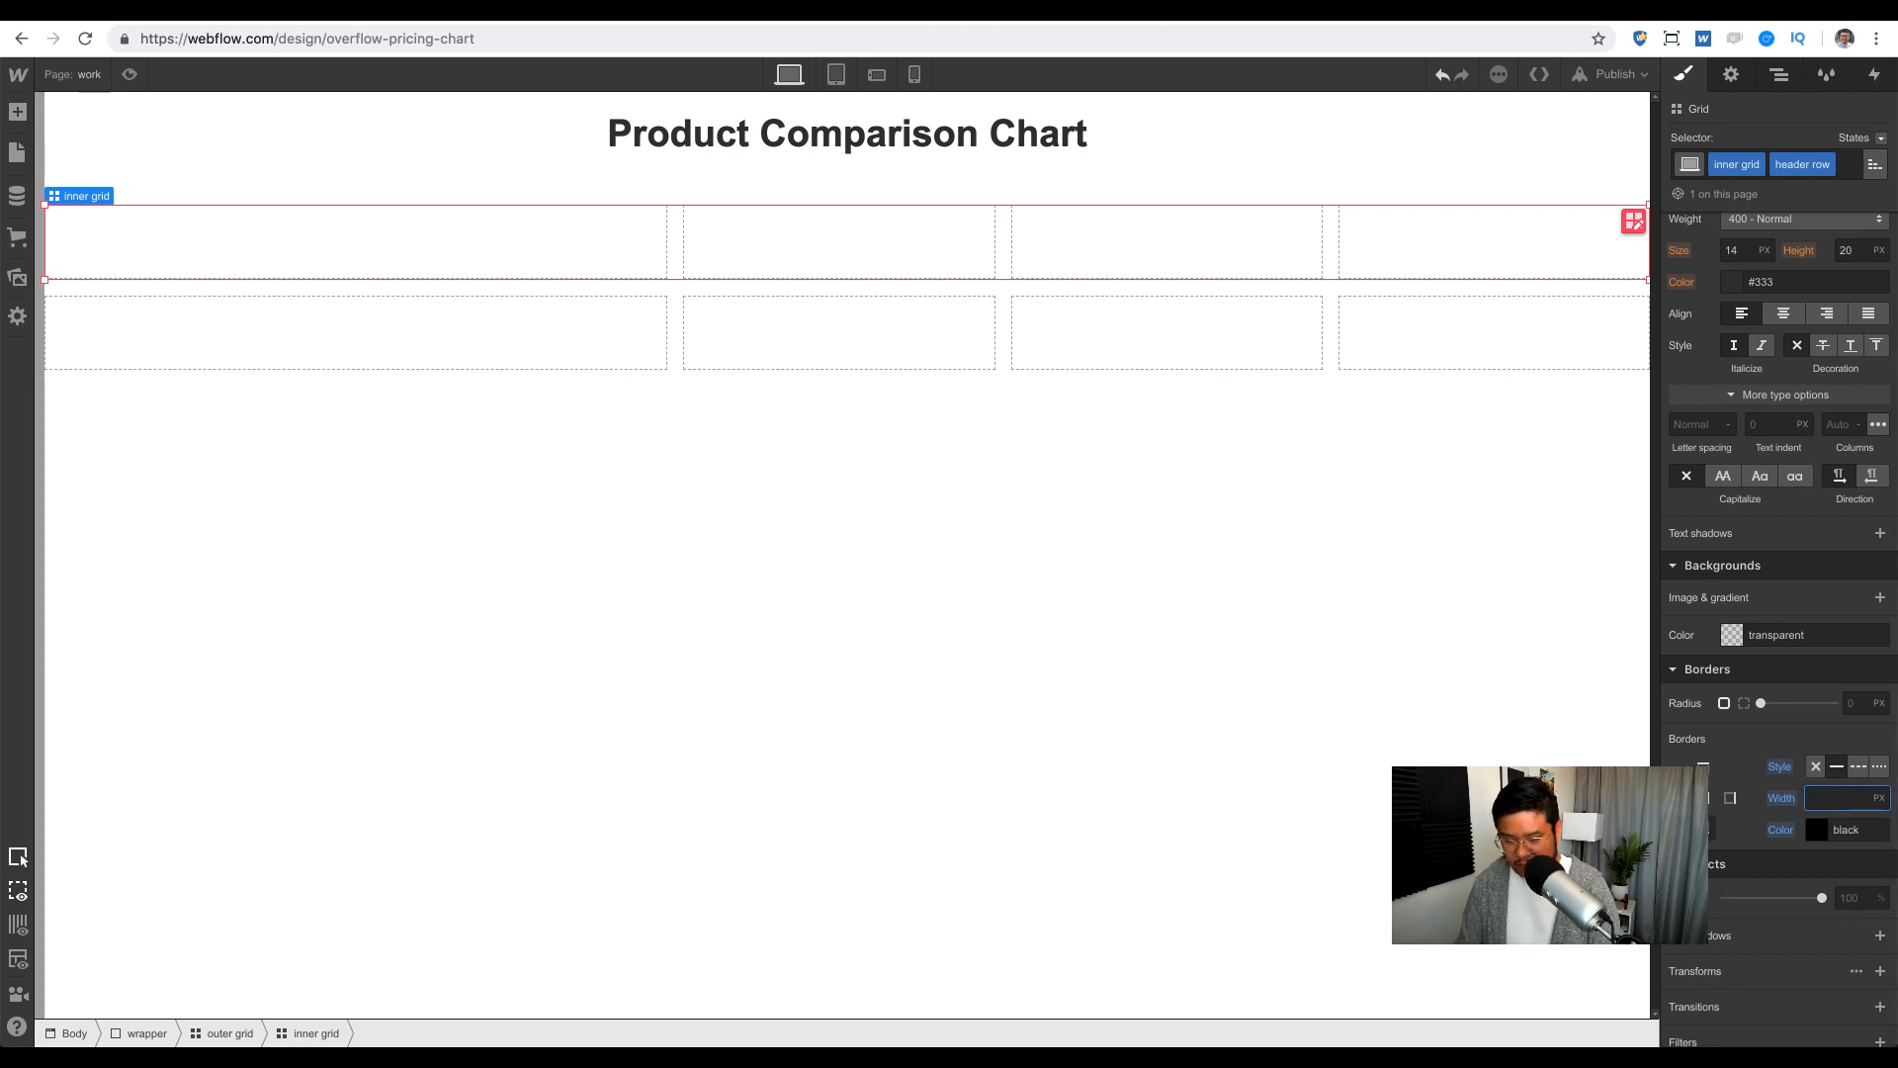
type("5")
Step: Colour the header row border light blue #76a8ff and preview the page
left_click(1816, 830)
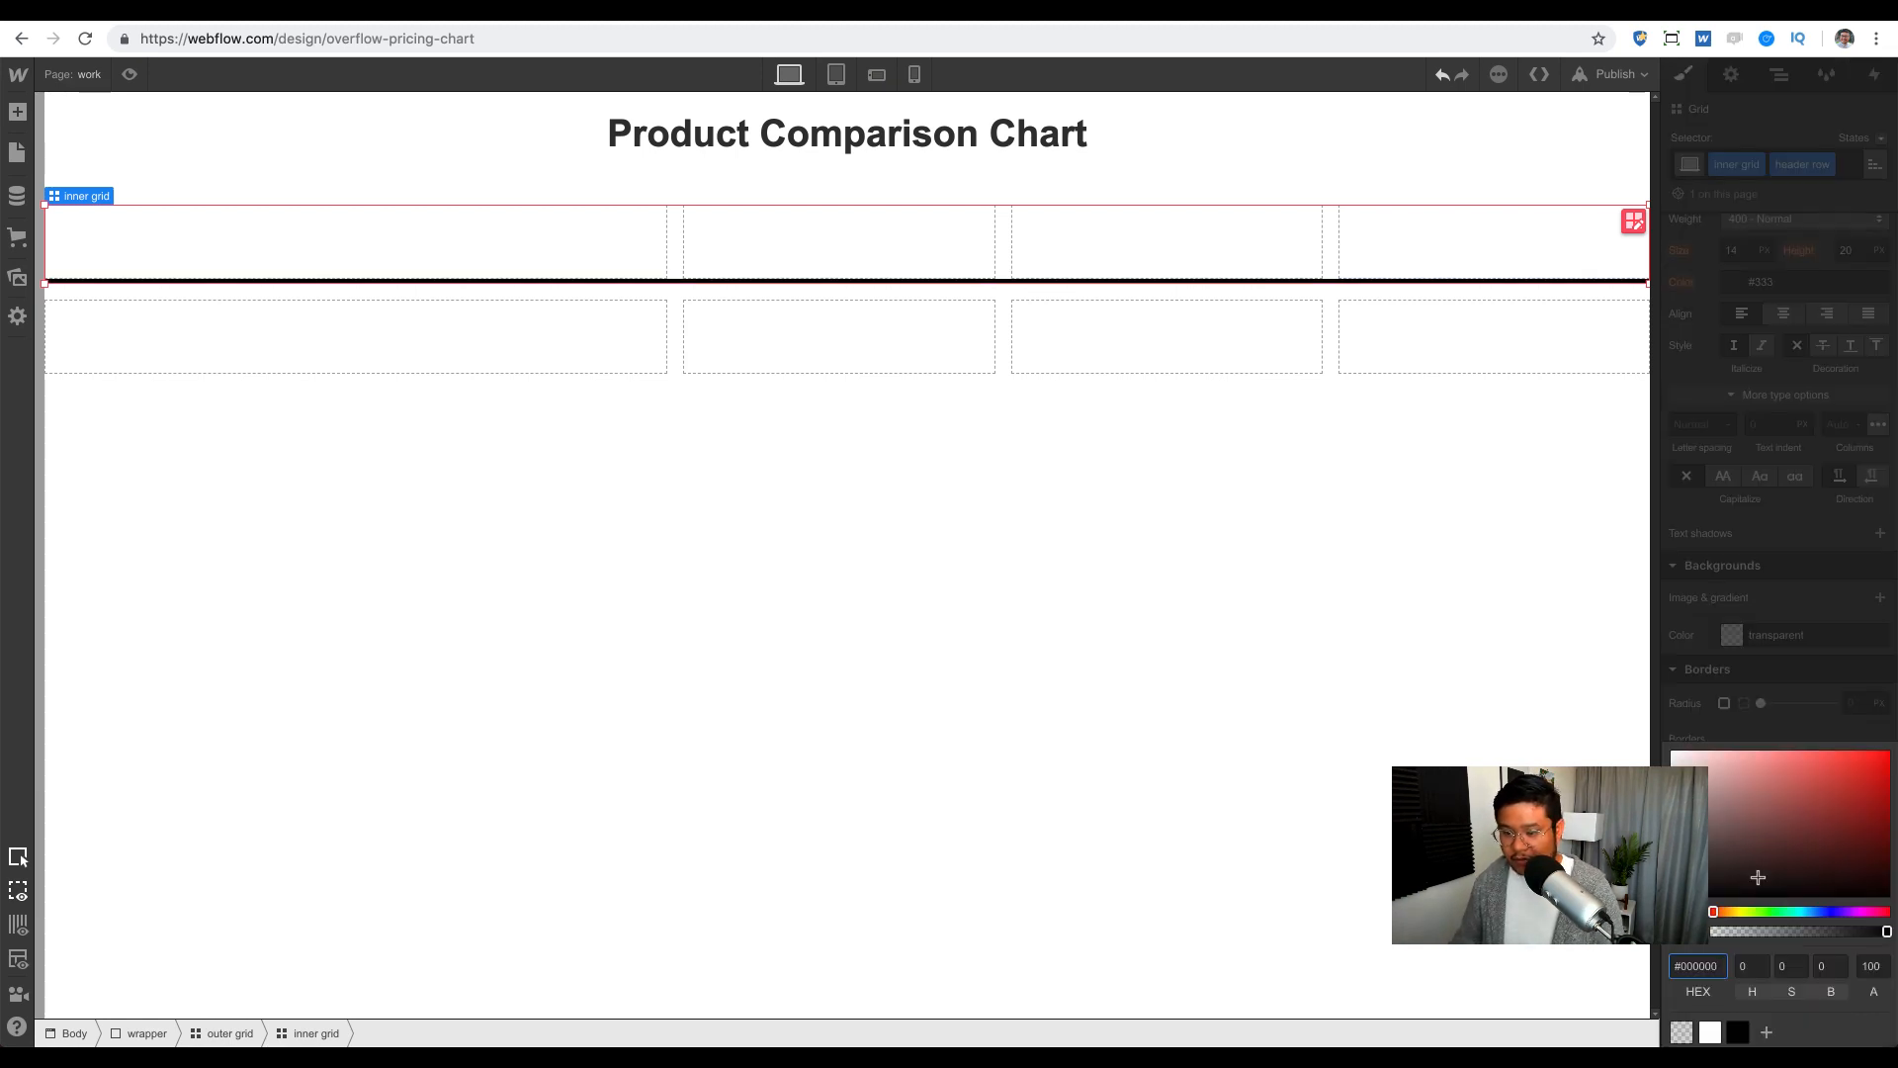
left_click_drag(1785, 910, 1819, 911)
left_click_drag(1804, 760, 1787, 748)
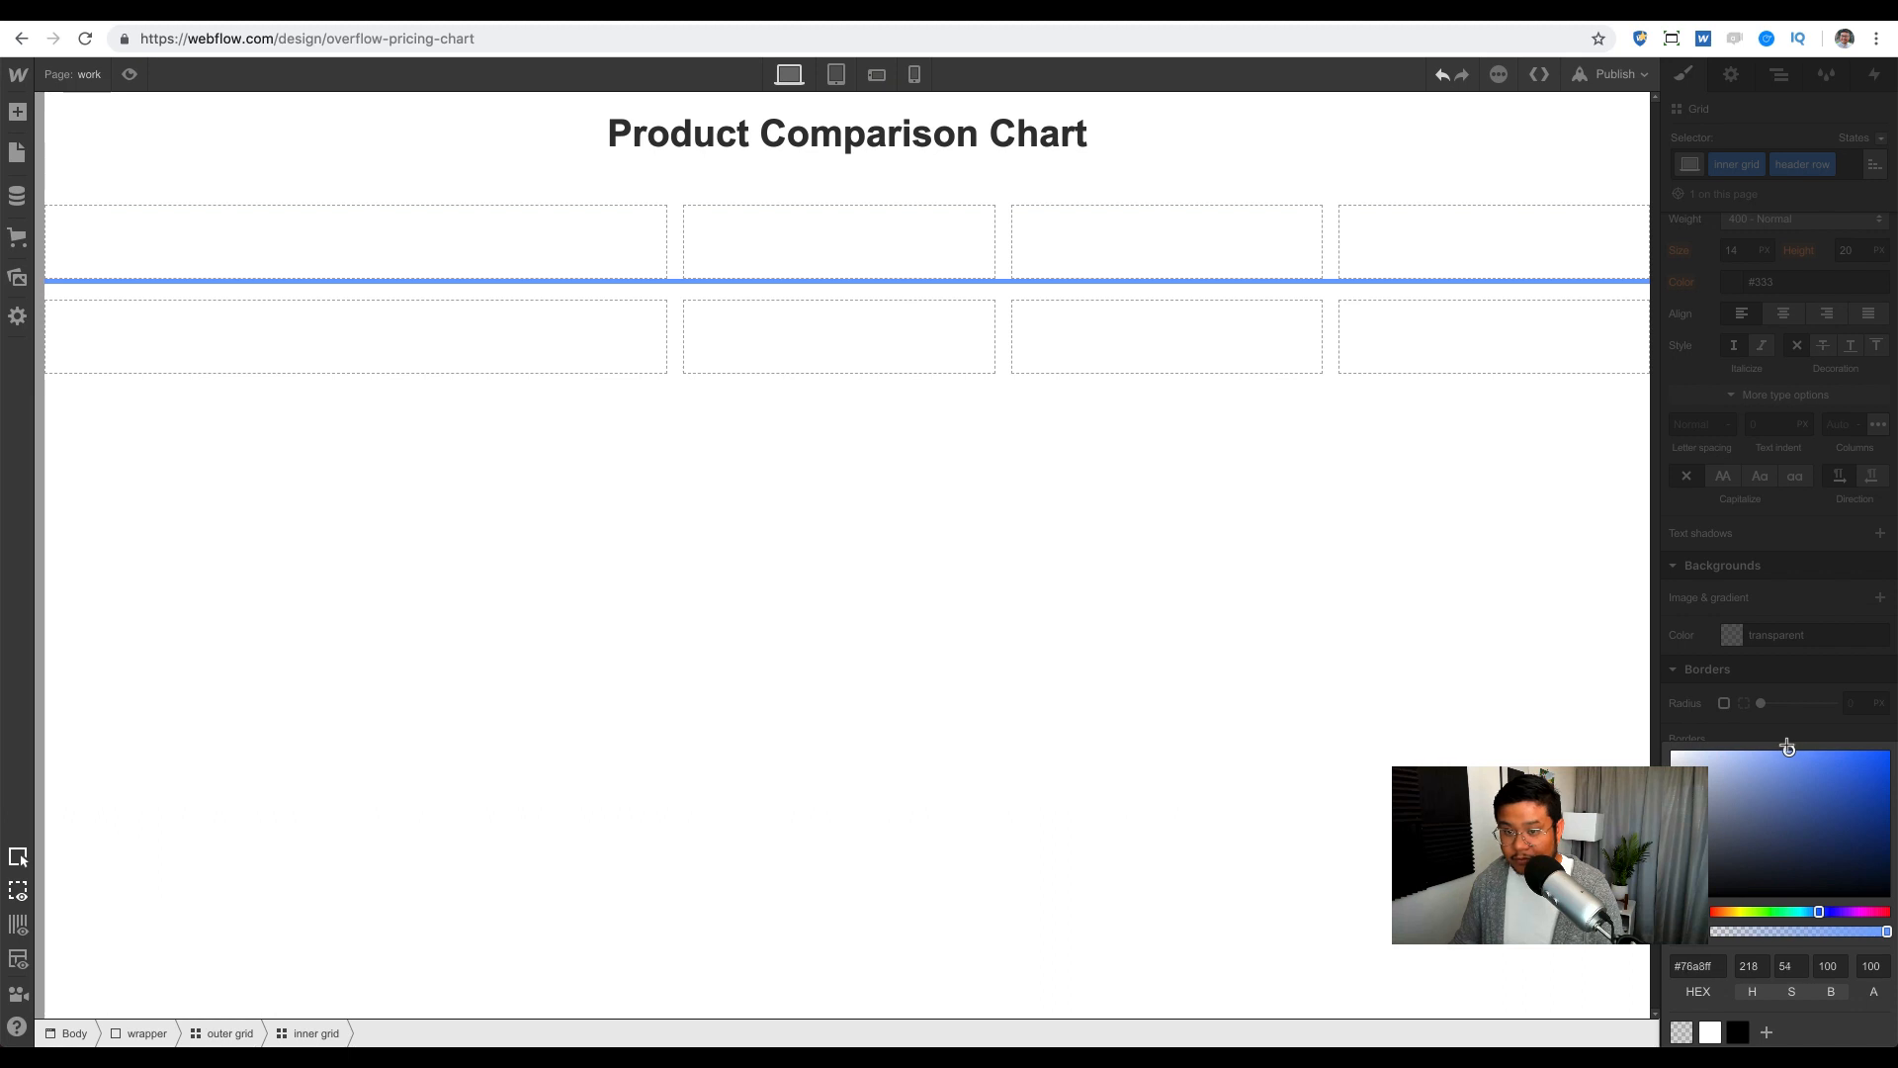
left_click(1183, 435)
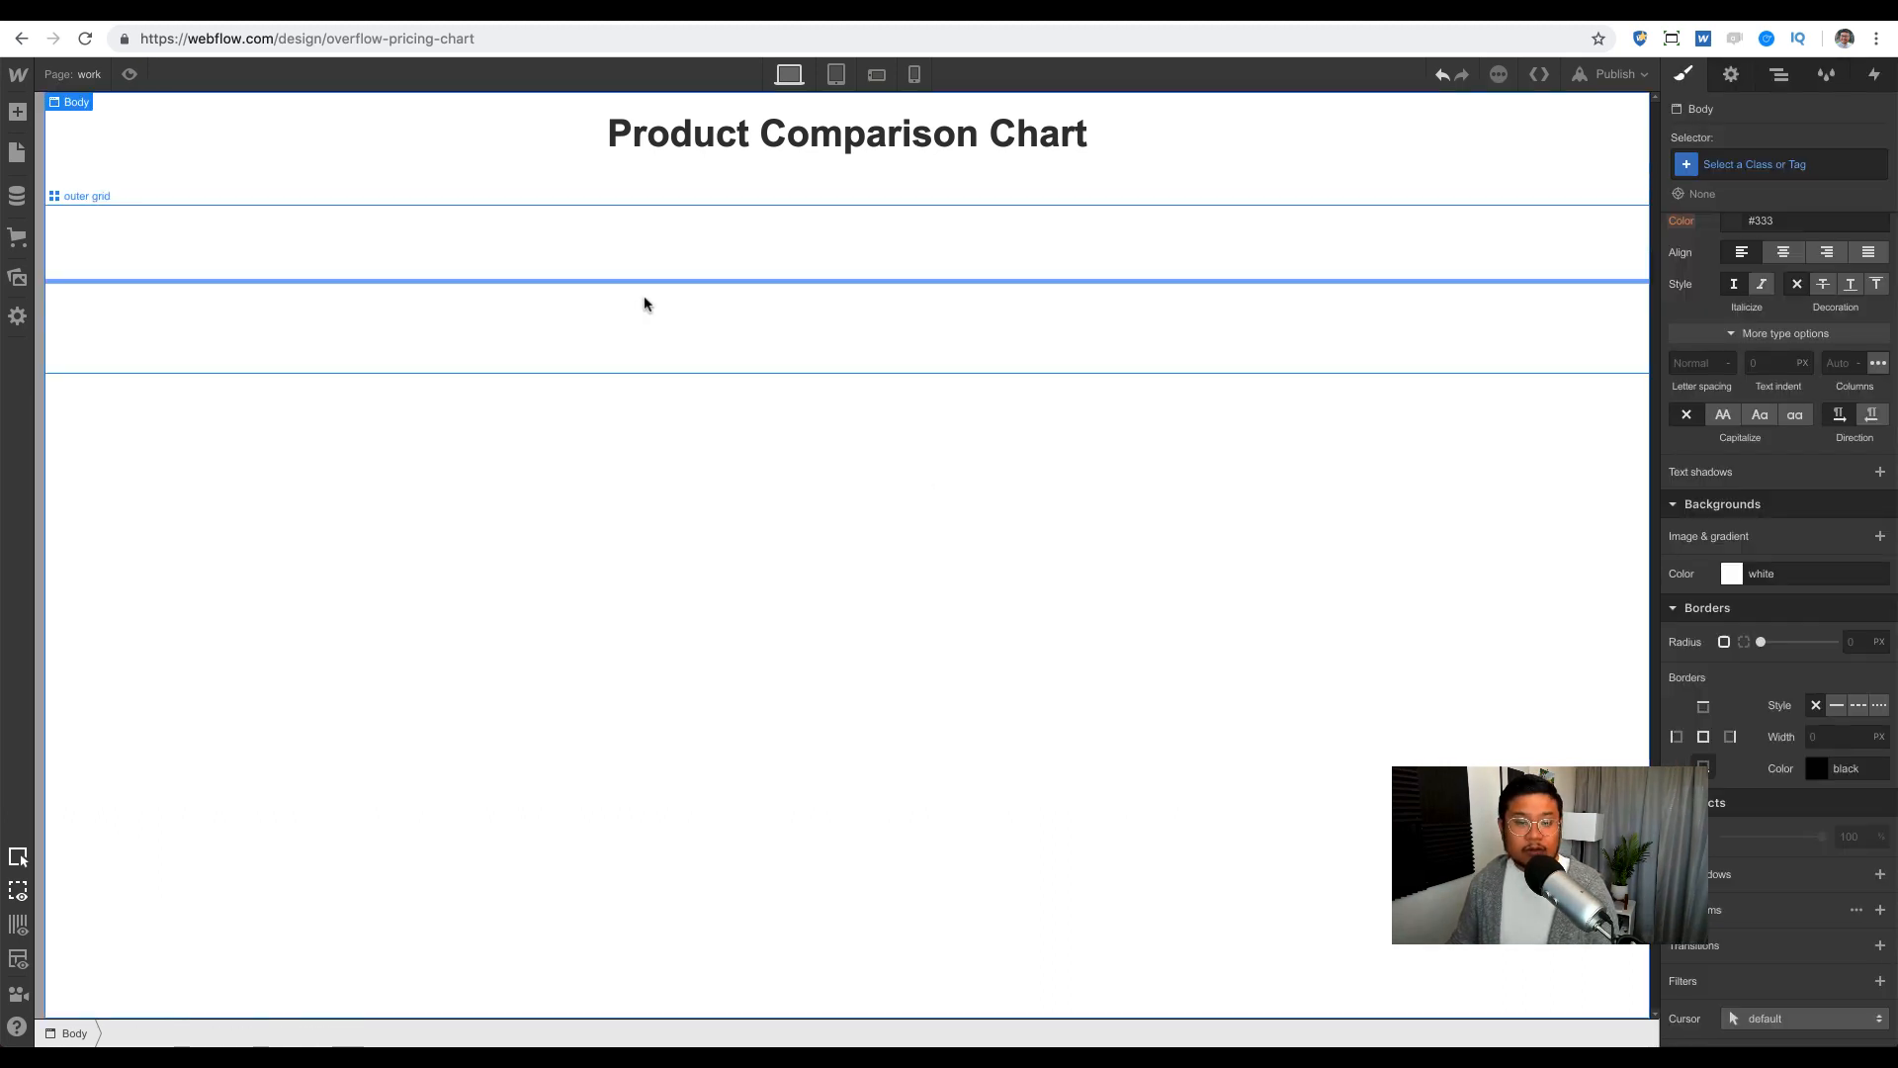
left_click(633, 267)
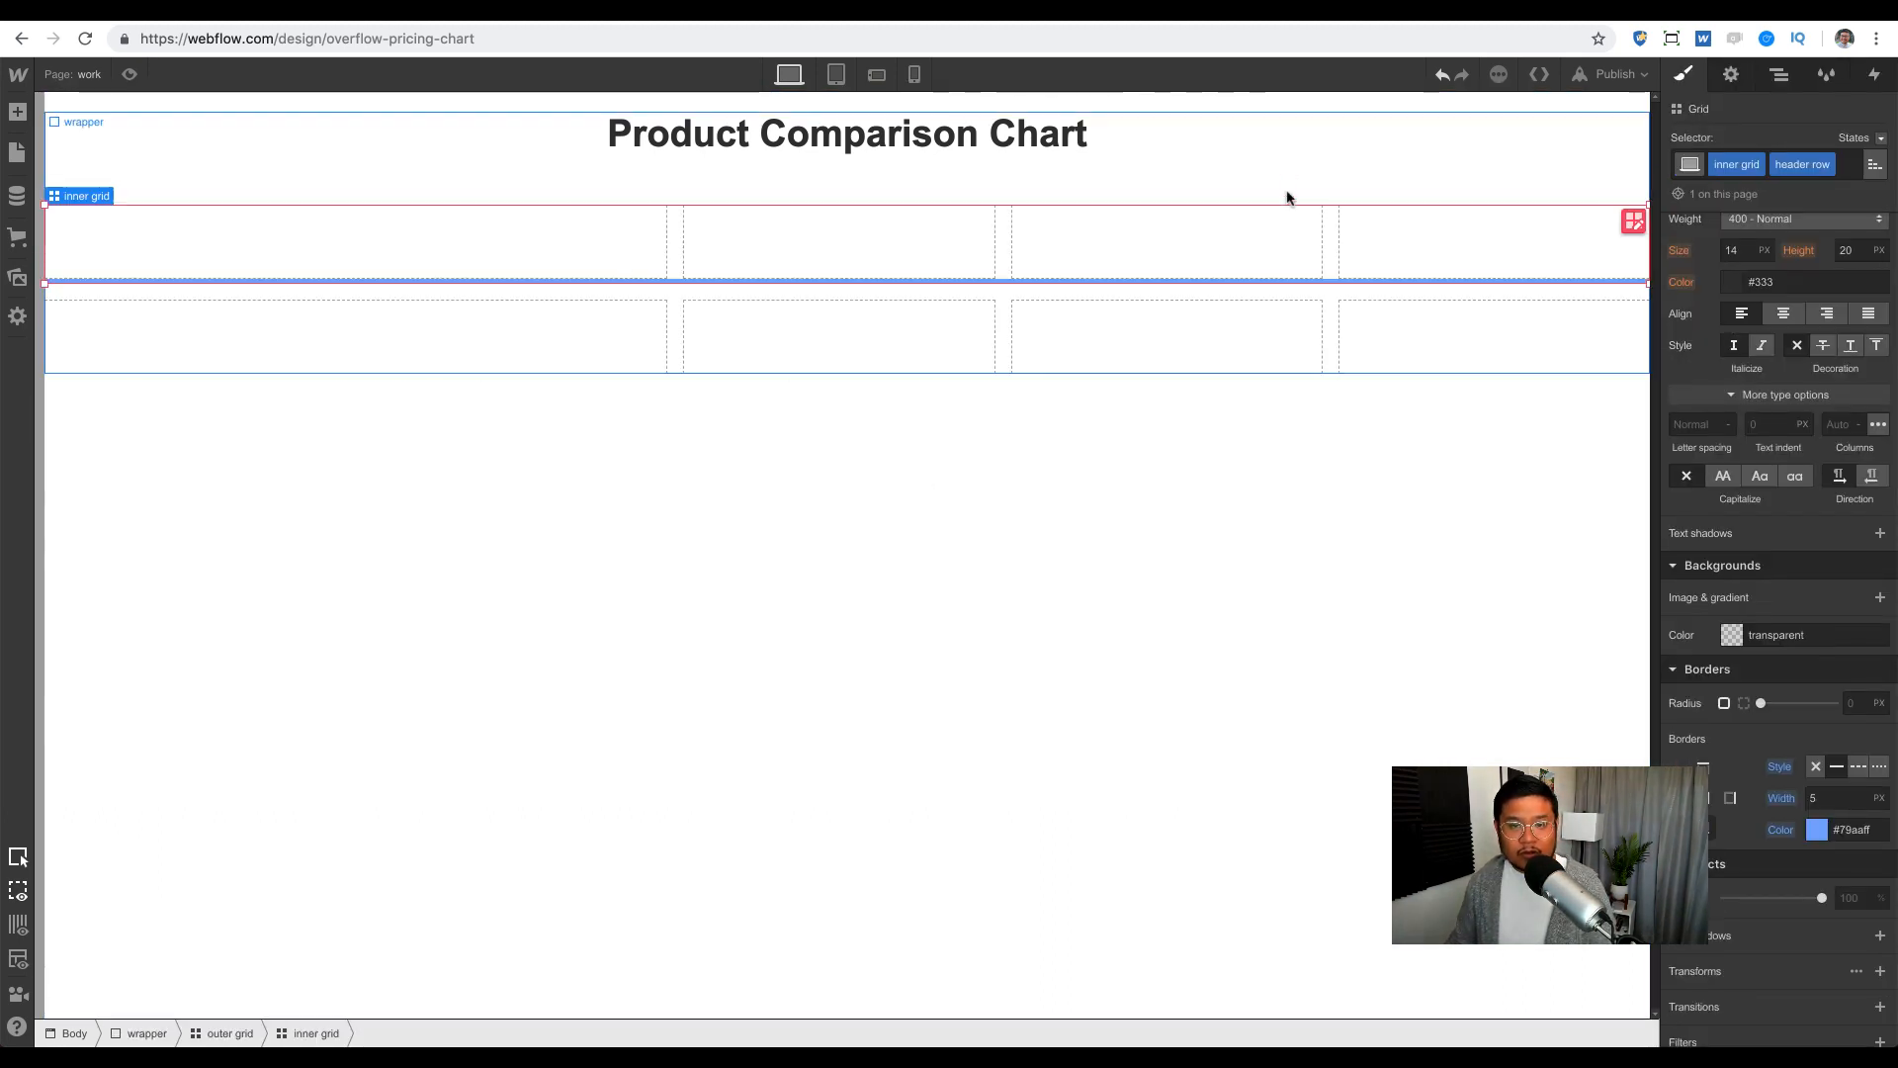
left_click(129, 74)
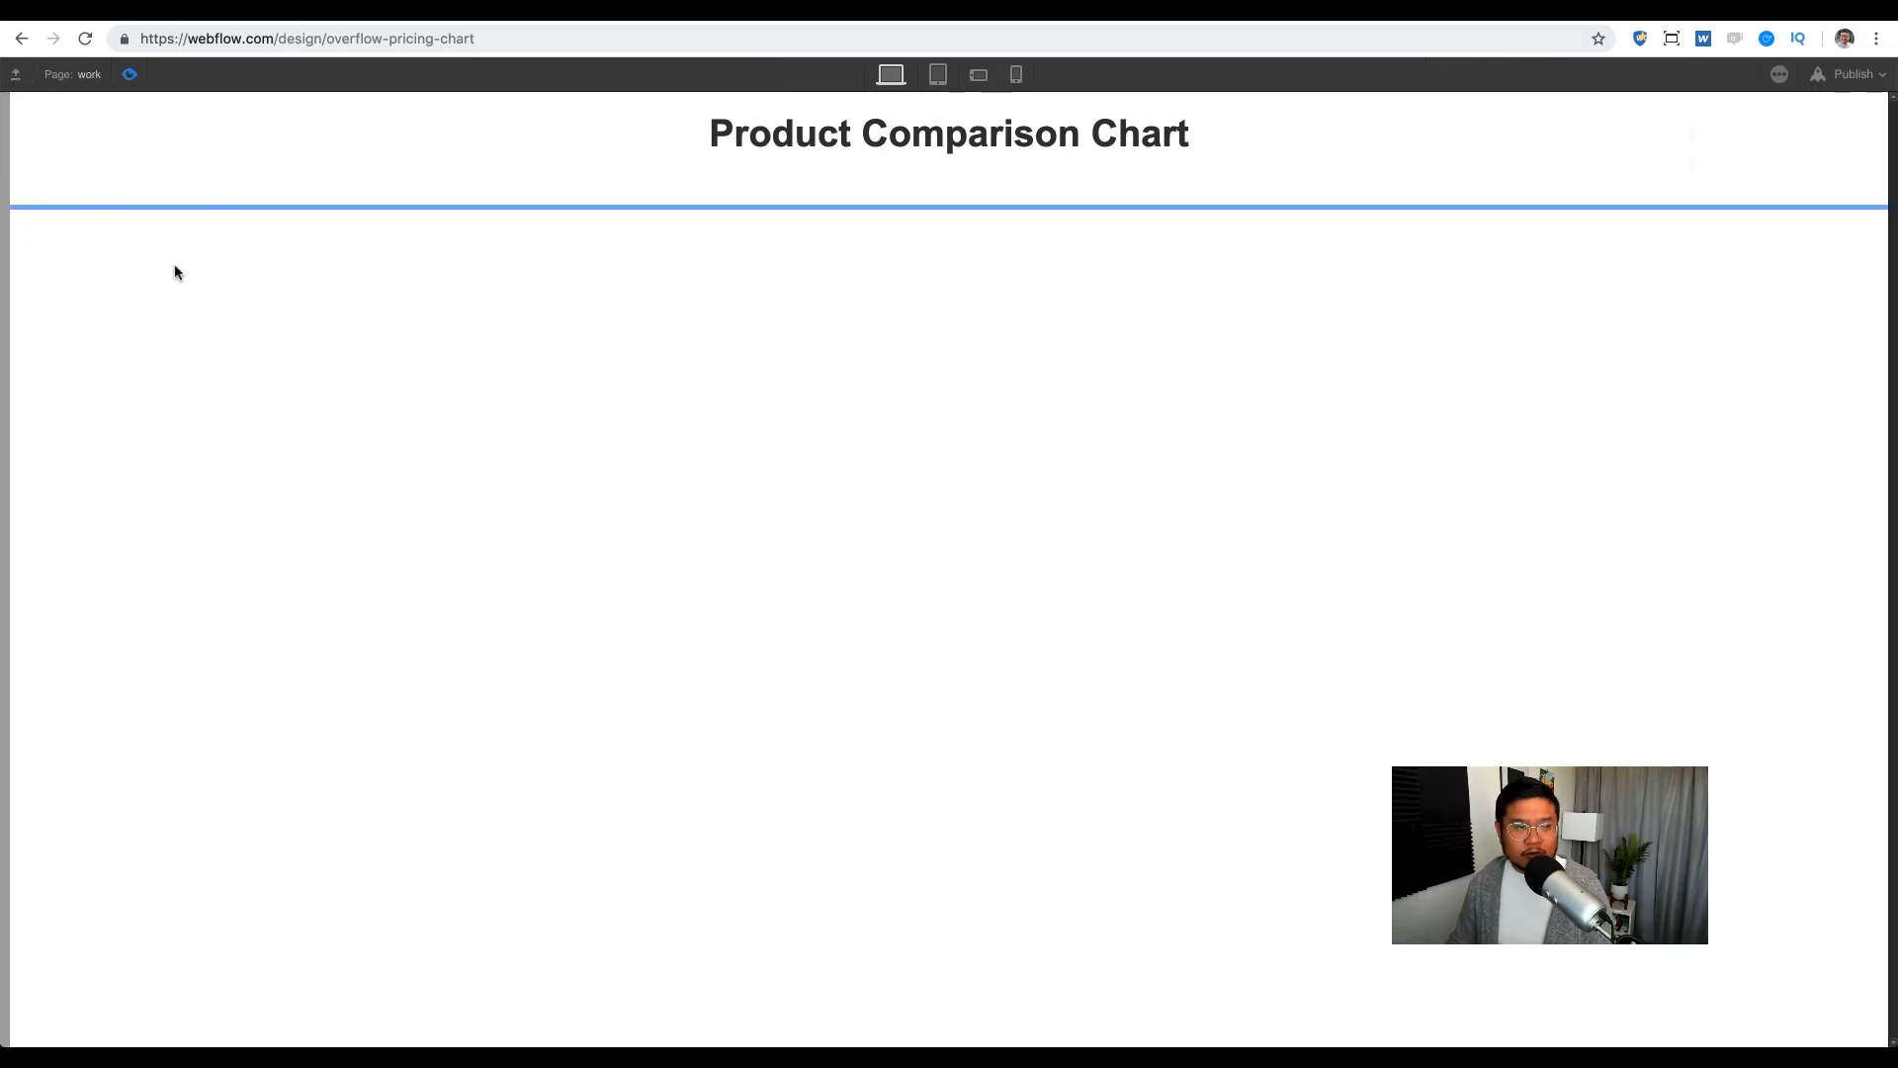
Step: Exit preview and give the wrapper 12px padding on all sides
left_click(137, 77)
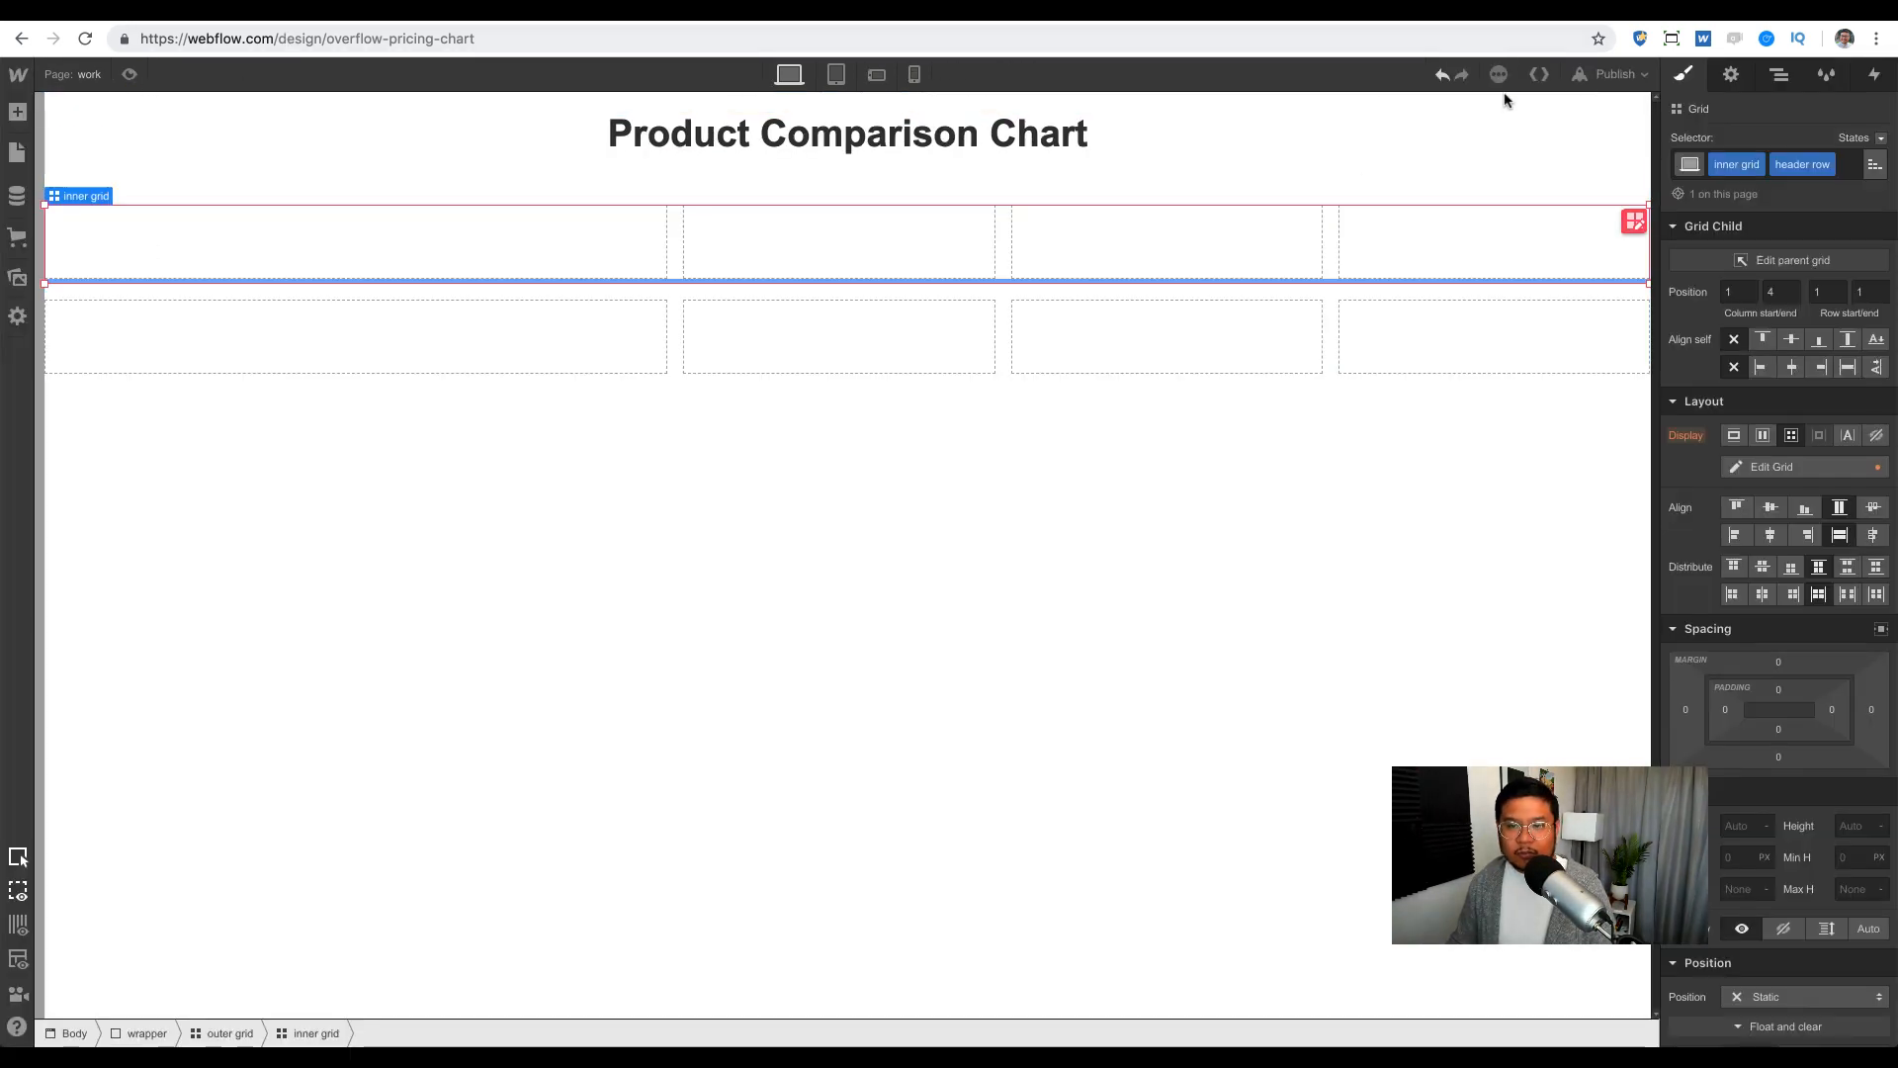
left_click(1779, 75)
left_click(1720, 161)
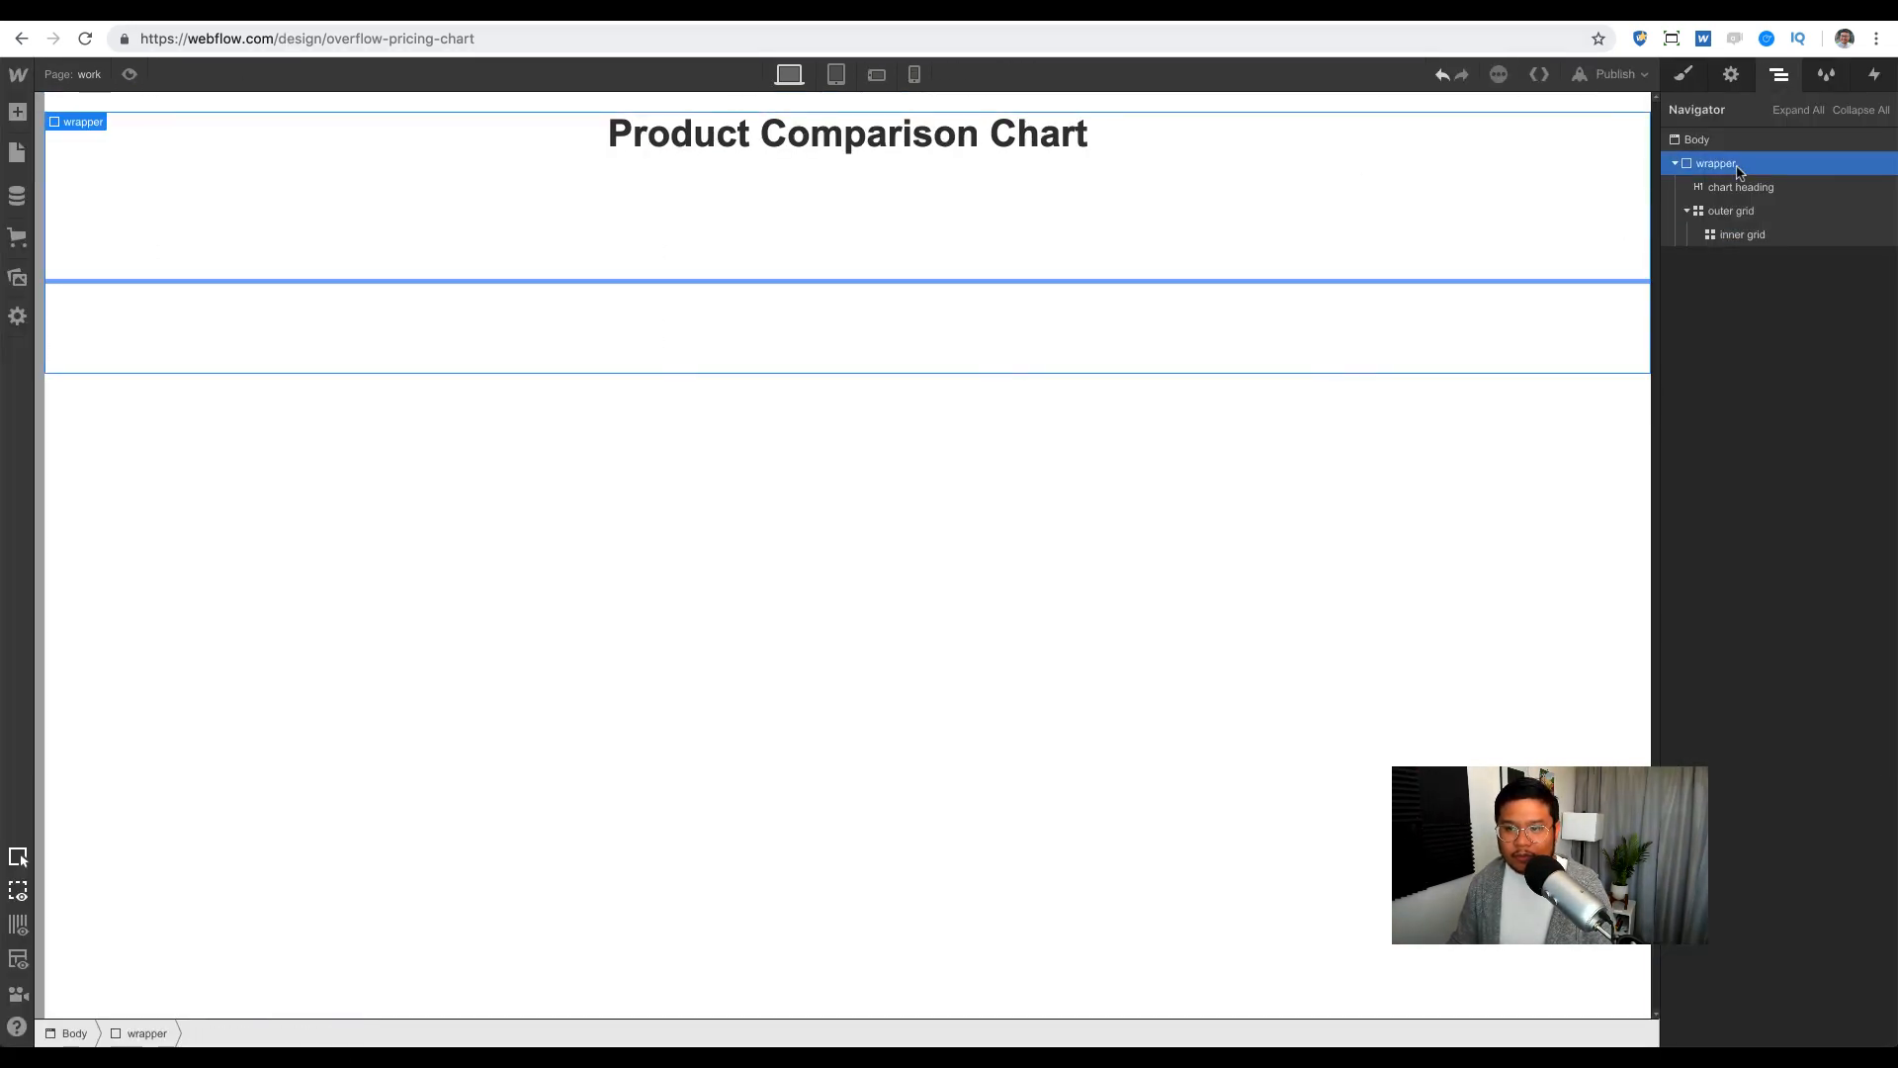
left_click(1684, 75)
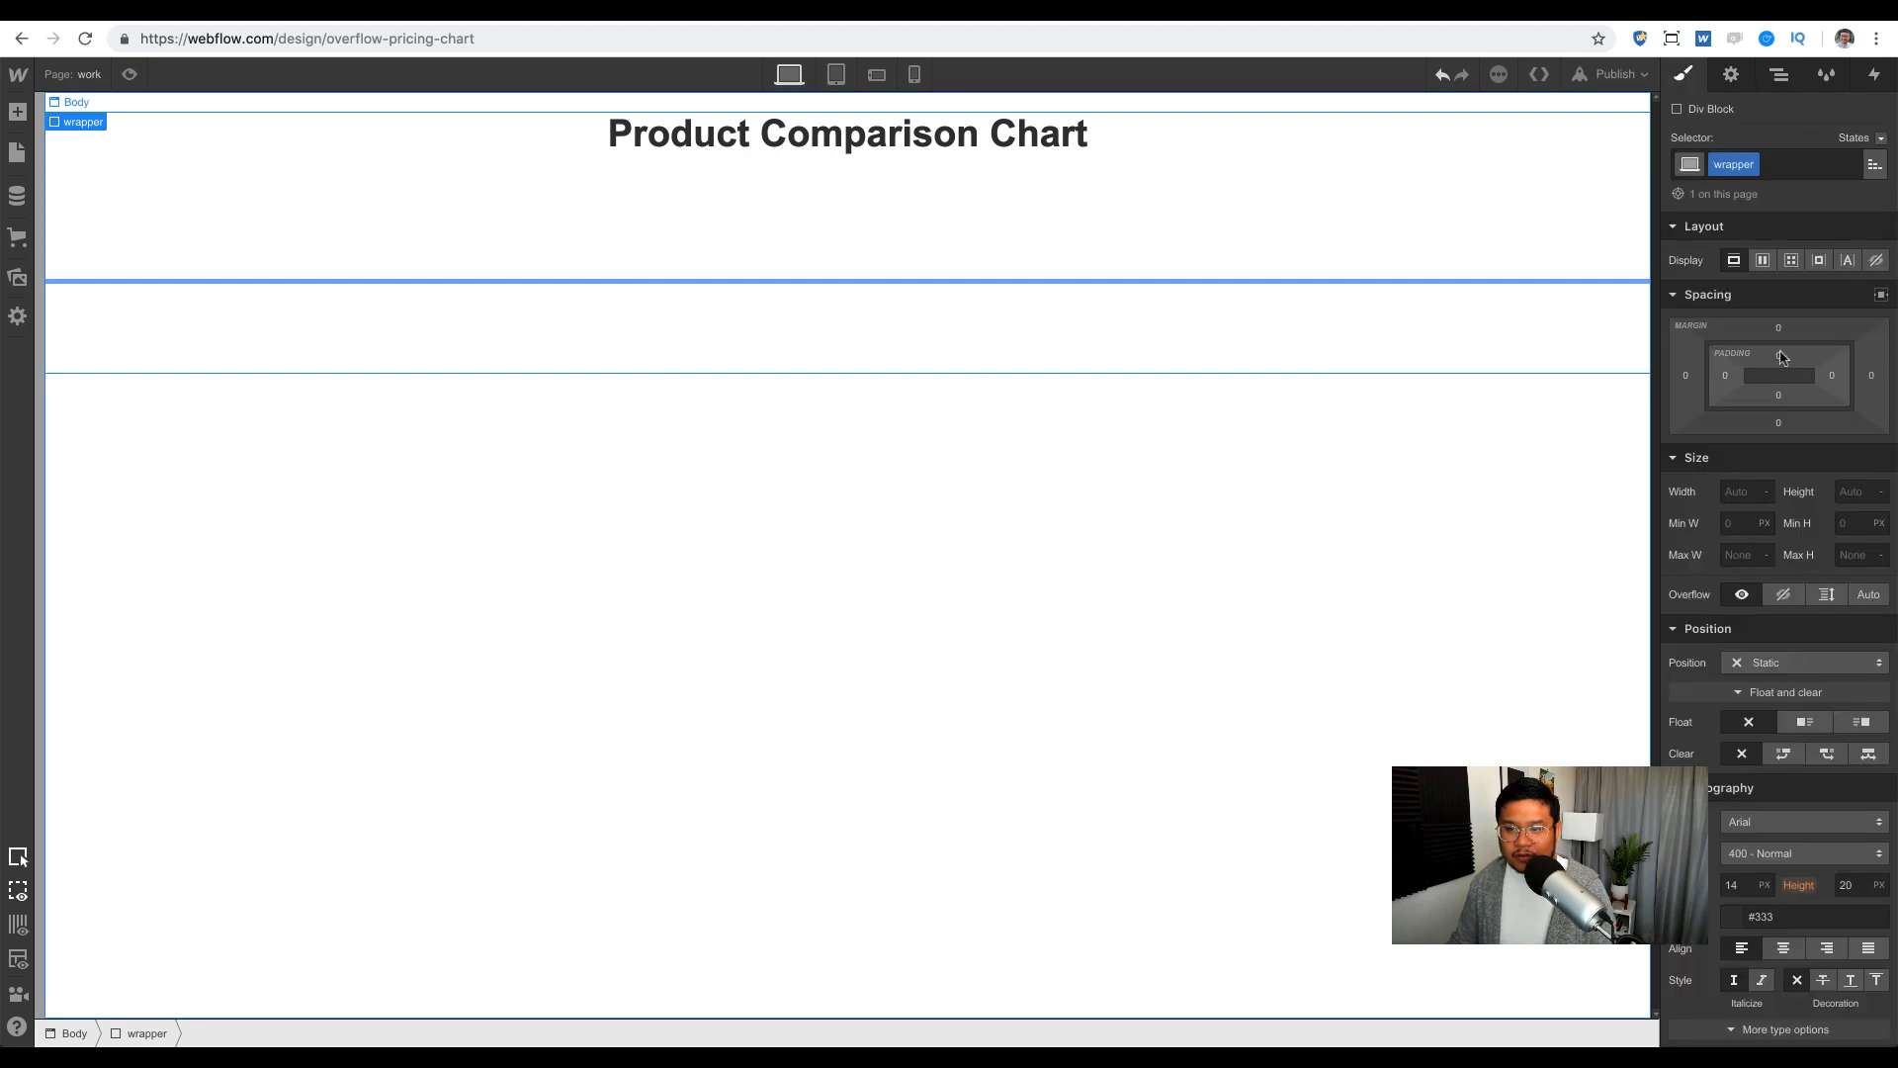
left_click_drag(1786, 358, 1792, 416)
left_click(613, 464)
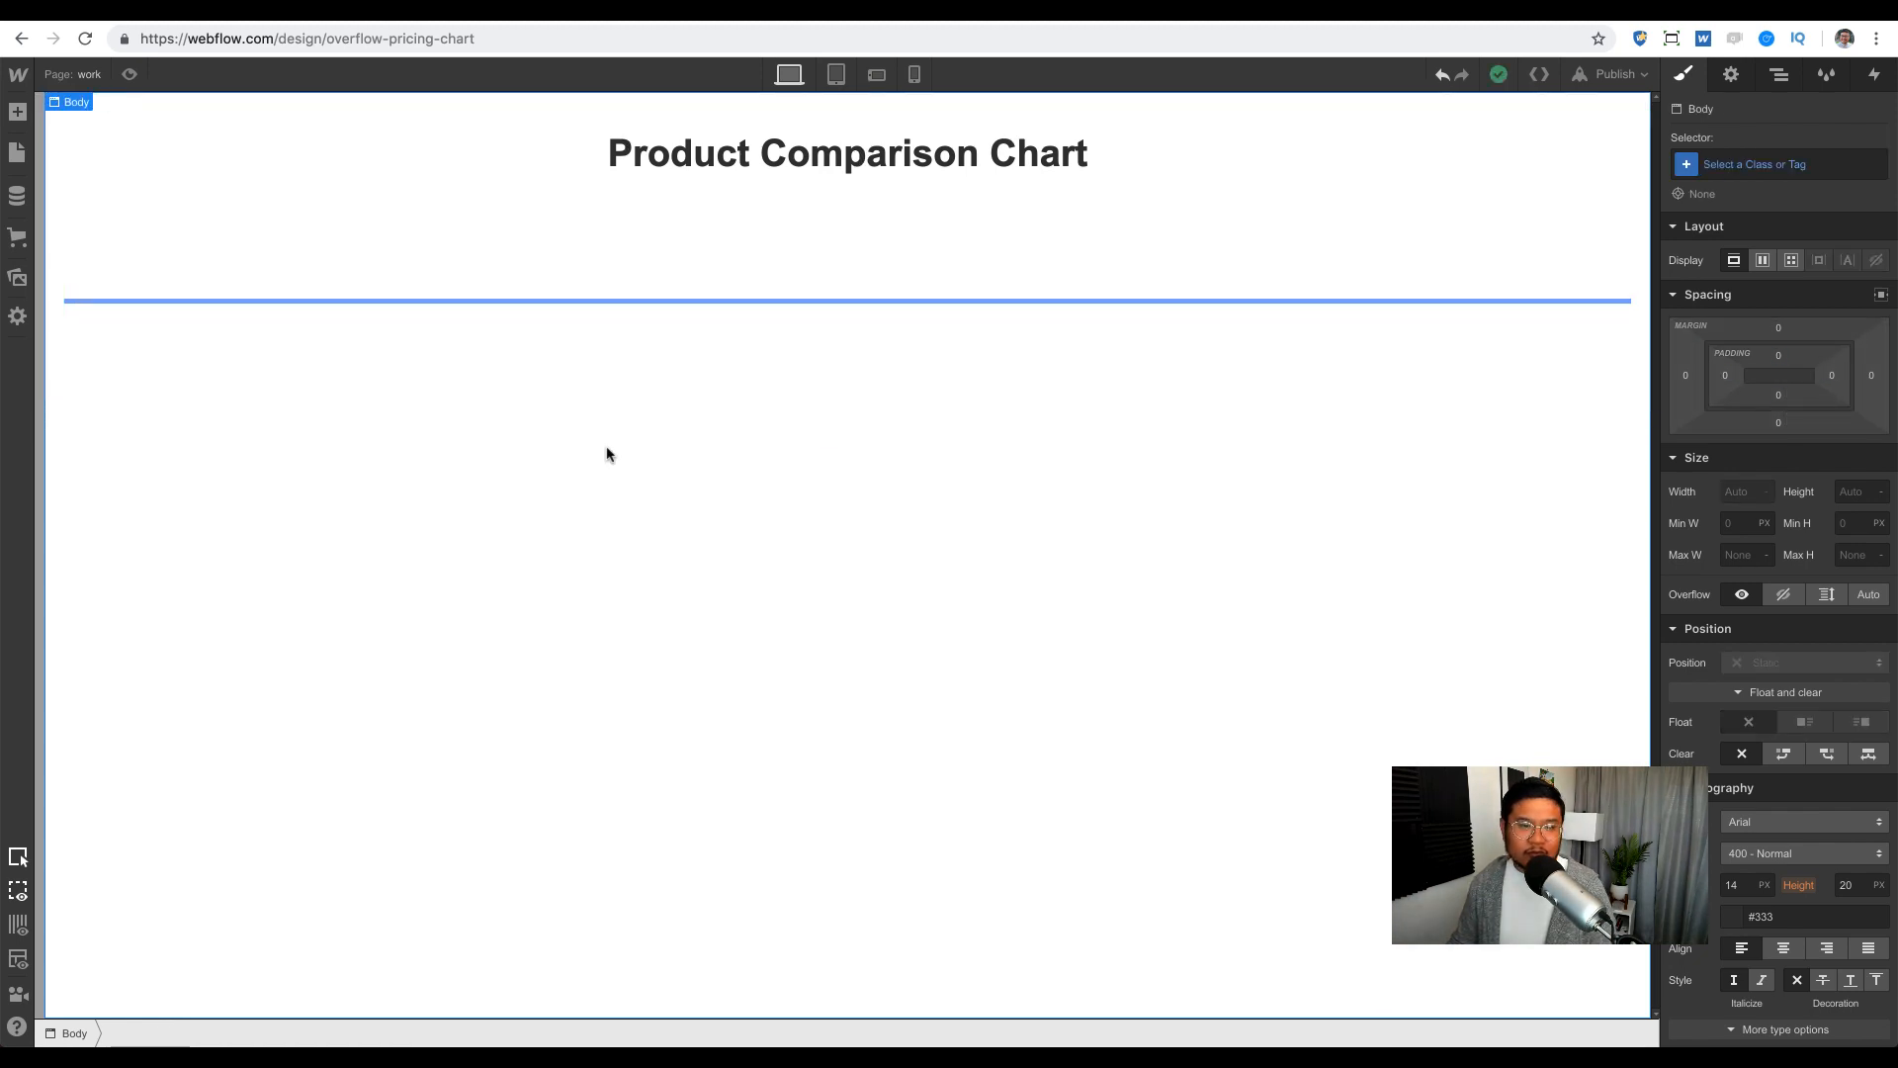
left_click(458, 283)
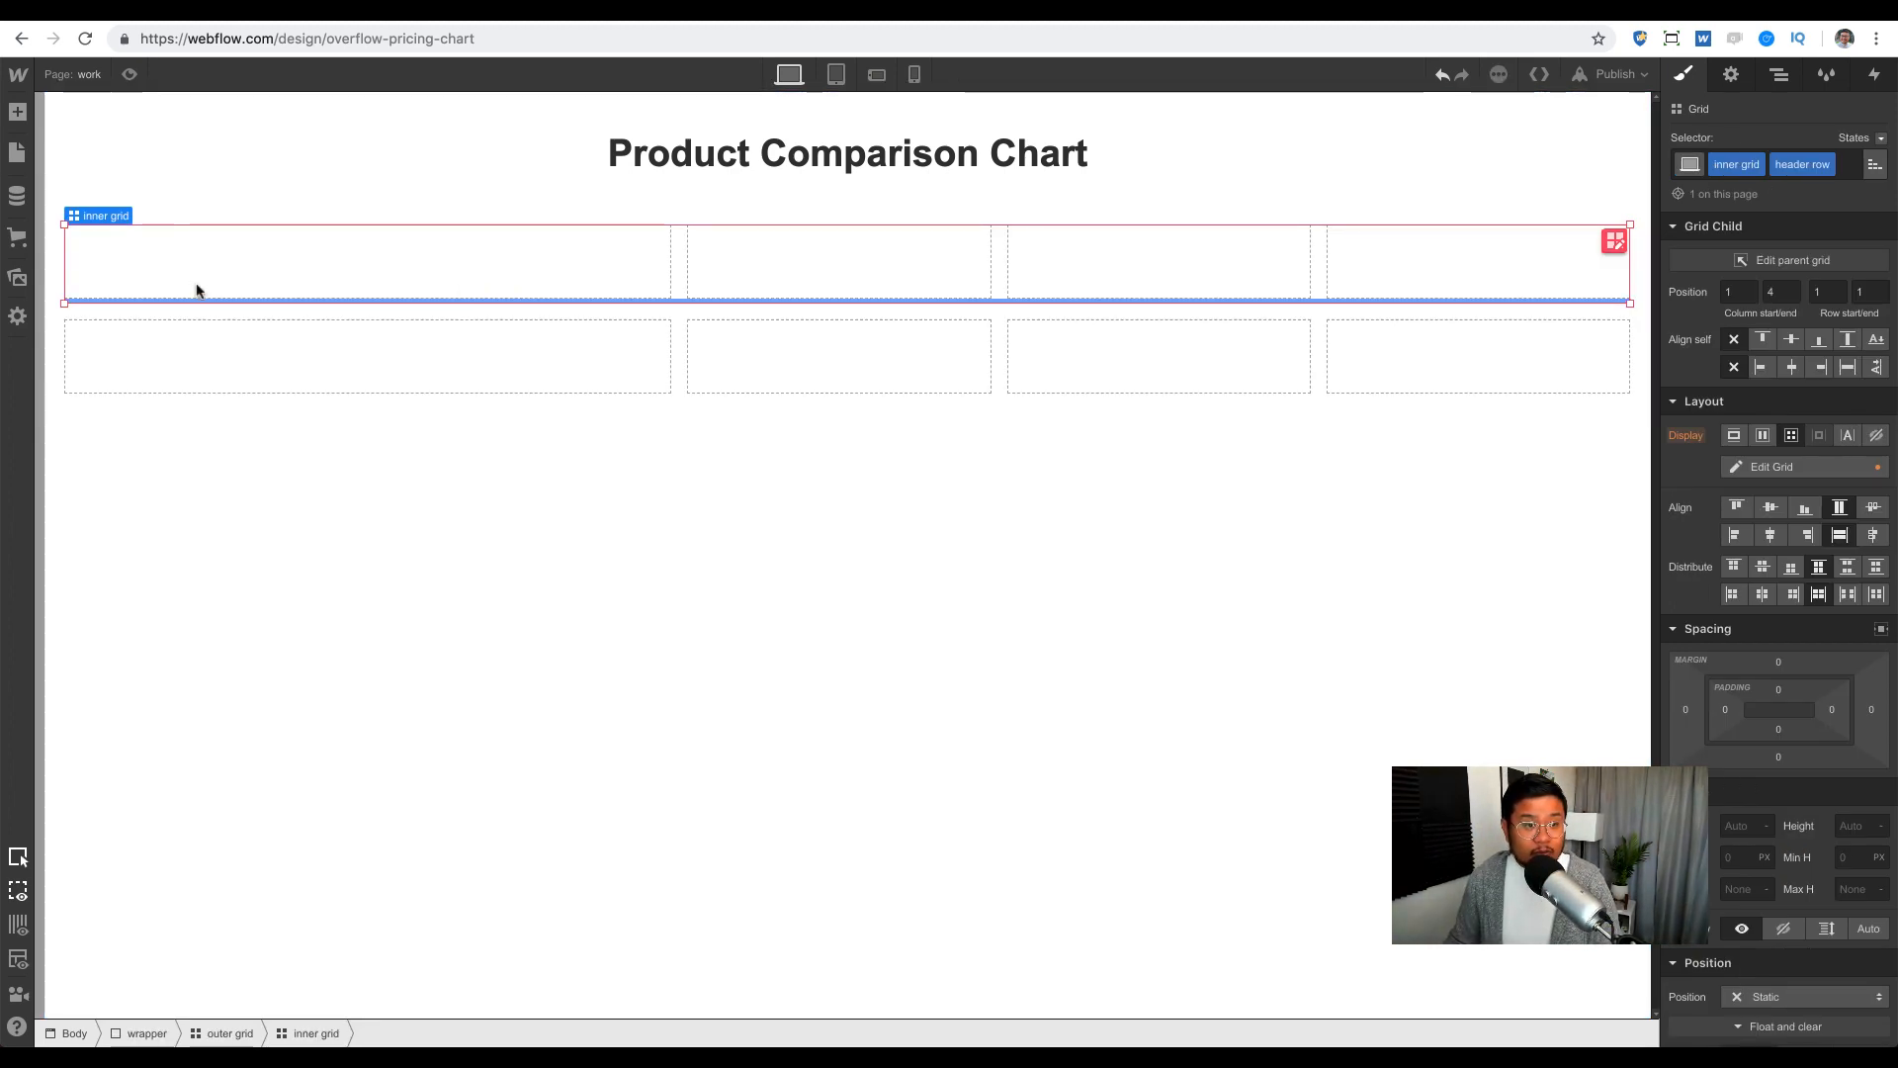
Step: Add a text block reading 'Features' to the first header cell
key("a")
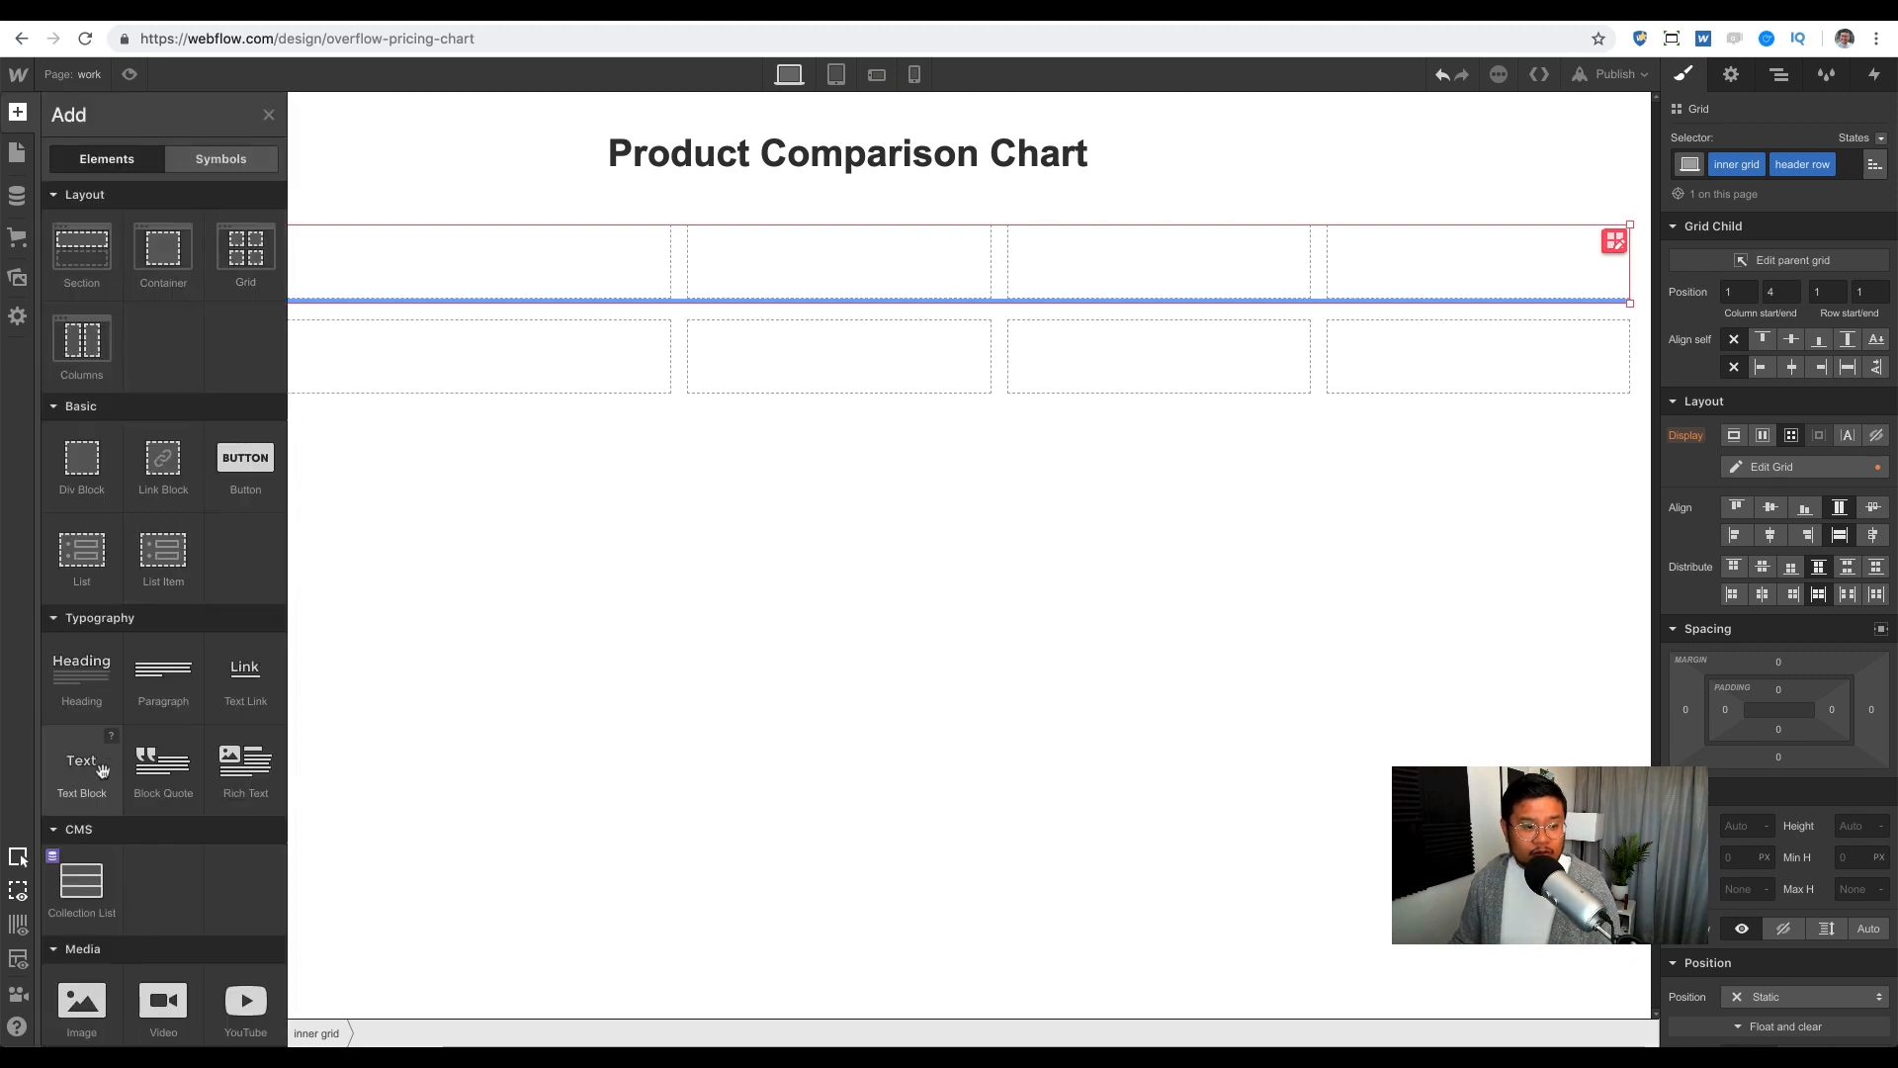
left_click_drag(102, 770, 352, 275)
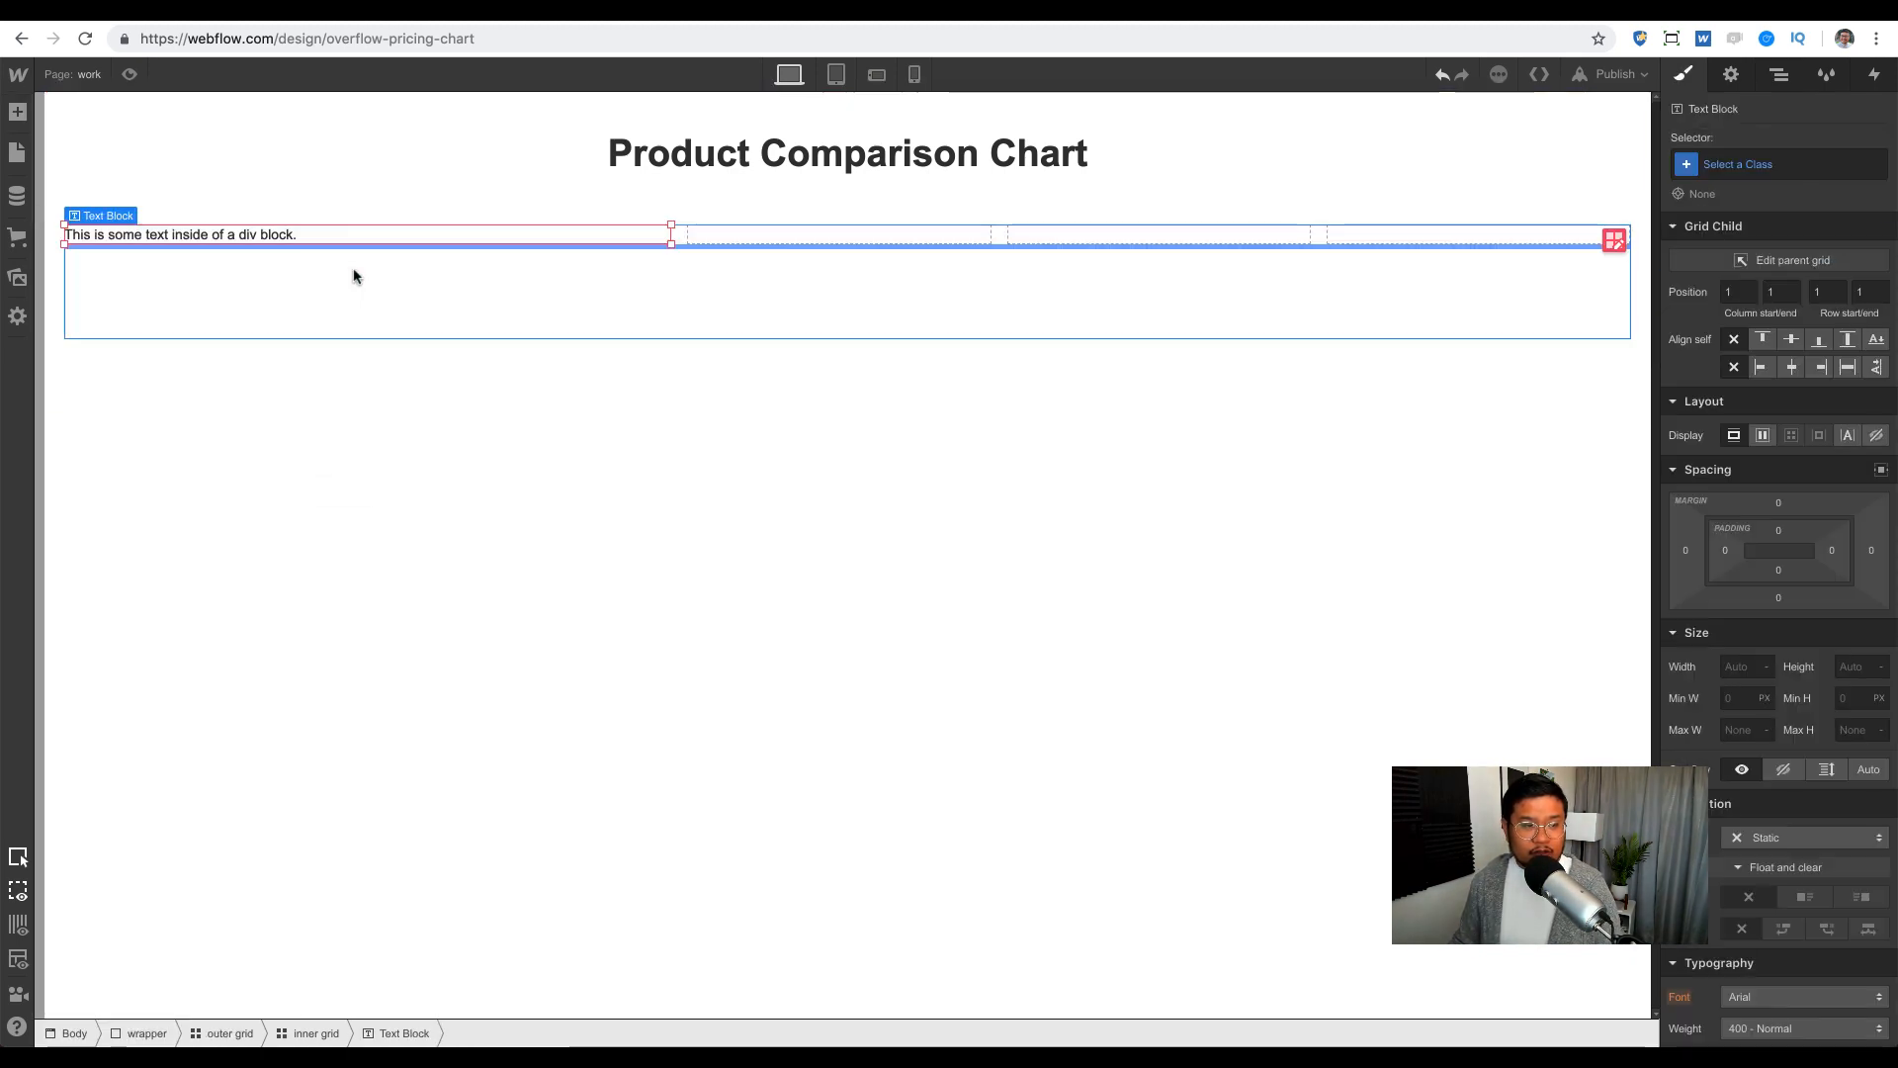
double_click(187, 241)
type("Features")
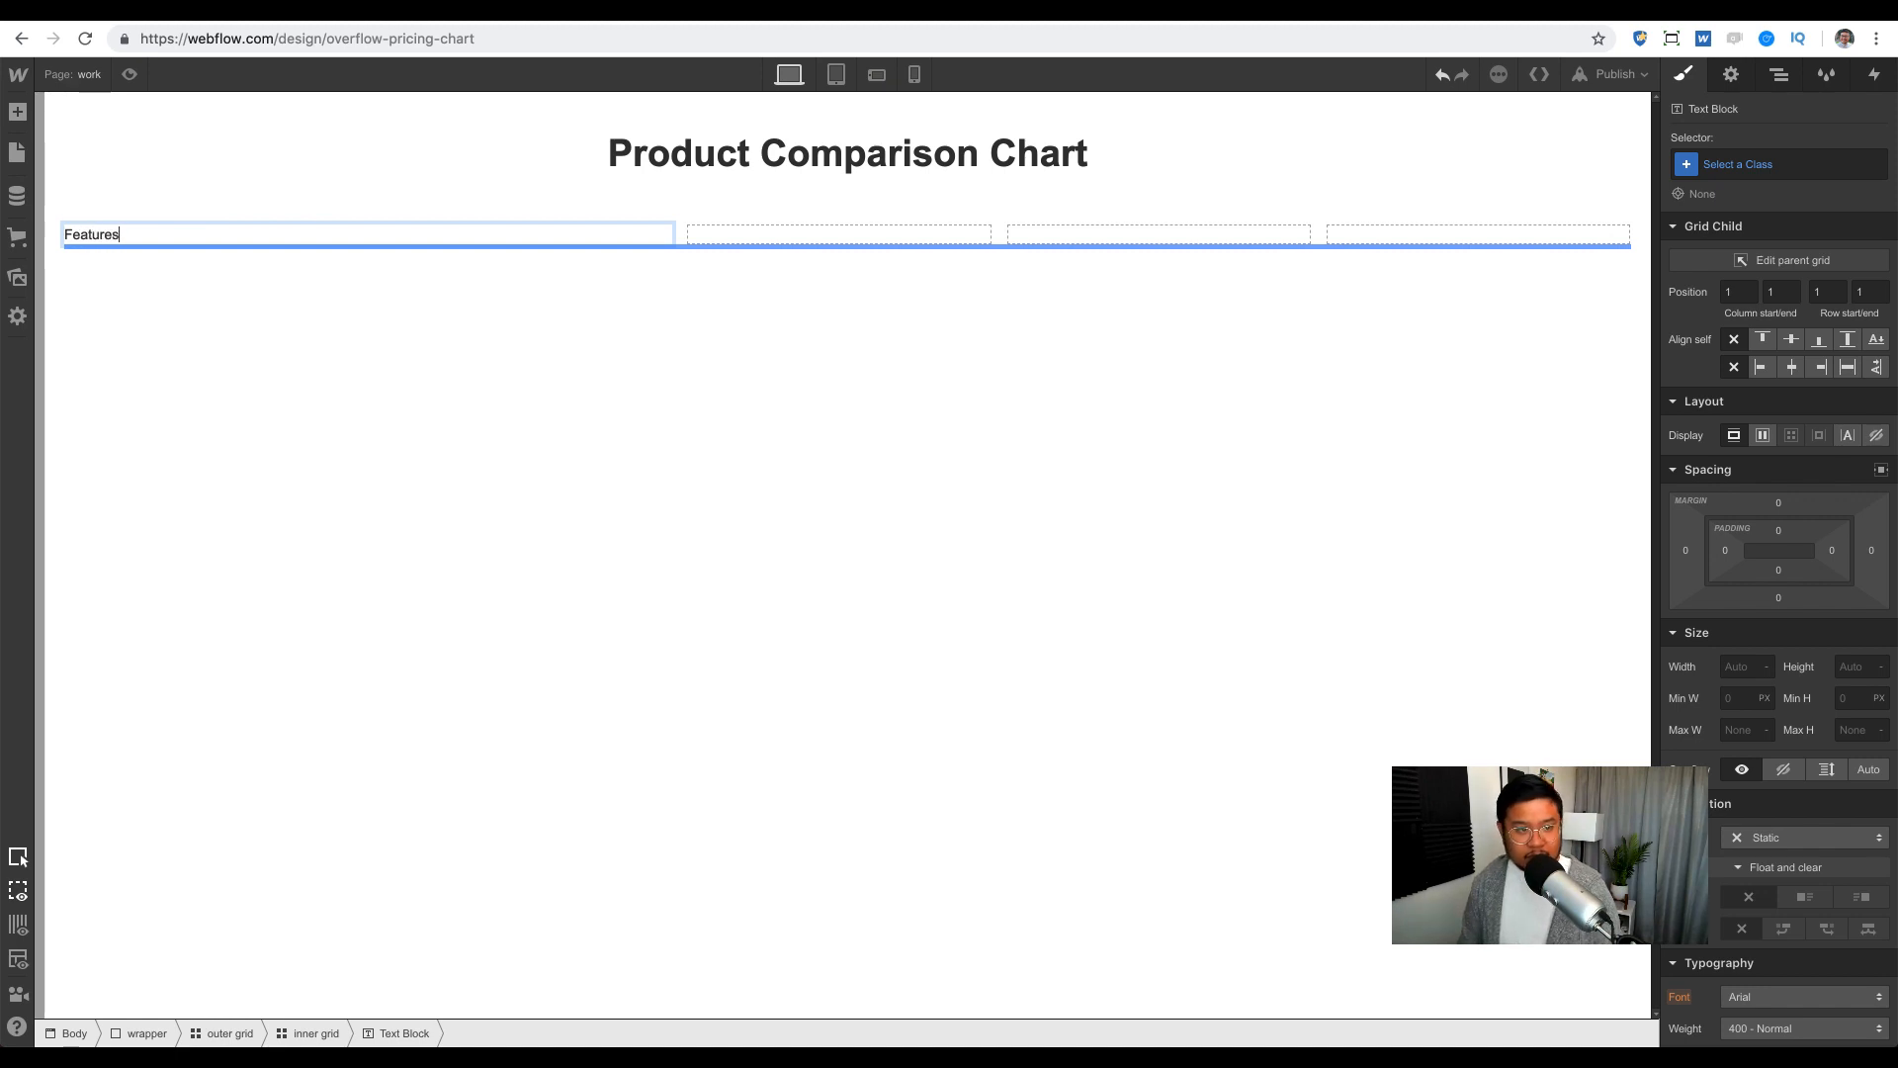
key("Escape")
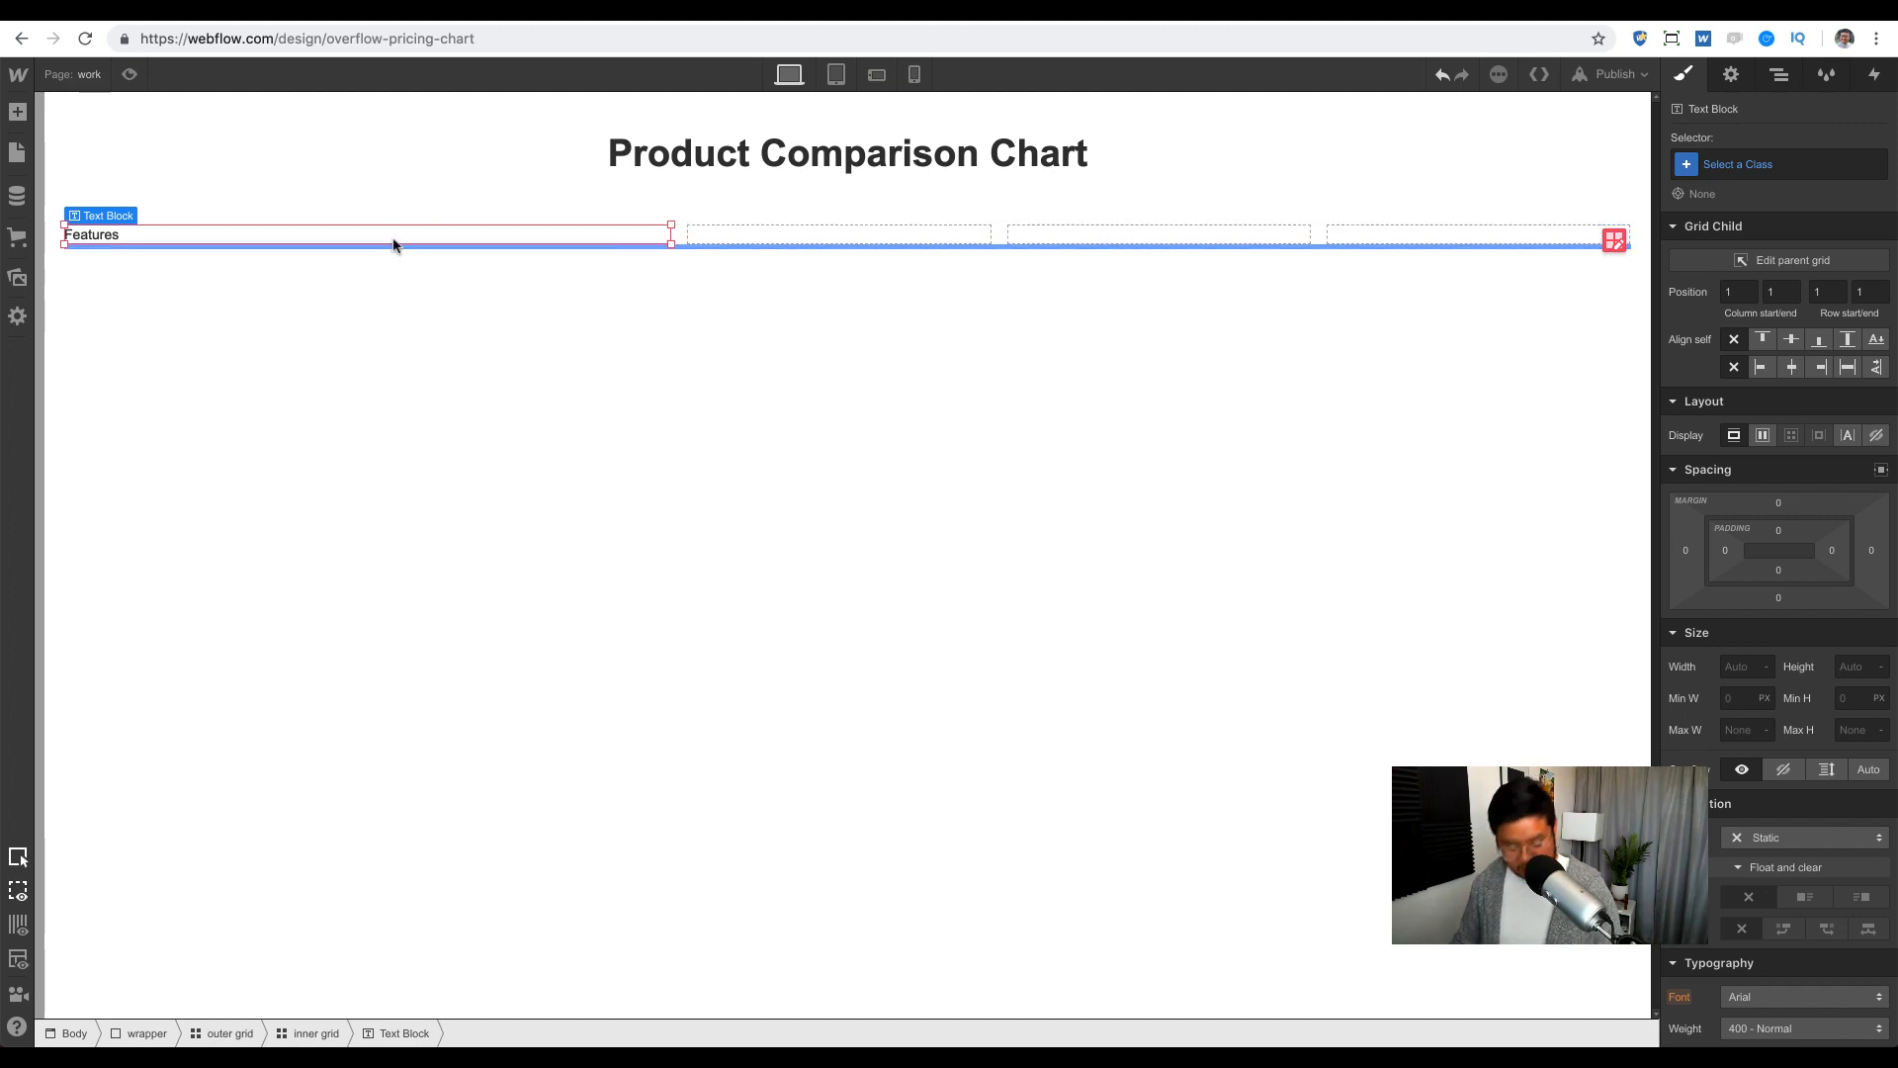
Step: Copy the label into the second and third cells as 'Tier 1' and 'Tier 2'
left_click_drag(376, 237, 791, 251)
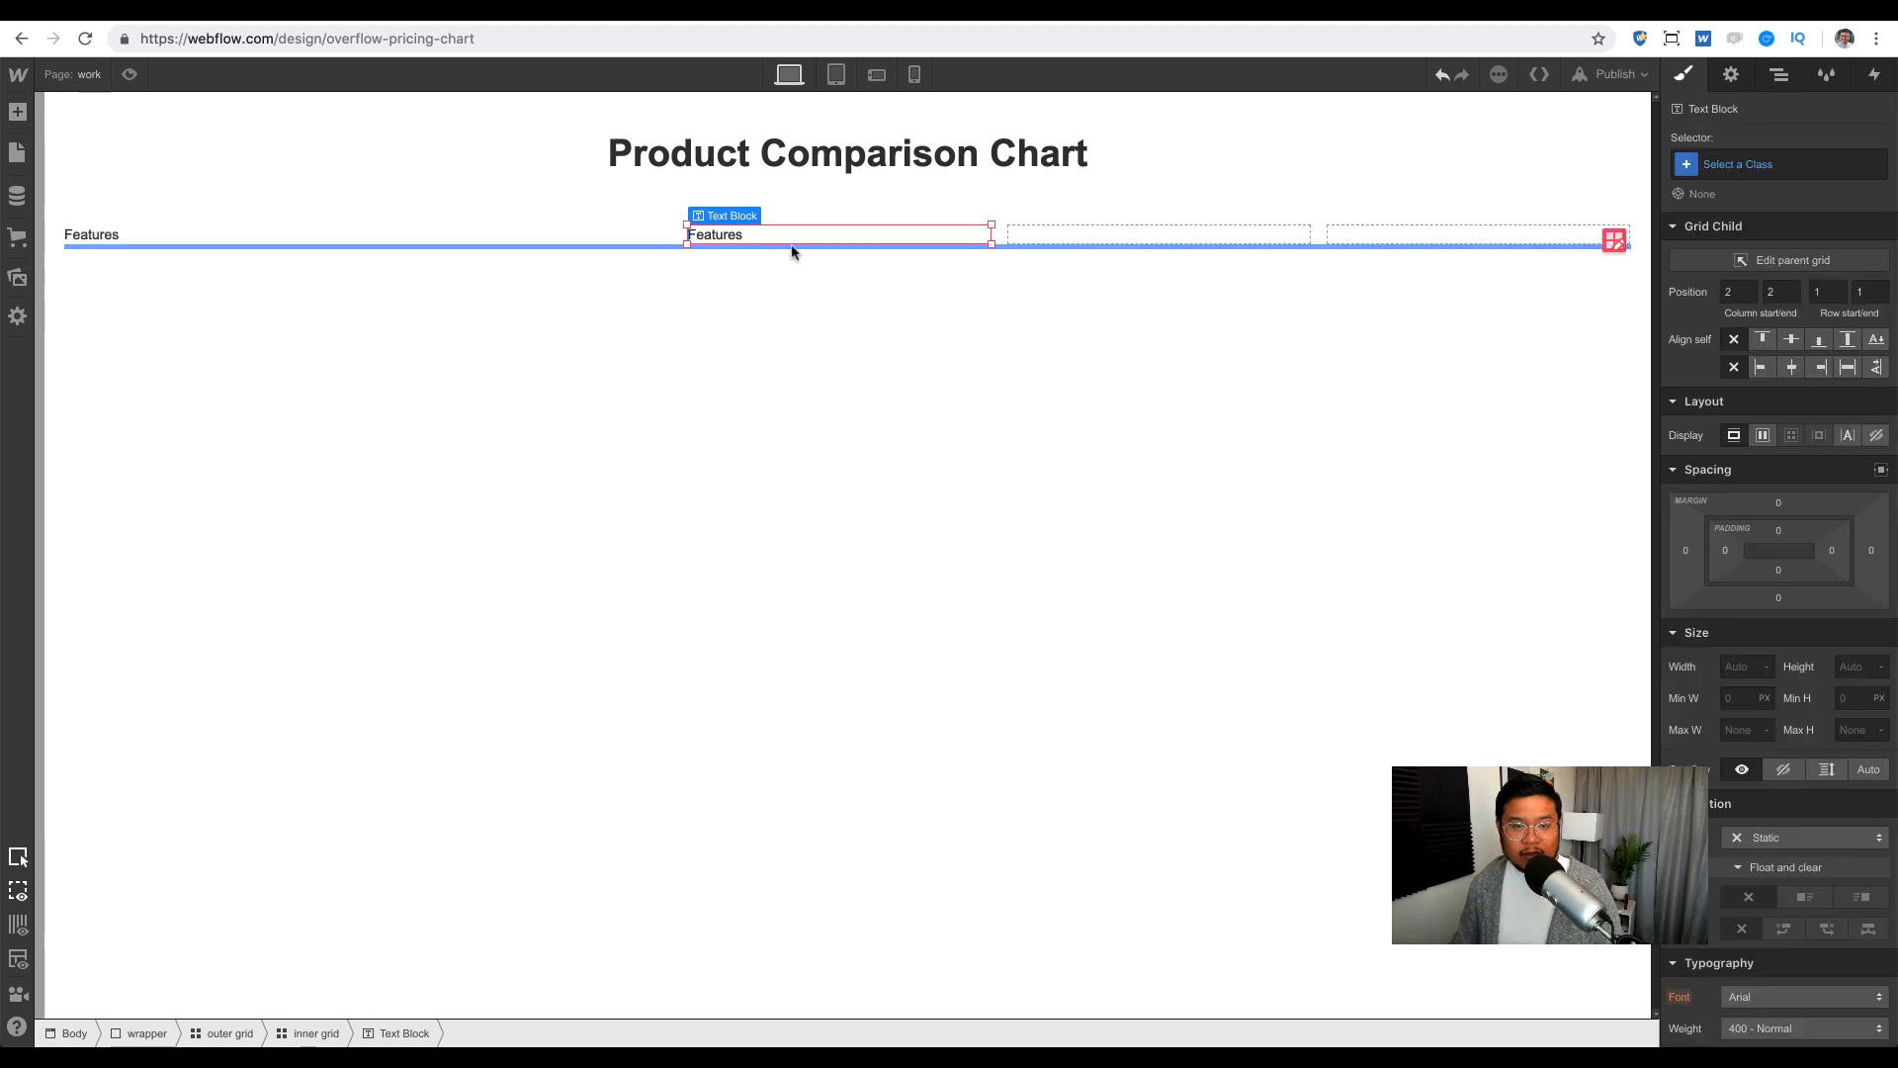
double_click(714, 233)
type("Tier 1")
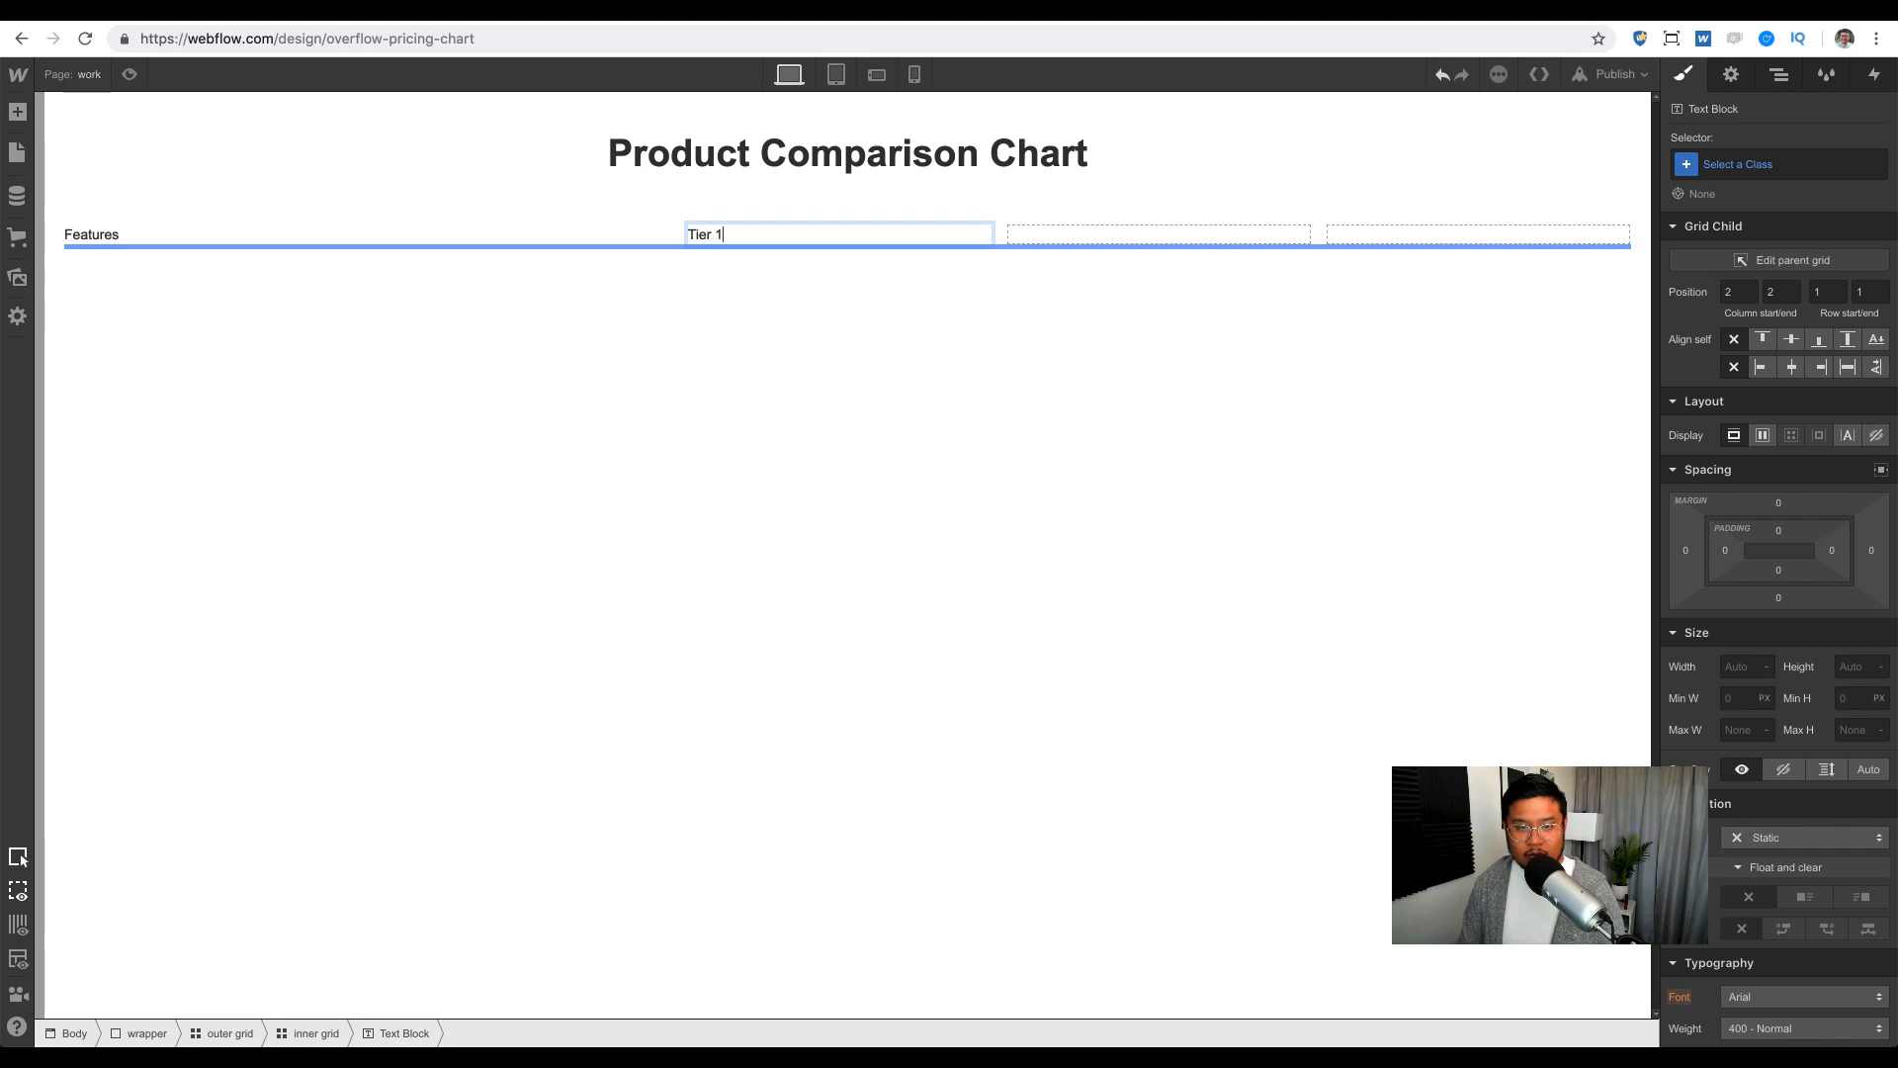
key("Escape")
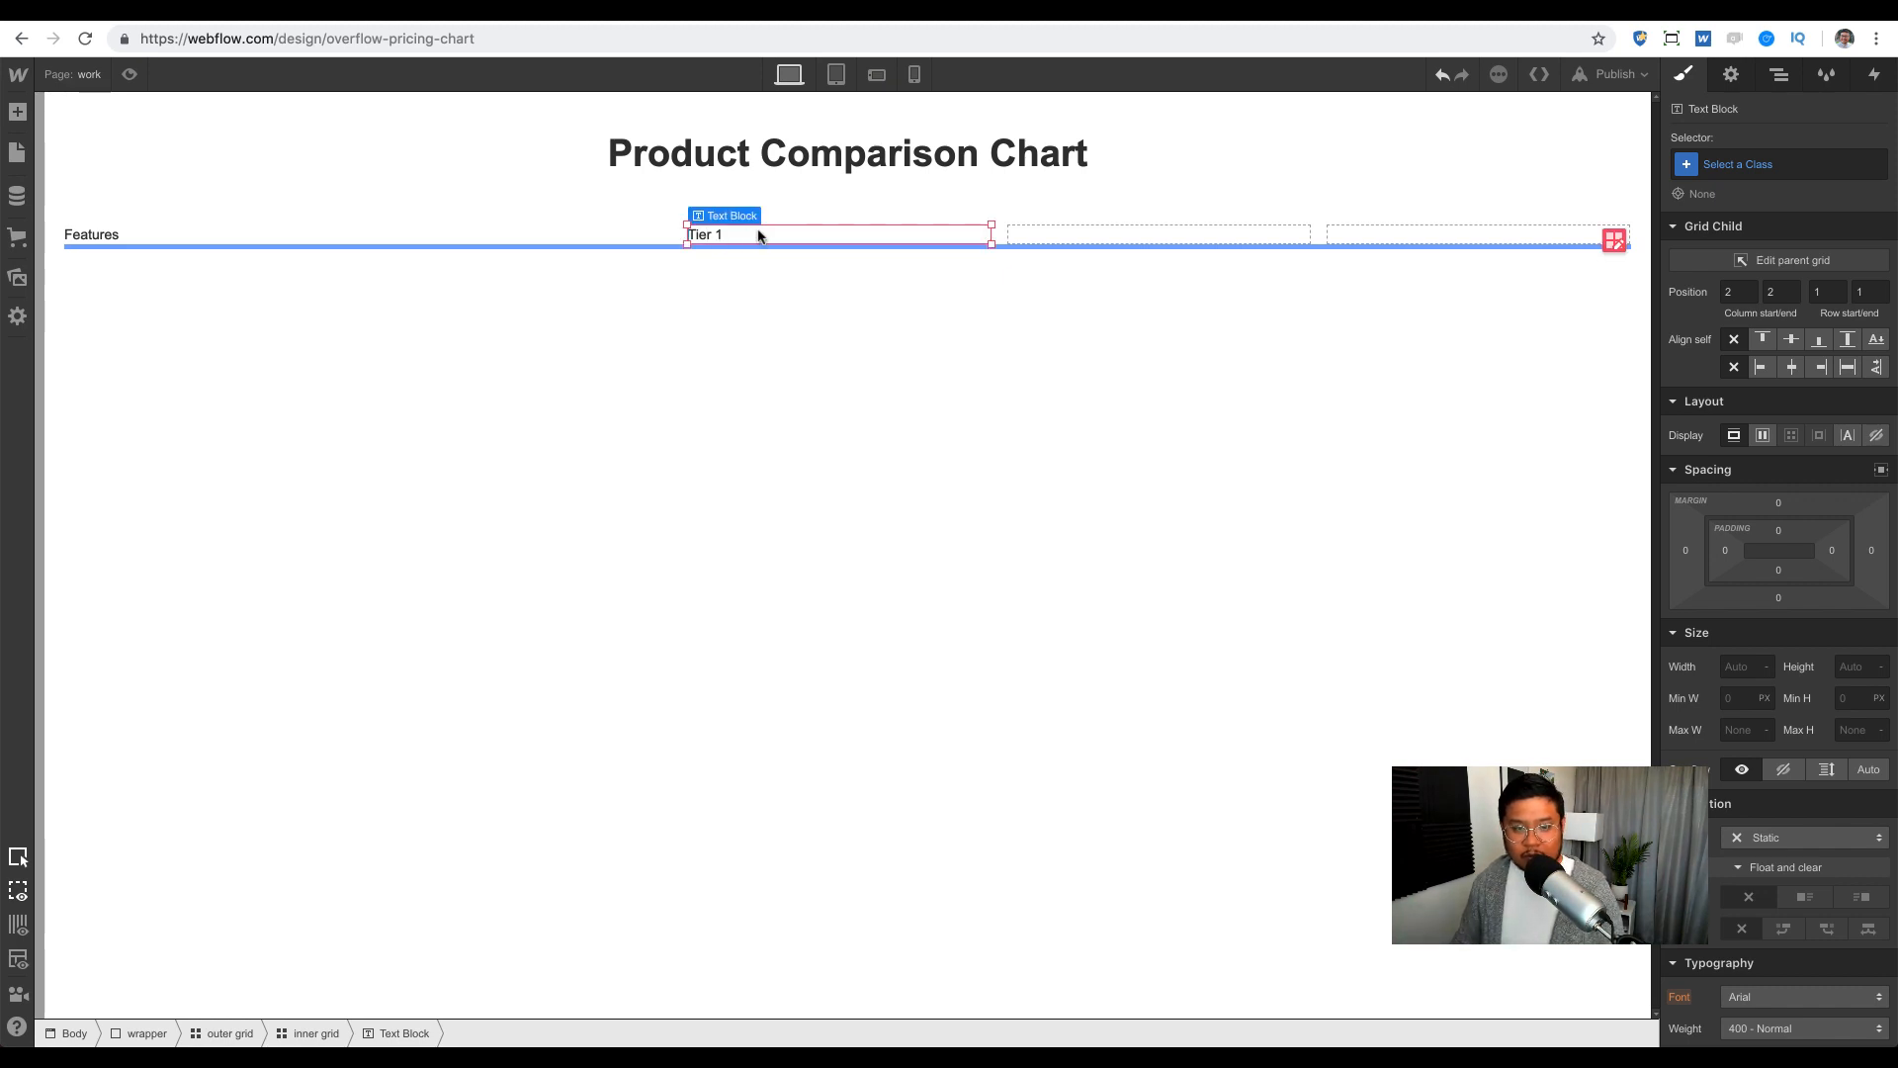
left_click_drag(754, 234, 1085, 237)
double_click(1062, 235)
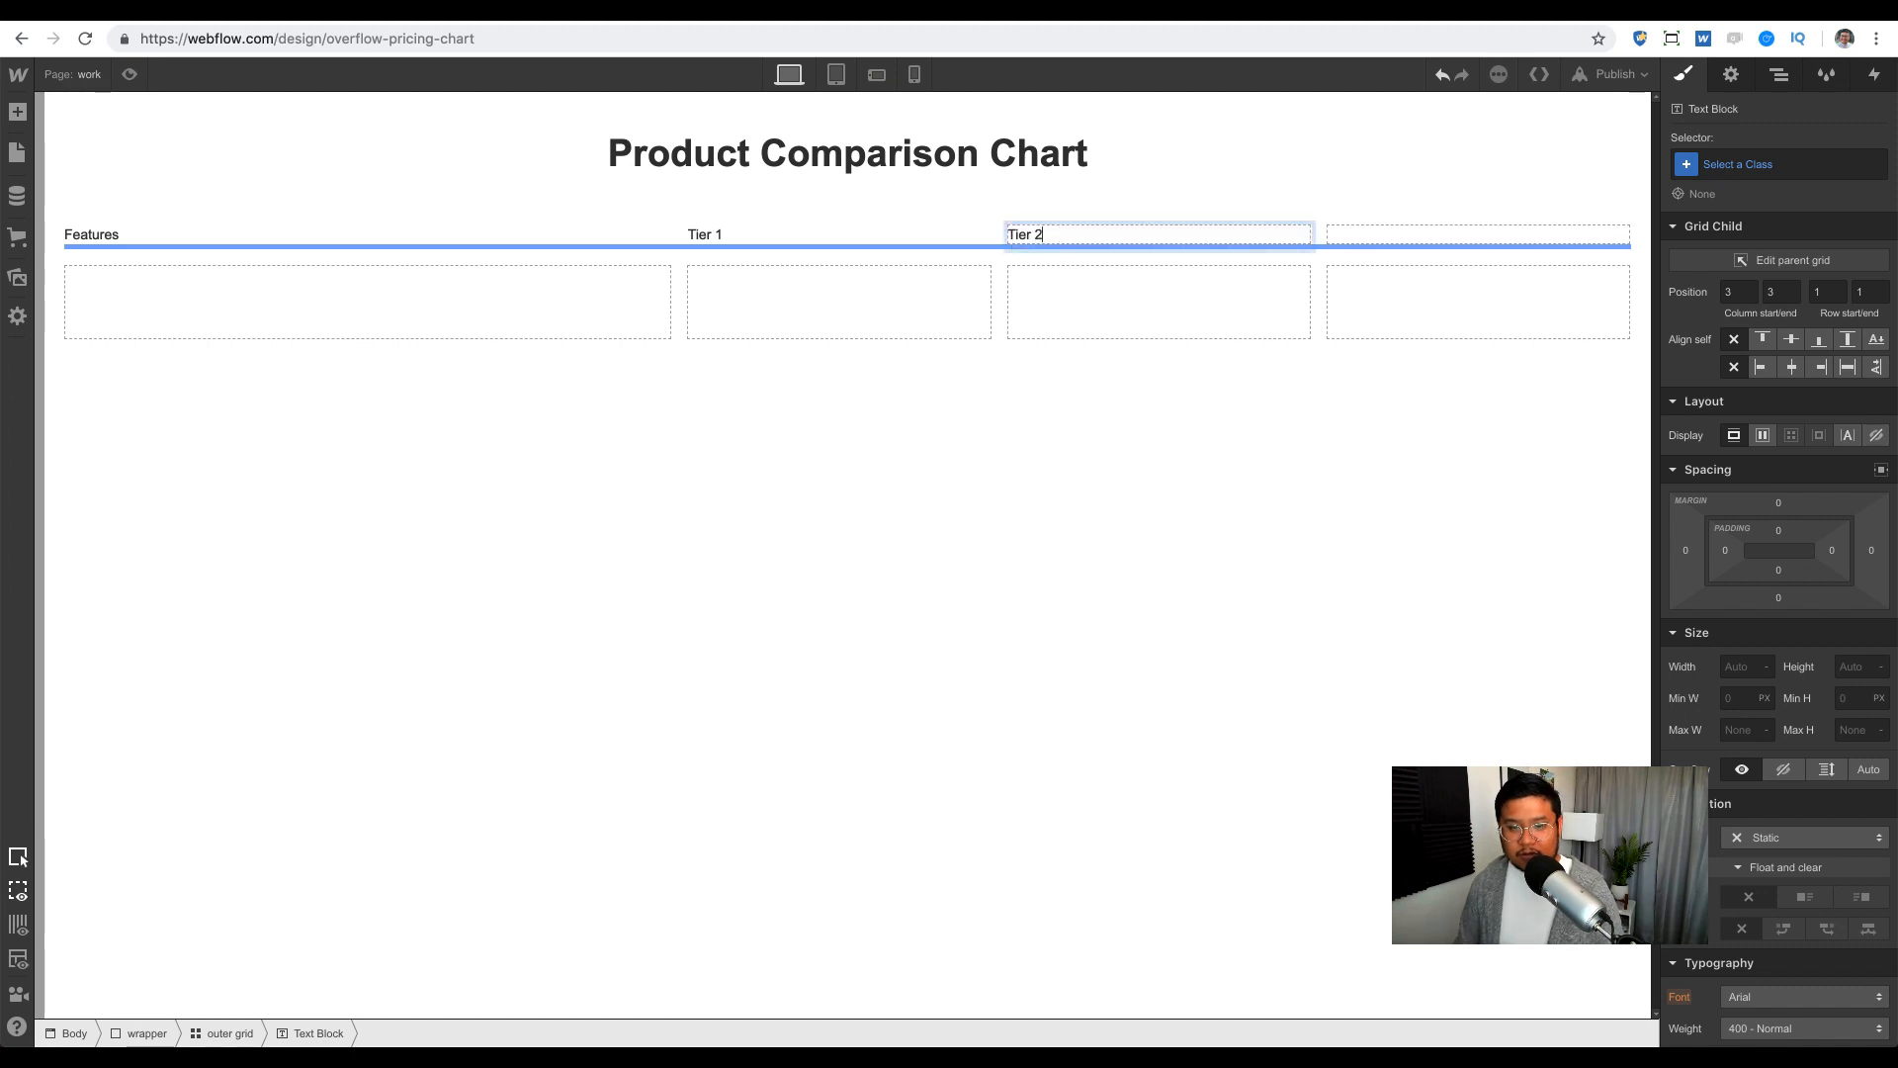
key("Escape")
Step: Copy a 'Tier 3' label into the fourth cell and check each header label
left_click_drag(1046, 237, 1374, 239)
double_click(1377, 236)
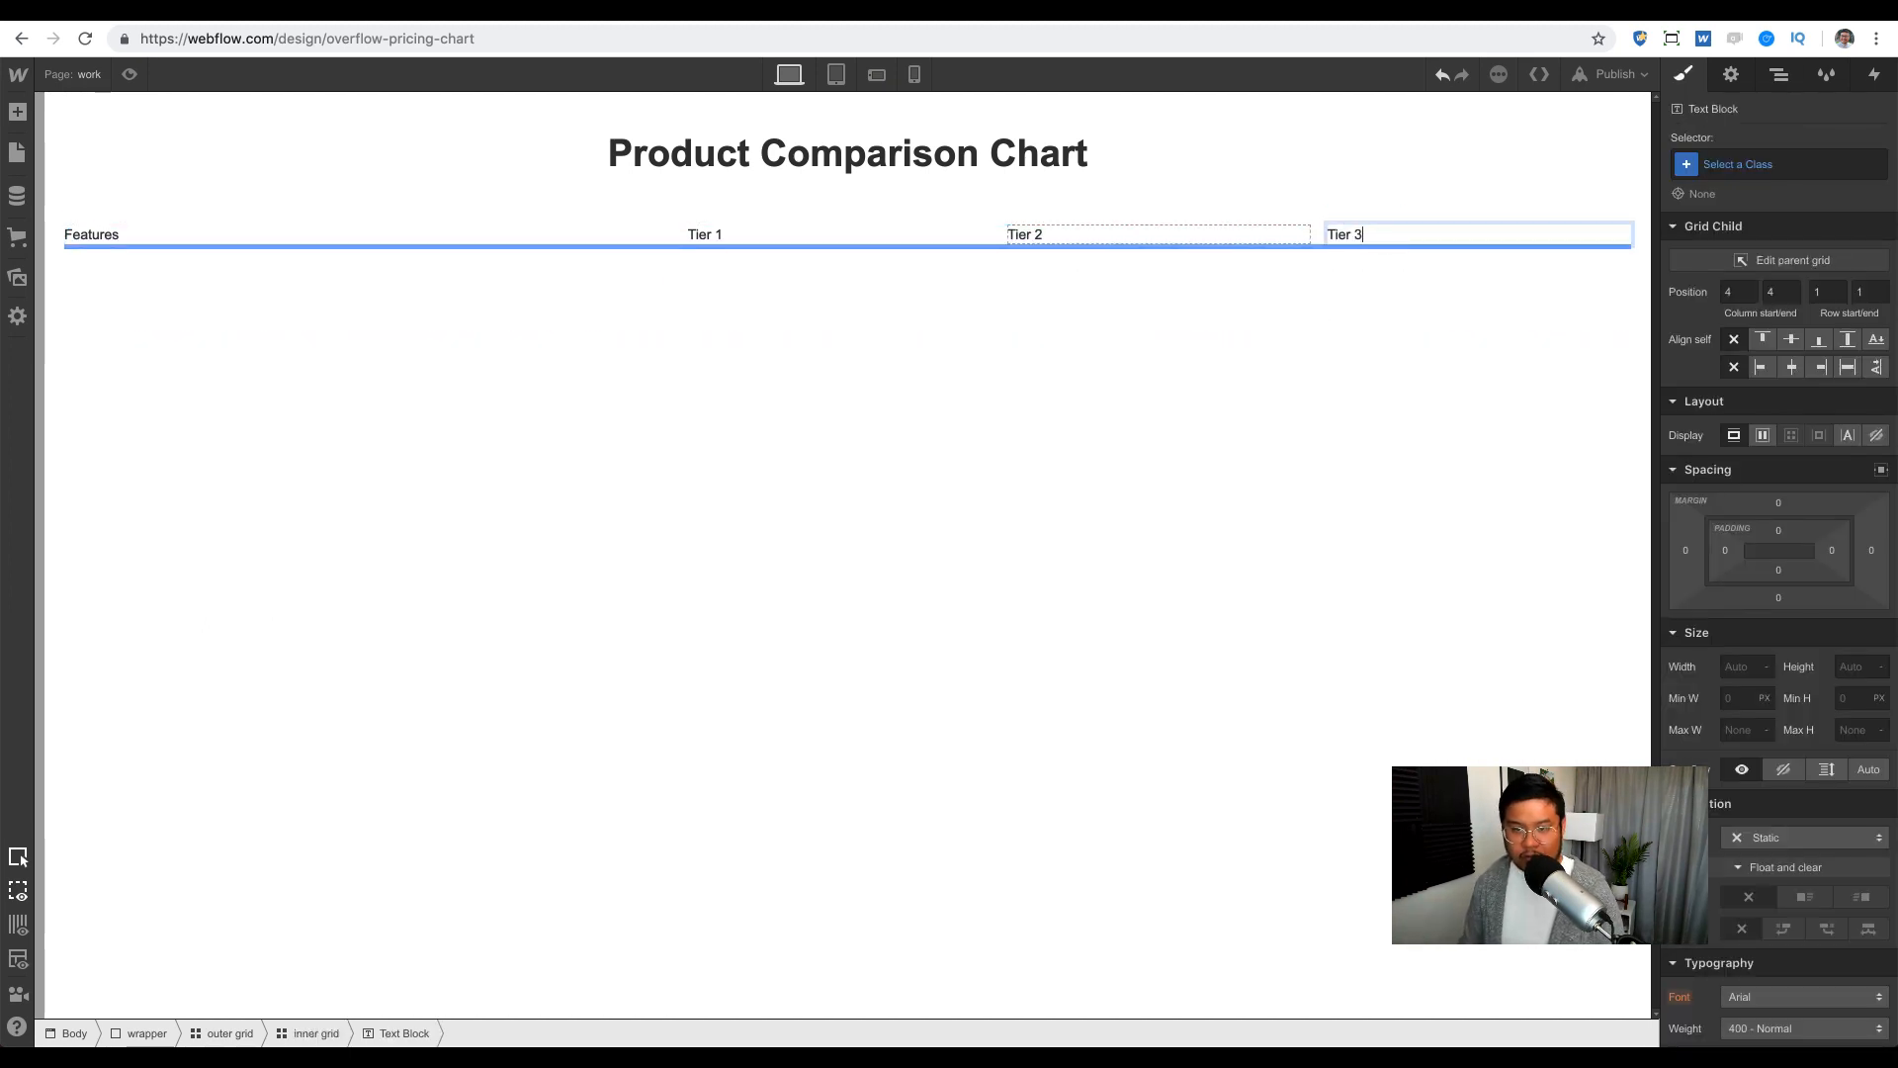
type("3")
key("Escape")
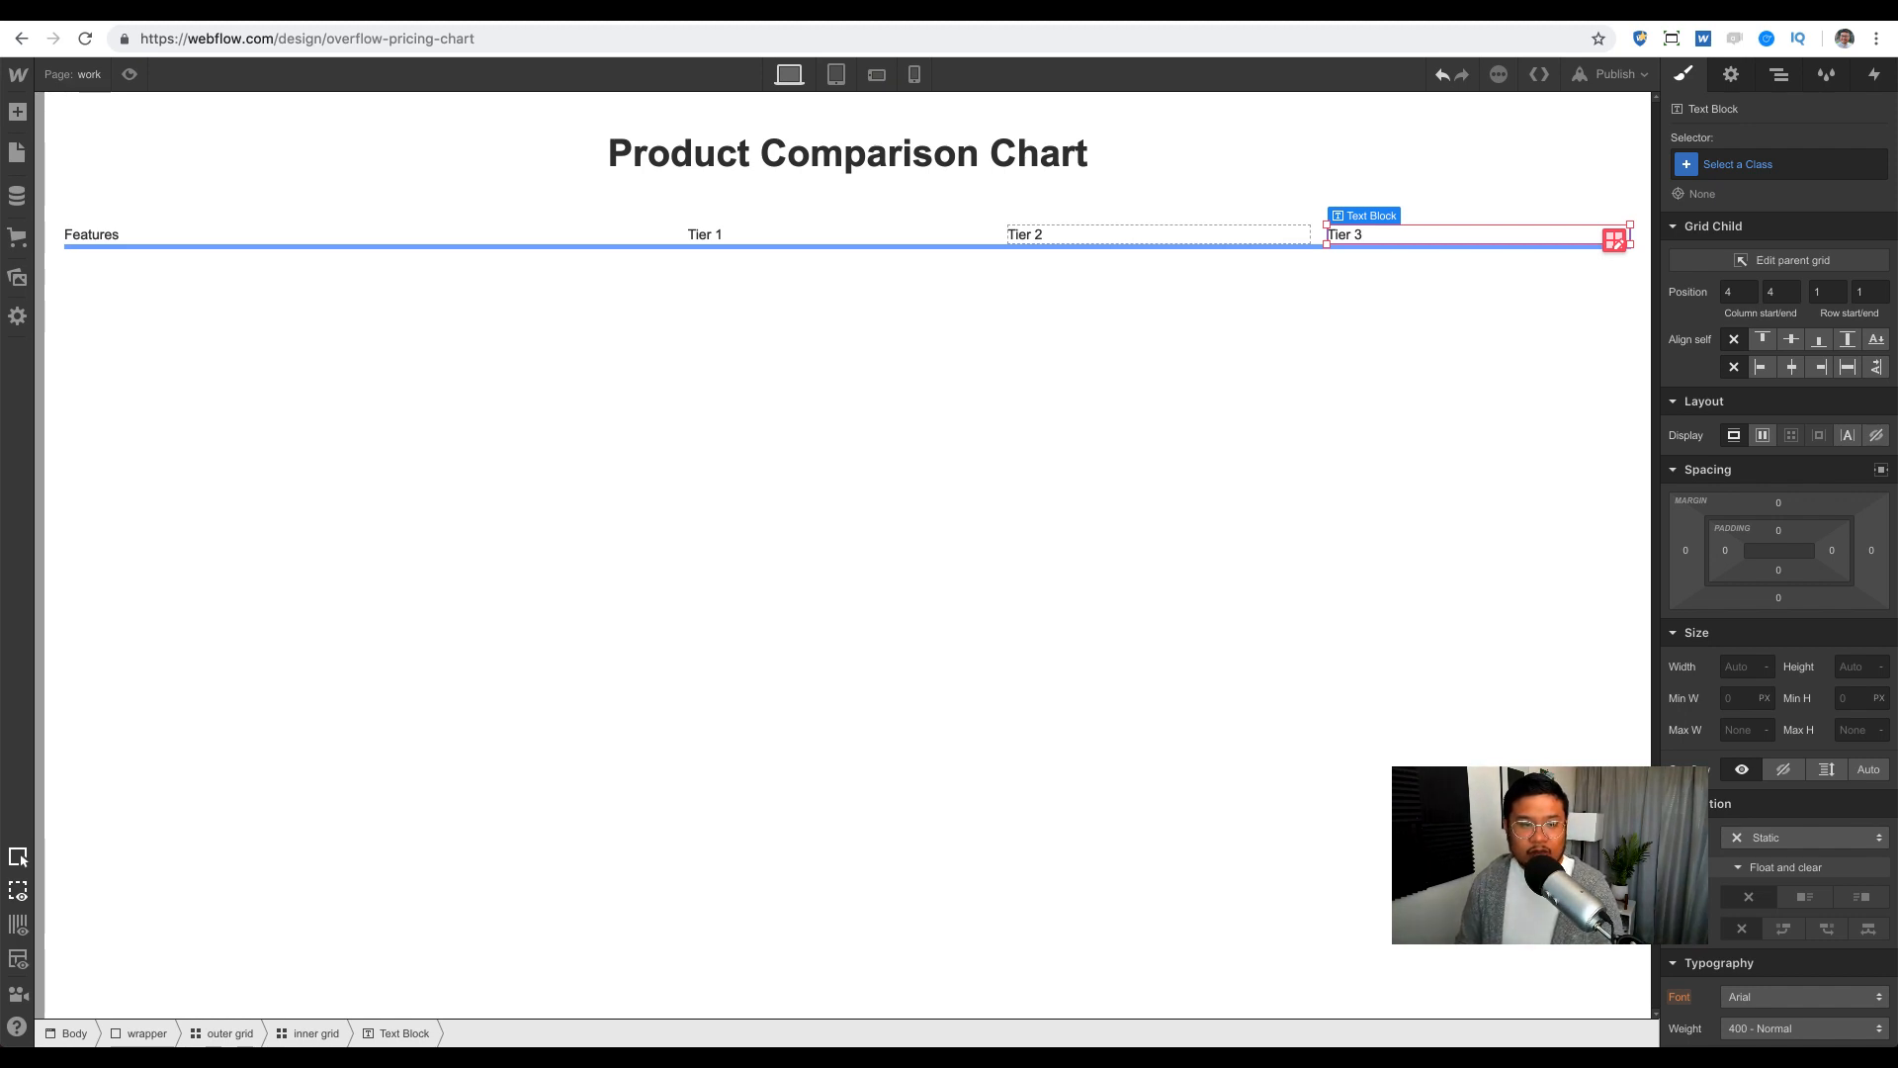
left_click(1118, 237)
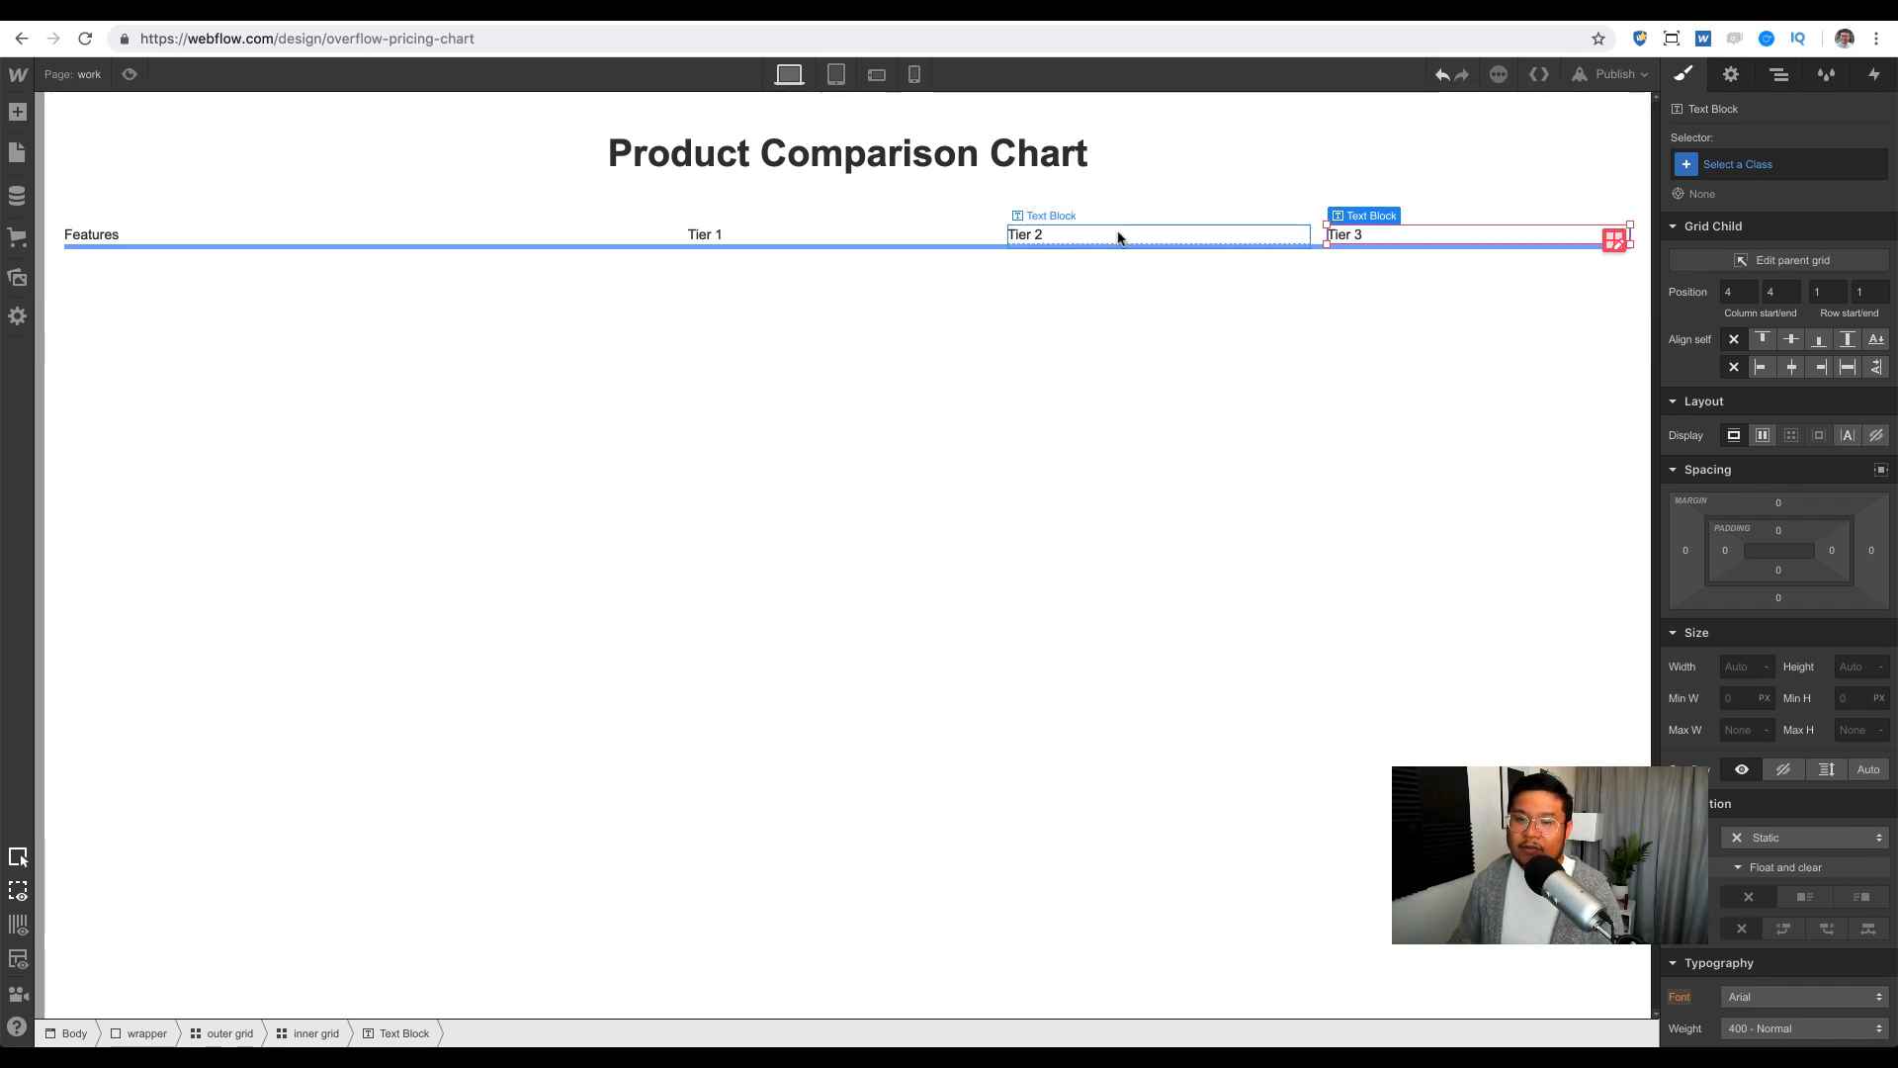
left_click(925, 239)
left_click(1135, 241)
left_click(1337, 242)
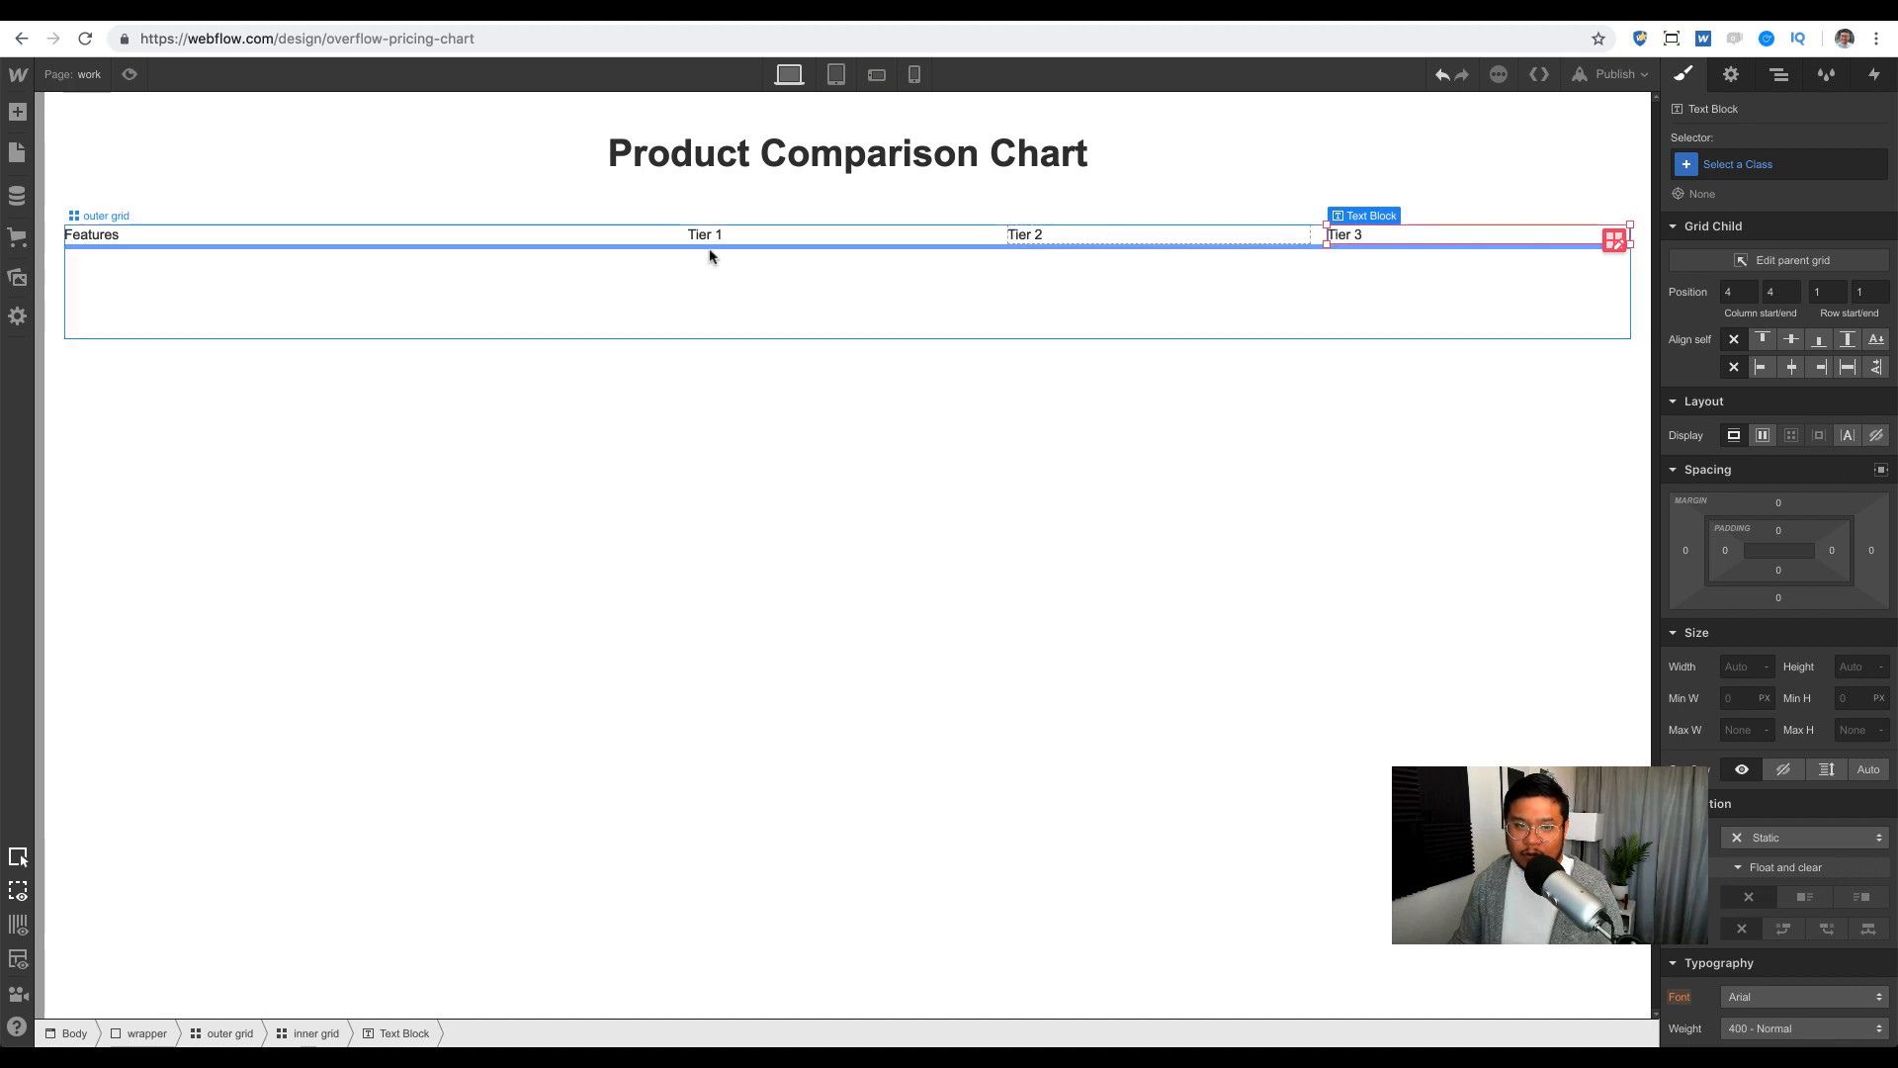
left_click(660, 244)
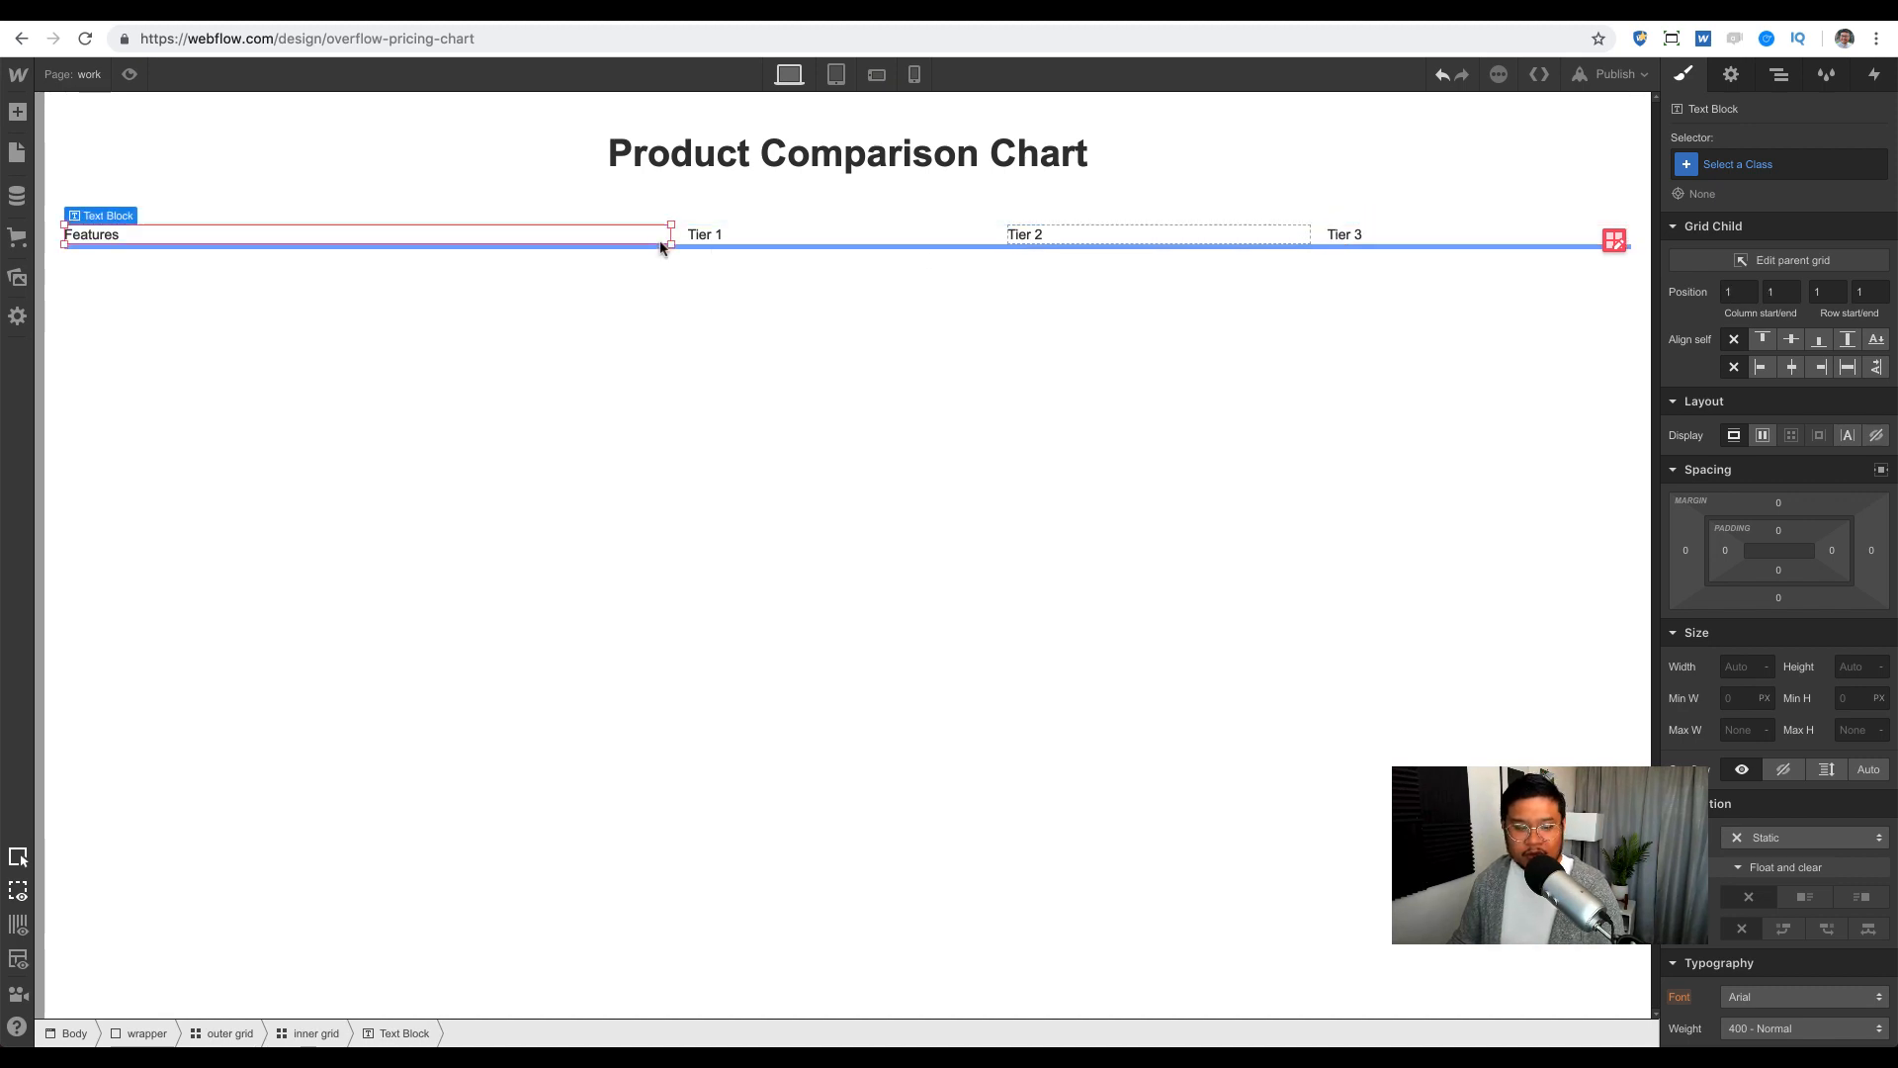
Step: Make the header row text 700 Bold at 17 px
left_click(337, 1033)
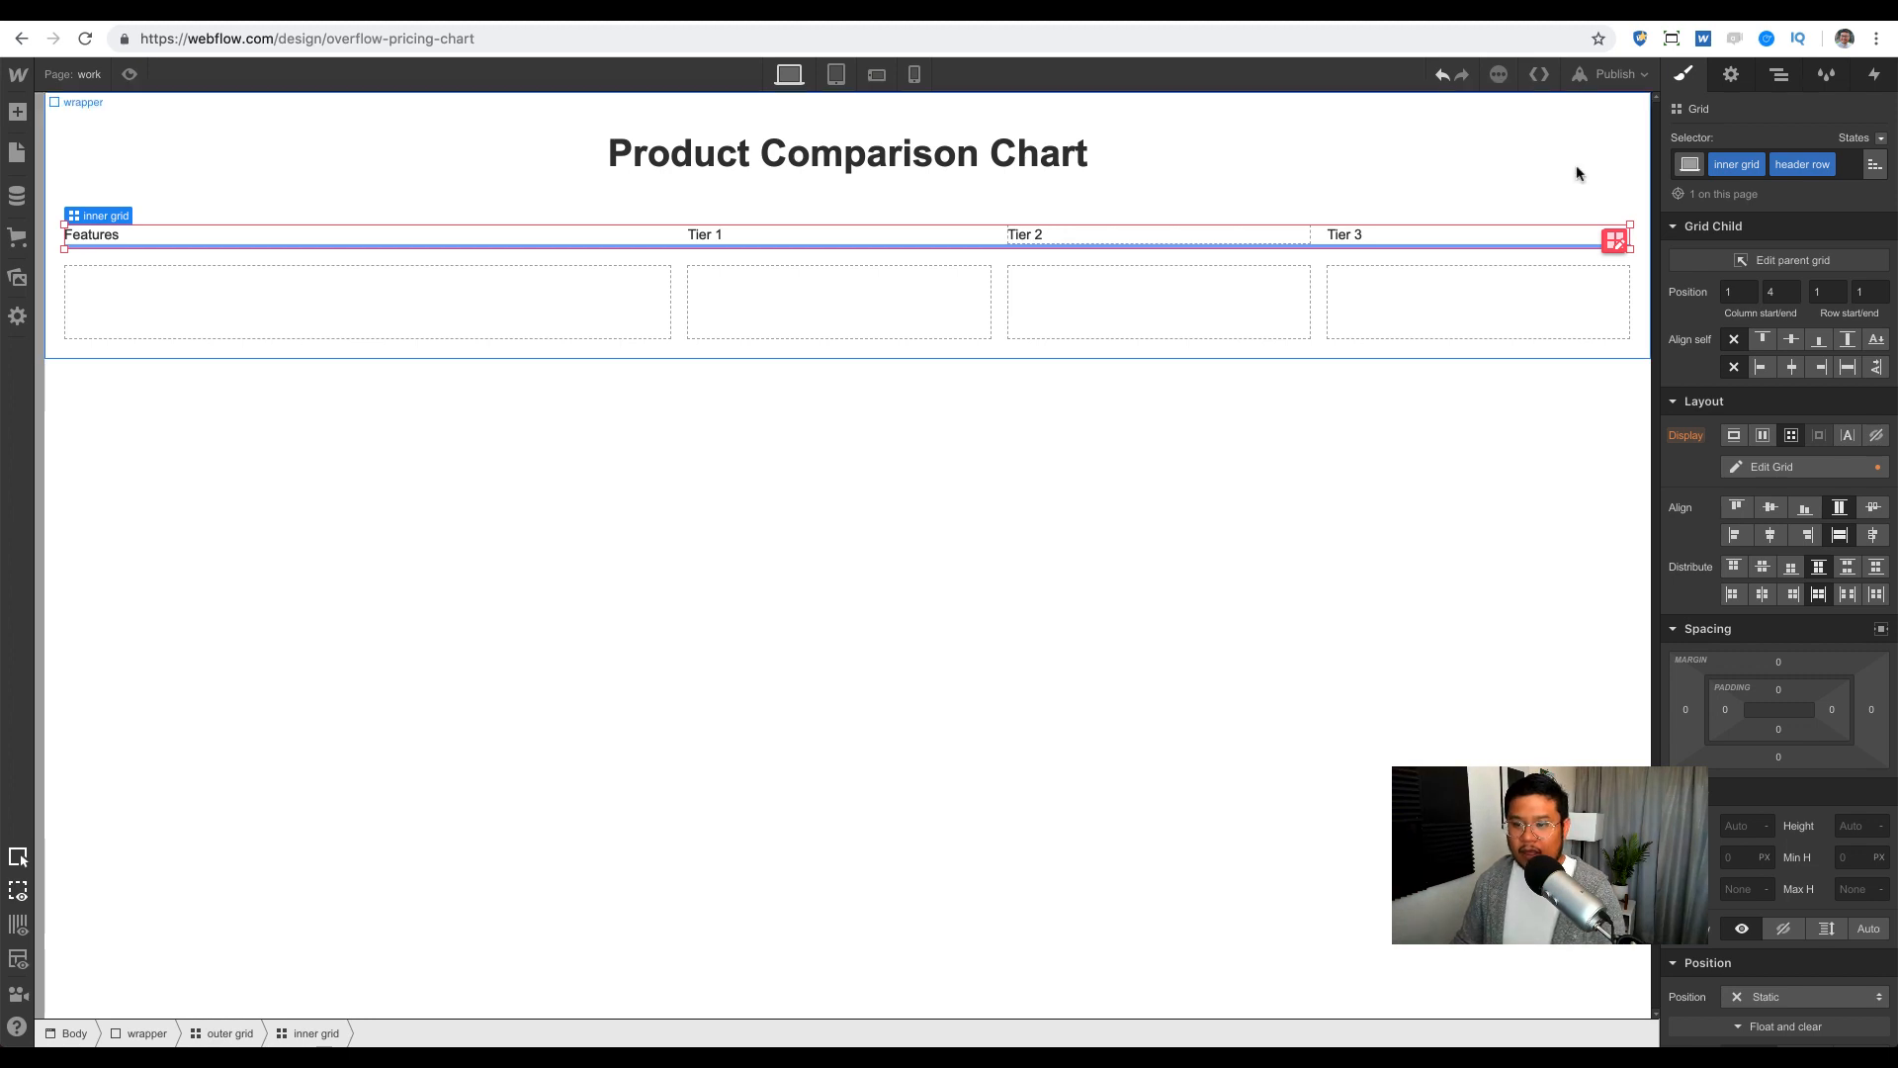
scroll(1808, 210, "down", 1)
scroll(1808, 209, "down", 8)
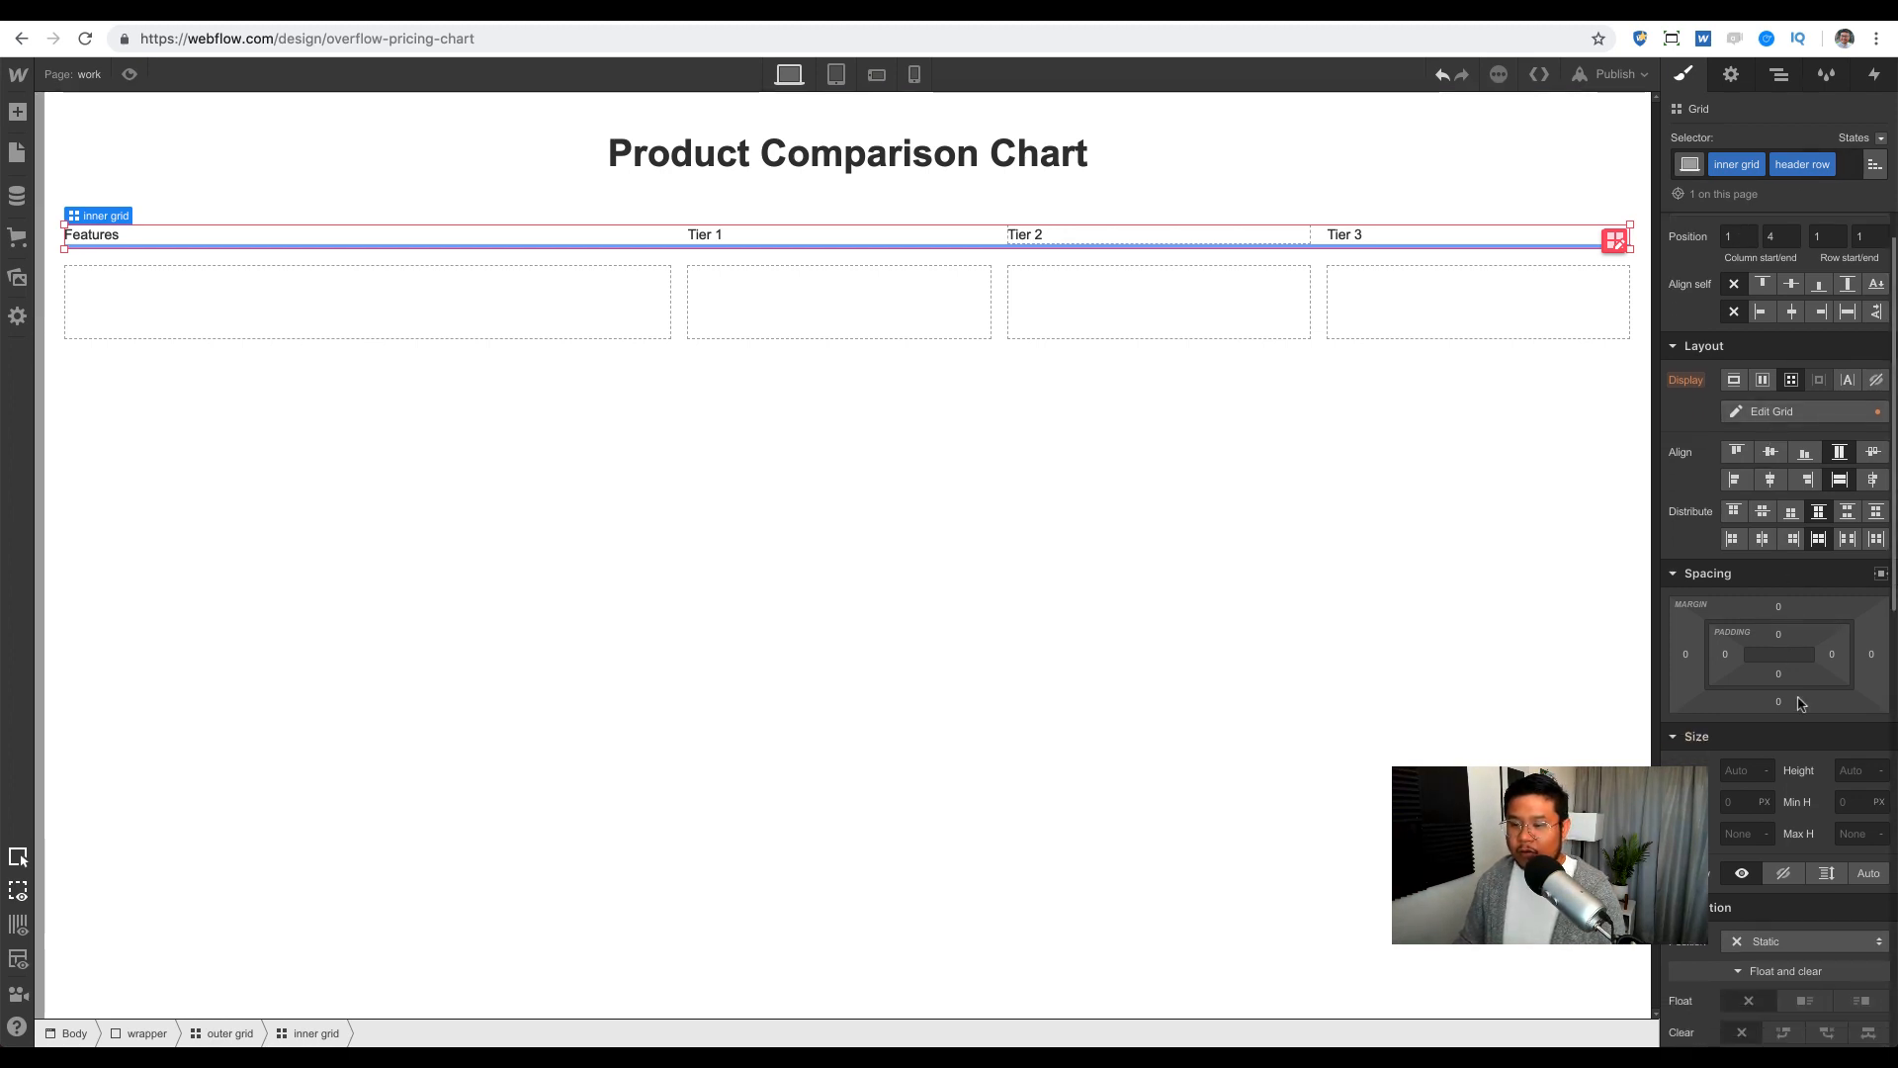
left_click(1774, 609)
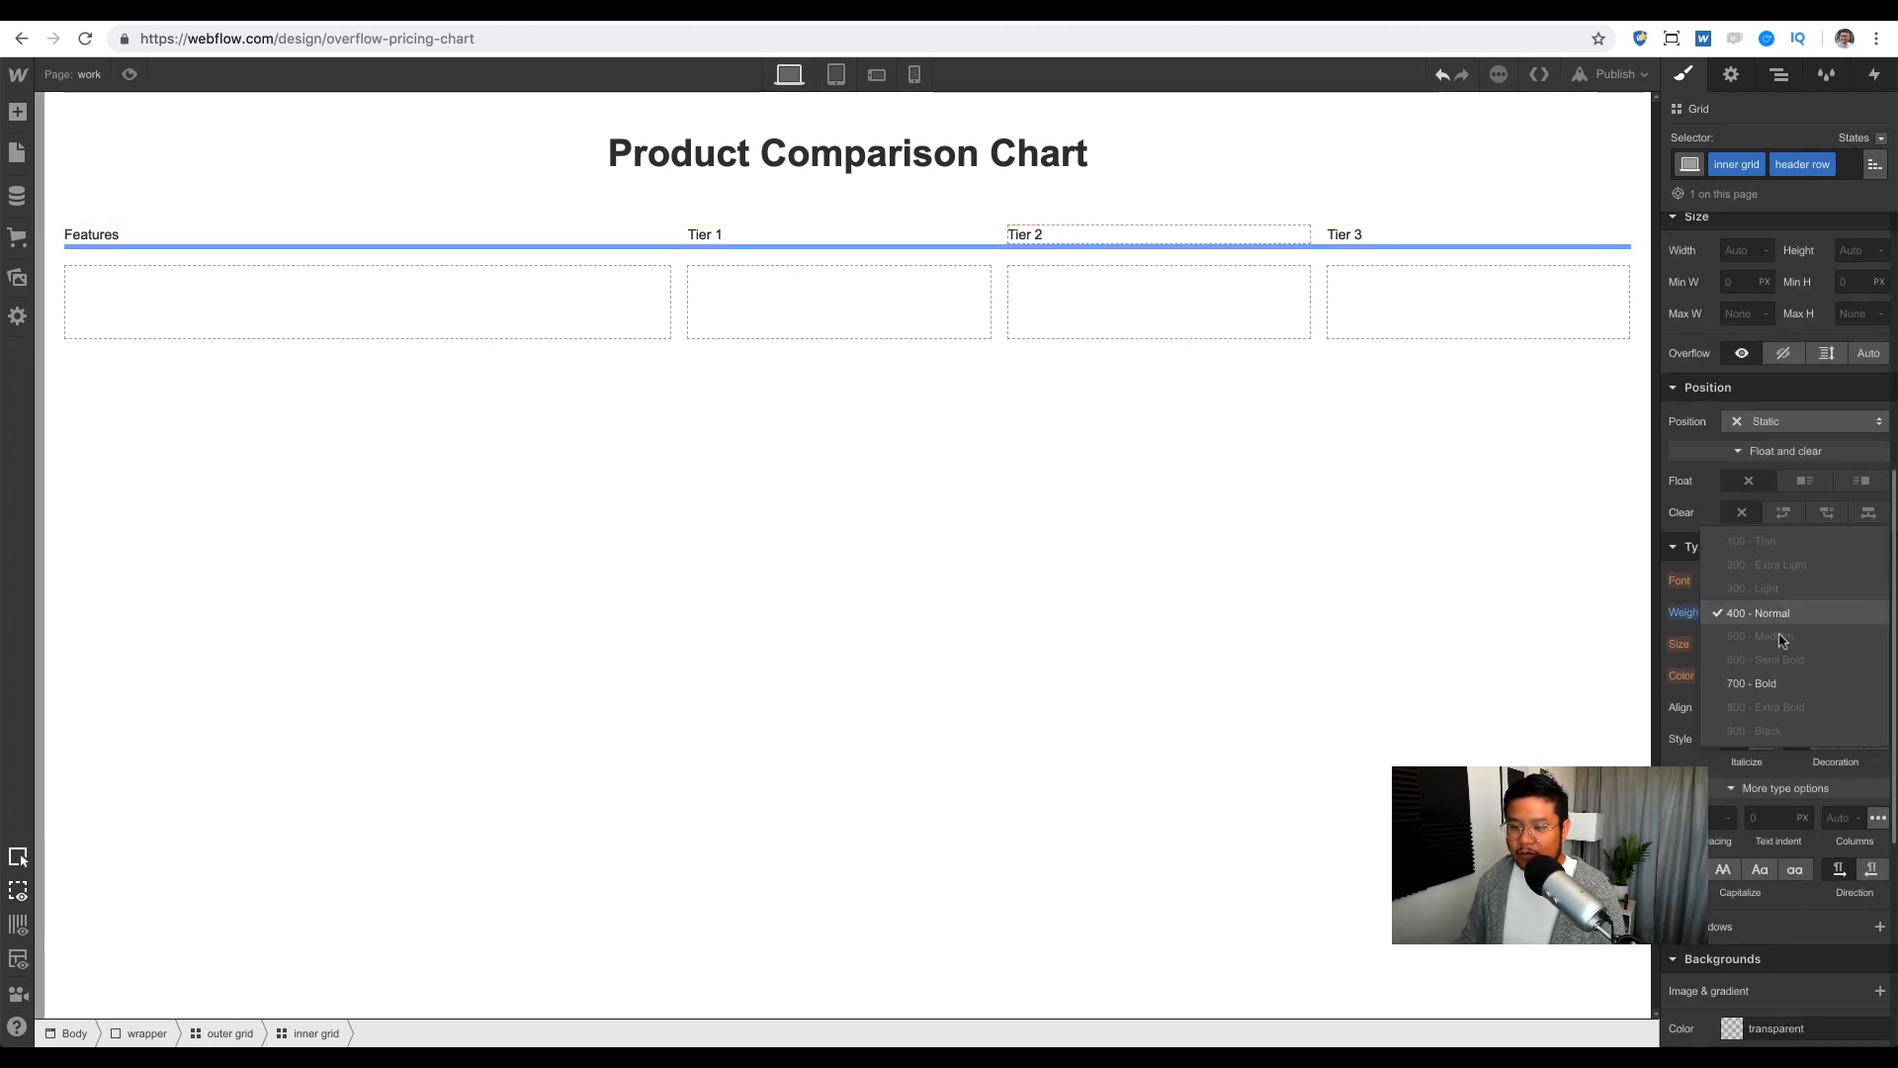
left_click(1779, 678)
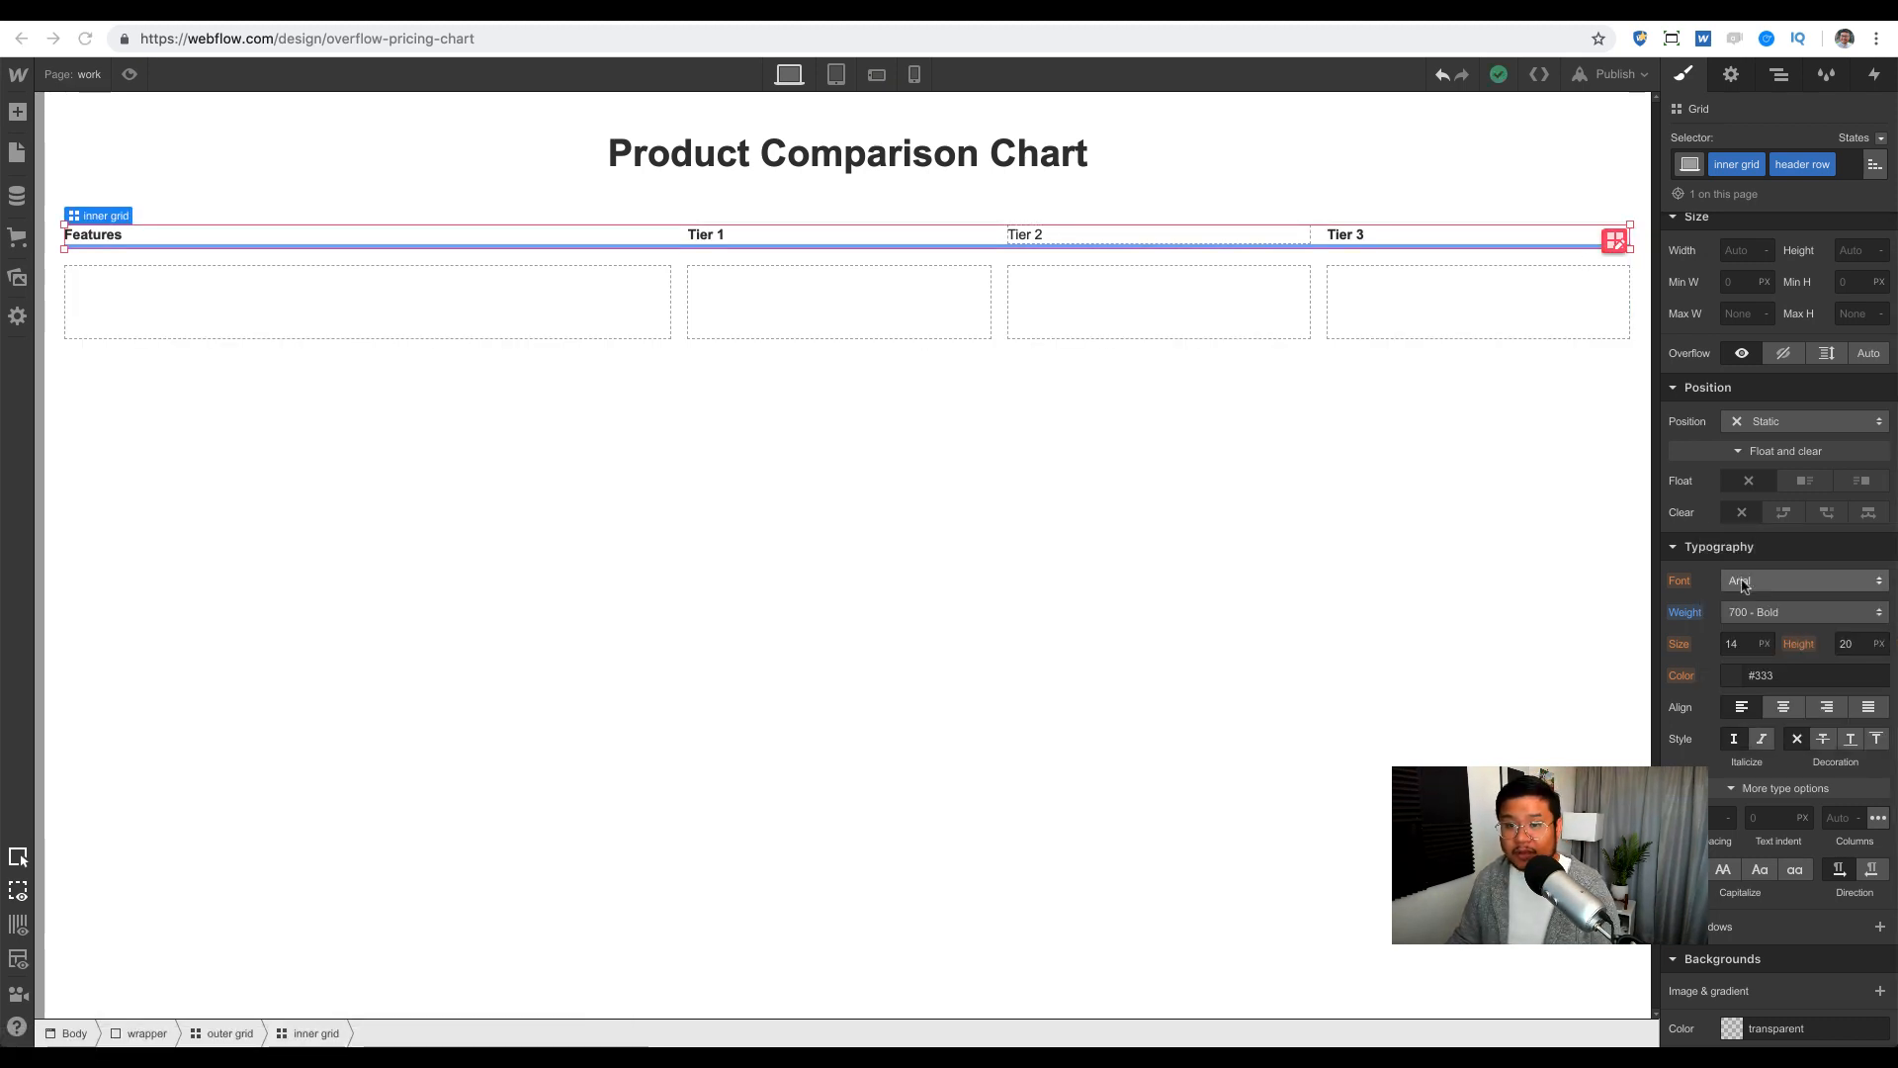
scroll(1742, 584, "up", 6)
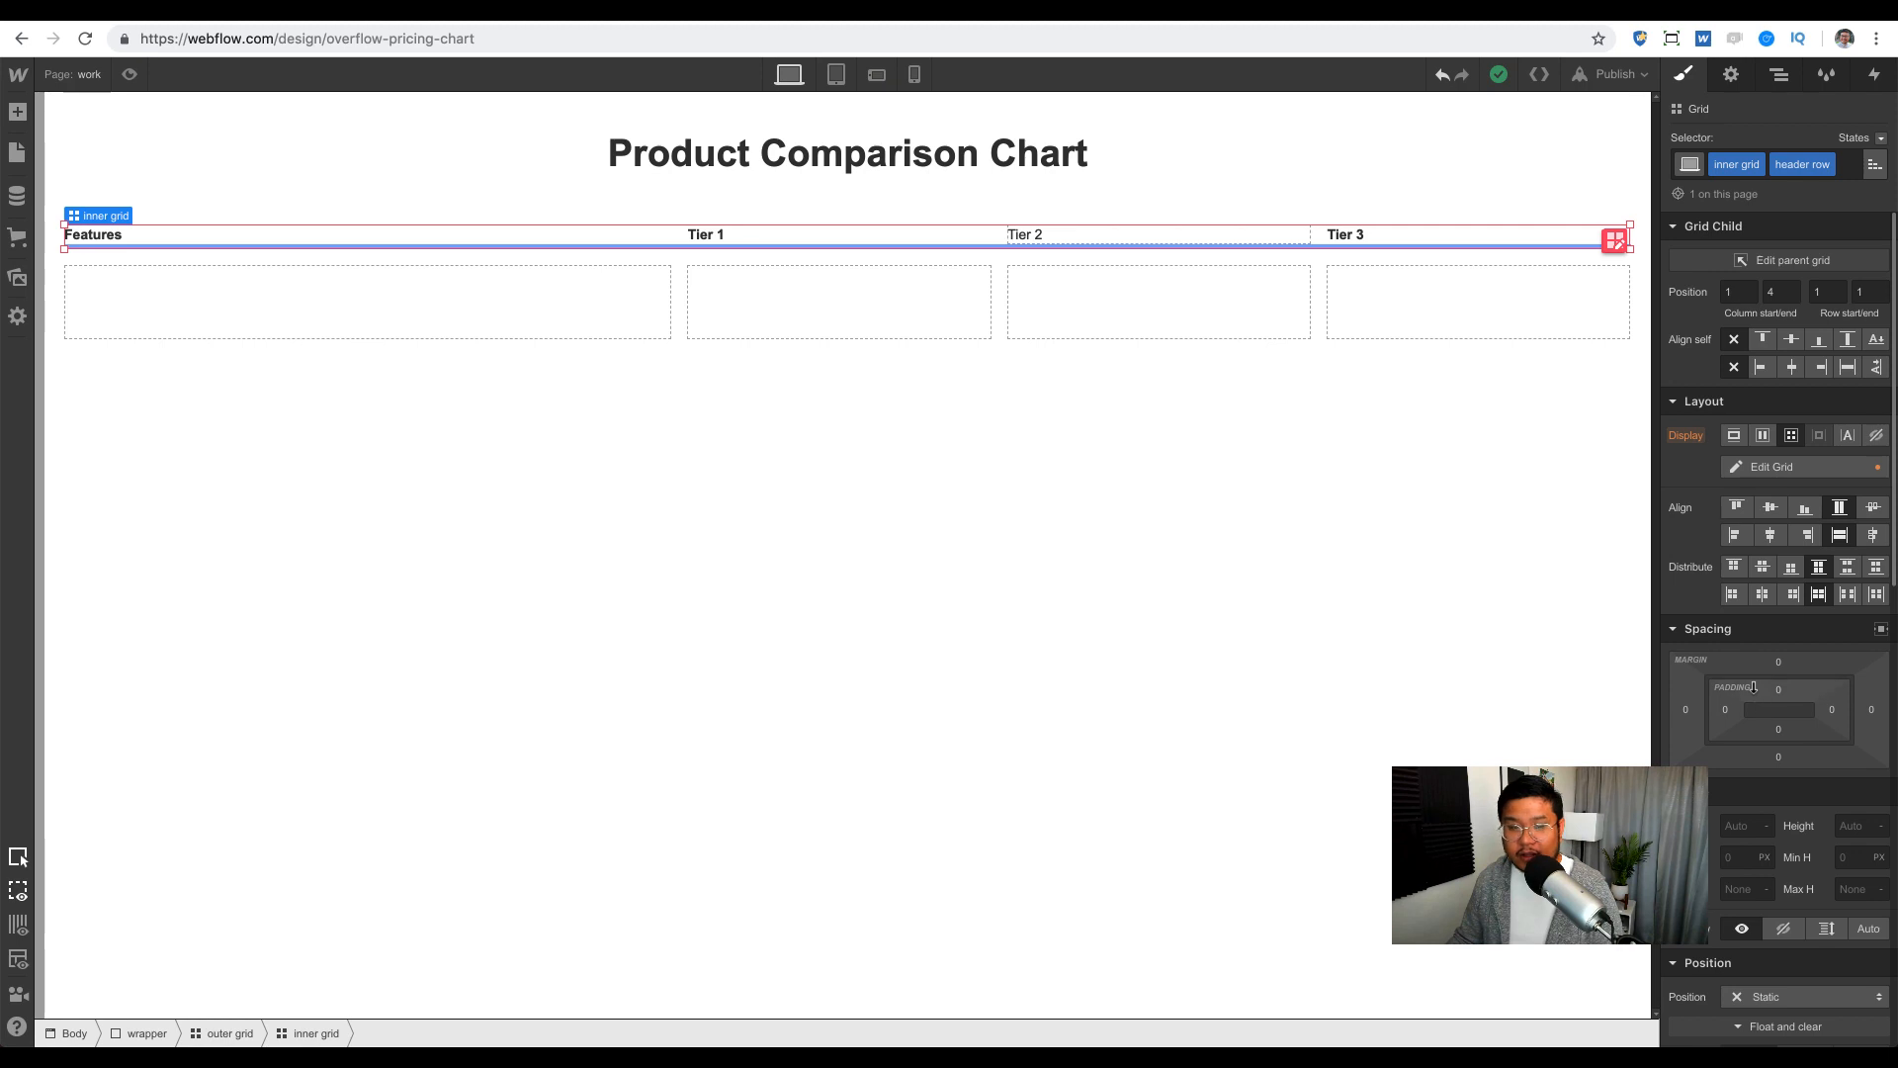
scroll(1791, 830, "down", 4)
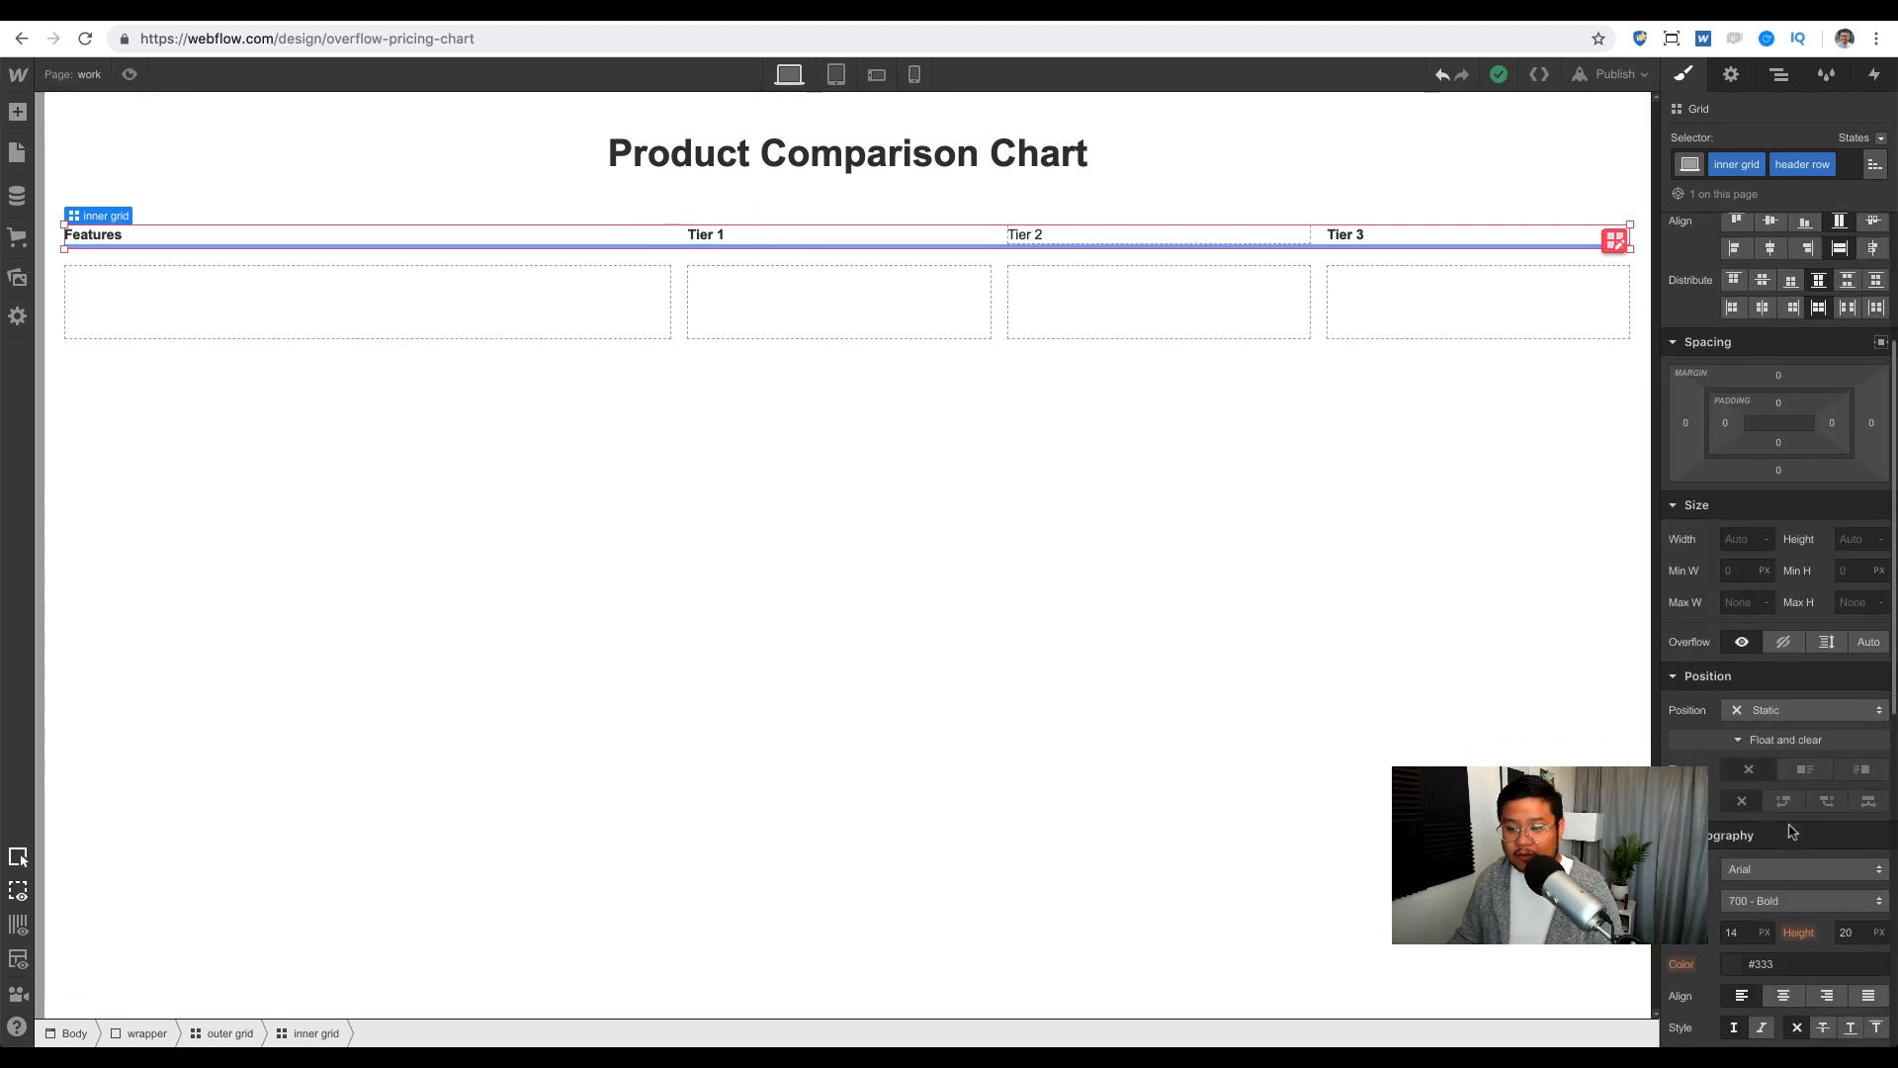
left_click(1746, 815)
type("18")
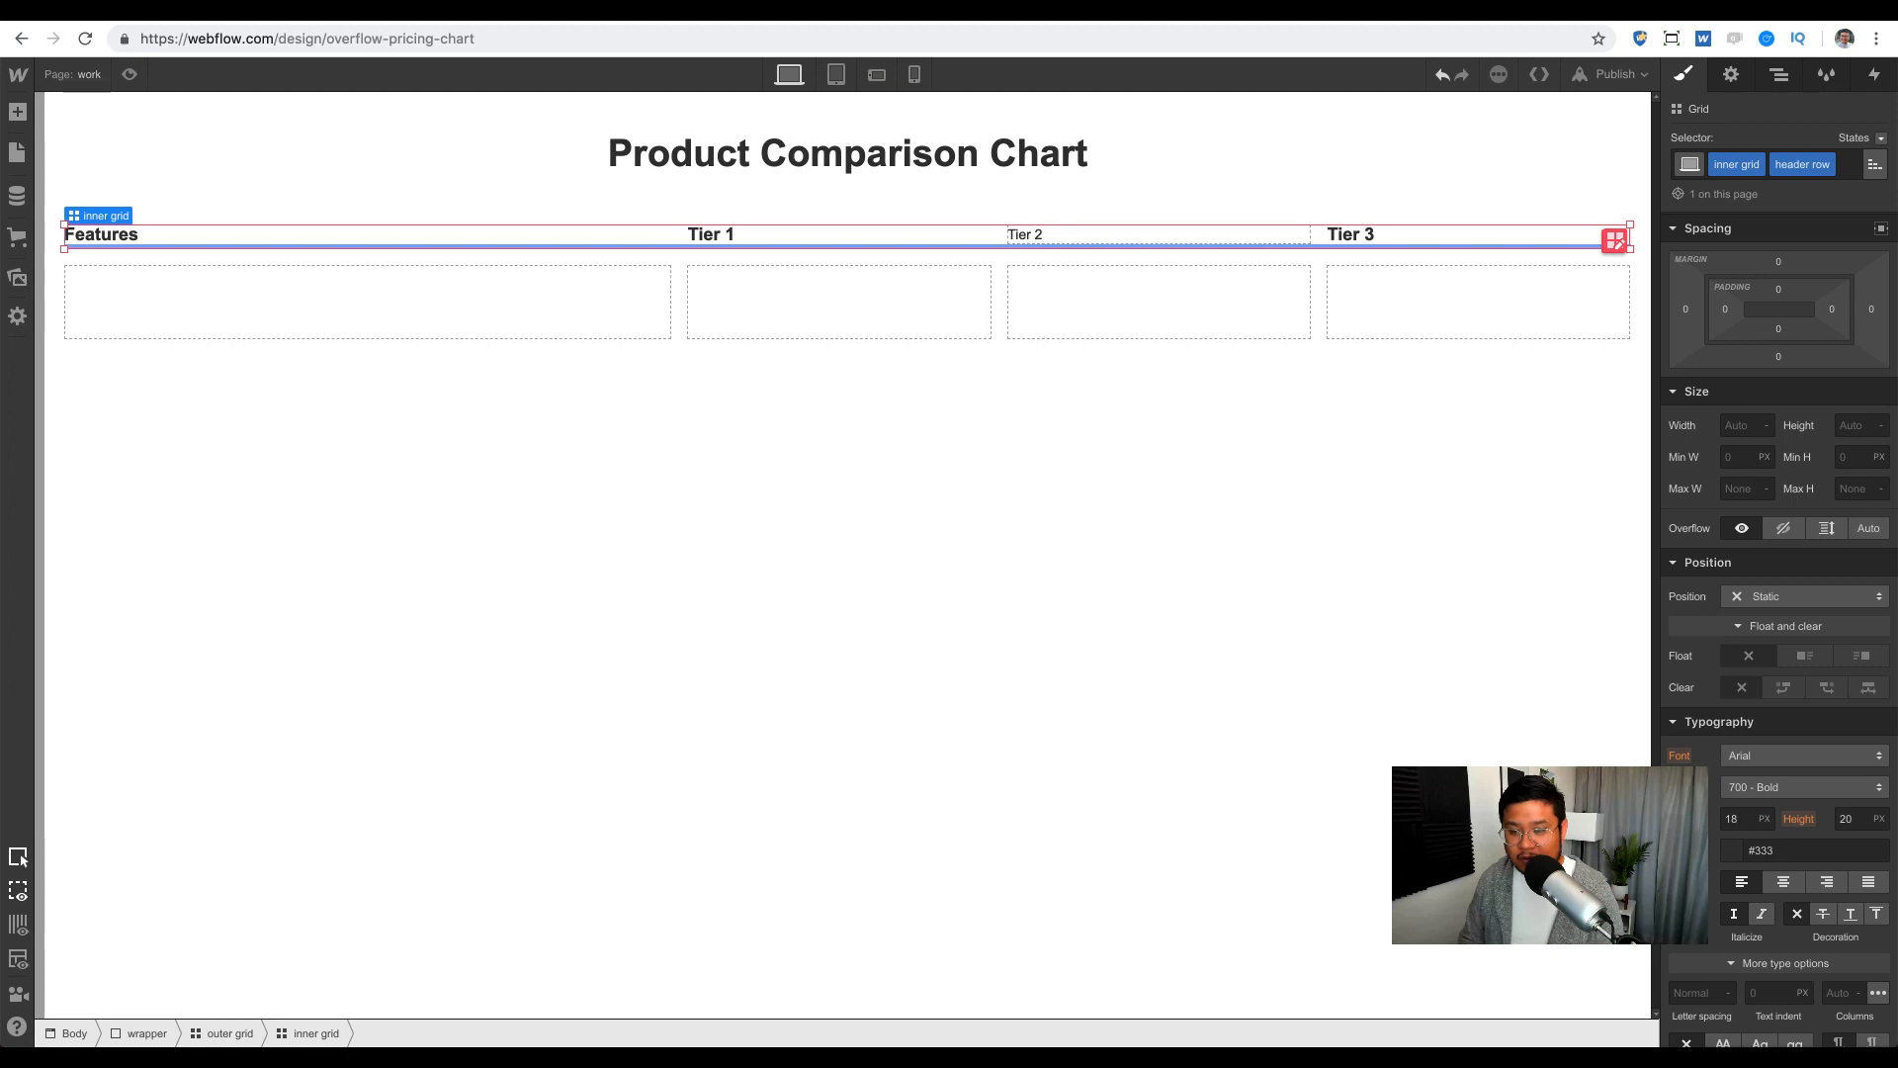
key("Down")
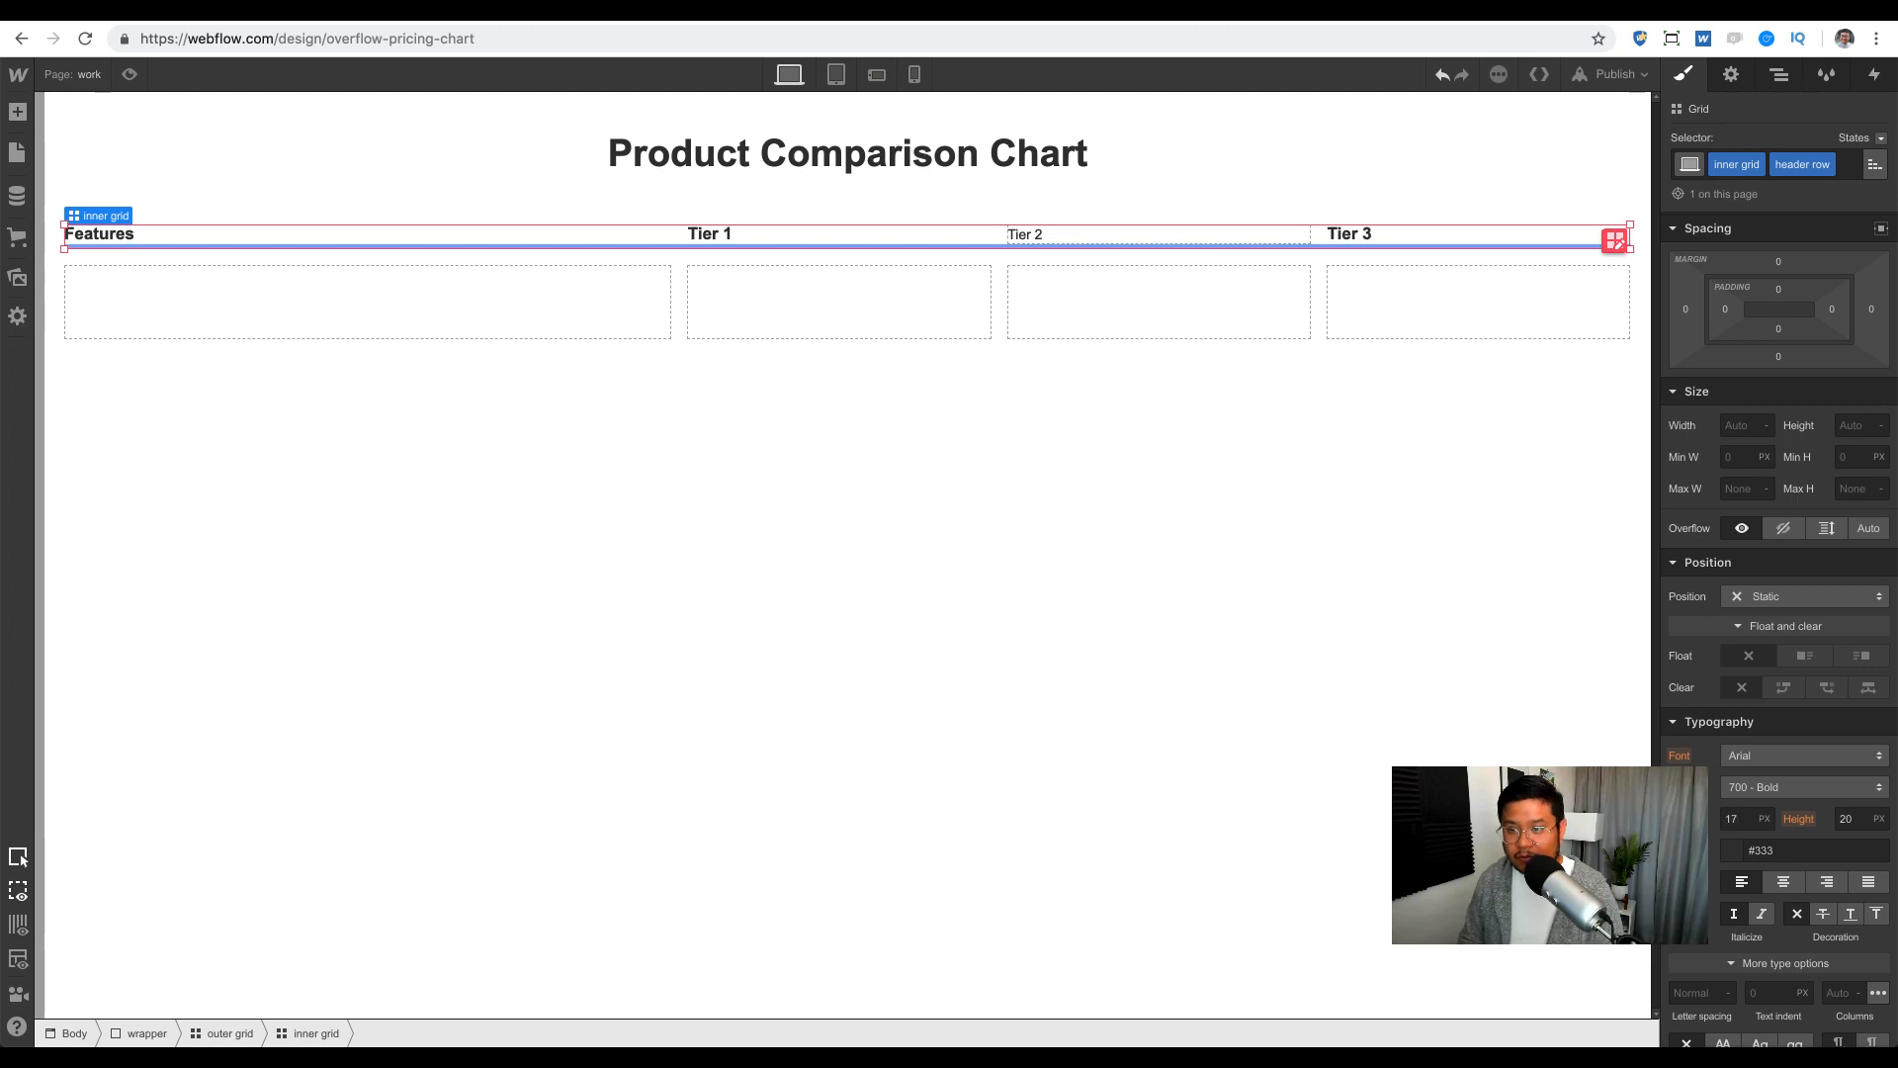
Step: Move the Tier 2 label into the header row grid in the Navigator
left_click(1117, 237)
left_click(1795, 76)
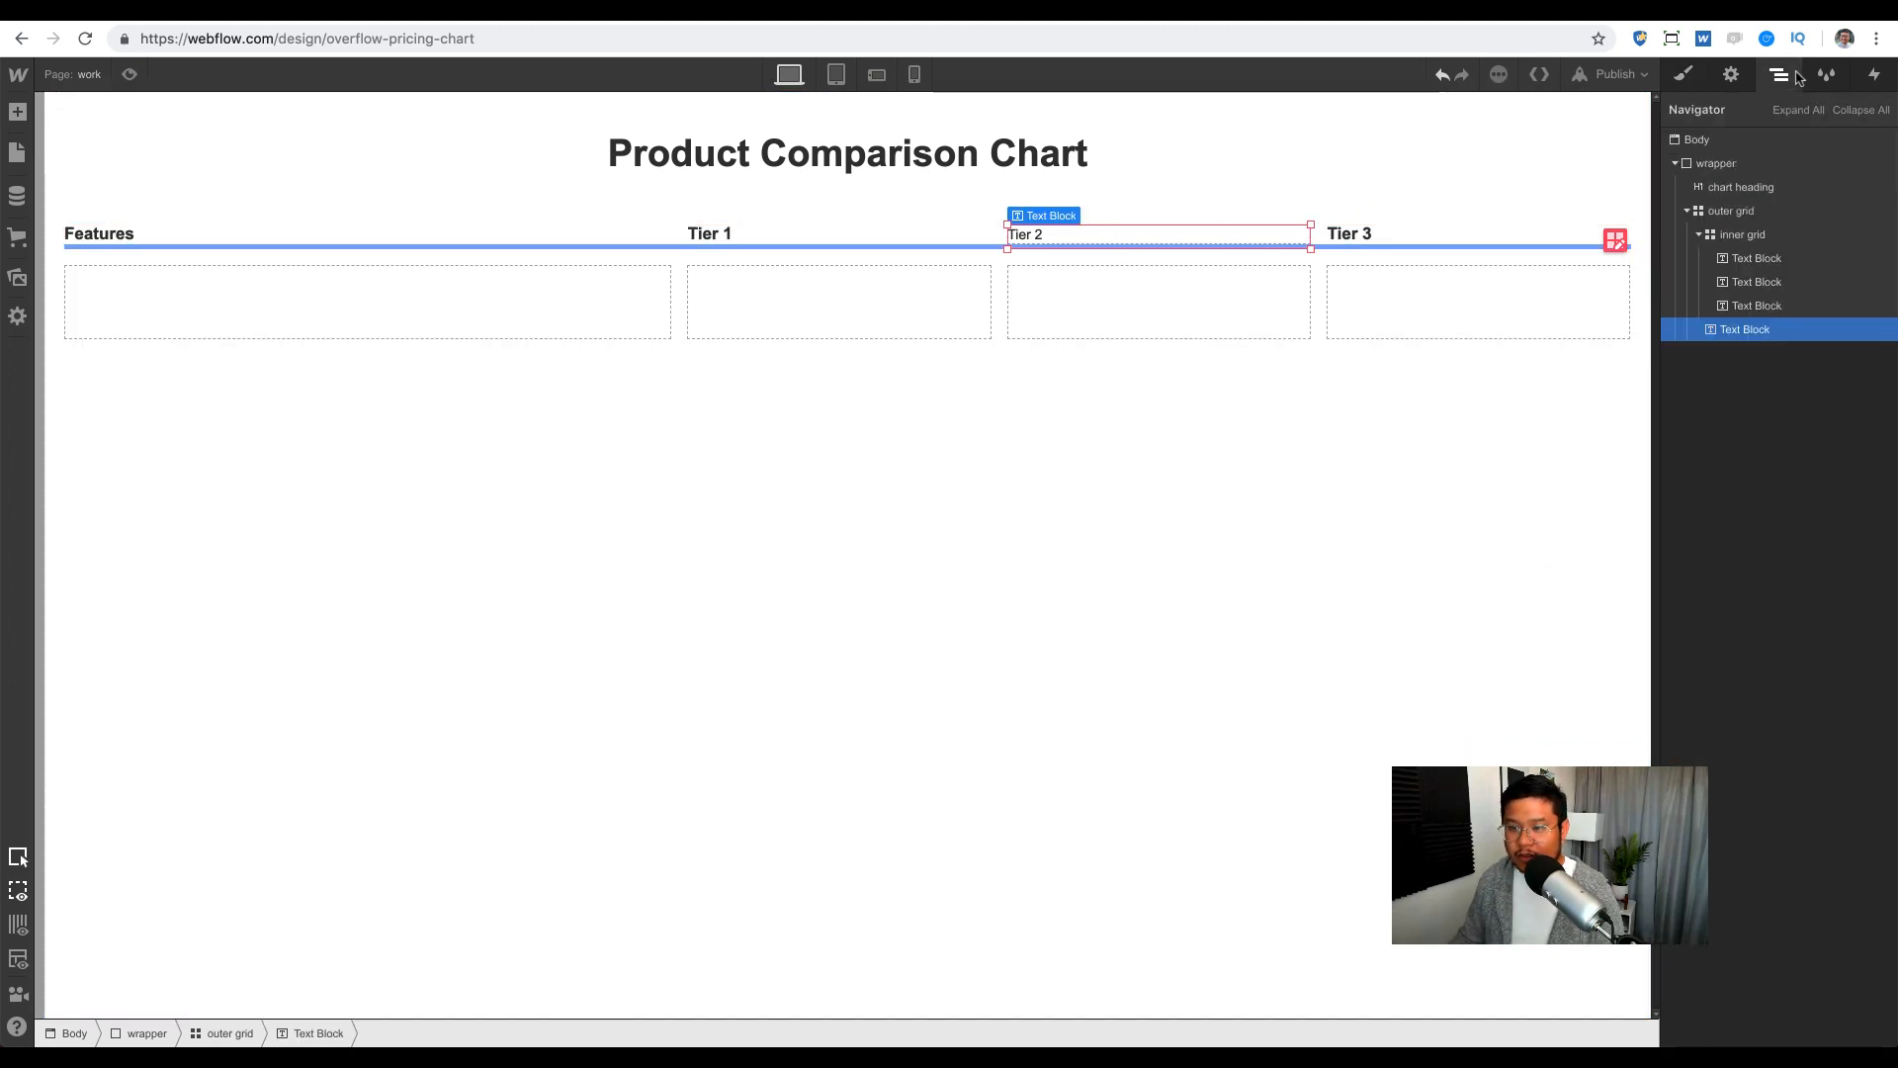
left_click_drag(1735, 332, 1785, 344)
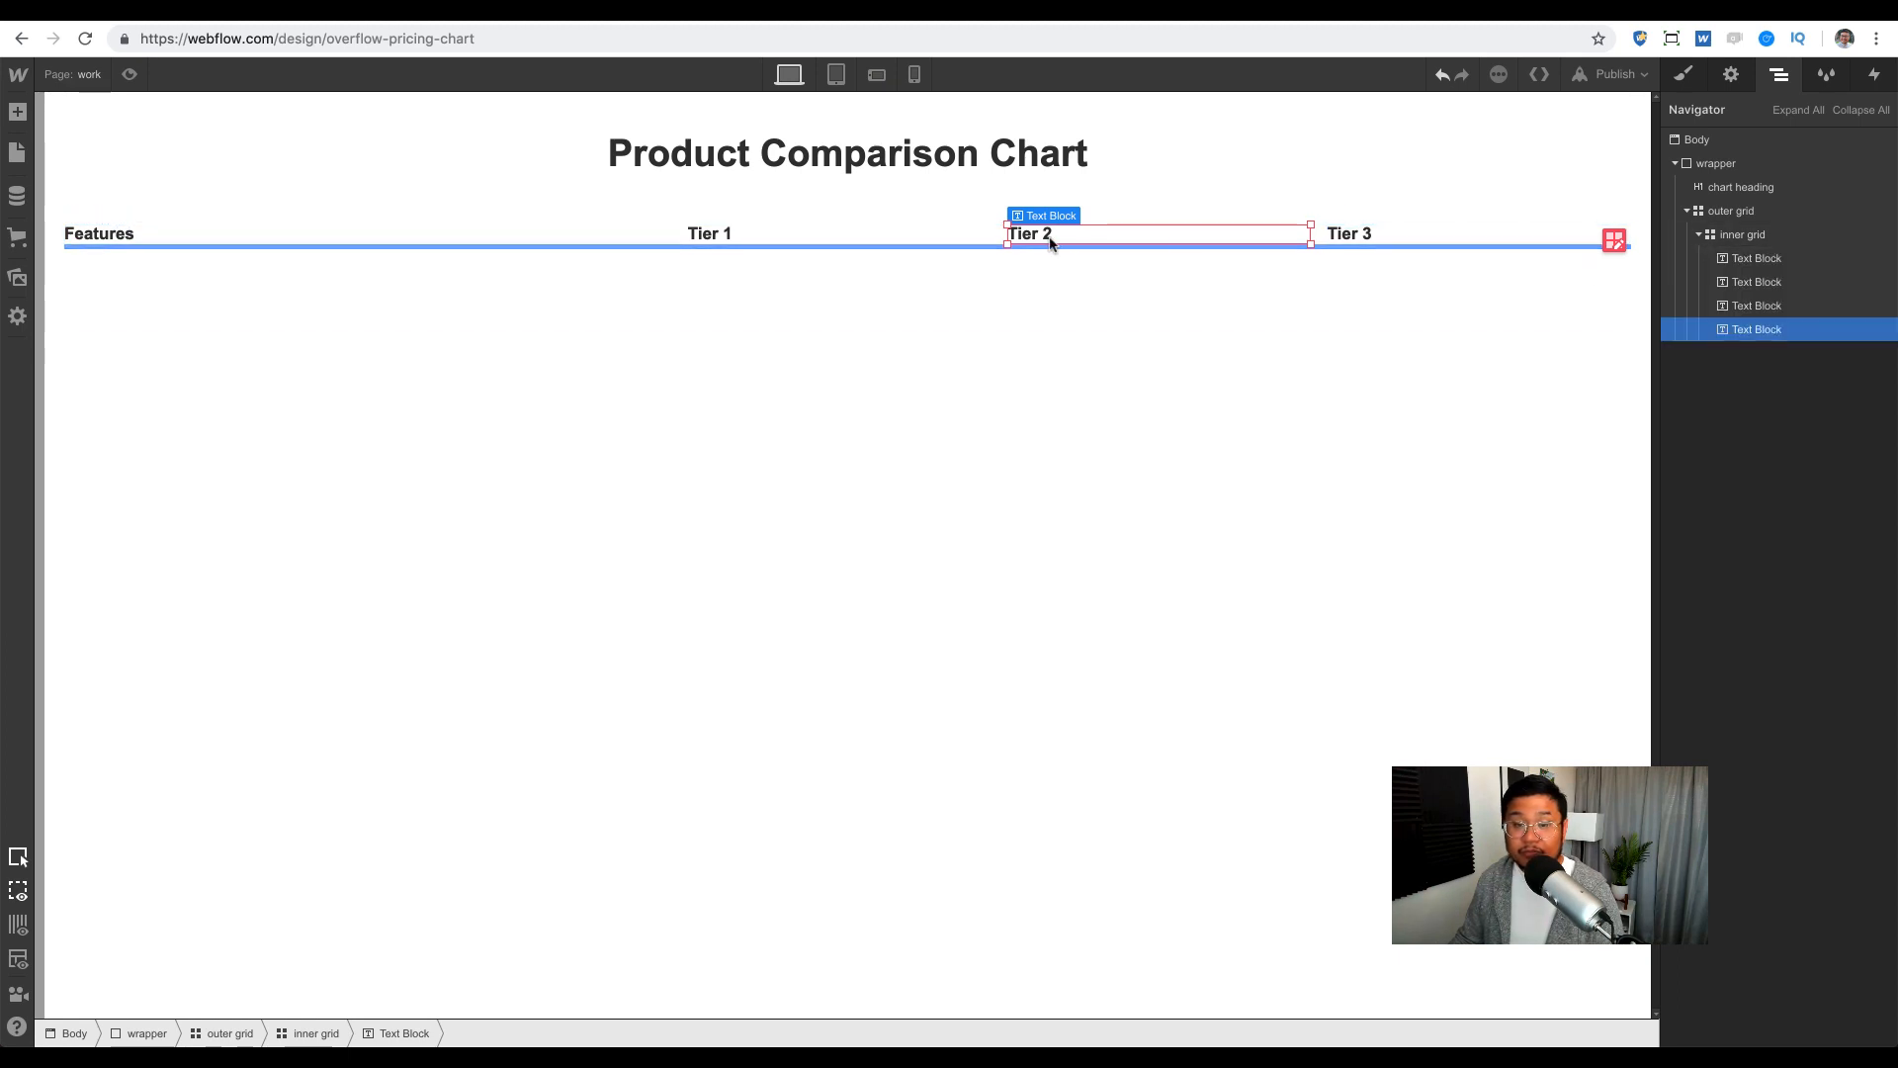
left_click(829, 240)
left_click(627, 235)
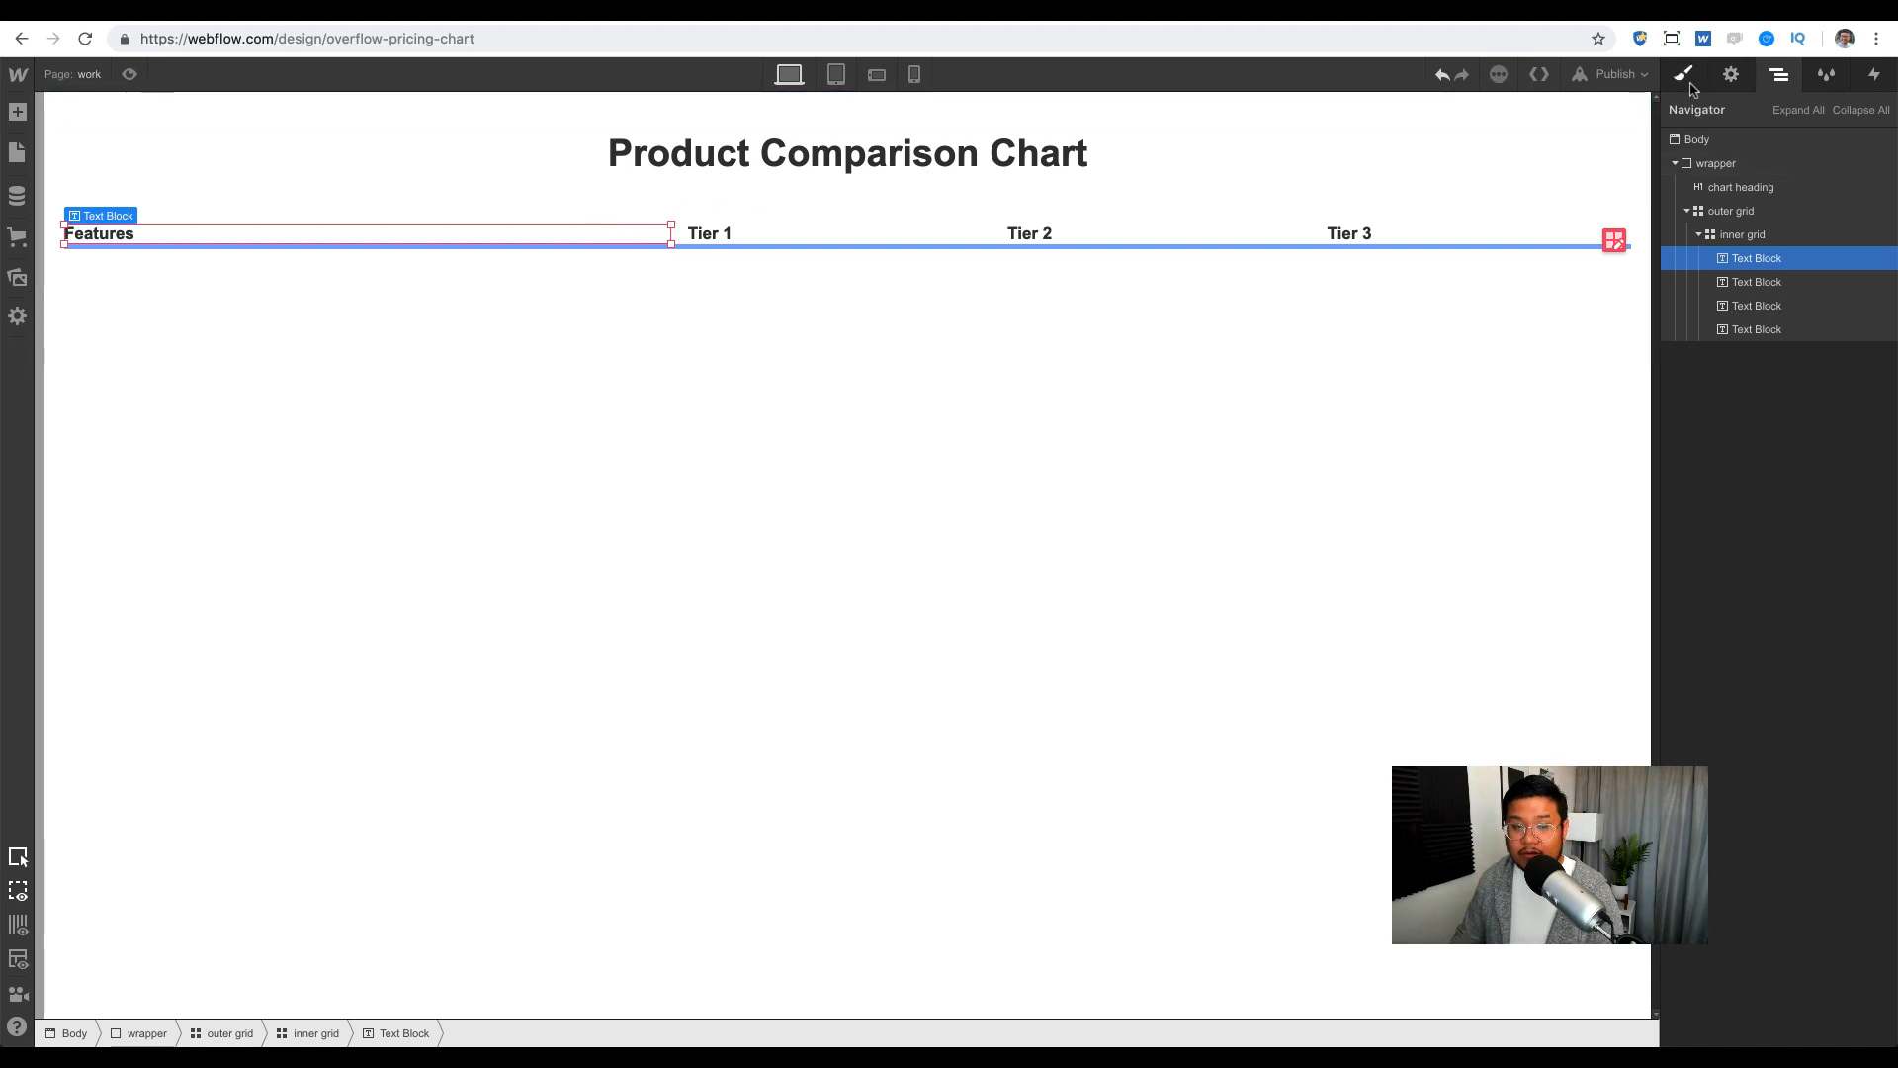
key("Up")
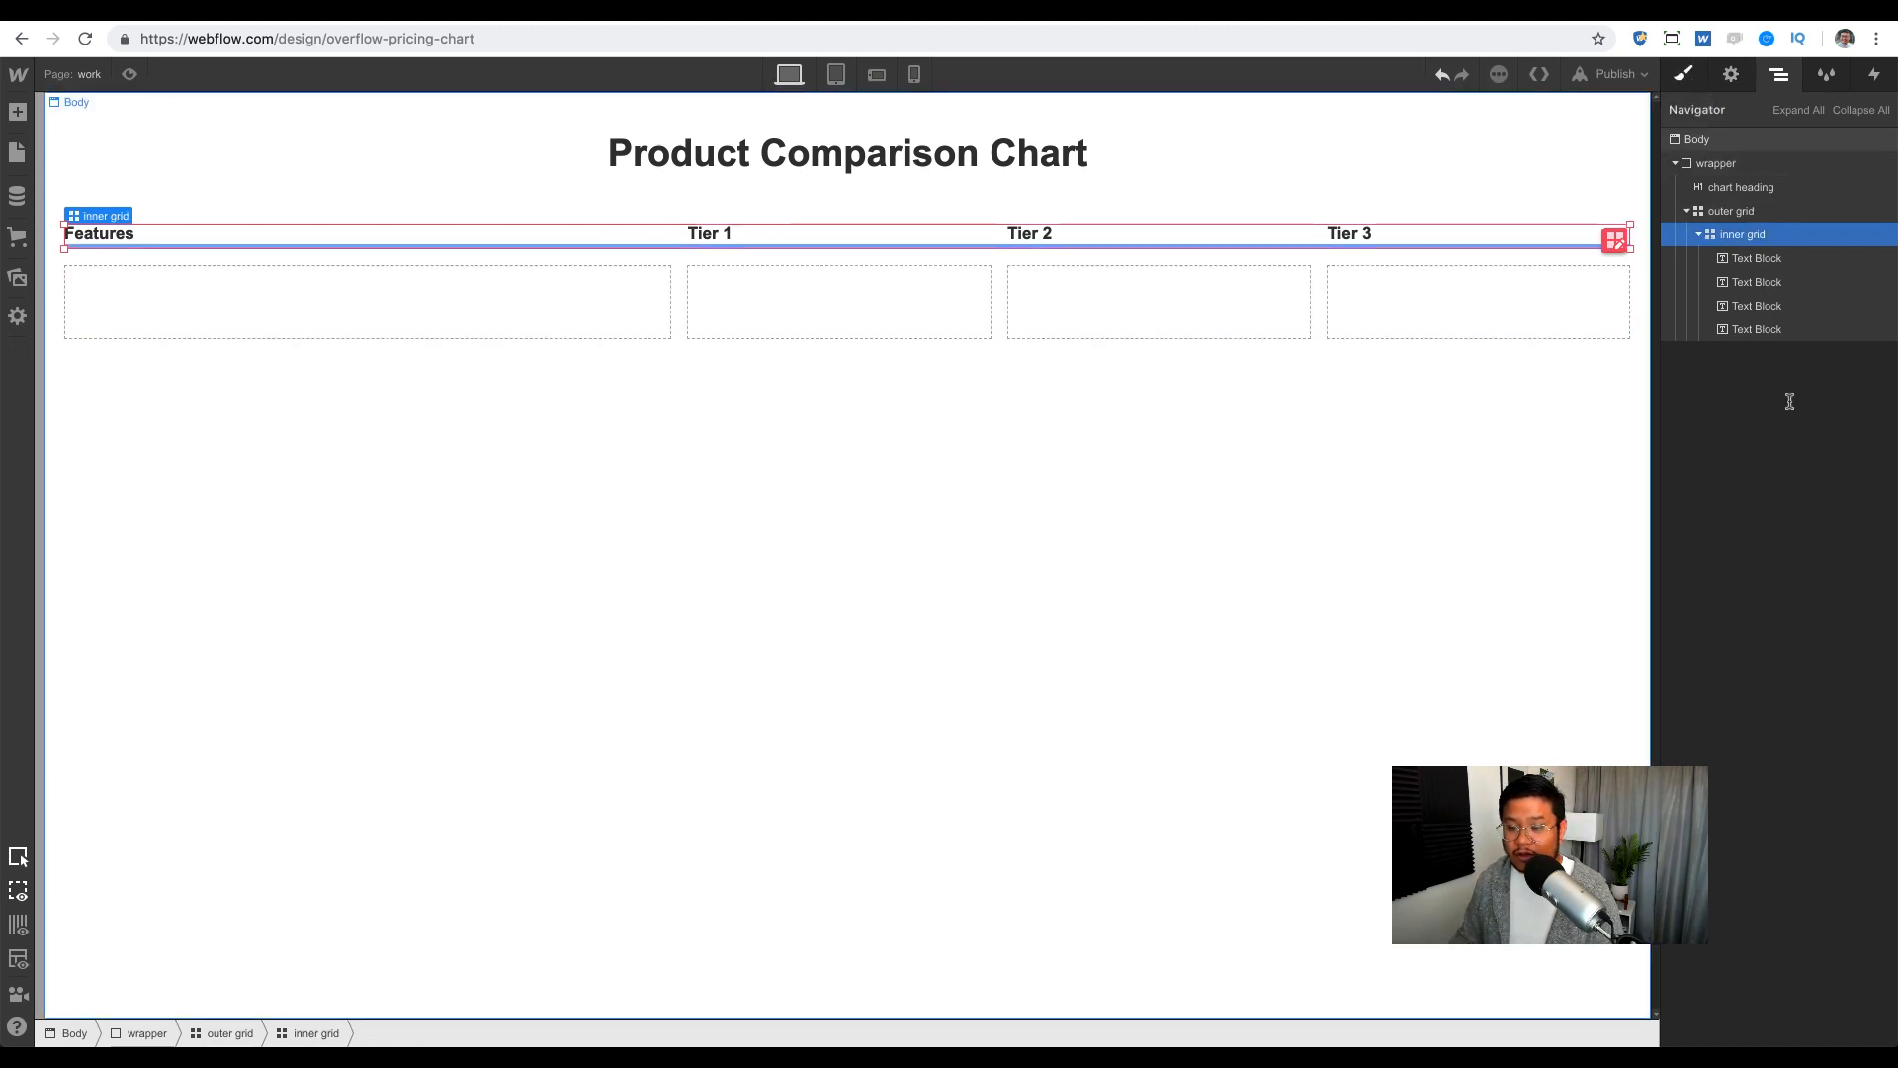
Step: Set the header row's line height to 300%
key("s")
scroll(1790, 593, "down", 10)
left_click(1852, 803)
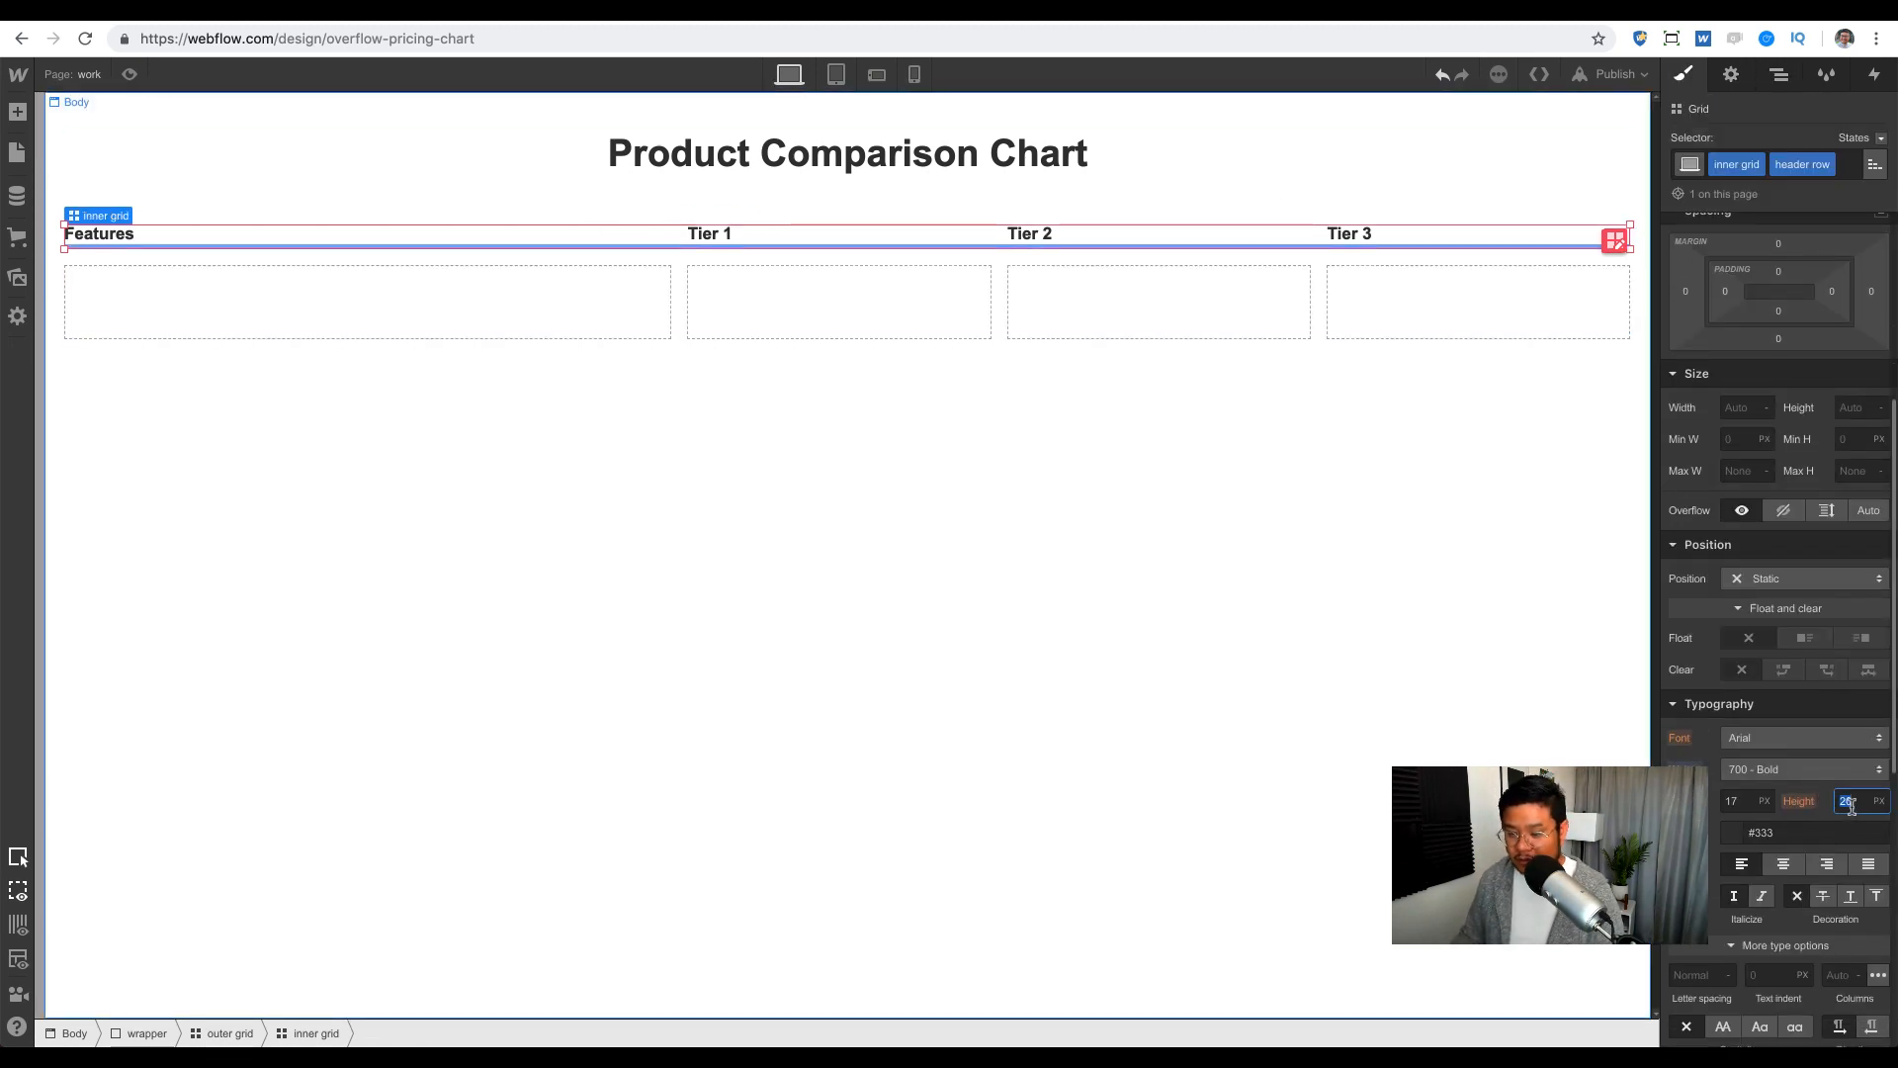
type("200")
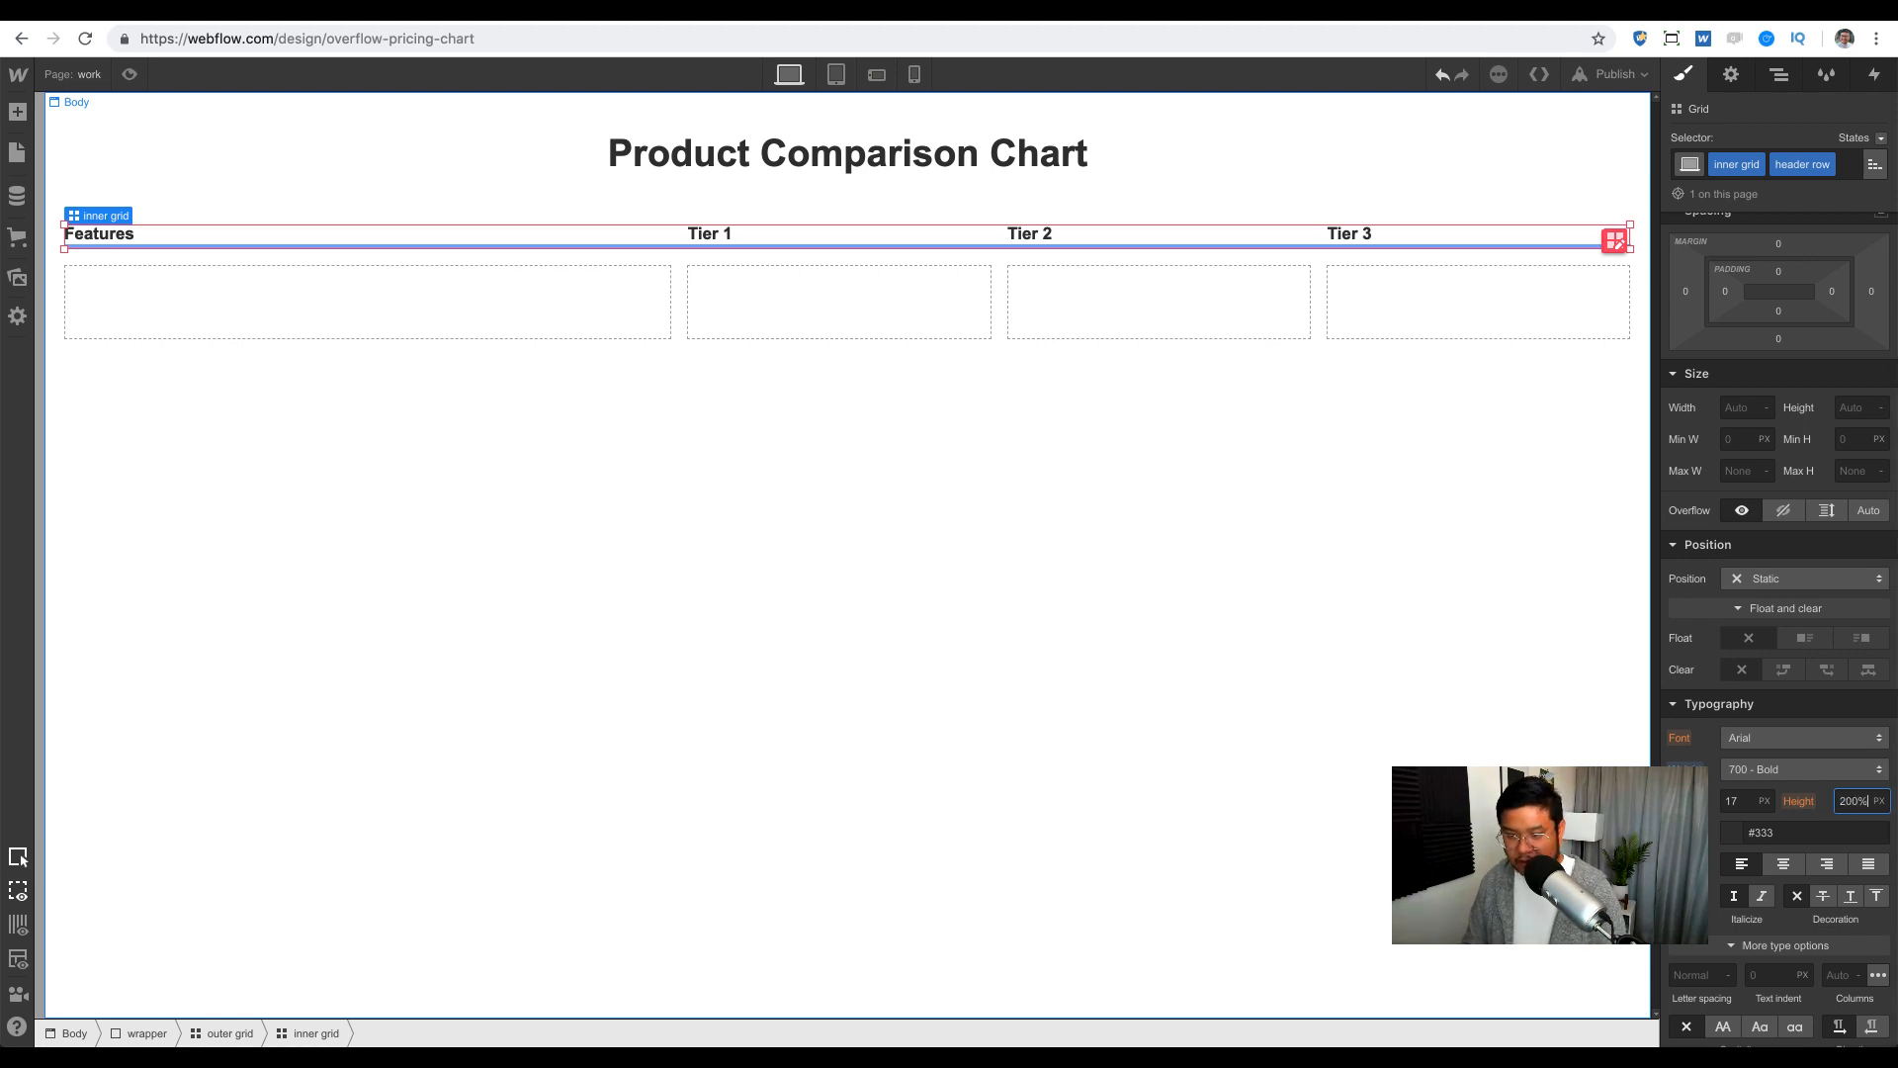
key("Return")
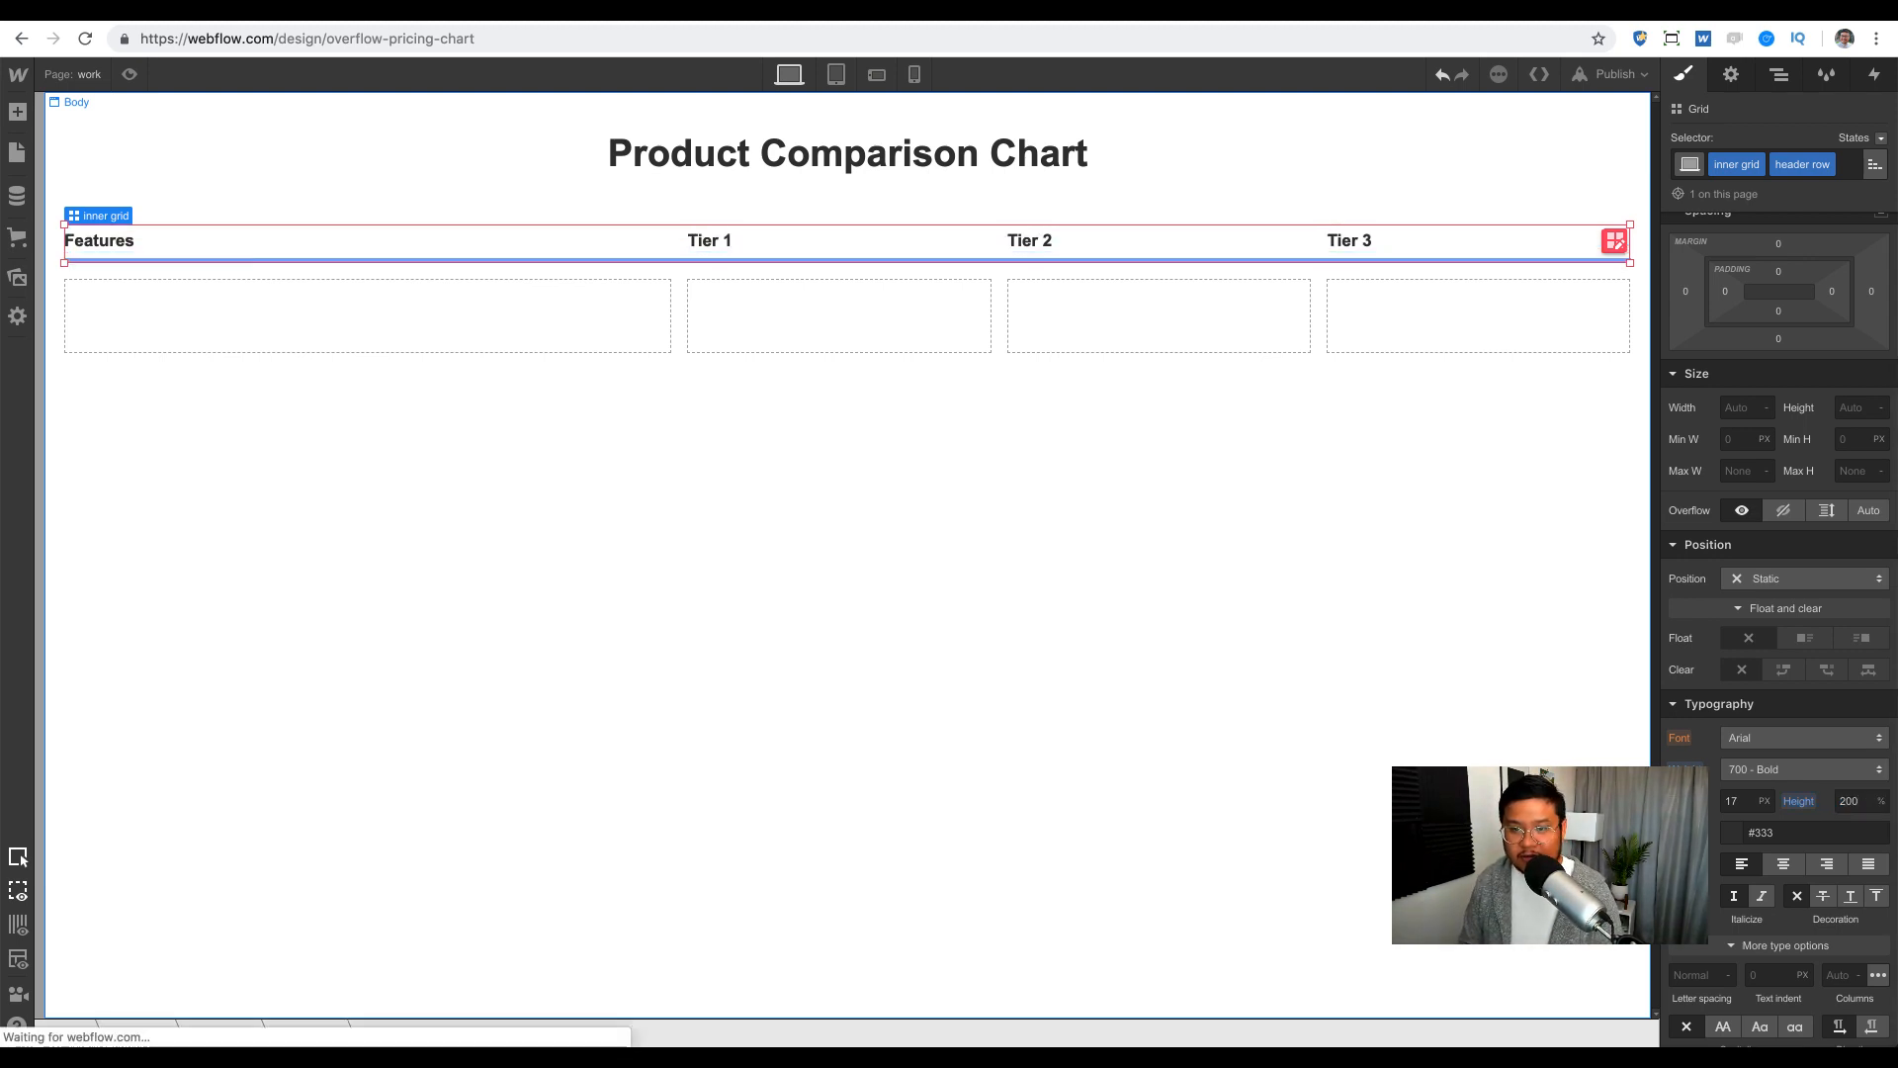
key("shift+Up")
key("shift+Up")
key("shift+Up")
key("shift+Up")
key("shift+Up")
key("shift+Up")
key("shift+Up")
key("shift+Up")
key("shift+Up")
key("shift+Up")
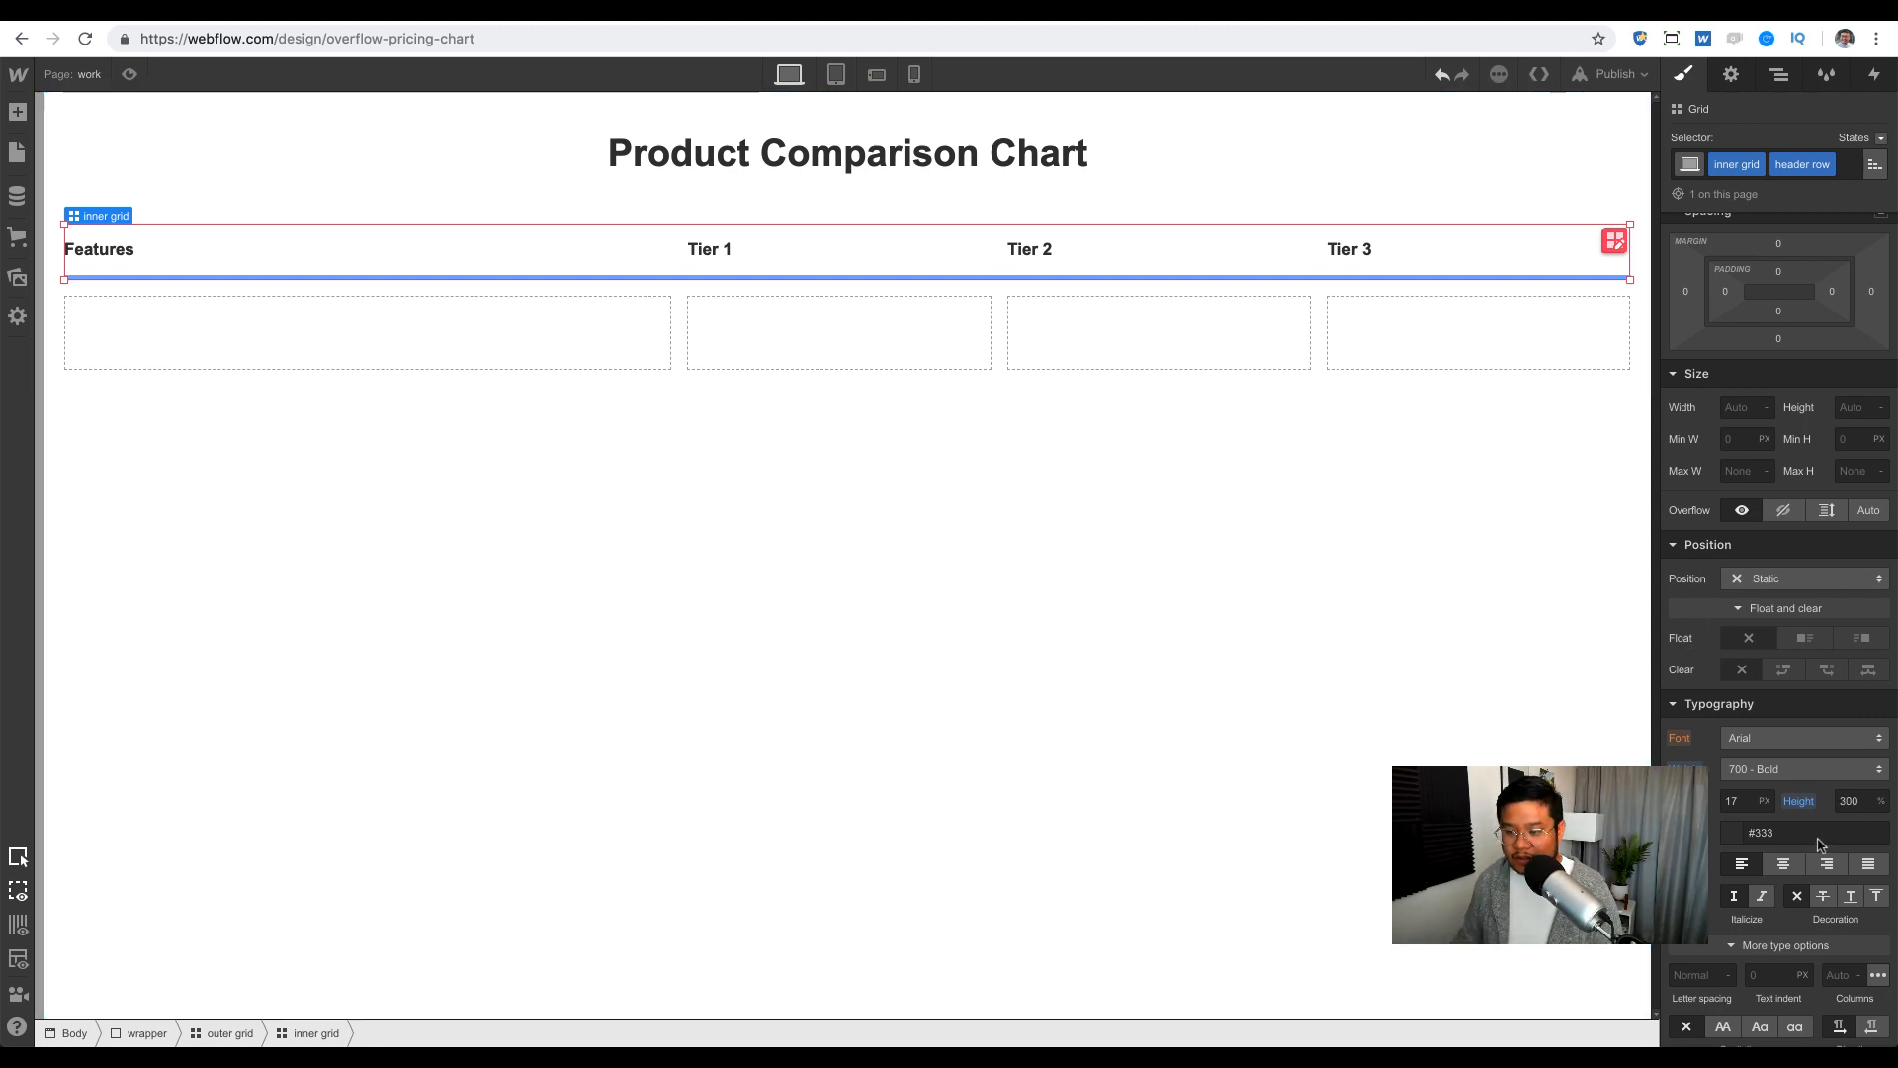
left_click(784, 242)
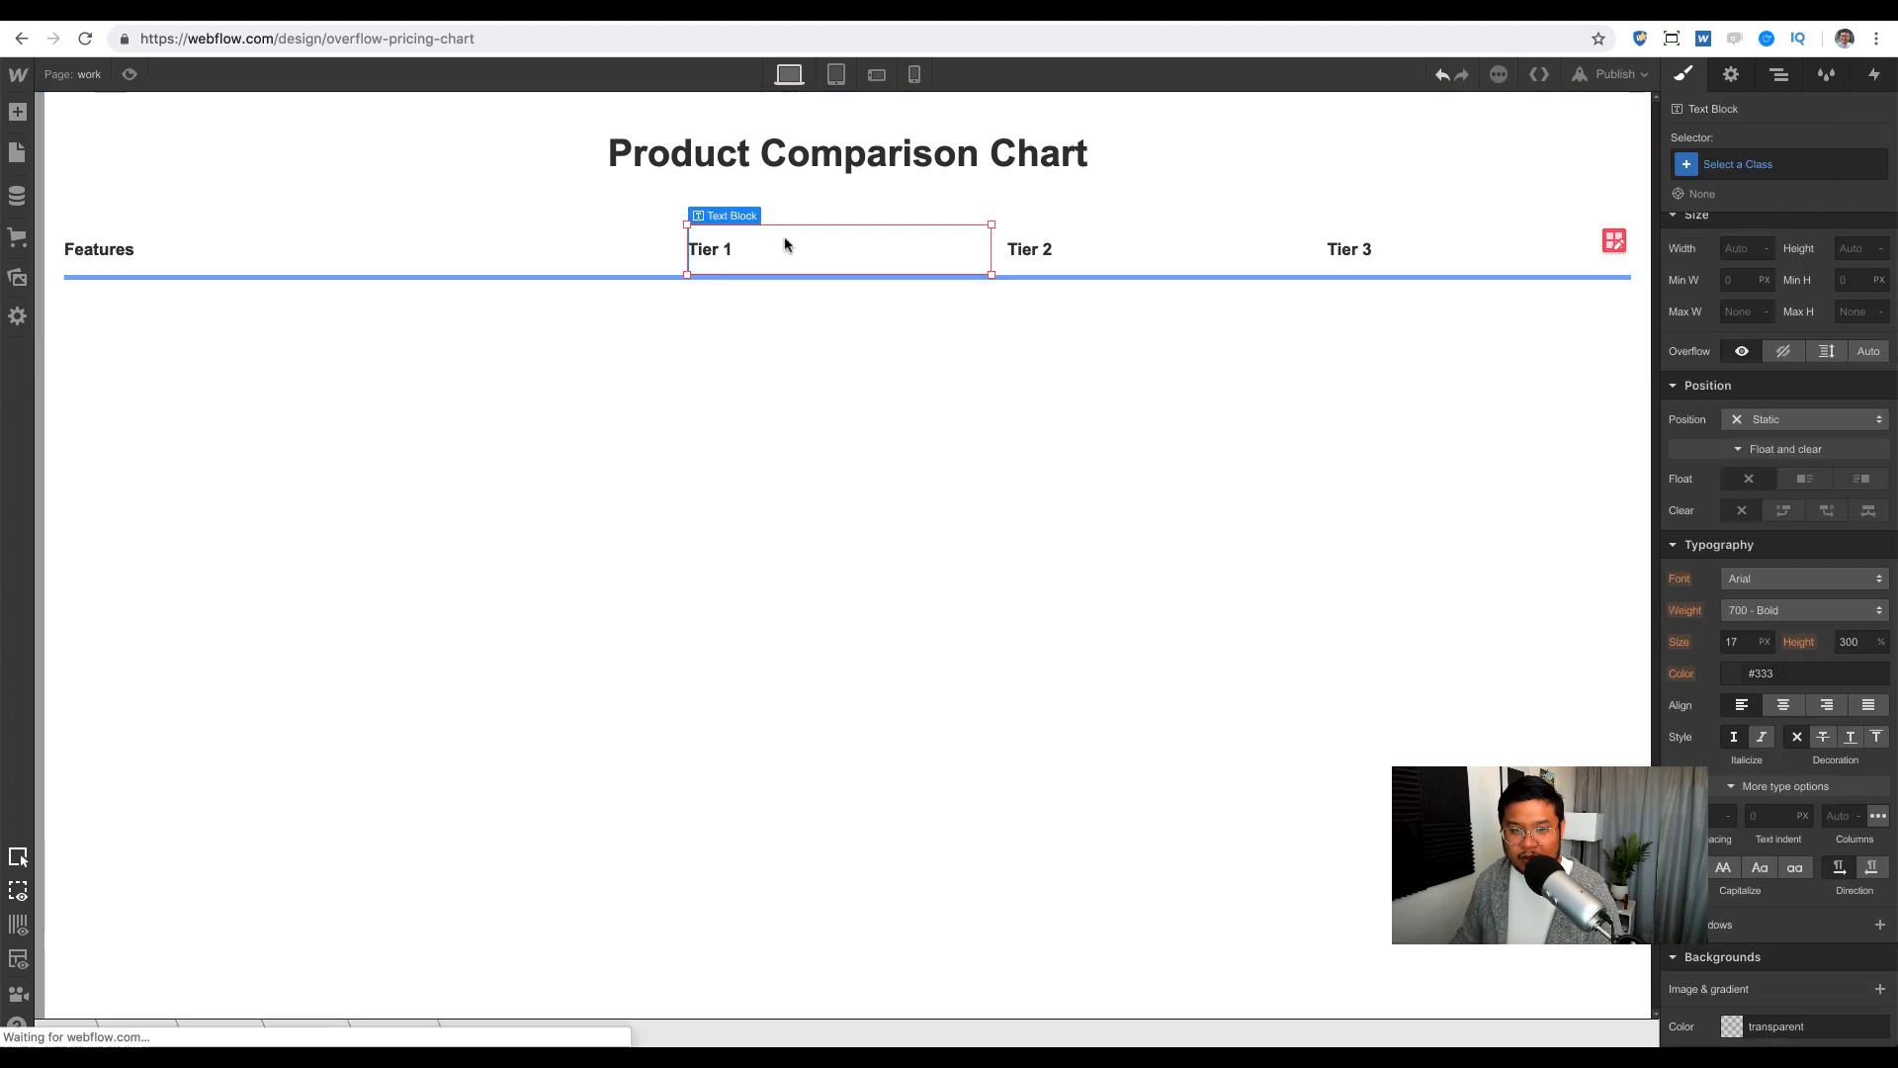
Step: Centre the Tier 1, Tier 2 and Tier 3 labels with Align self centre
scroll(1797, 477, "up", 3)
scroll(1797, 476, "up", 3)
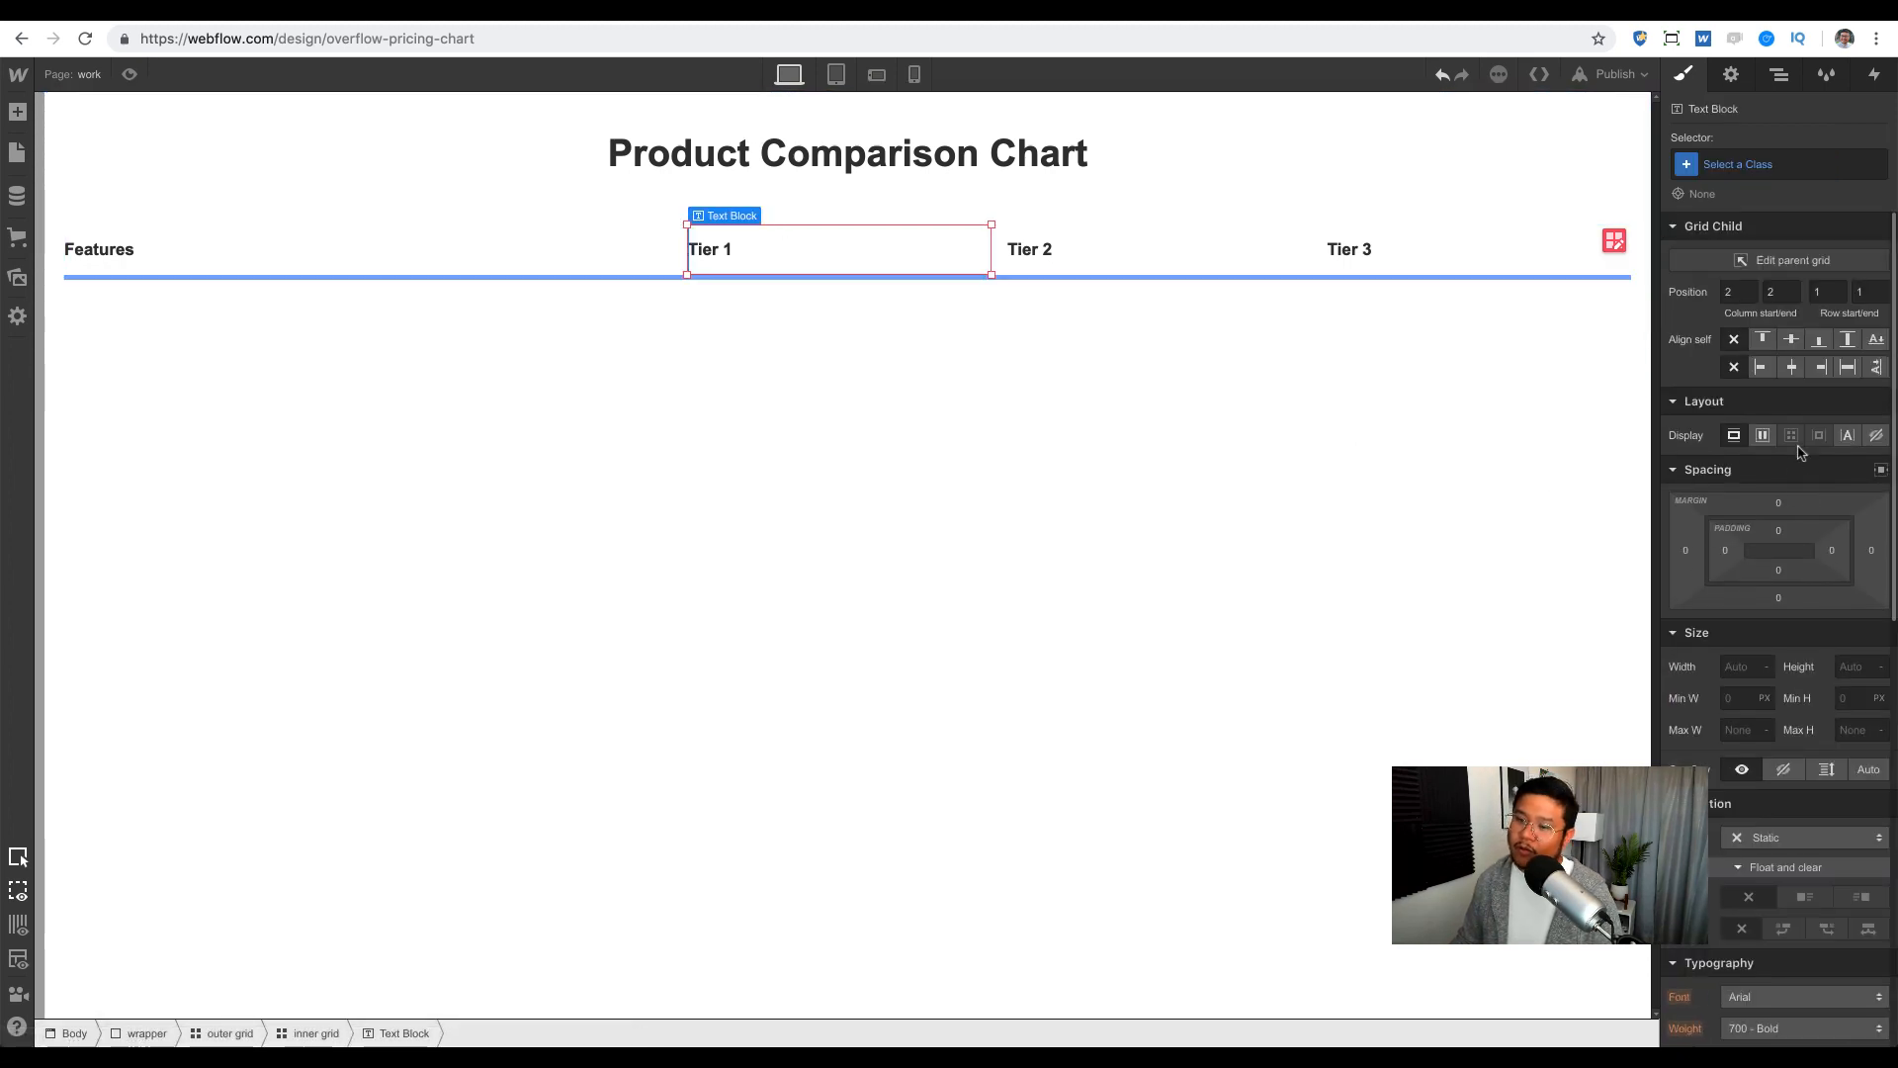
left_click(1793, 367)
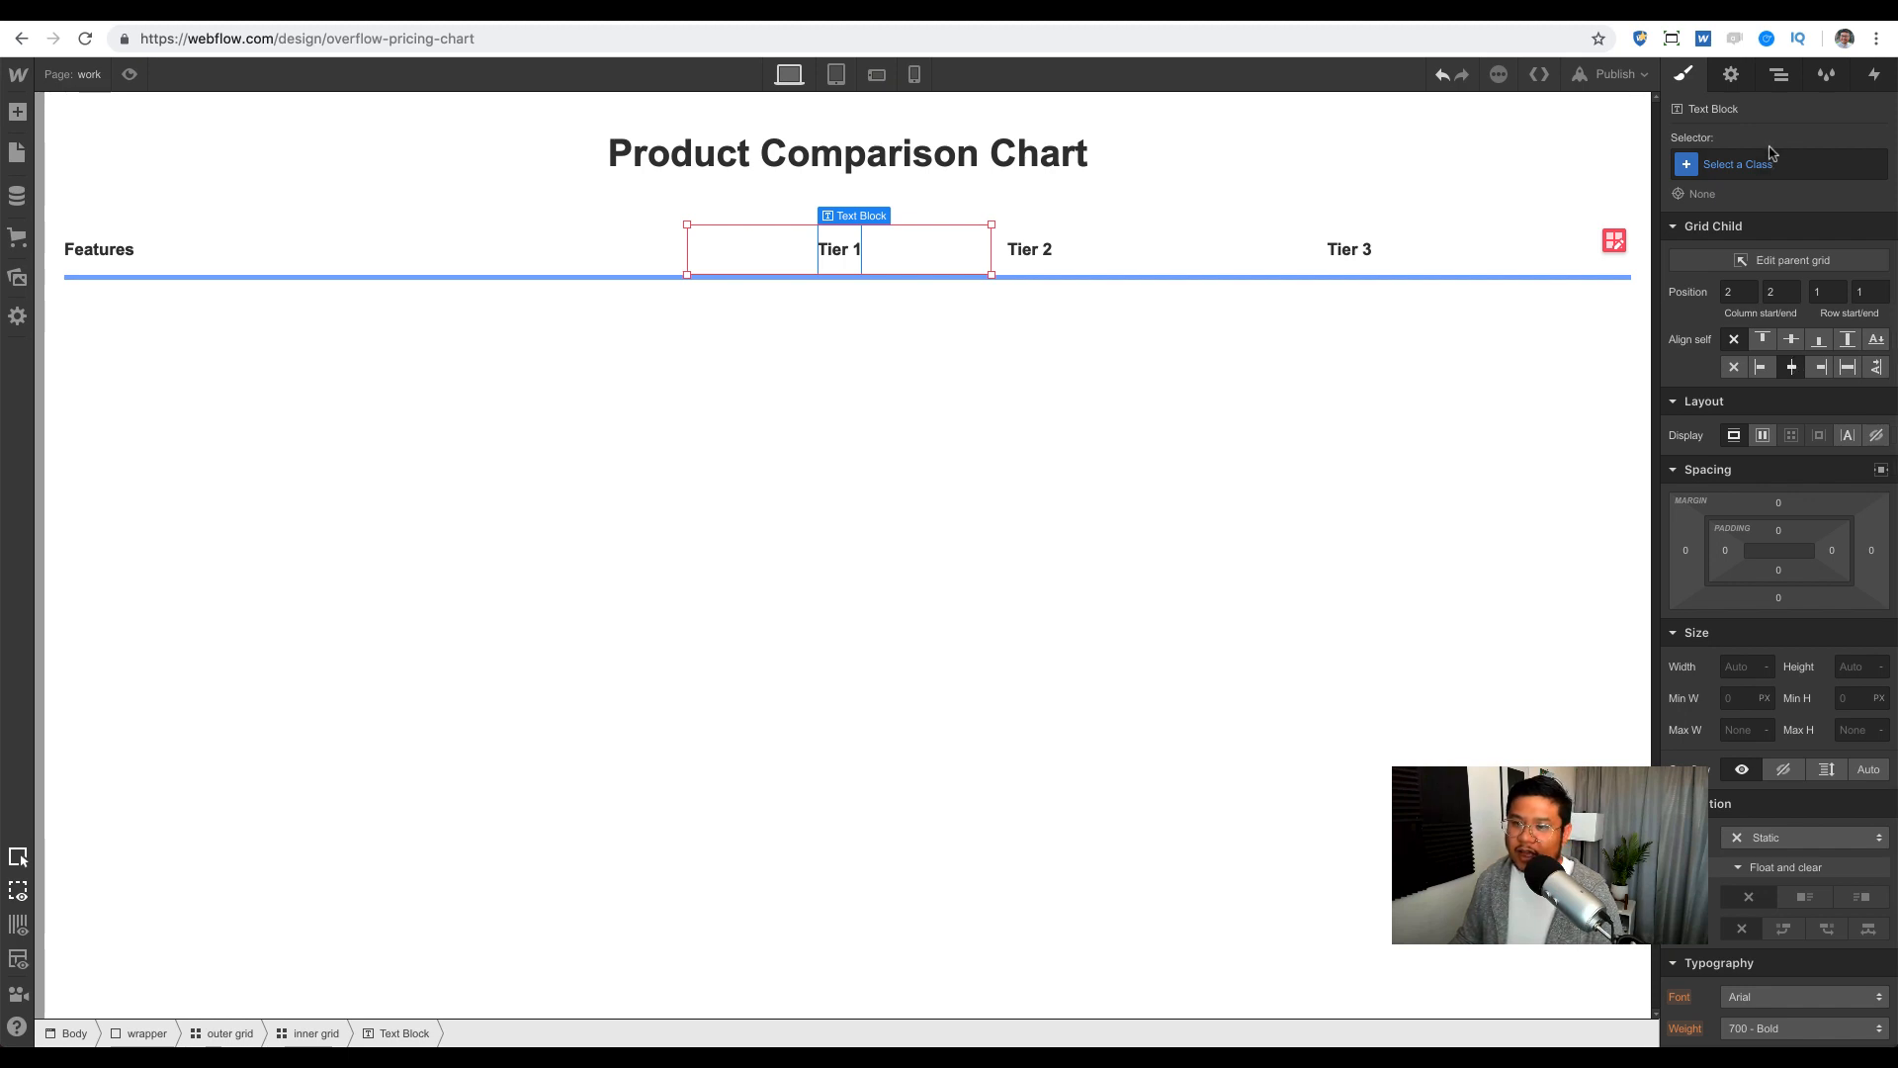
left_click(1153, 263)
left_click(1792, 366)
left_click(1452, 259)
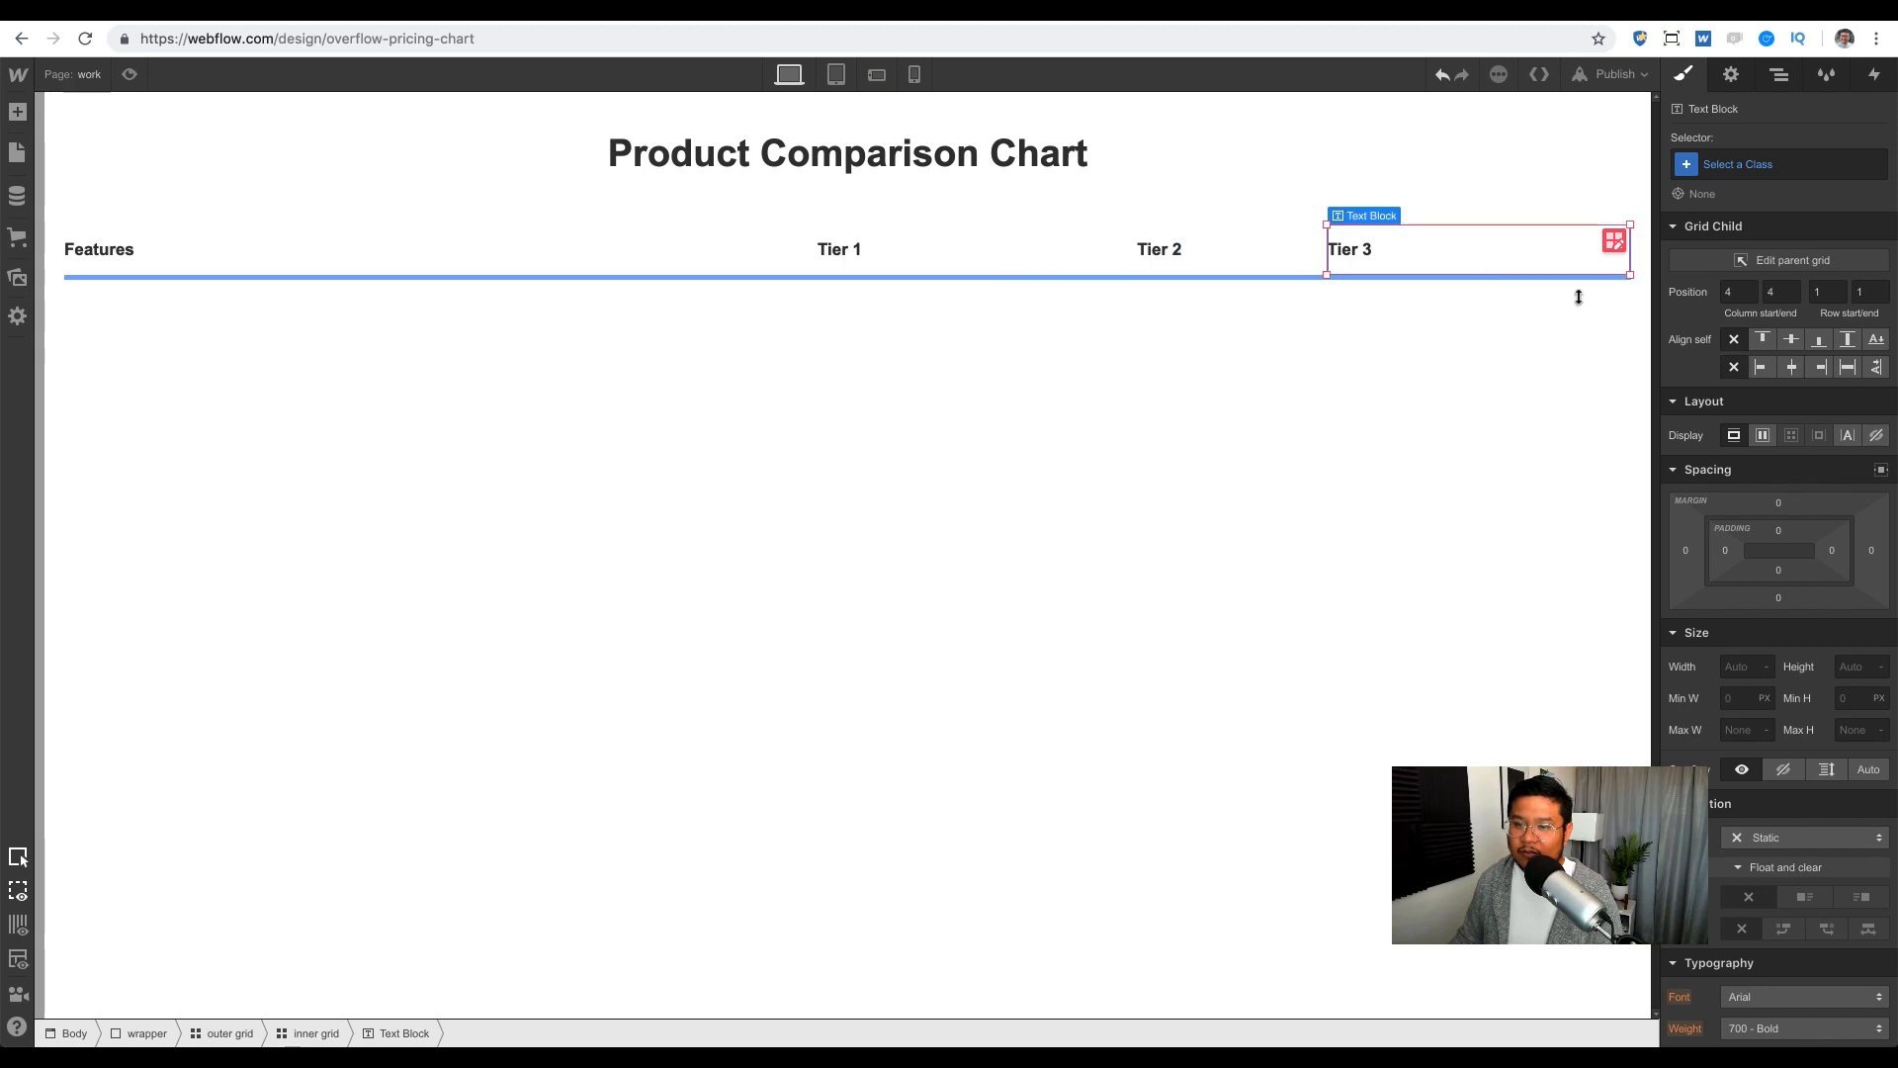
left_click(1792, 366)
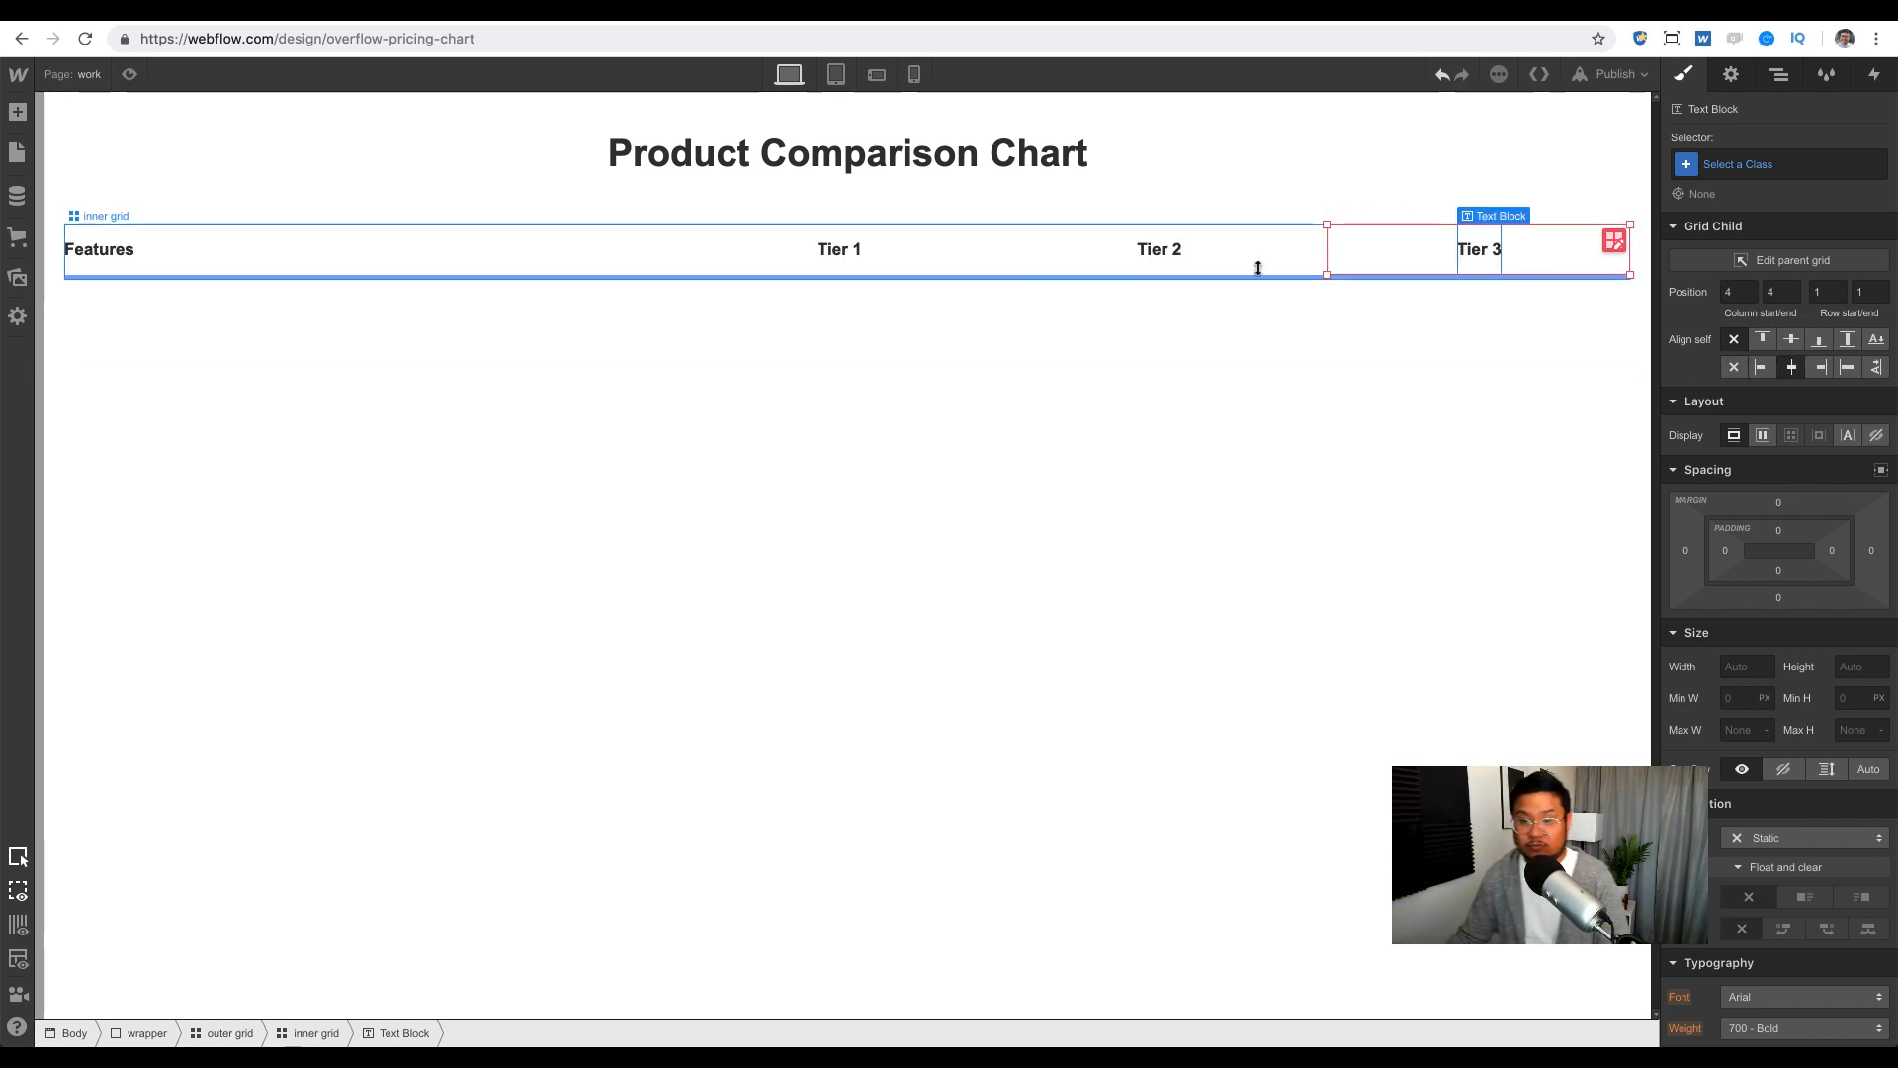
left_click(278, 243)
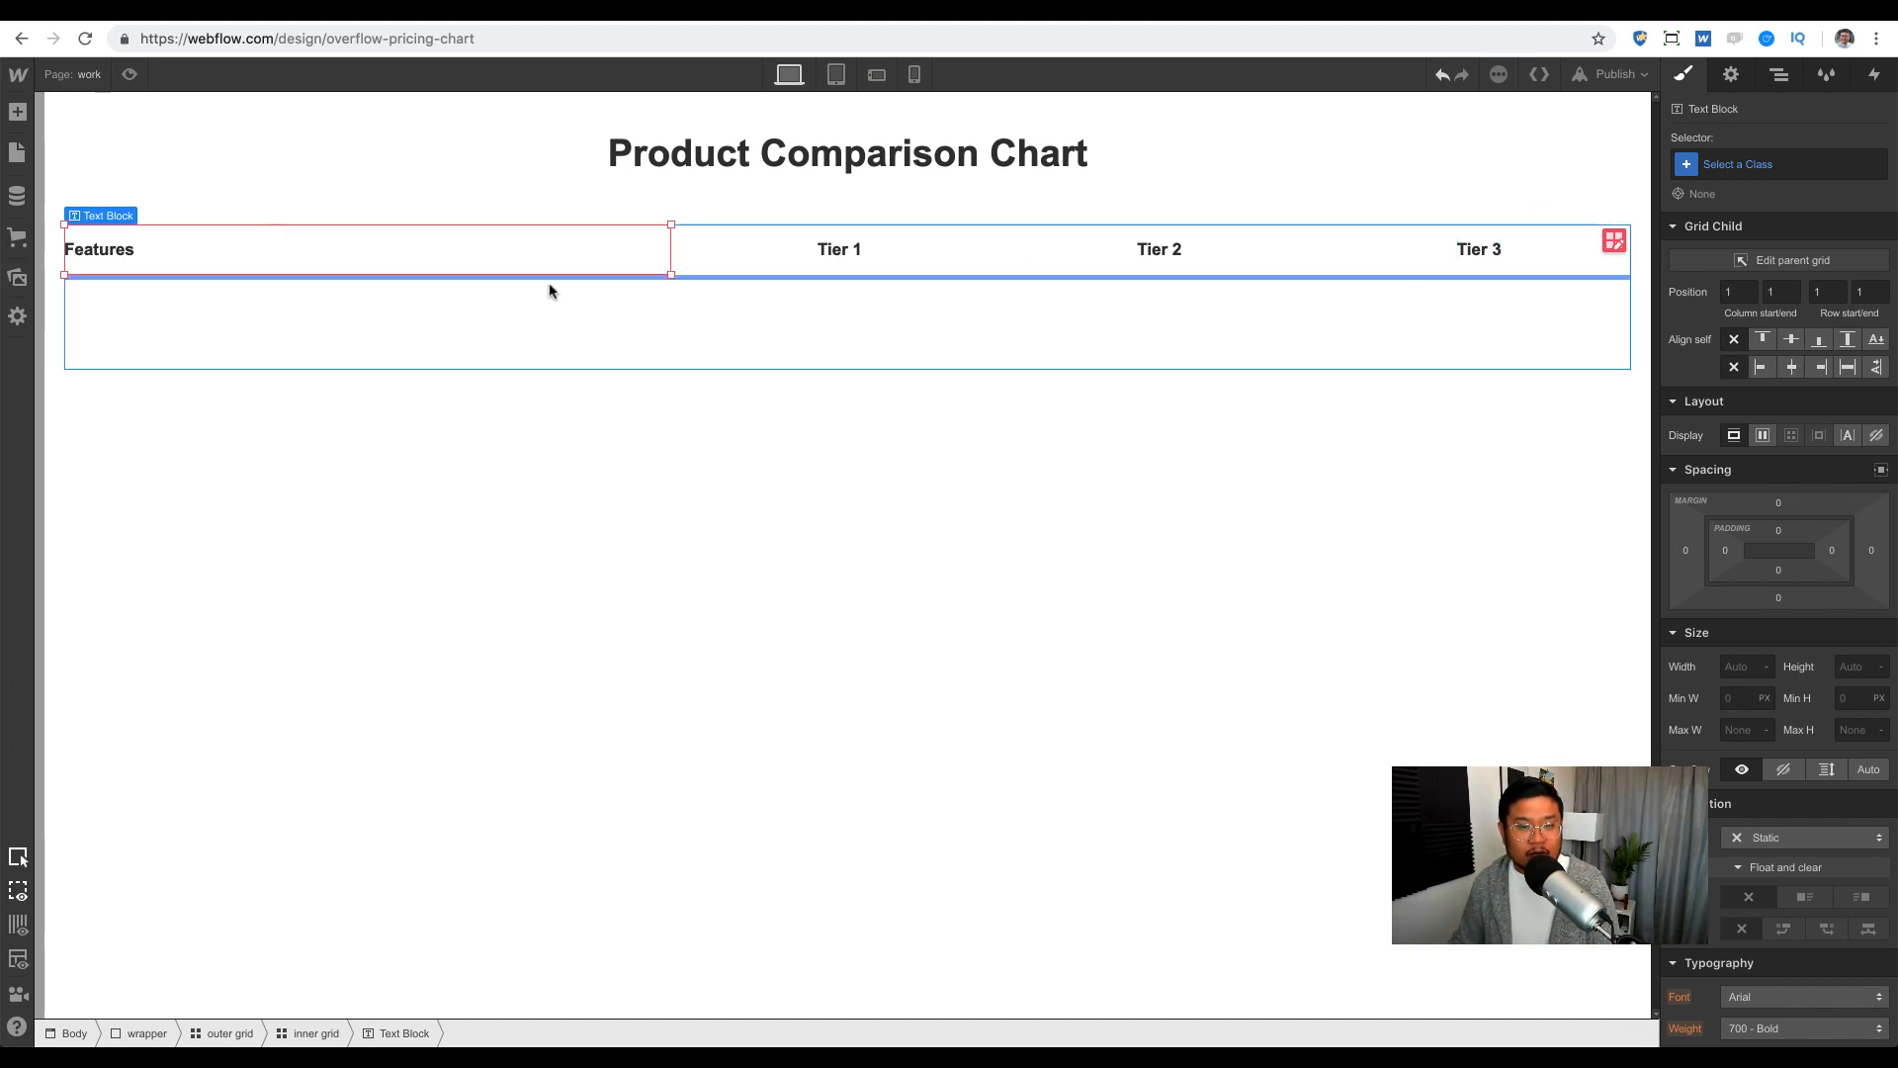
left_click(769, 261)
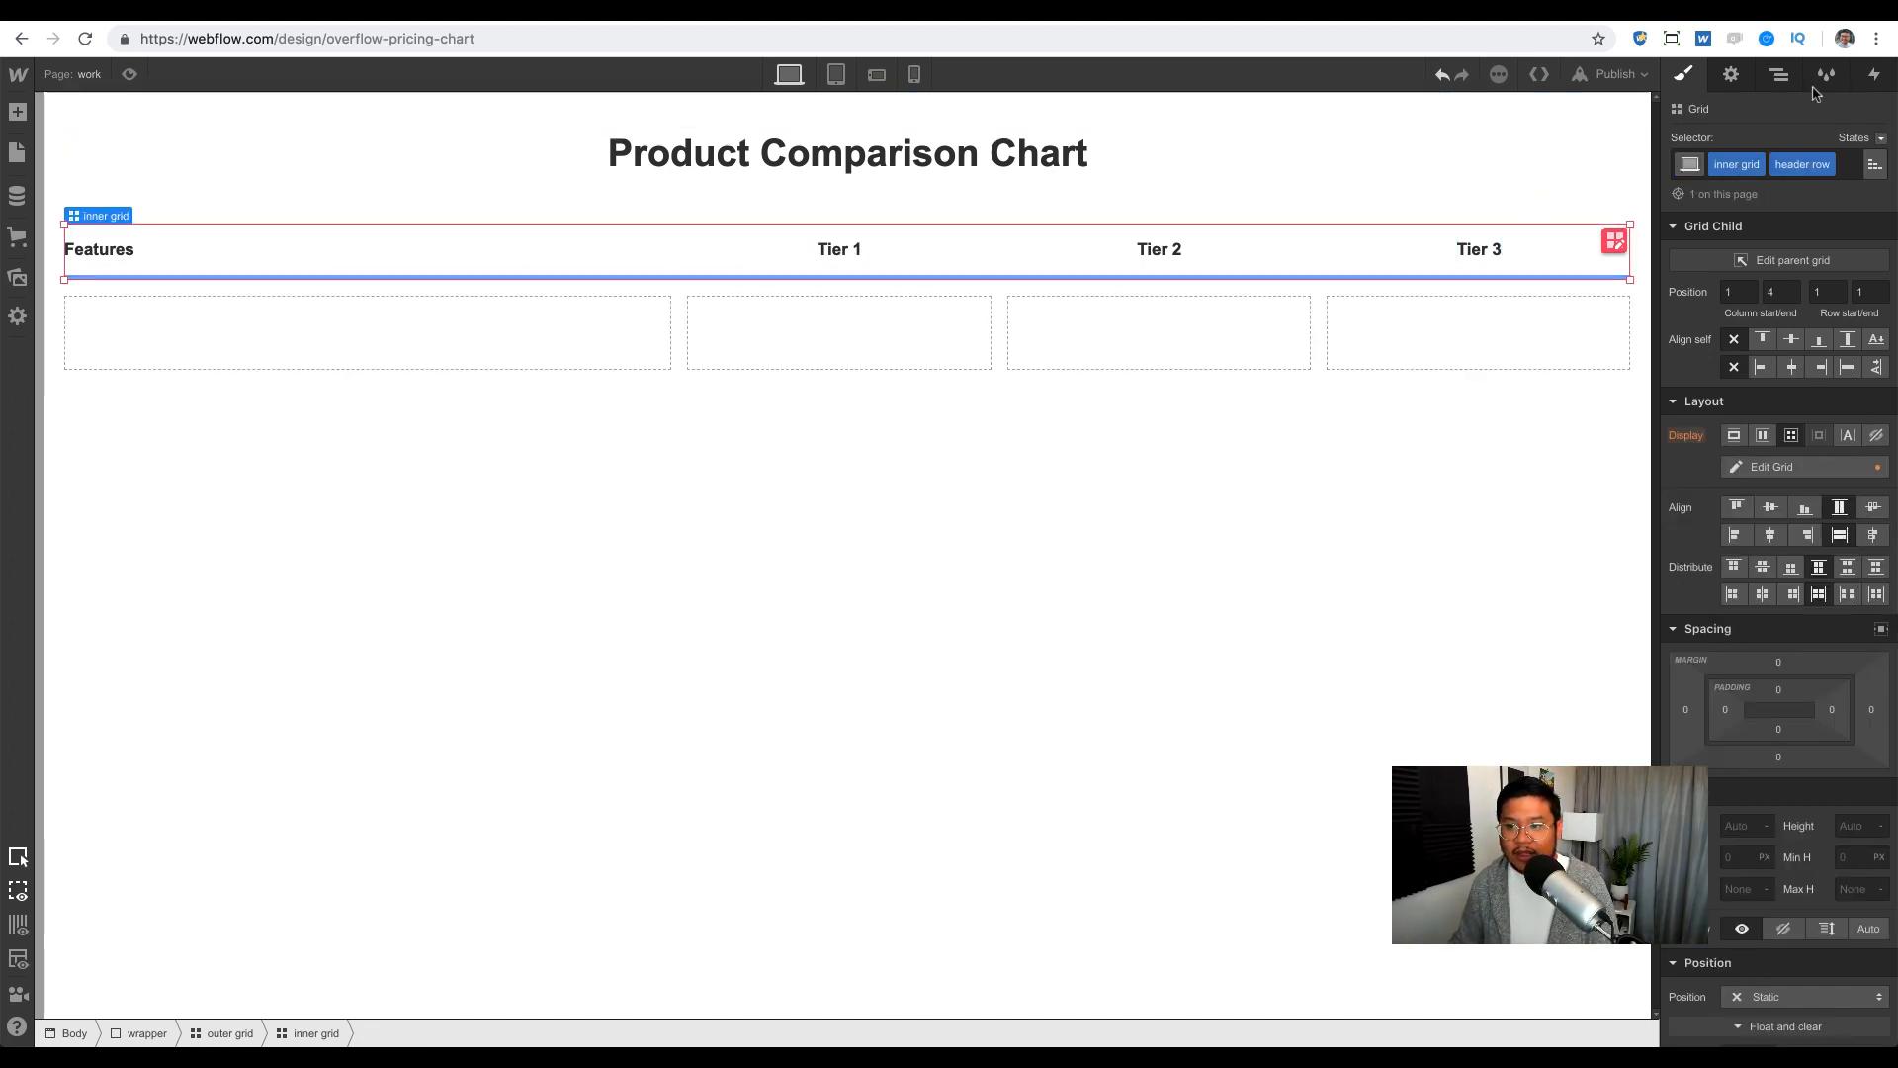
left_click(1778, 74)
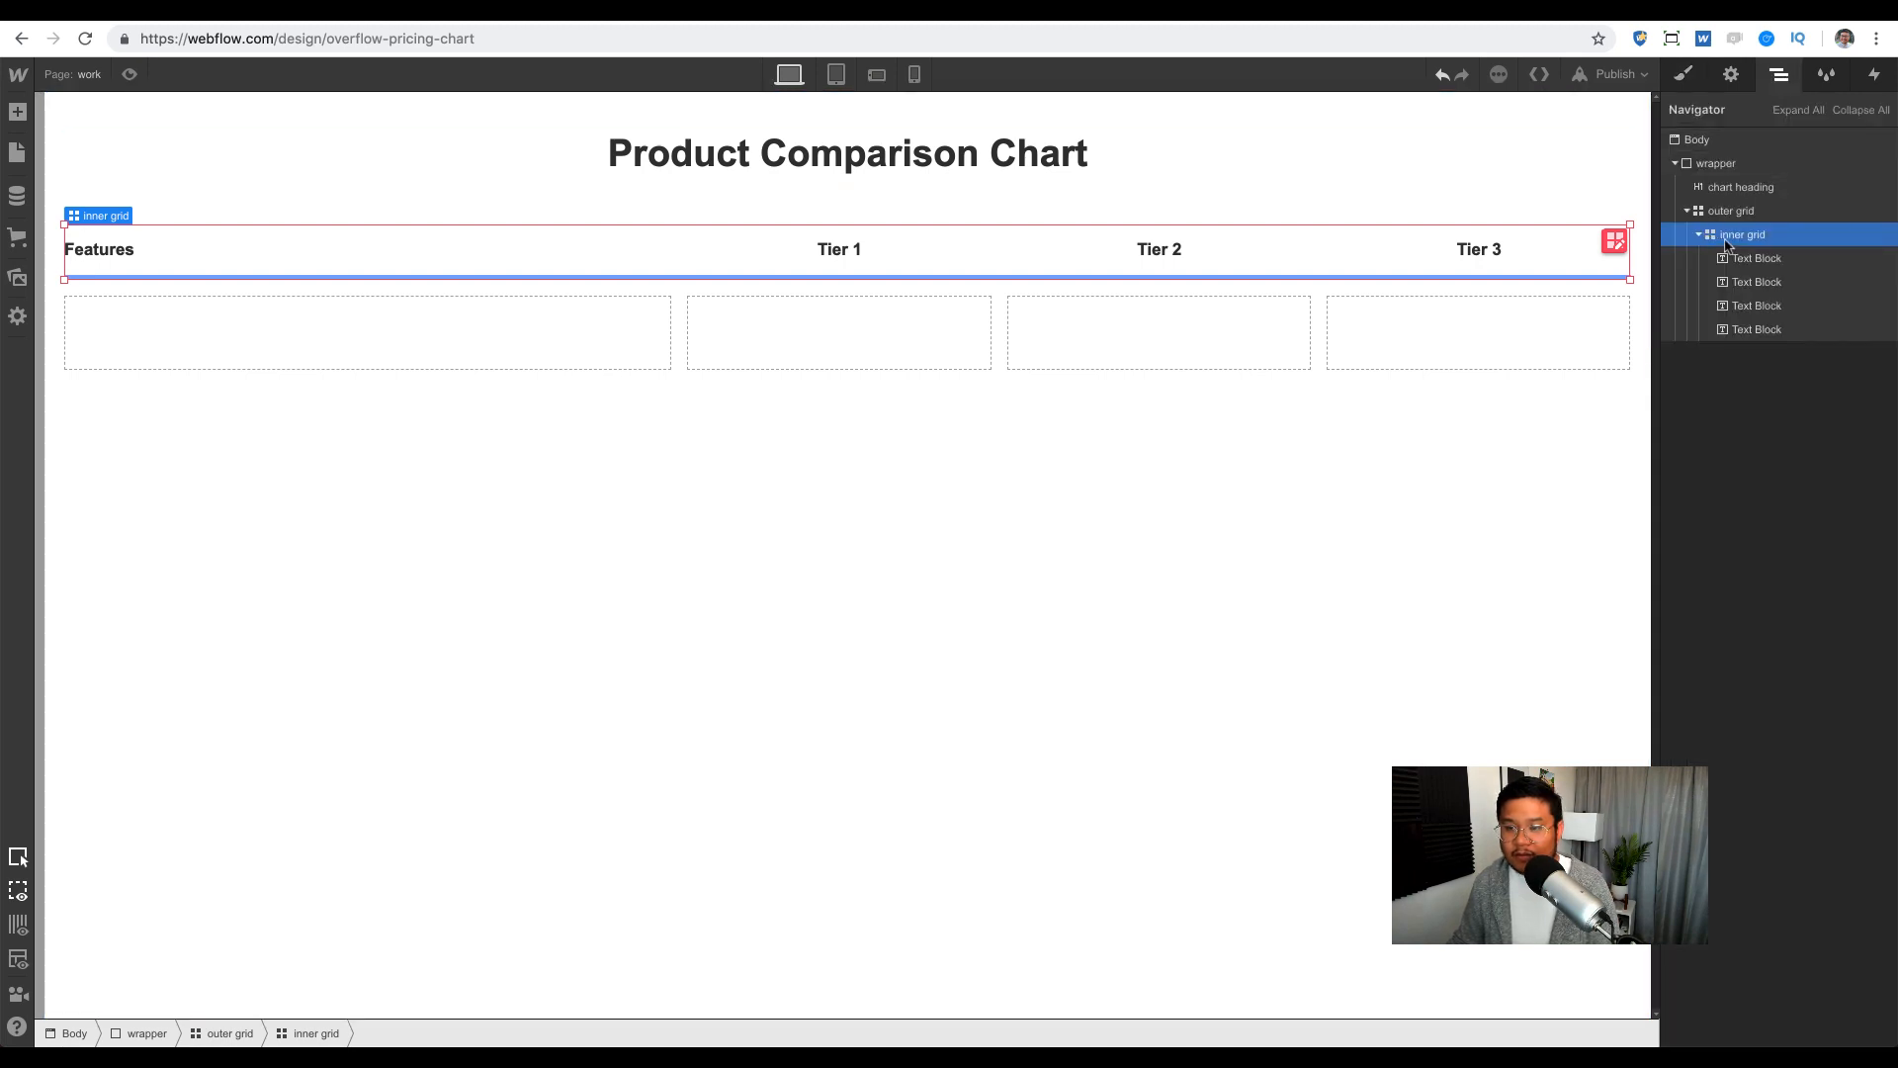
Step: Position the duplicated row in the chart grid and remove its header row class
left_click(1699, 236)
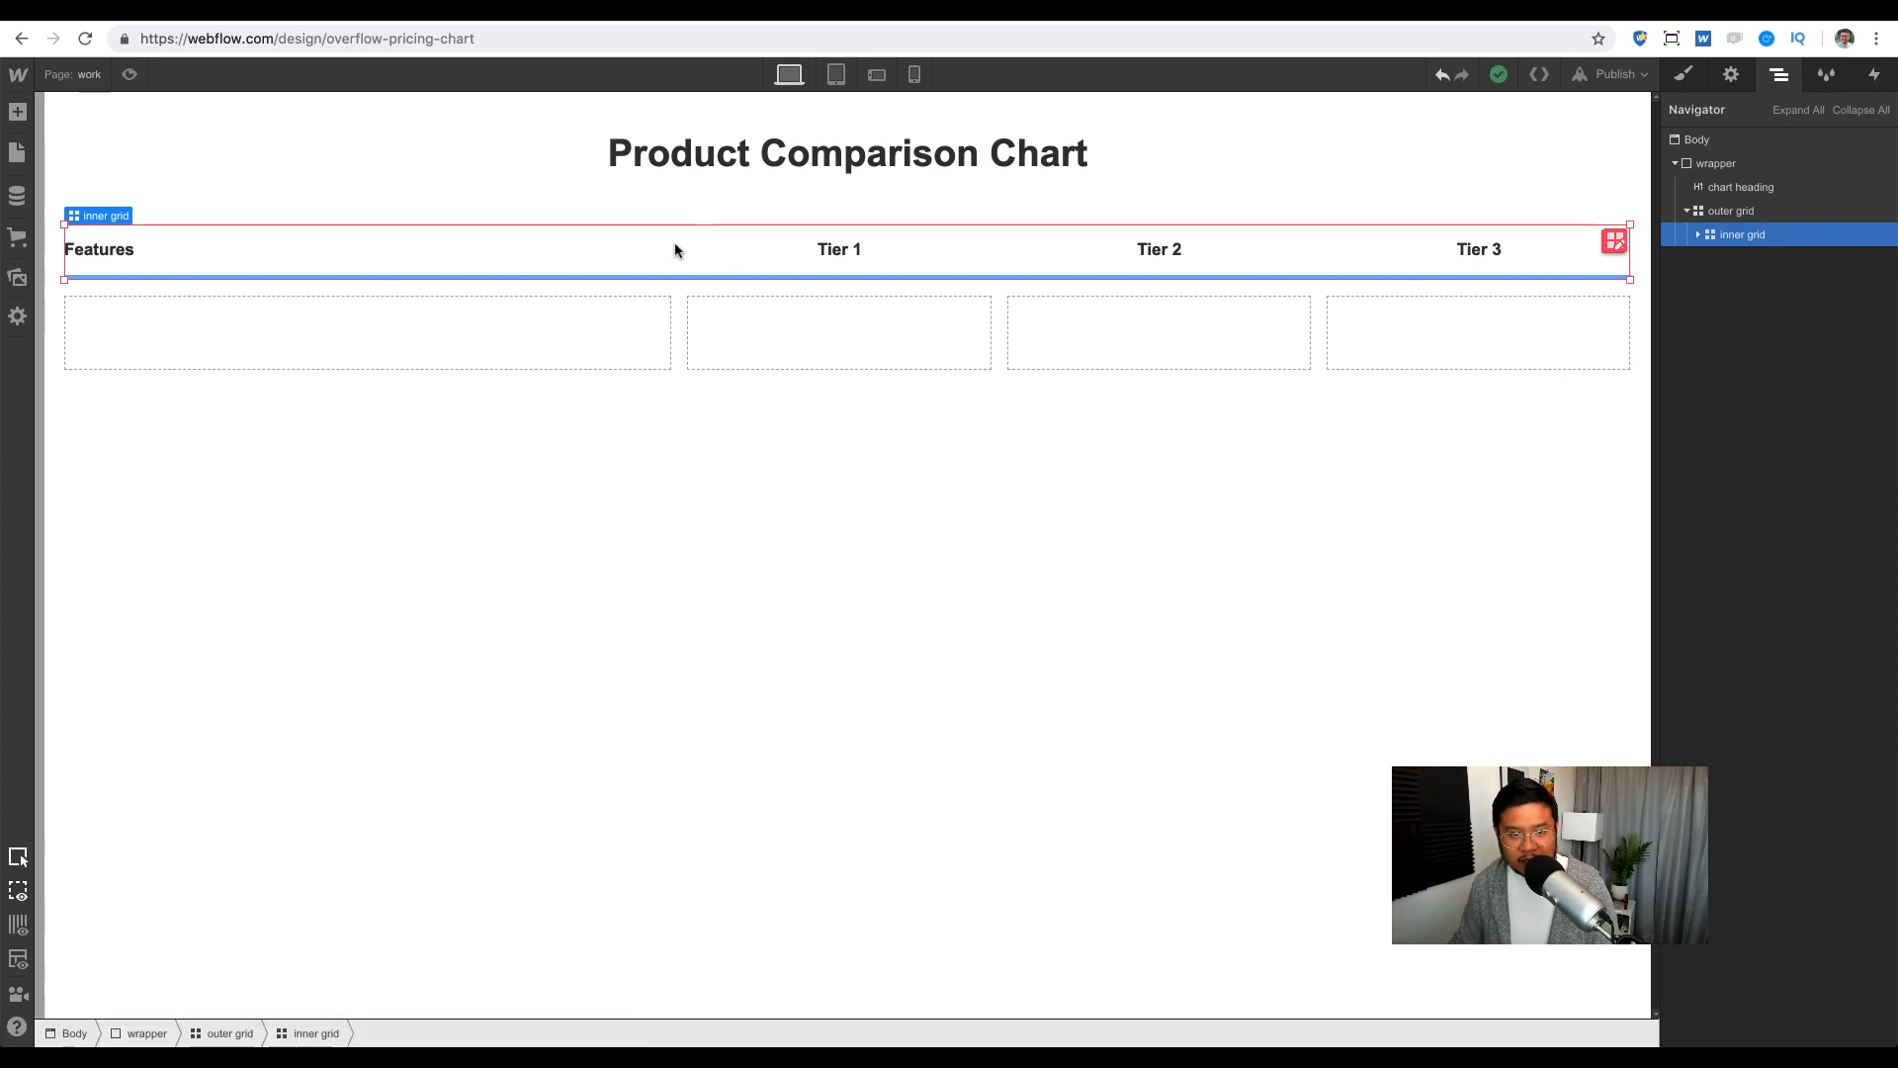
left_click_drag(675, 249, 628, 326)
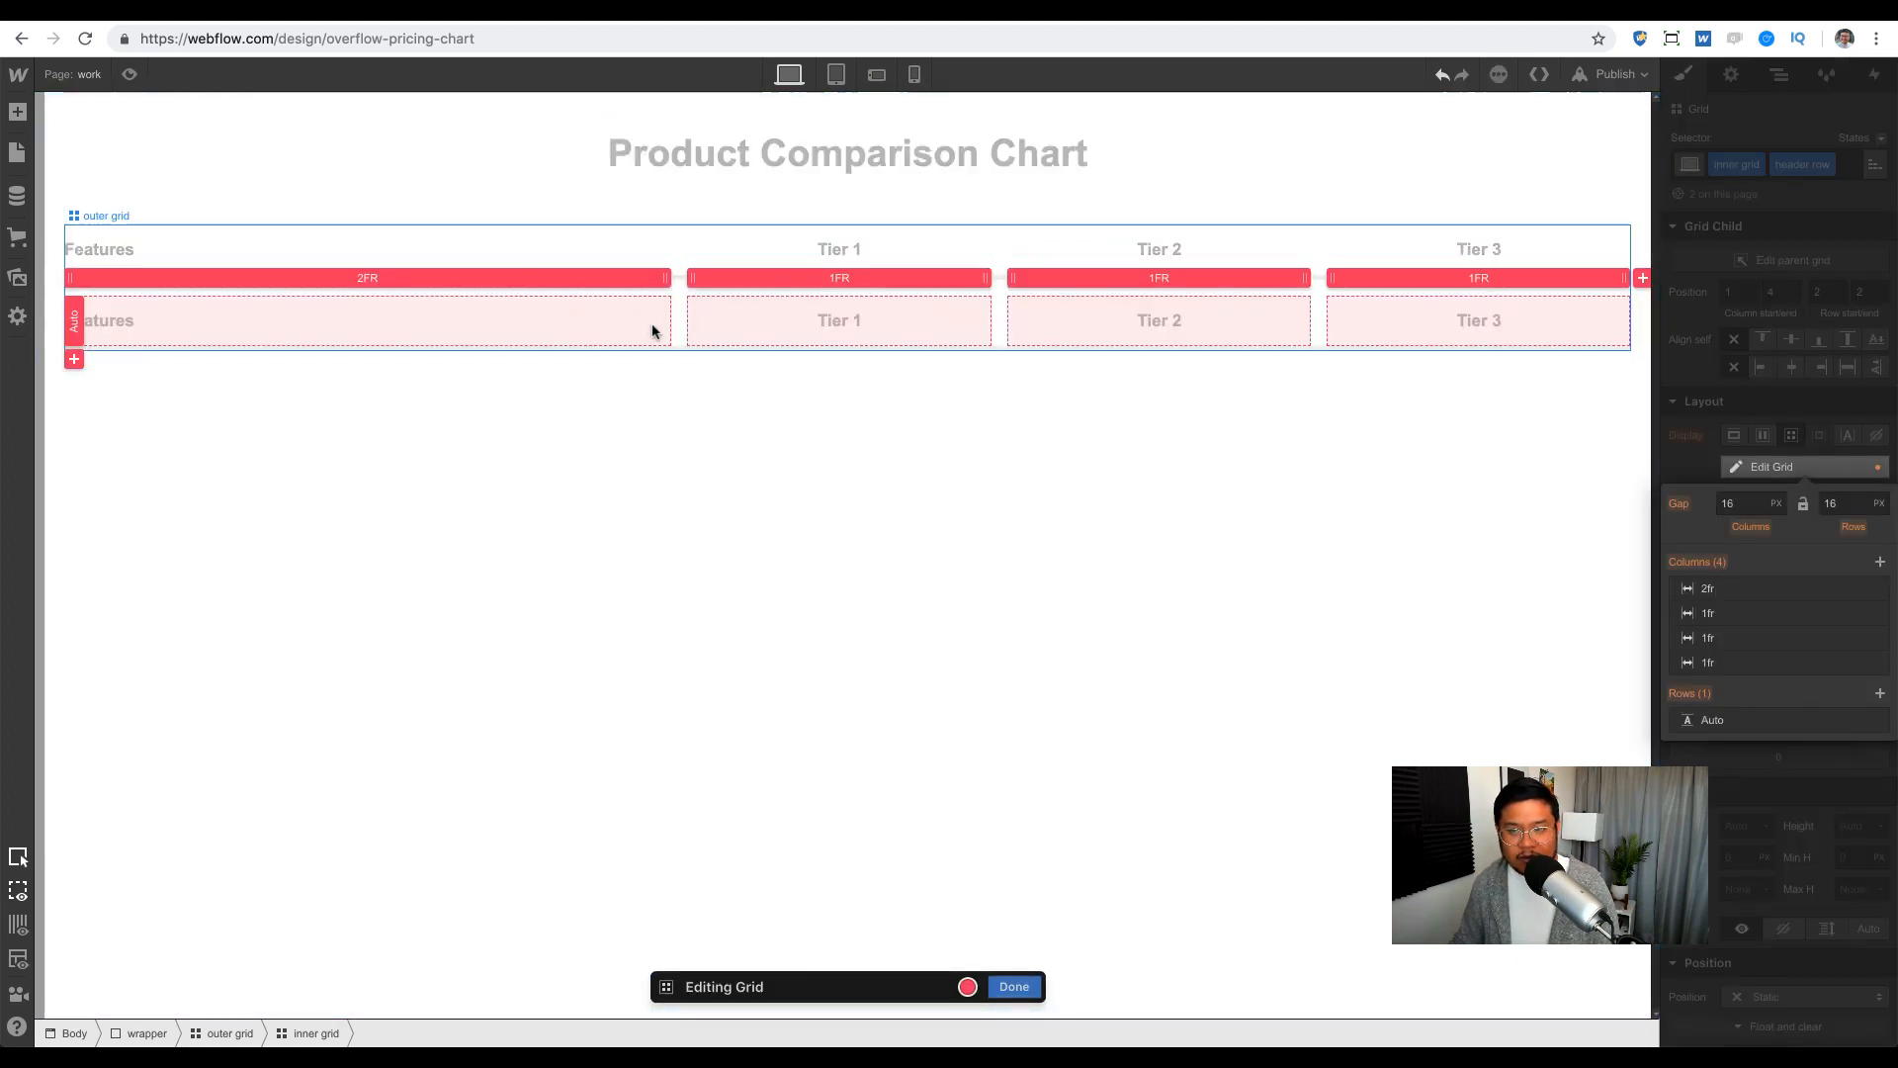
left_click(1778, 82)
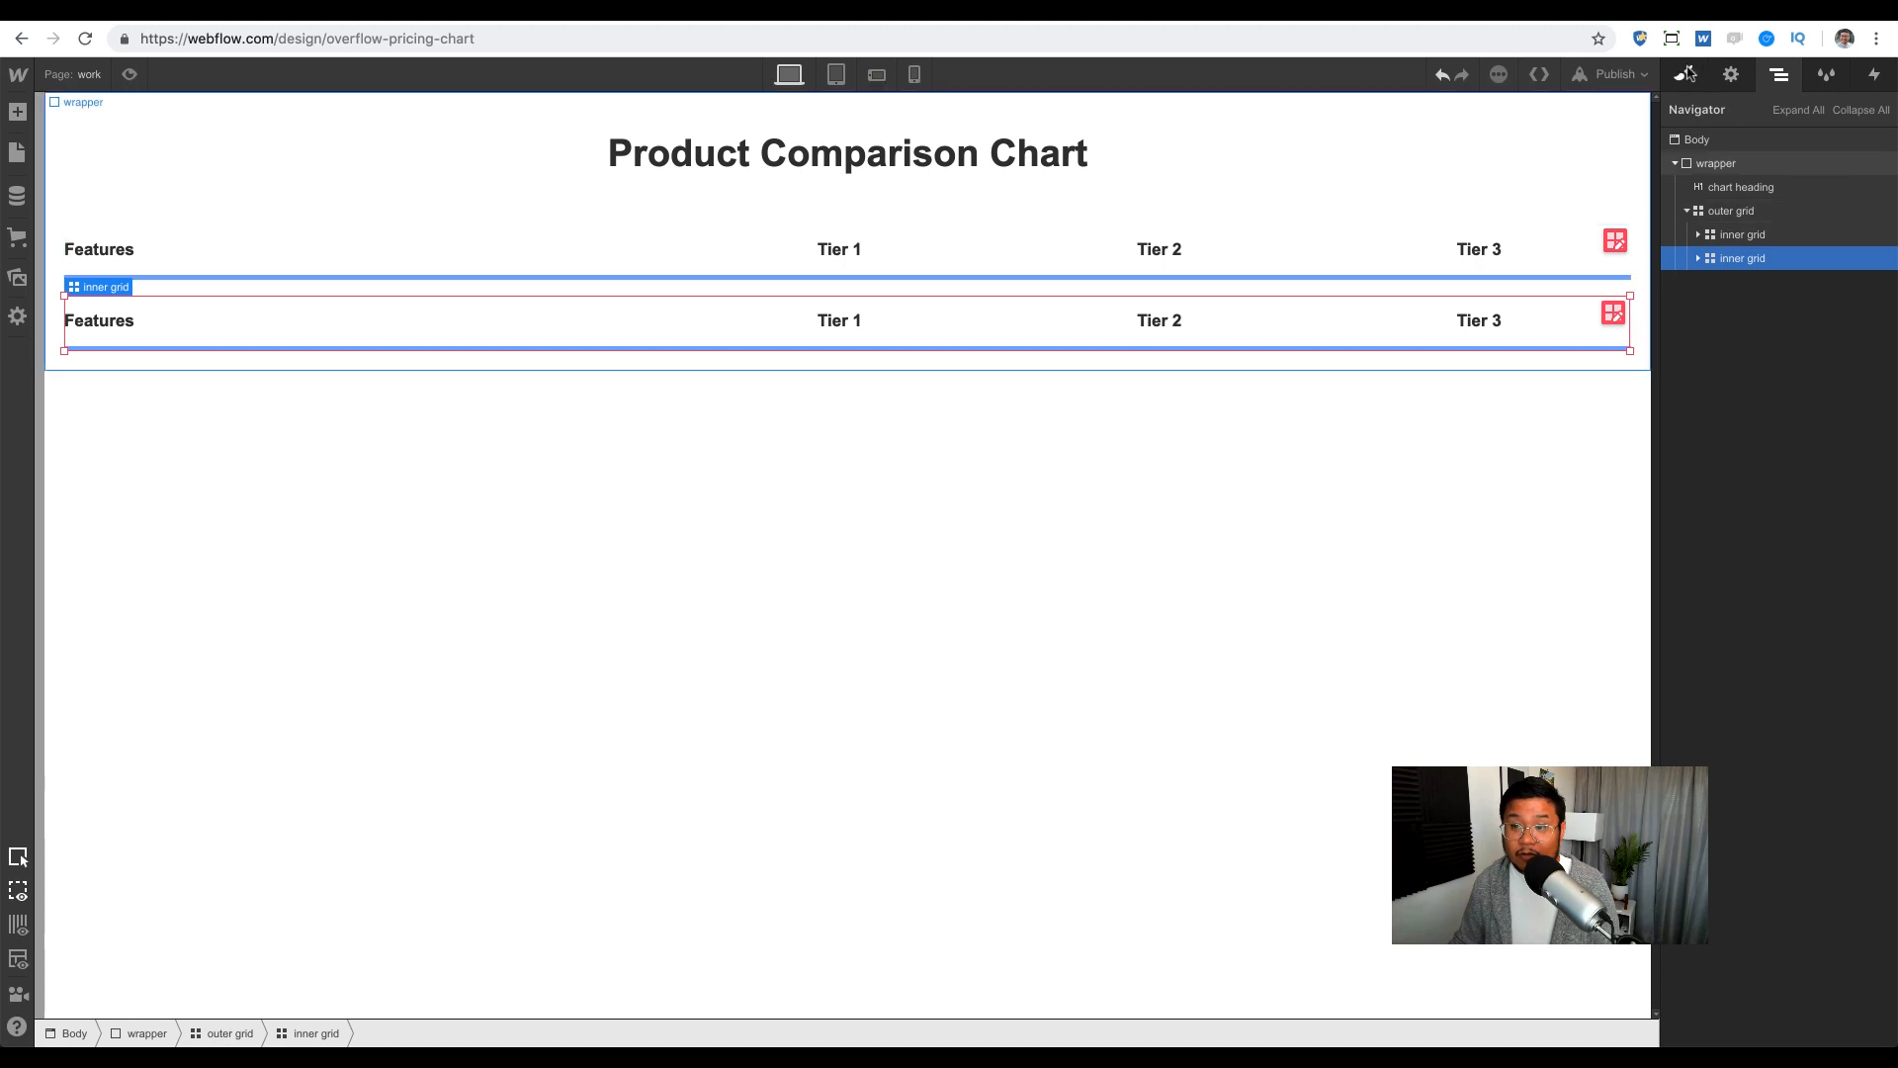
key("s")
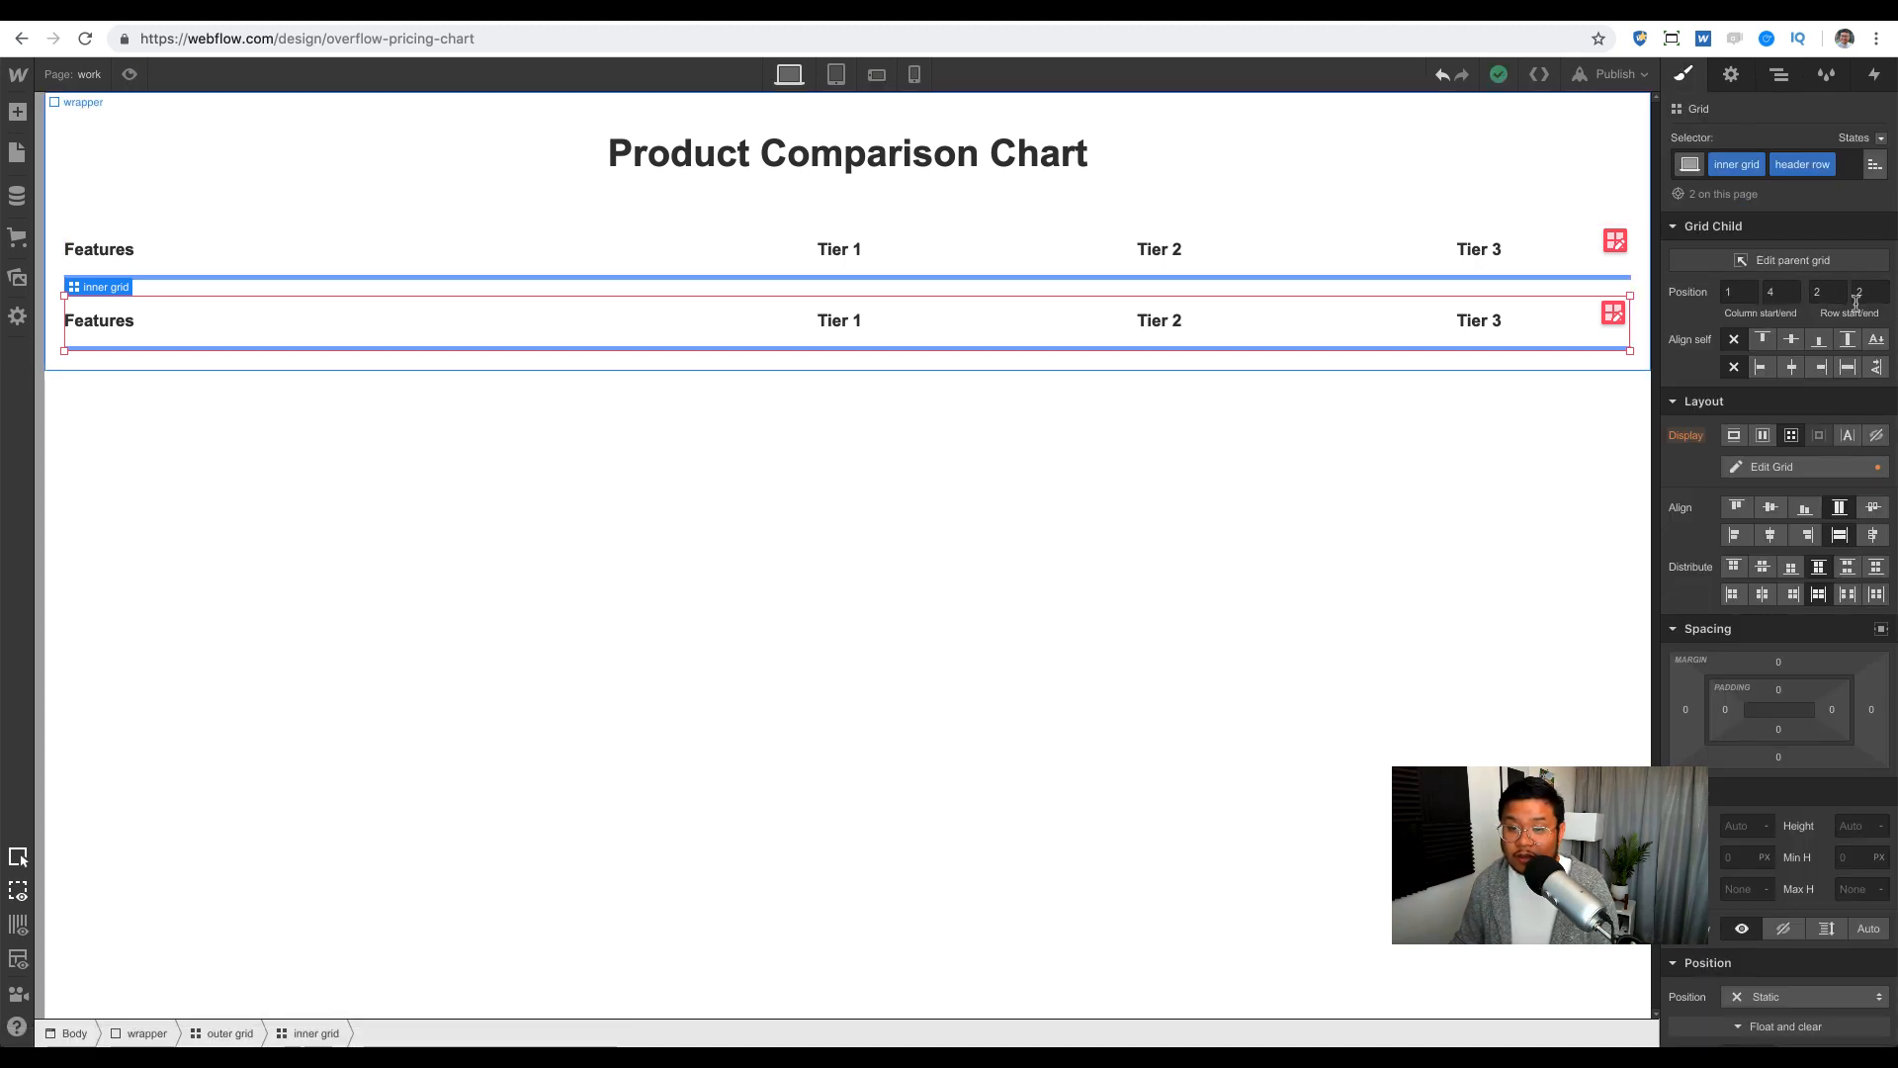
left_click(1828, 164)
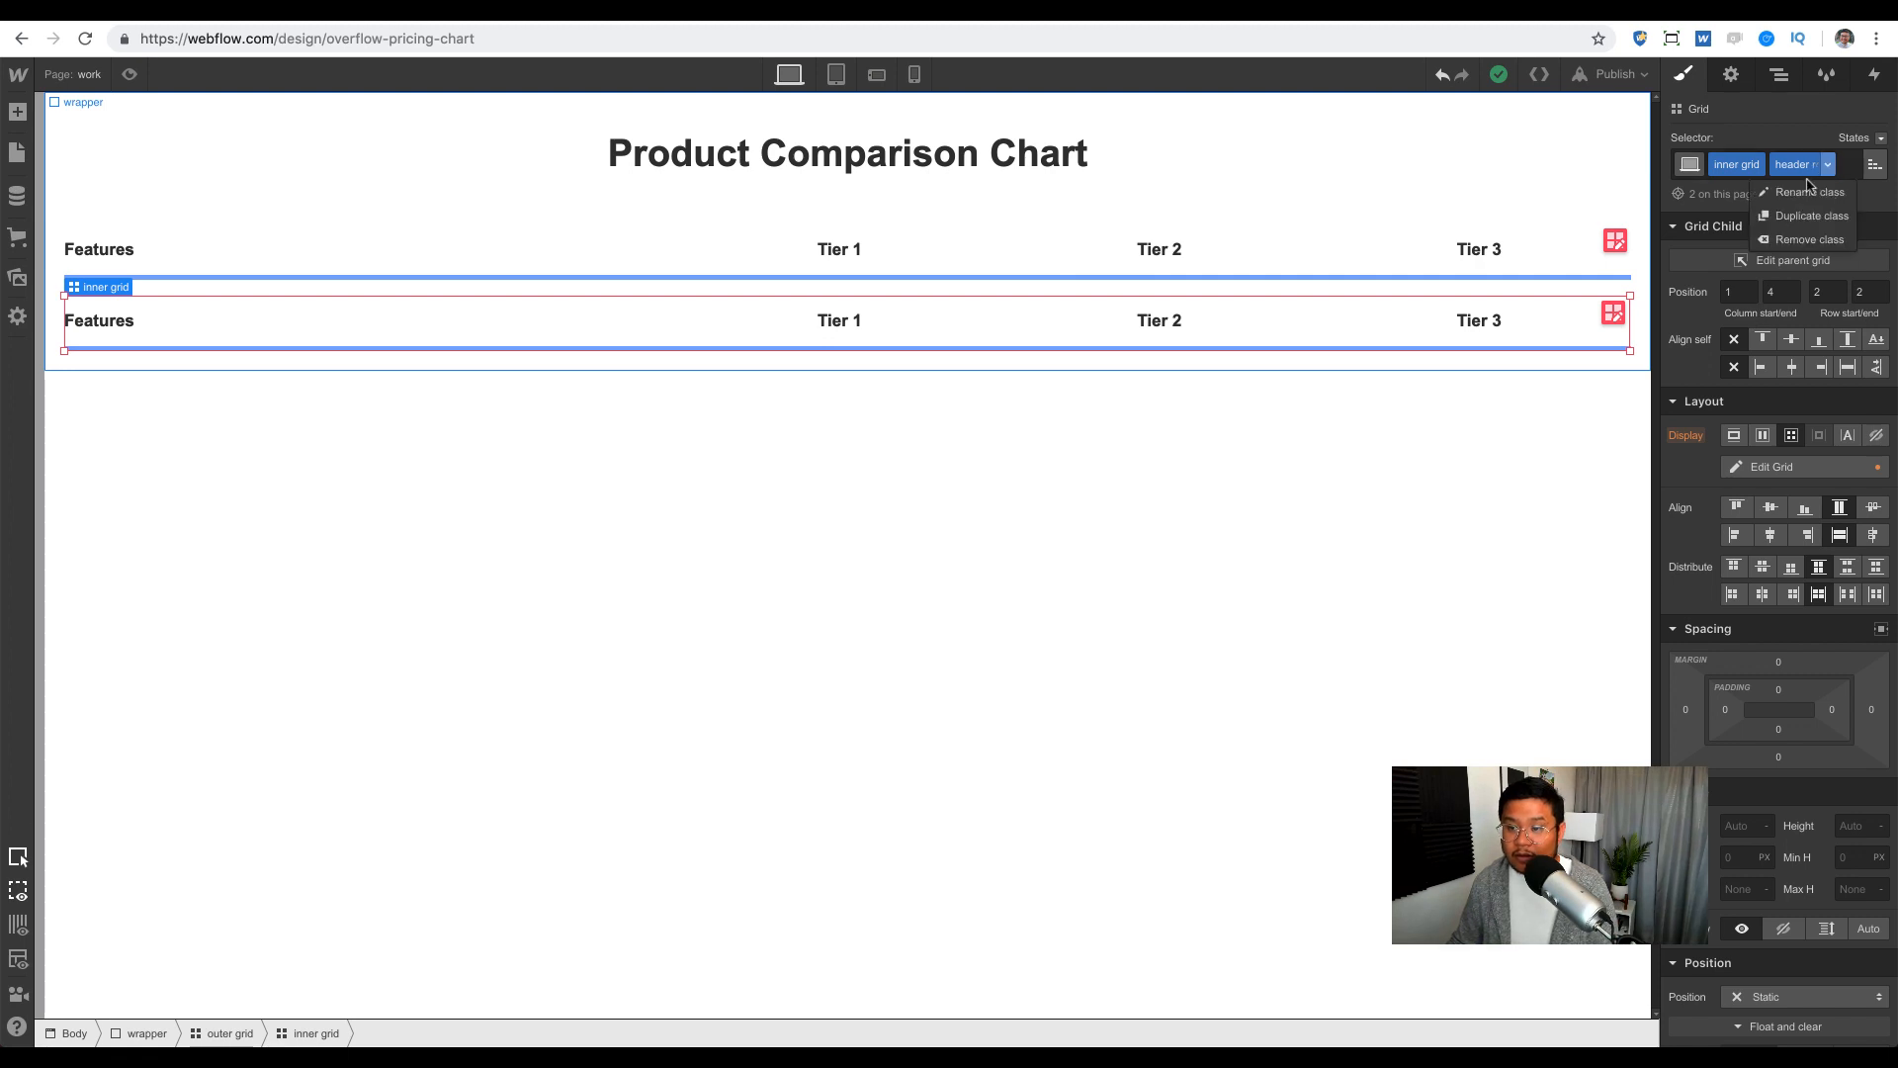
left_click(1785, 240)
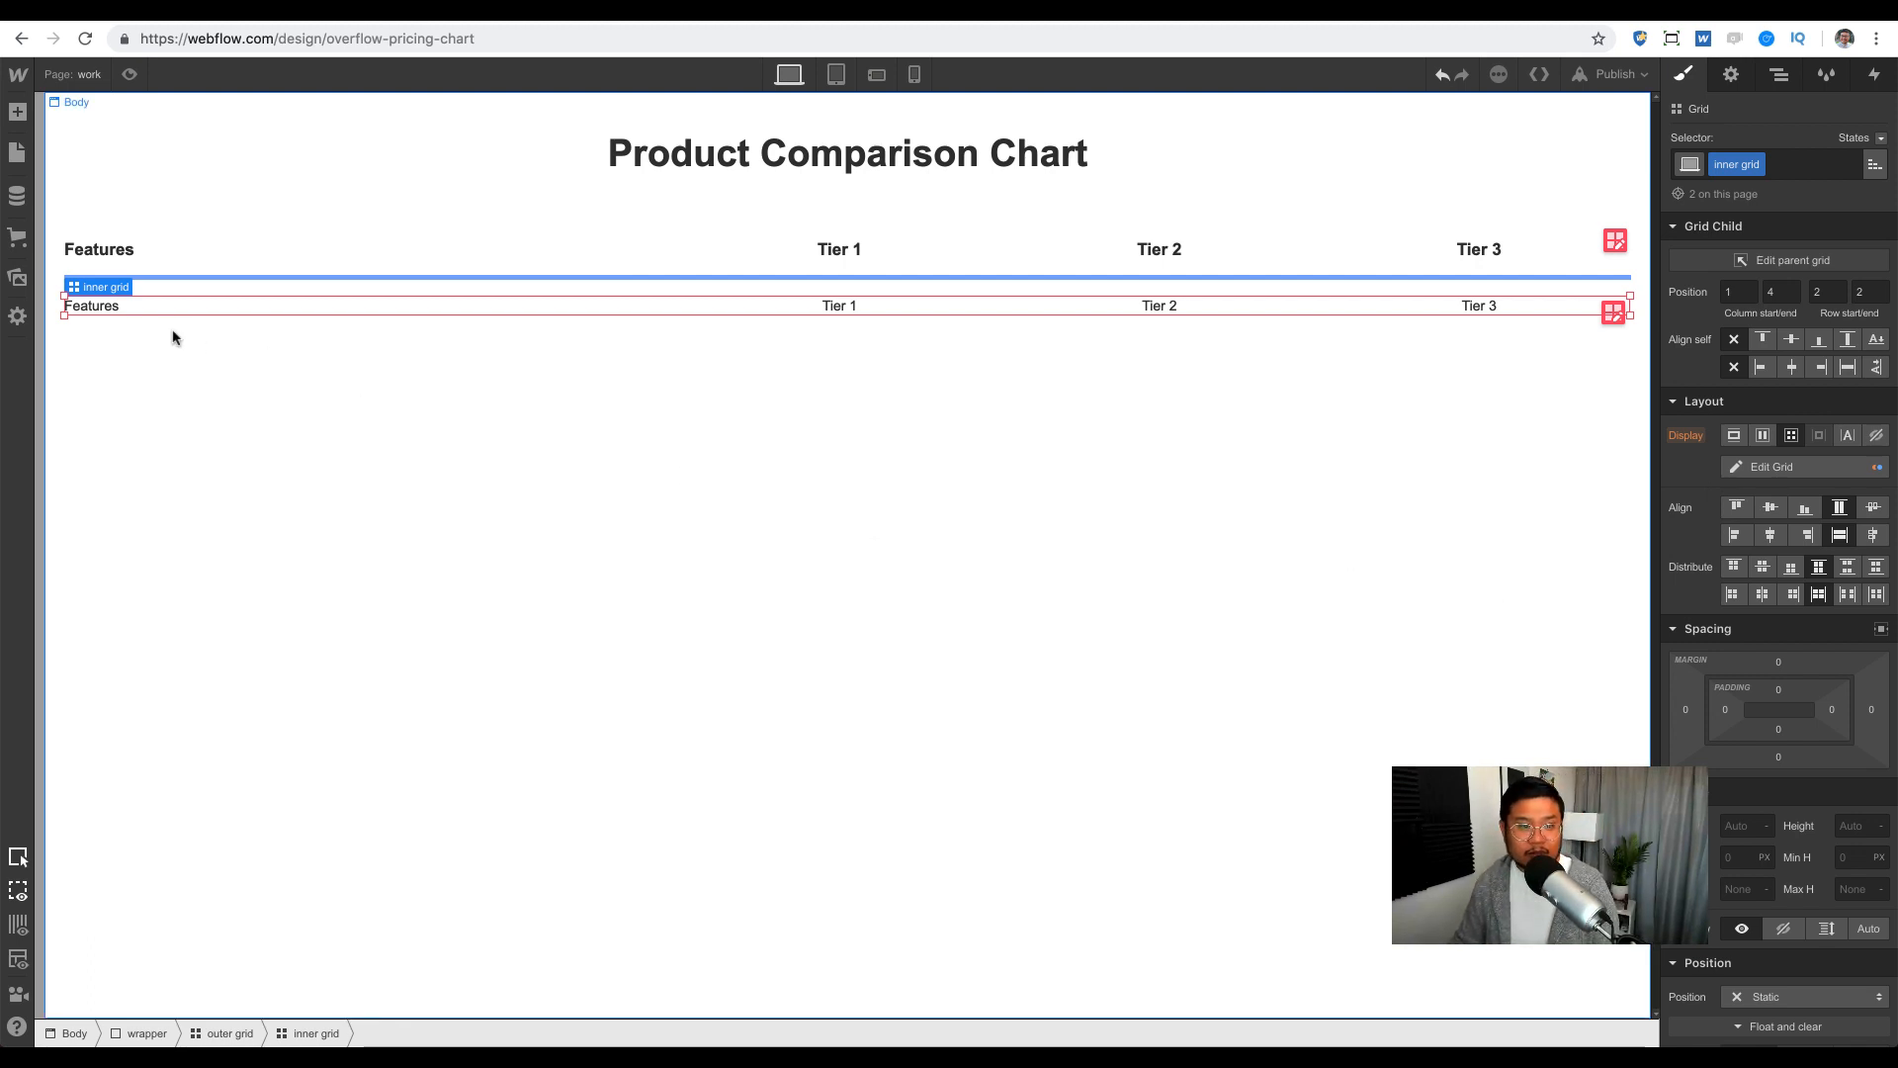
Step: Rename the second row's Features label to 'The feature'
double_click(102, 308)
key("Escape")
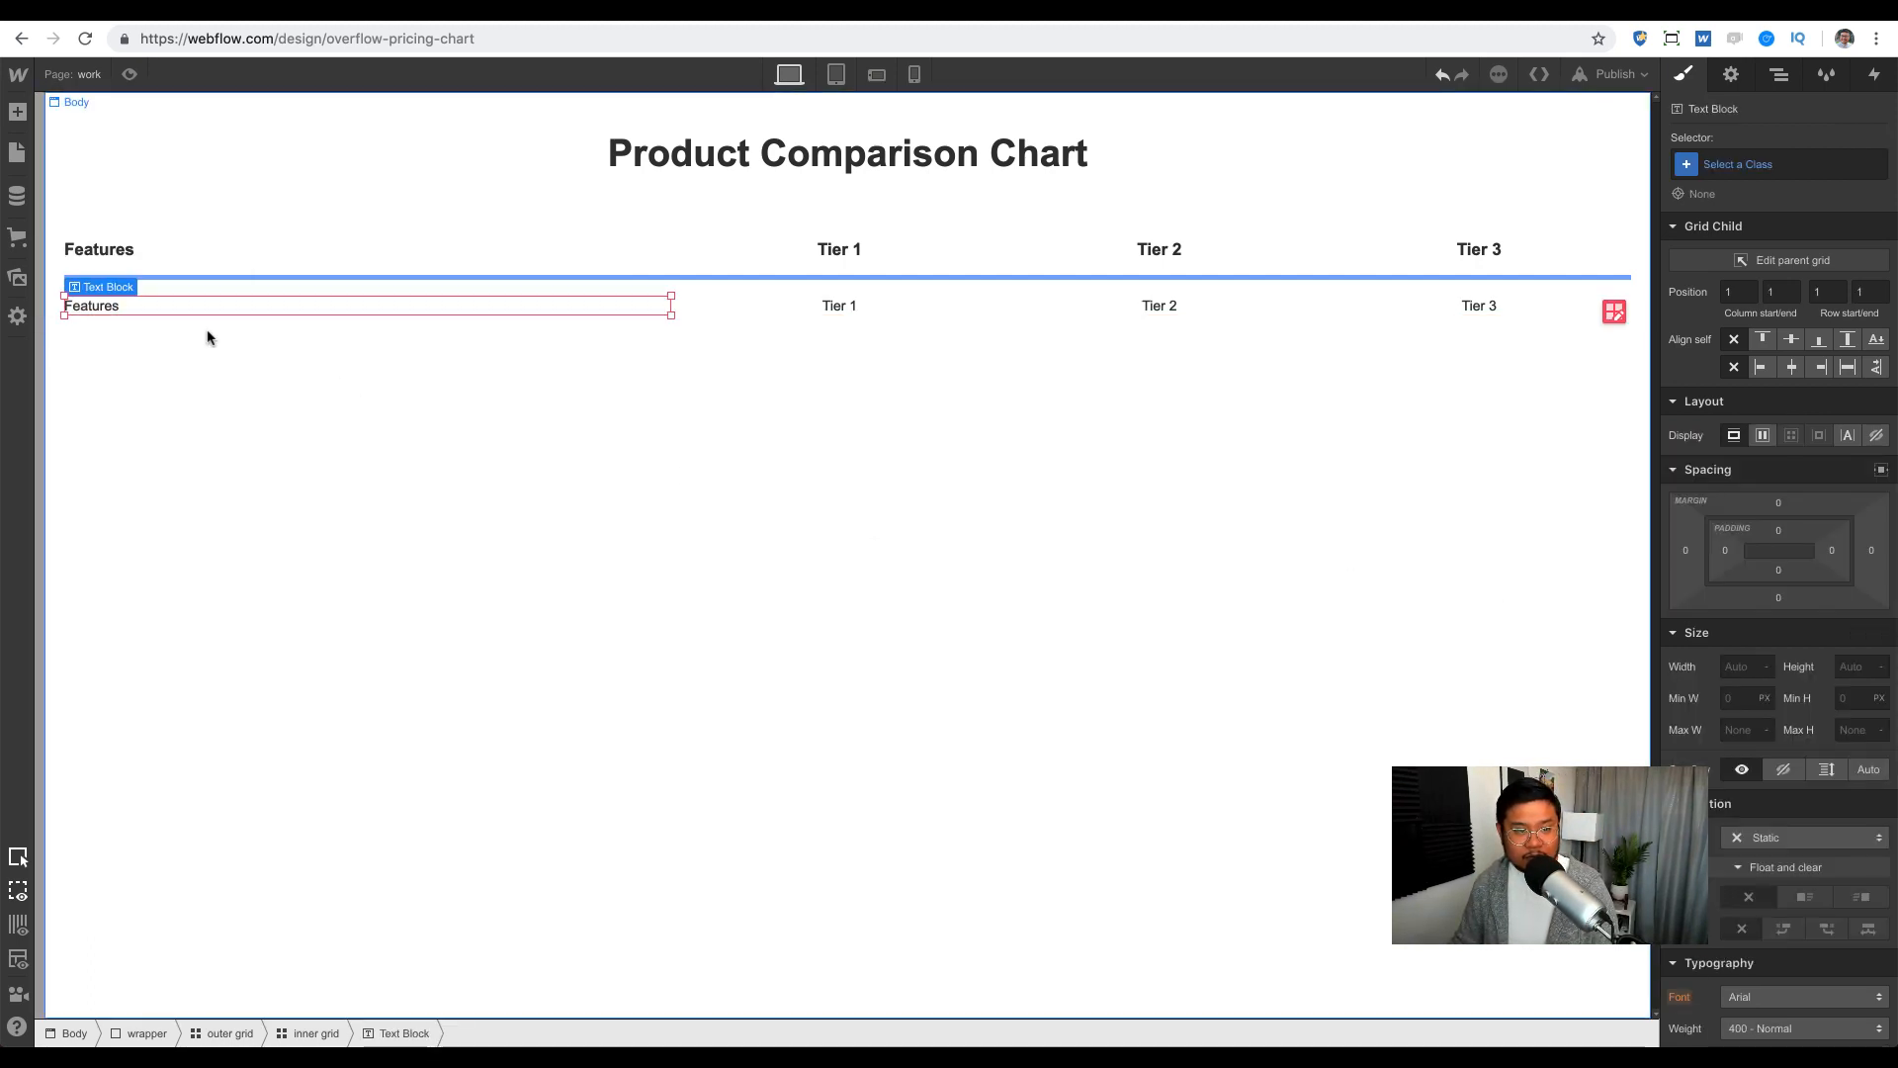
double_click(107, 308)
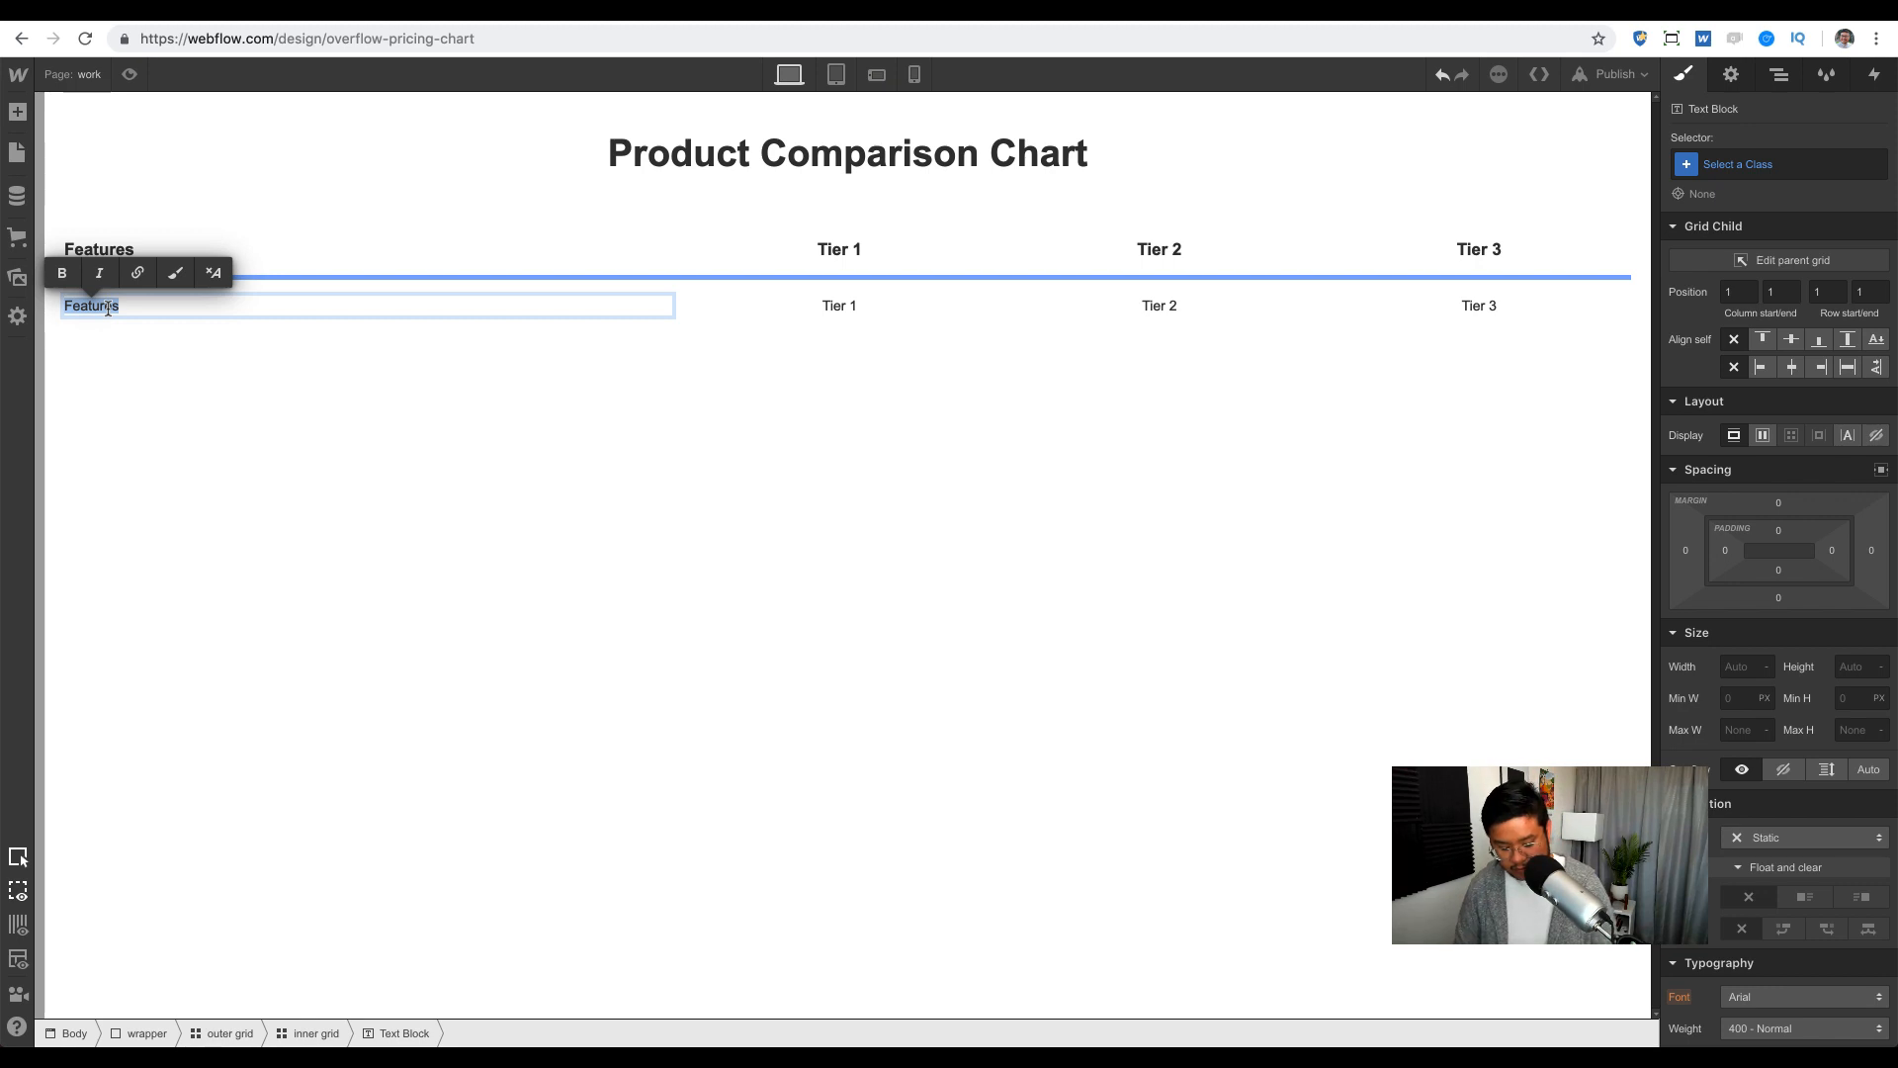
type("Fea")
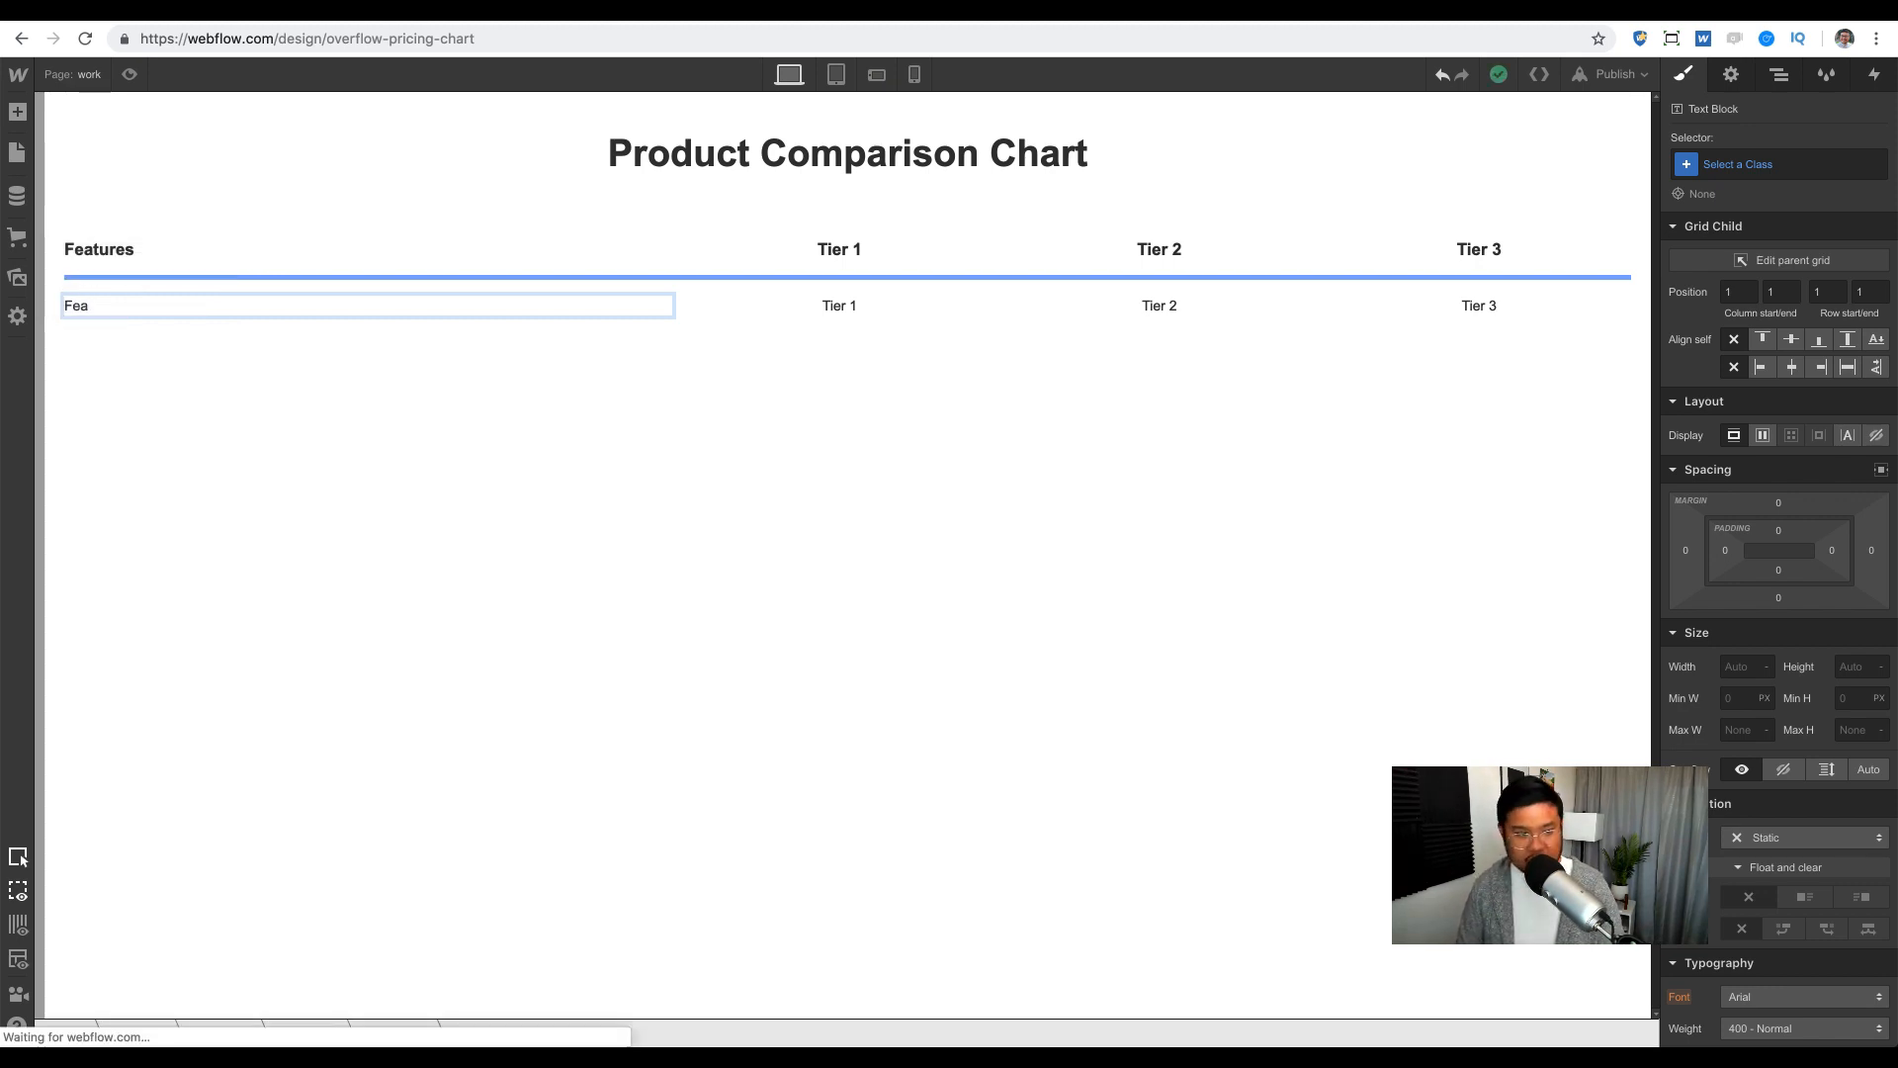
key("BackSpace")
key("BackSpace")
key("BackSpace")
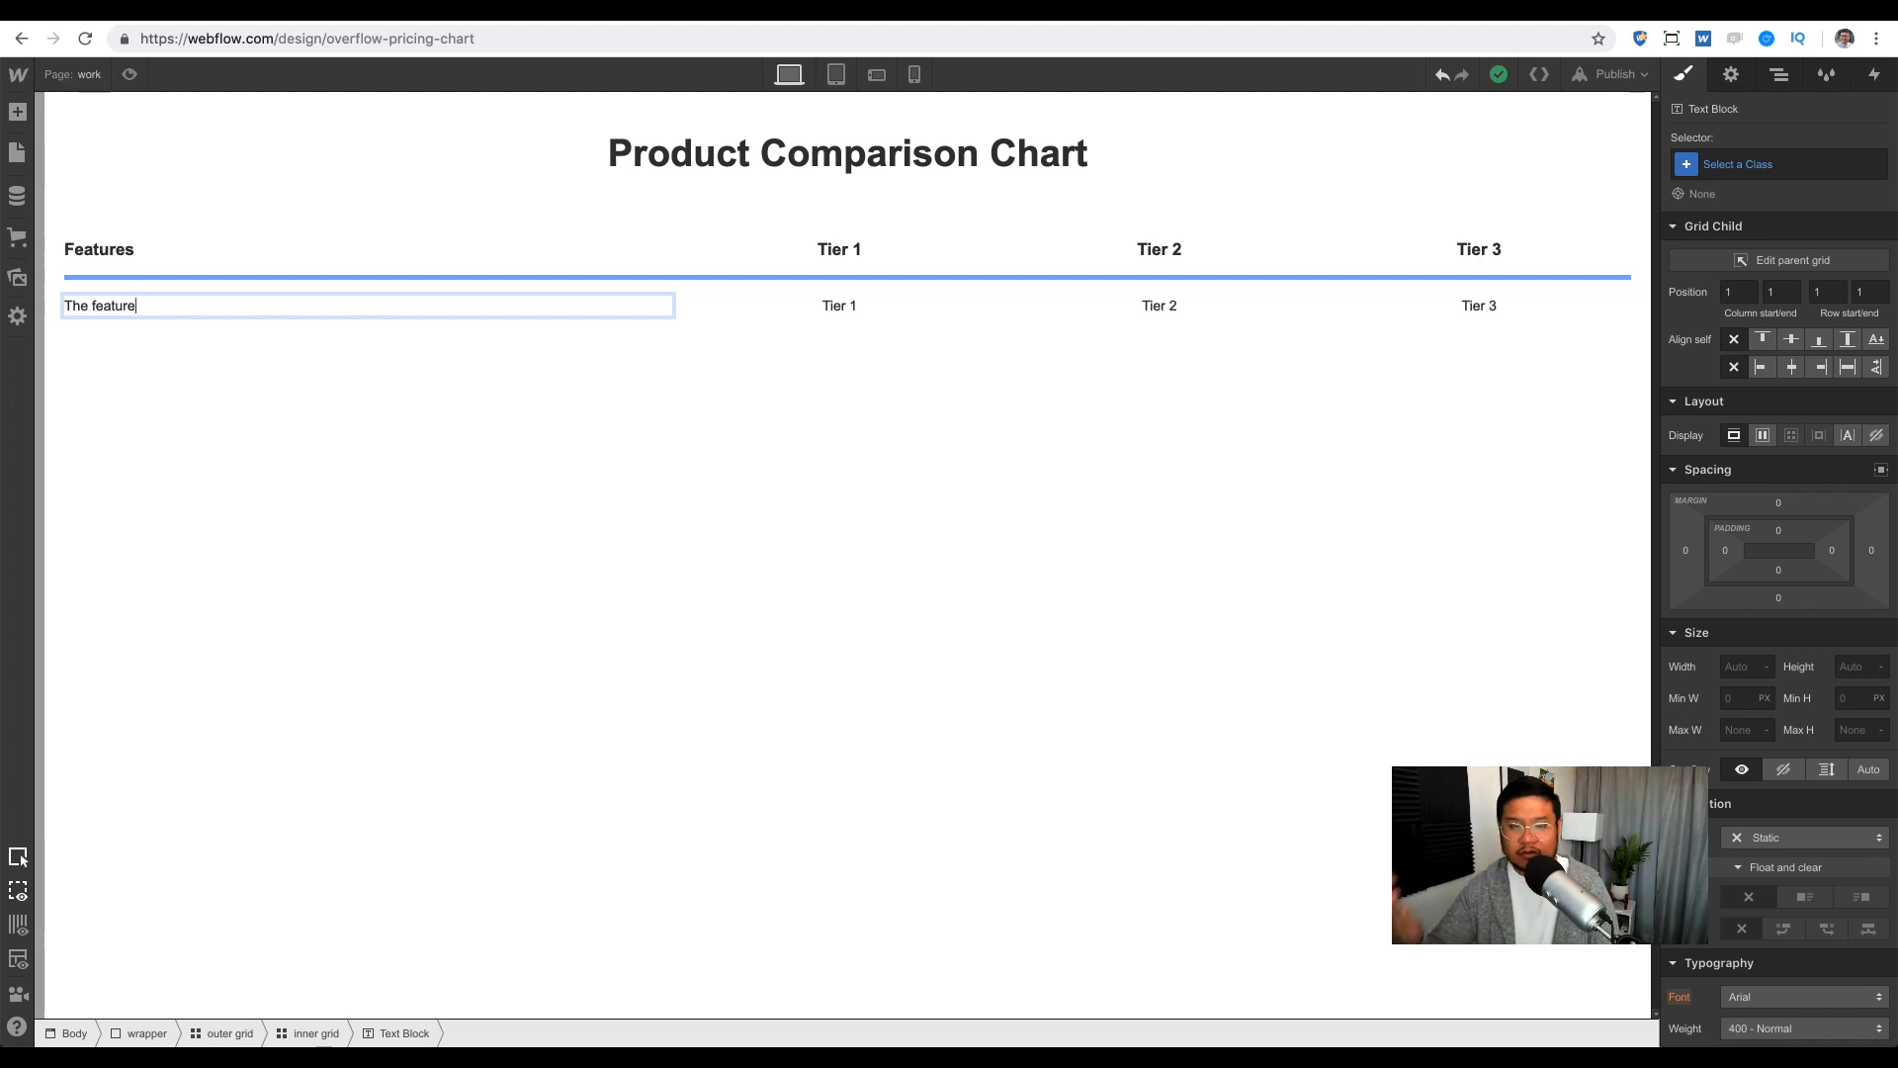
key("Escape")
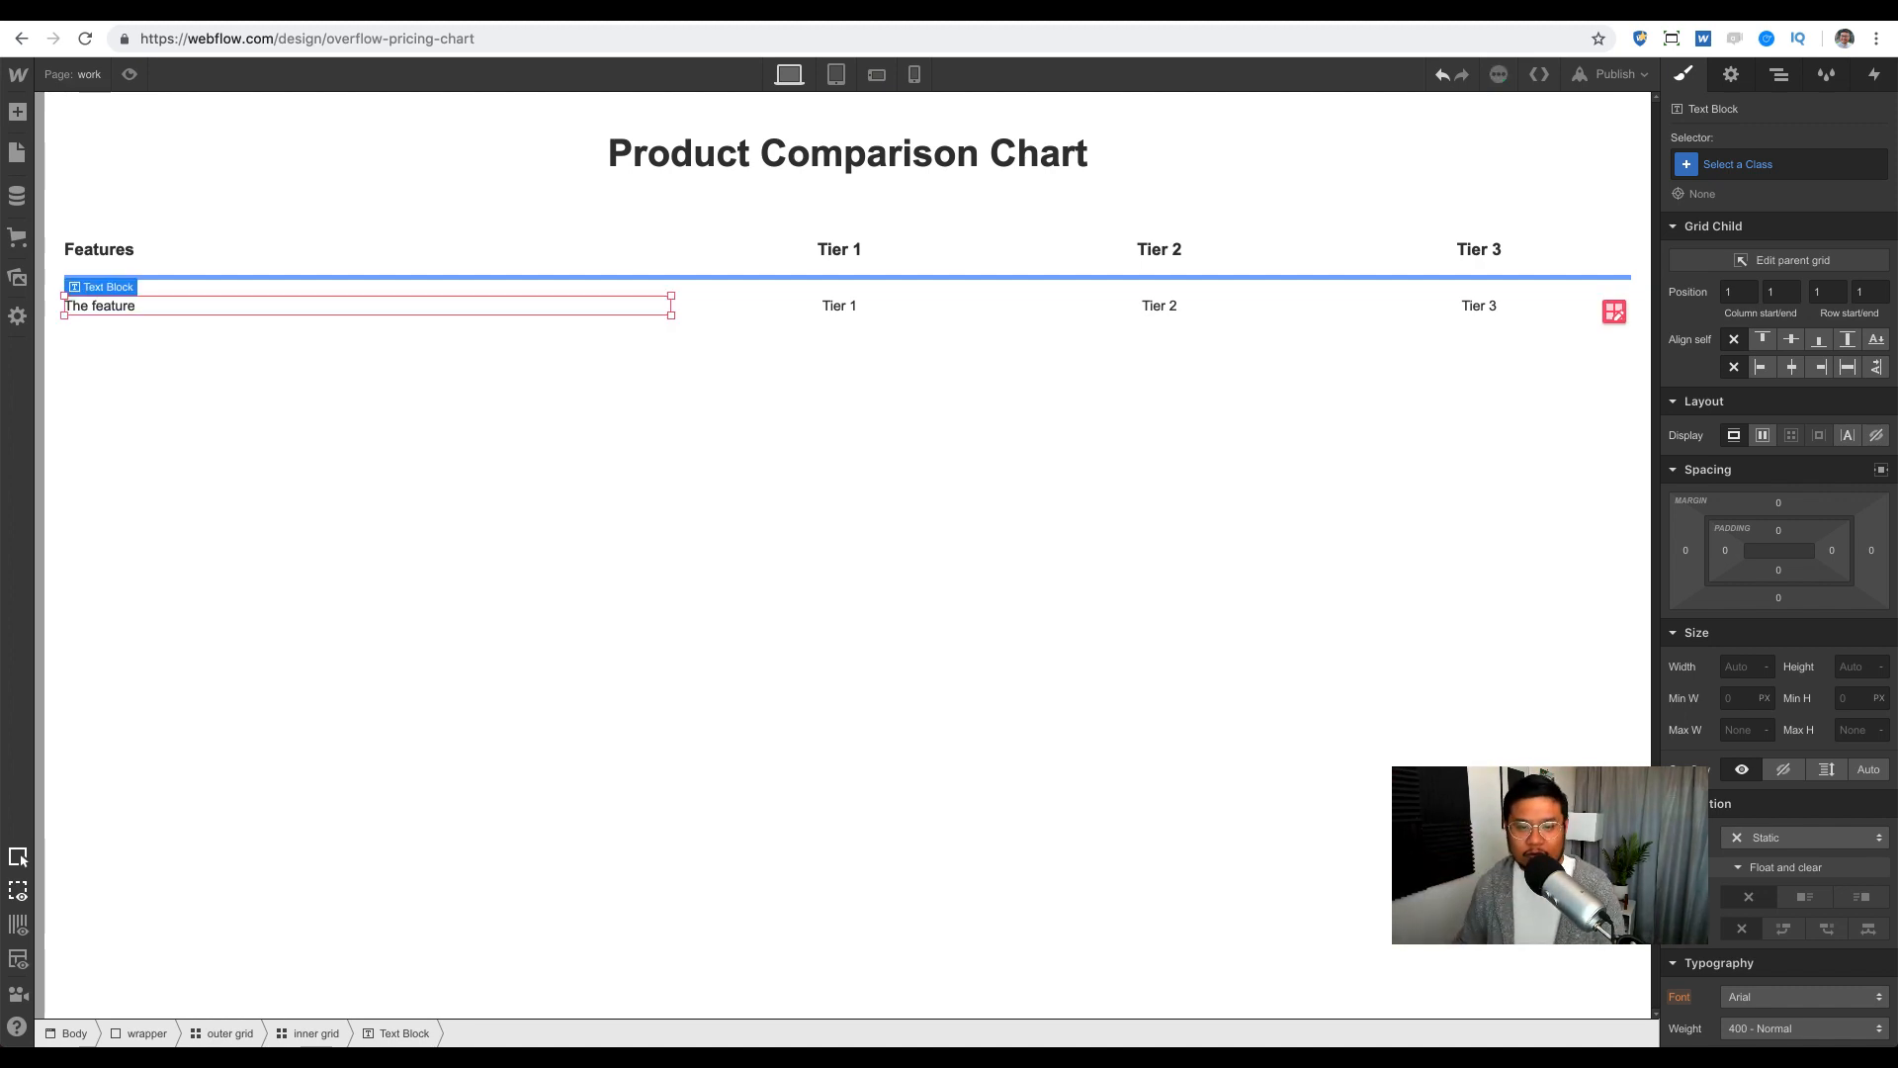
left_click(845, 309)
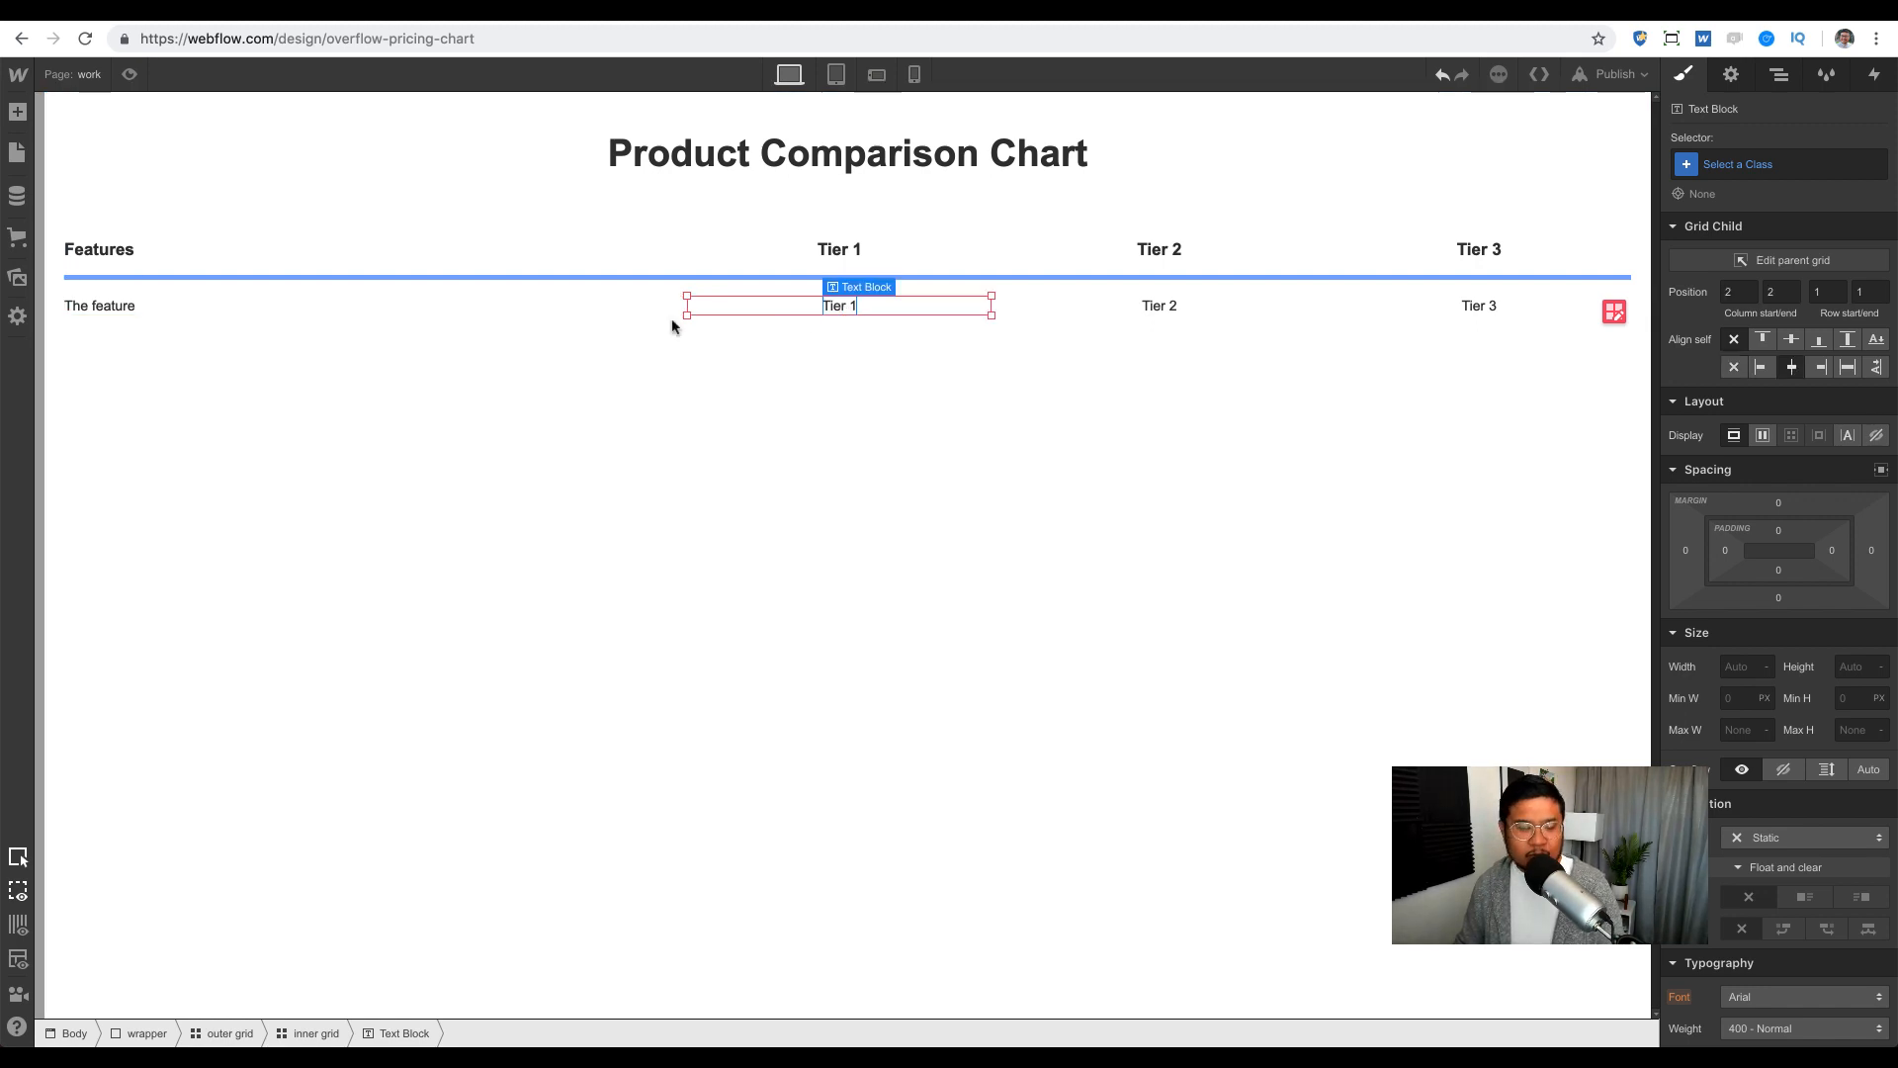
left_click(17, 277)
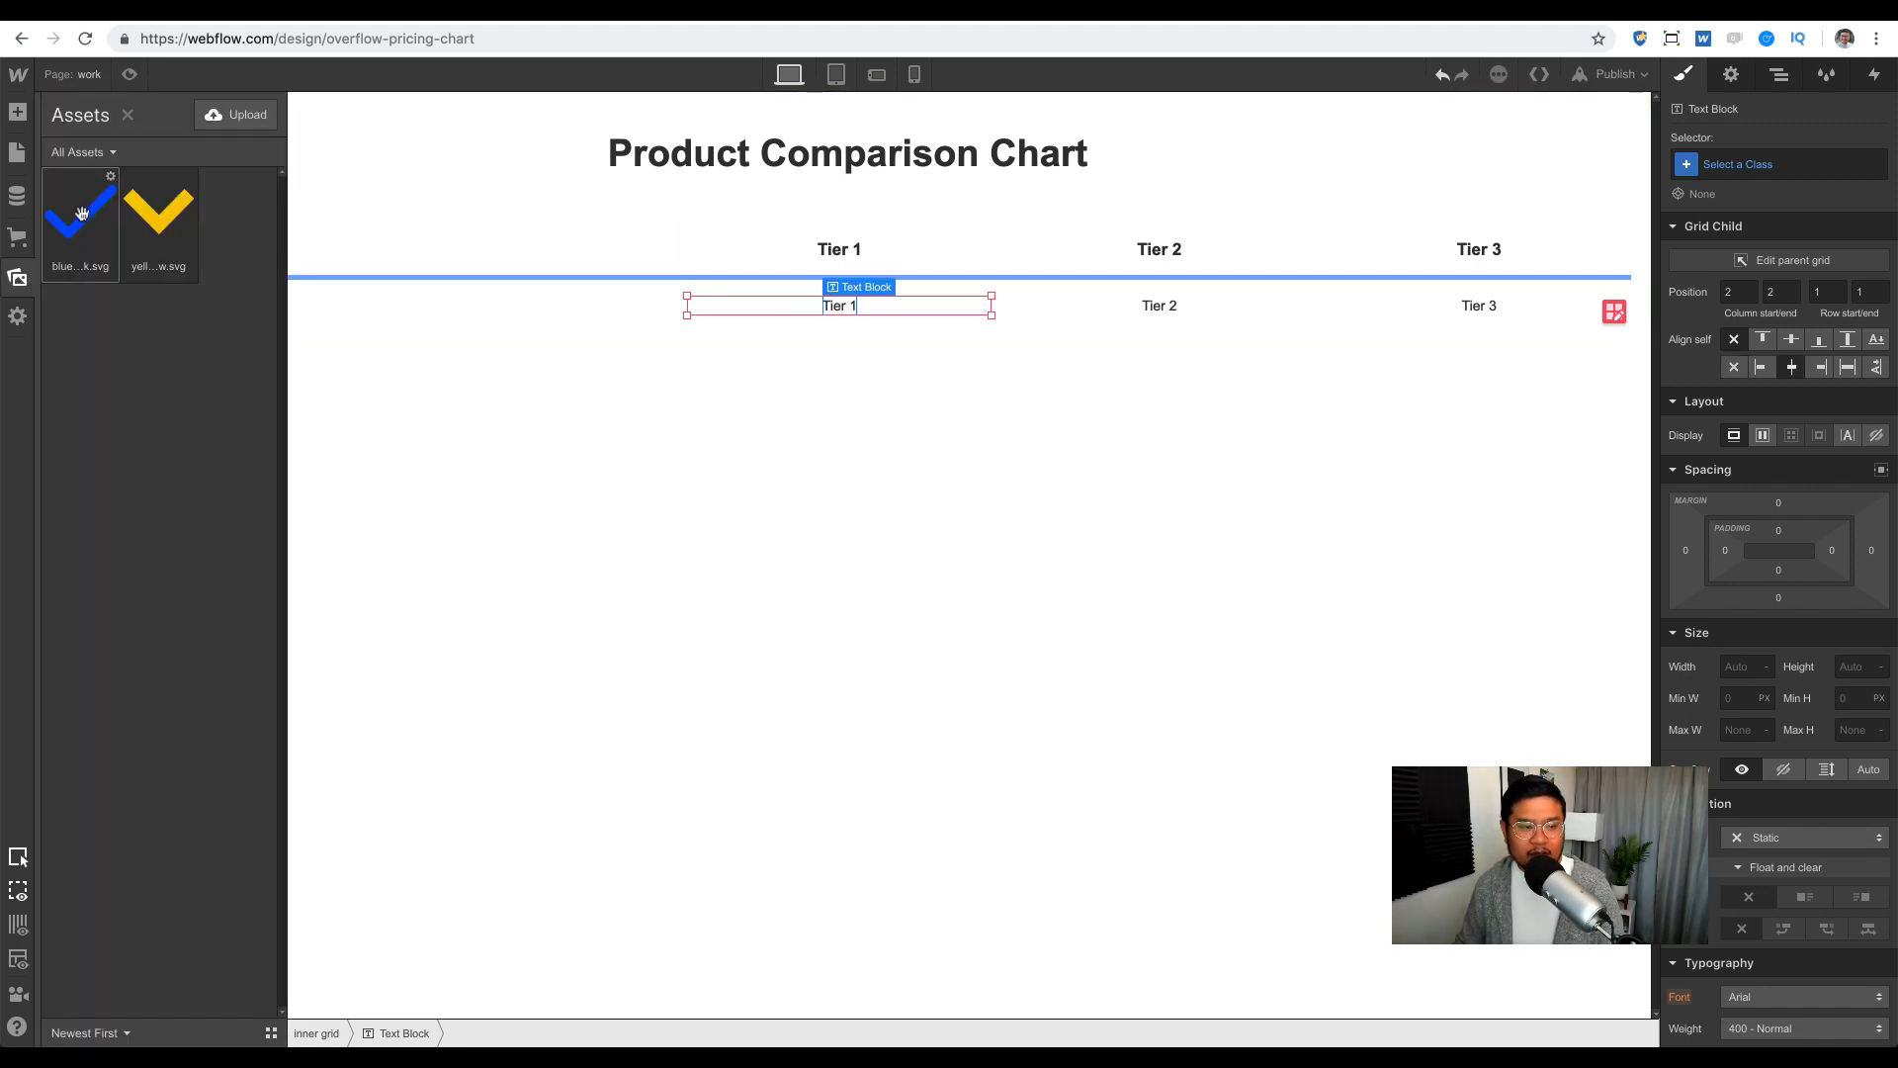
Step: Place the blue check image in the Tier 1 cell and delete the tier labels
left_click_drag(82, 213, 900, 311)
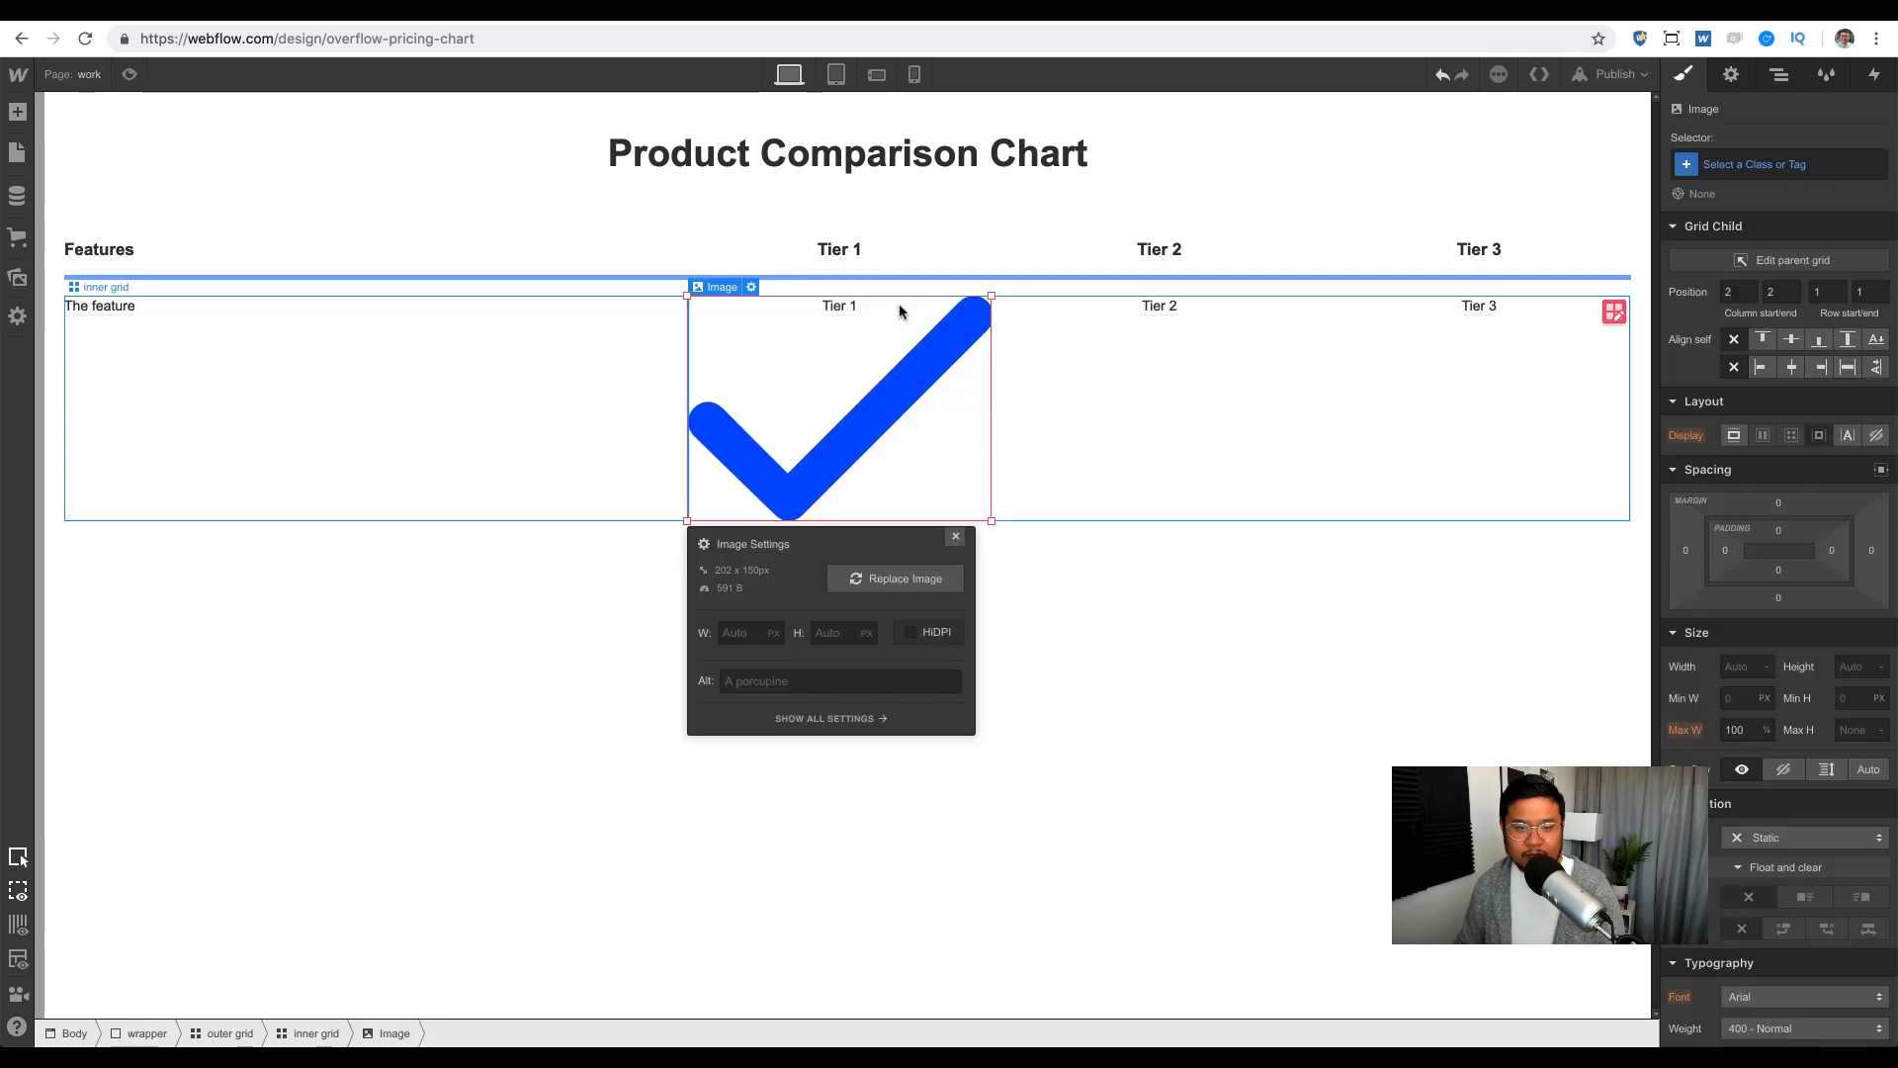
left_click(828, 314)
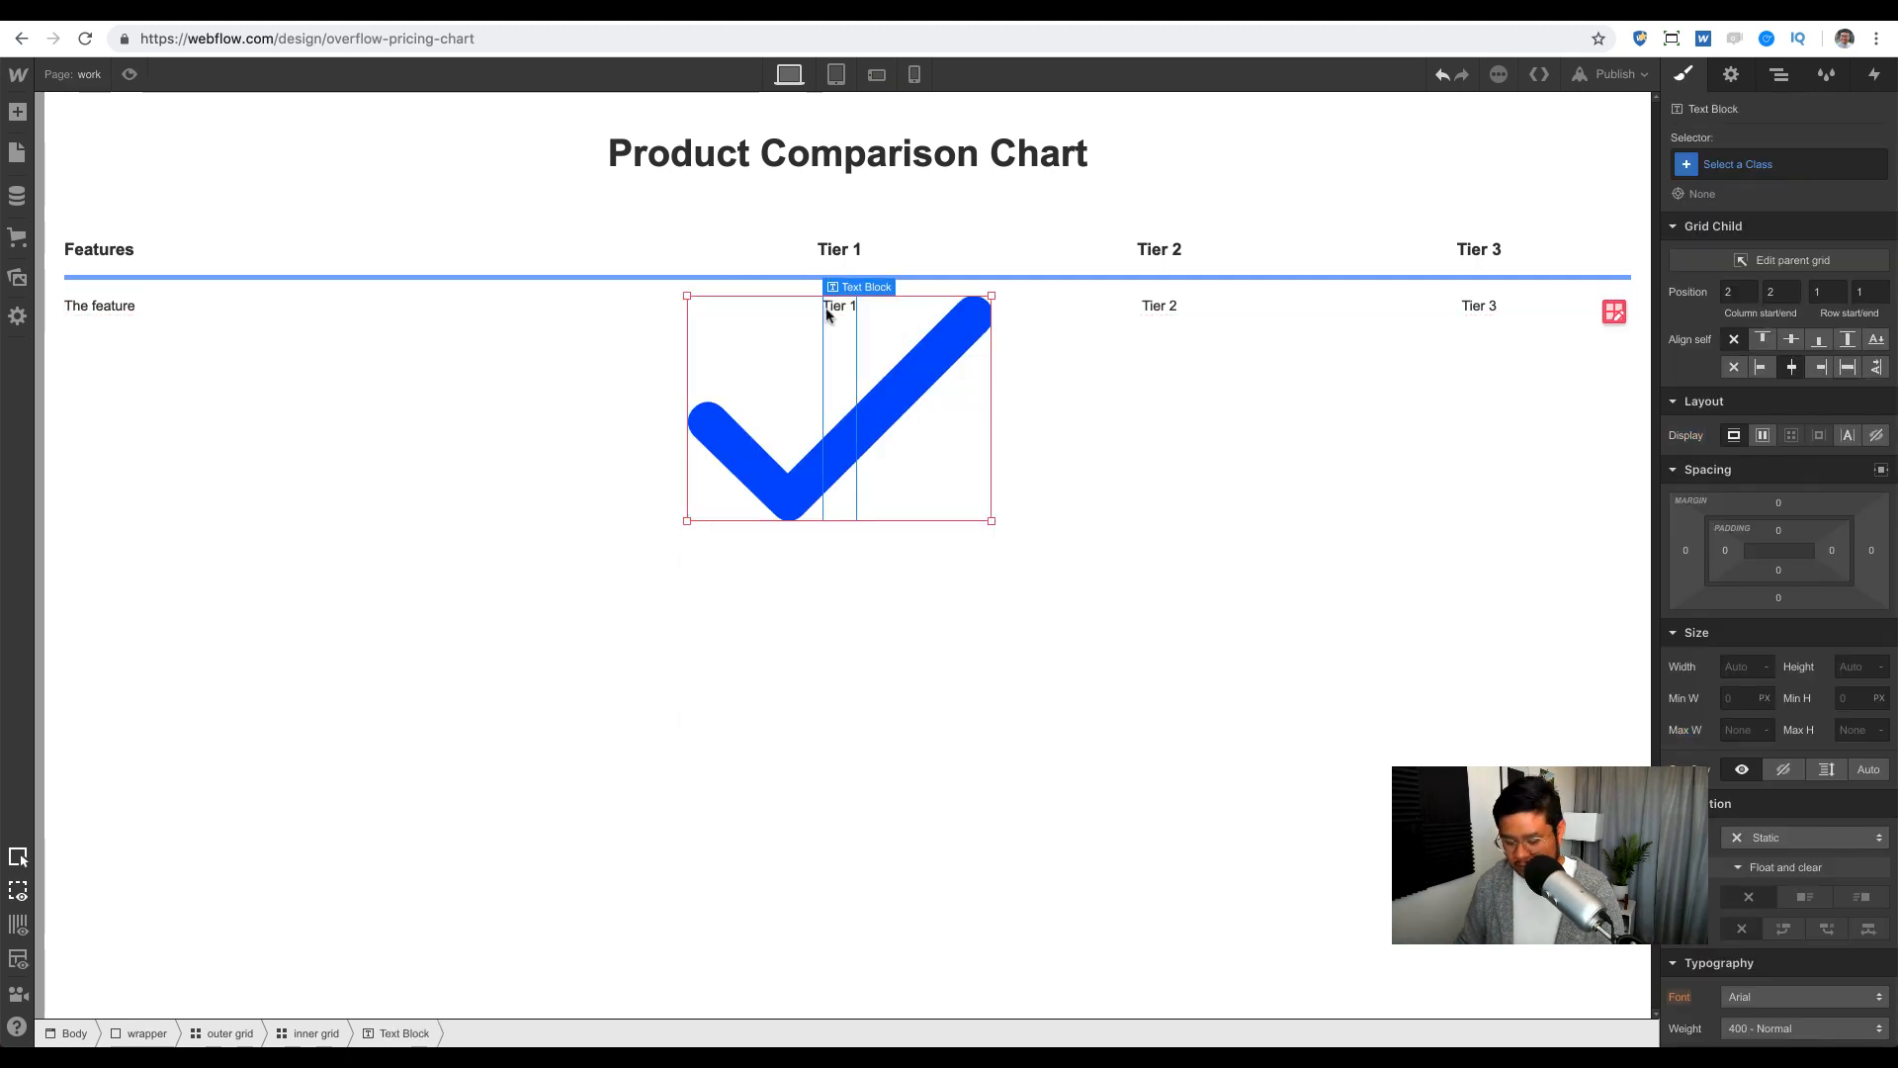
key("Delete")
key("Delete")
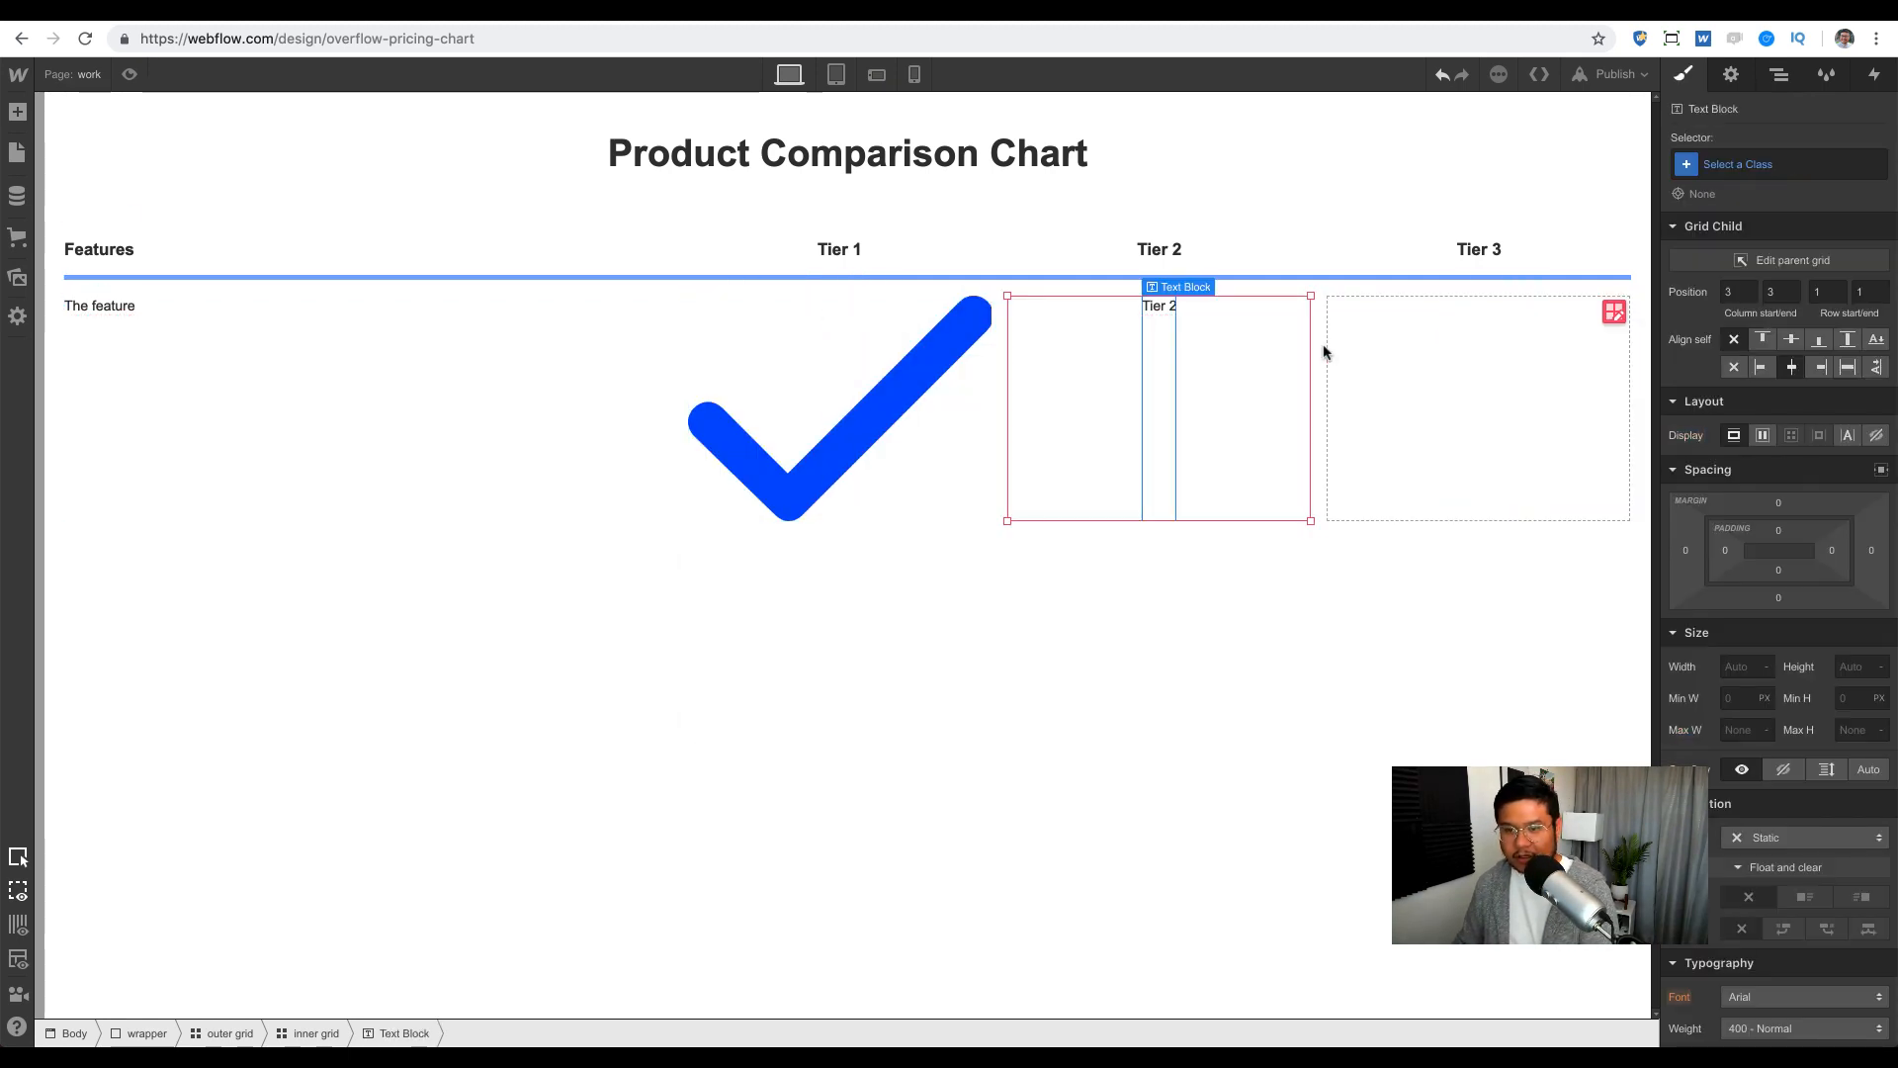
key("Delete")
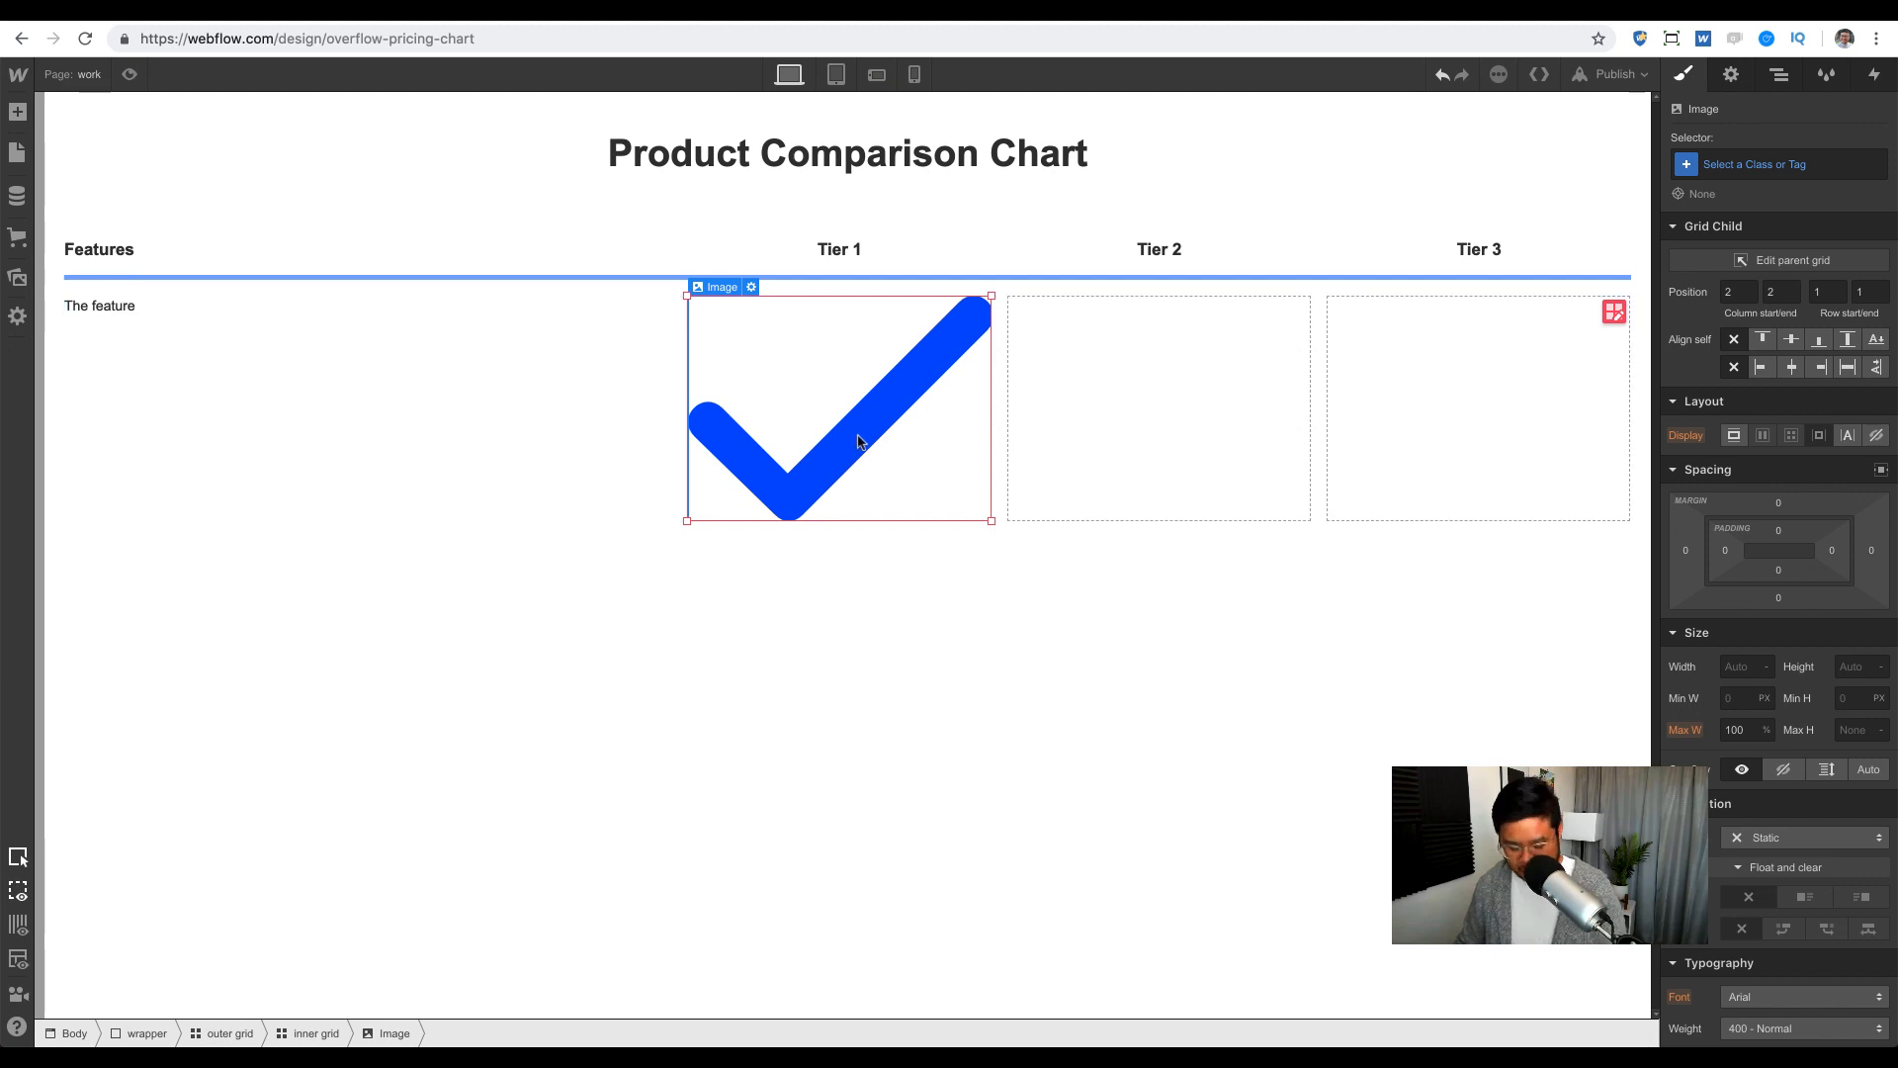
left_click_drag(860, 441, 1537, 486)
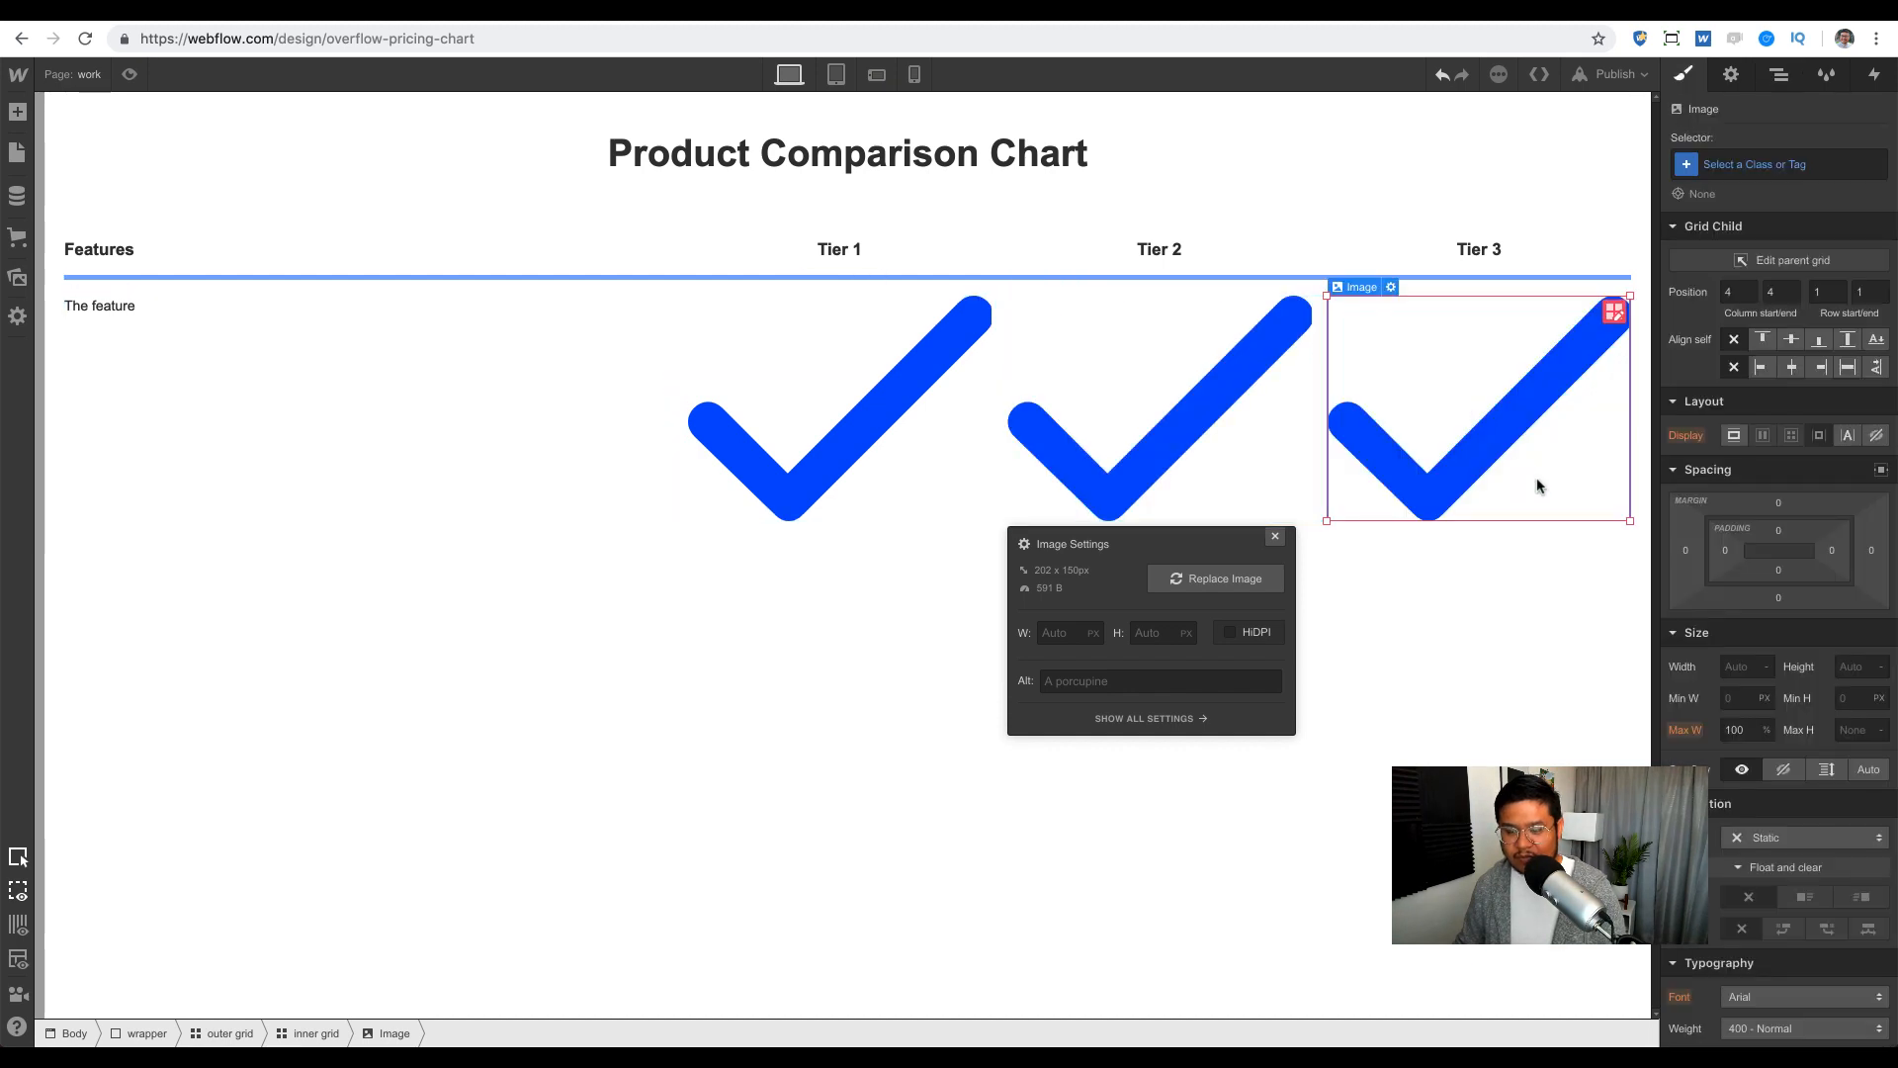
key("ctrl+z")
key("ctrl+z")
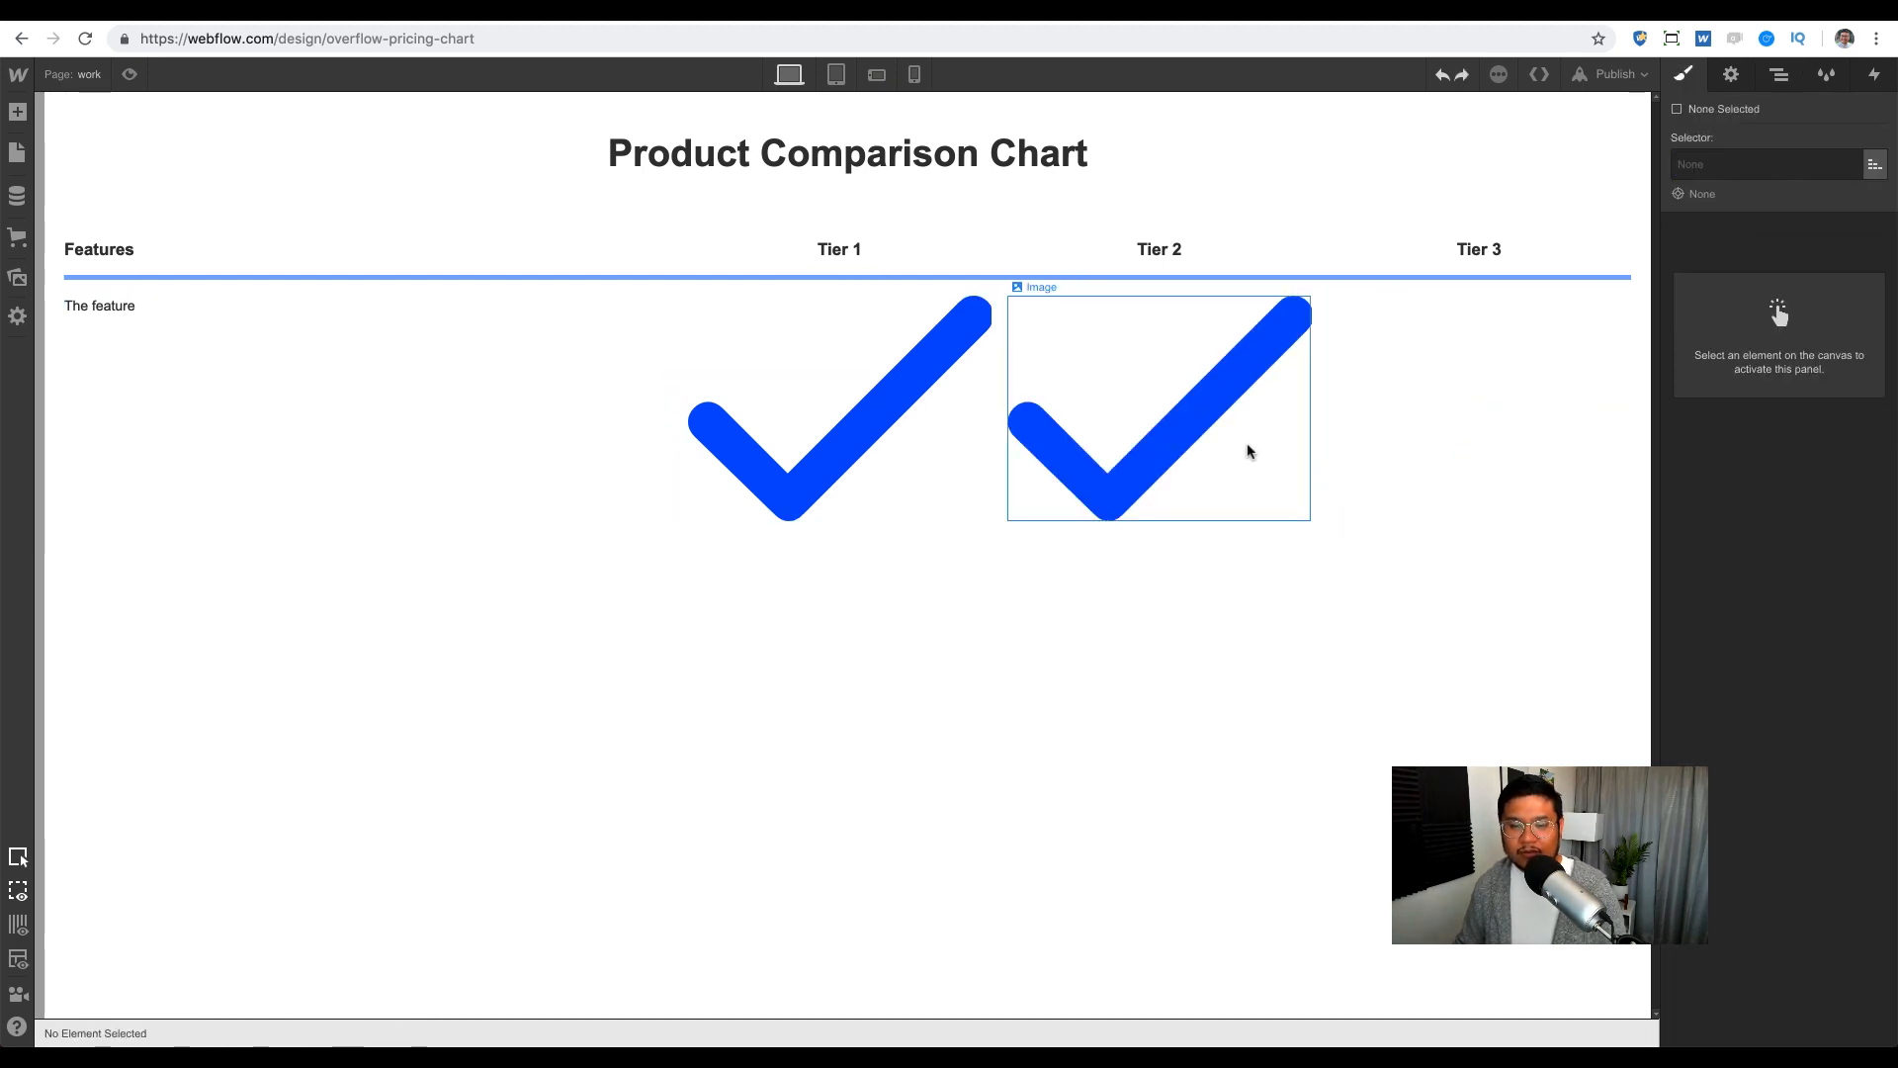
Step: Give the check a 'check' class, 40px width and centring, then copy it to Tier 2
left_click(905, 419)
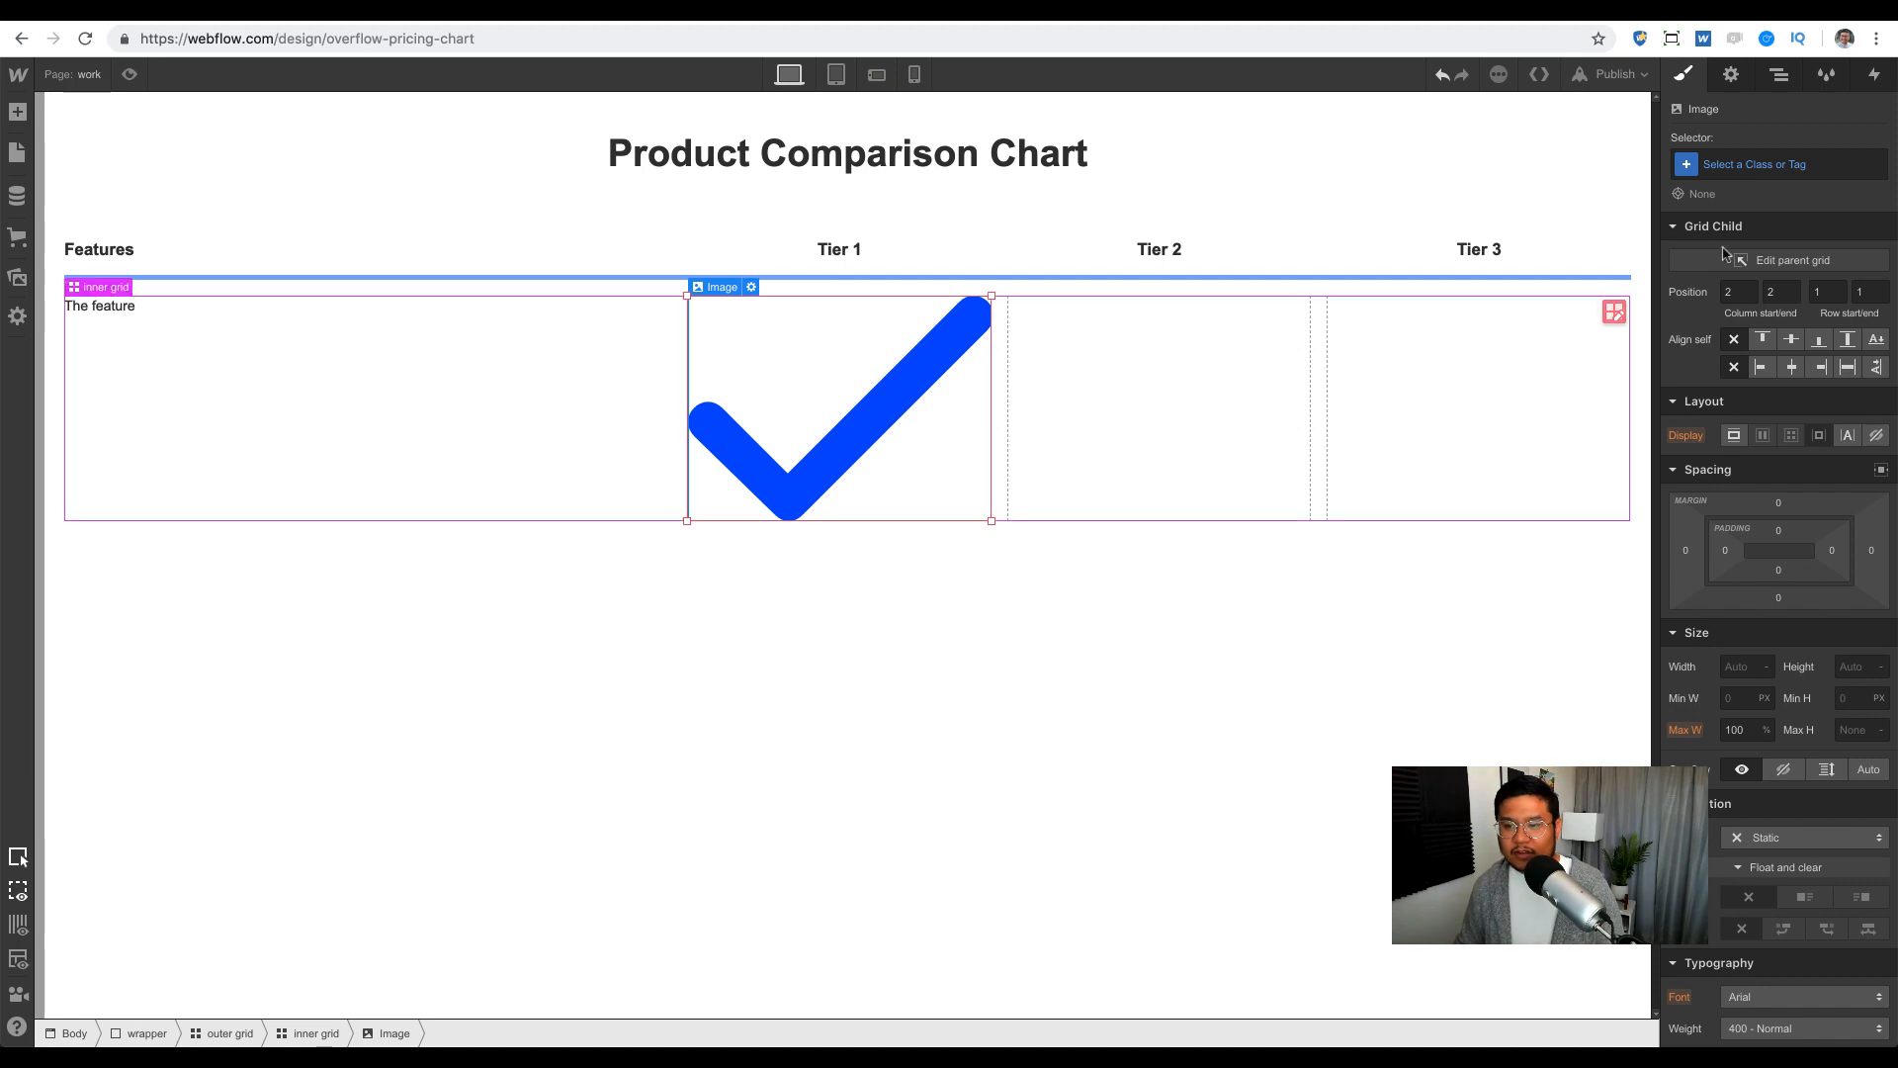
left_click(1745, 166)
type("check")
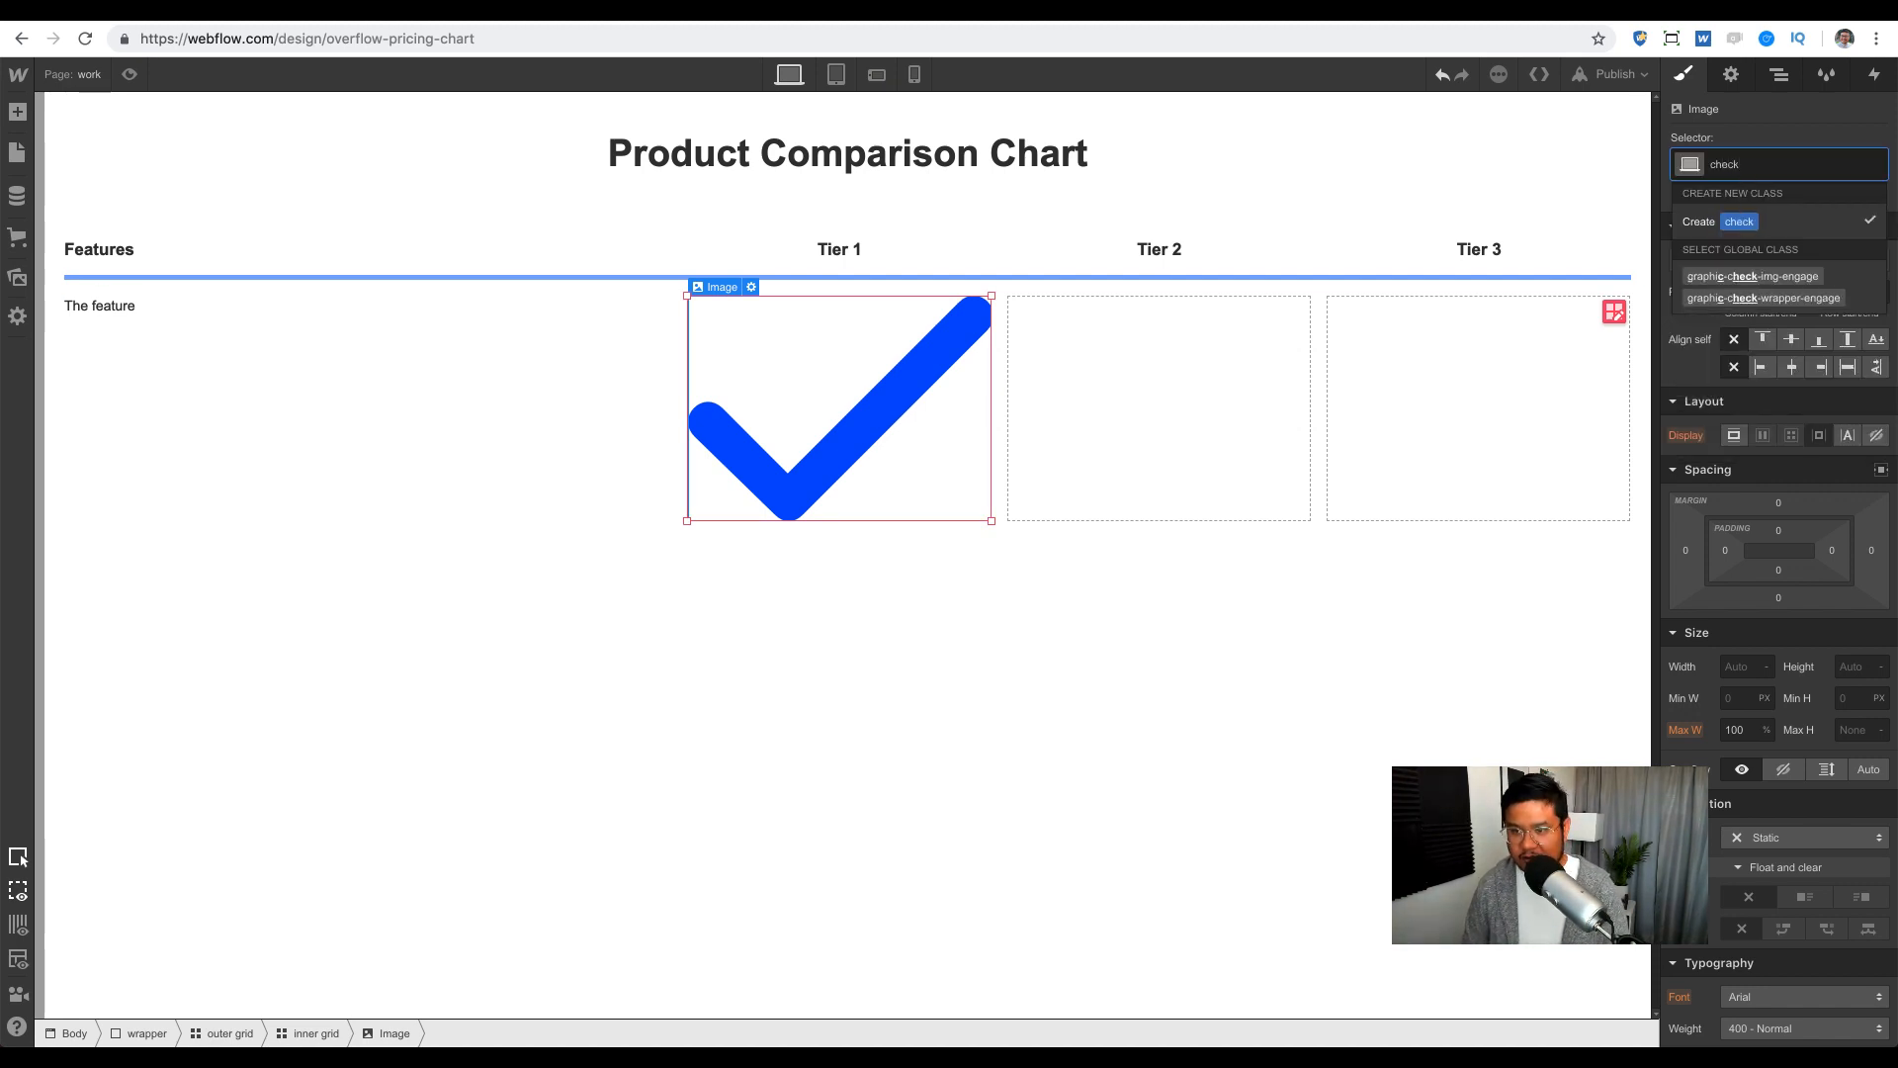
key("Return")
left_click(1732, 661)
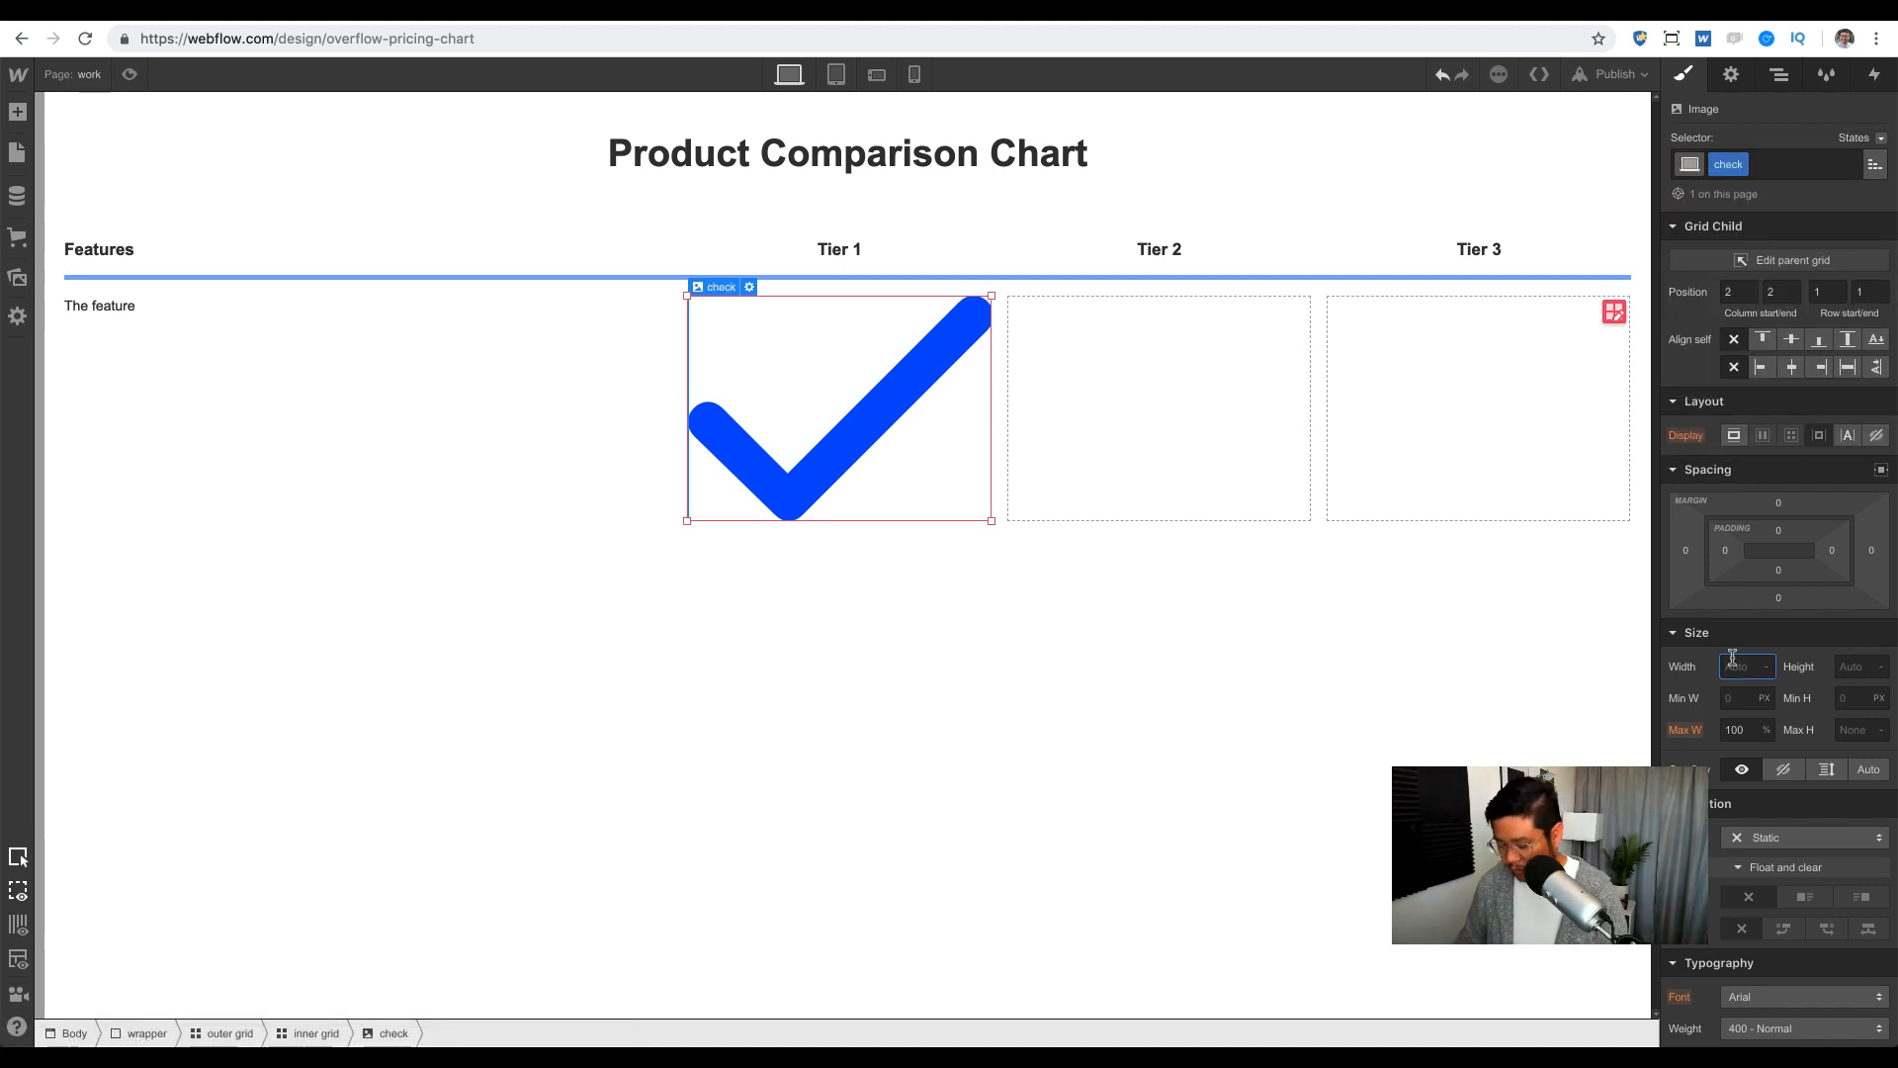
type("50")
key("shift+Down")
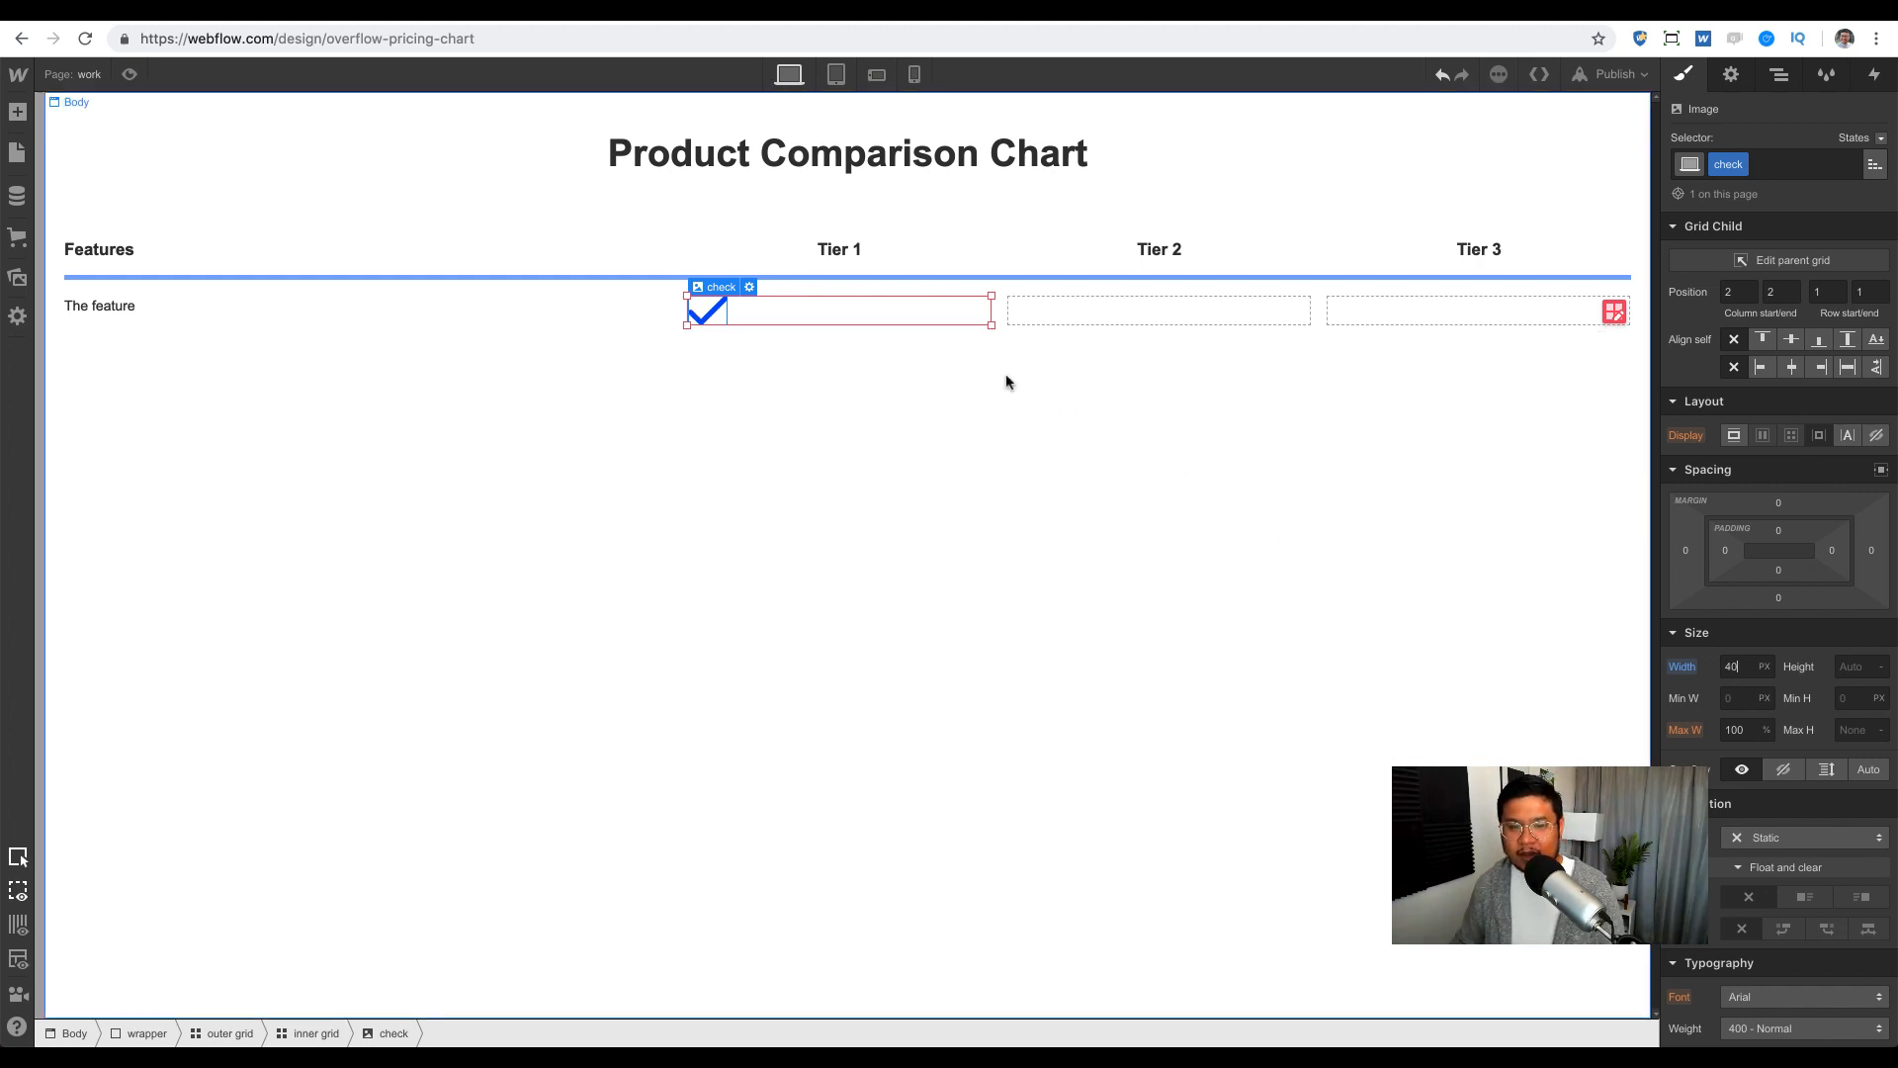
left_click(1791, 367)
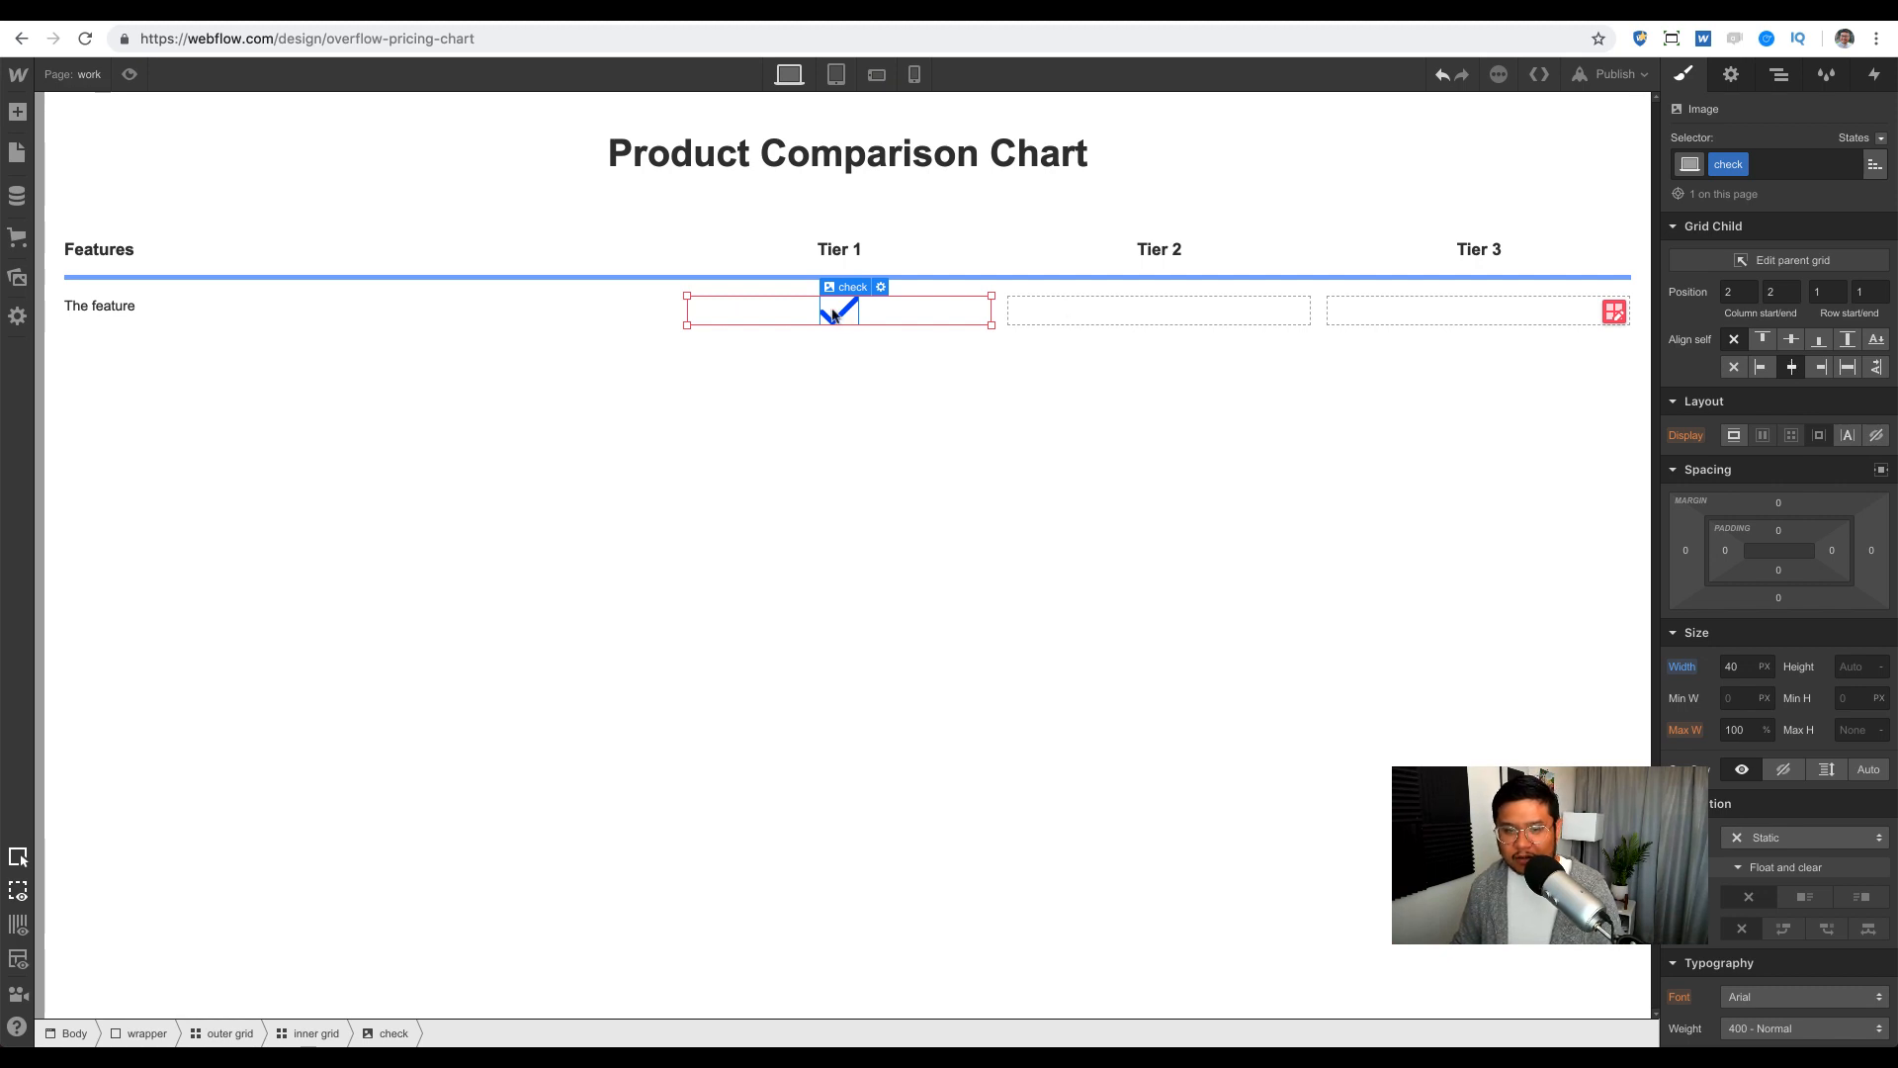
left_click_drag(833, 315, 1399, 326)
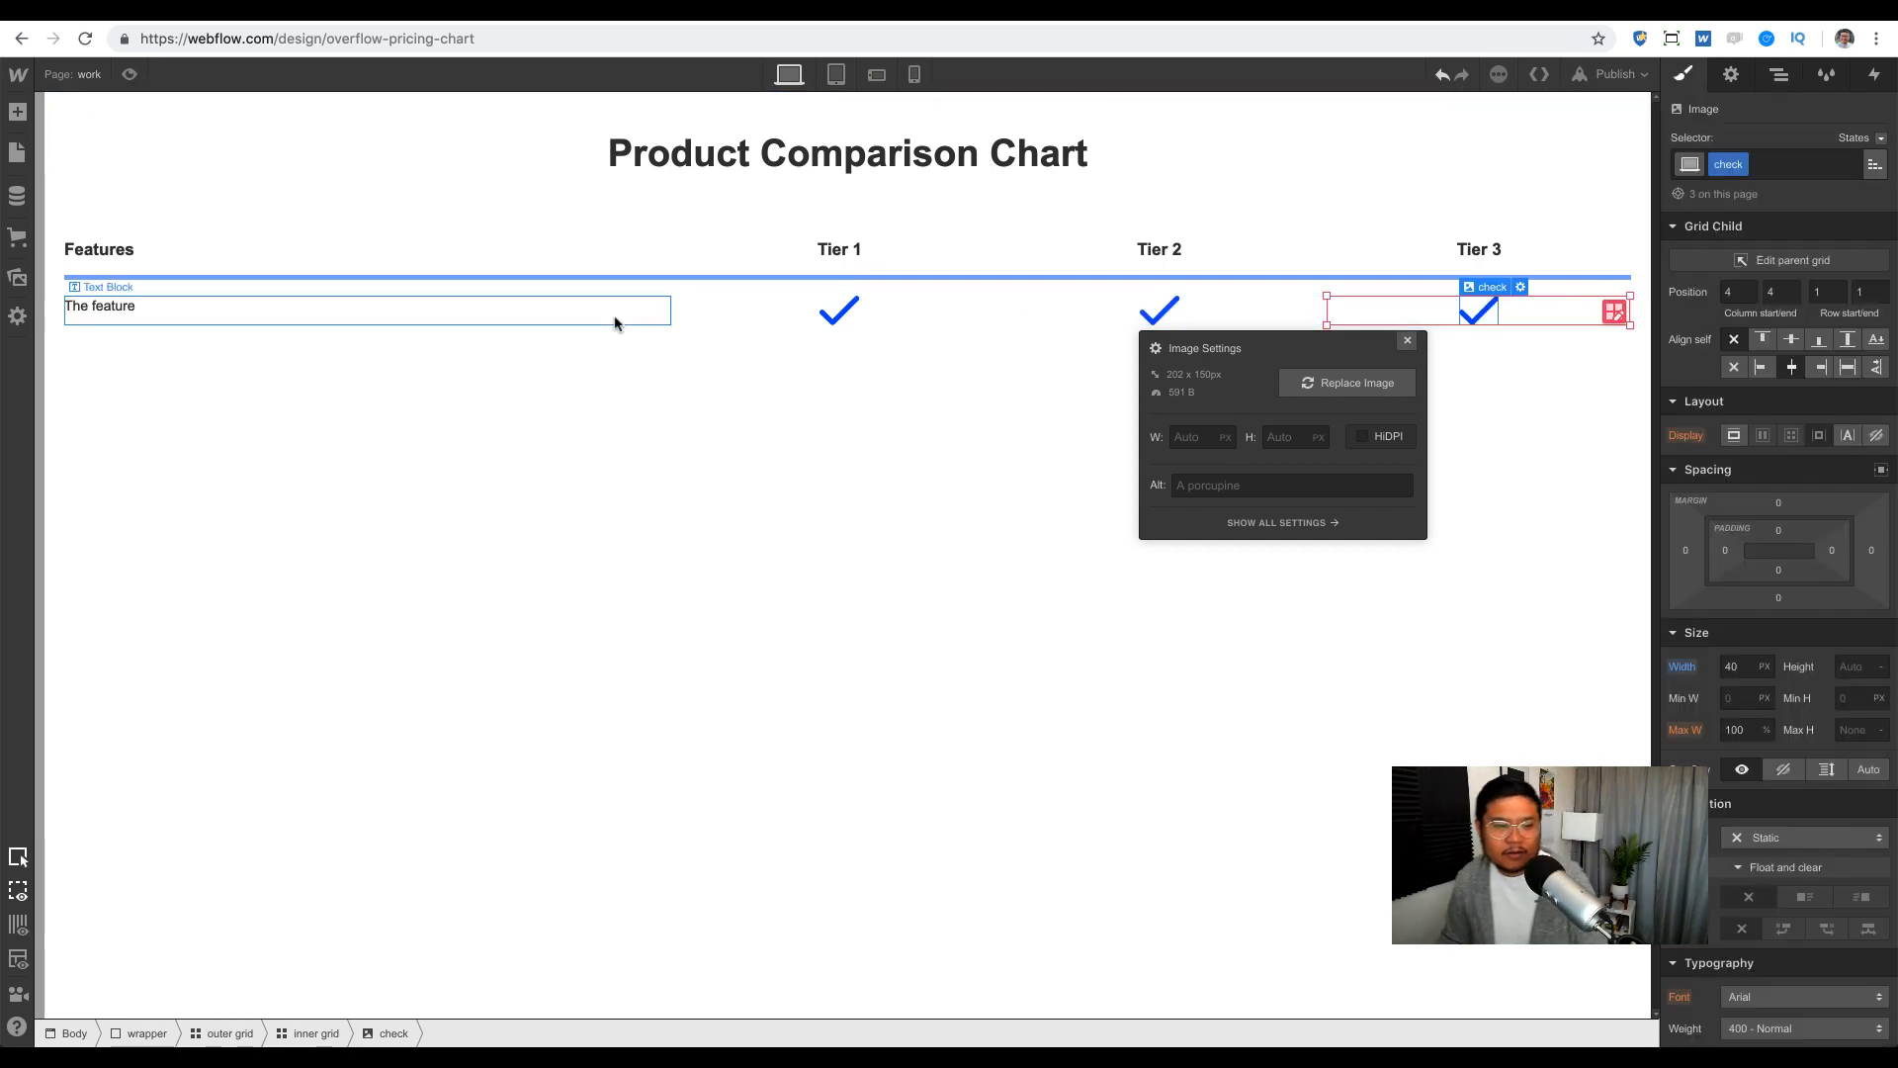
Step: Give The feature label a 'feature label' class with 24 px size and 100% line height
left_click(116, 309)
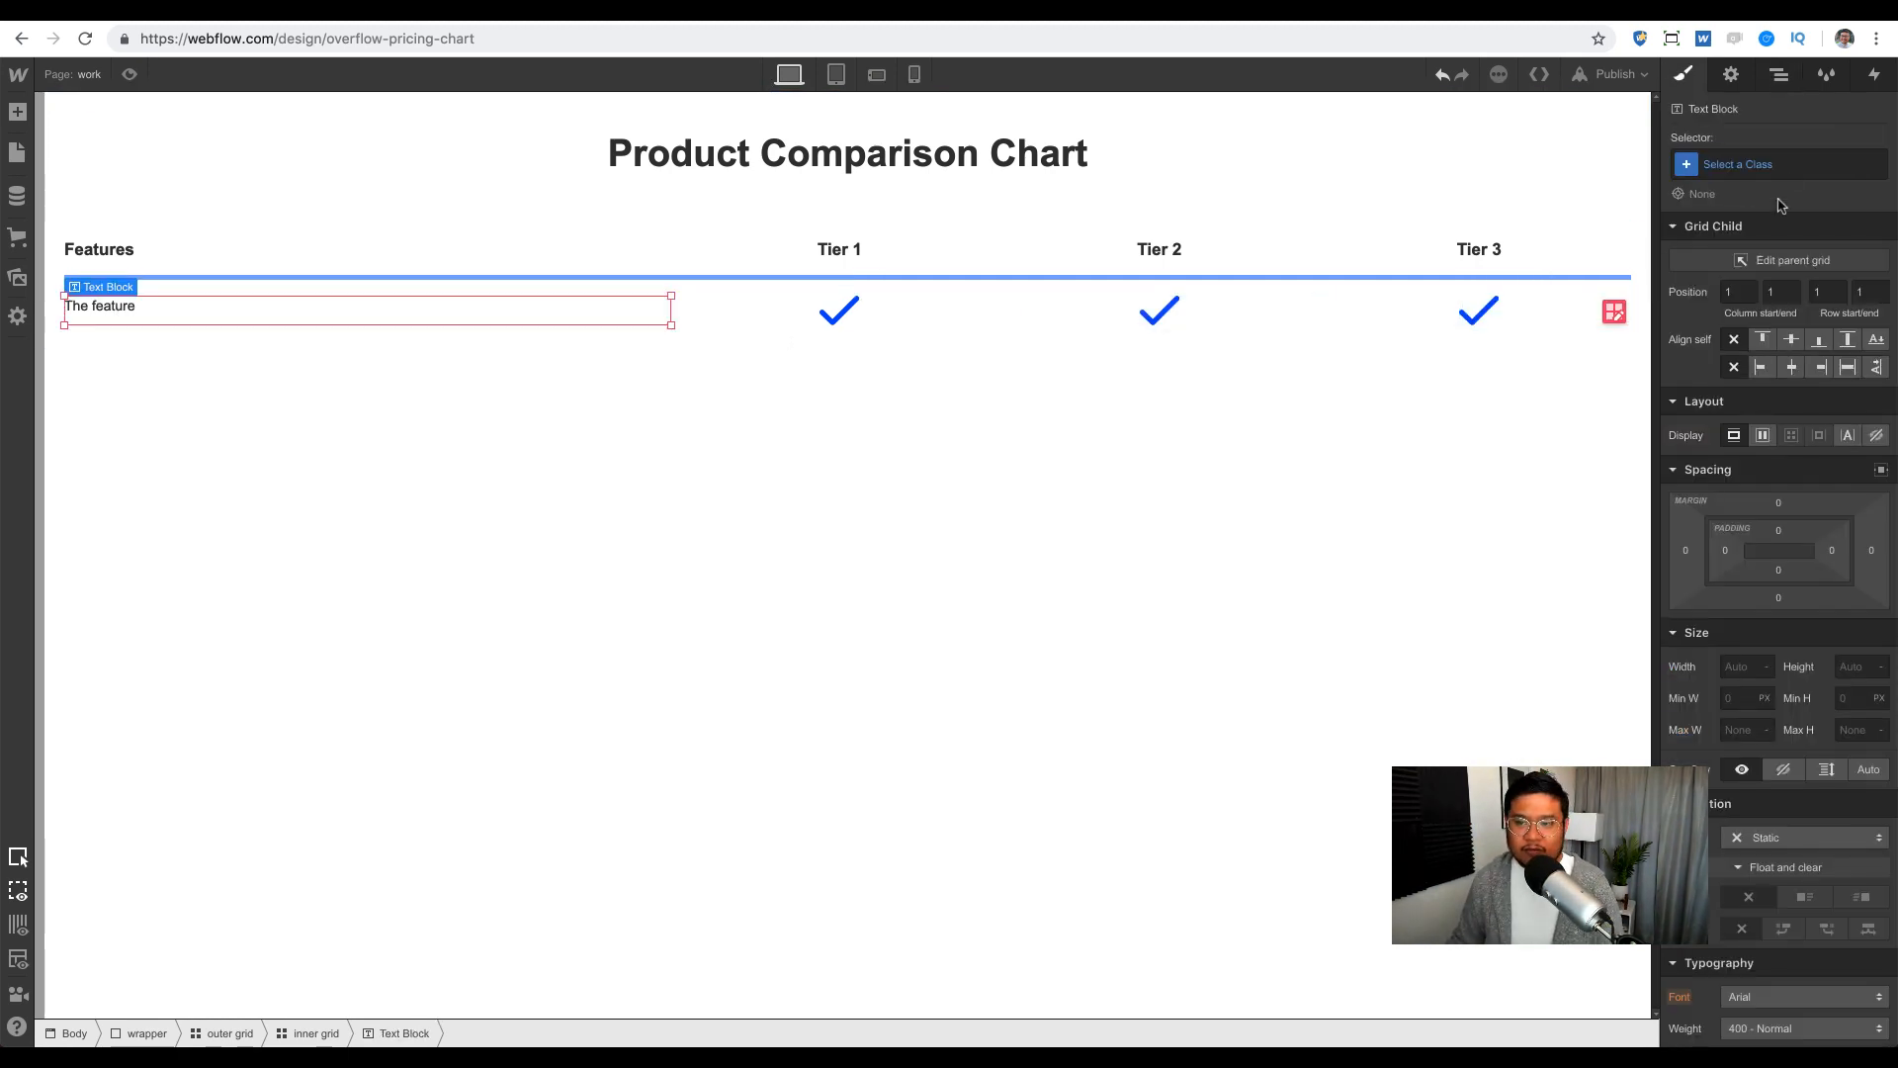
left_click(1778, 162)
type("feature")
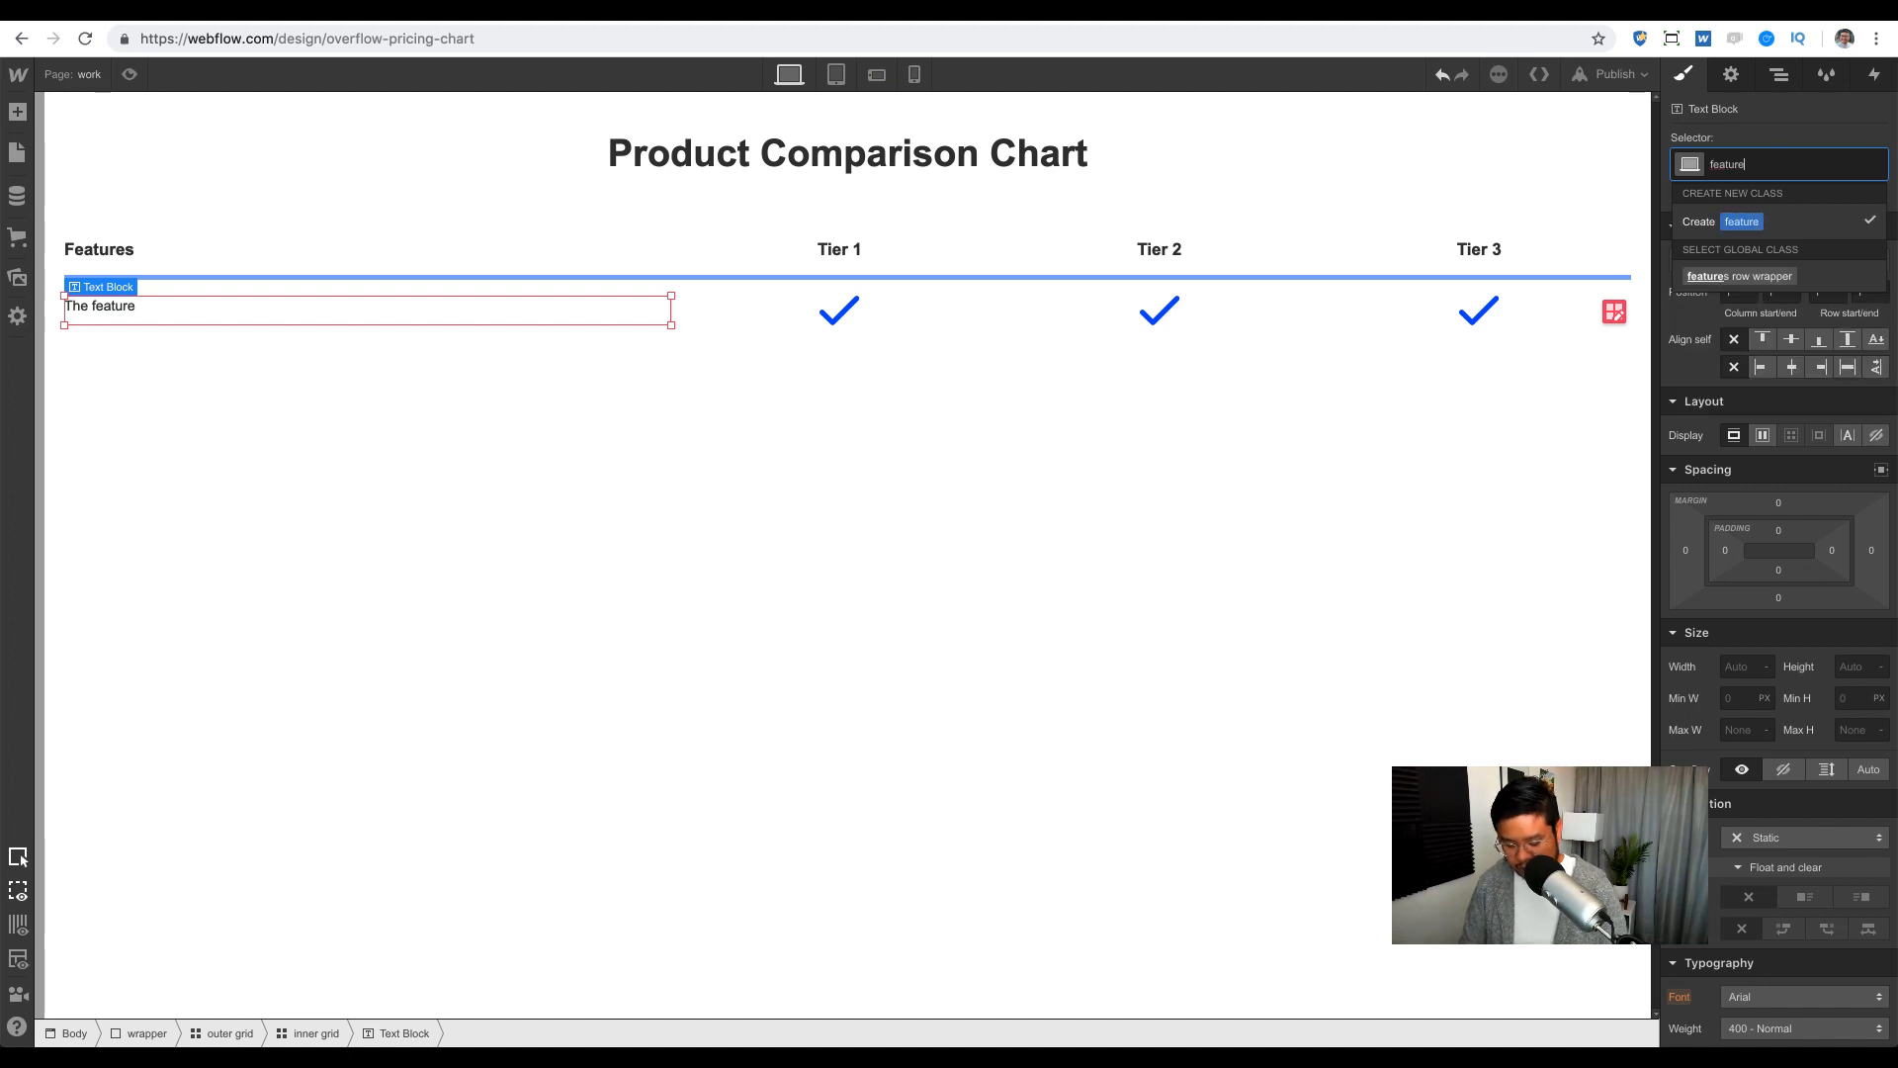
type(" label")
key("Return")
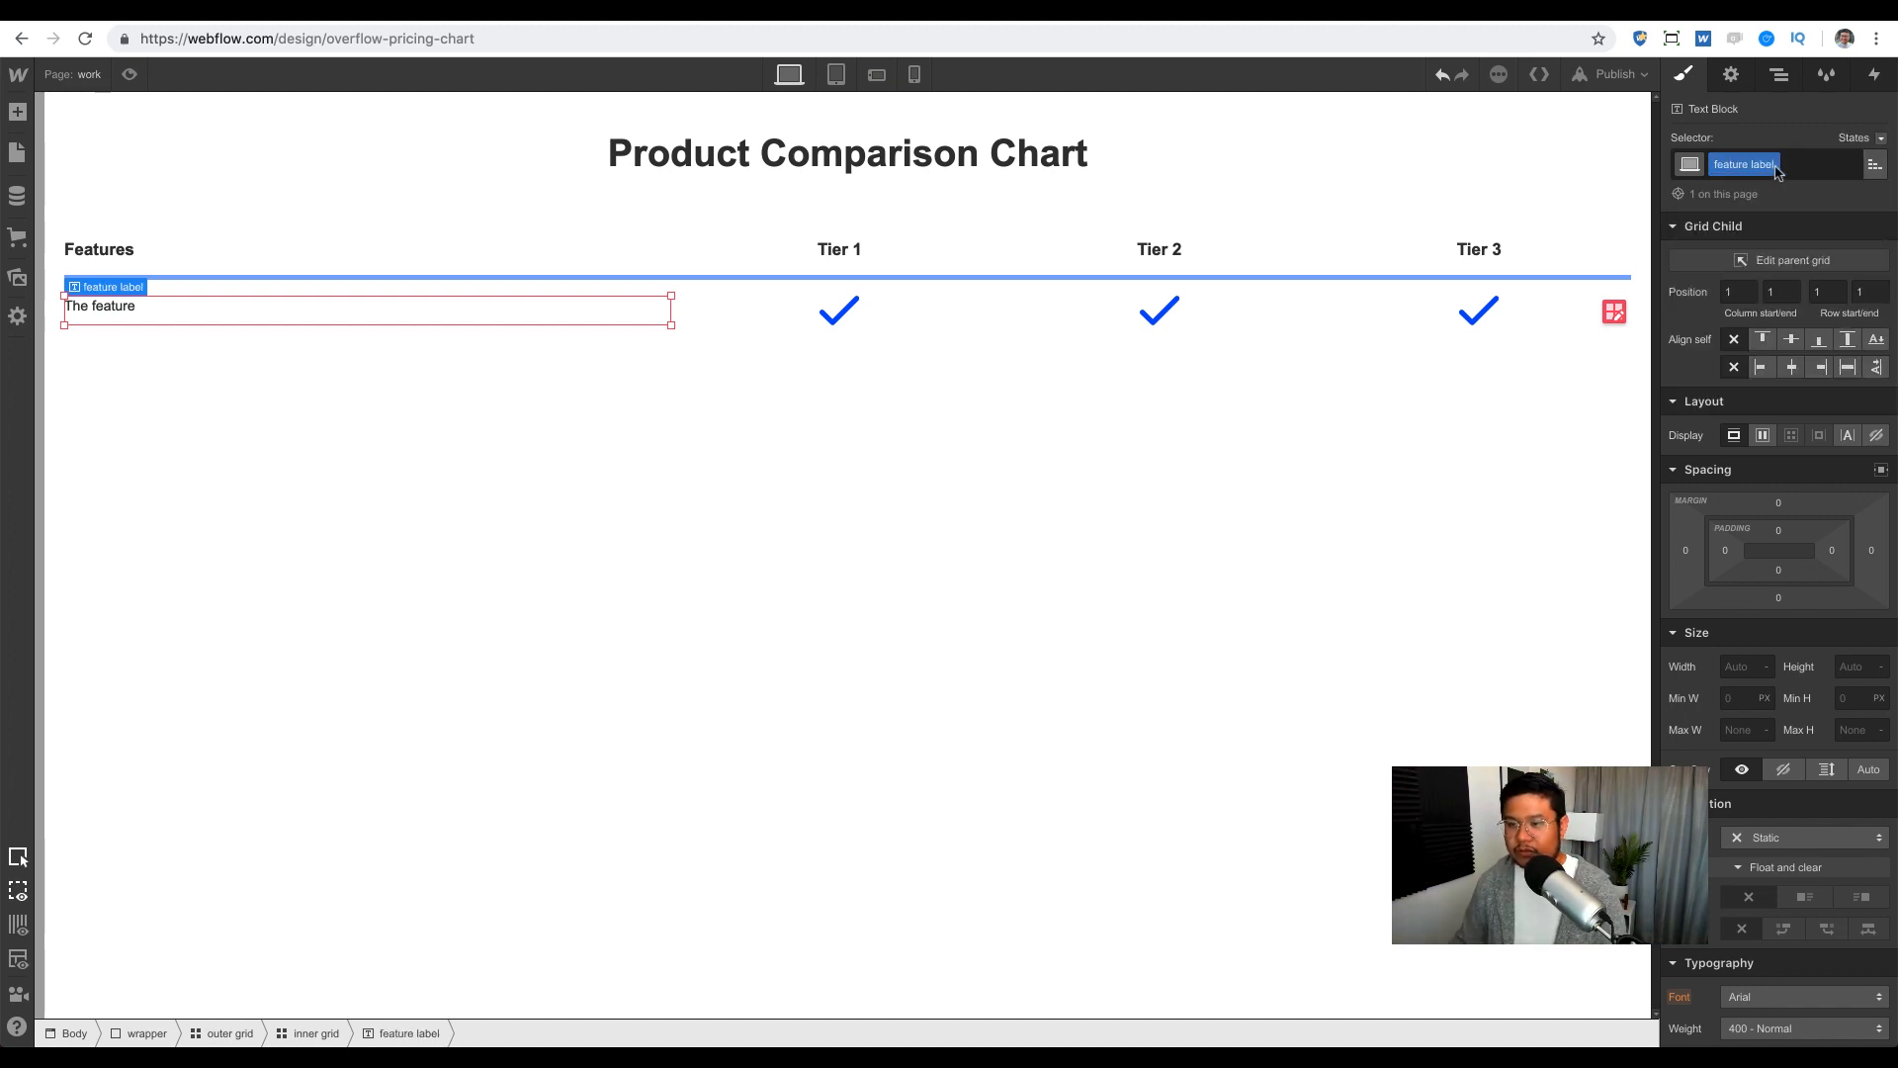
scroll(1773, 485, "down", 3)
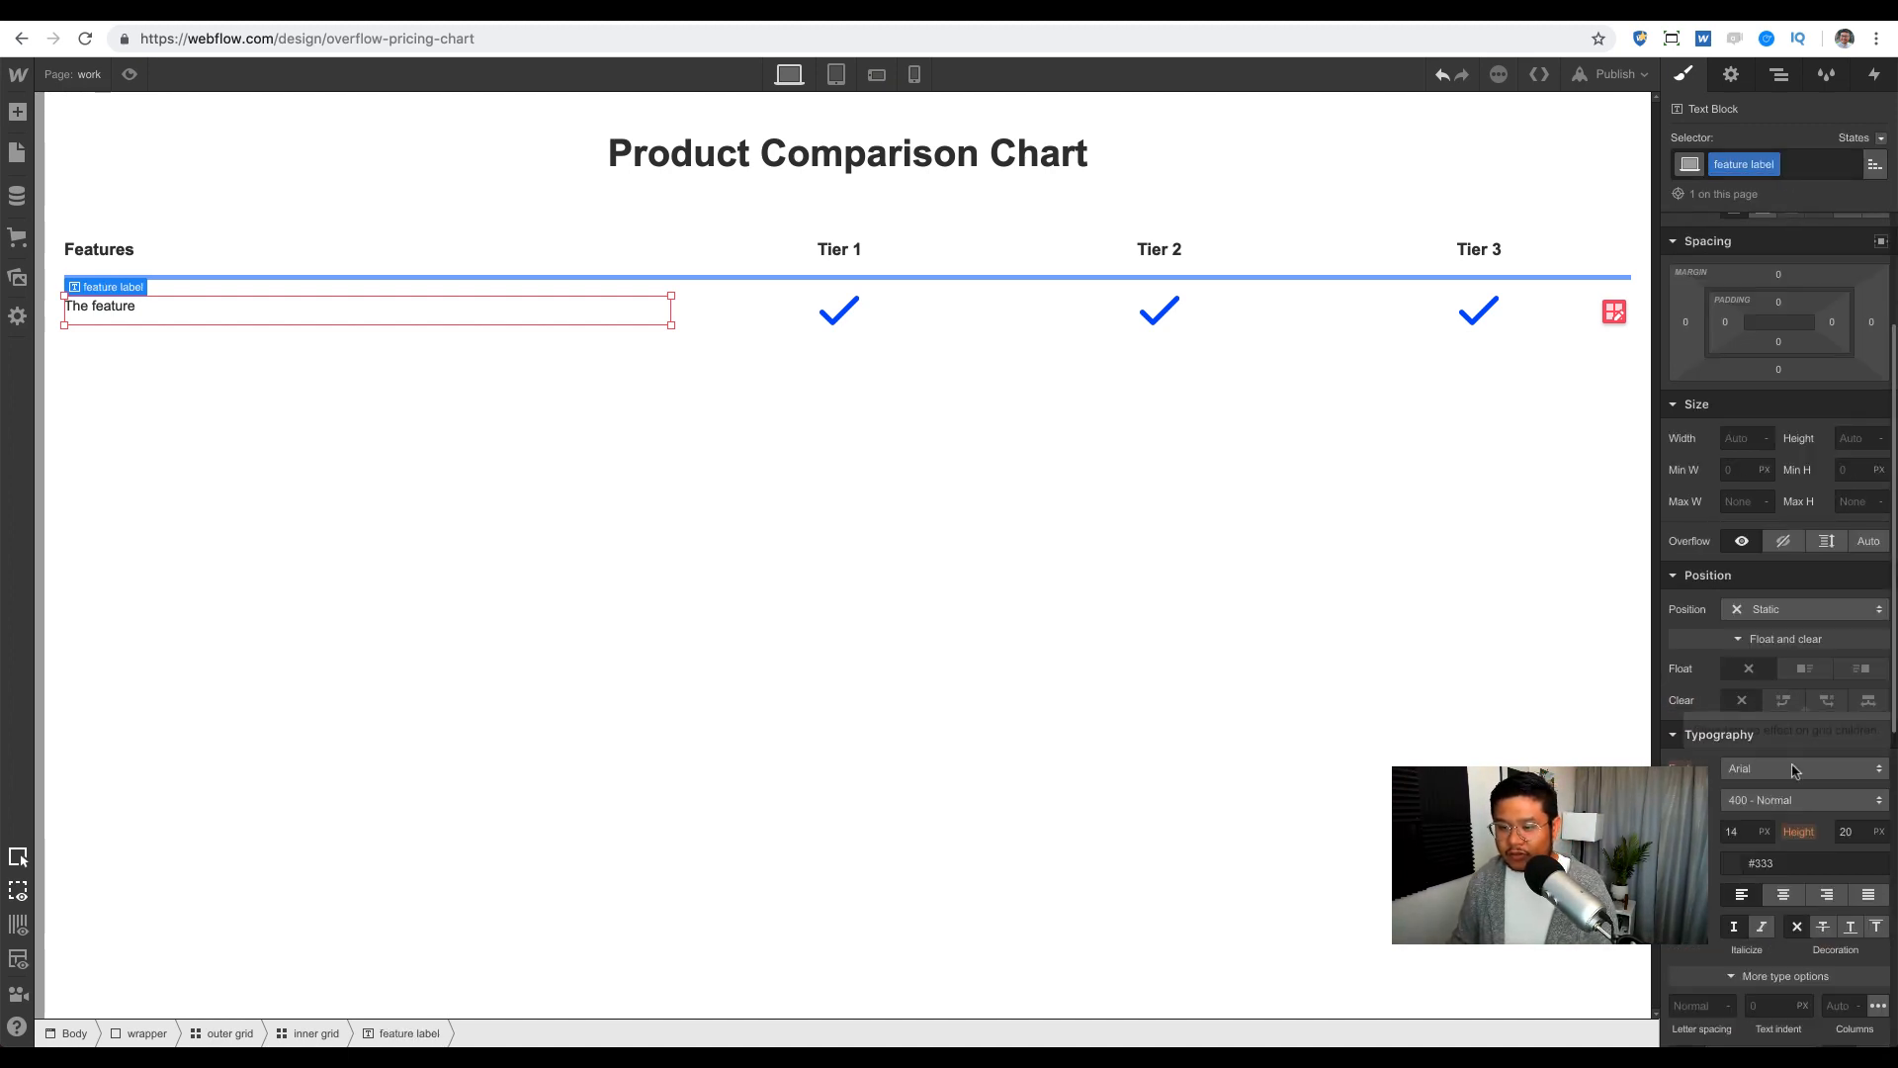
left_click(1735, 832)
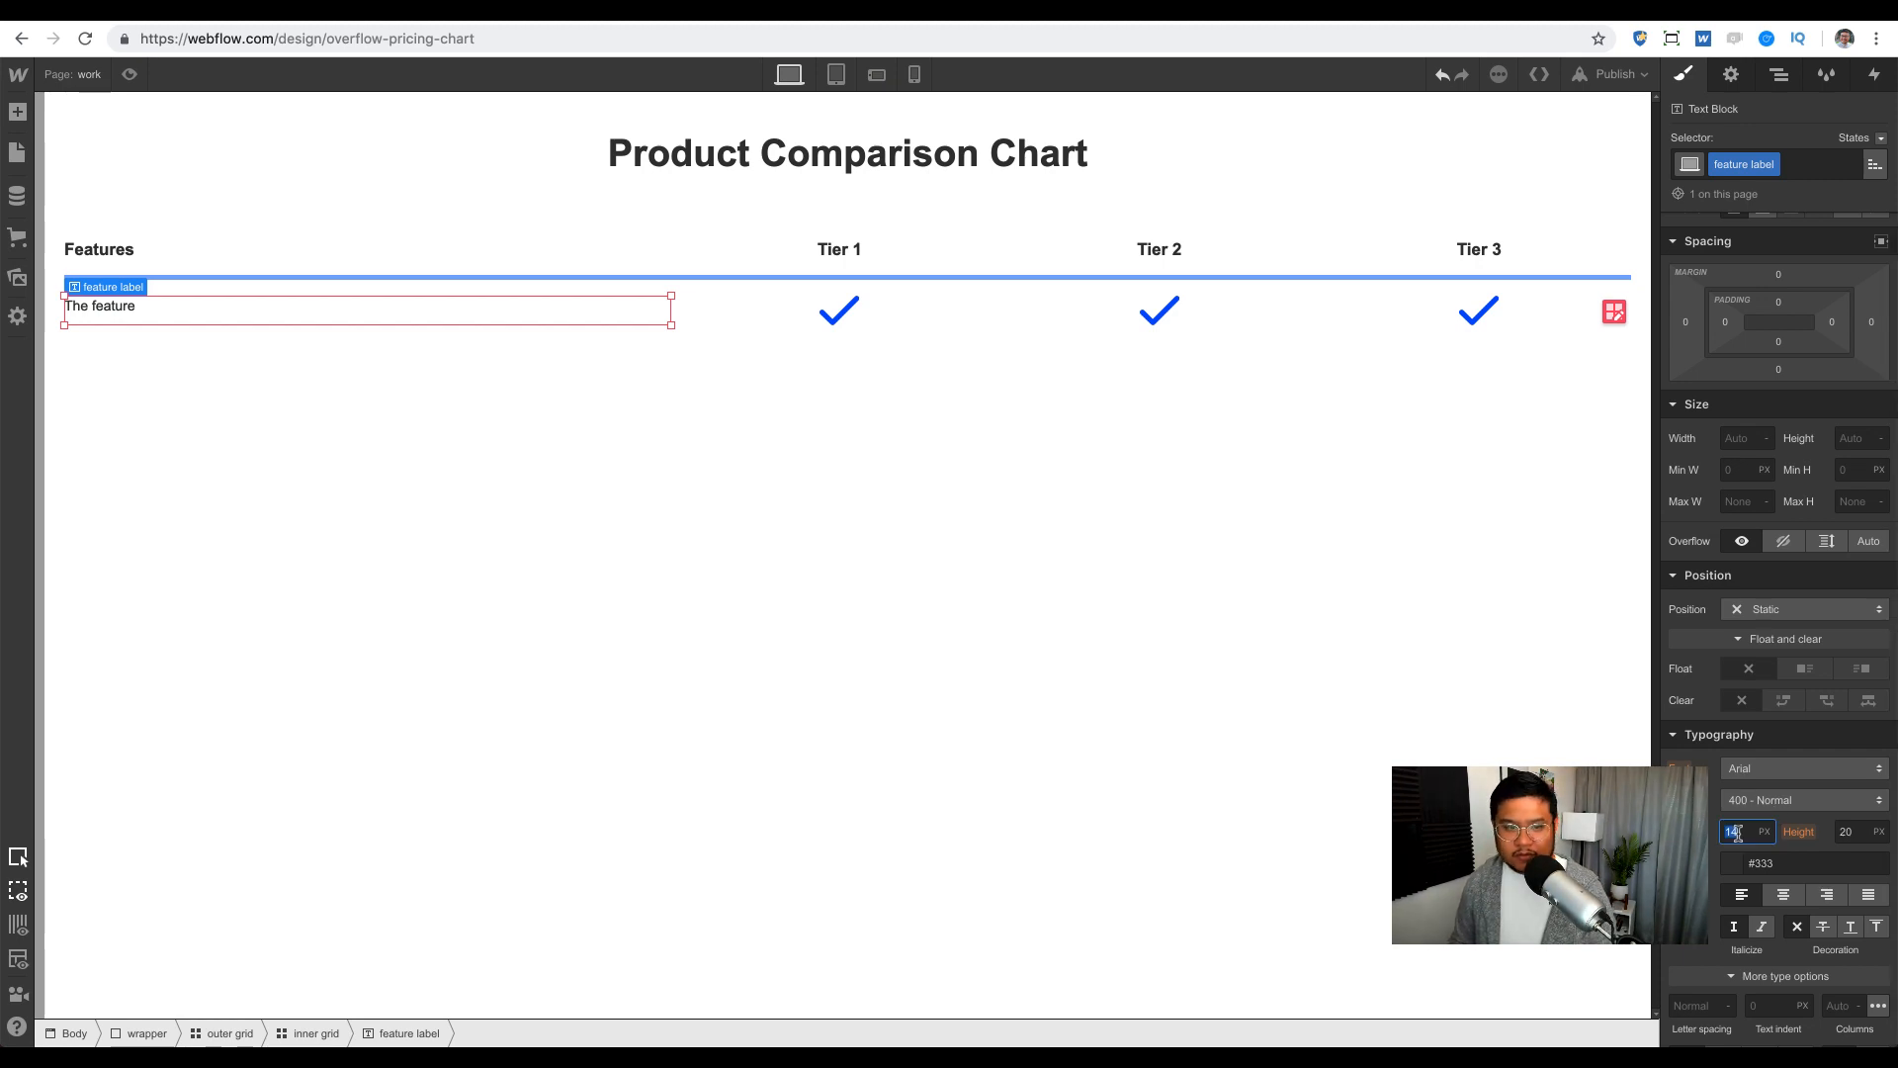
type("24")
key("Tab")
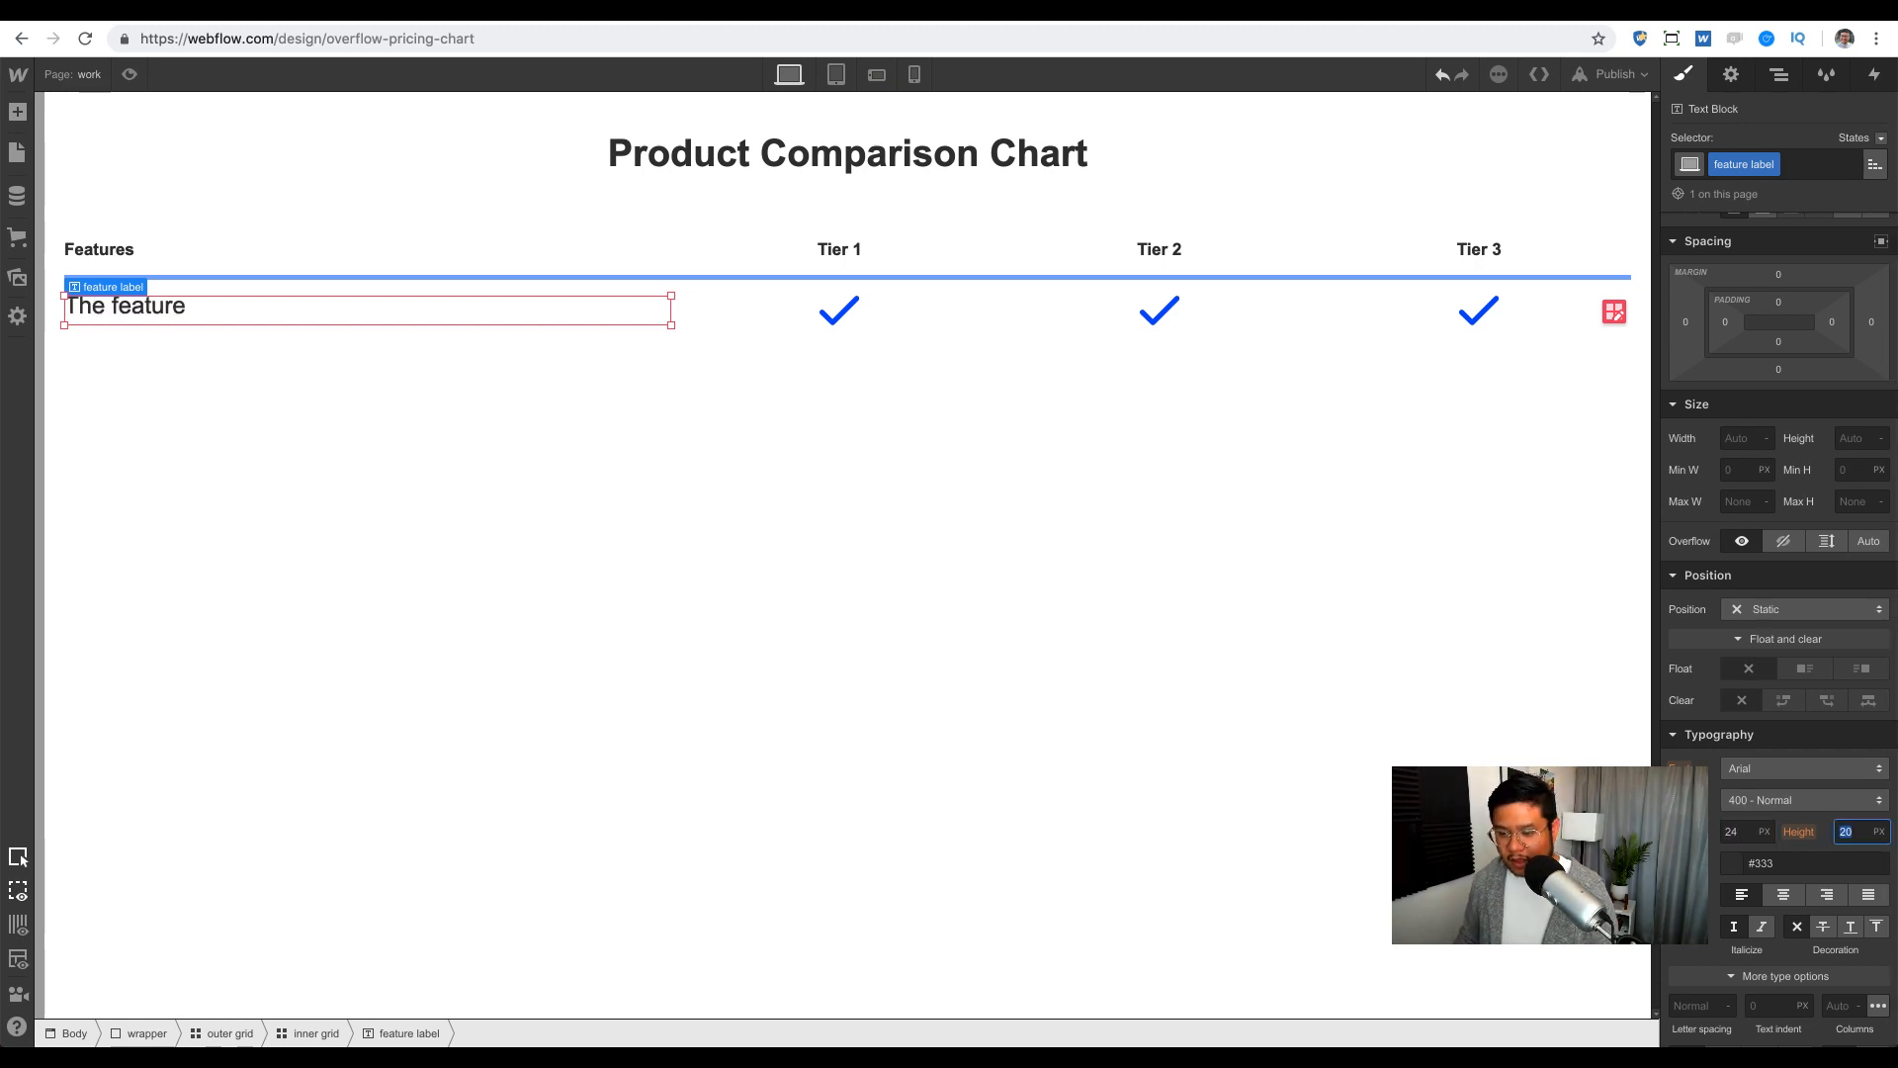
type("100")
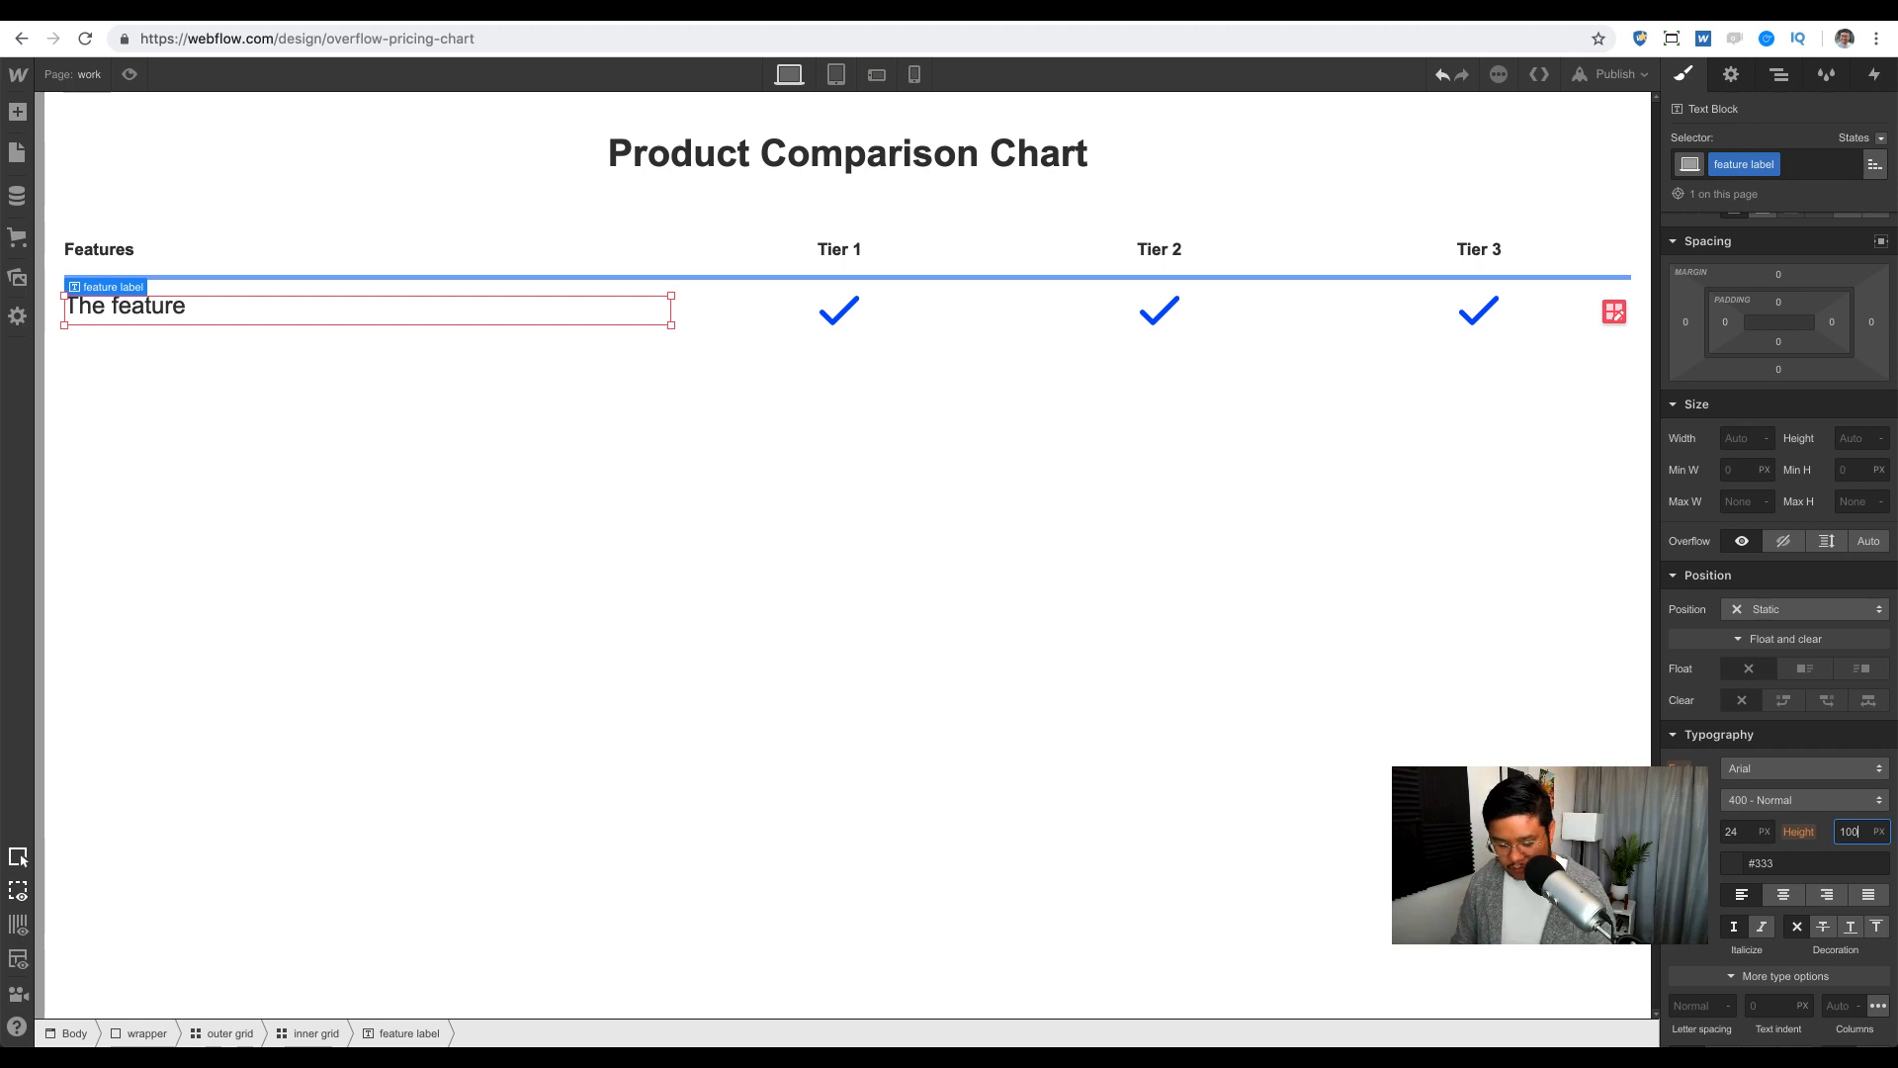
type("%")
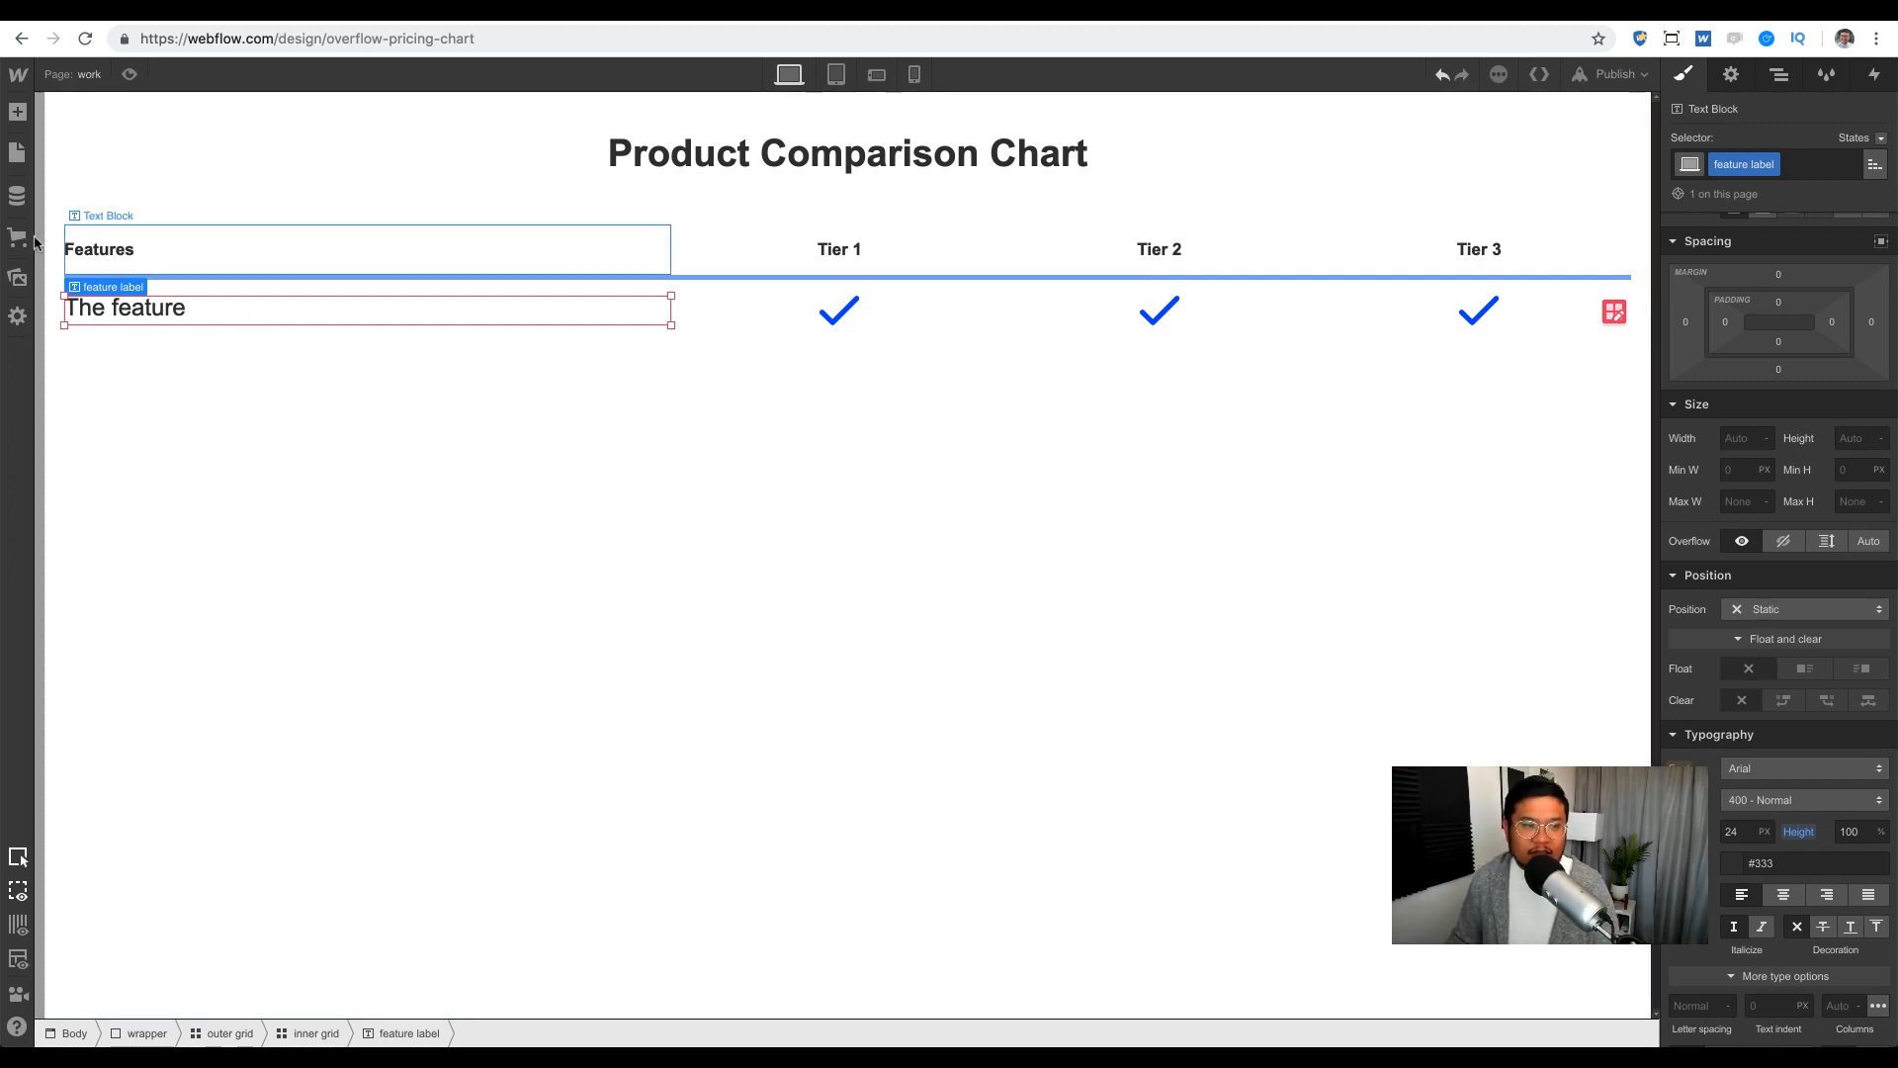
left_click(18, 276)
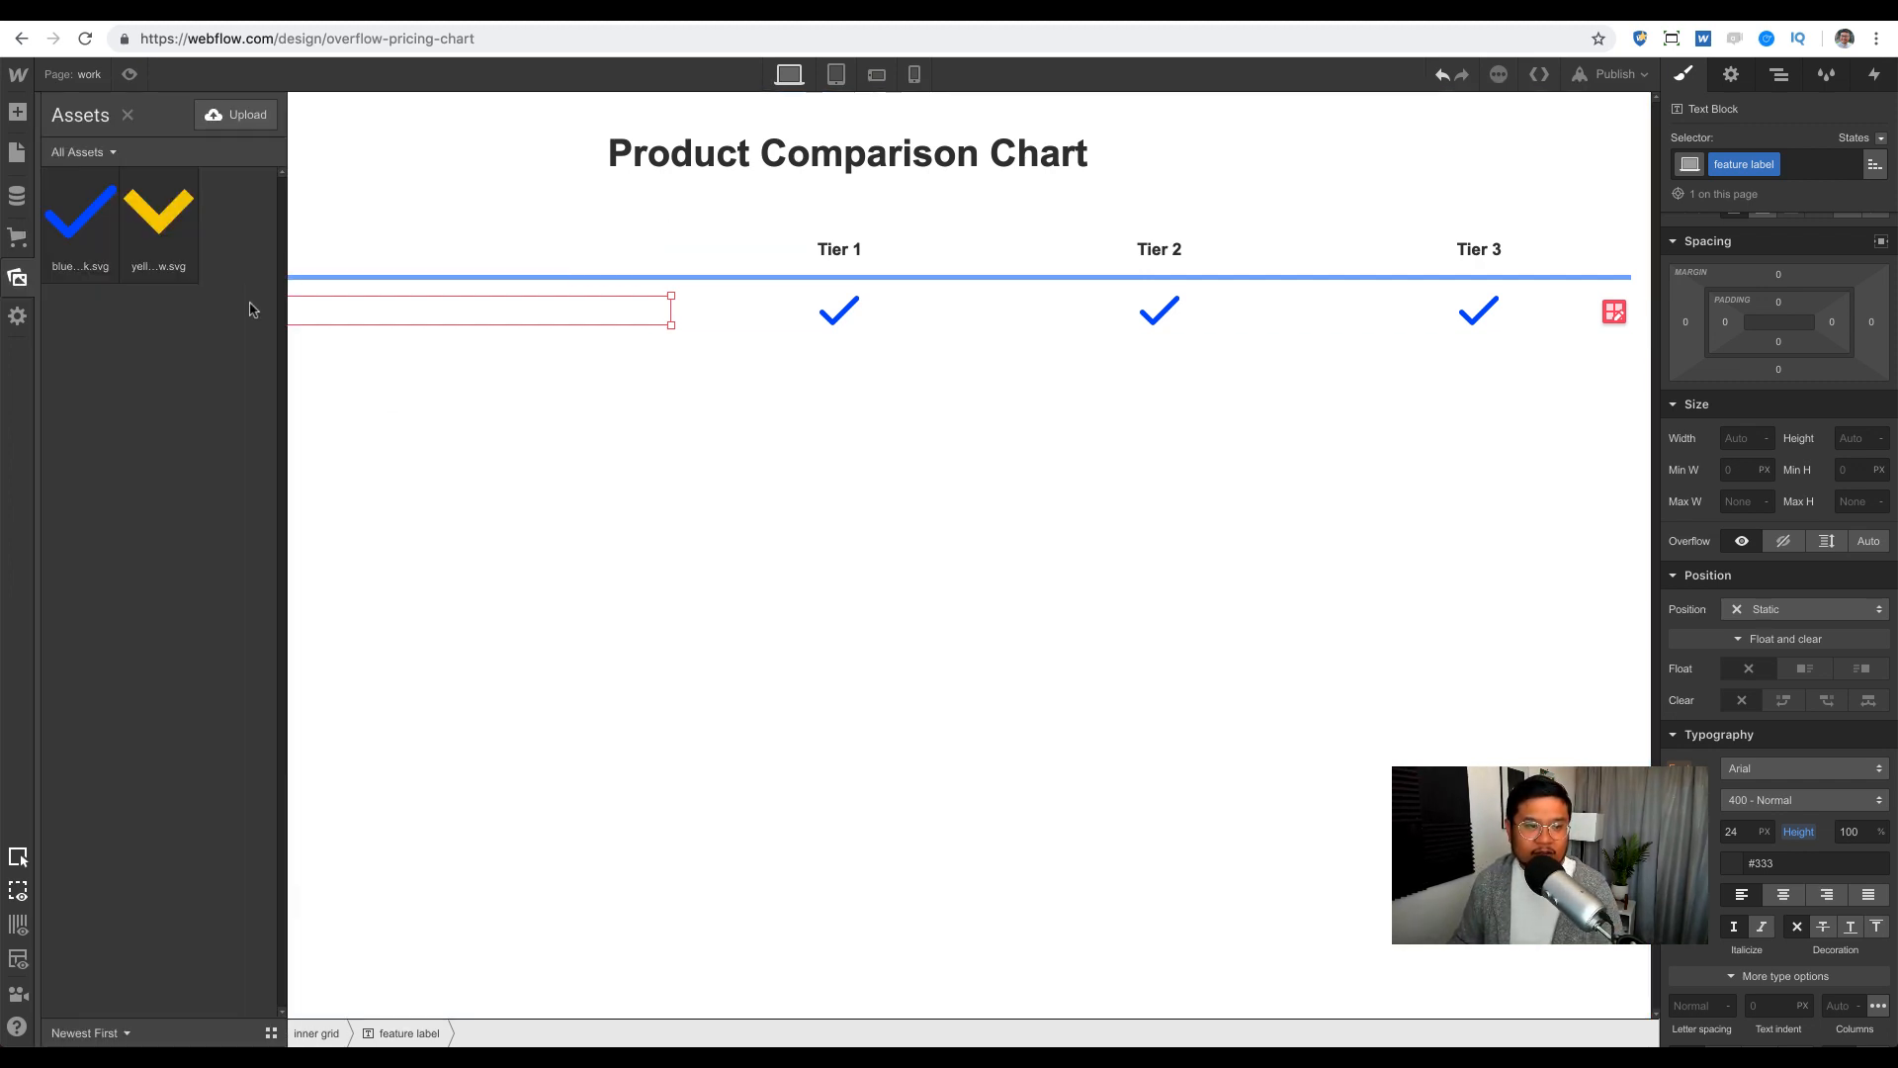
Step: Add a link block in The feature's cell aligned to the end
left_click(644, 313)
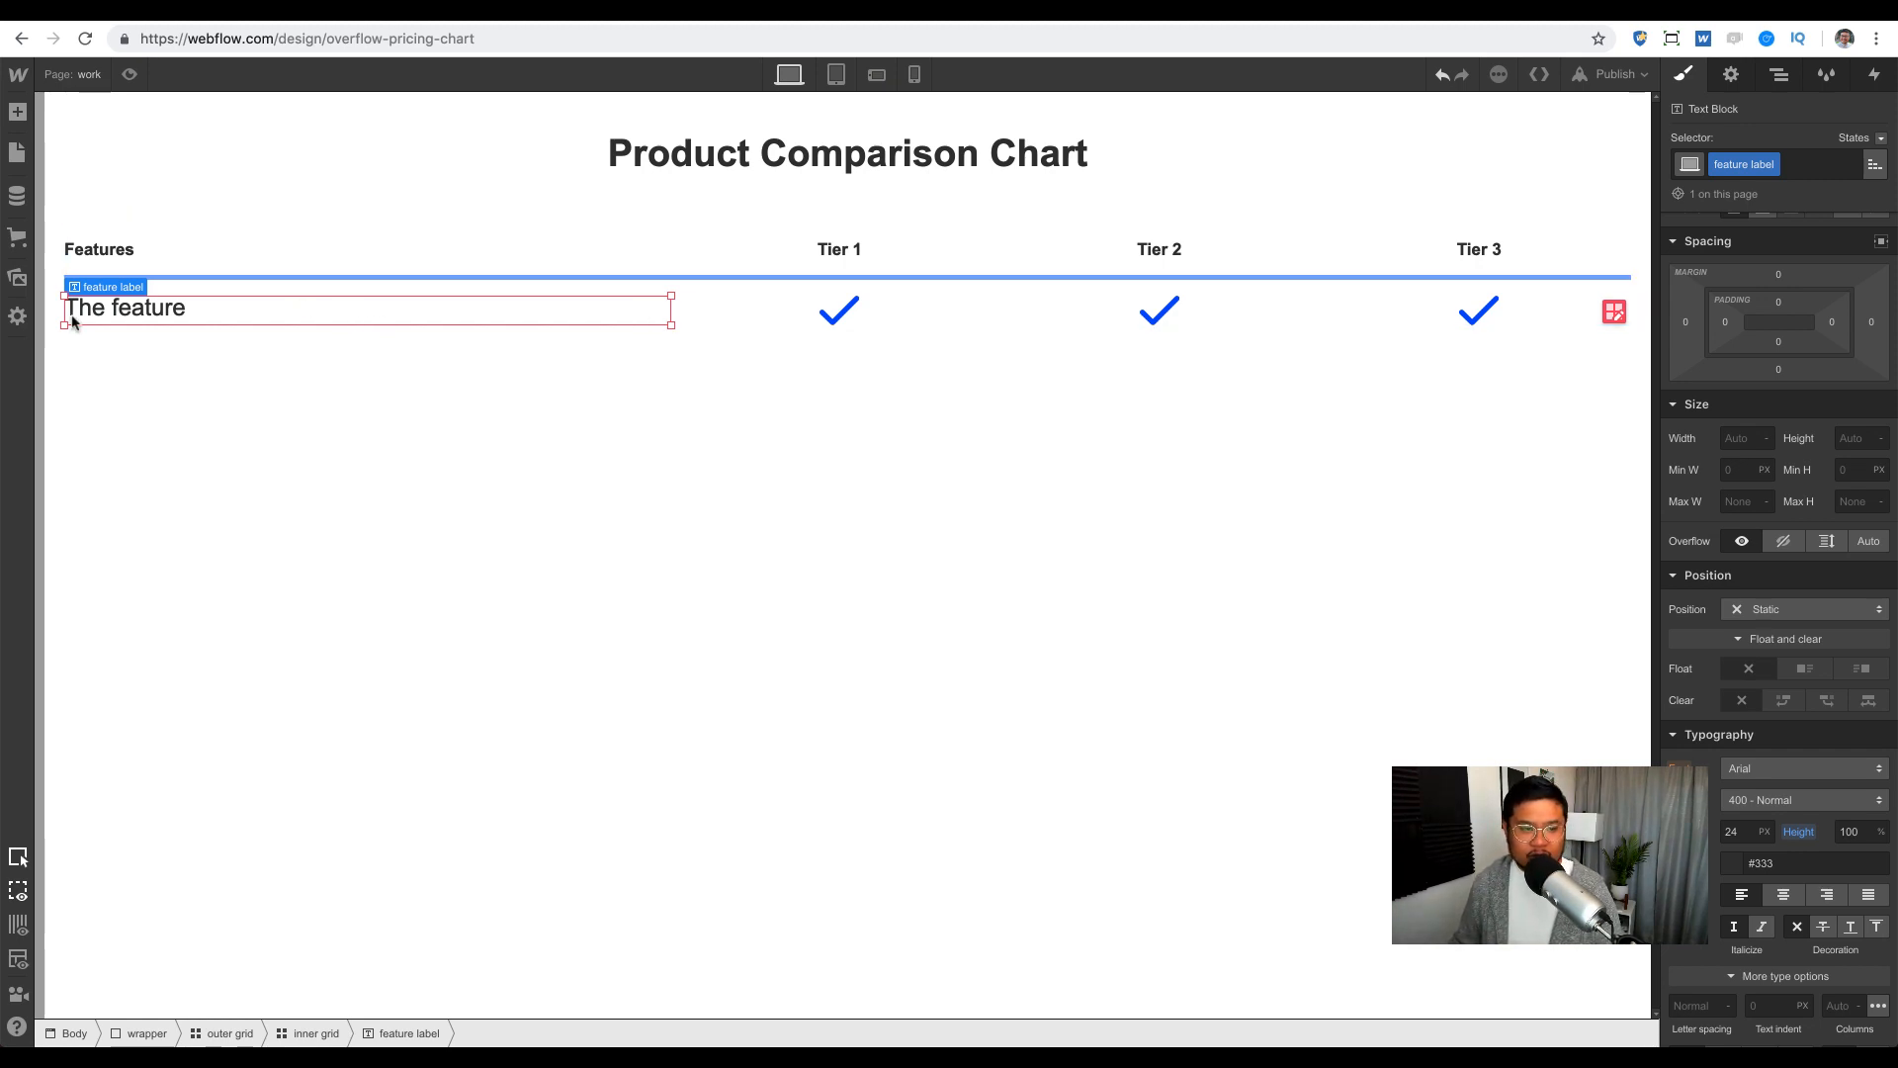
key("a")
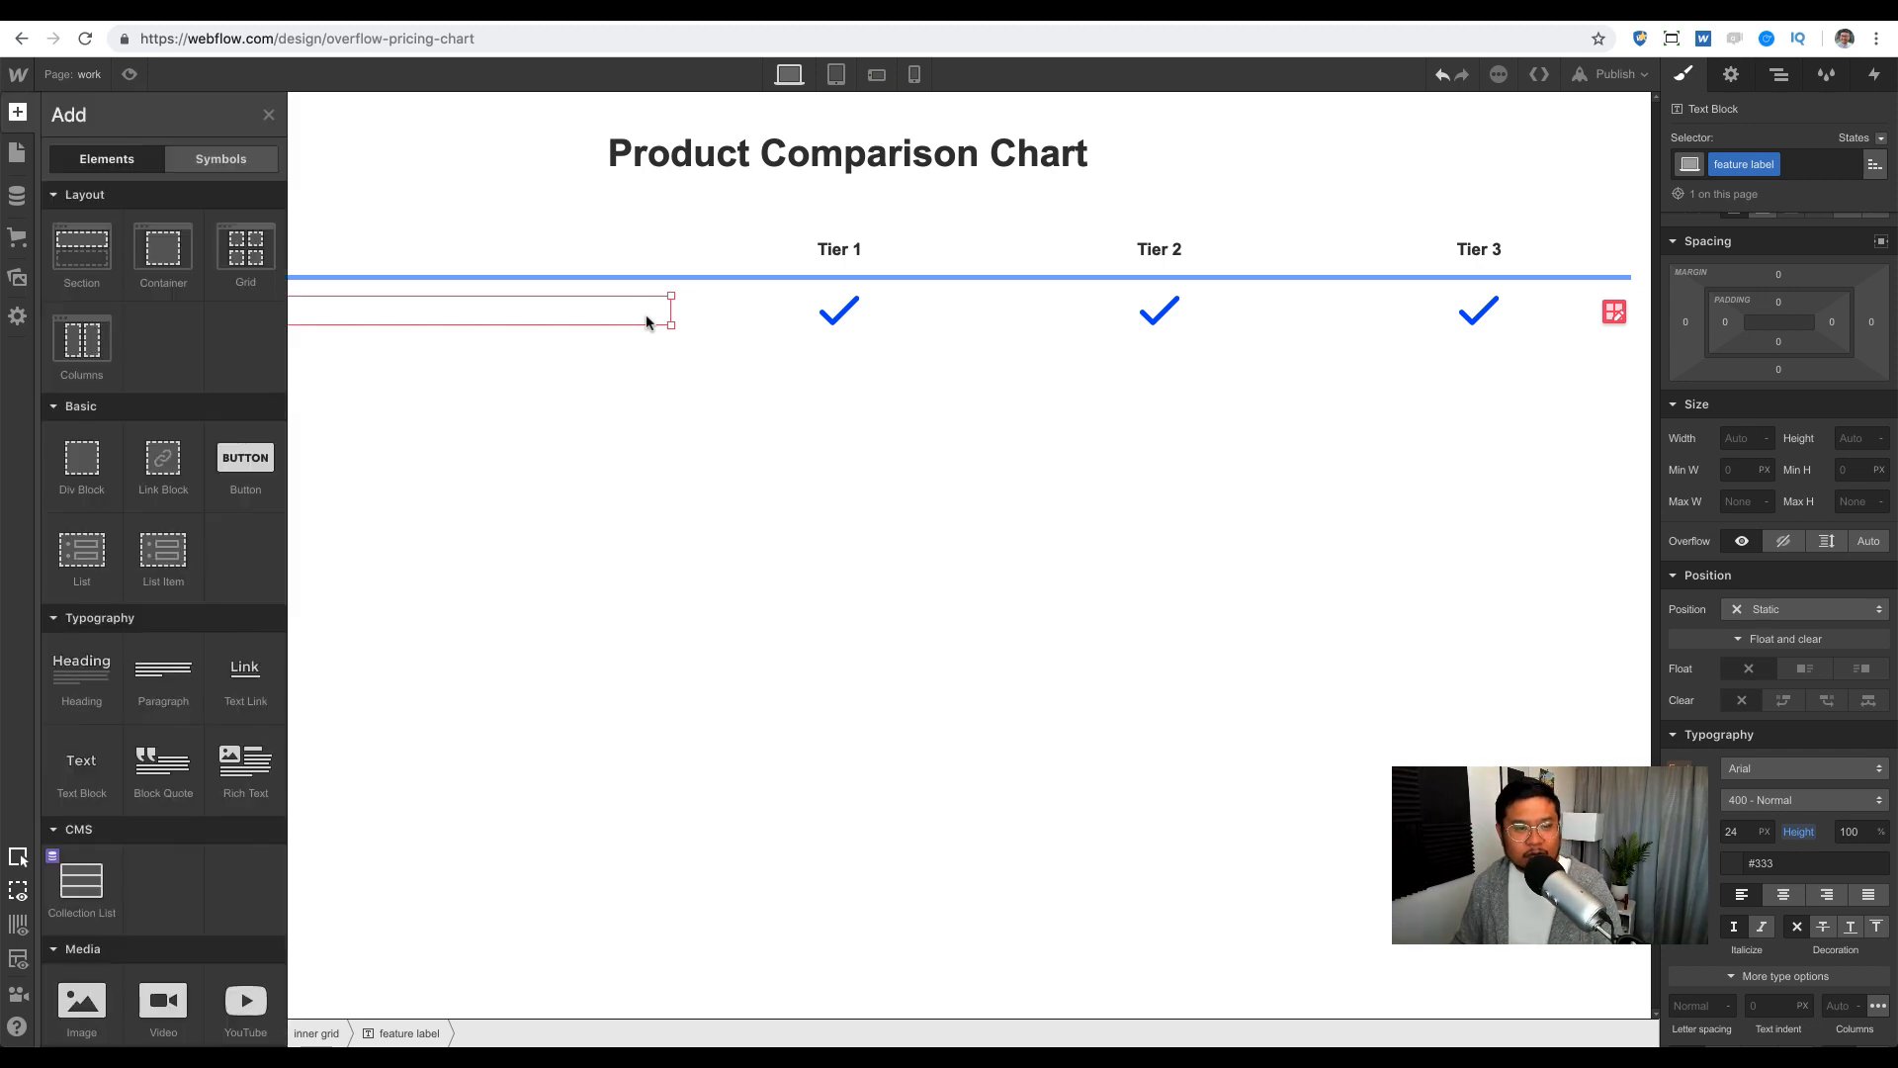
left_click_drag(213, 453, 462, 311)
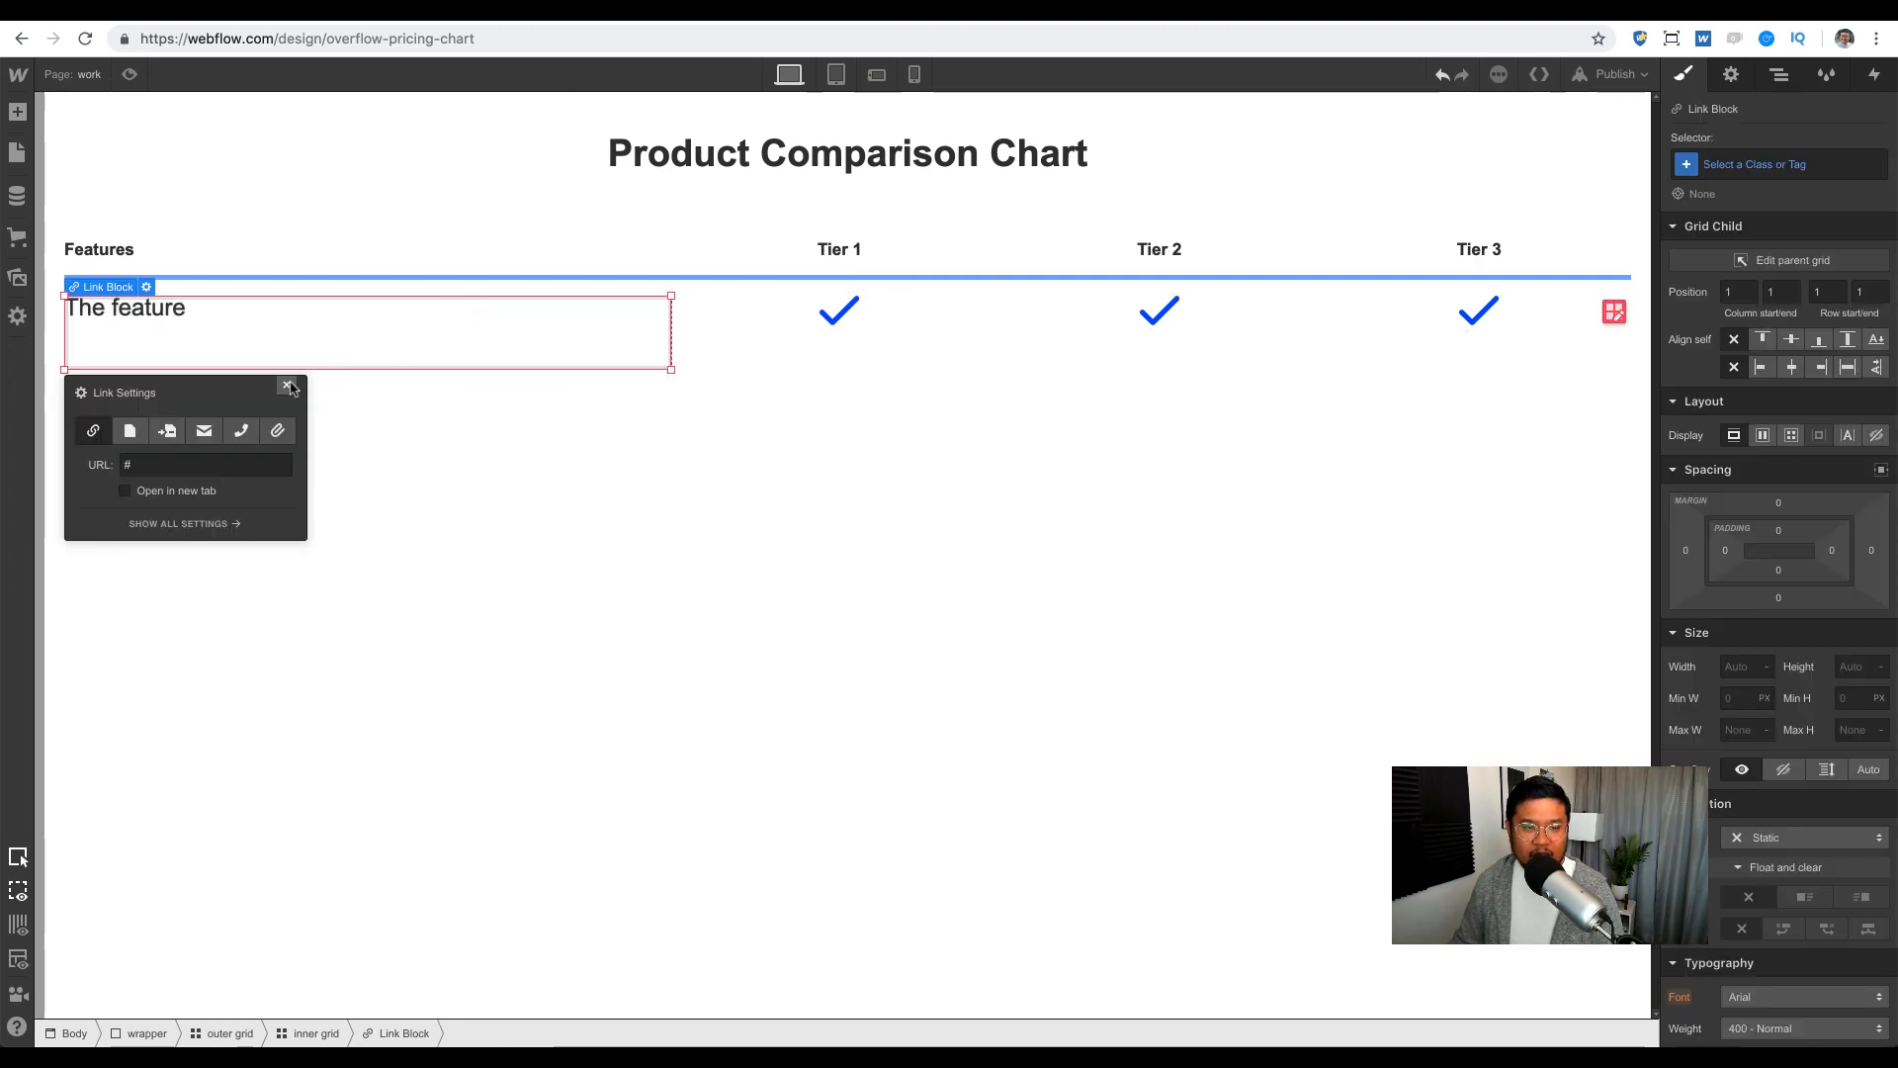
left_click(288, 385)
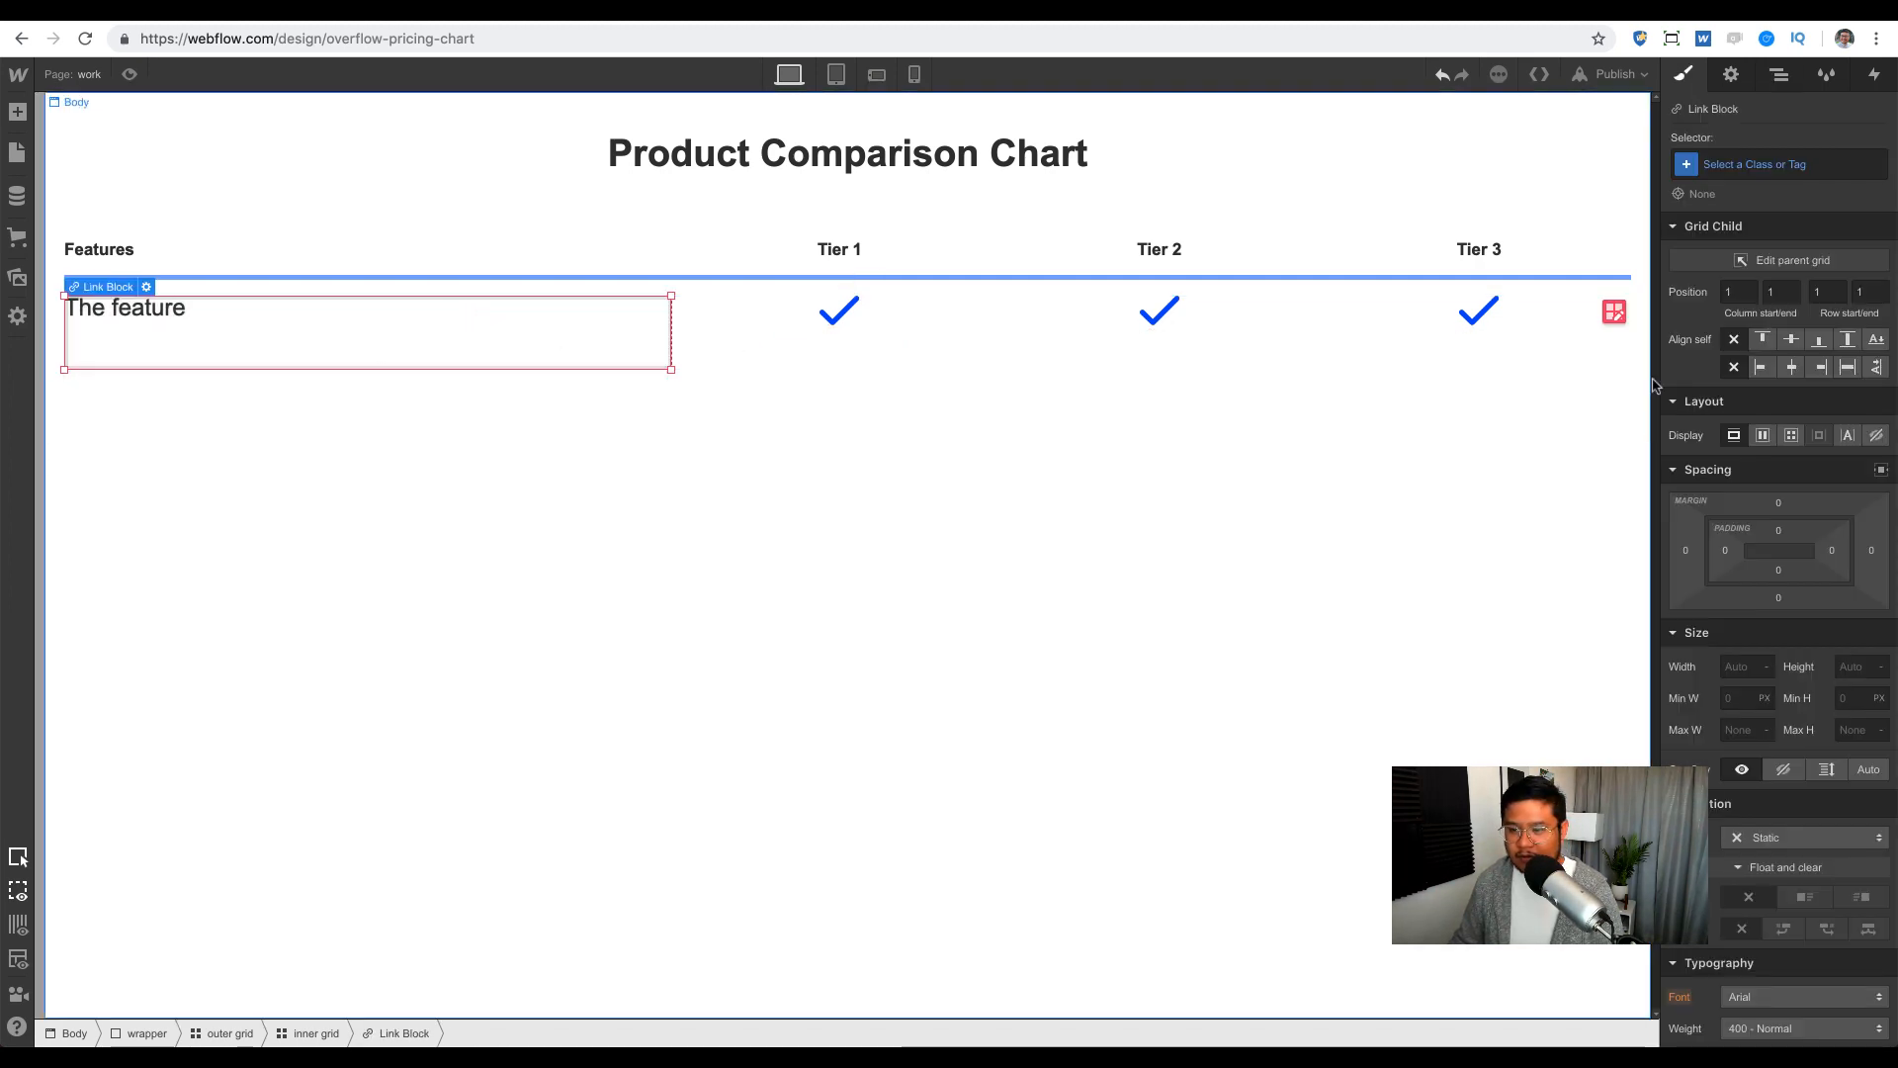
left_click(1824, 371)
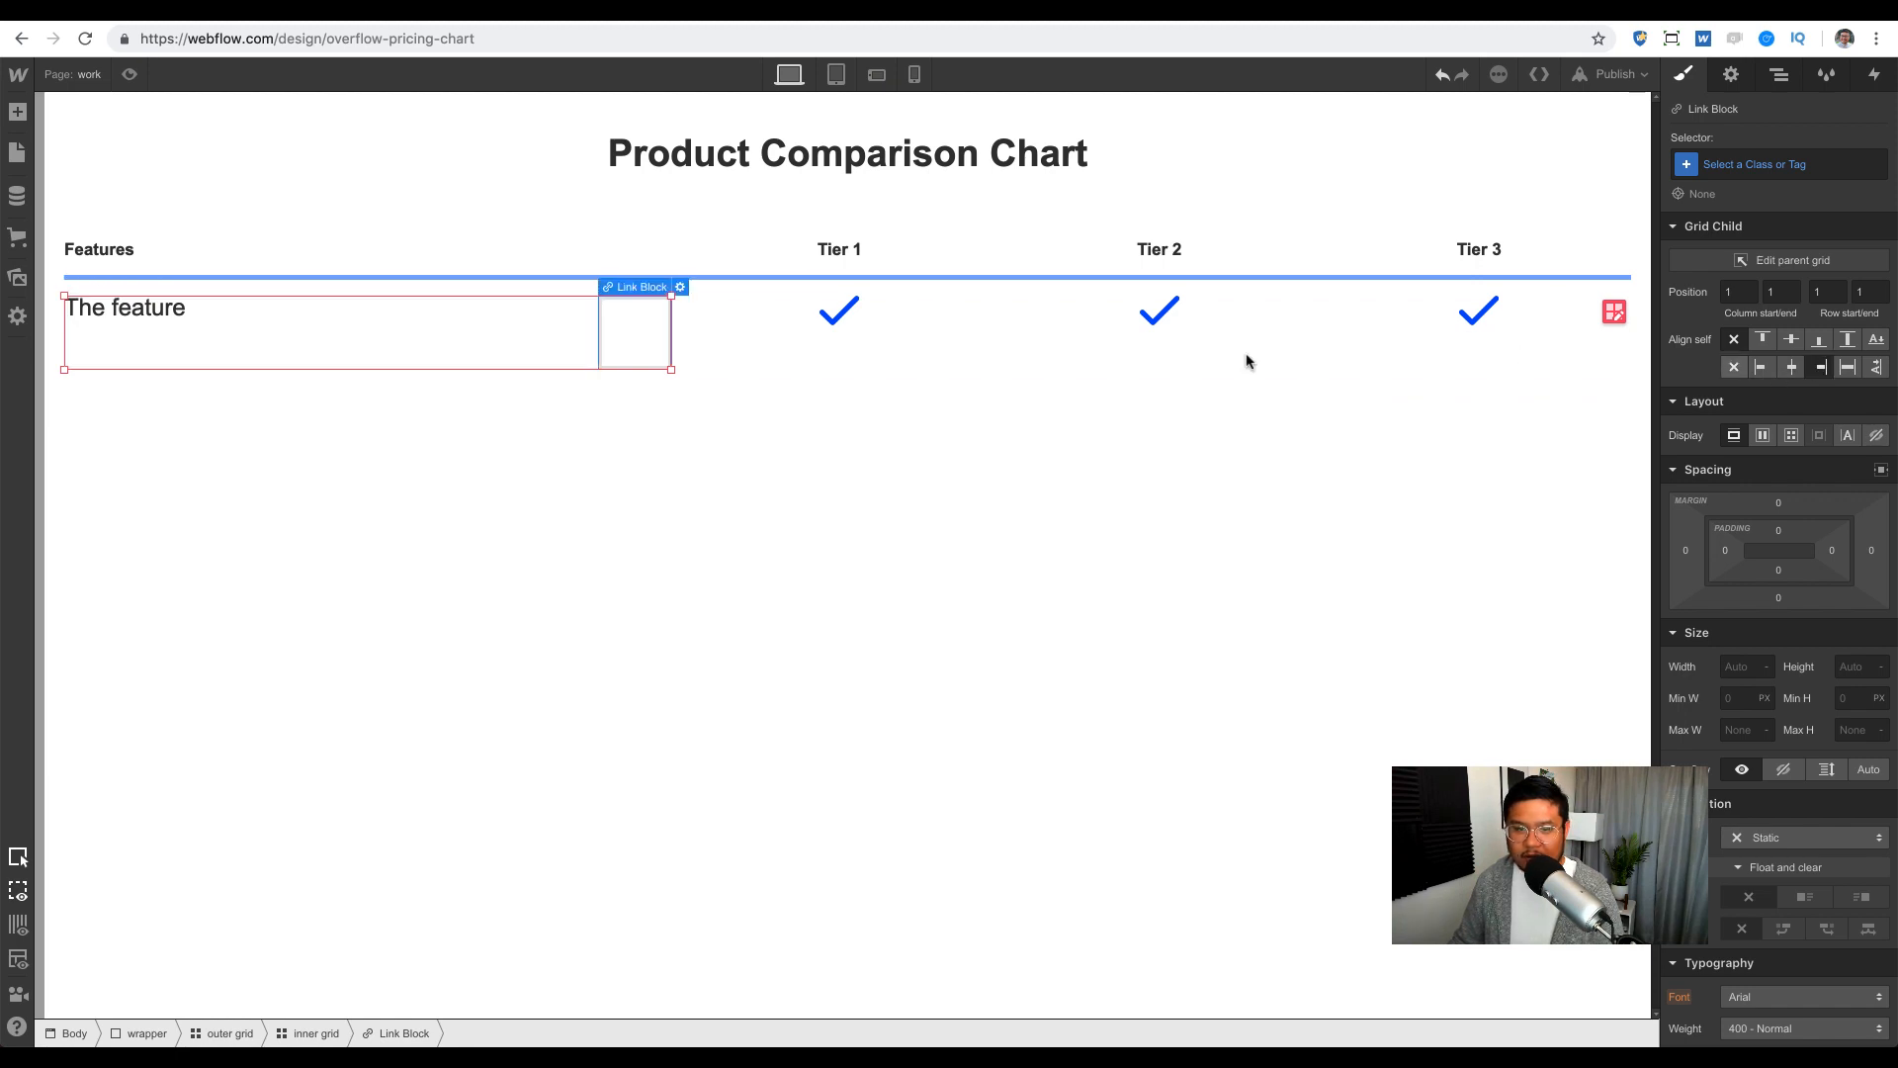
Step: Put the yellow check image from Assets inside the link block
left_click(18, 113)
left_click(16, 277)
left_click_drag(158, 212, 637, 330)
left_click_drag(615, 333, 1763, 381)
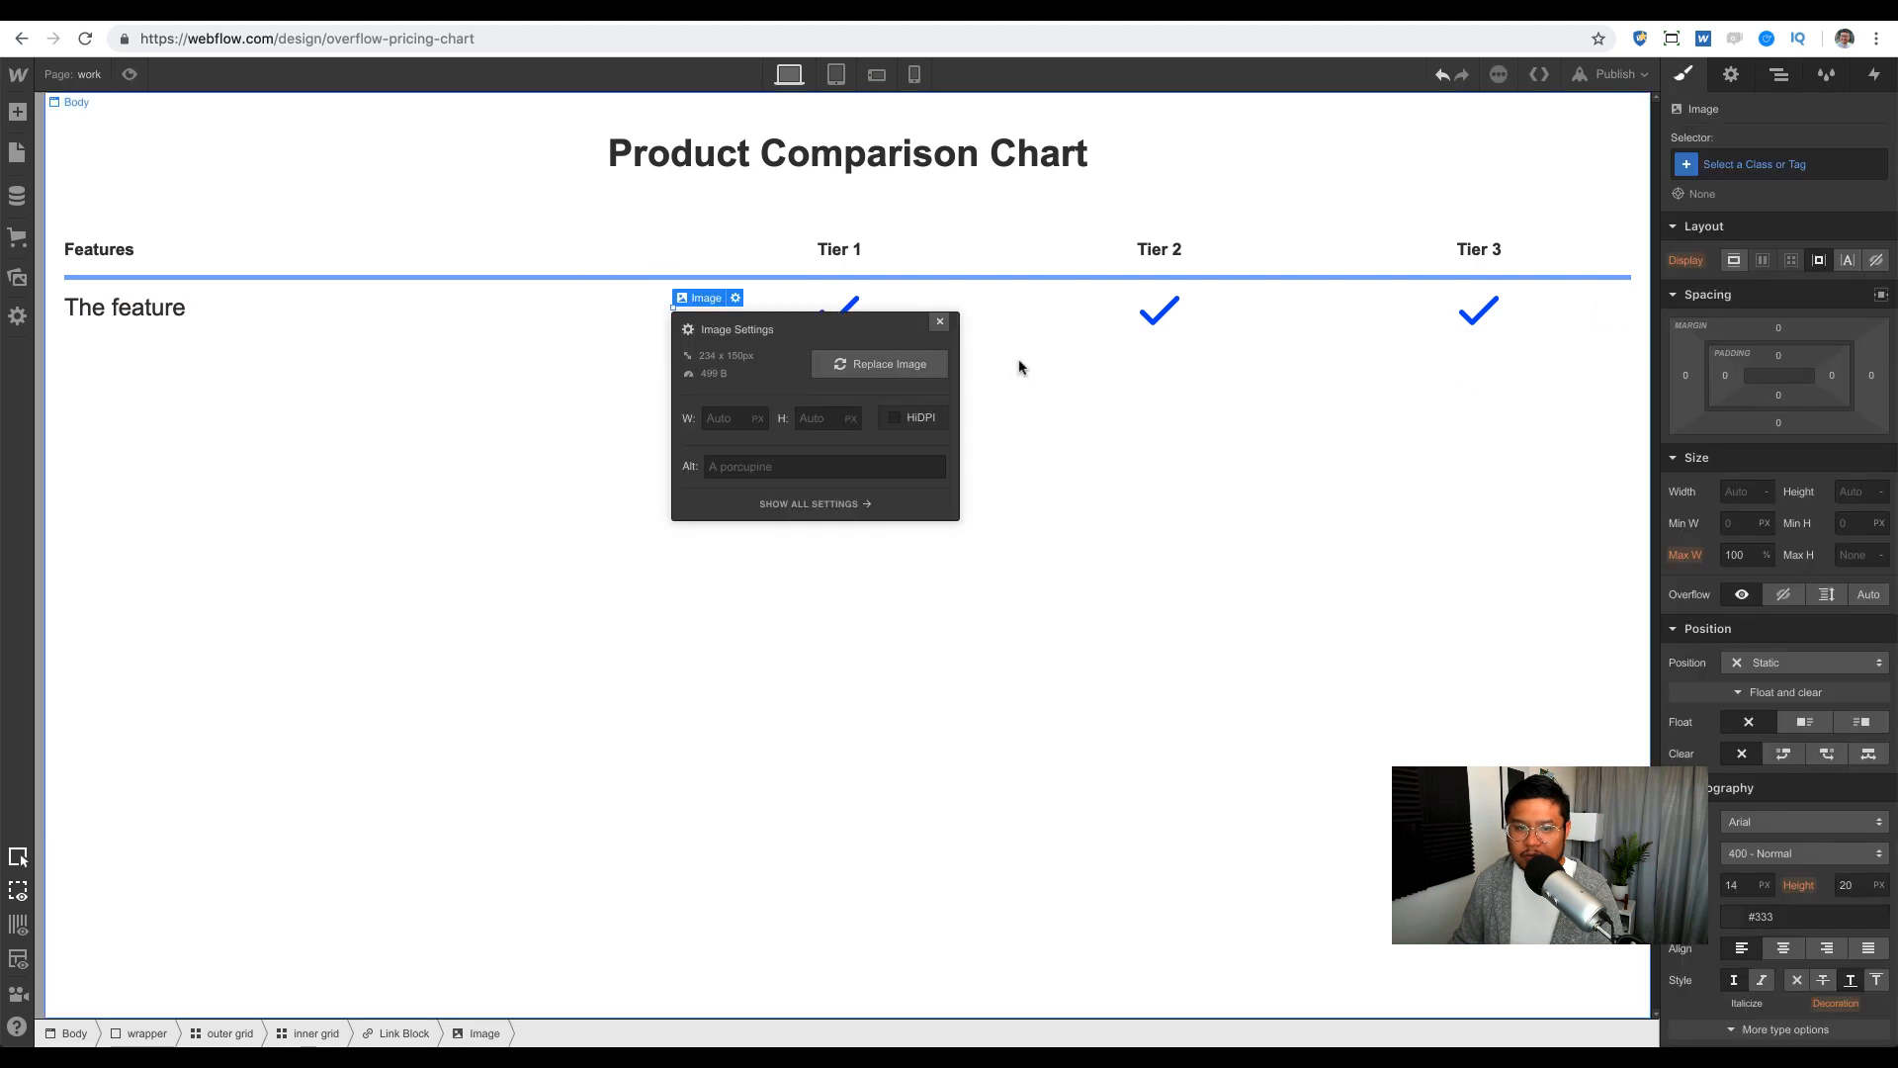
Step: Give the check image the class 'yellow arrow' and a width of 25 px
left_click(941, 324)
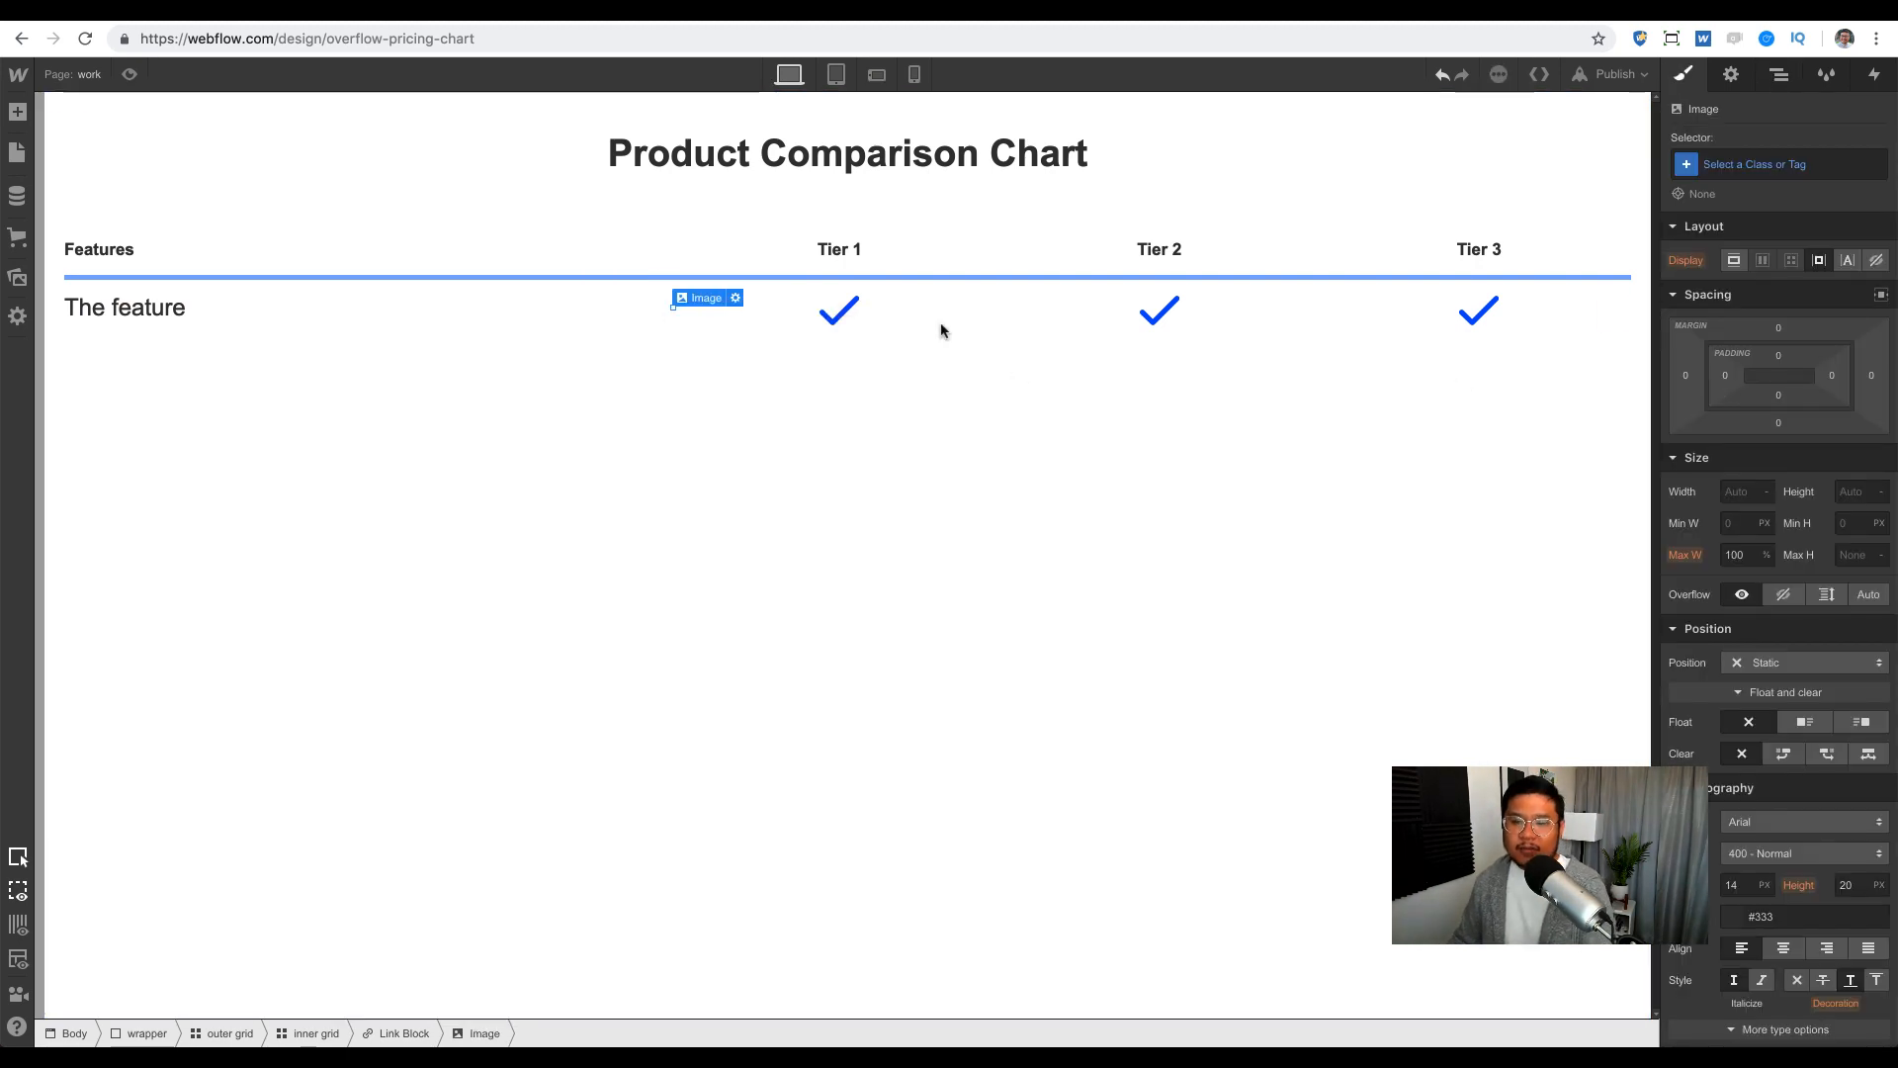
left_click(1745, 492)
left_click(1740, 169)
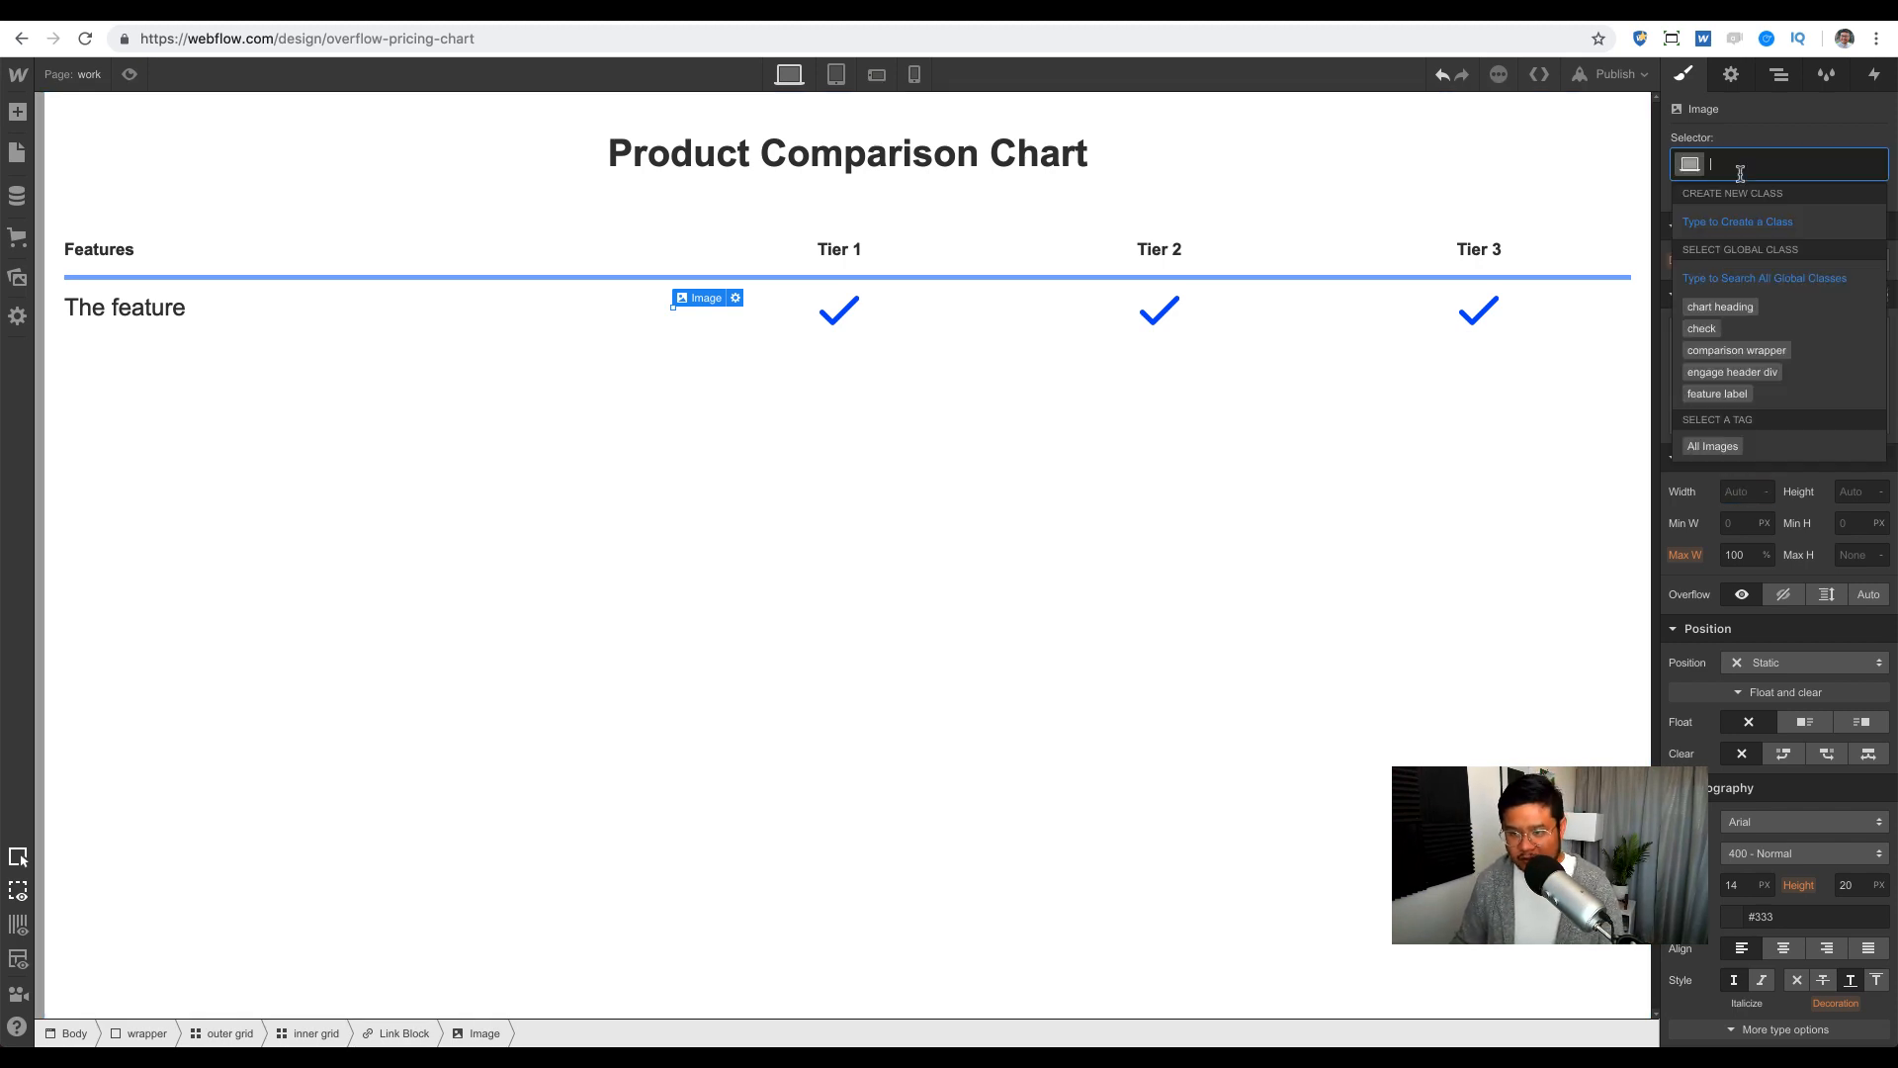
type("yellow arrow")
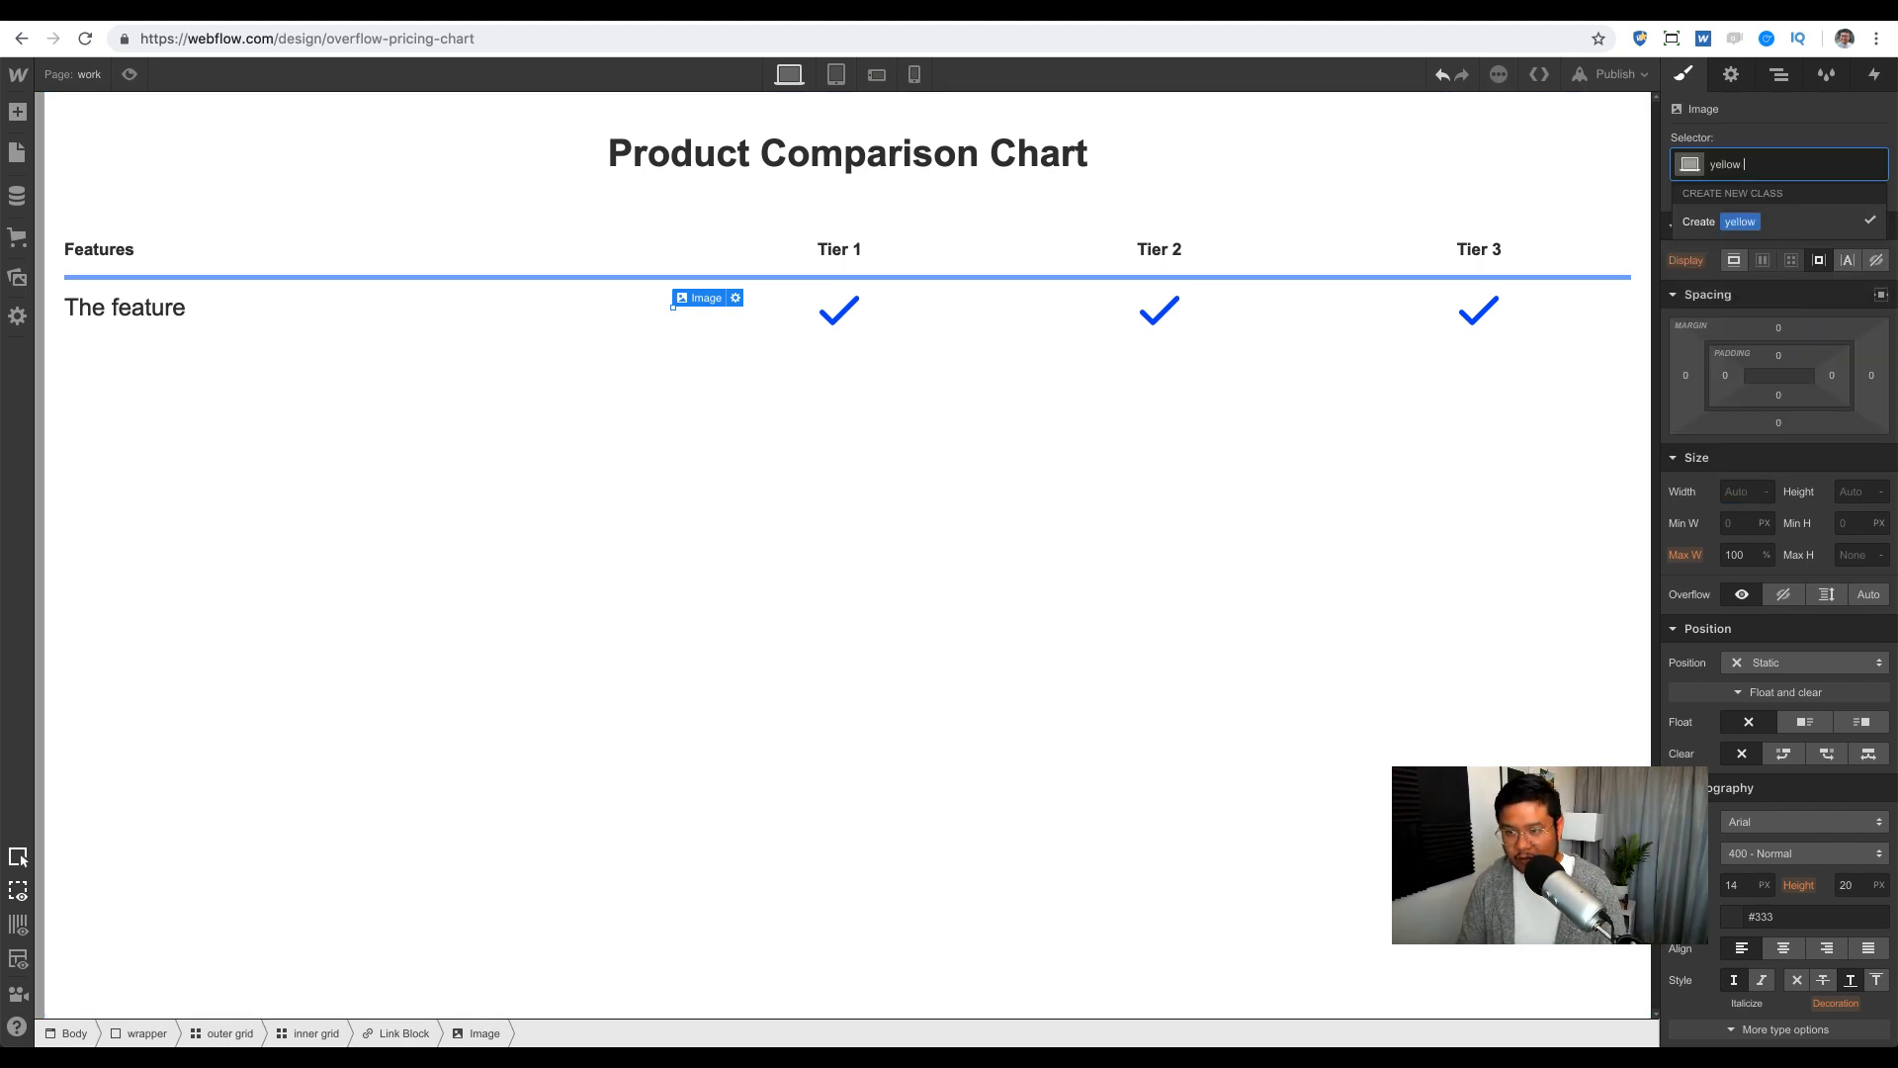
key("Return")
left_click(1739, 491)
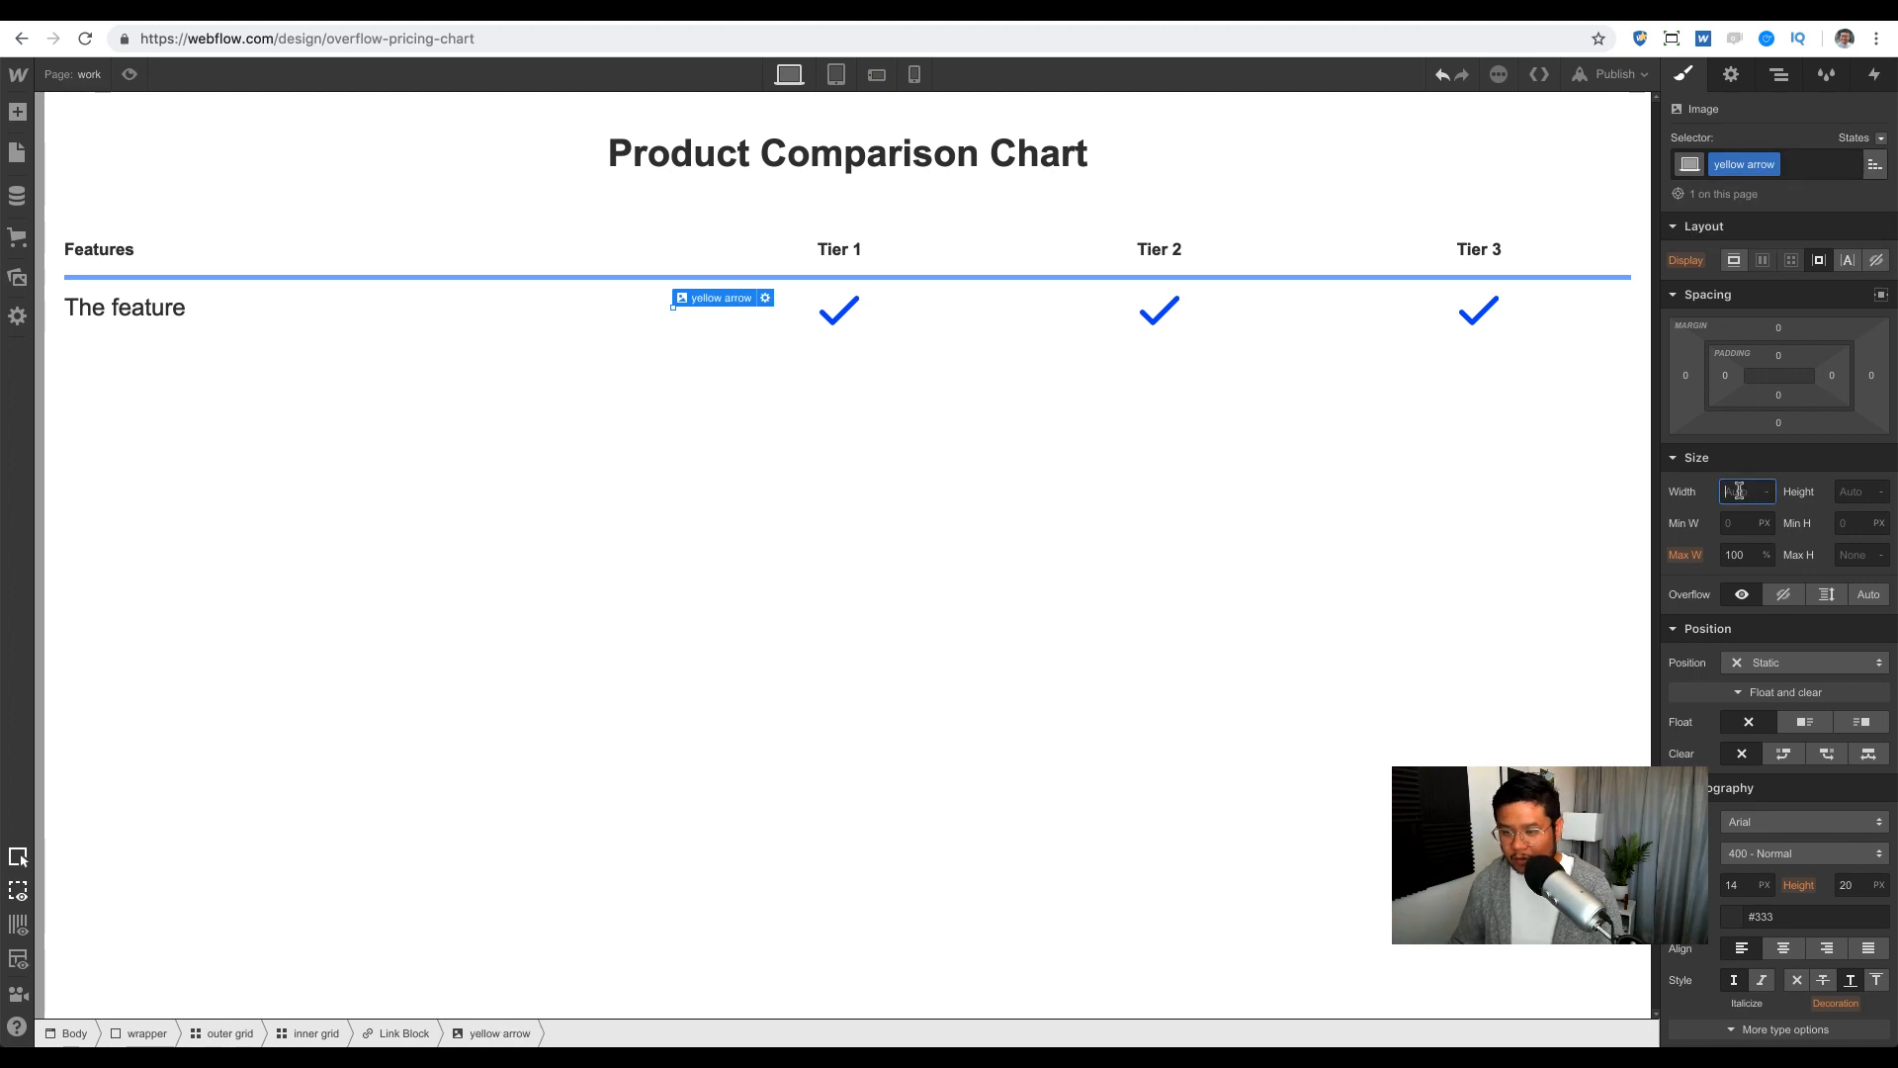
type("25")
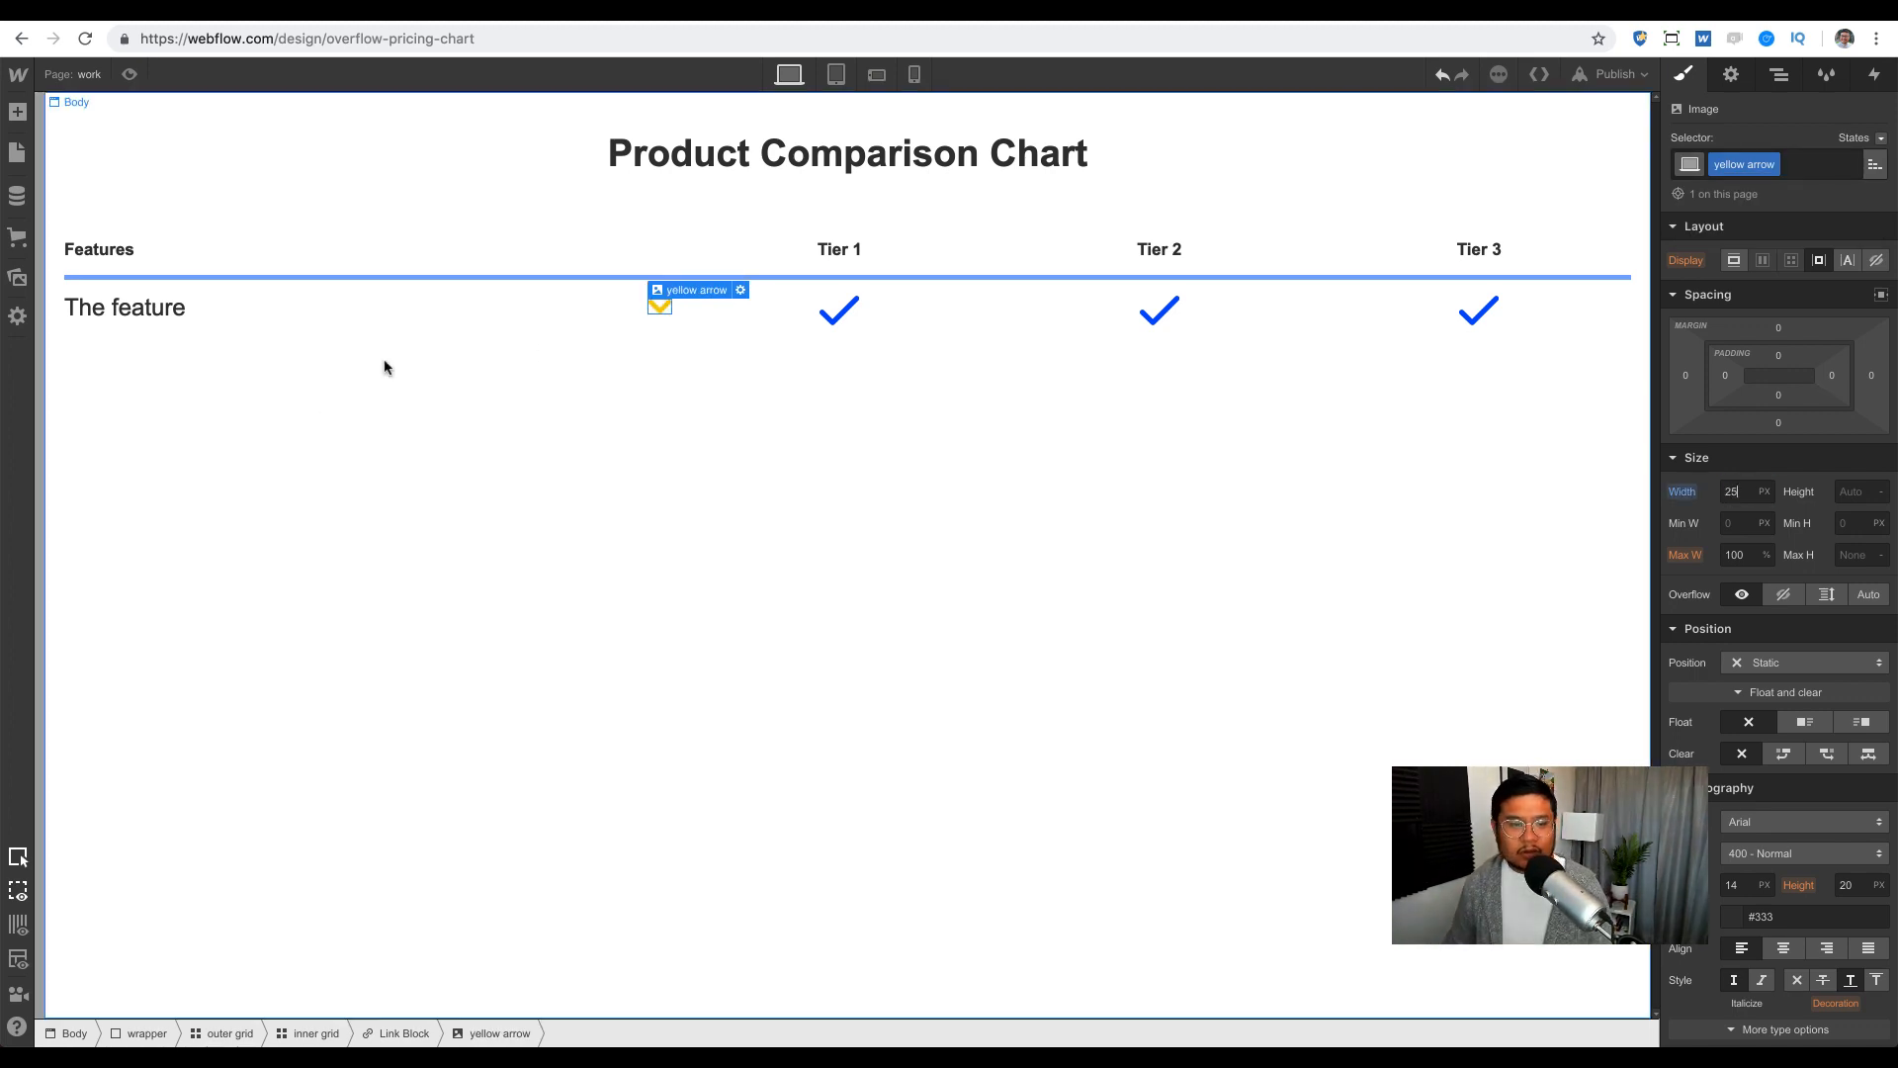
Step: Align the arrow's parent link block to the vertical centre beside The feature
left_click(590, 314)
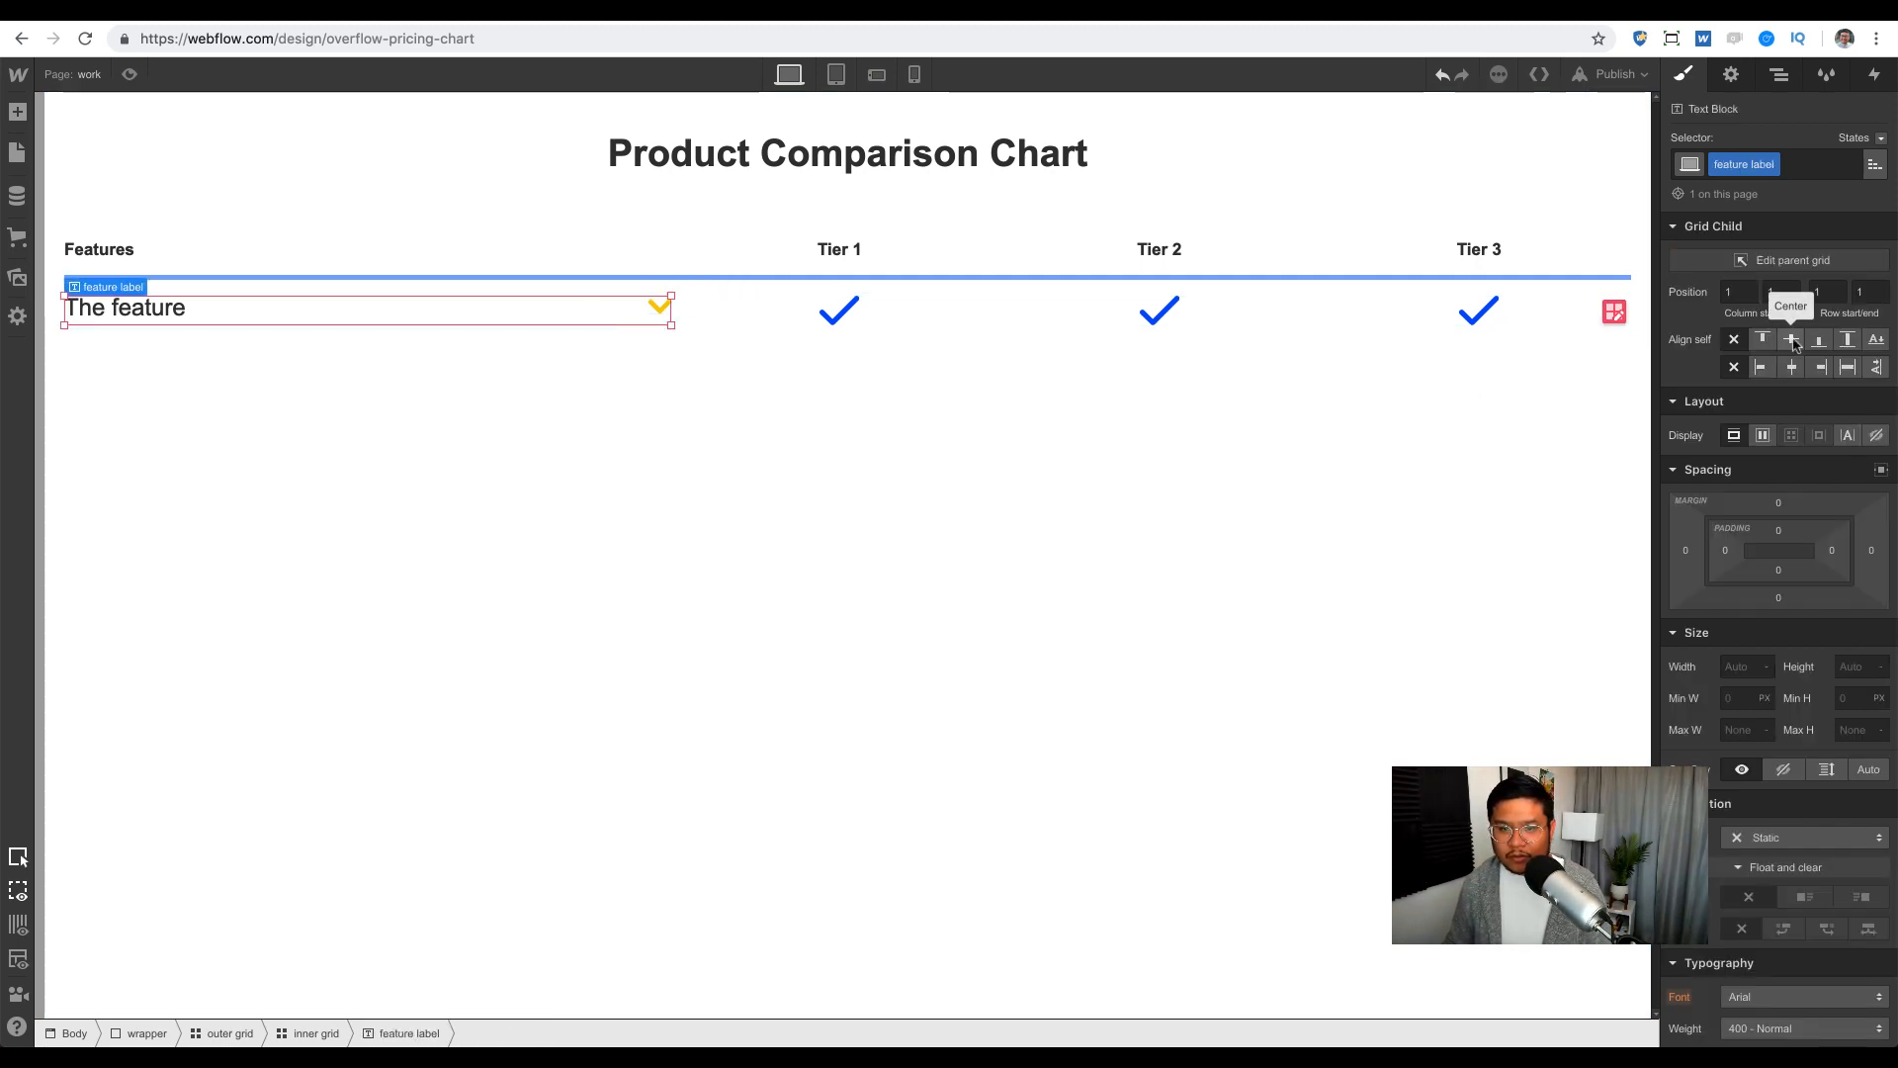
left_click(662, 311)
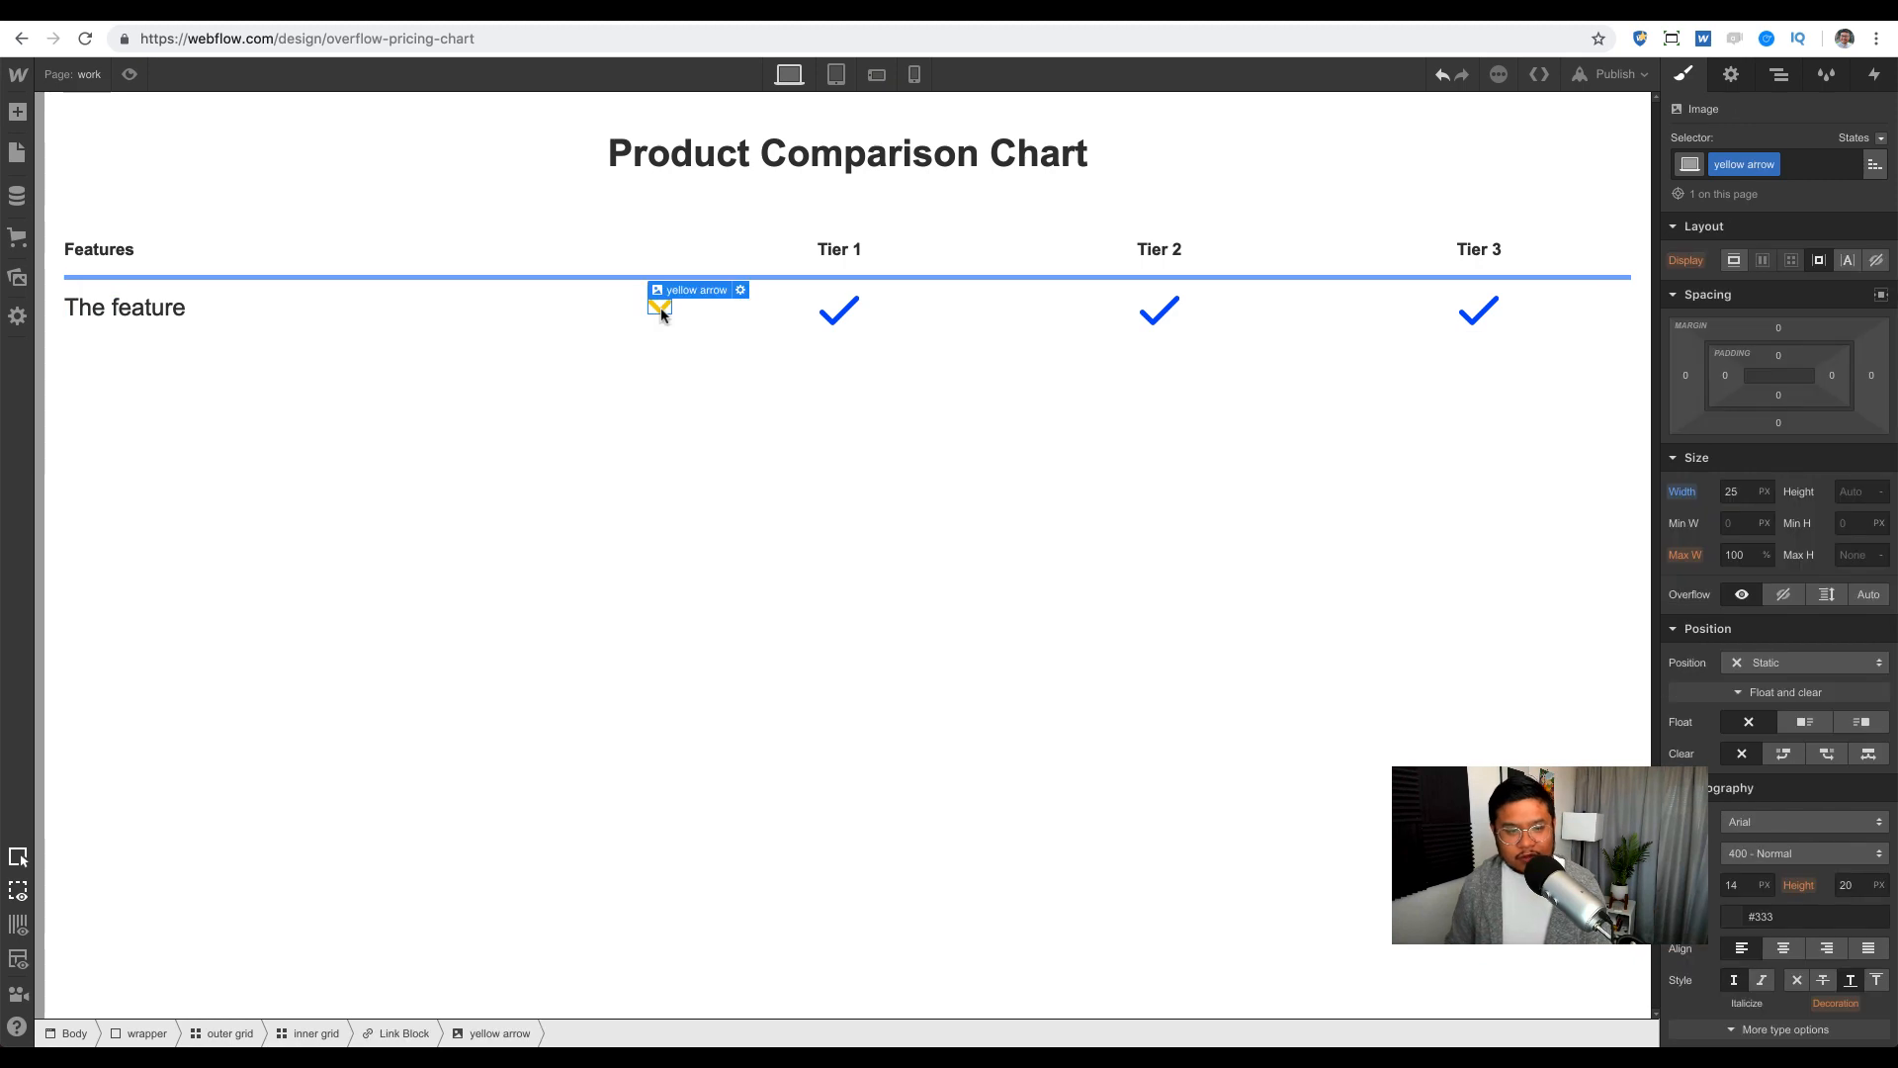
key("Up")
left_click(1780, 79)
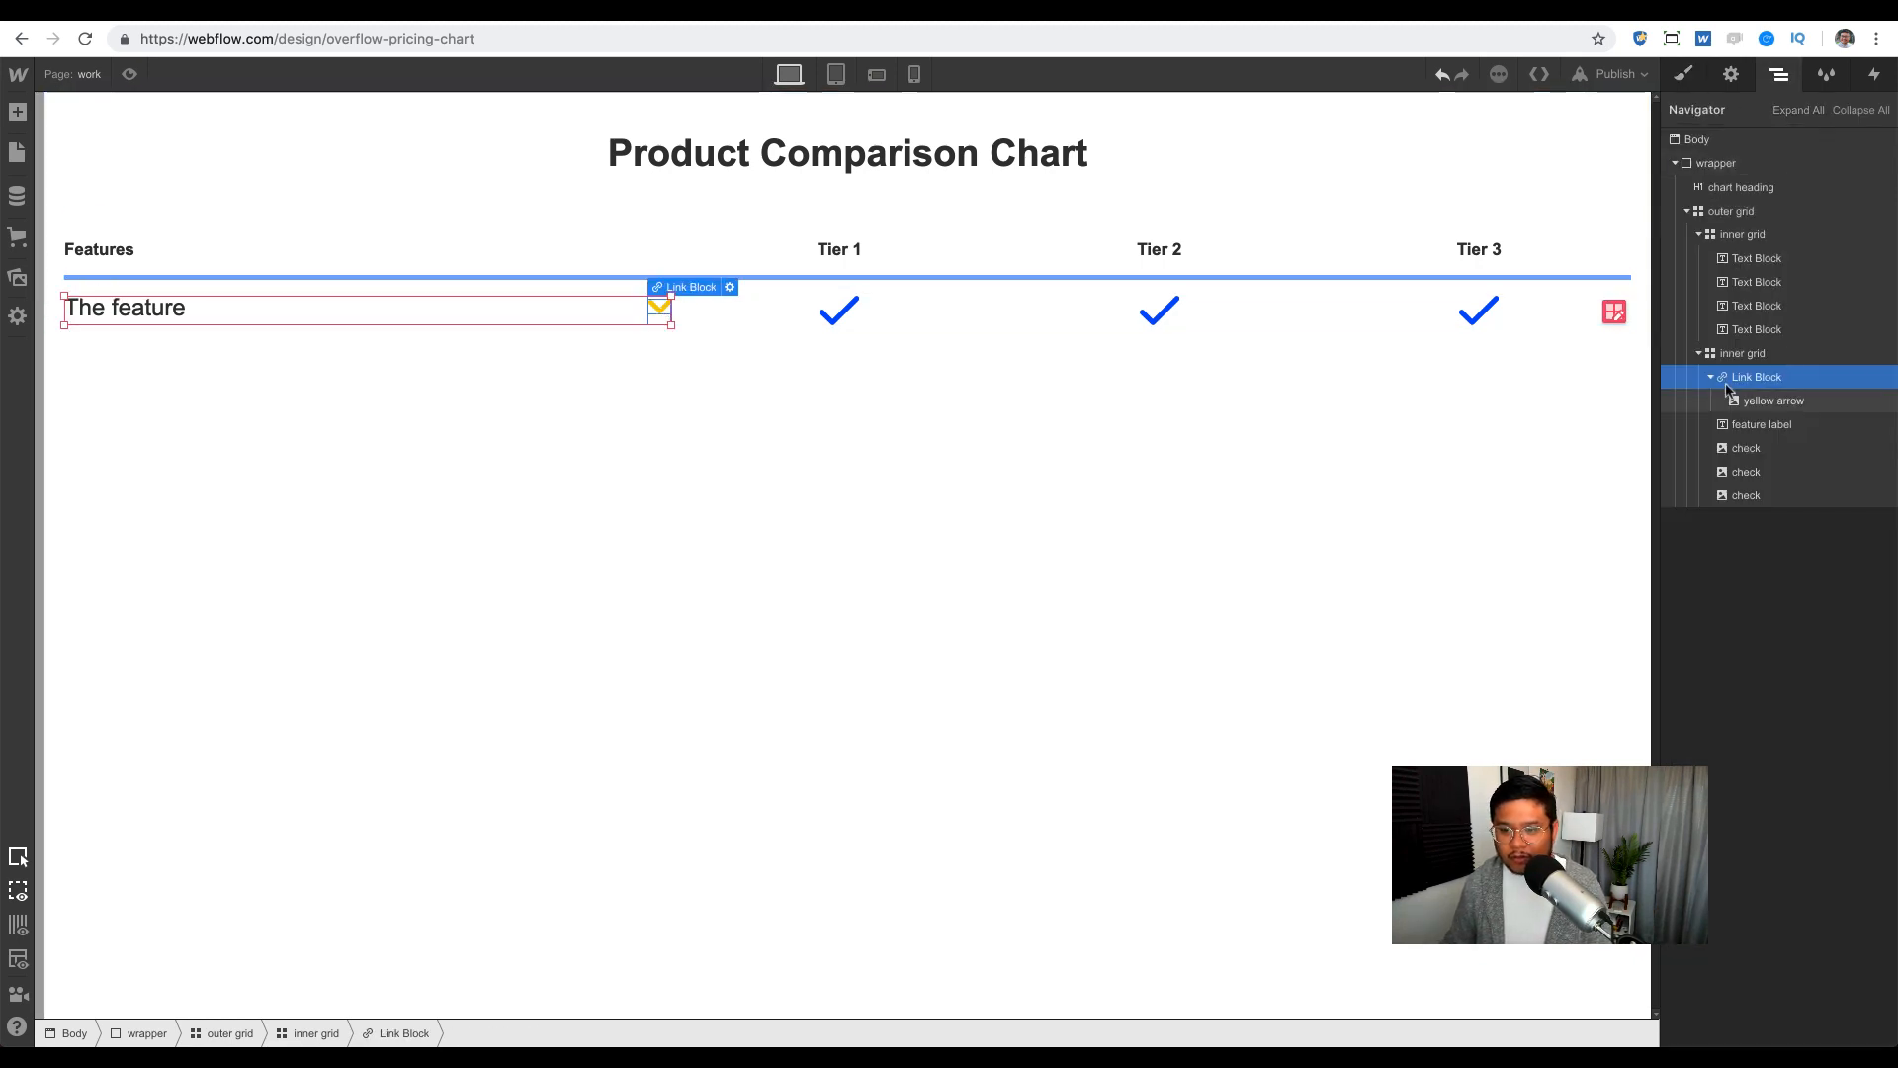
left_click(1687, 79)
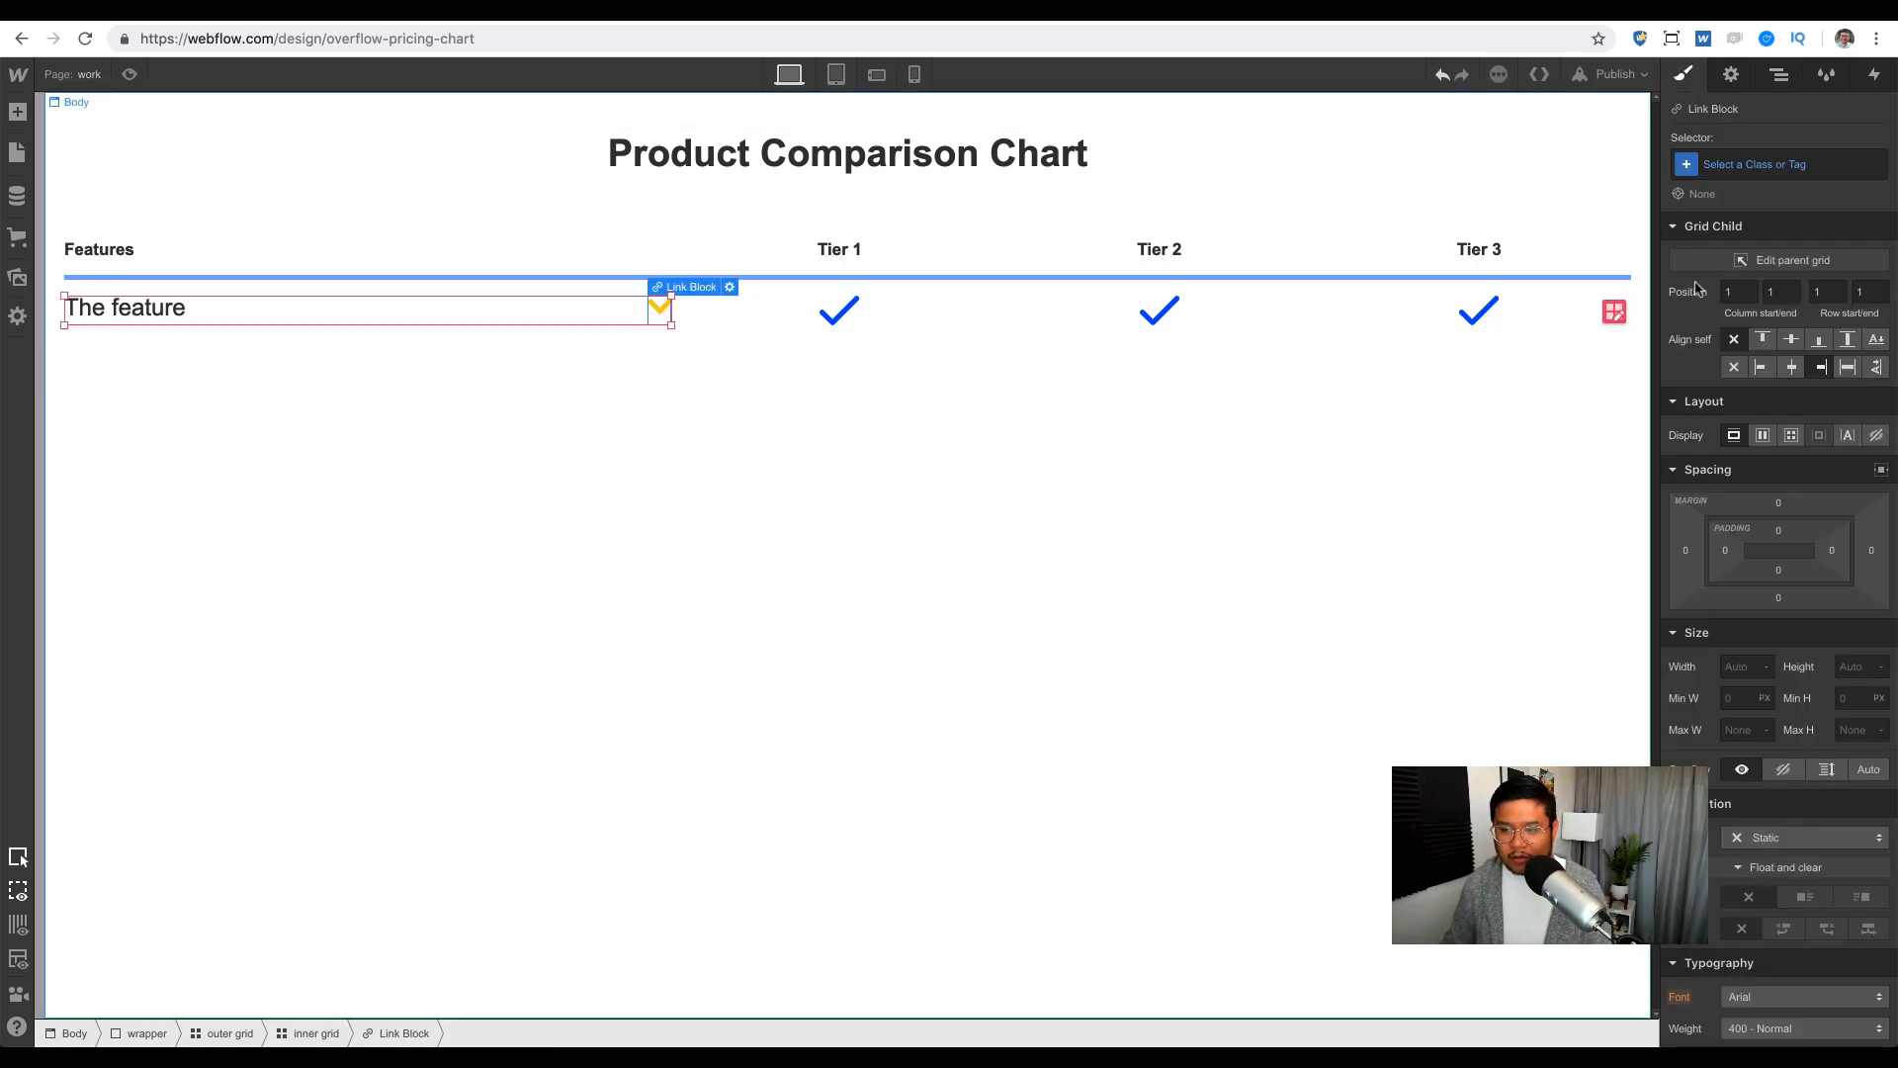
left_click(1791, 340)
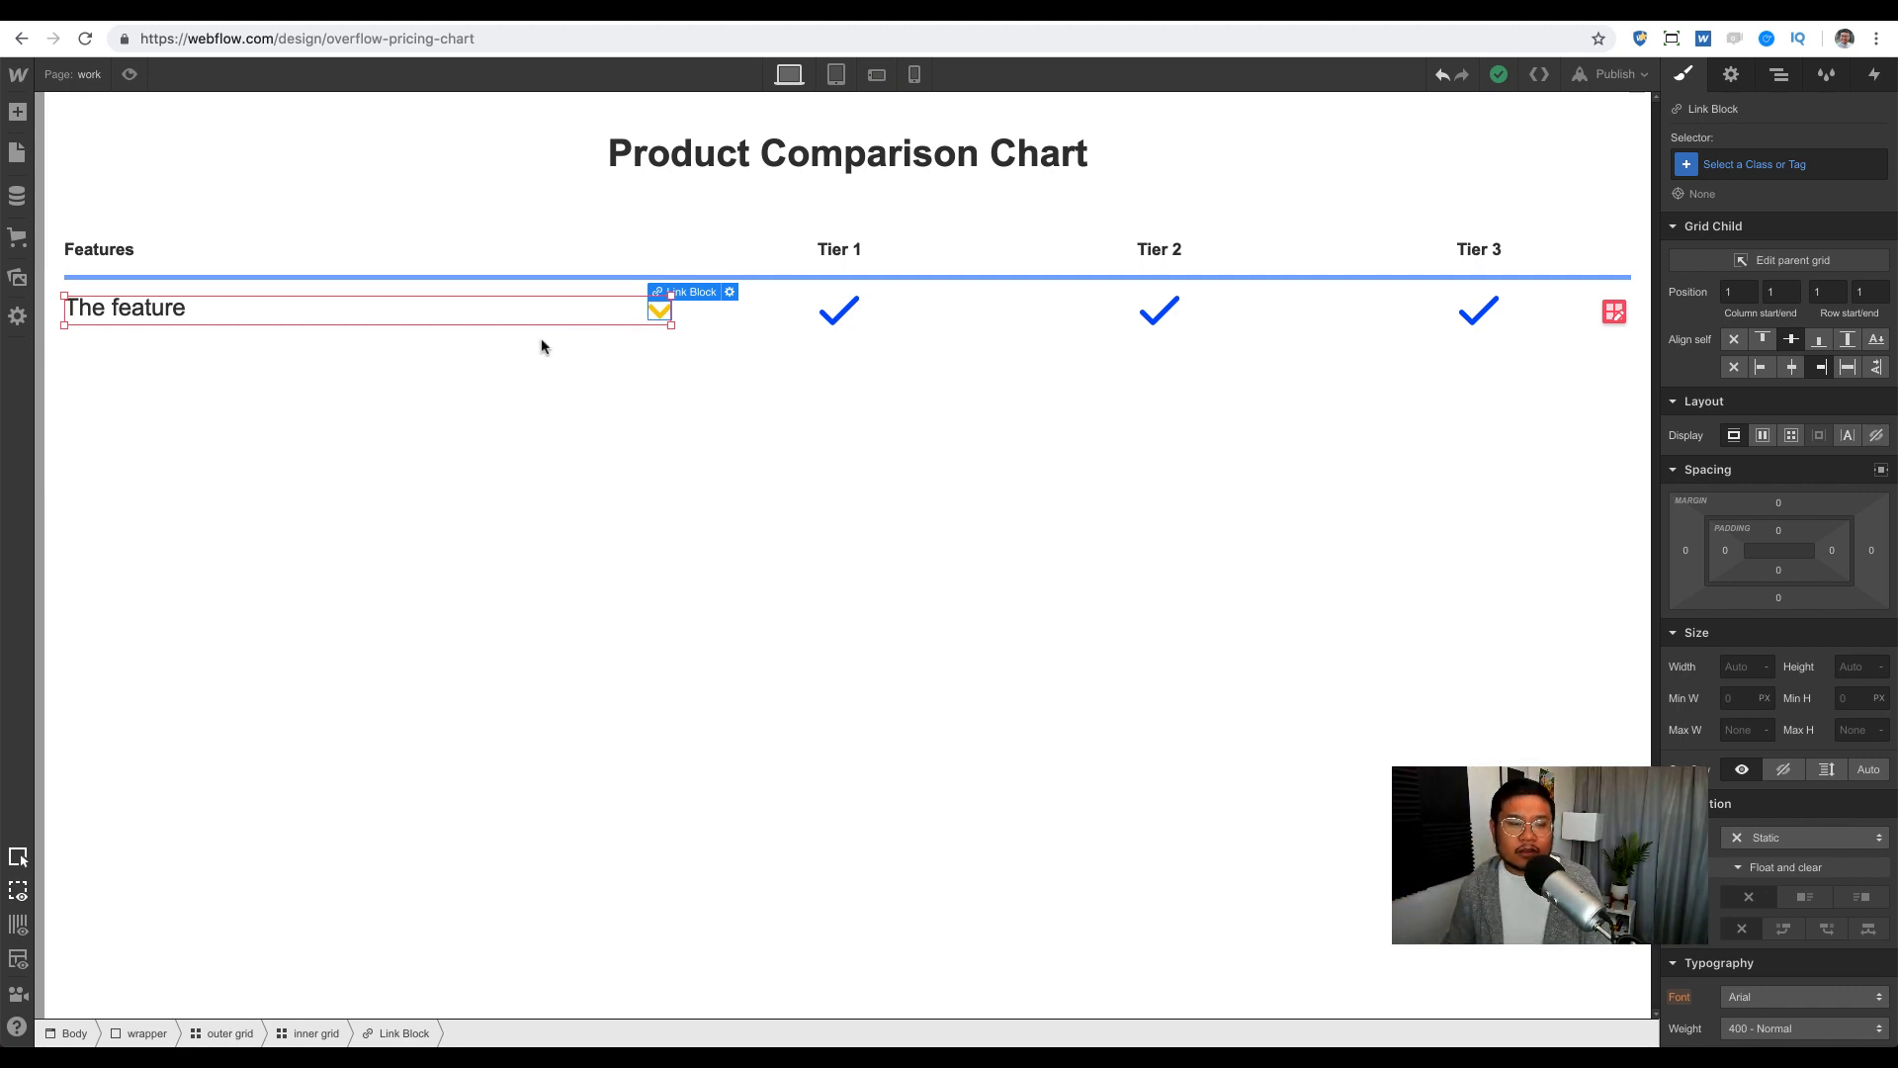
Step: Add a Paragraph element into The feature's inner grid
key("a")
left_click_drag(313, 420, 444, 316)
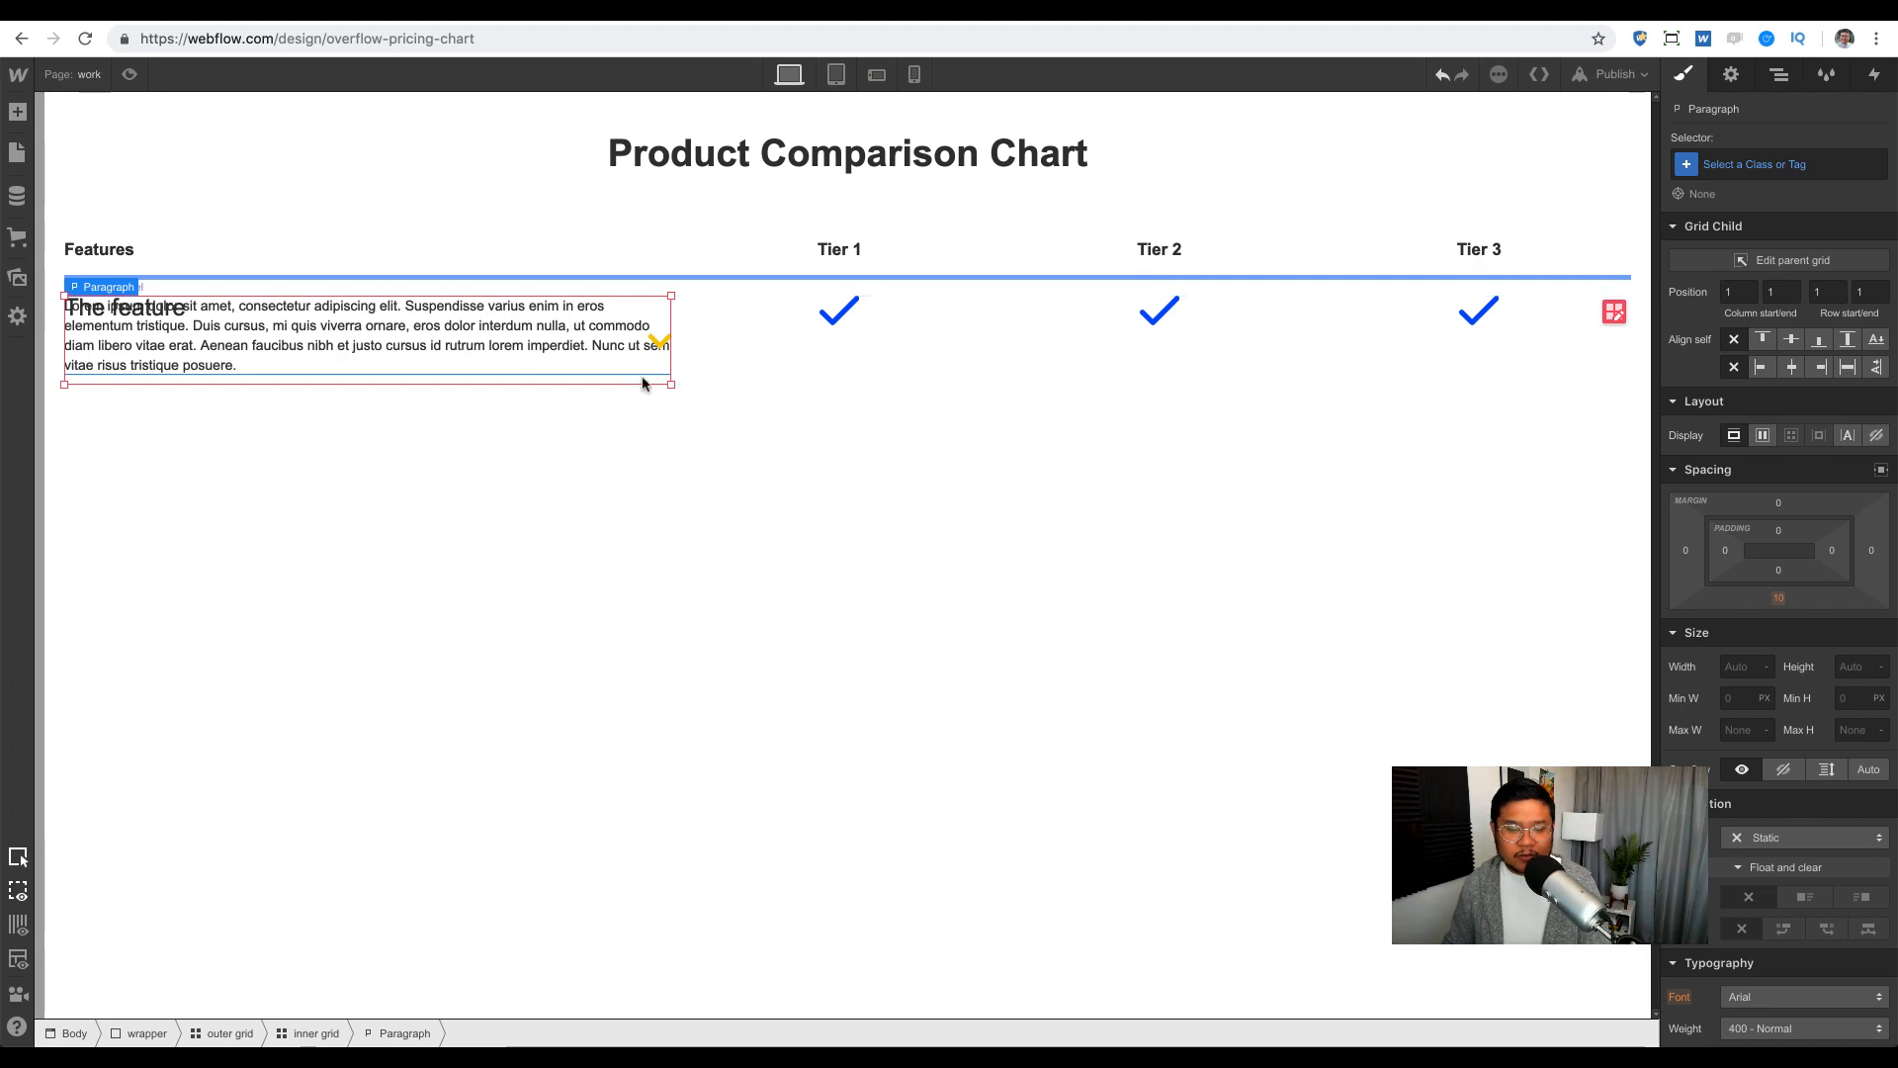
left_click(1613, 313)
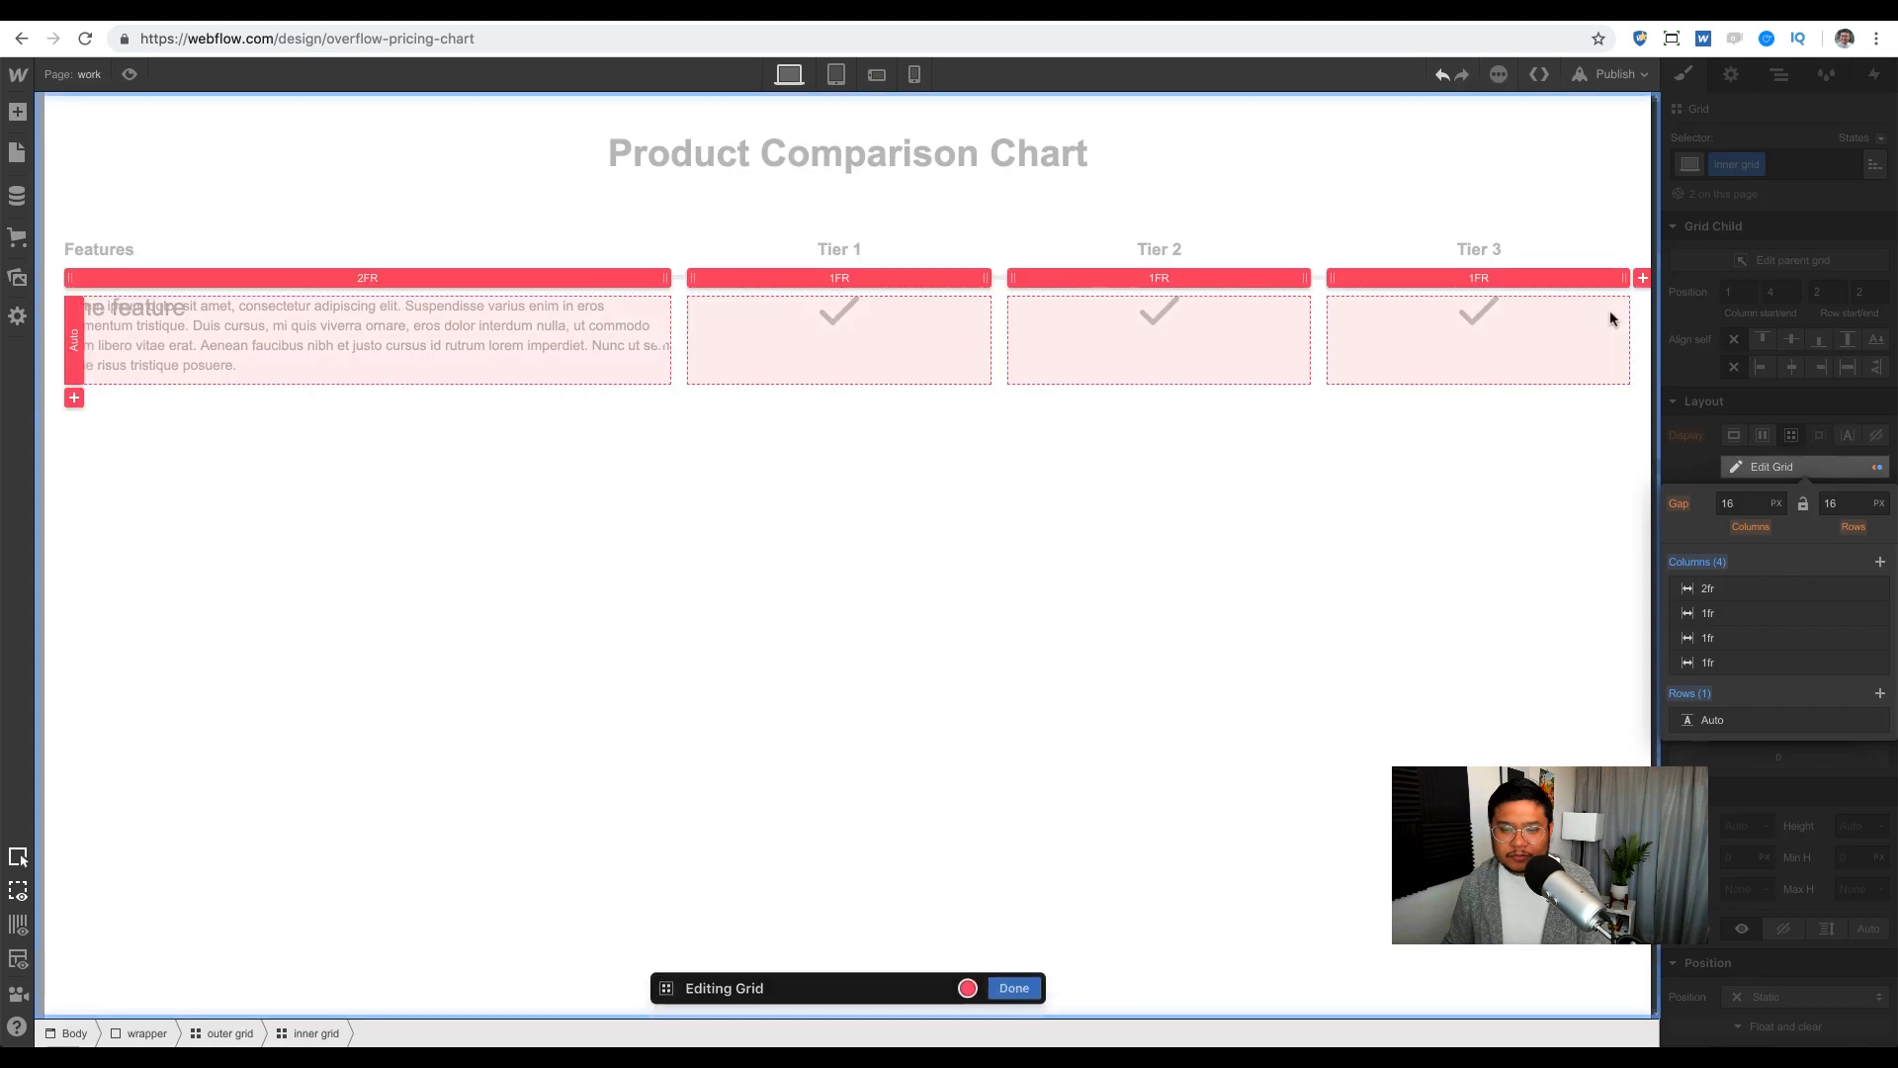
left_click(1880, 696)
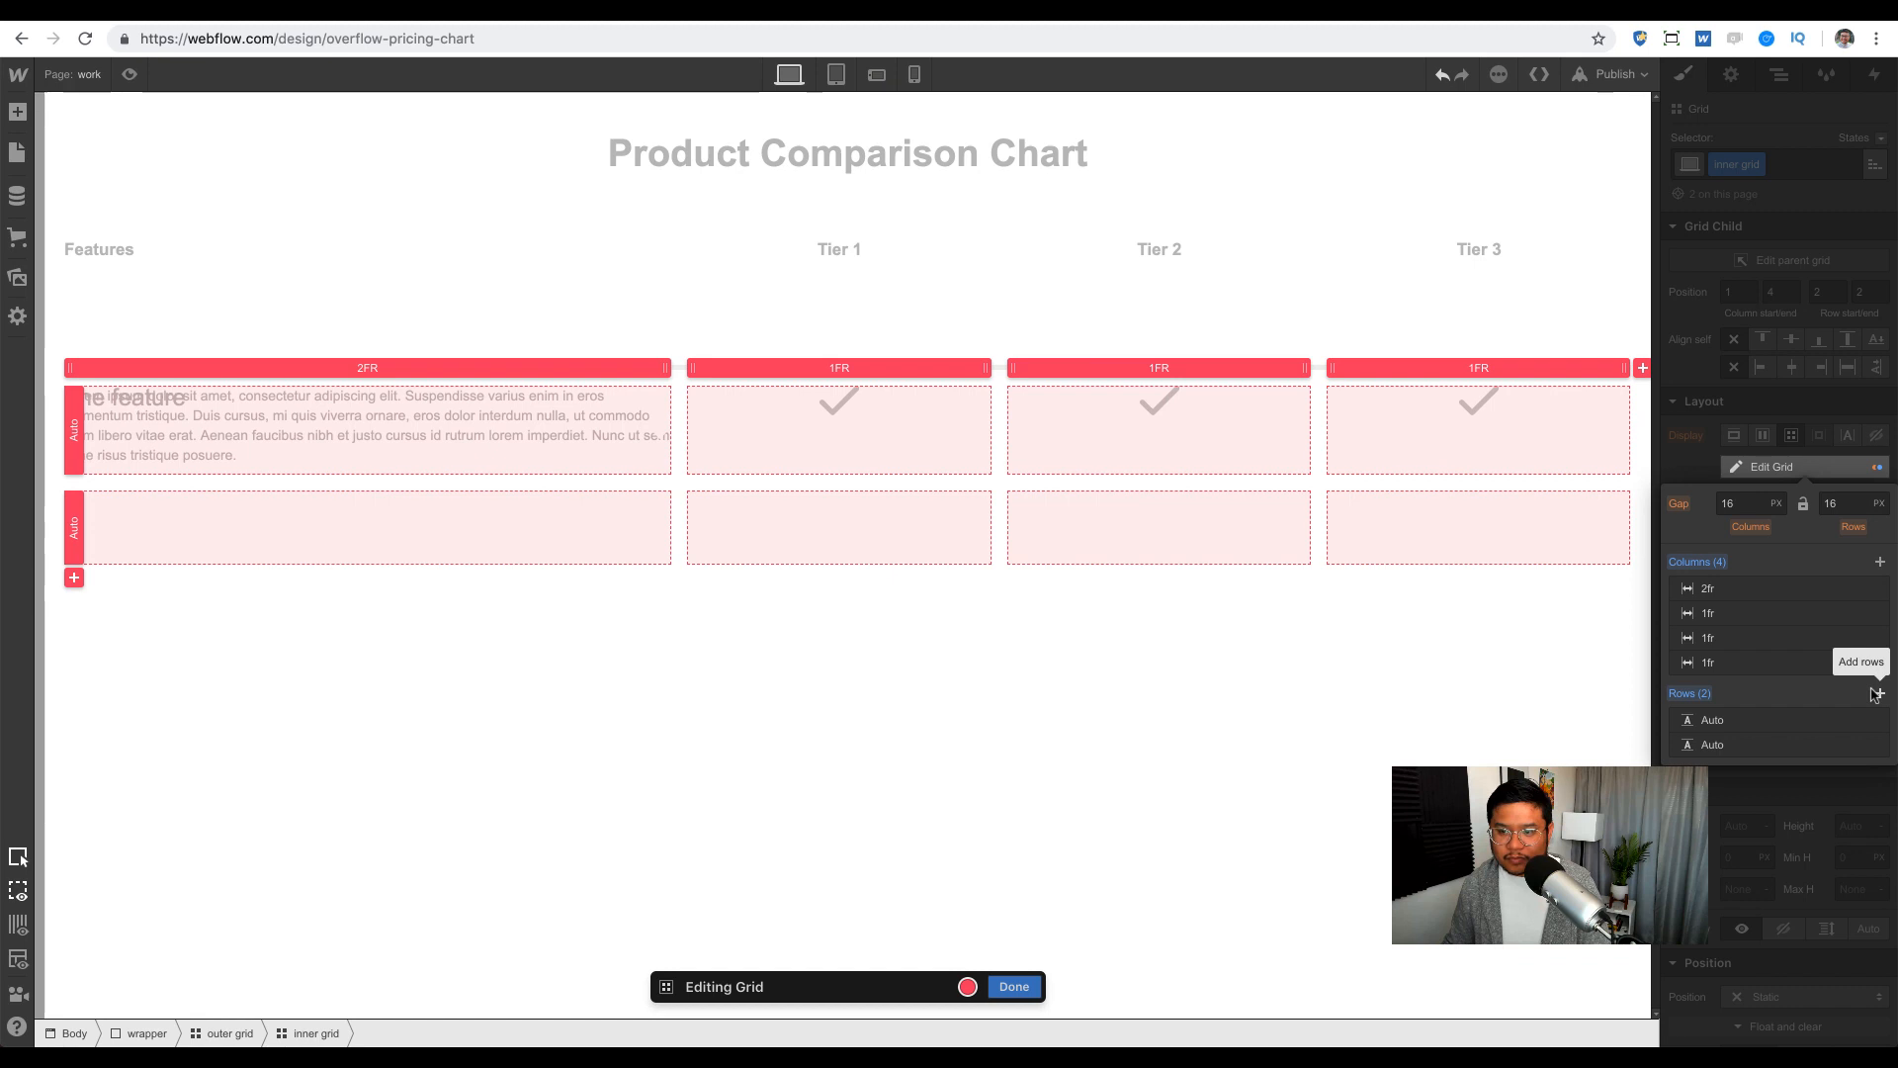
key("ctrl+z")
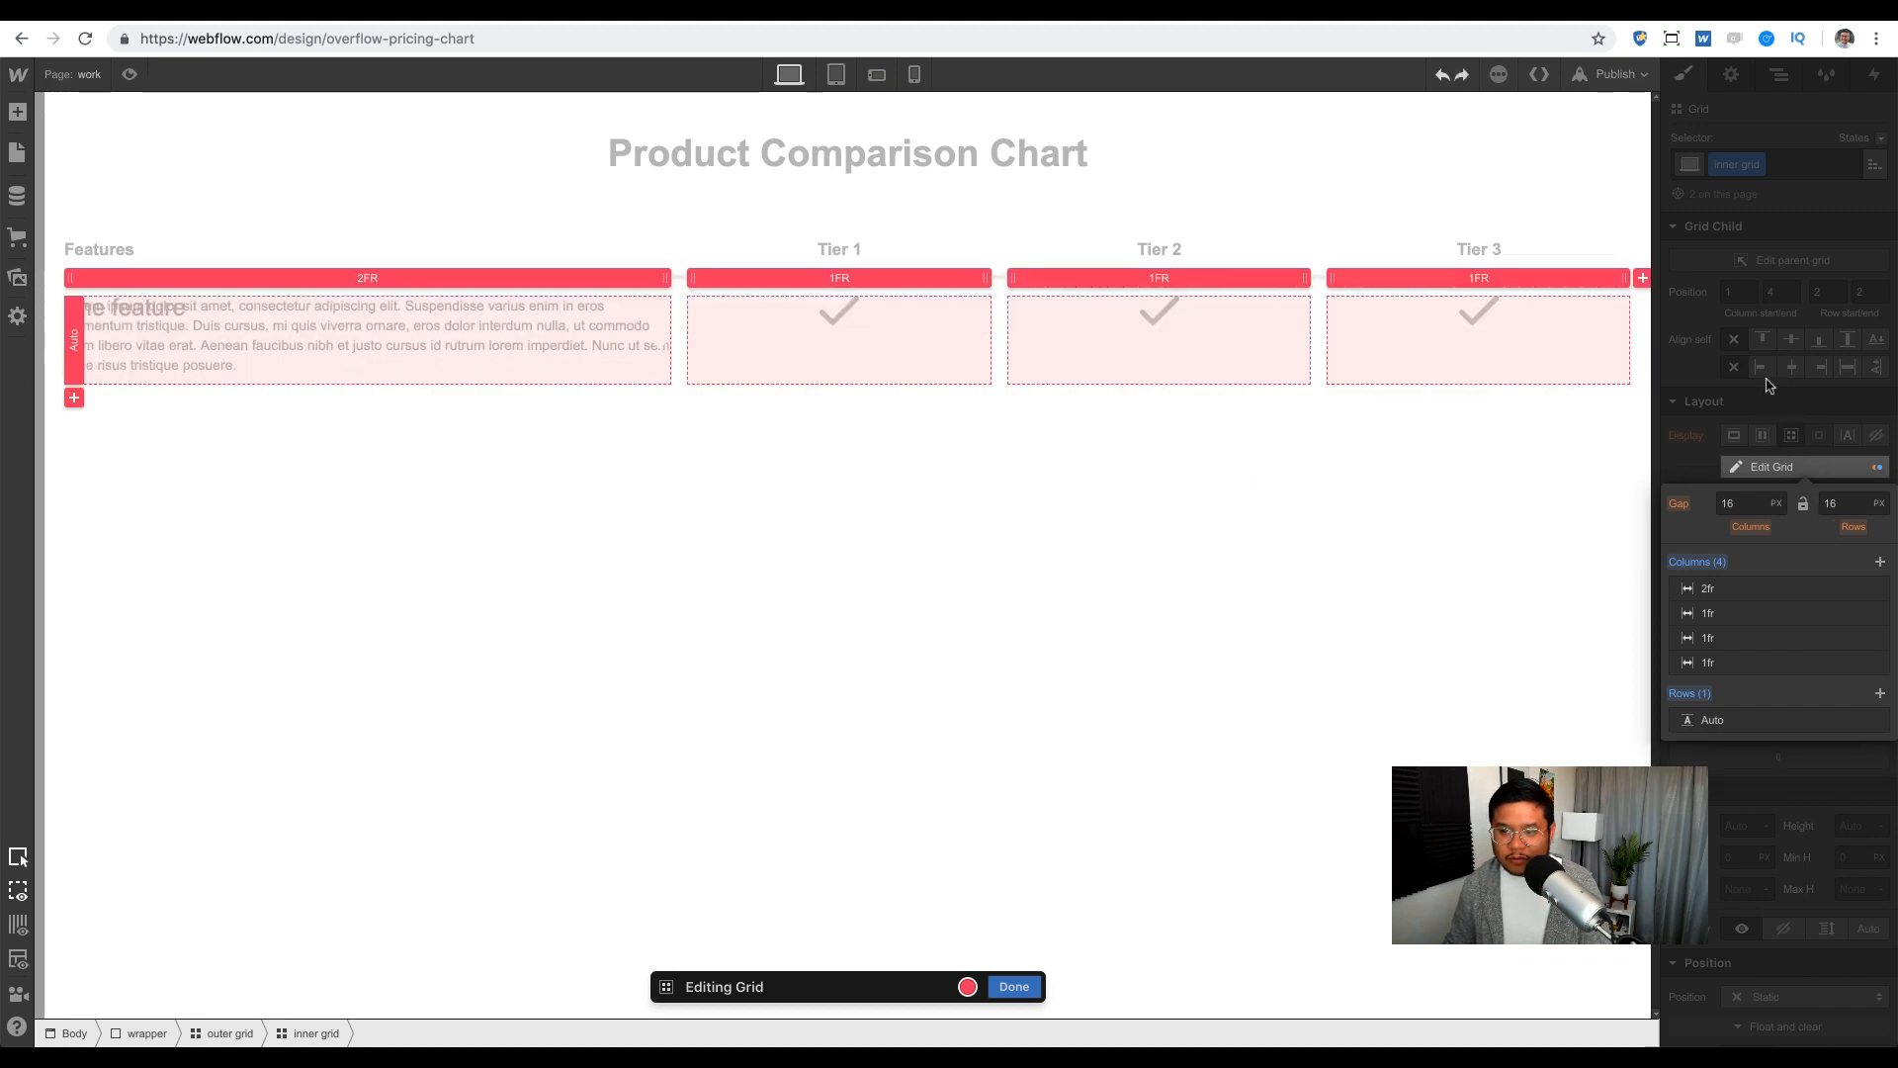
key("Escape")
Step: Add the combo class 'feature row' to the inner grid and give it a second row
left_click(1806, 167)
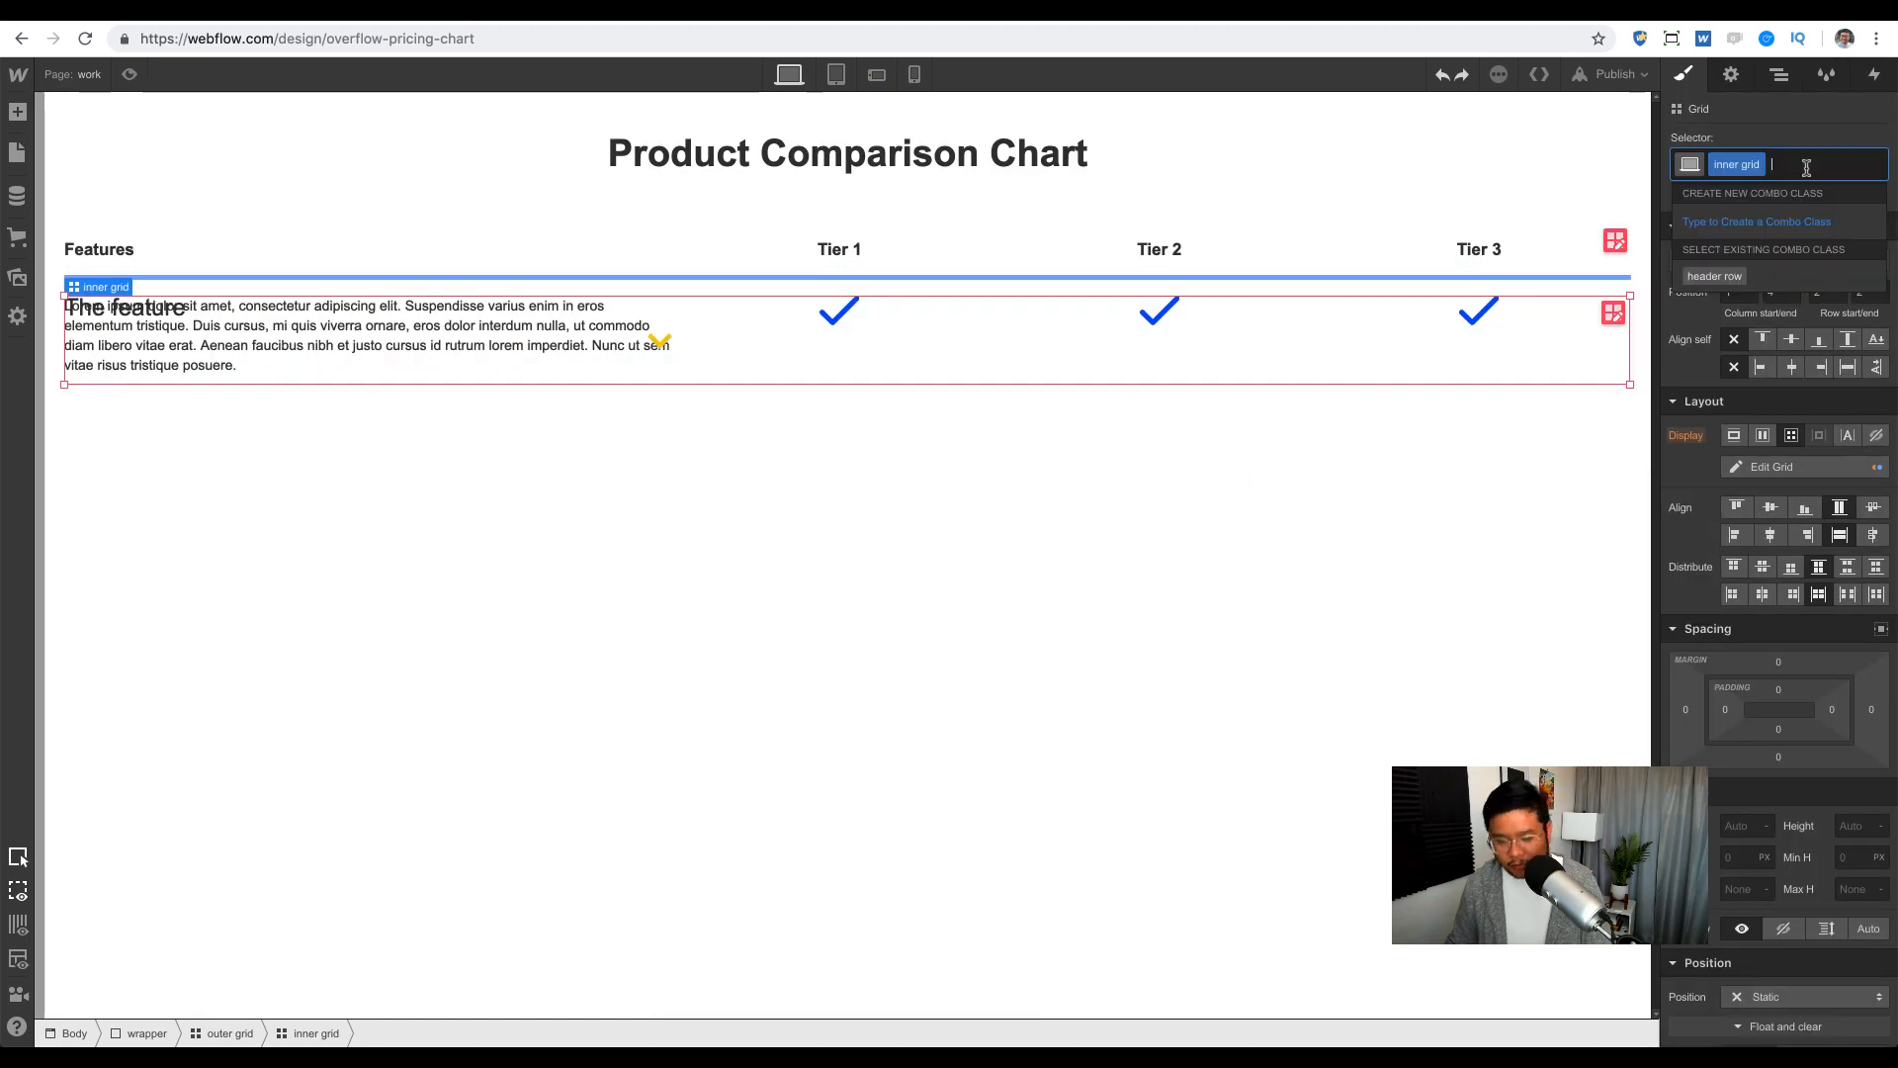
type("feature")
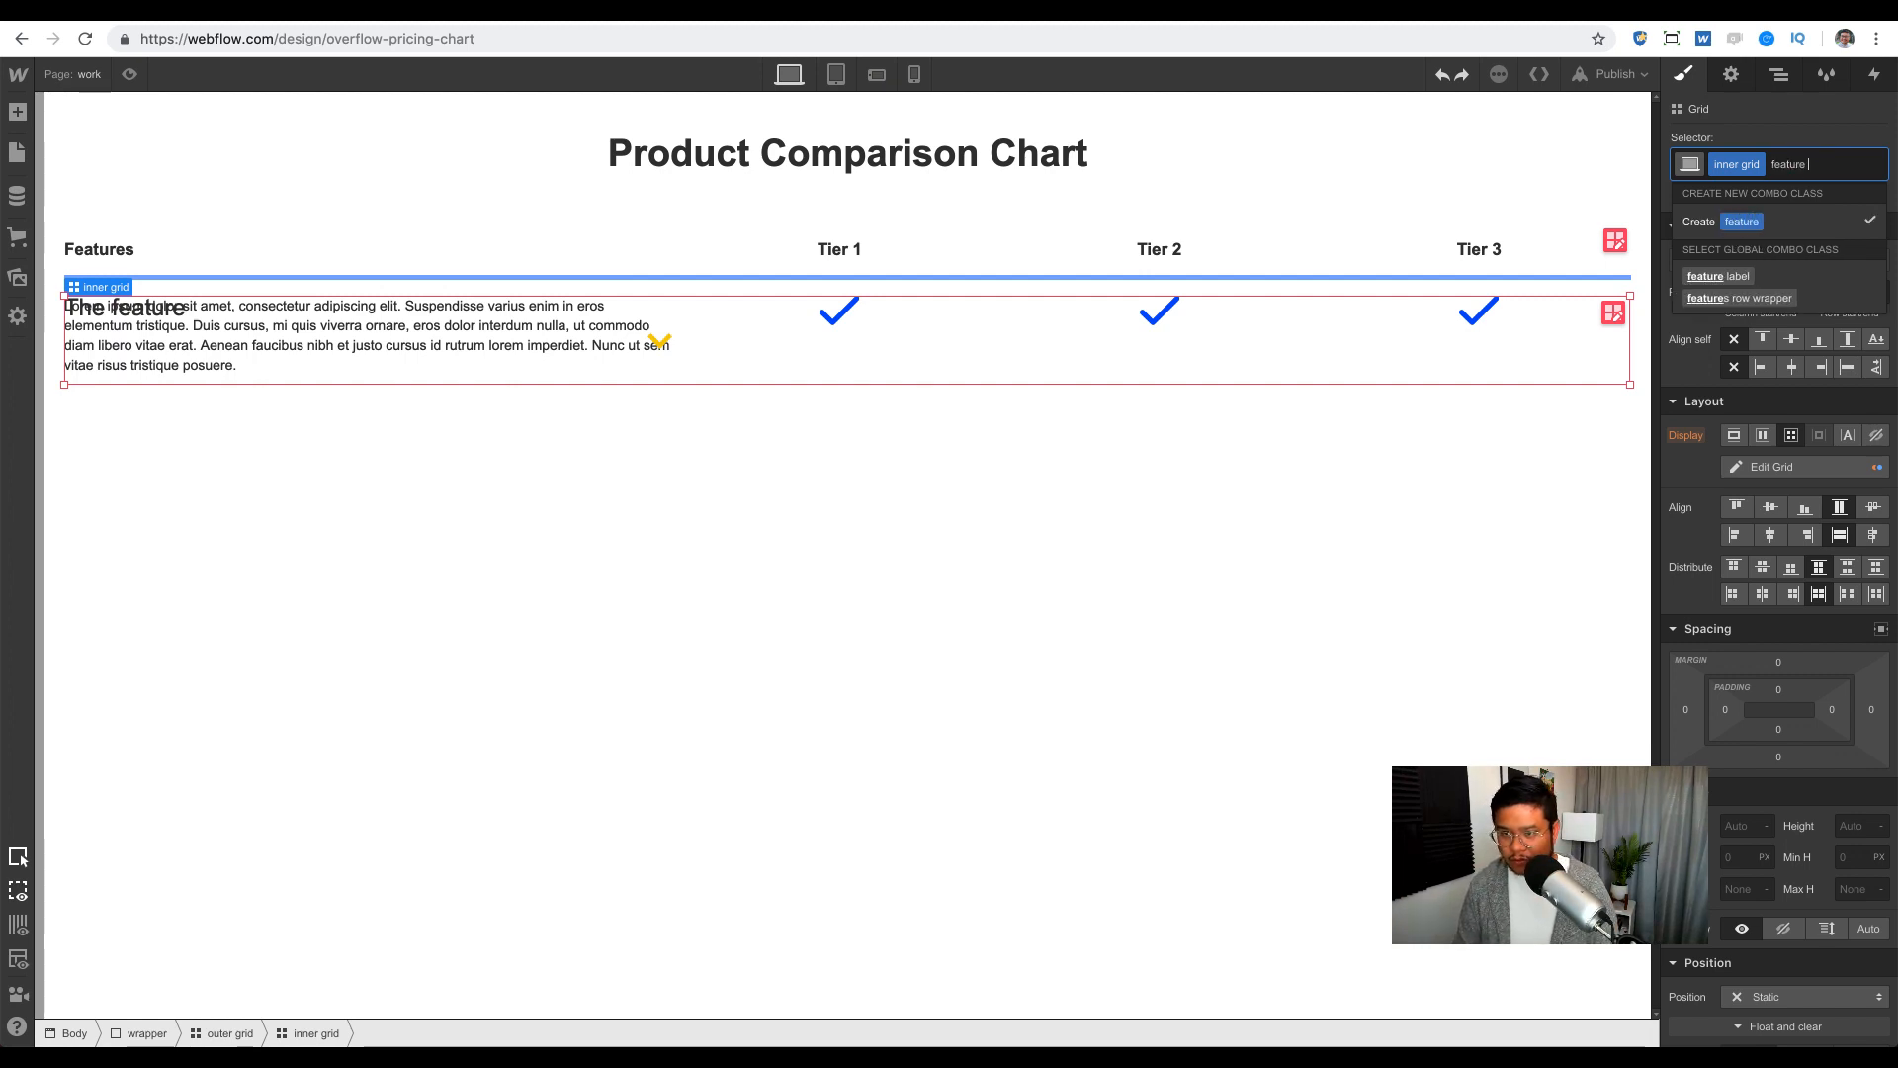
type(" row")
key("Return")
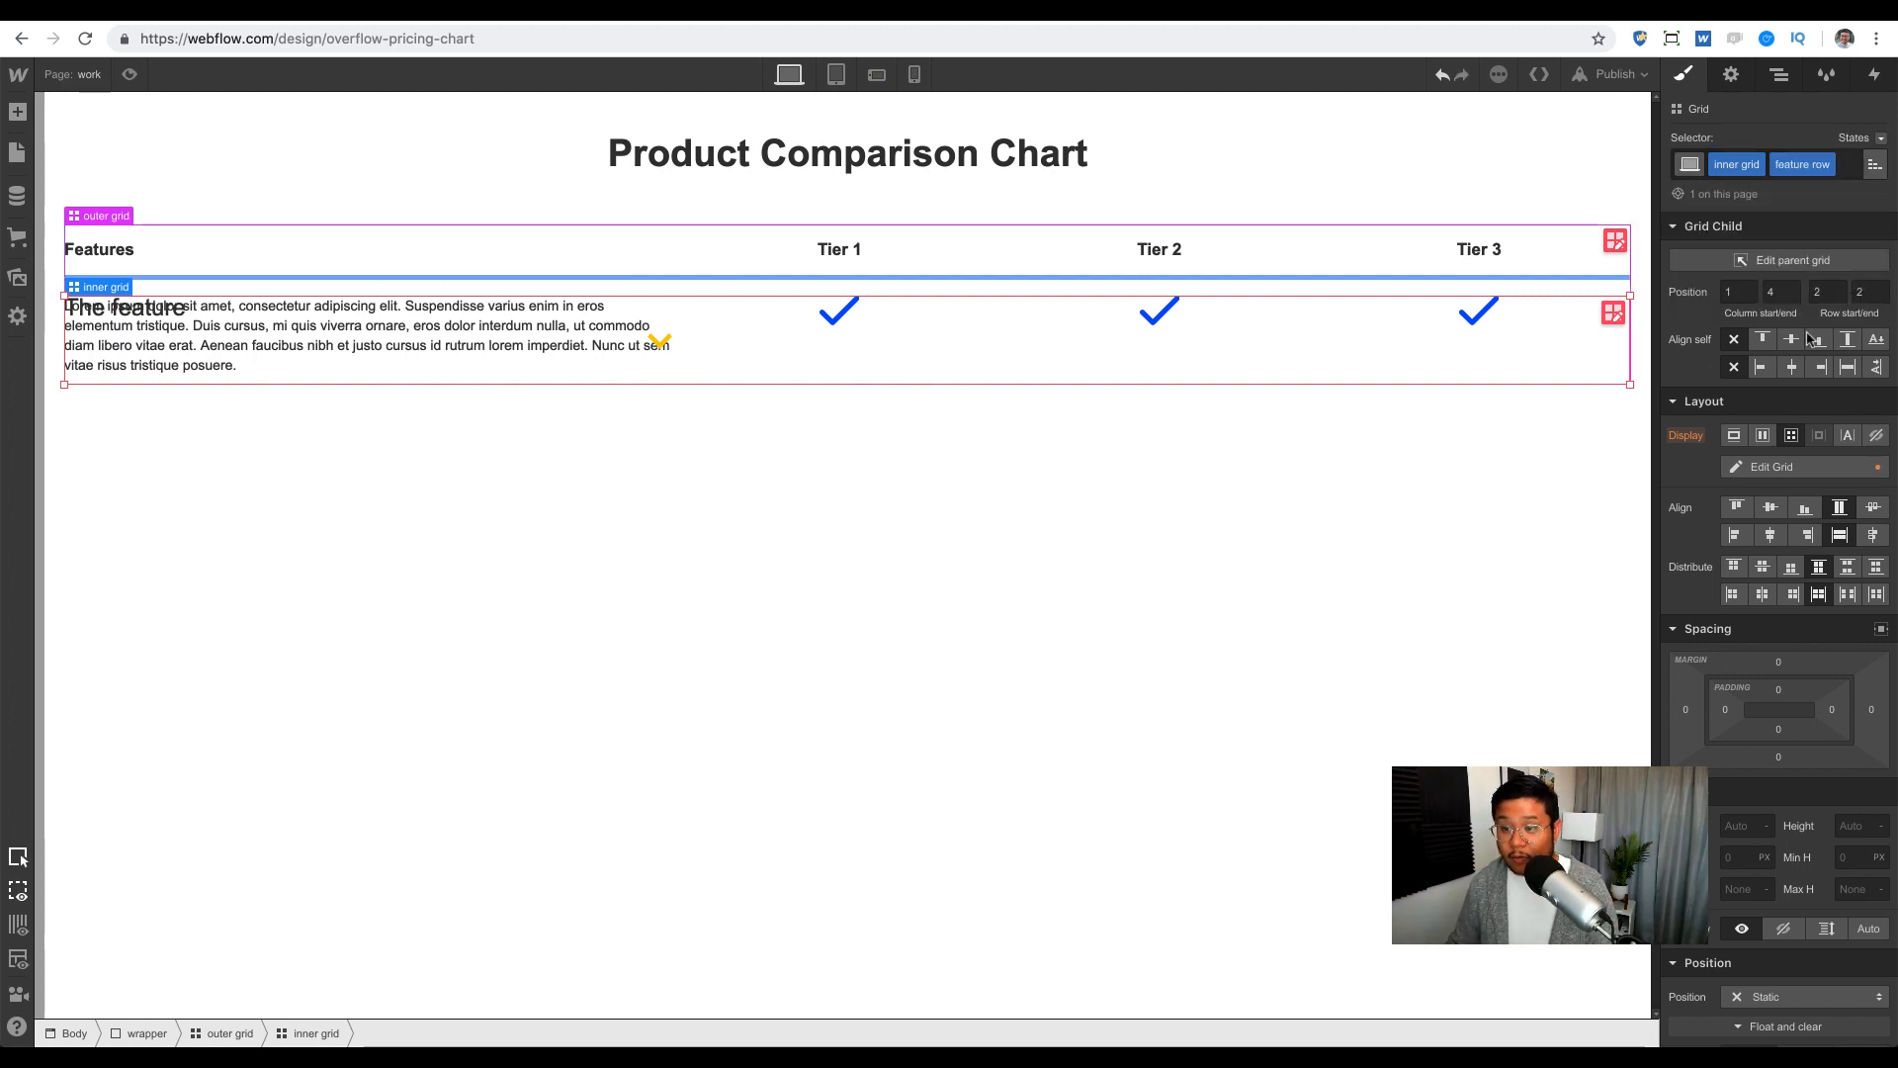
left_click(1783, 469)
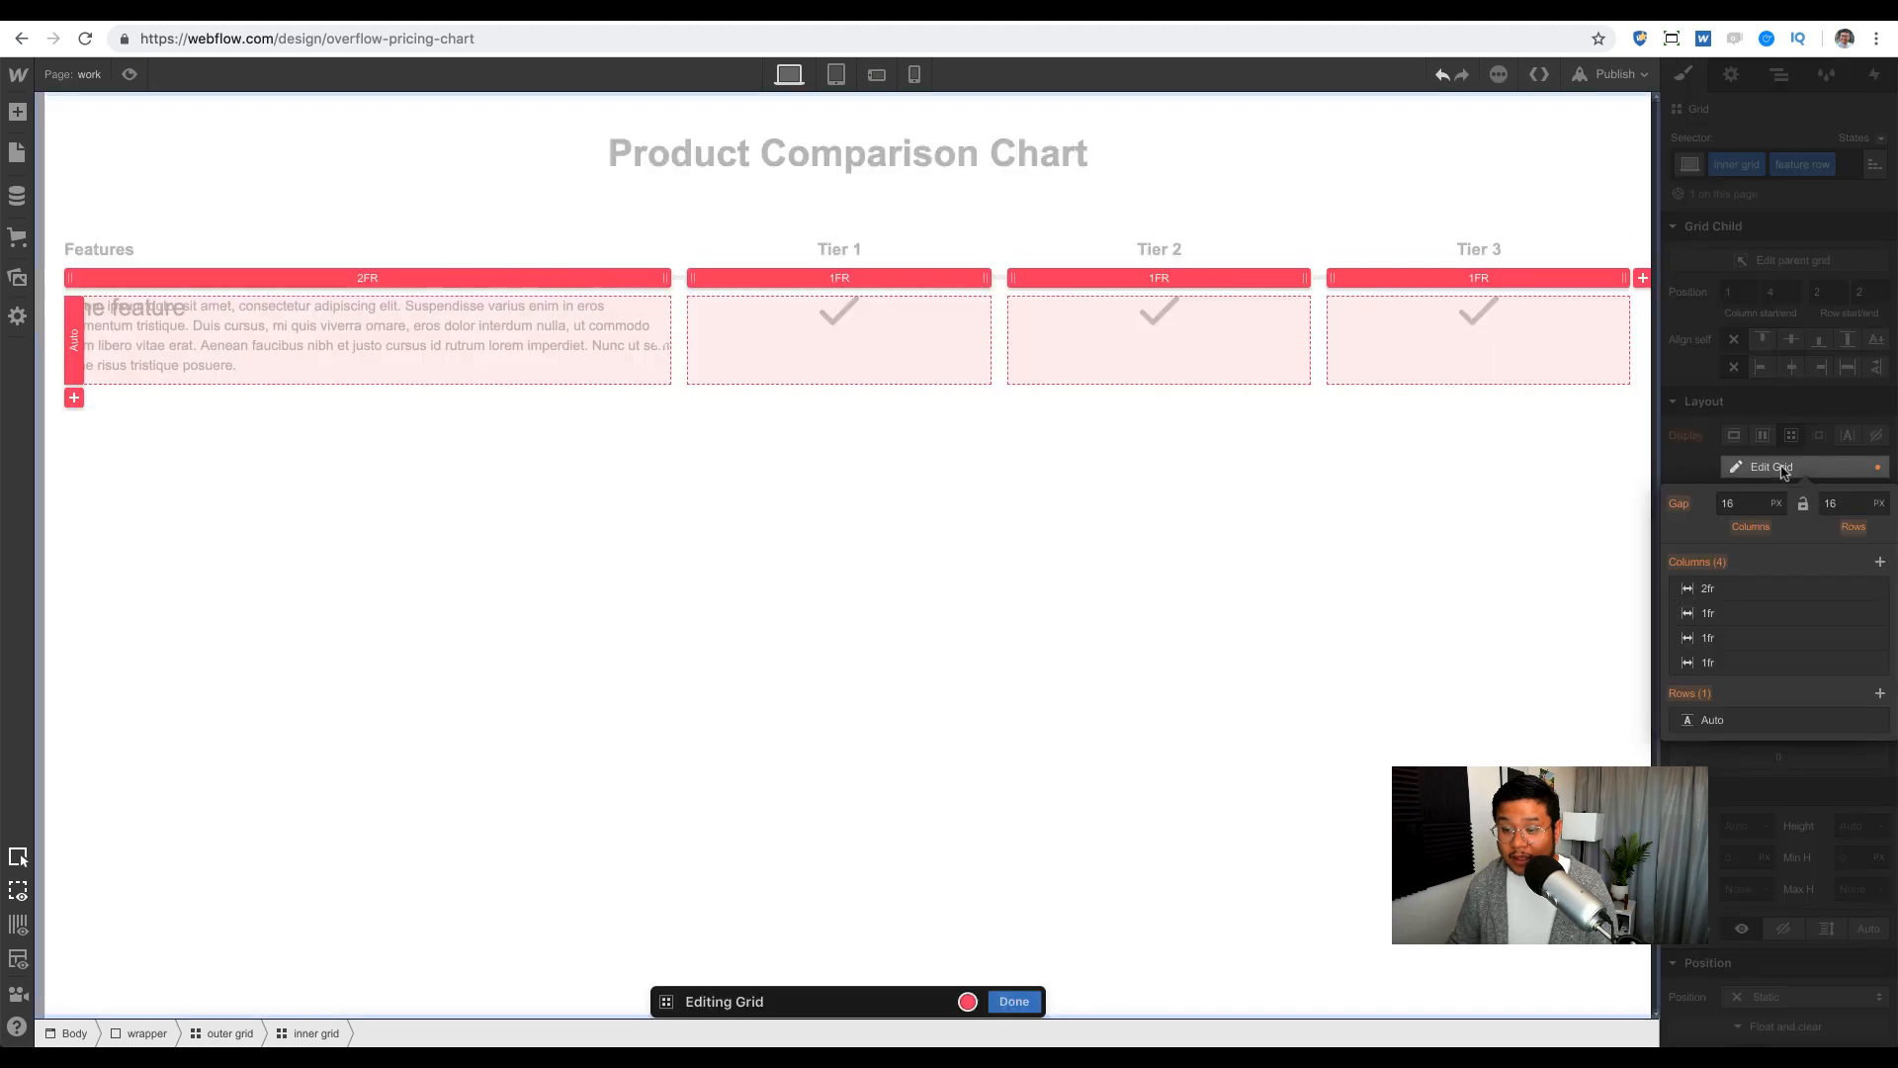
left_click(1880, 693)
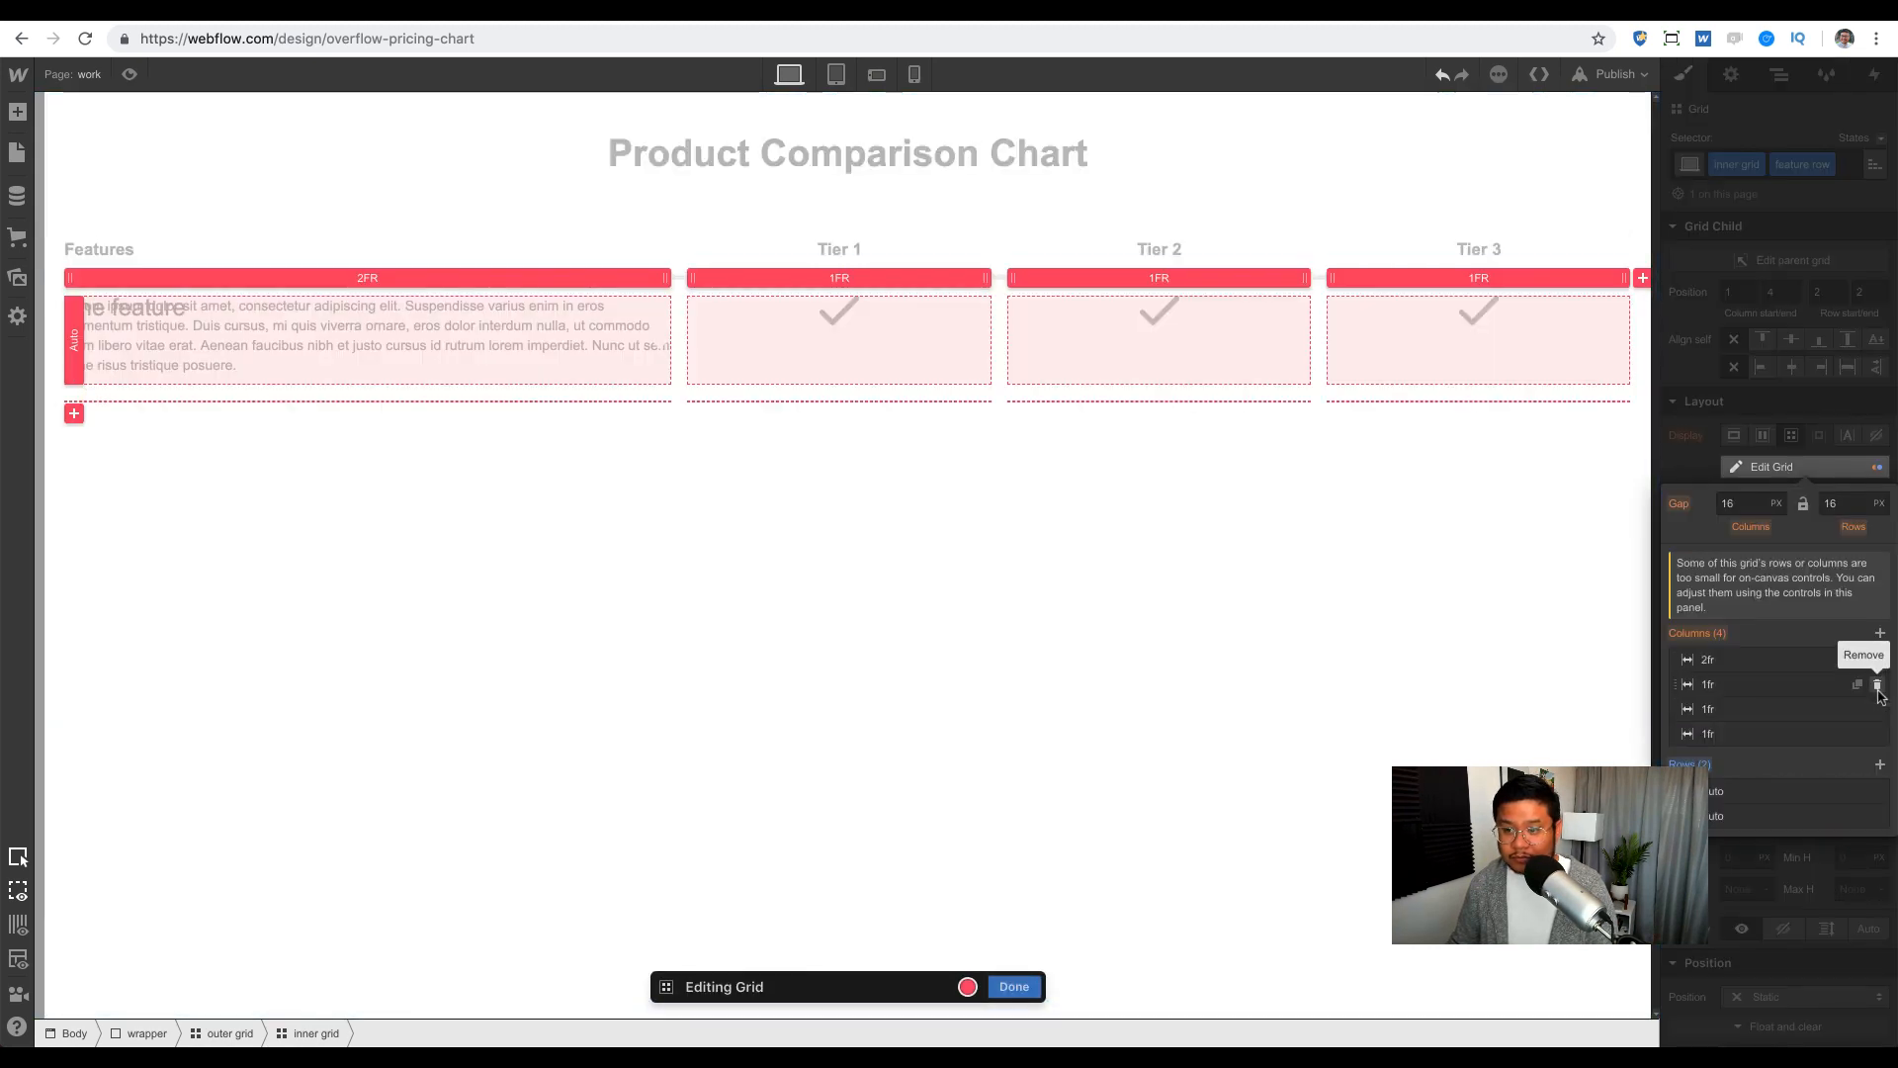
left_click(1792, 471)
Step: Place the description paragraph in grid row 2, with row start 2 and row end 2
left_click(450, 352)
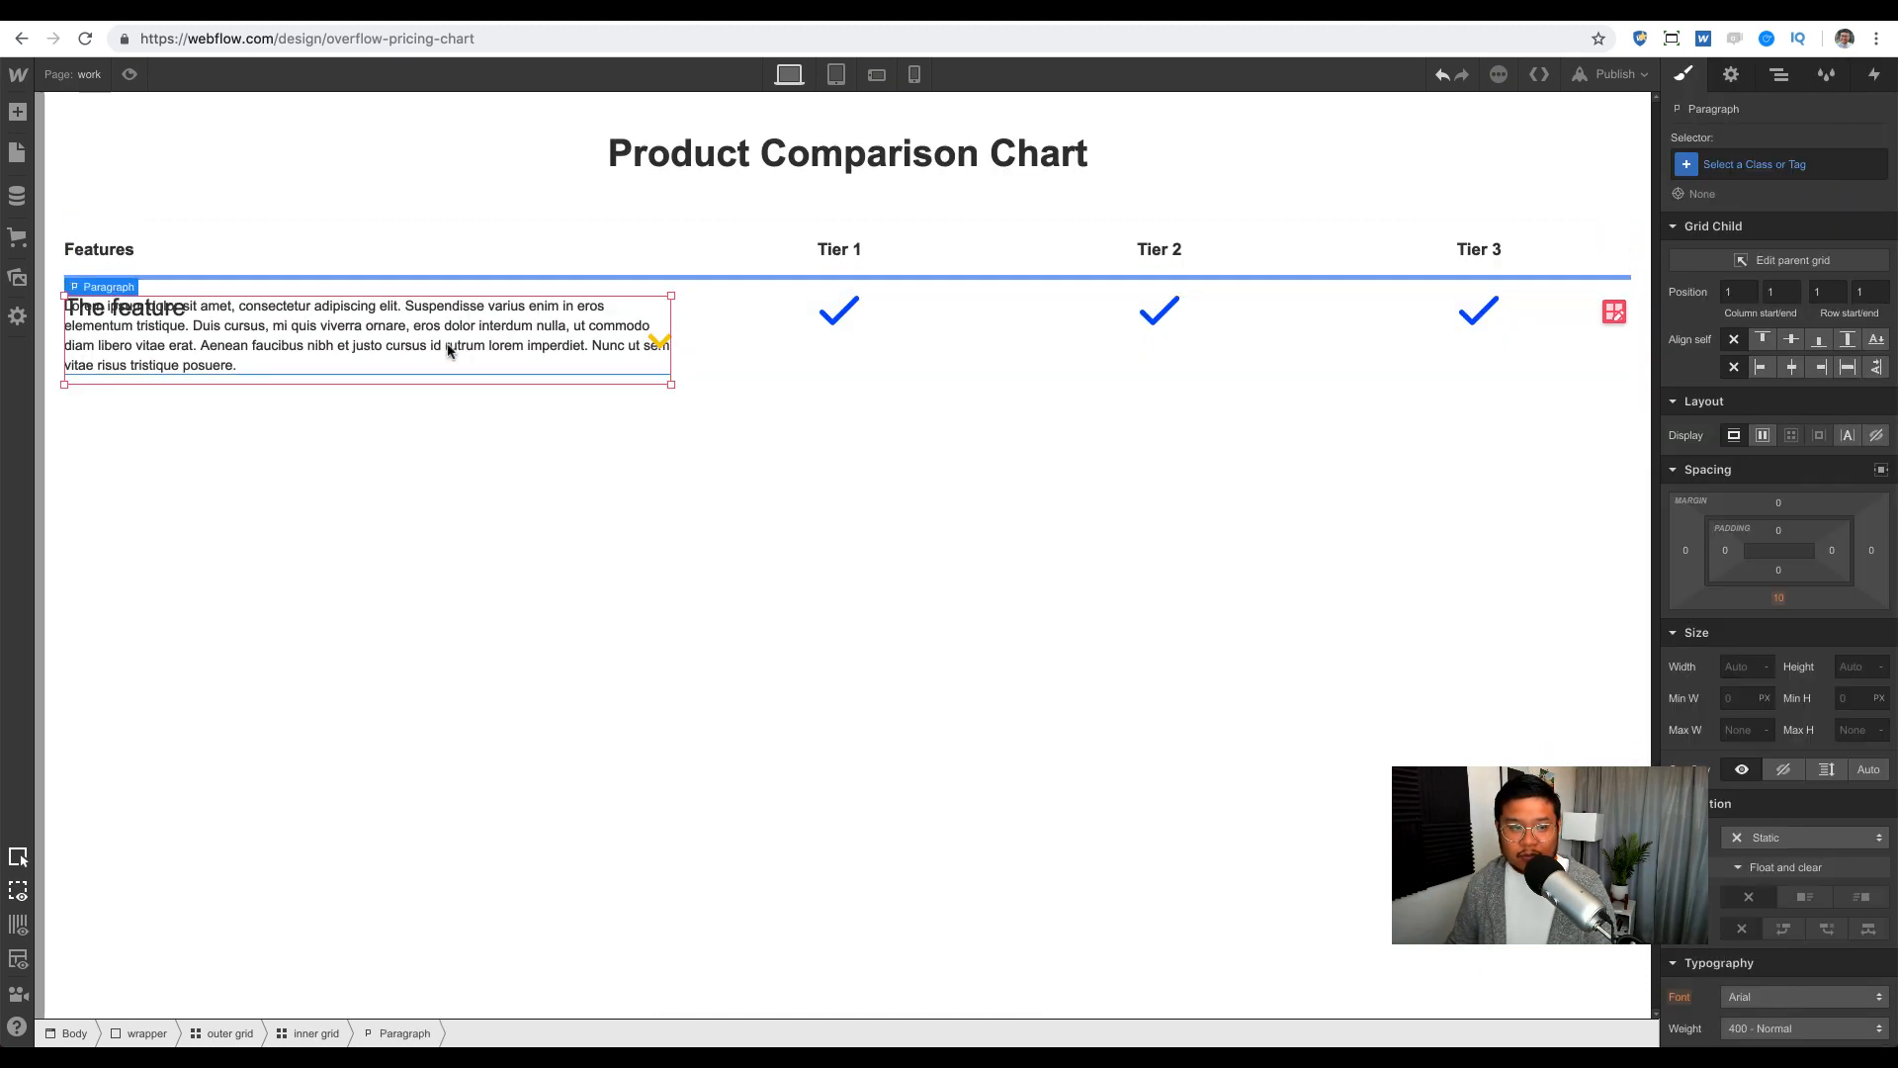
left_click(1829, 293)
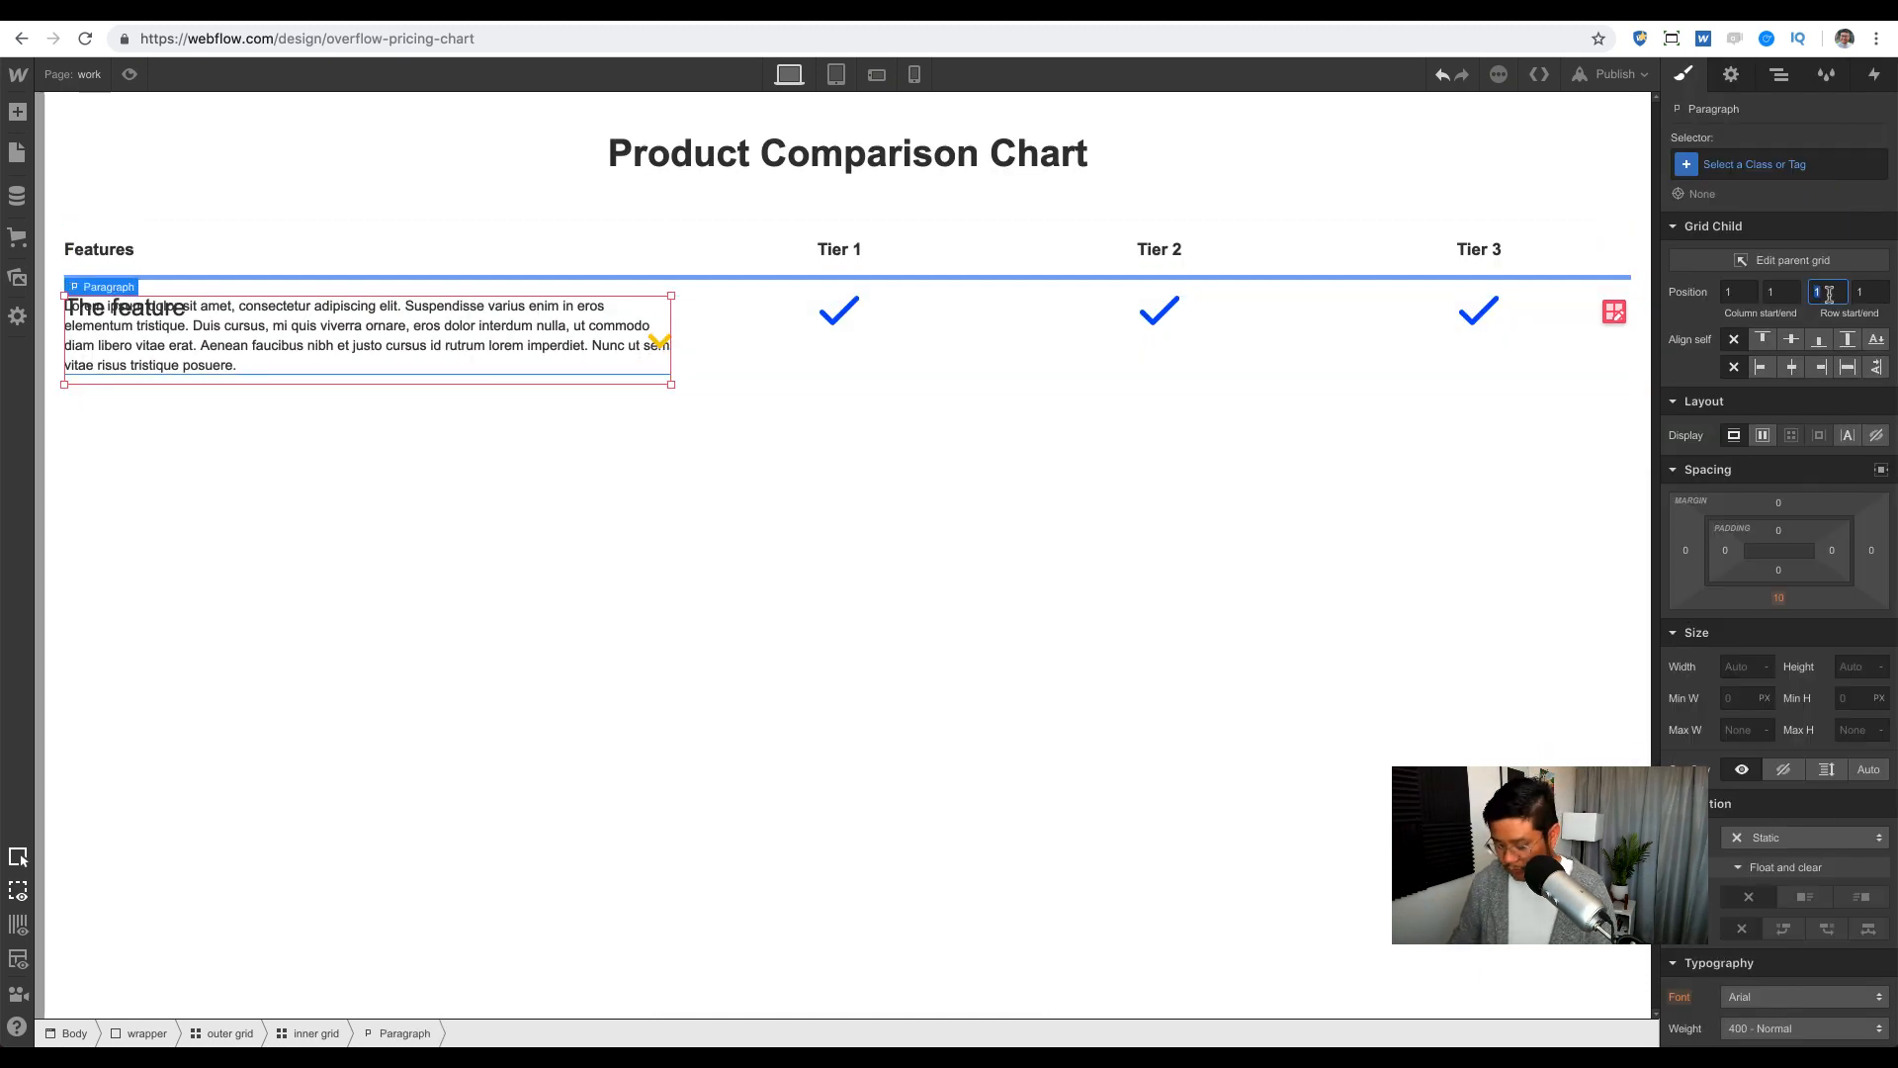
type("2")
key("Tab")
type("2")
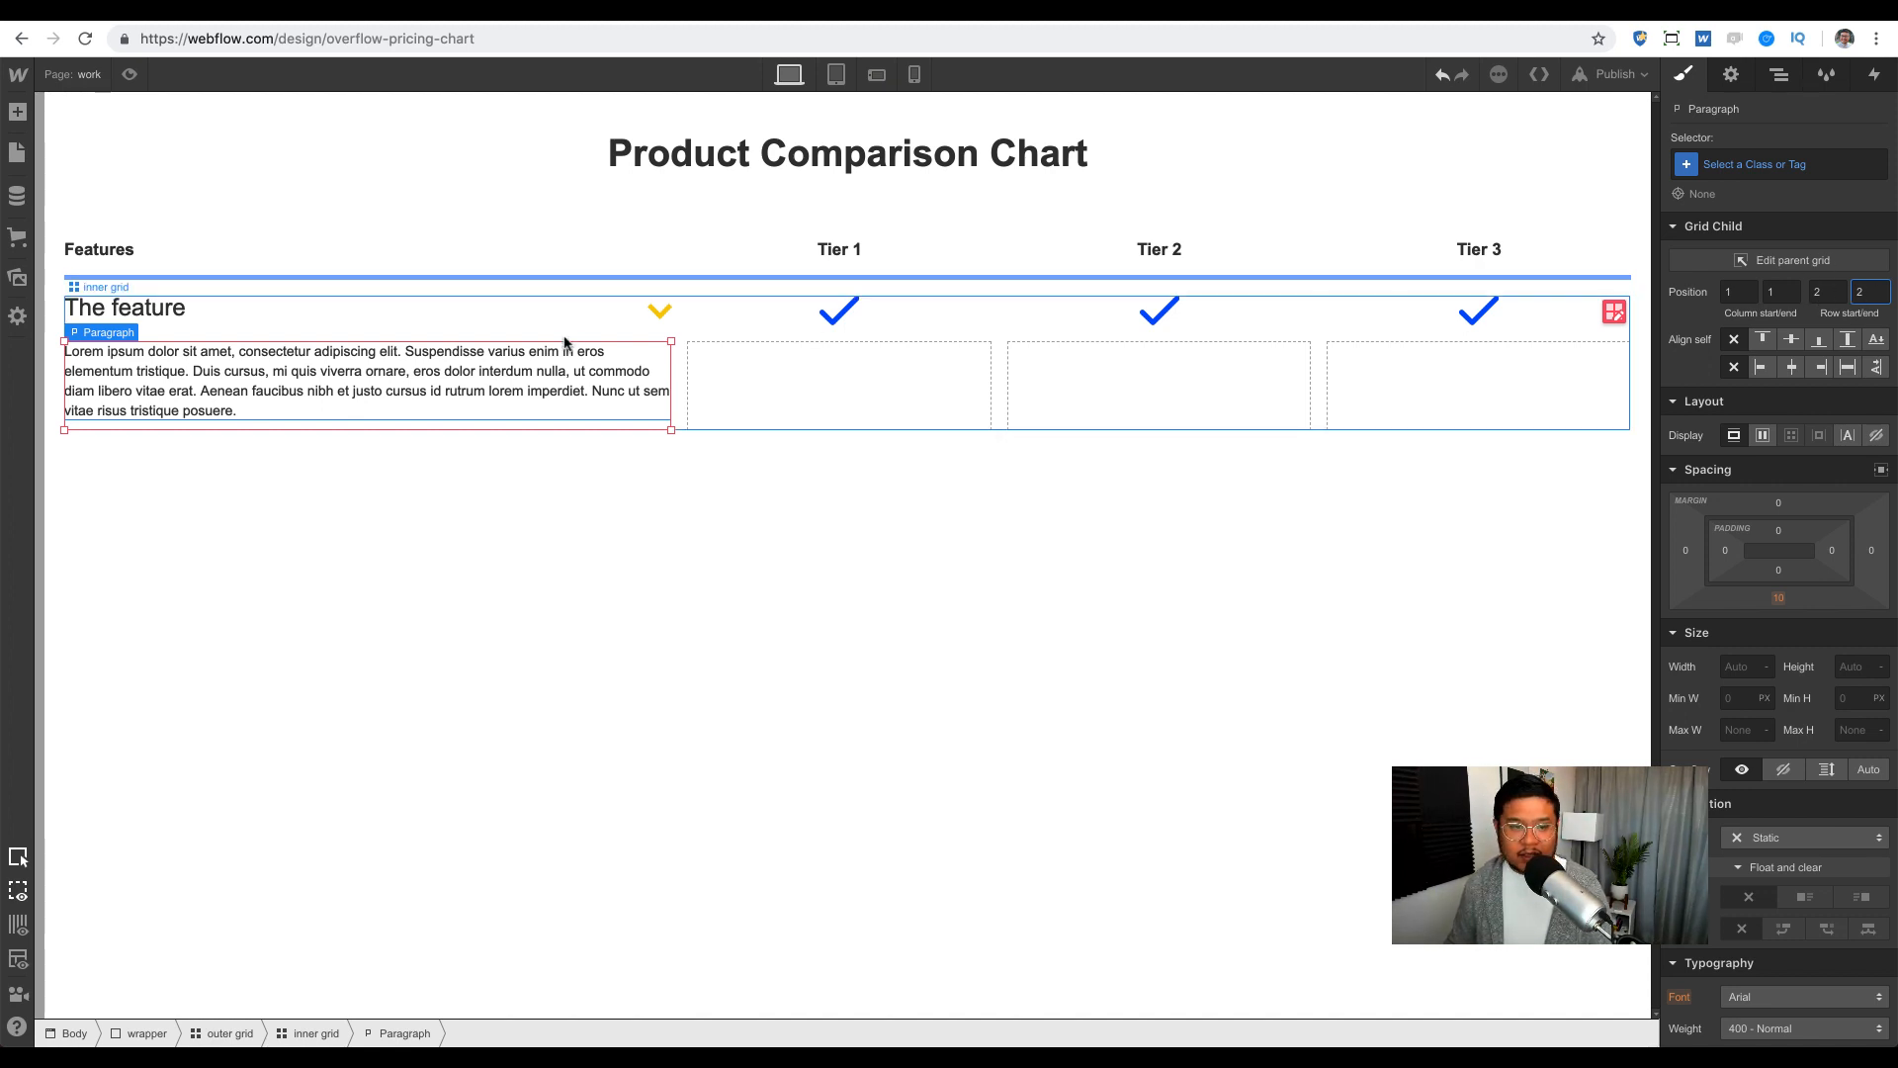
Step: Give the description paragraph the class 'feature detail'
left_click(498, 392)
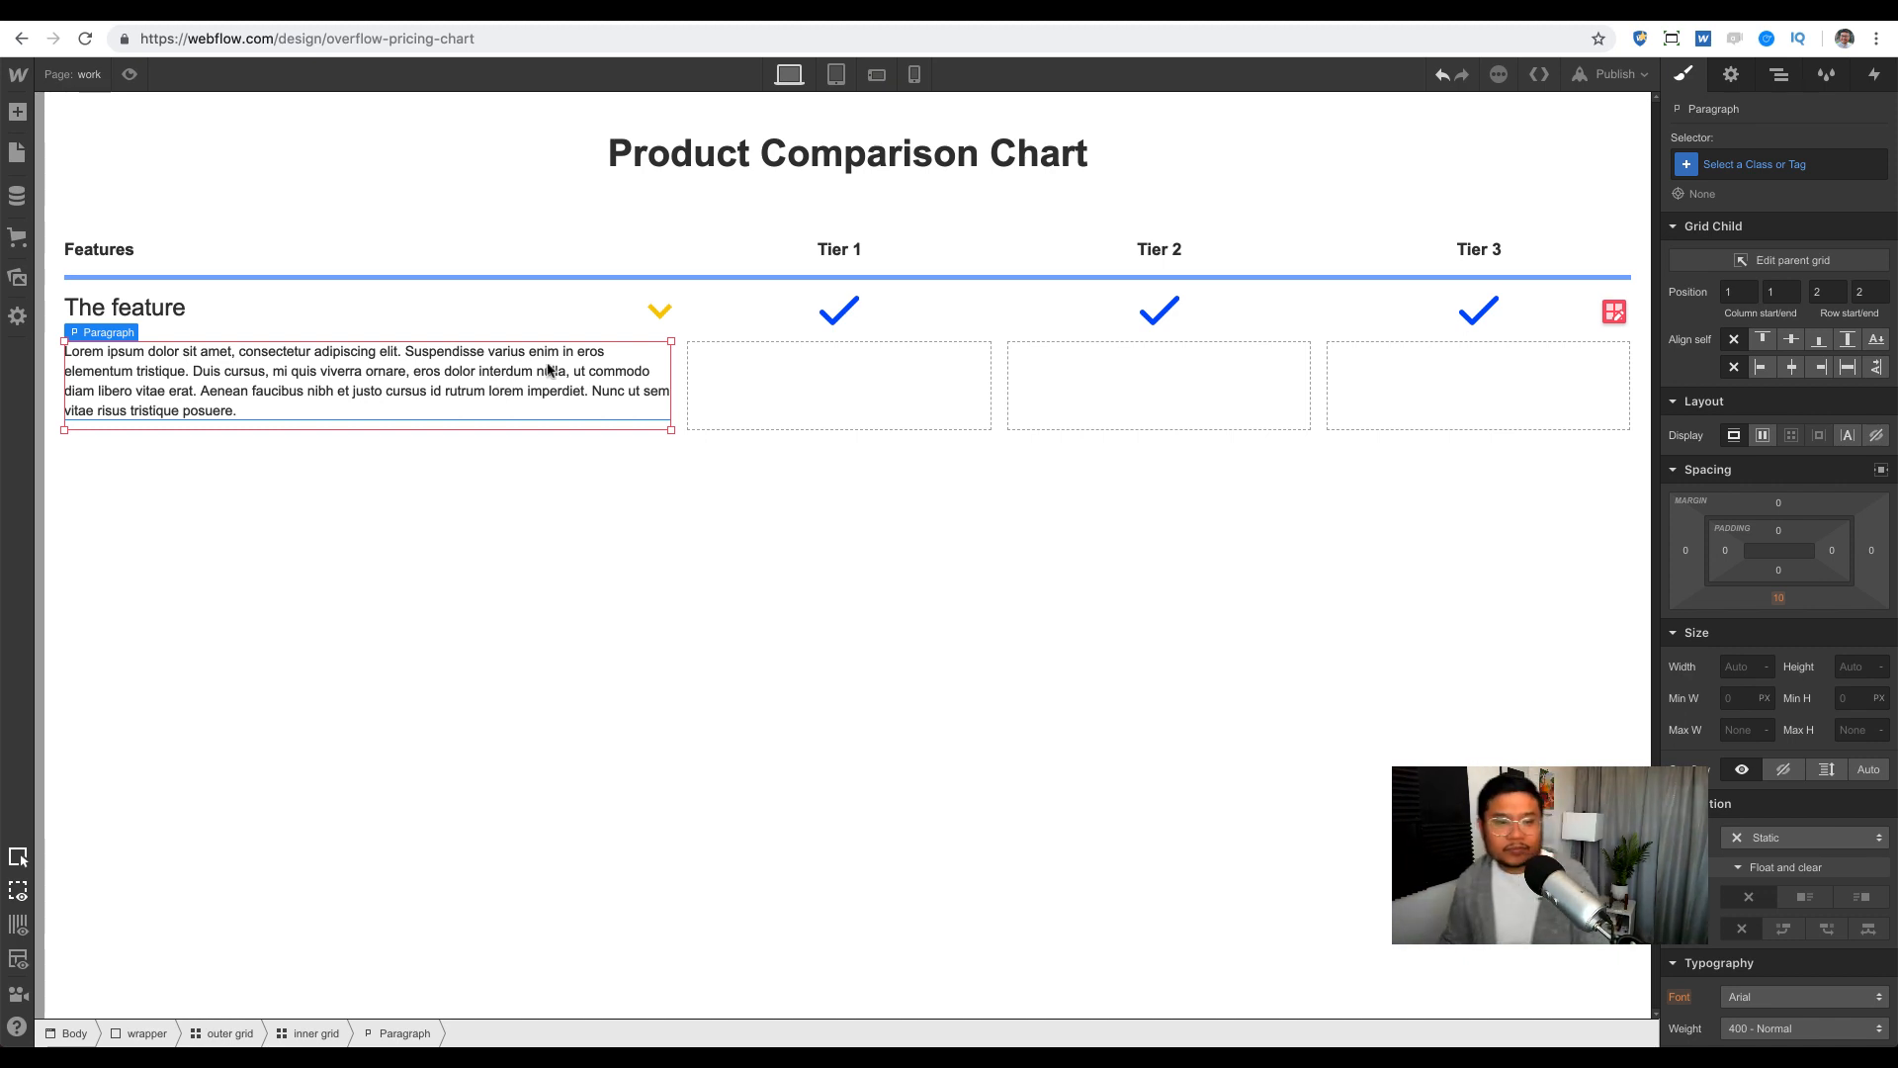
left_click(1764, 163)
type("fea")
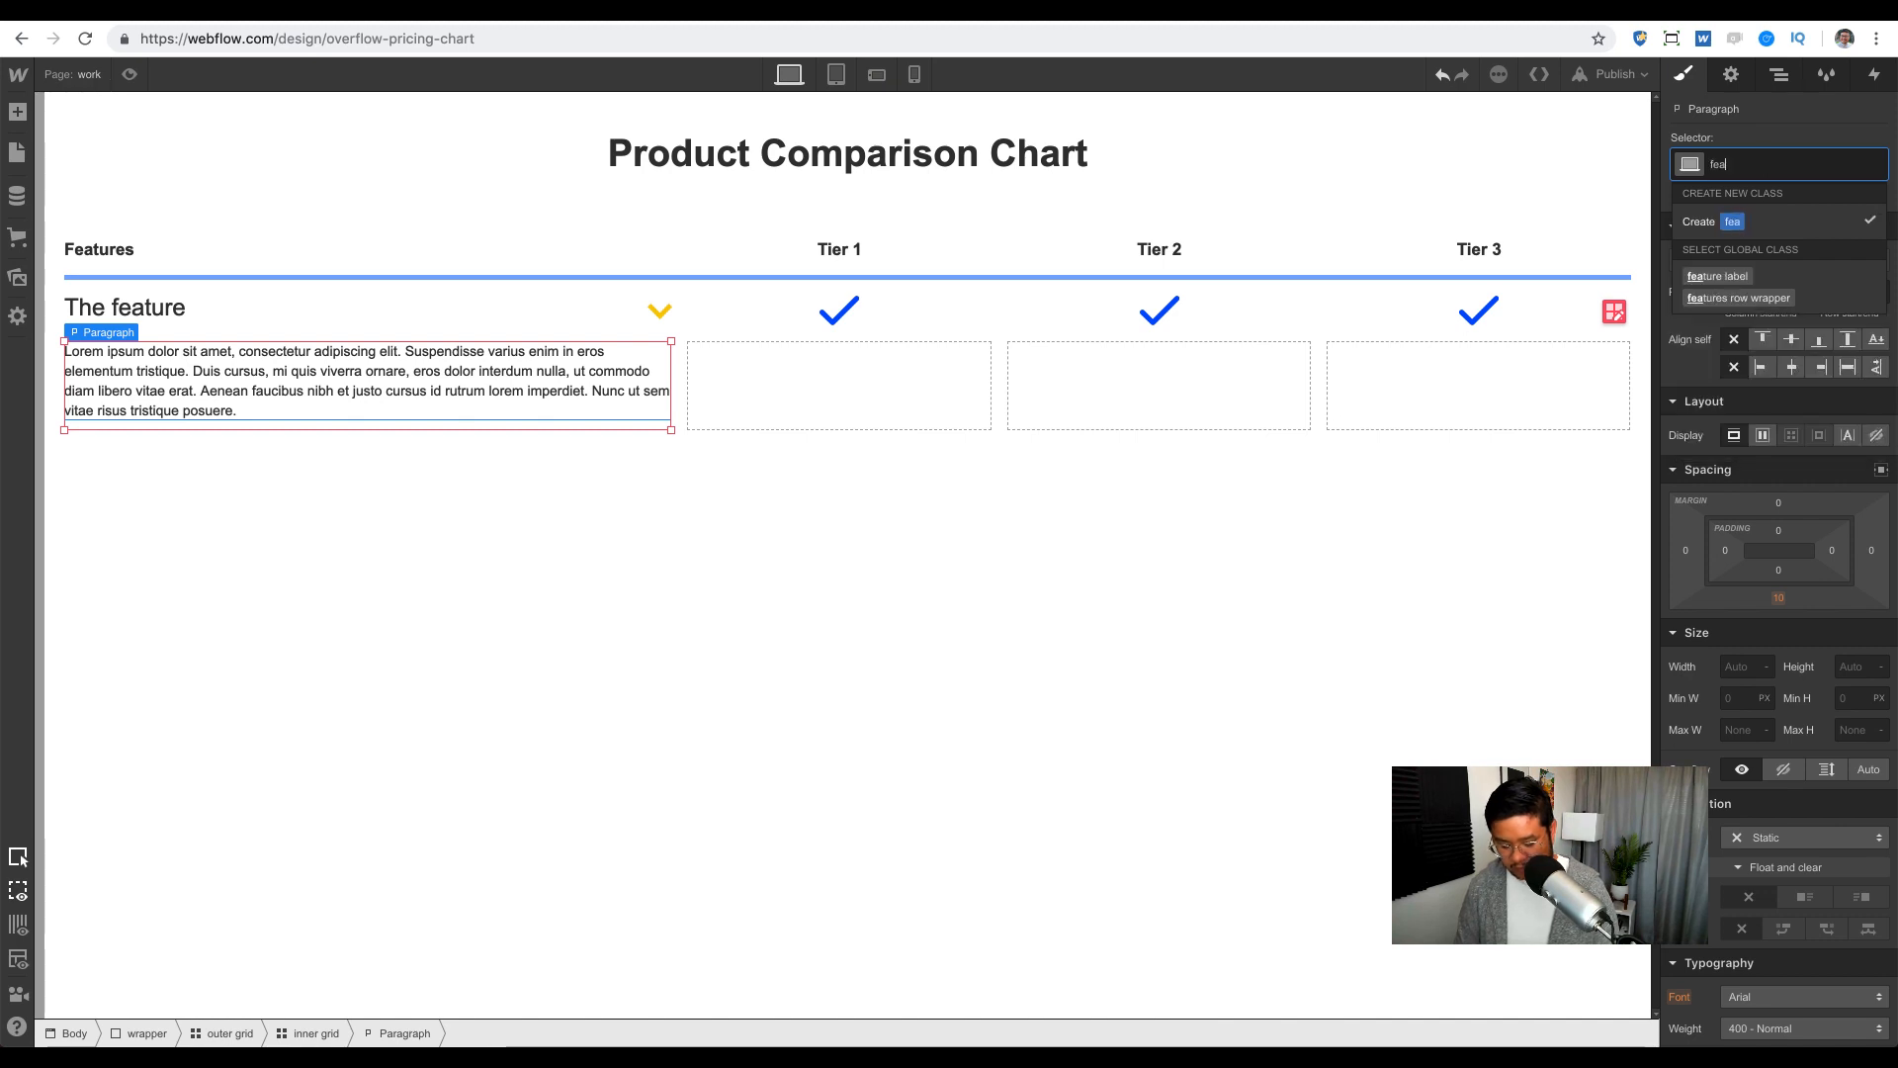
type("ture detail")
key("Return")
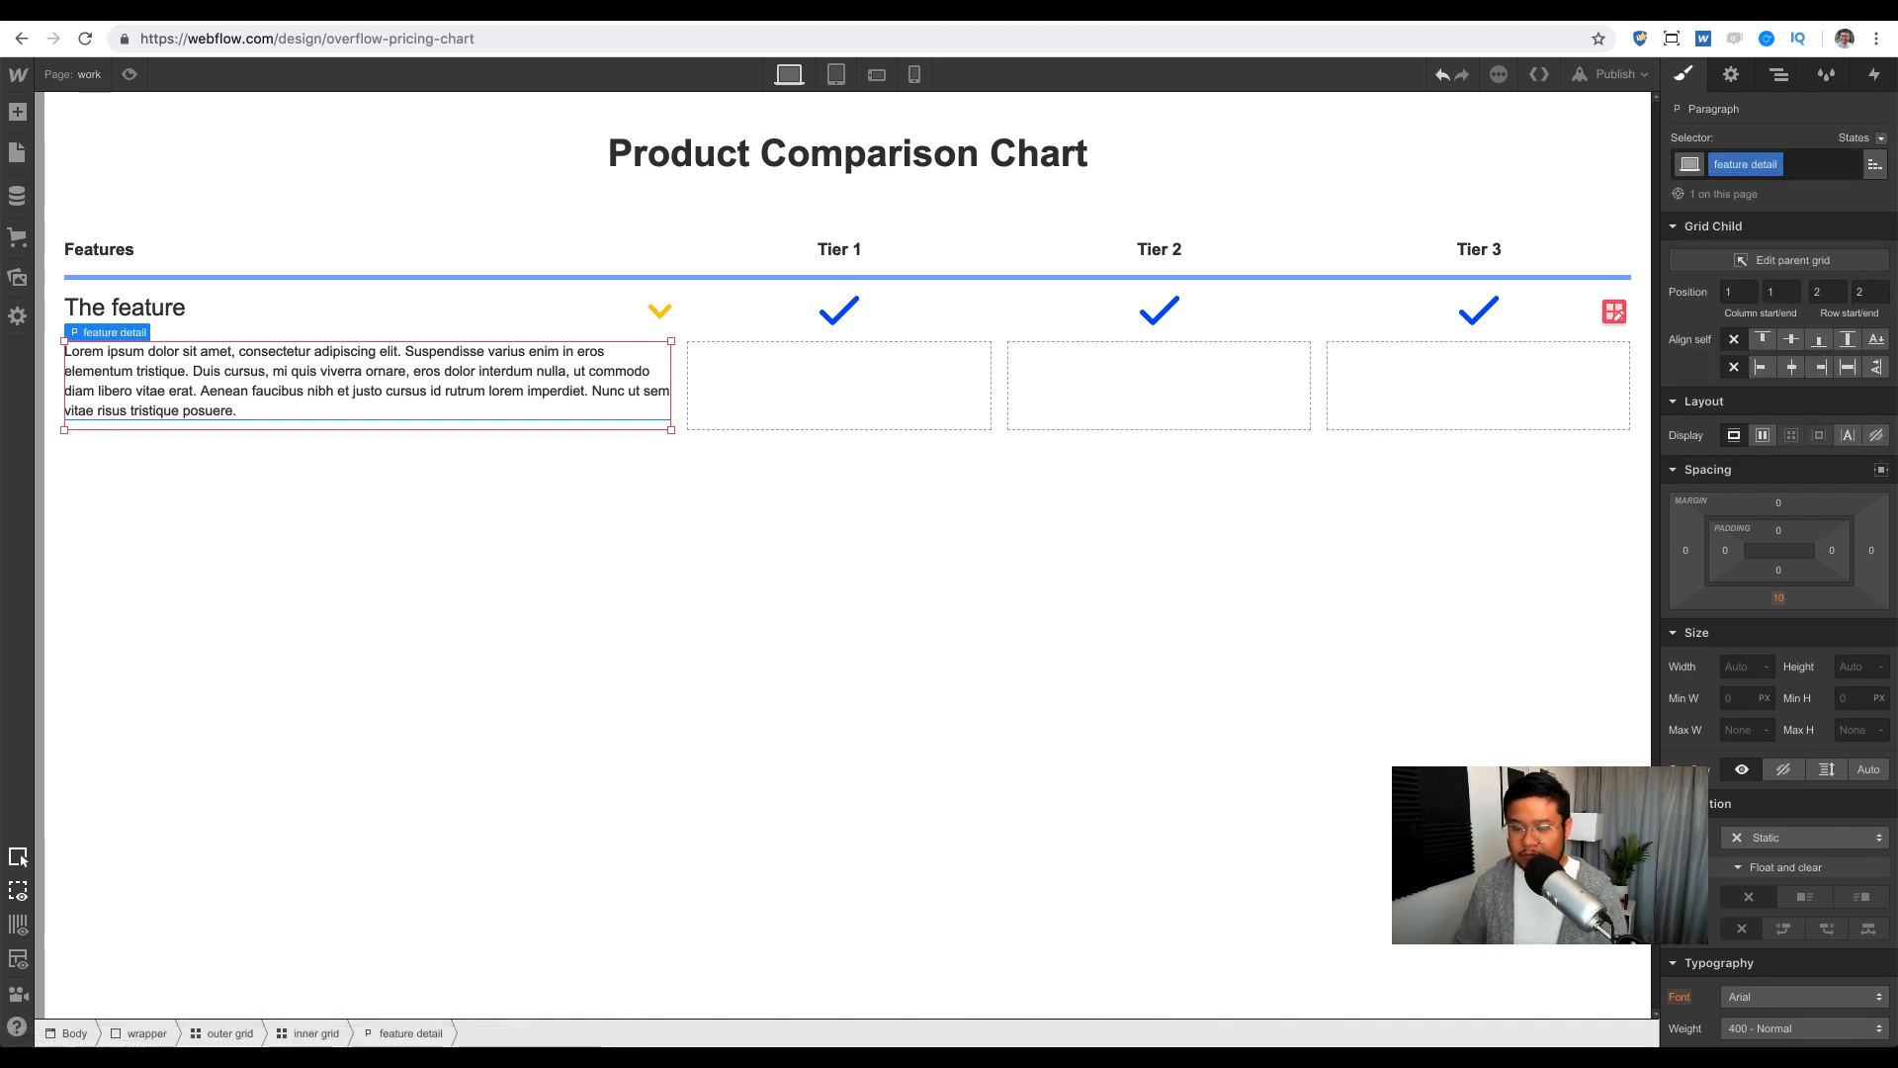
Step: Select the link block wrapping the yellow arrow and open its Interactions panel
left_click(663, 317)
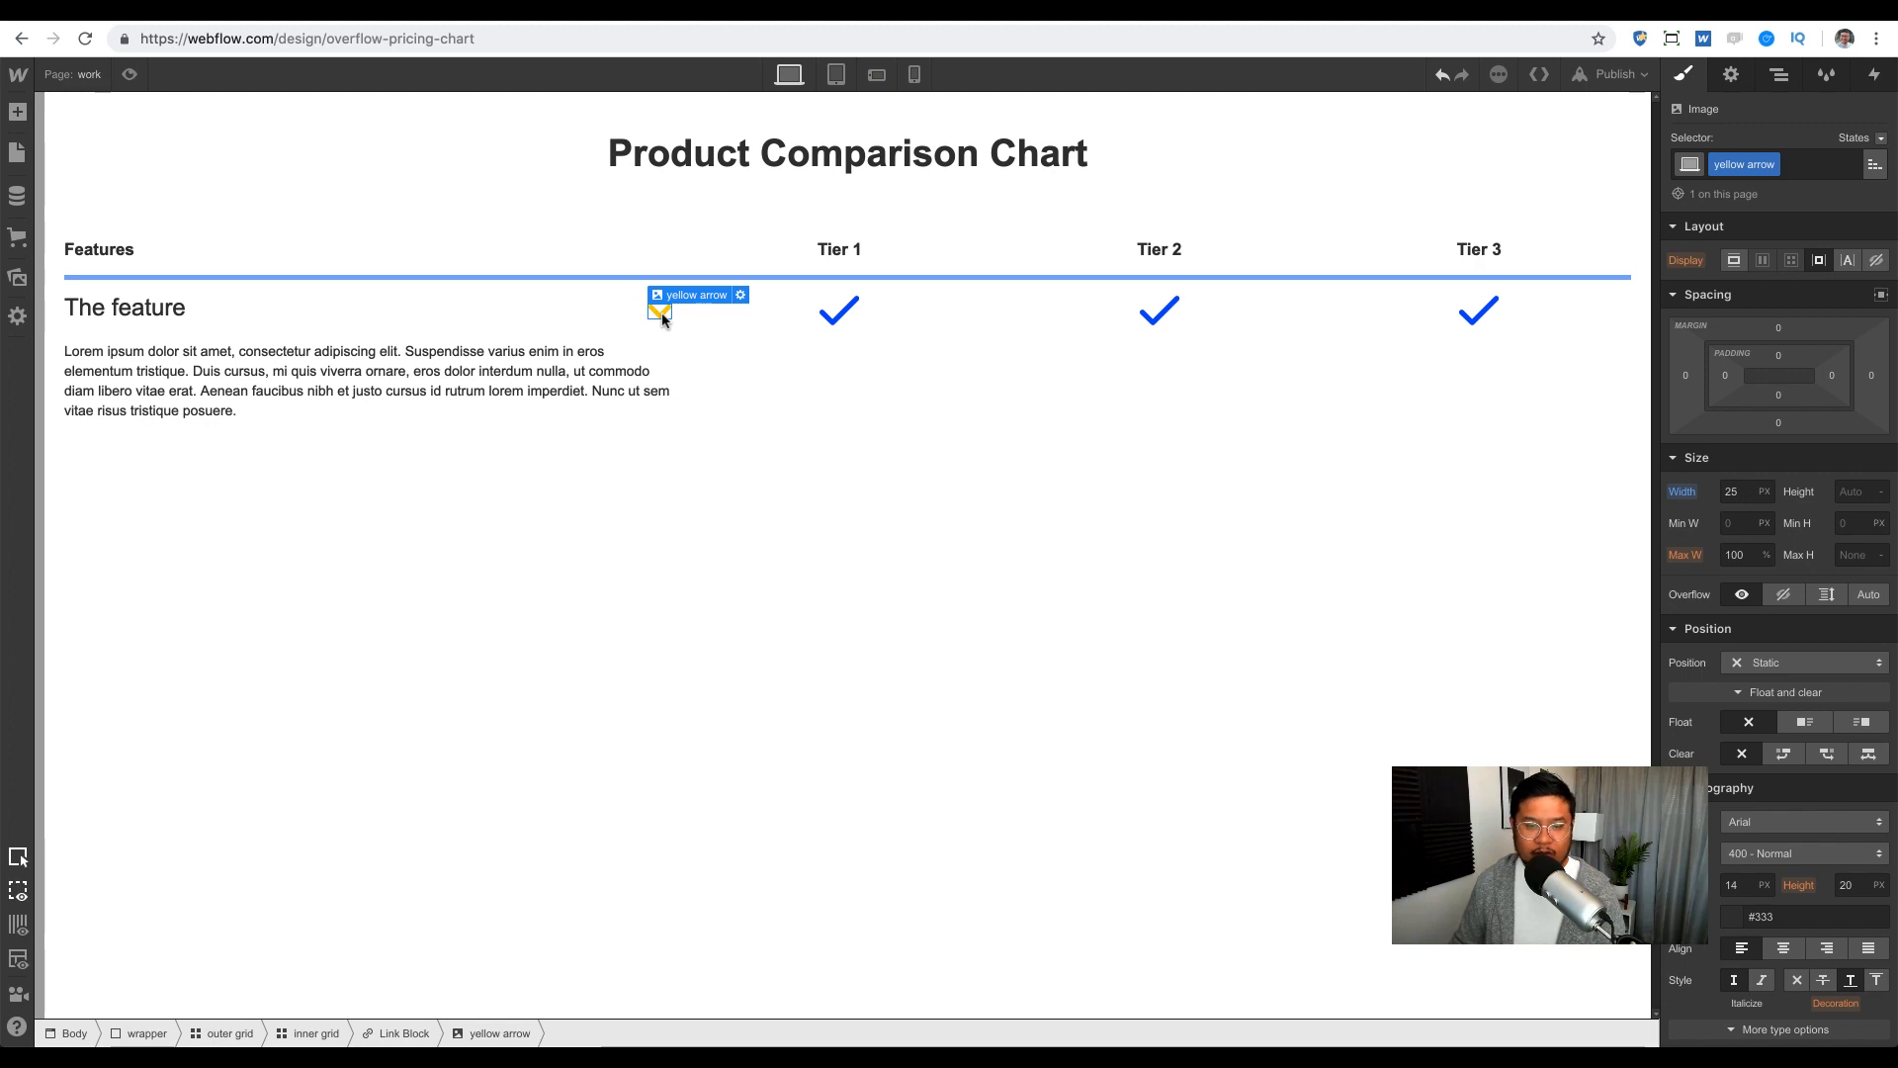
left_click(662, 316)
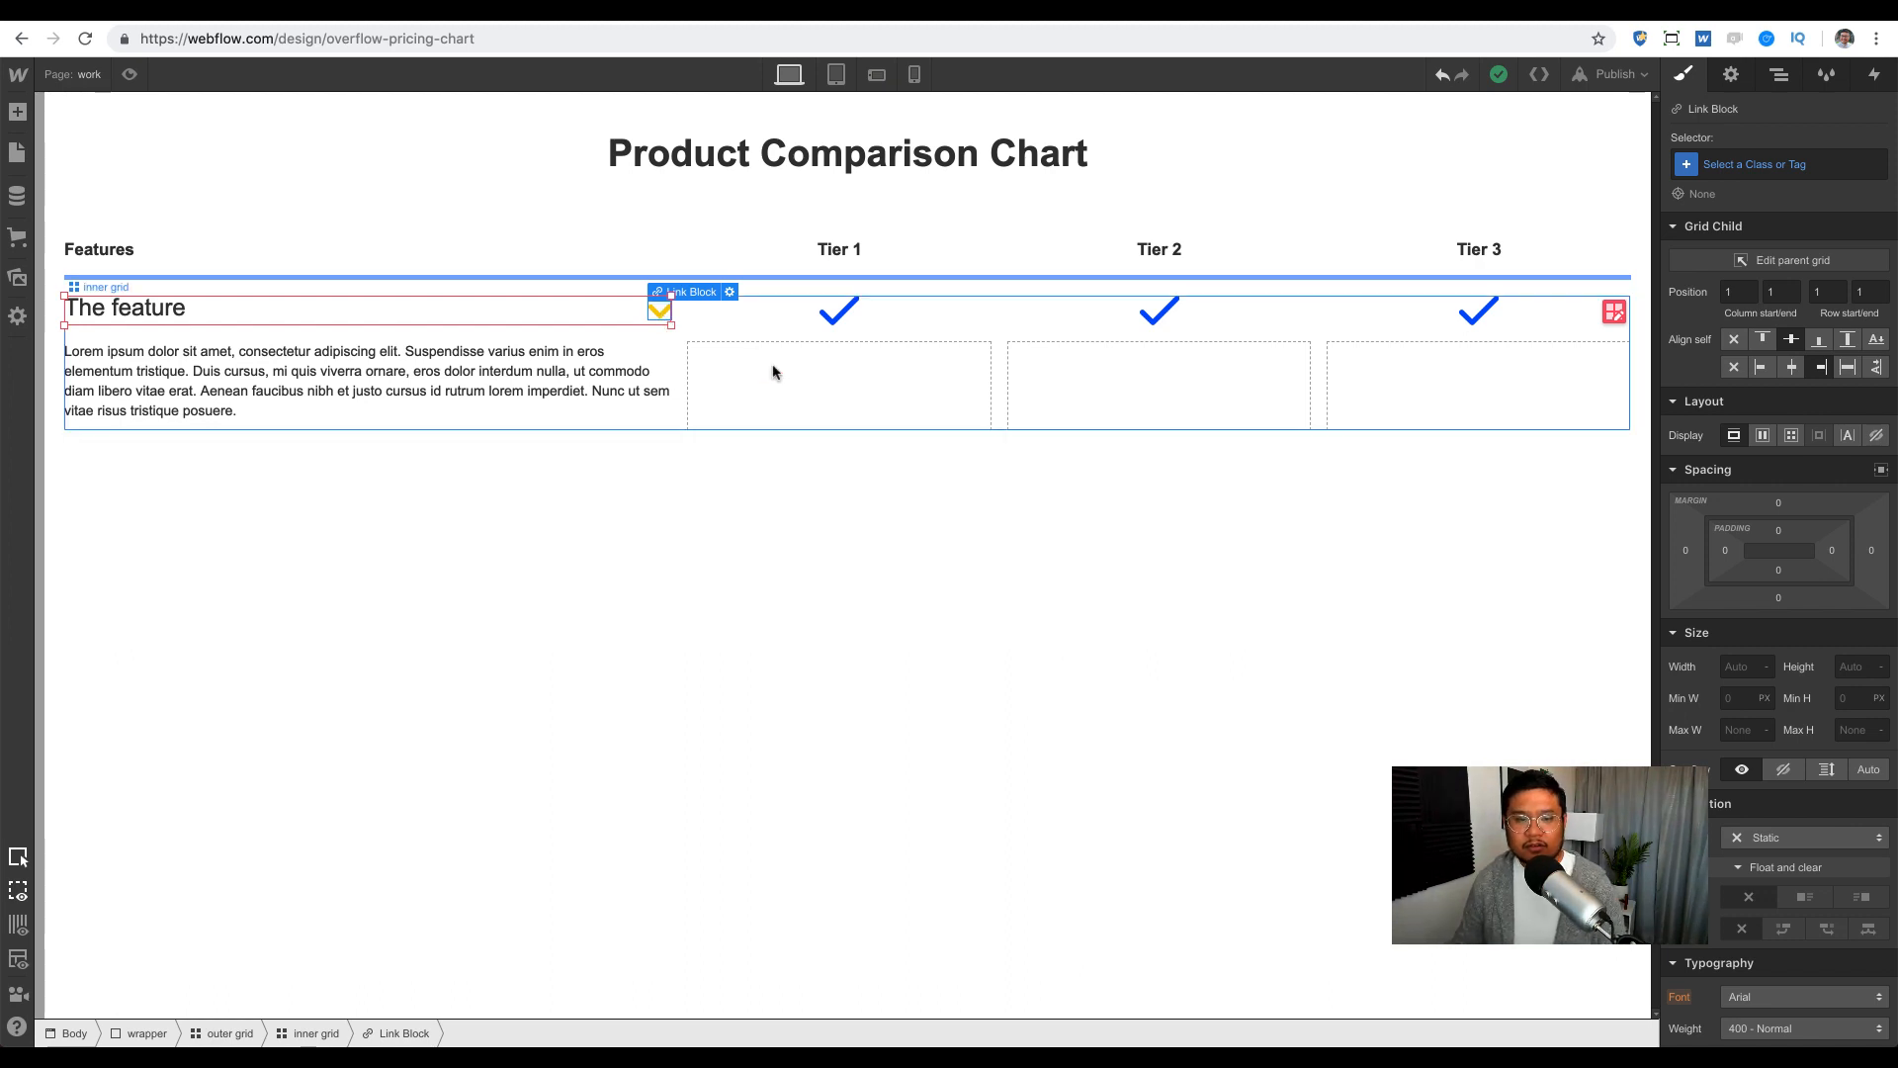
left_click(1874, 74)
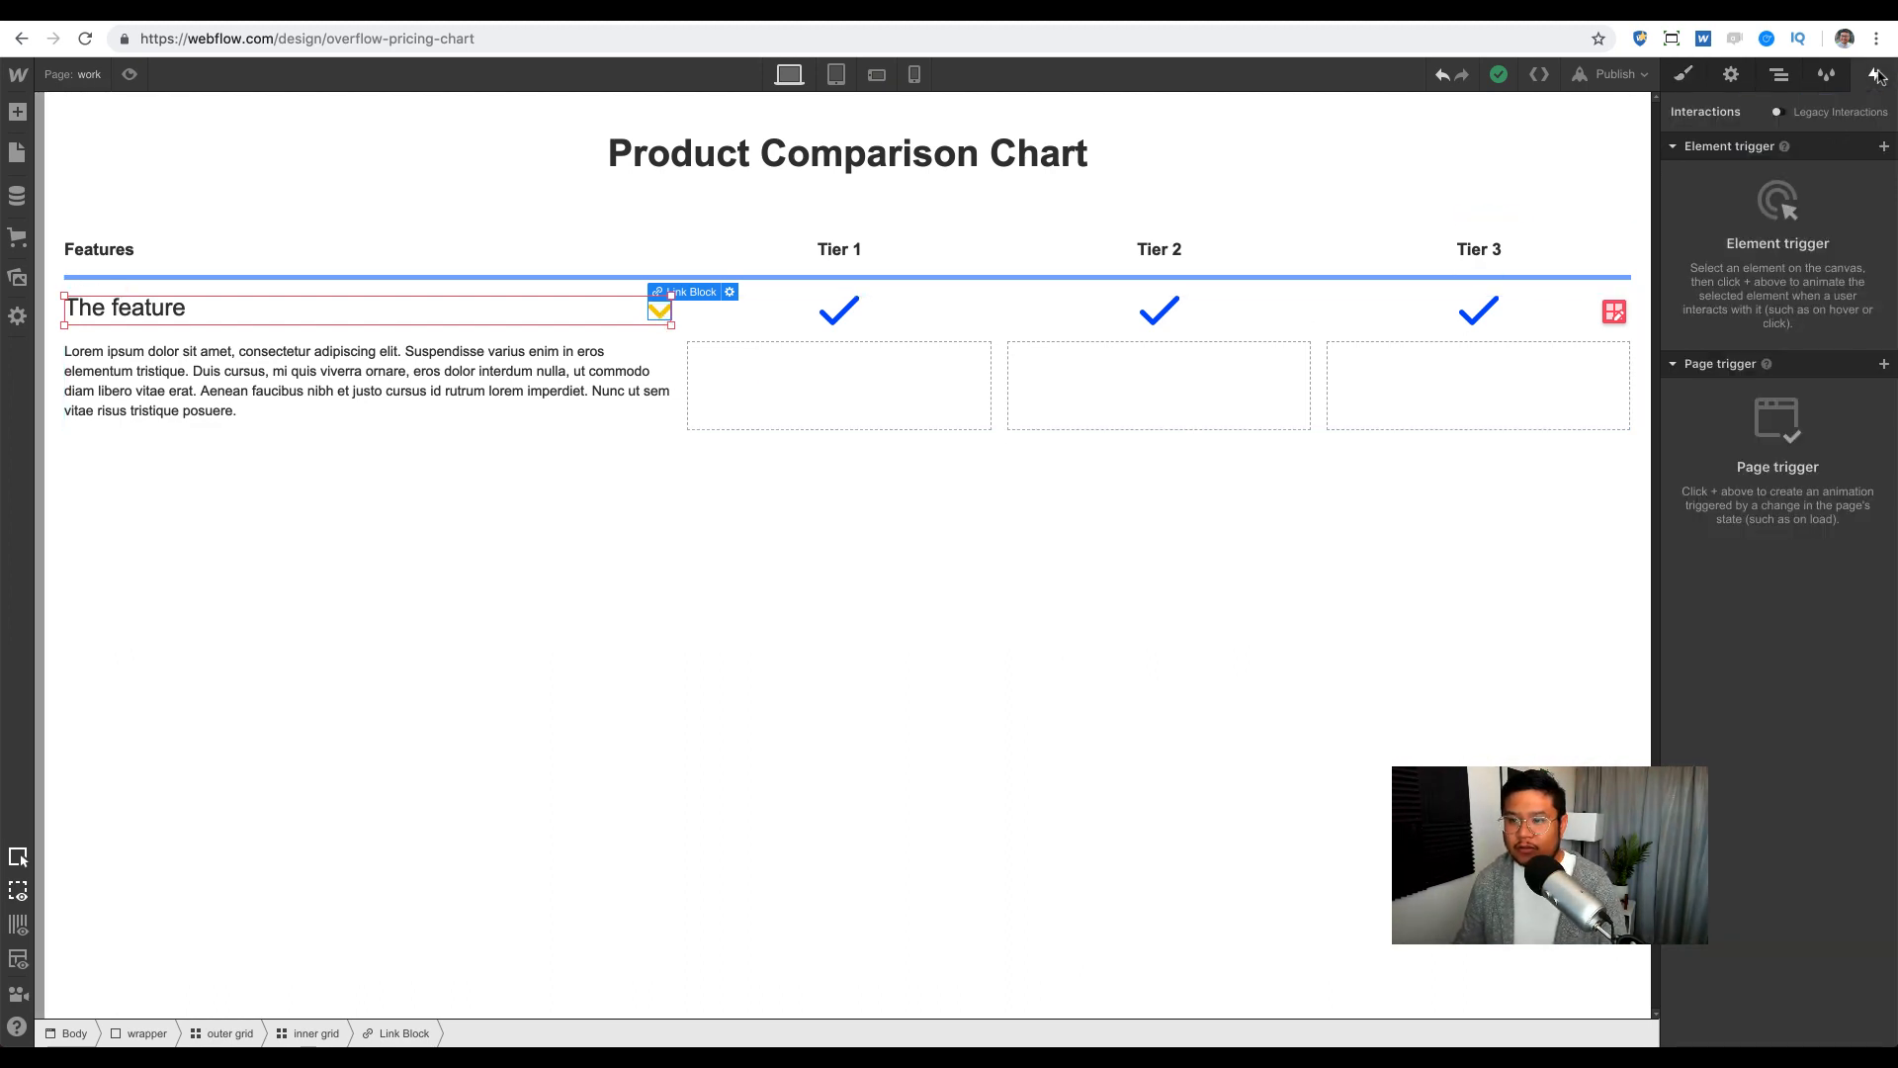
Step: Add a Mouse Click (Tap) trigger whose first click starts an animation
left_click(1883, 147)
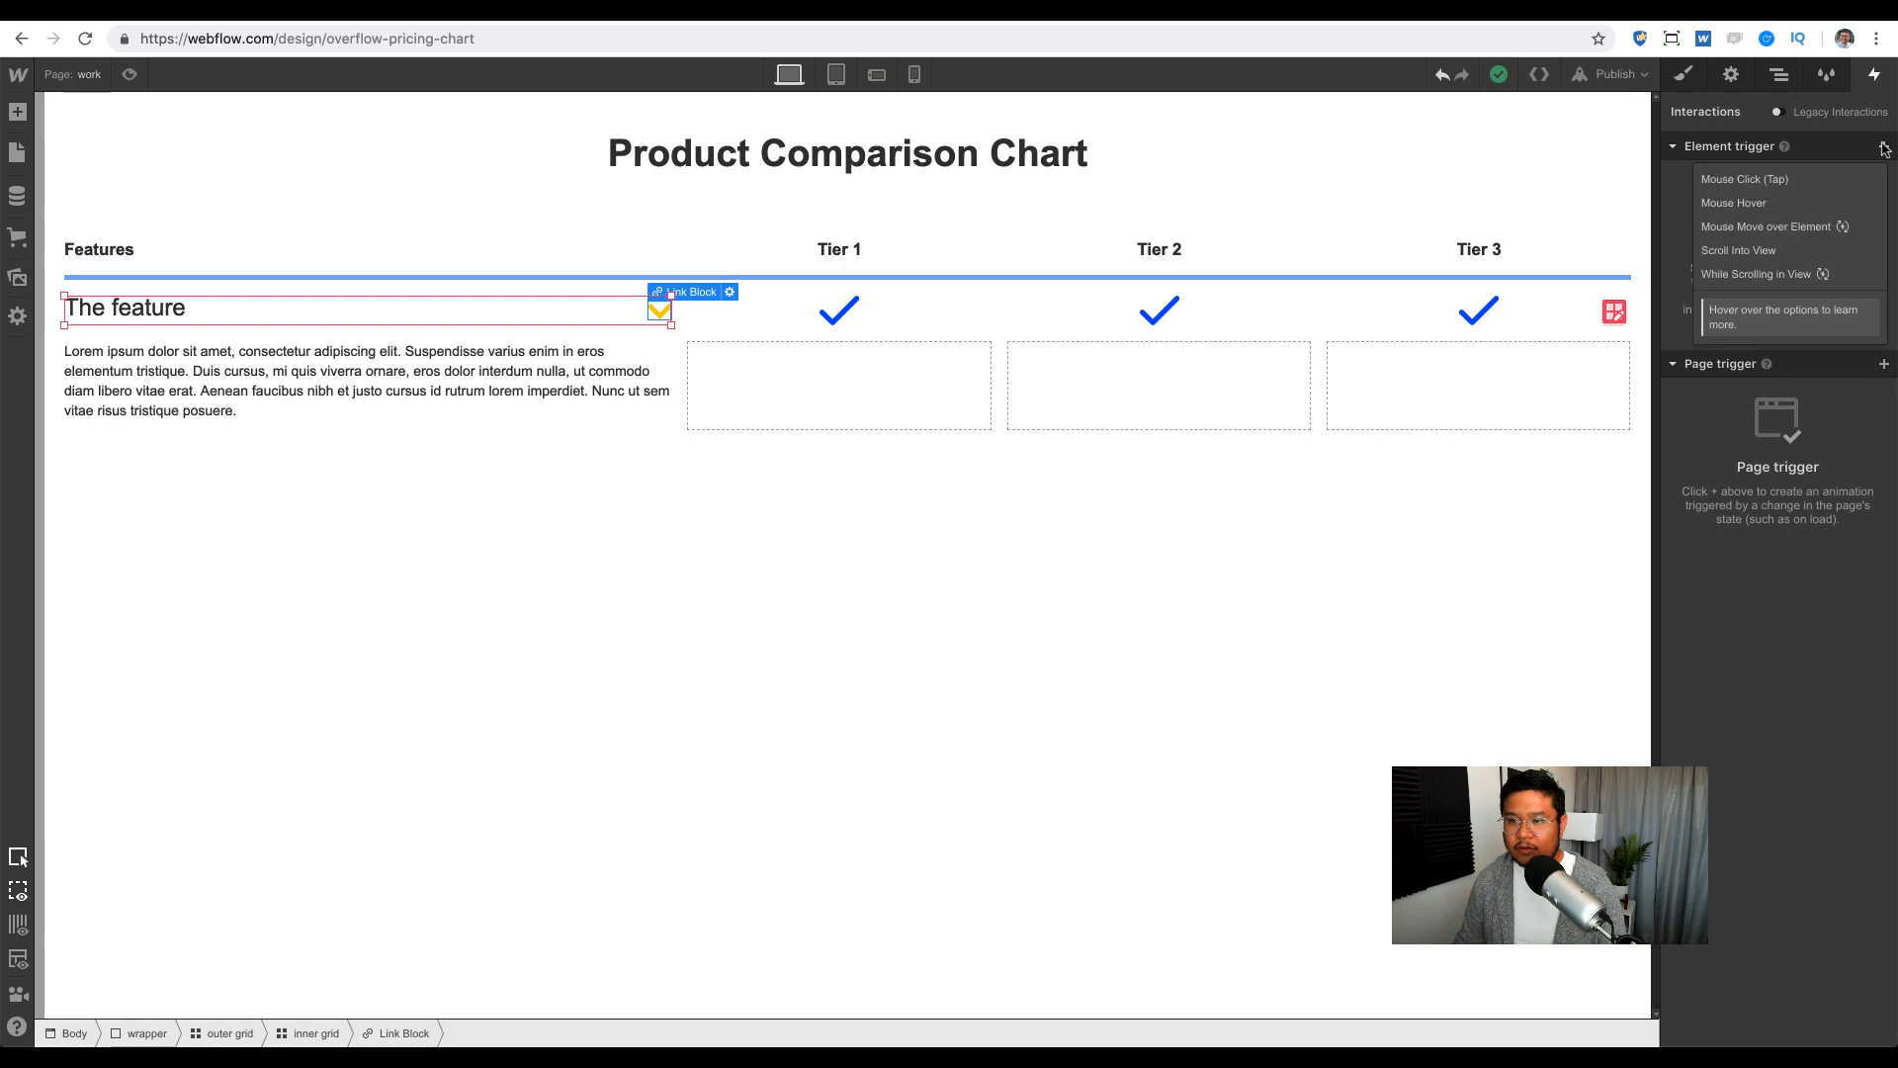
left_click(1805, 186)
left_click(1802, 248)
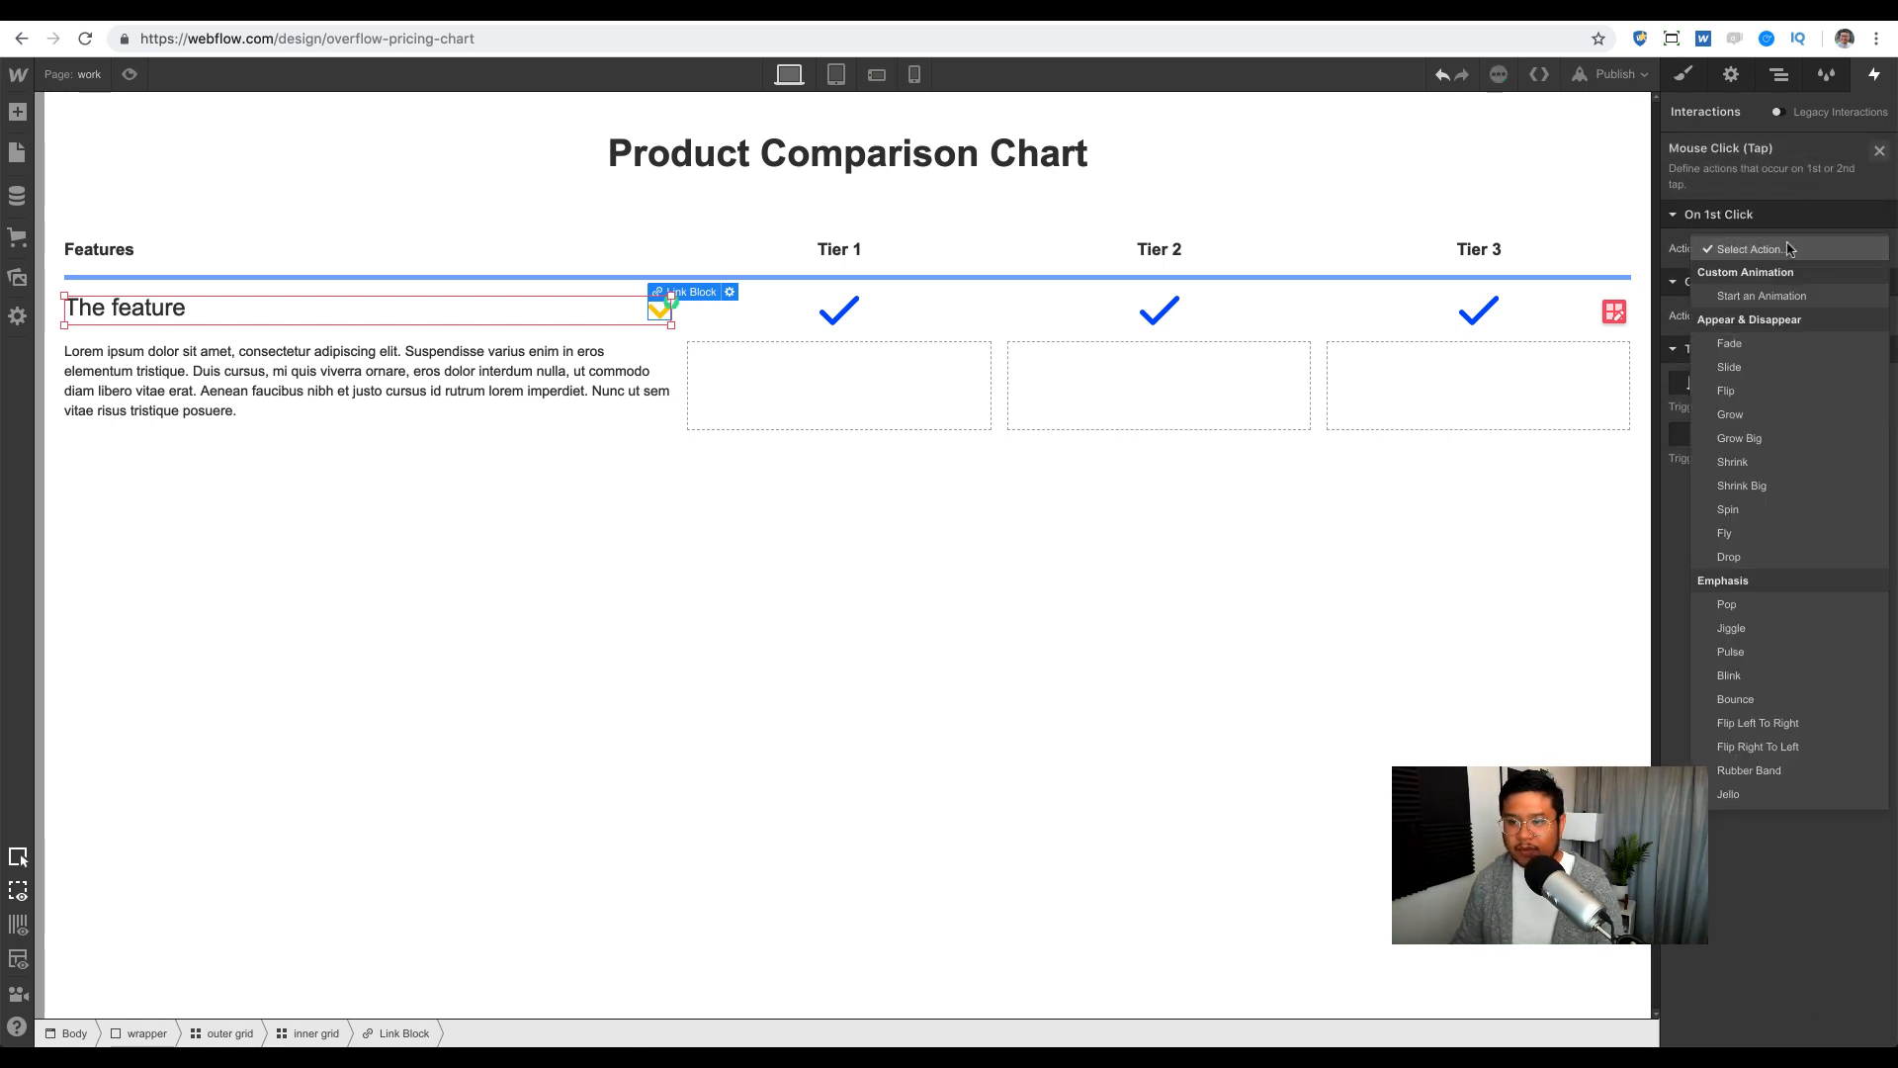
left_click(1775, 295)
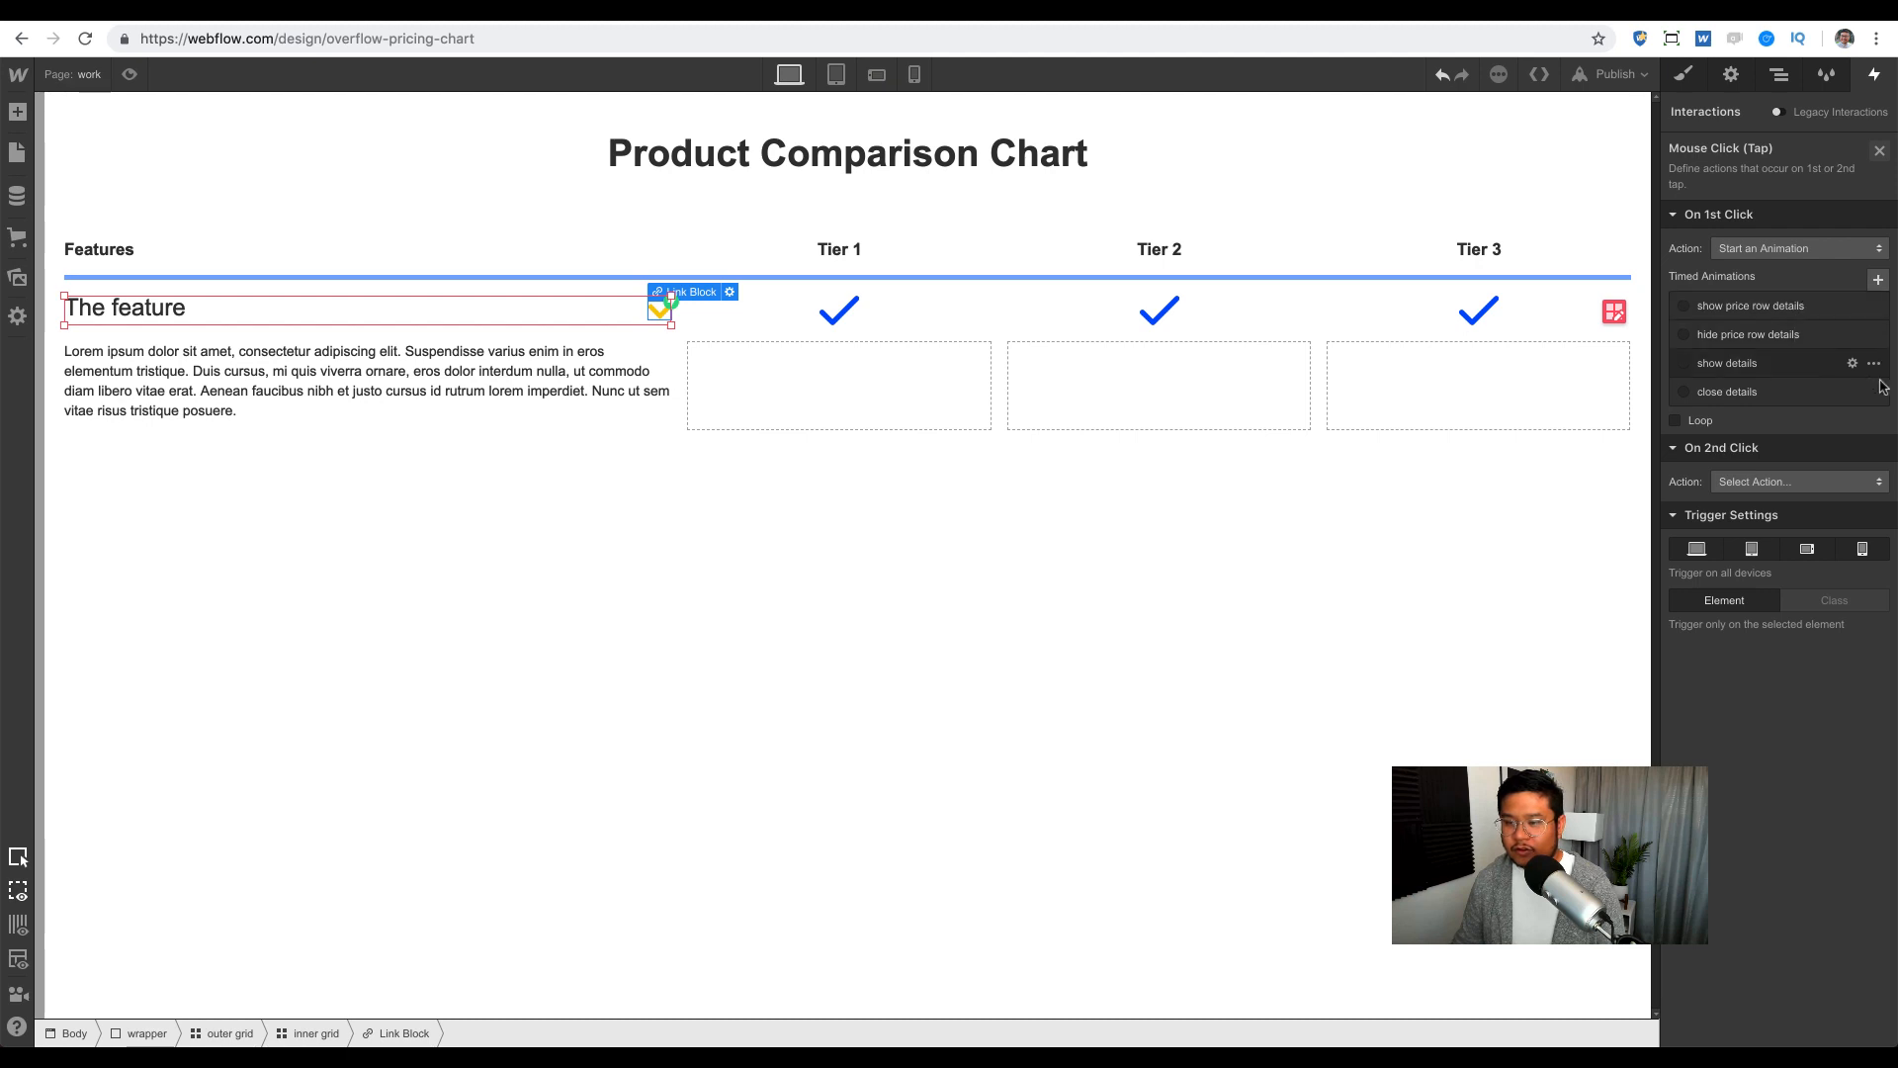
Step: Delete the old show details and close details animations
left_click(1874, 362)
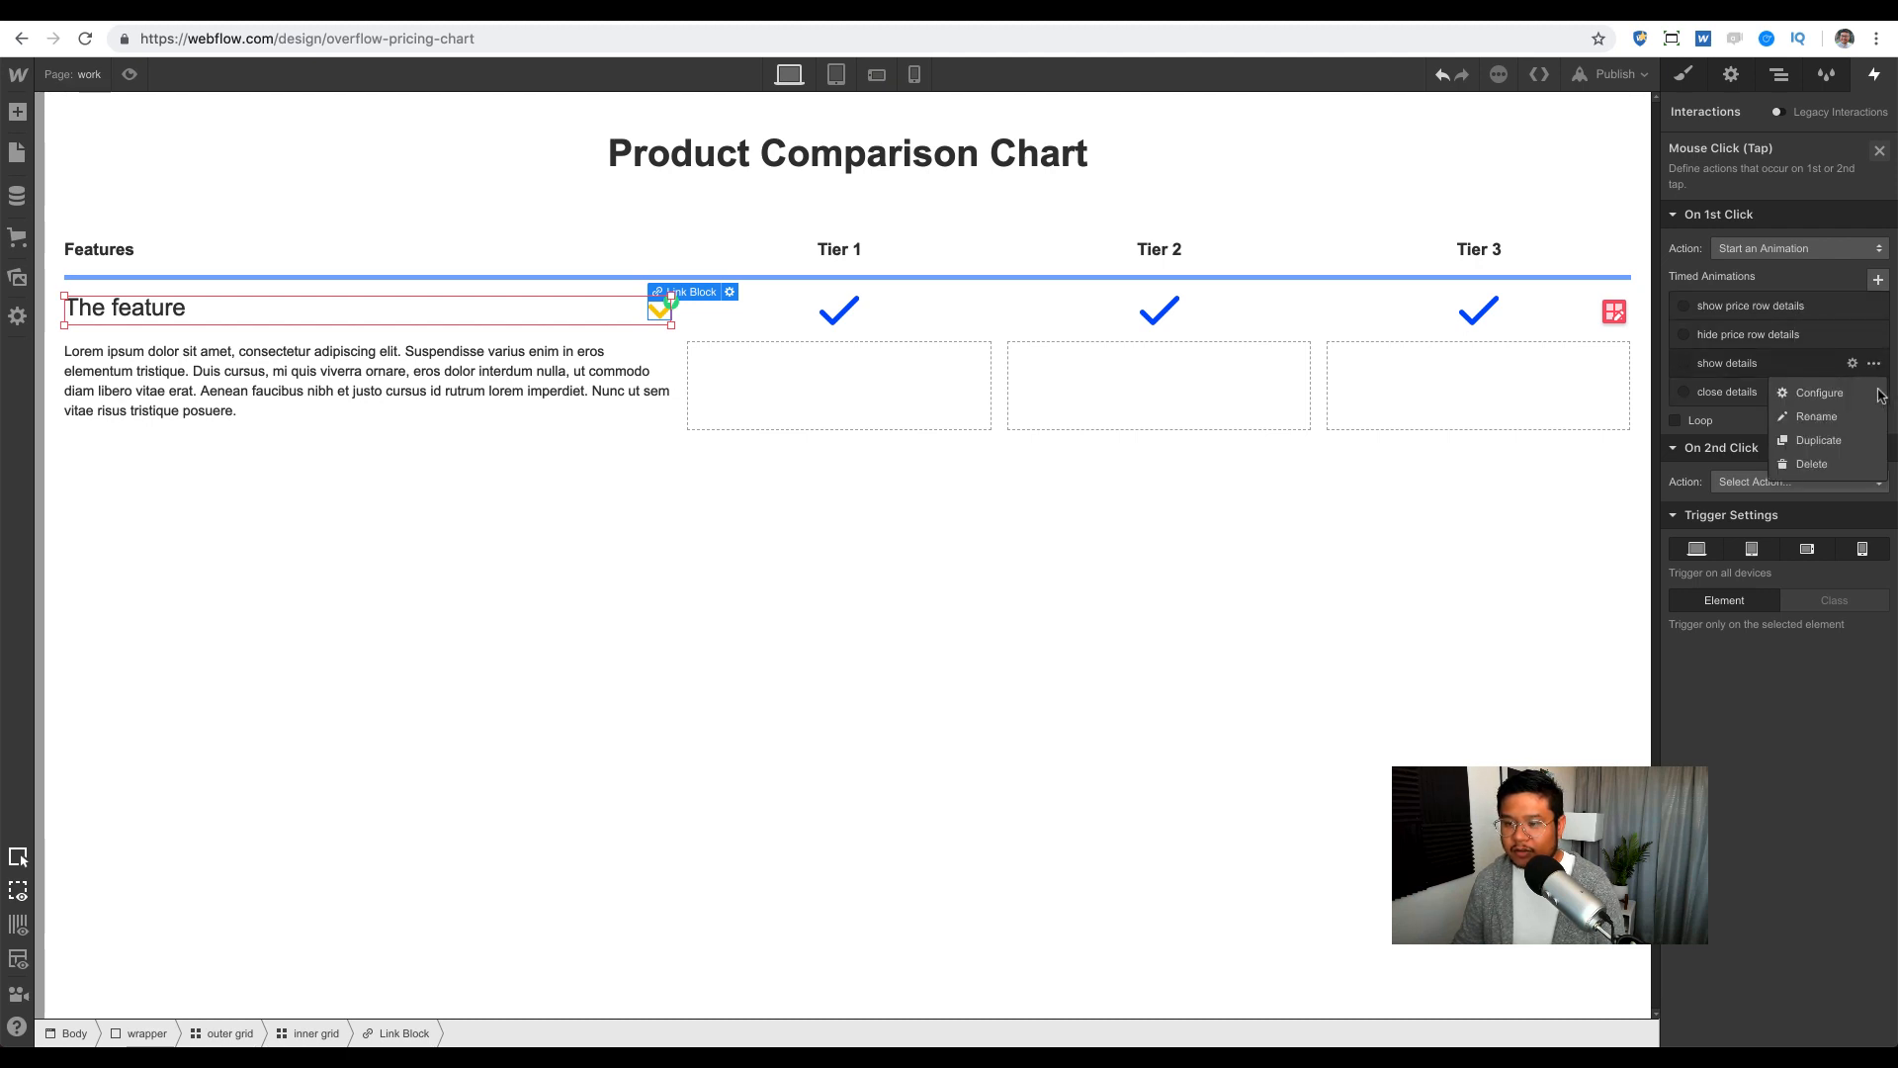
left_click(1857, 475)
left_click(1874, 362)
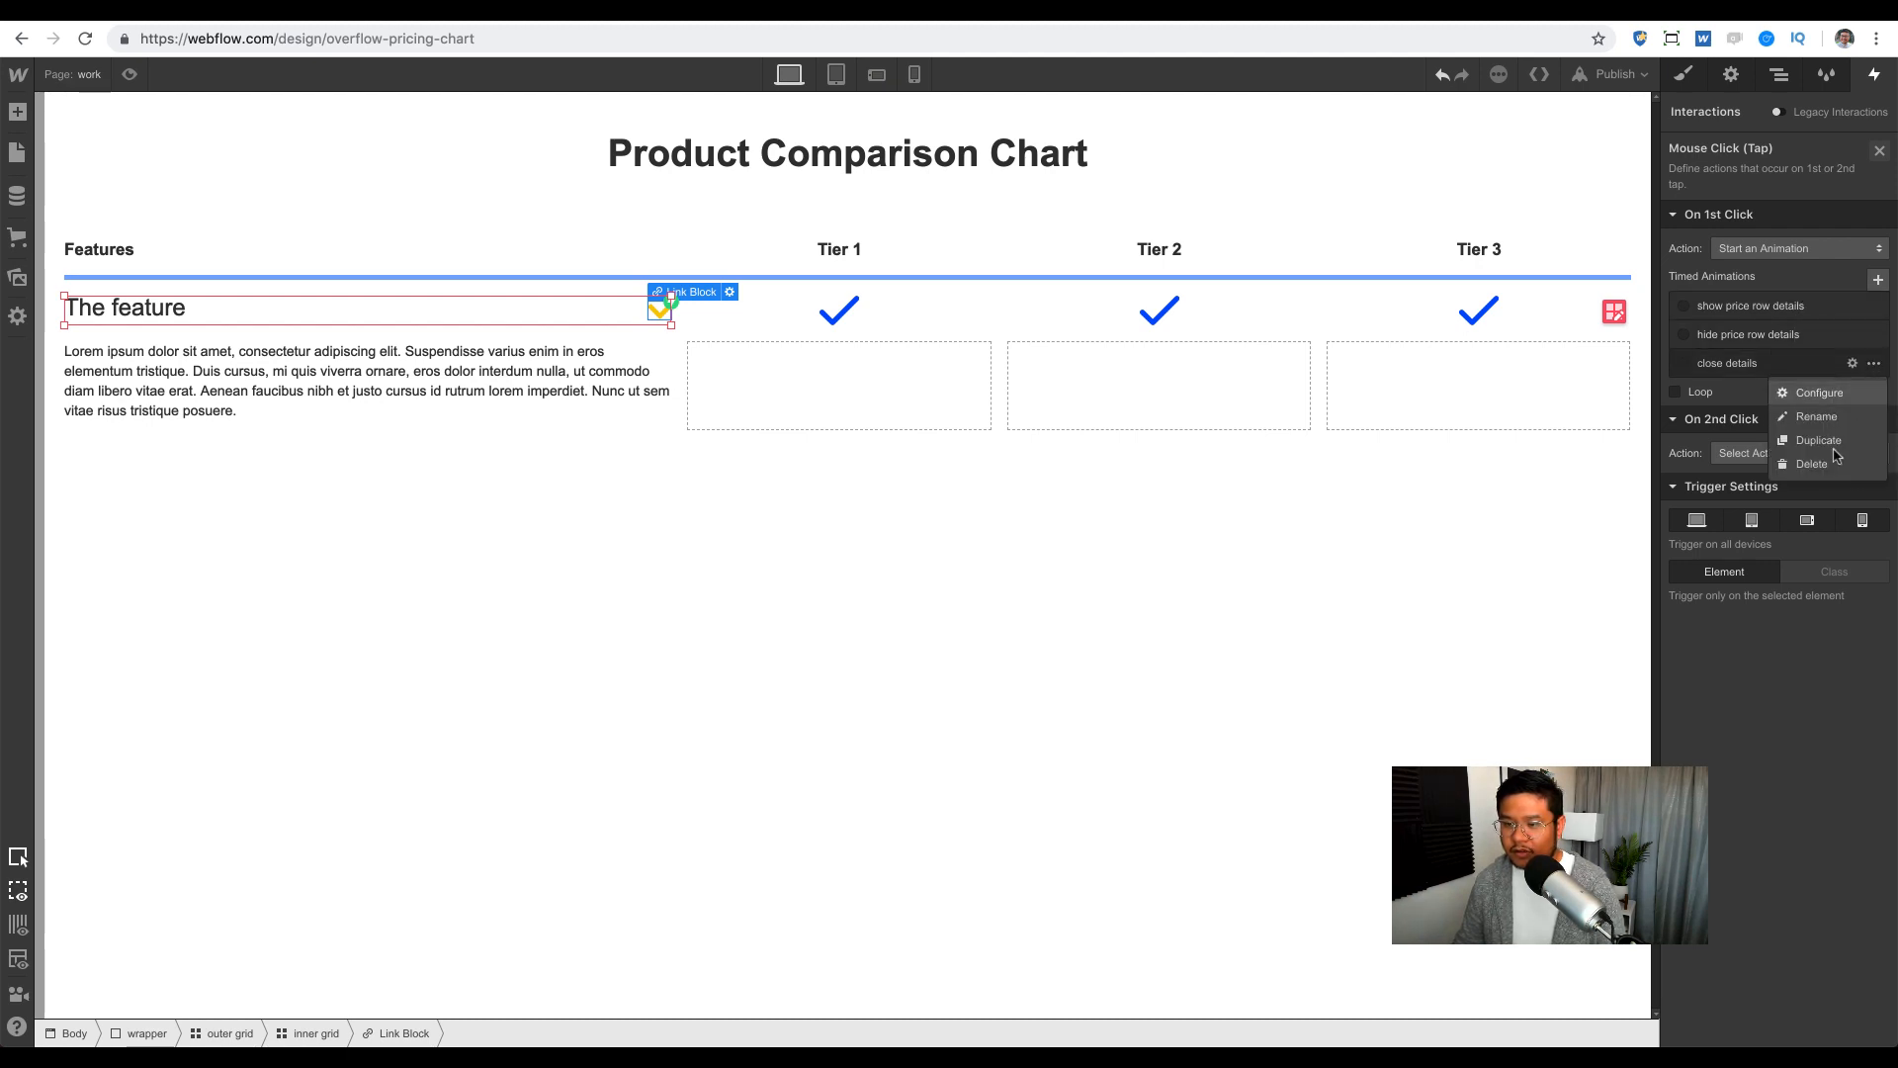
left_click(1841, 470)
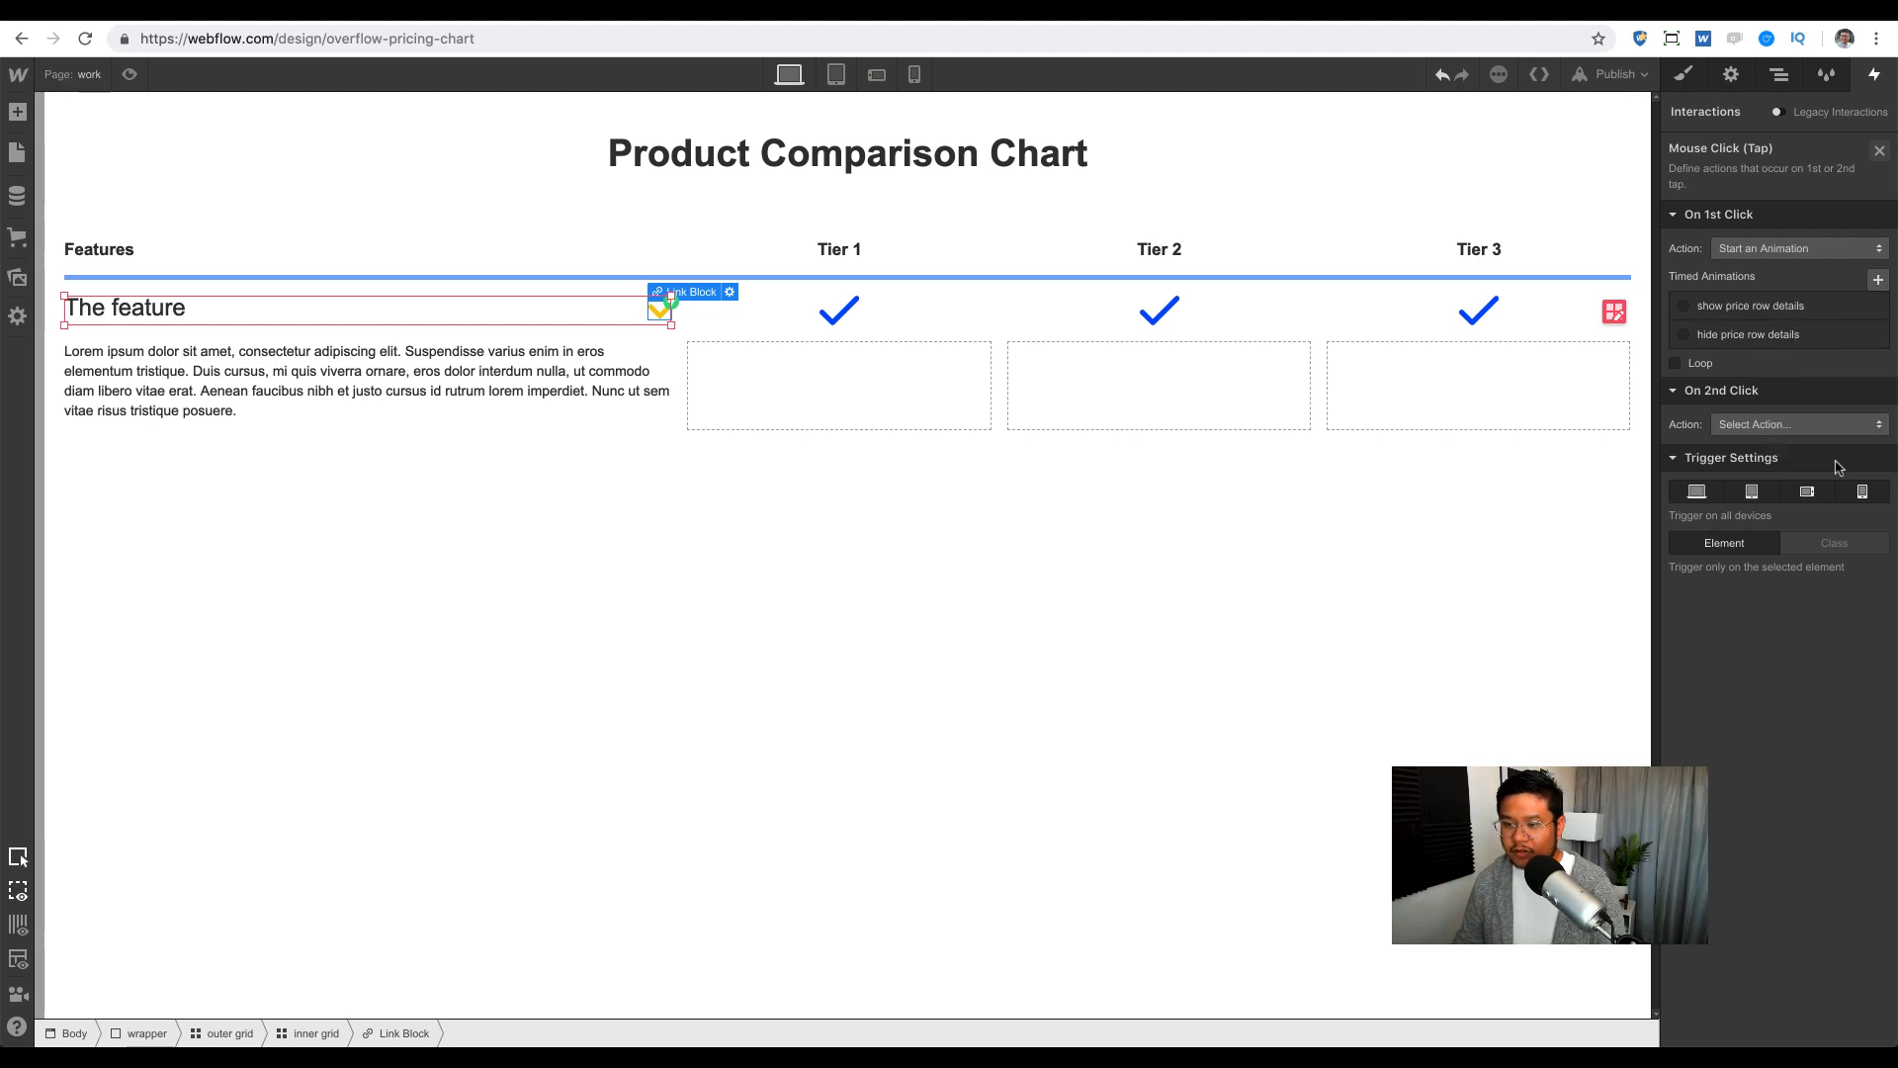
Step: Create a new timed animation named 'show details' for the first click
left_click(1878, 280)
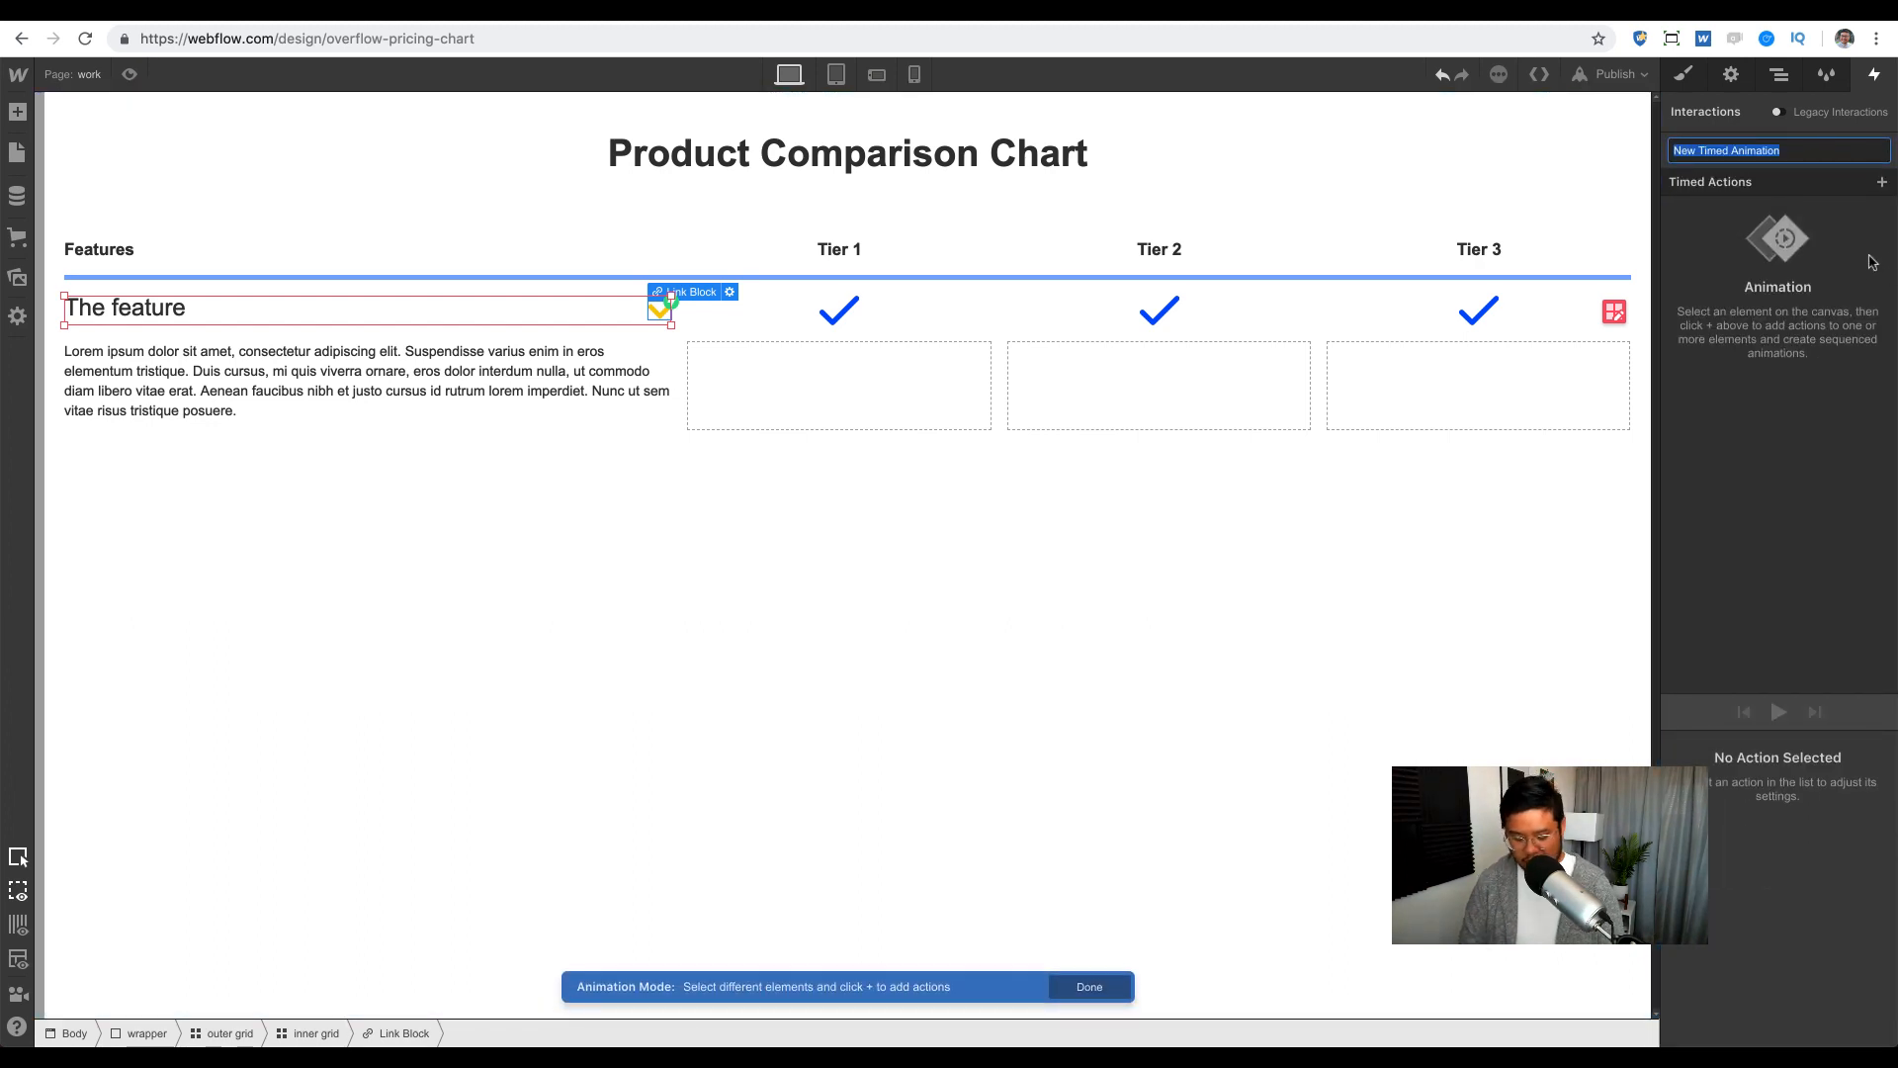
type("show details")
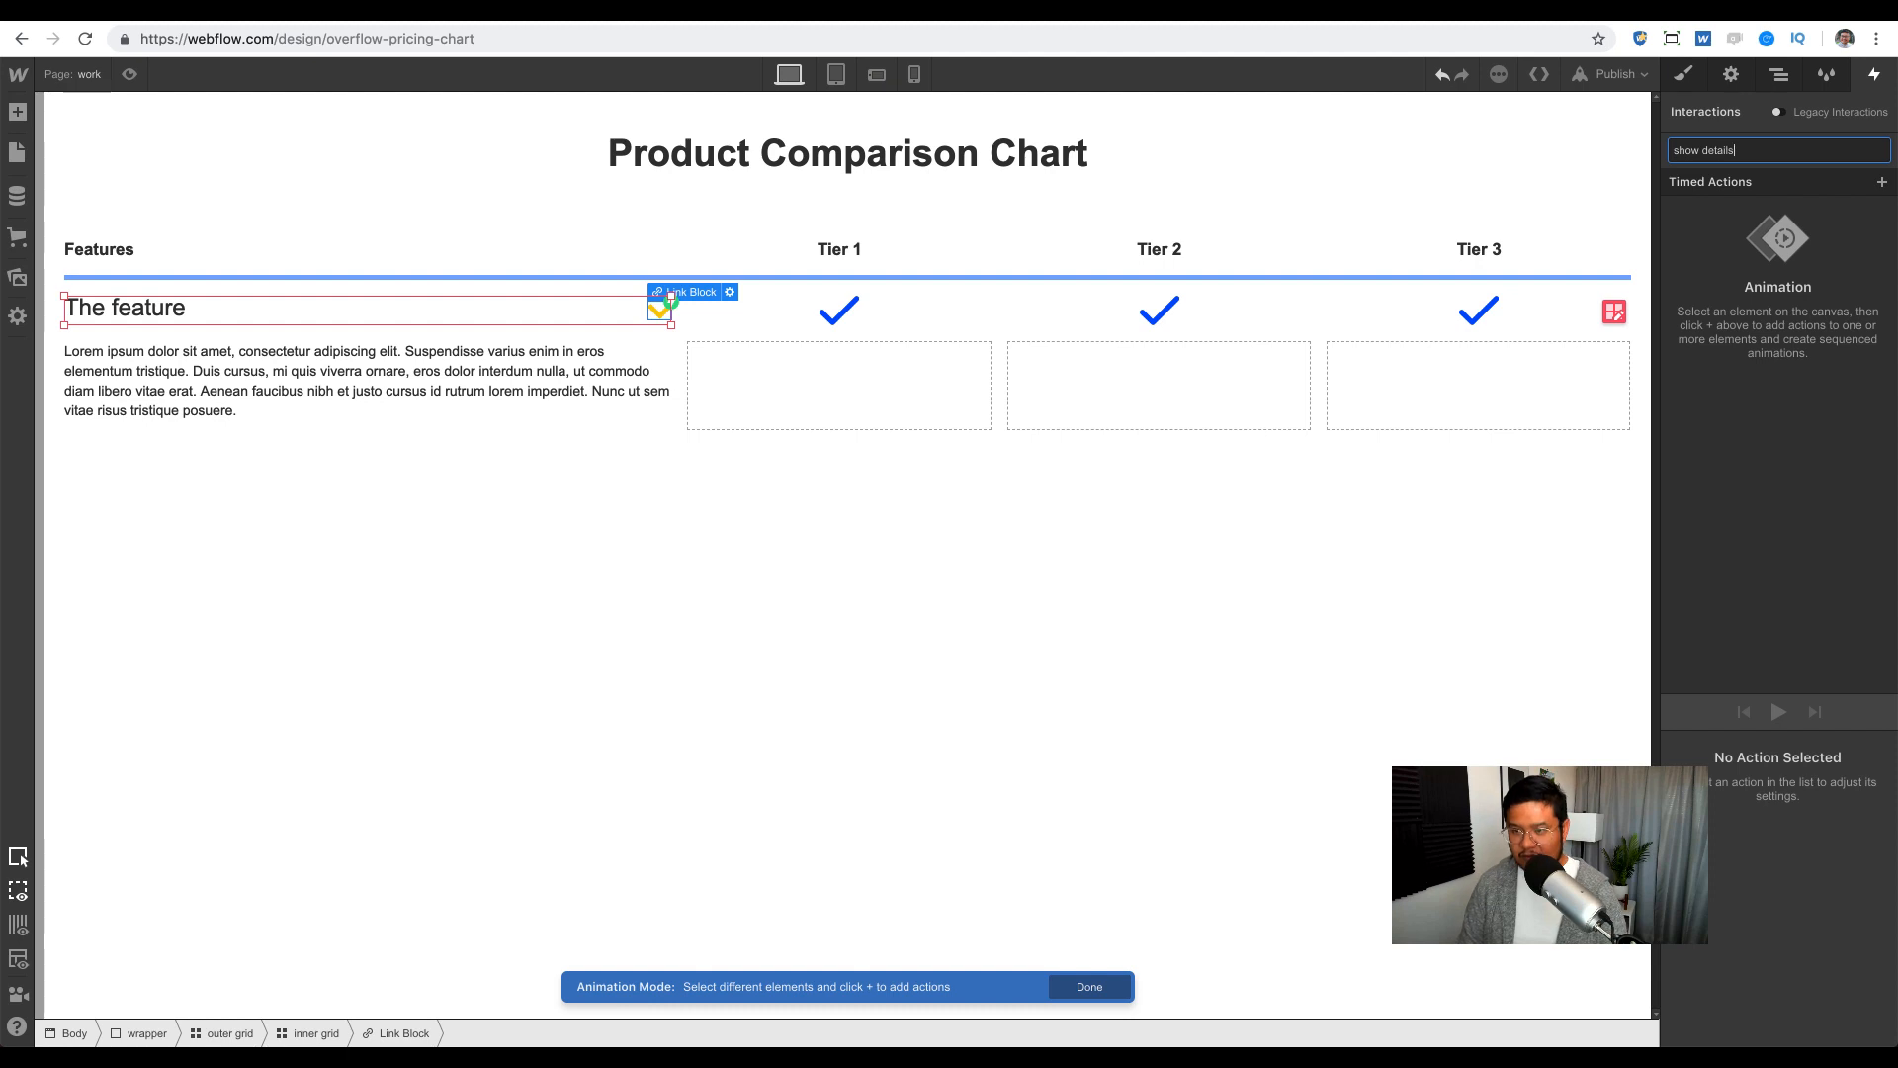
key("Return")
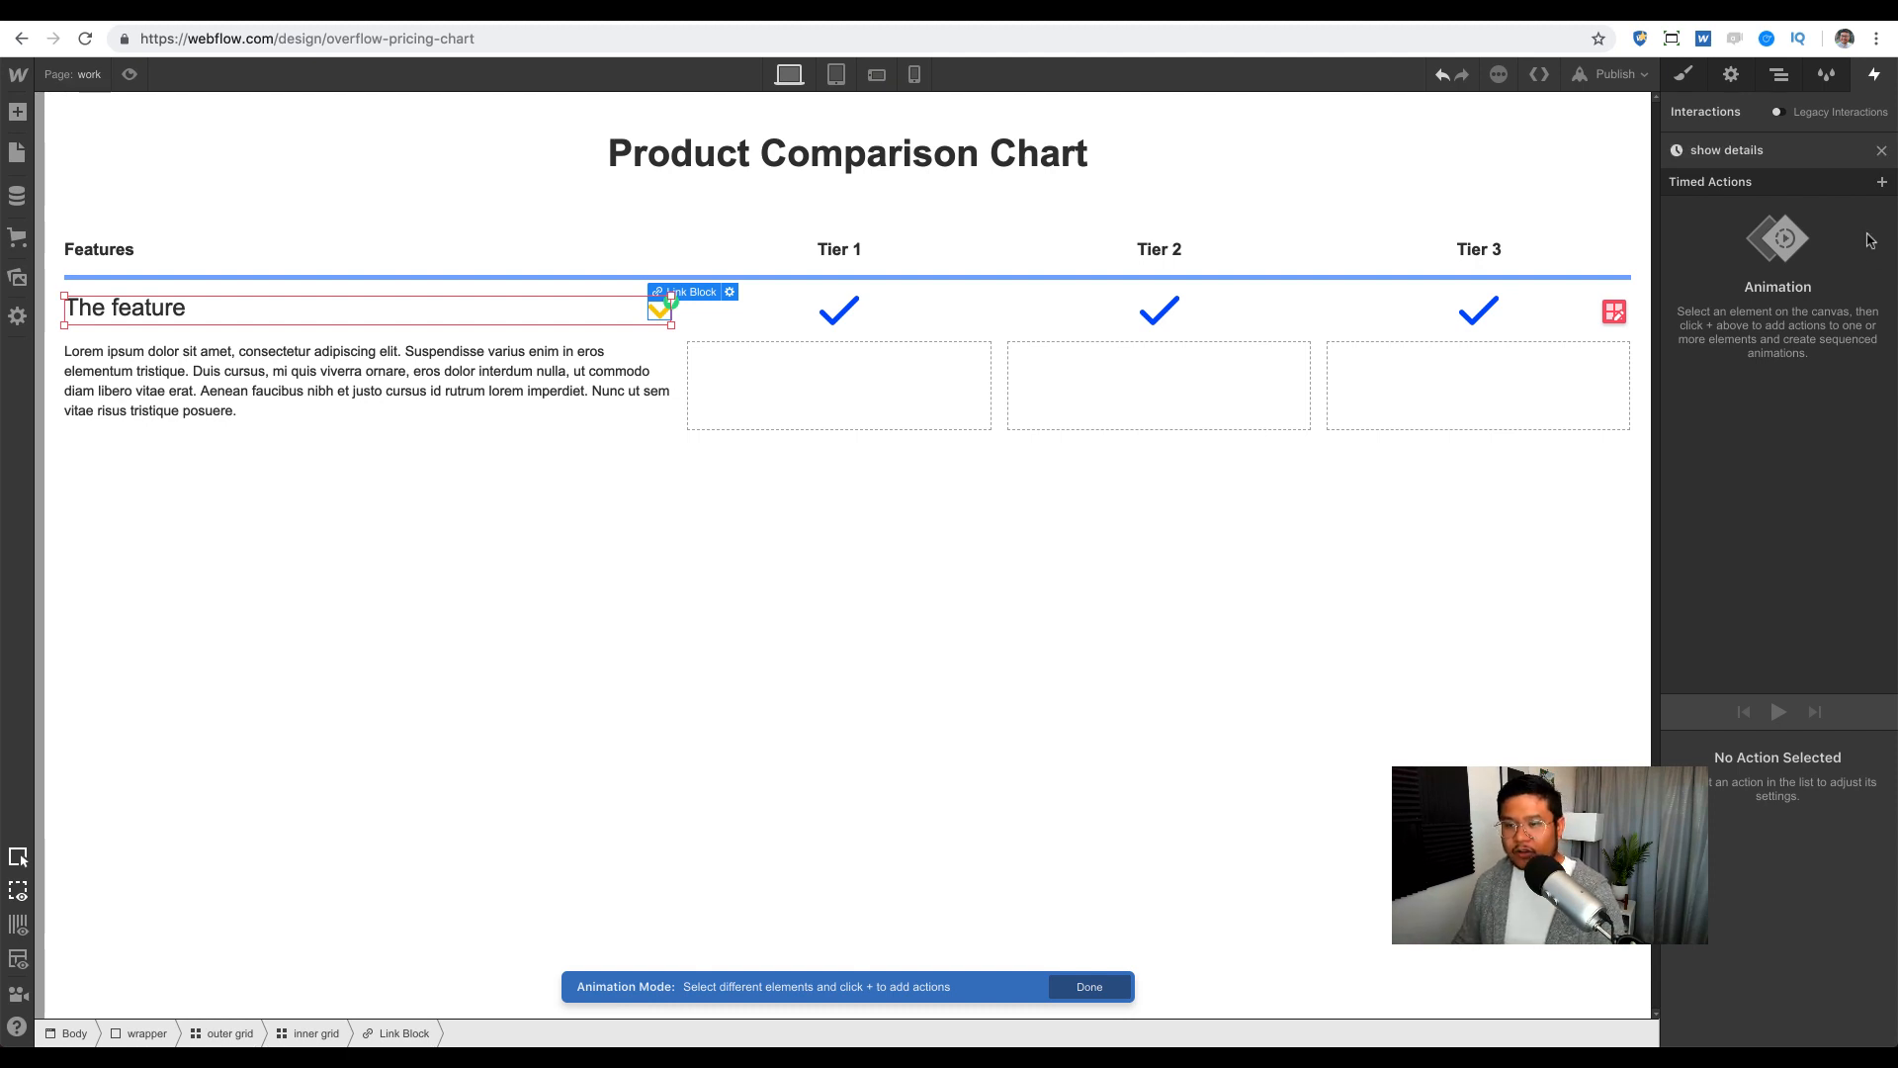
left_click(1882, 182)
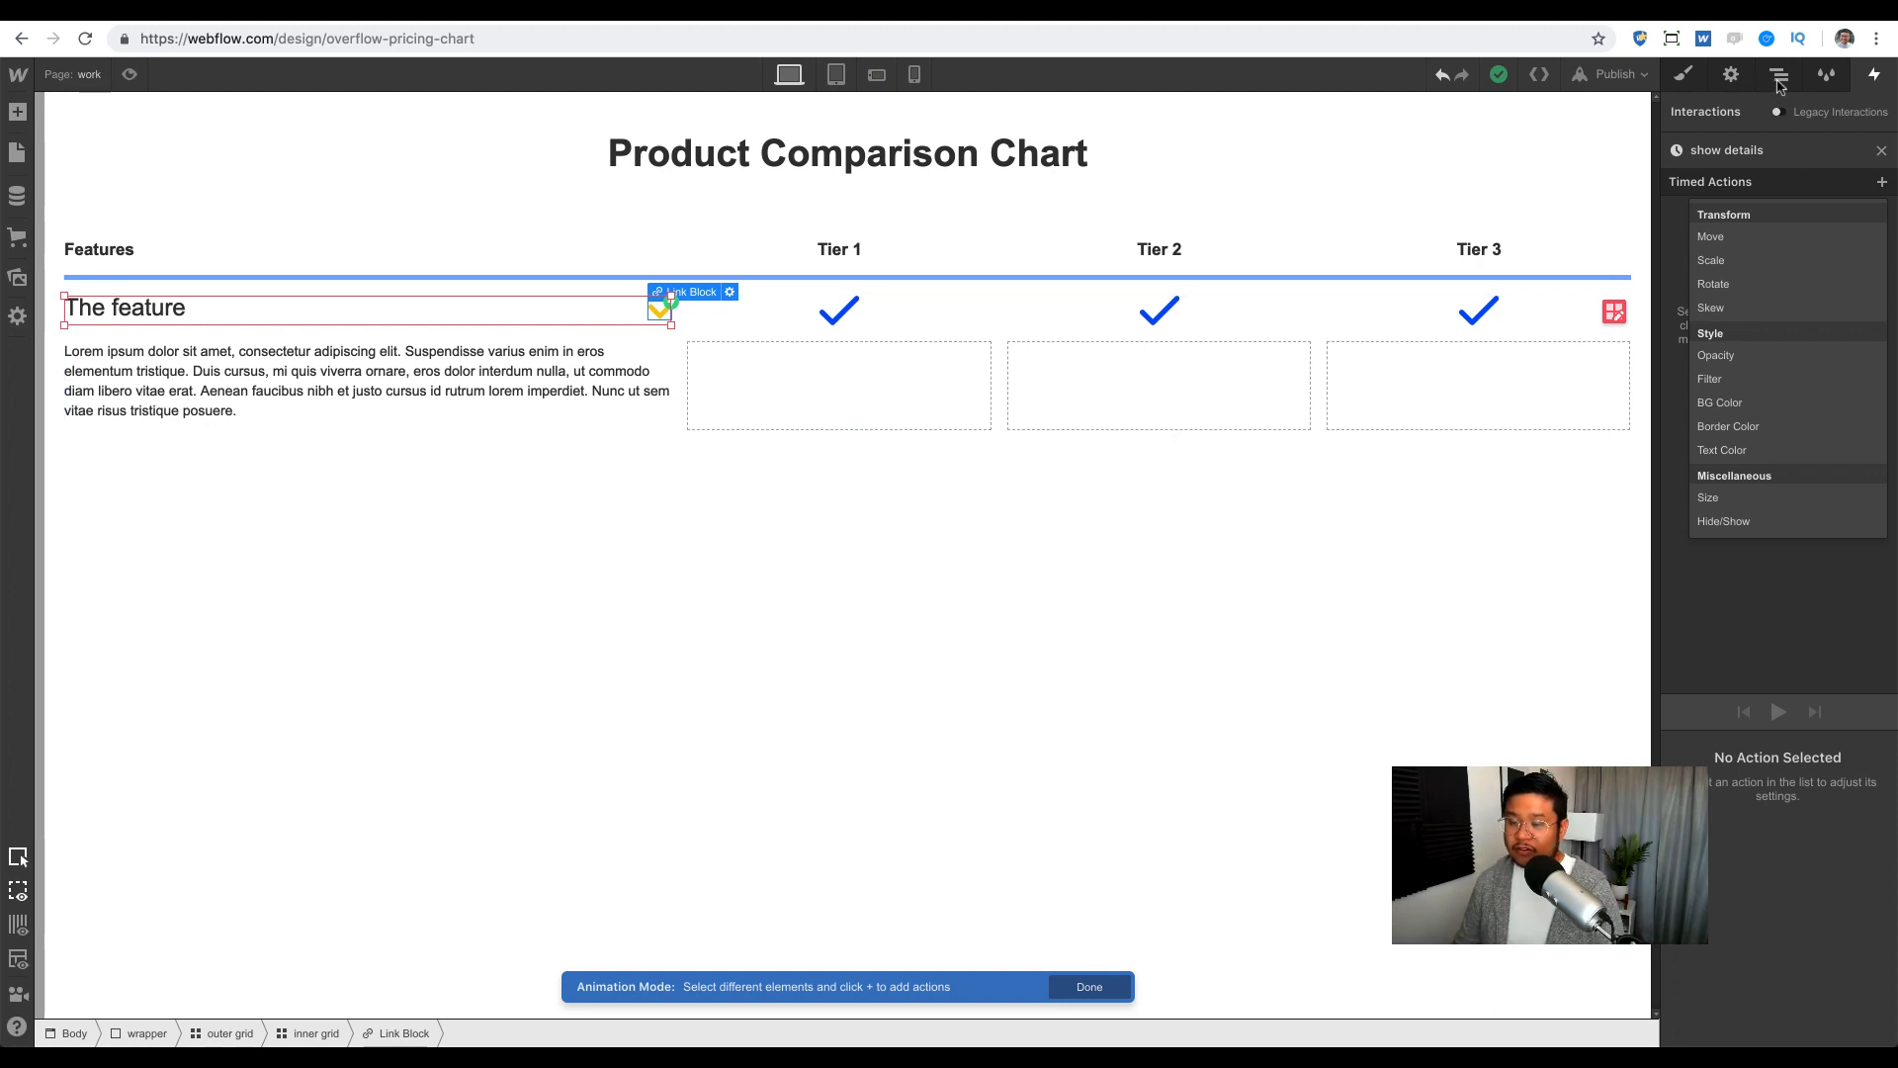
left_click(1779, 77)
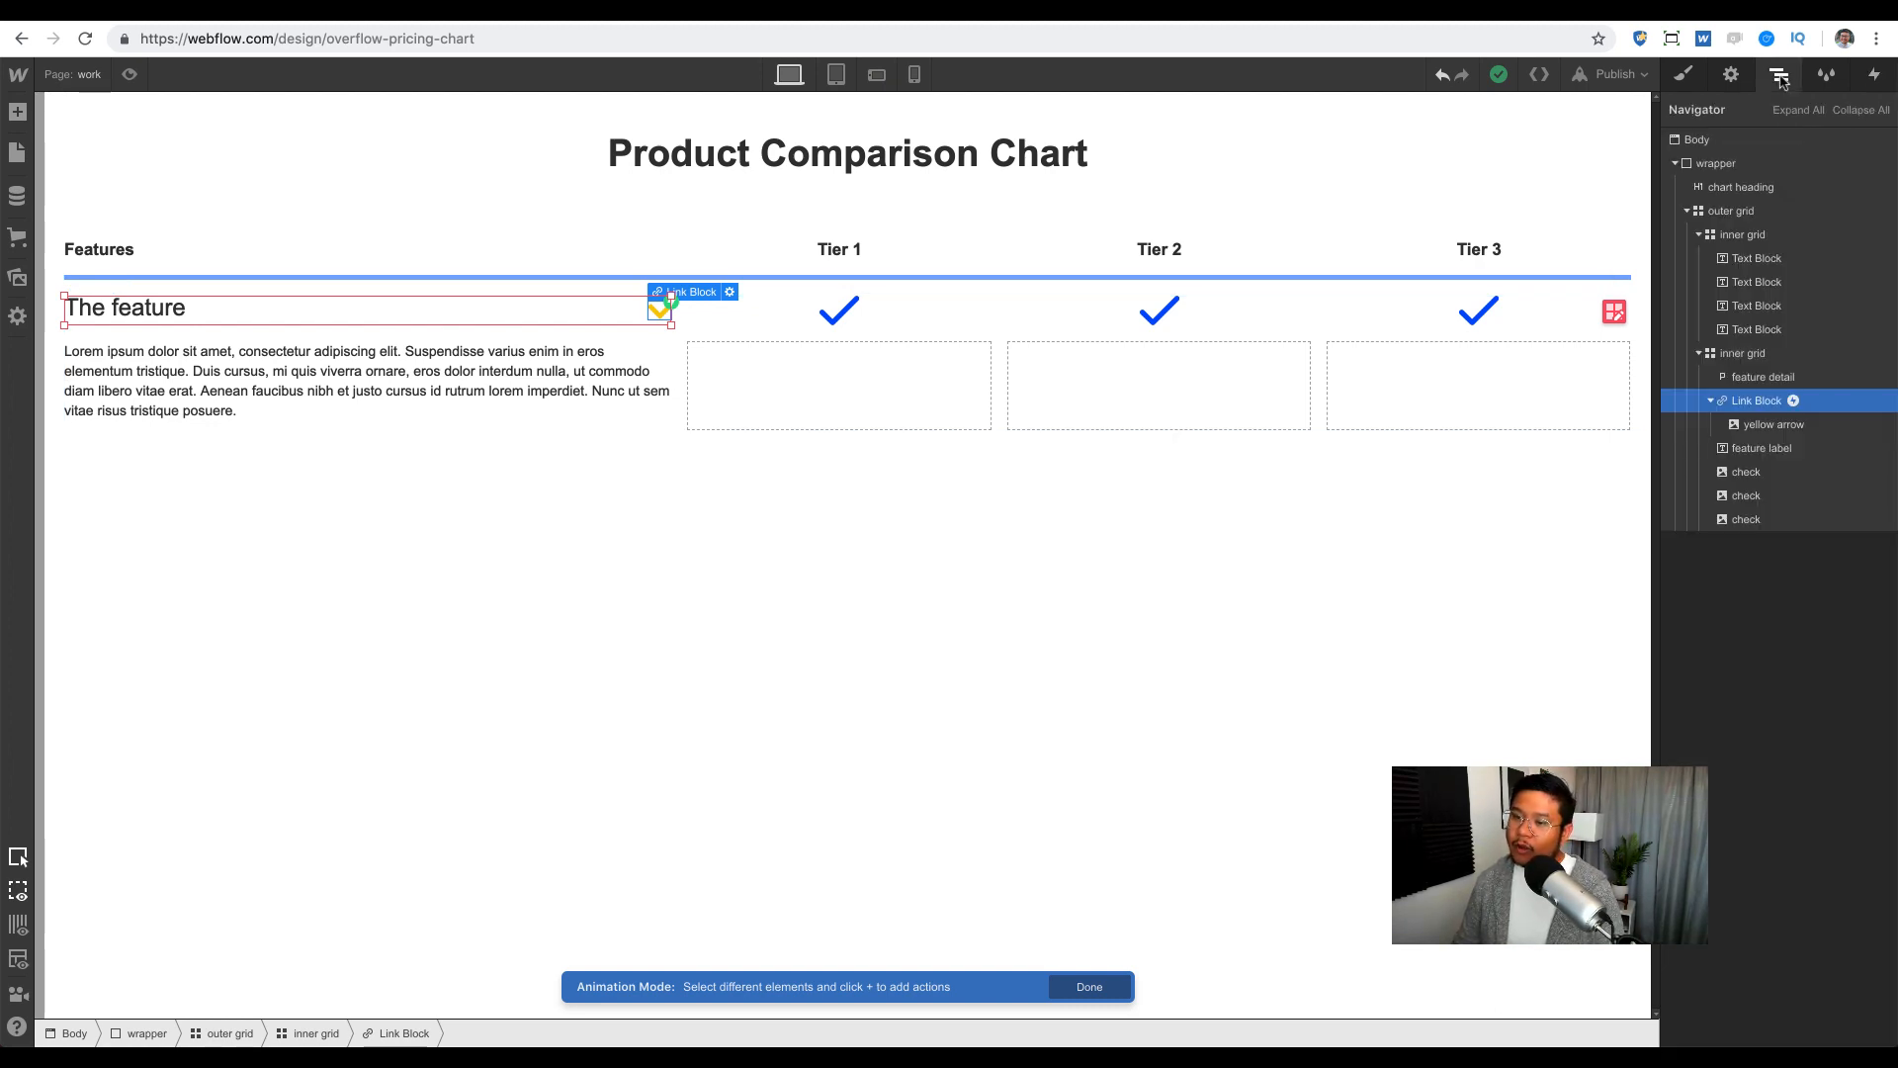
Step: Add a Size action on feature detail to show details, set as initial state with height 0
left_click(1782, 380)
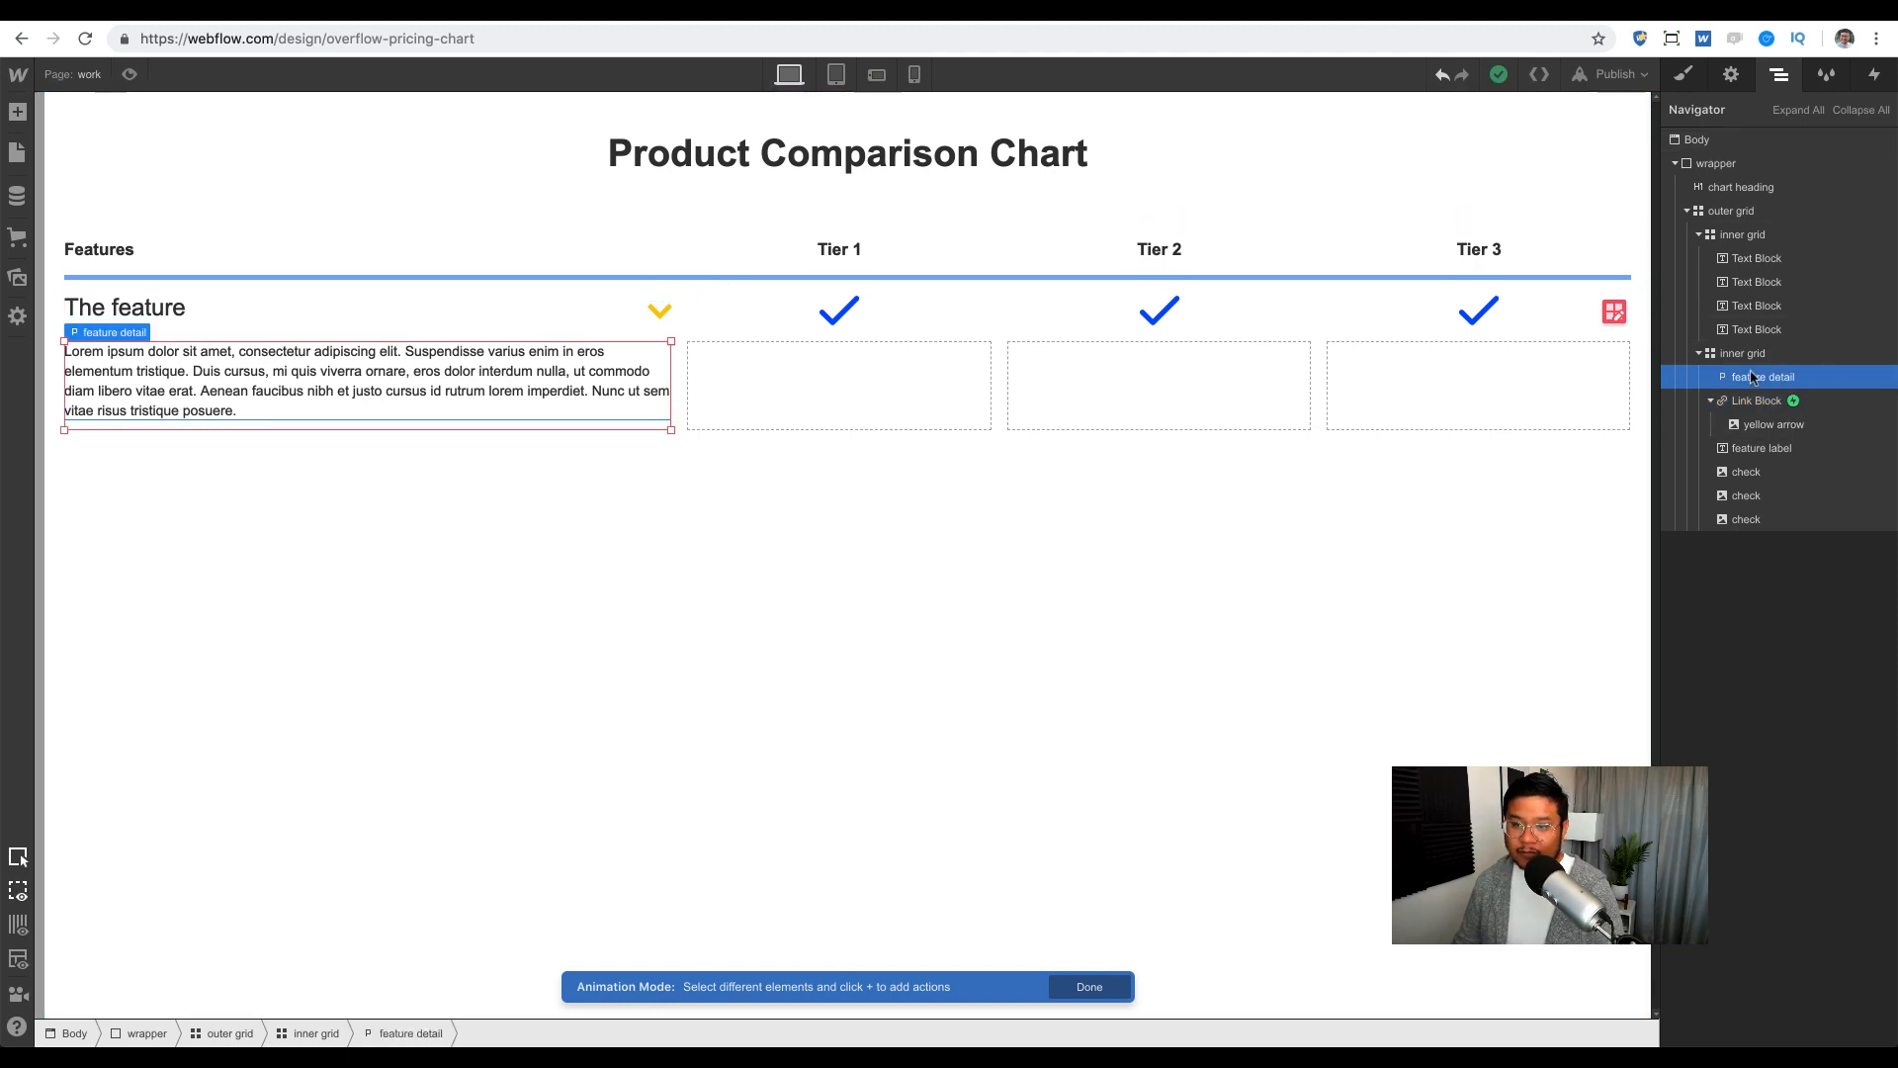
left_click(1872, 77)
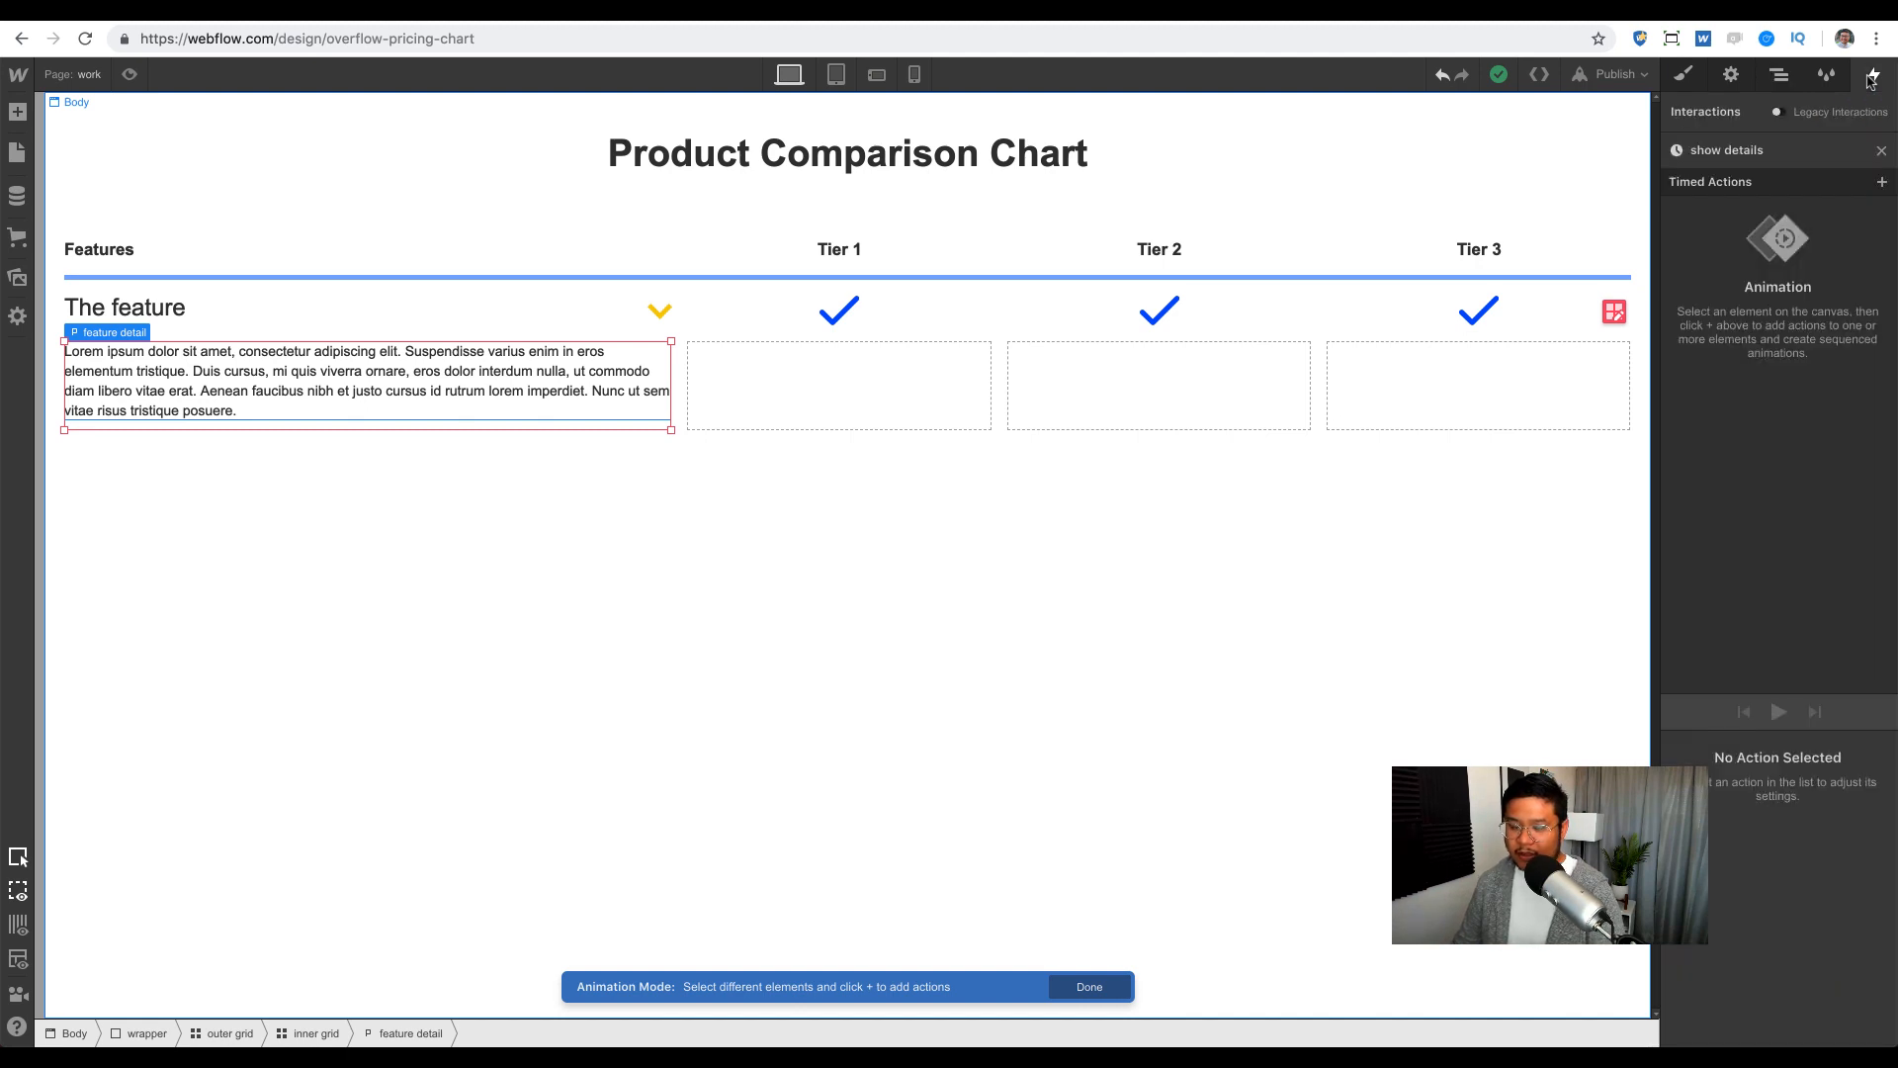
left_click(1882, 182)
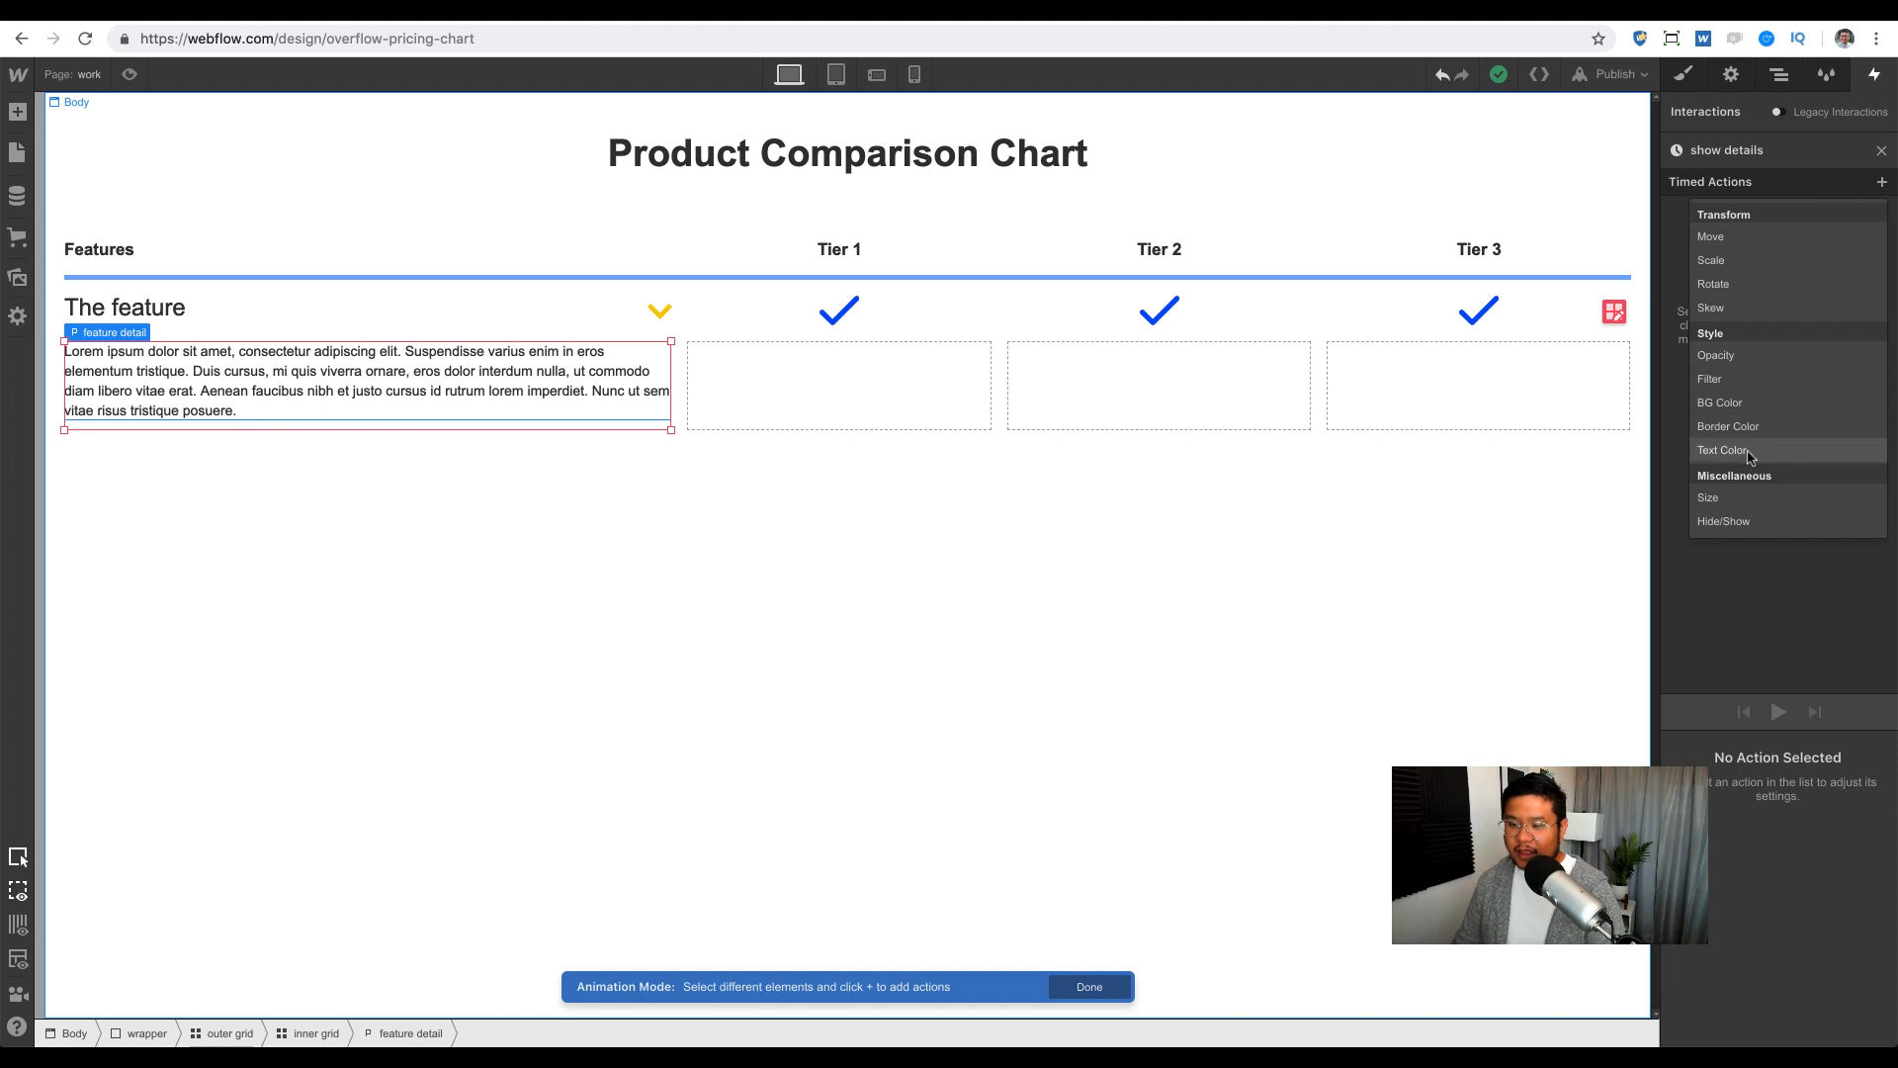
left_click(1732, 499)
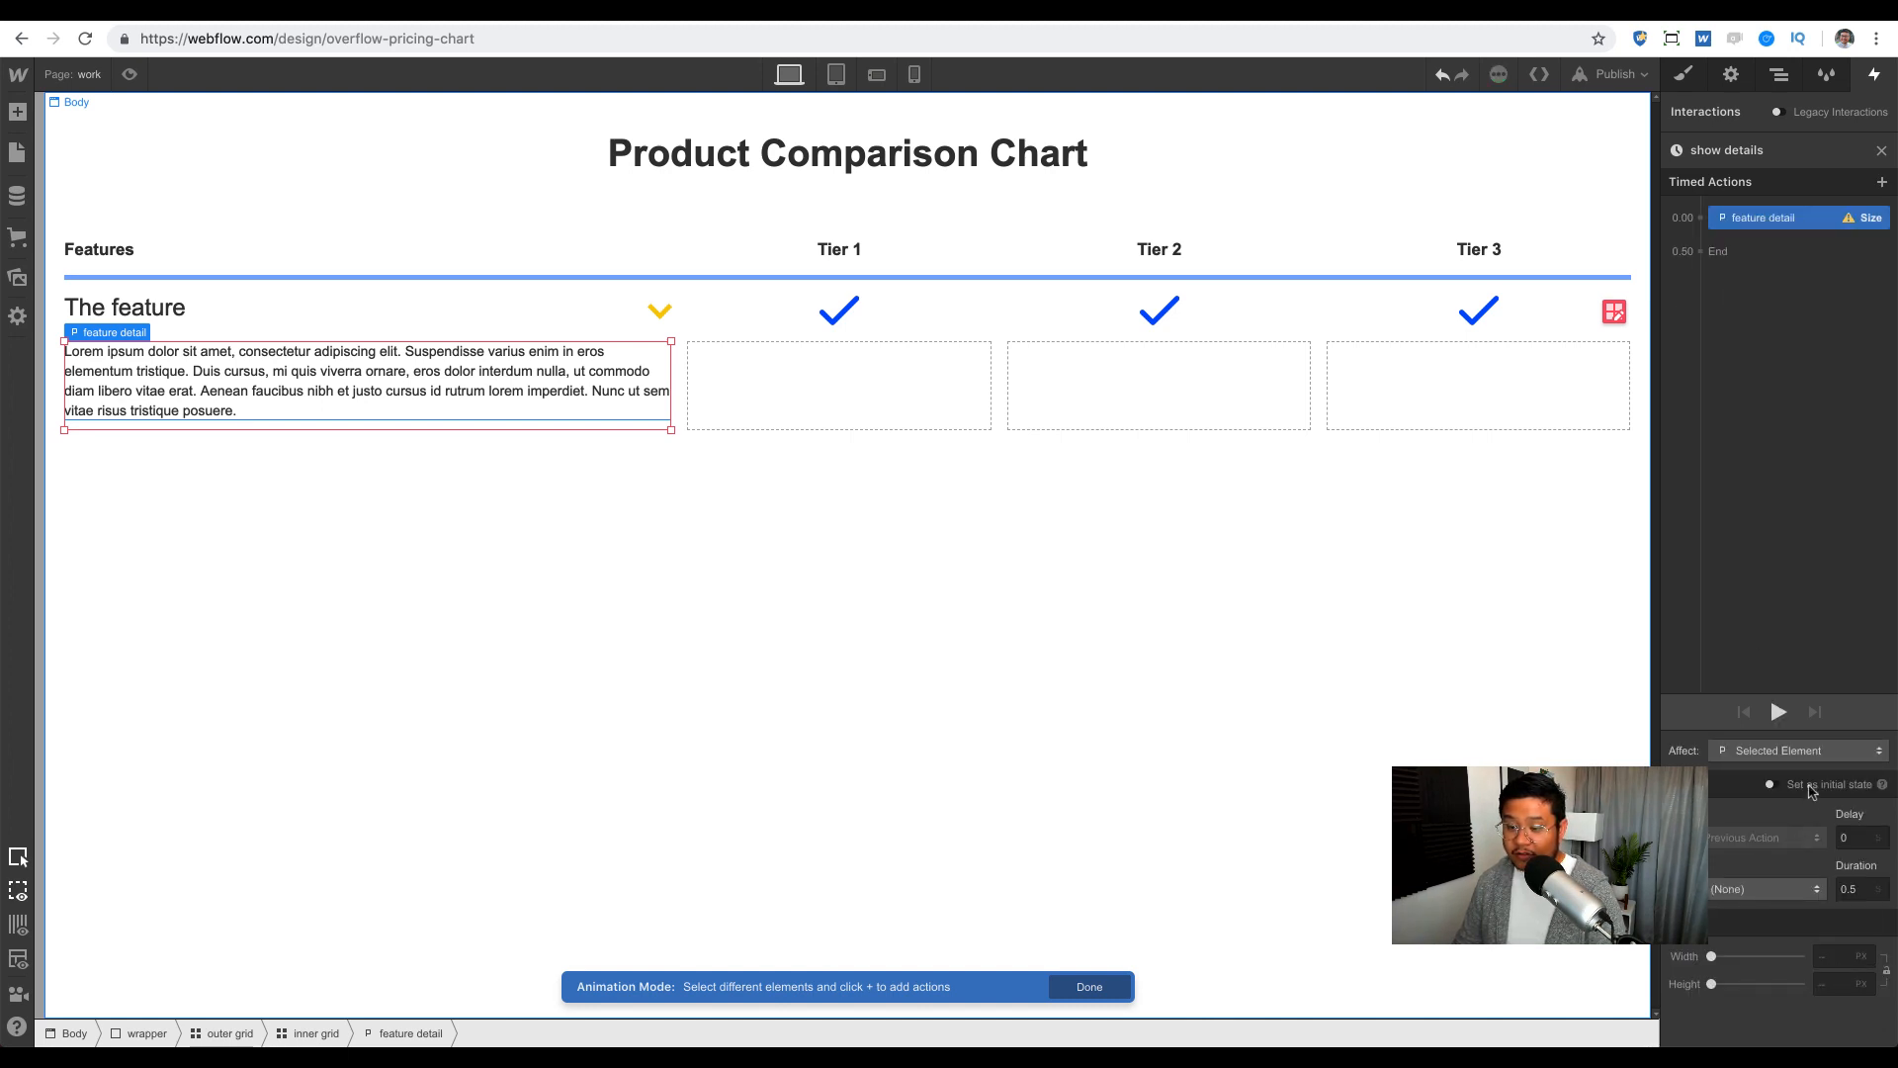
left_click(1814, 787)
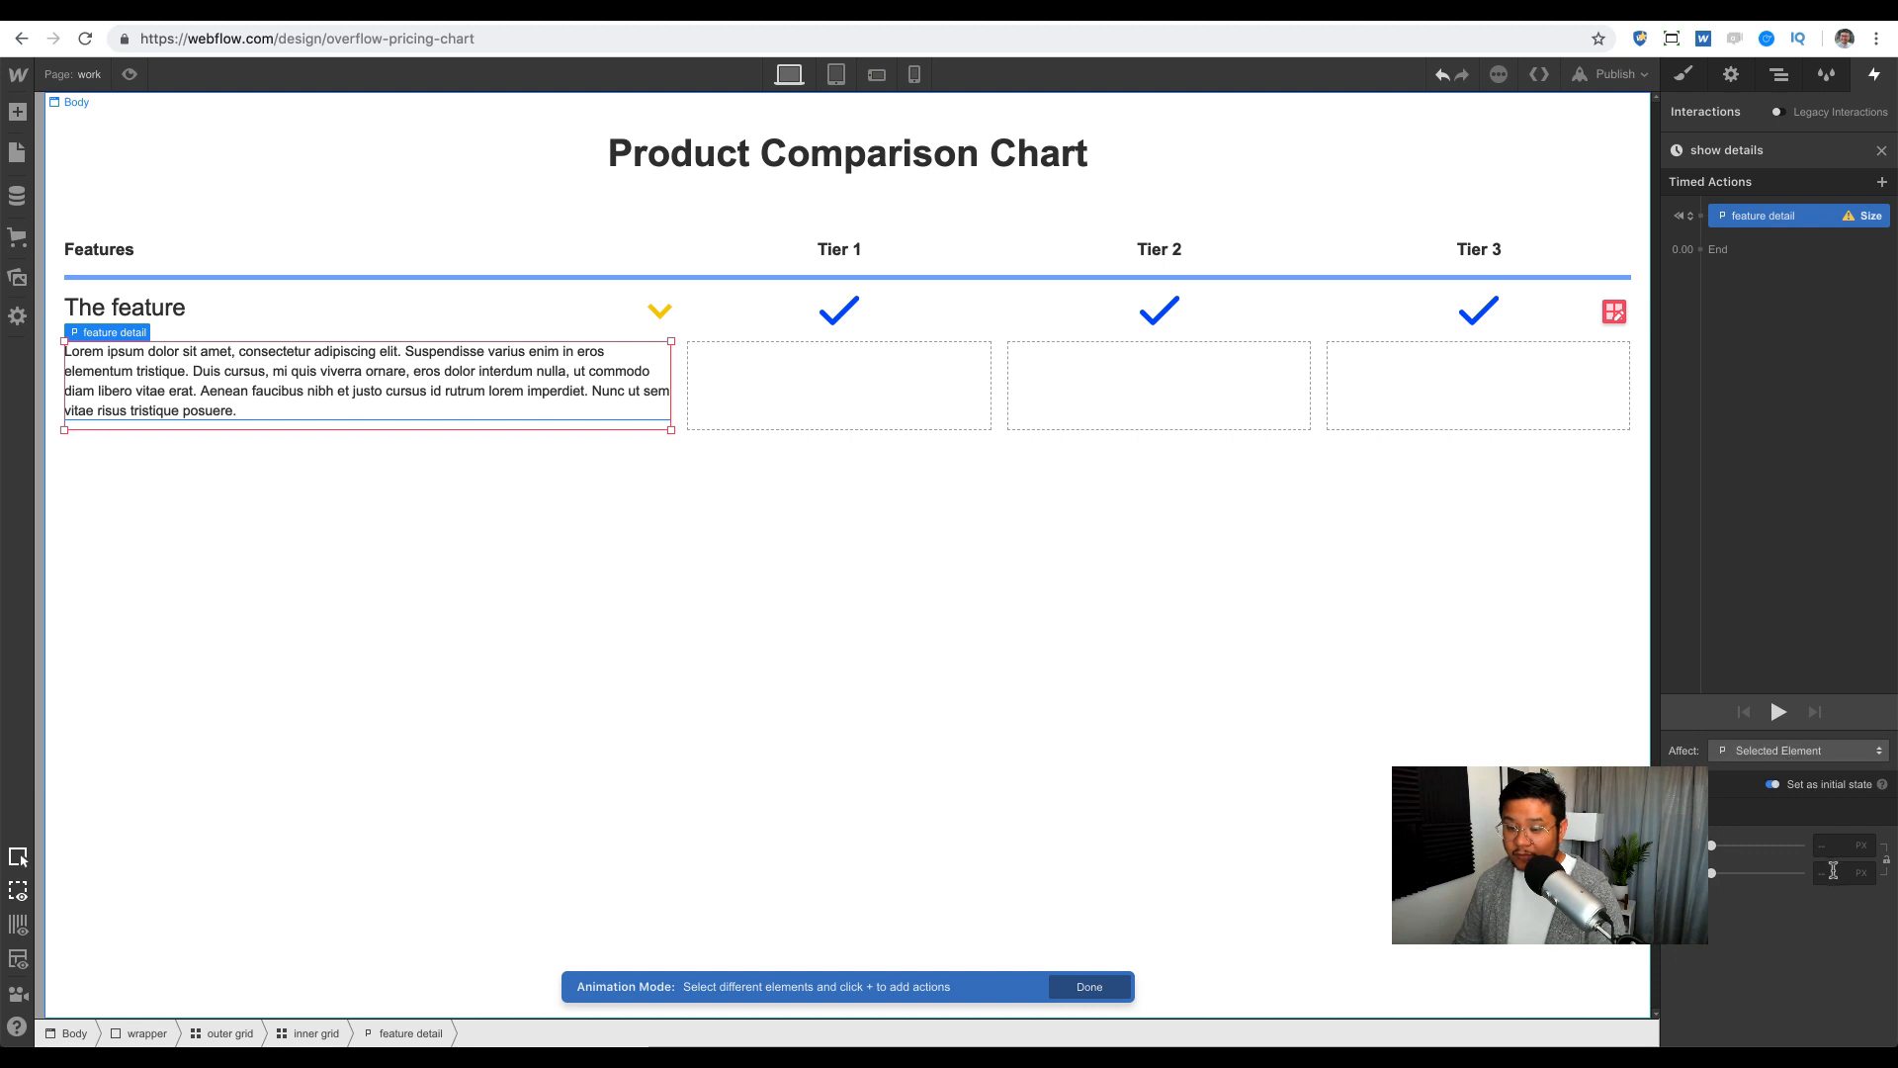
left_click(1839, 874)
type("0")
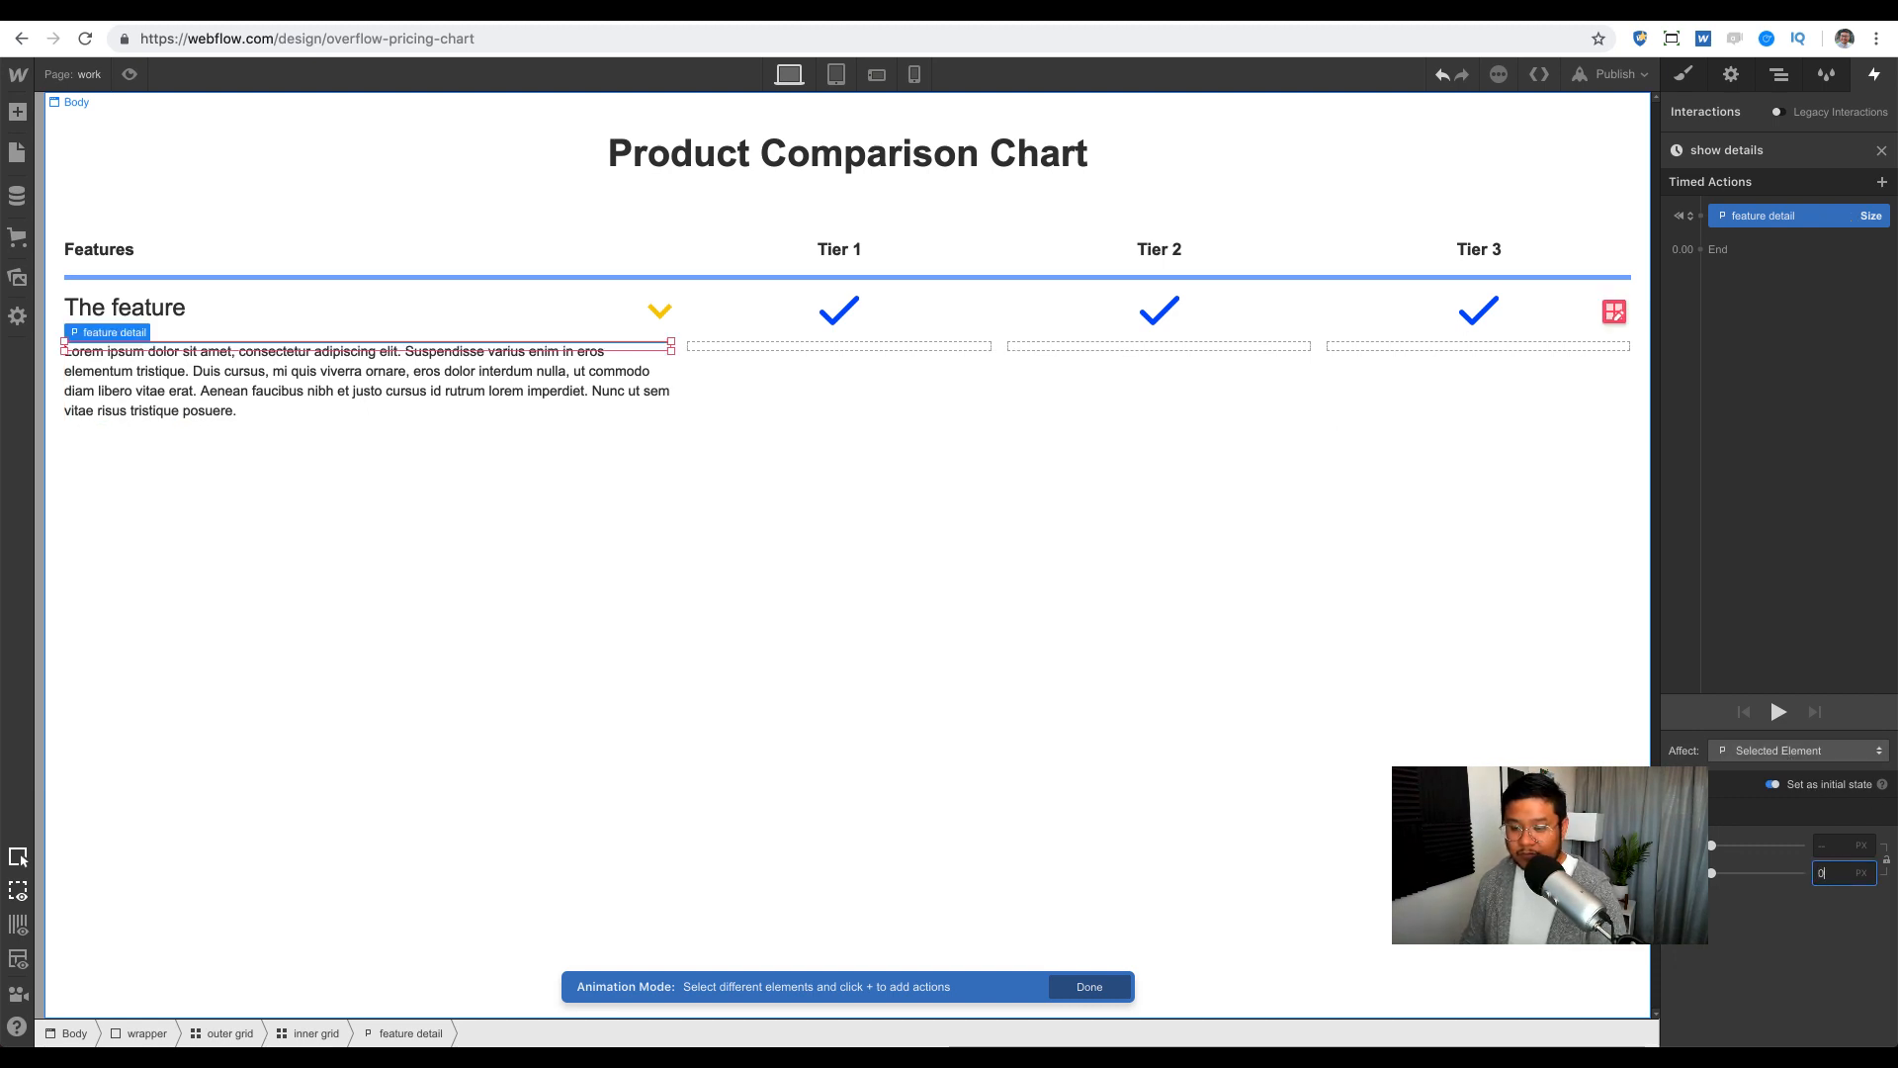
Step: Make the size action affect the feature detail class, only siblings with this class
left_click(1773, 752)
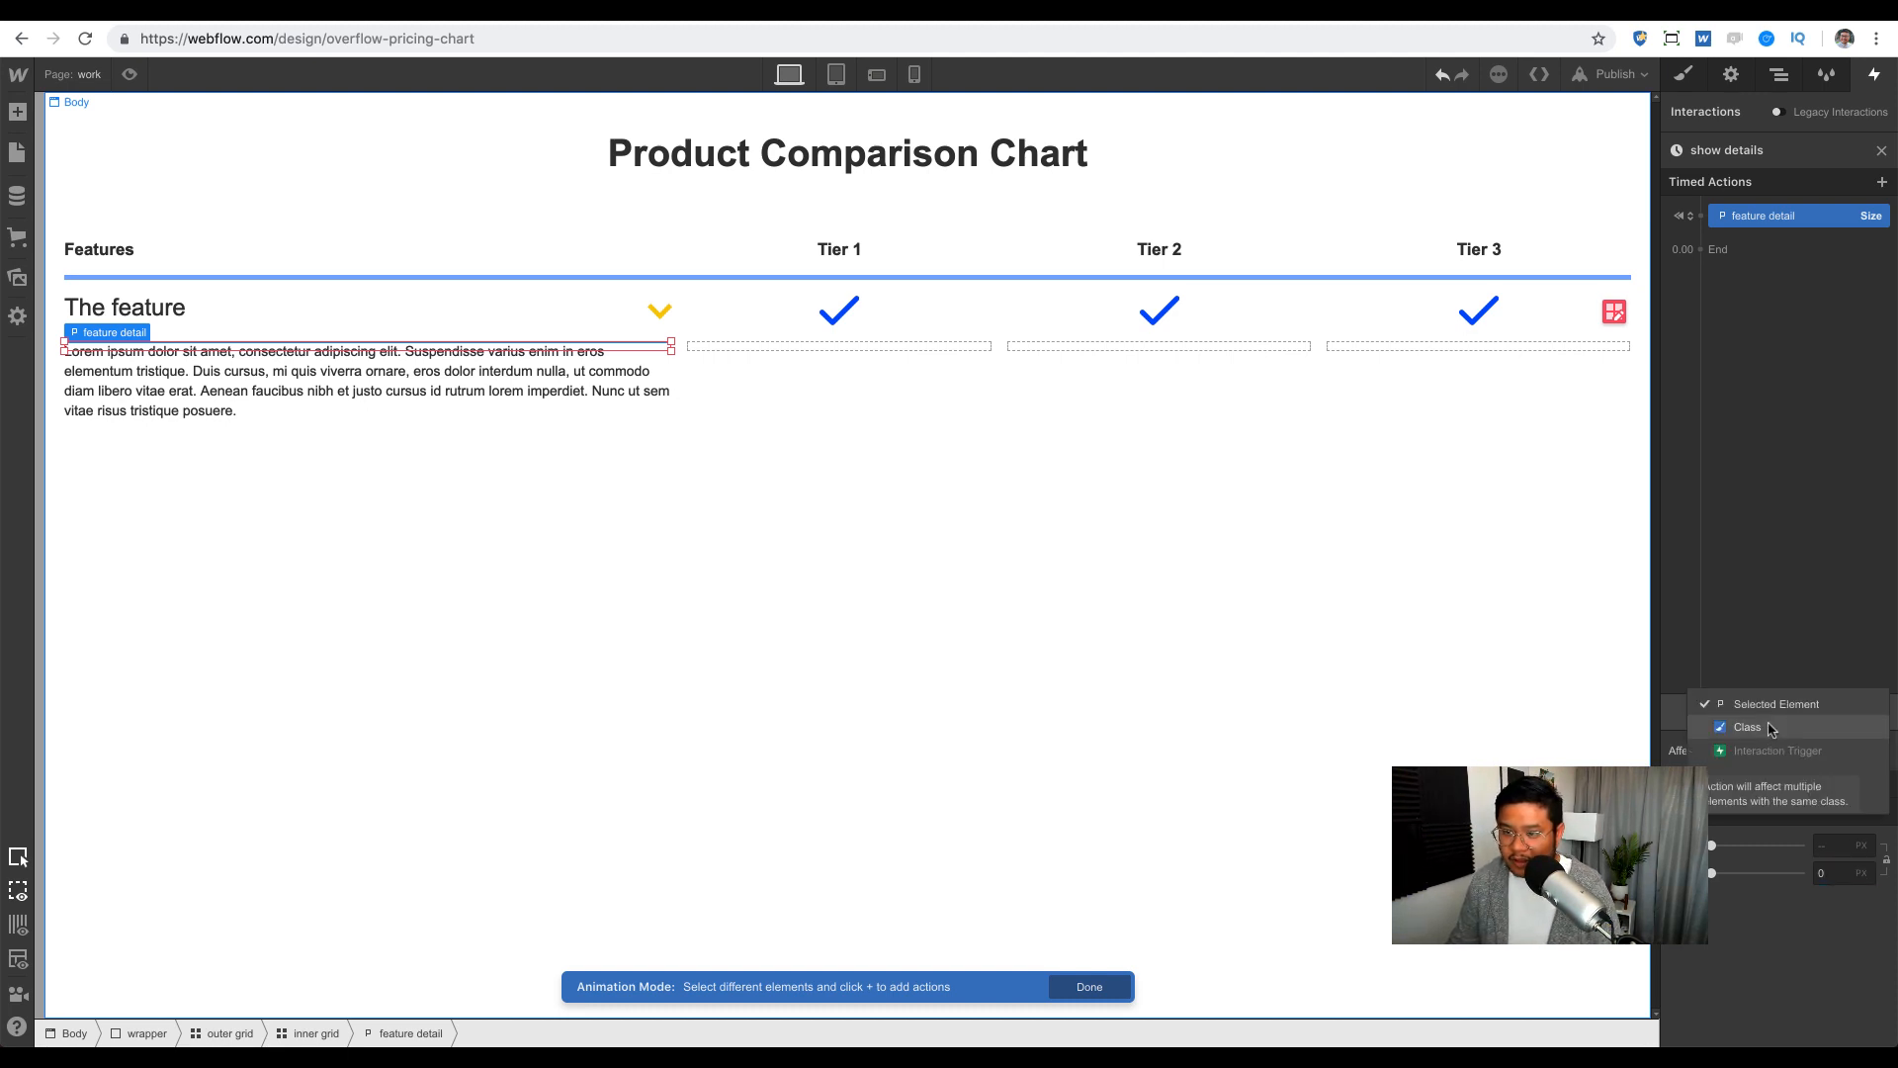
left_click(1771, 729)
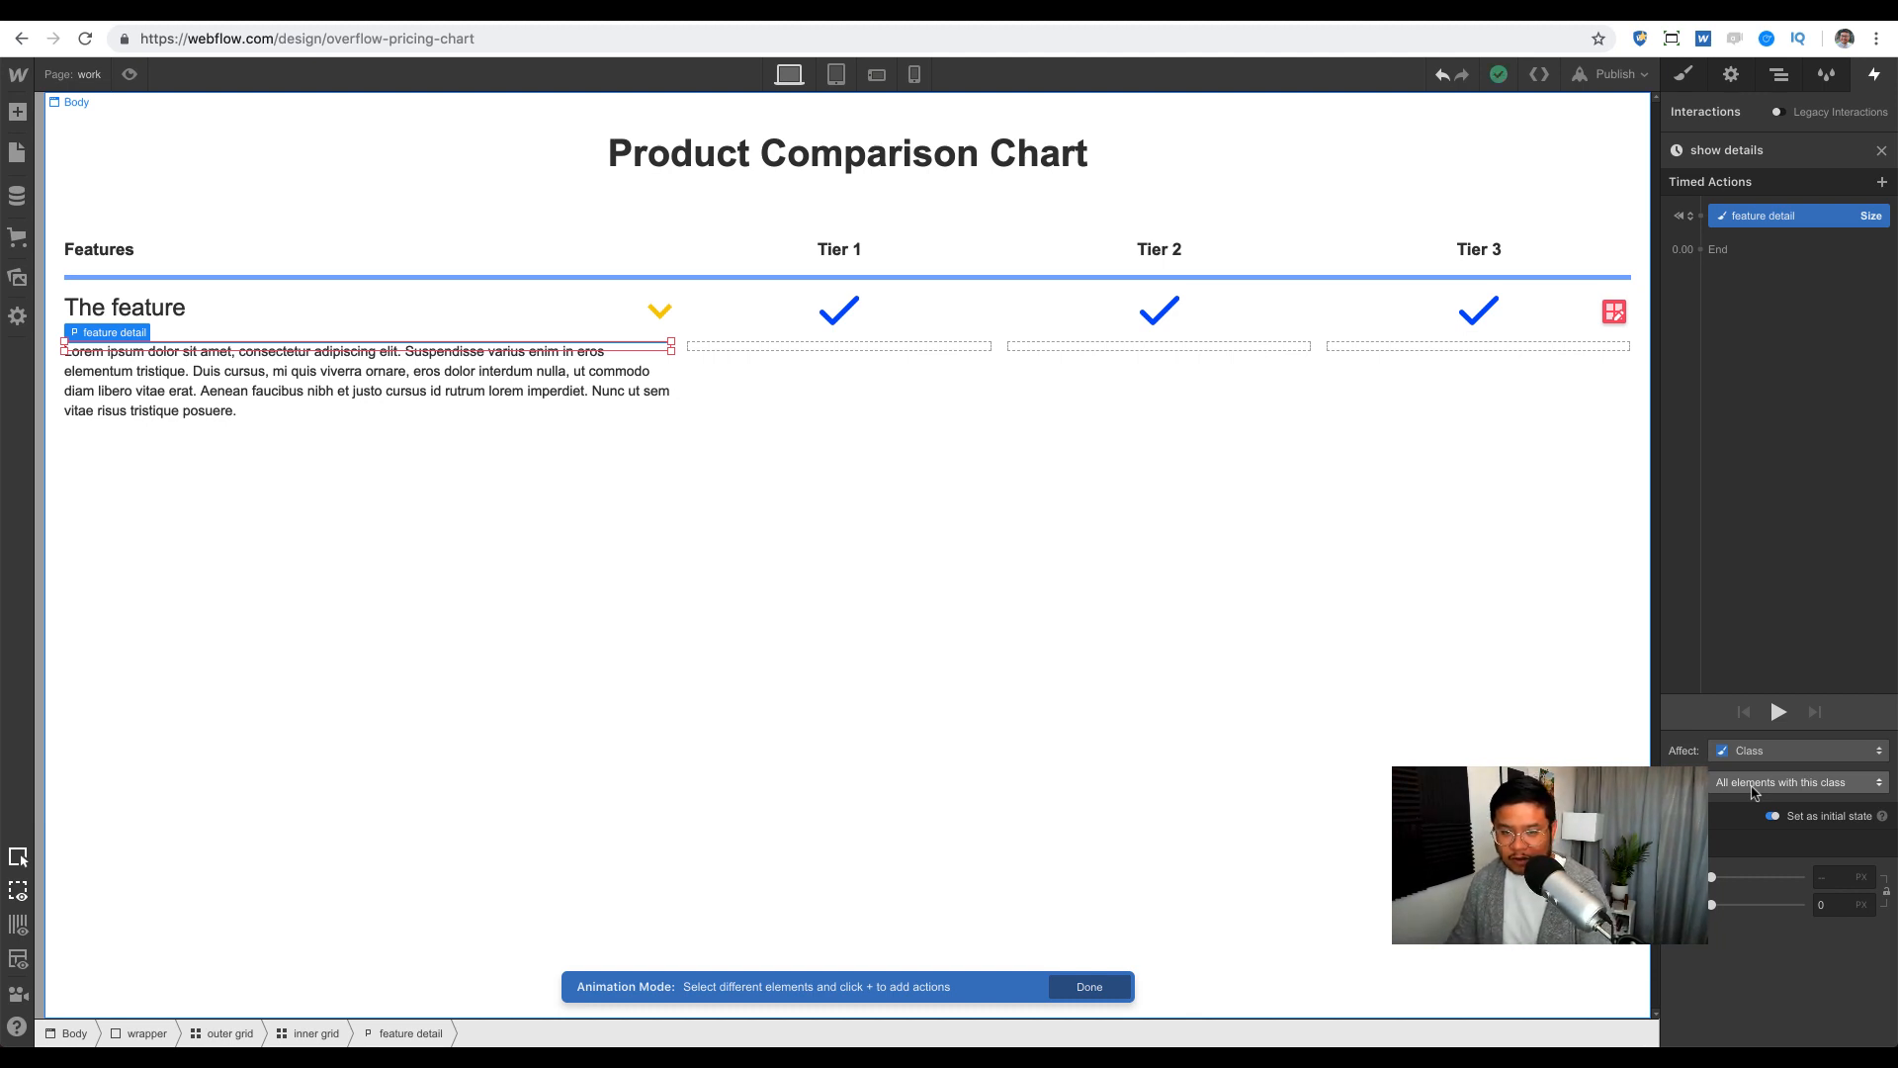
left_click(1753, 791)
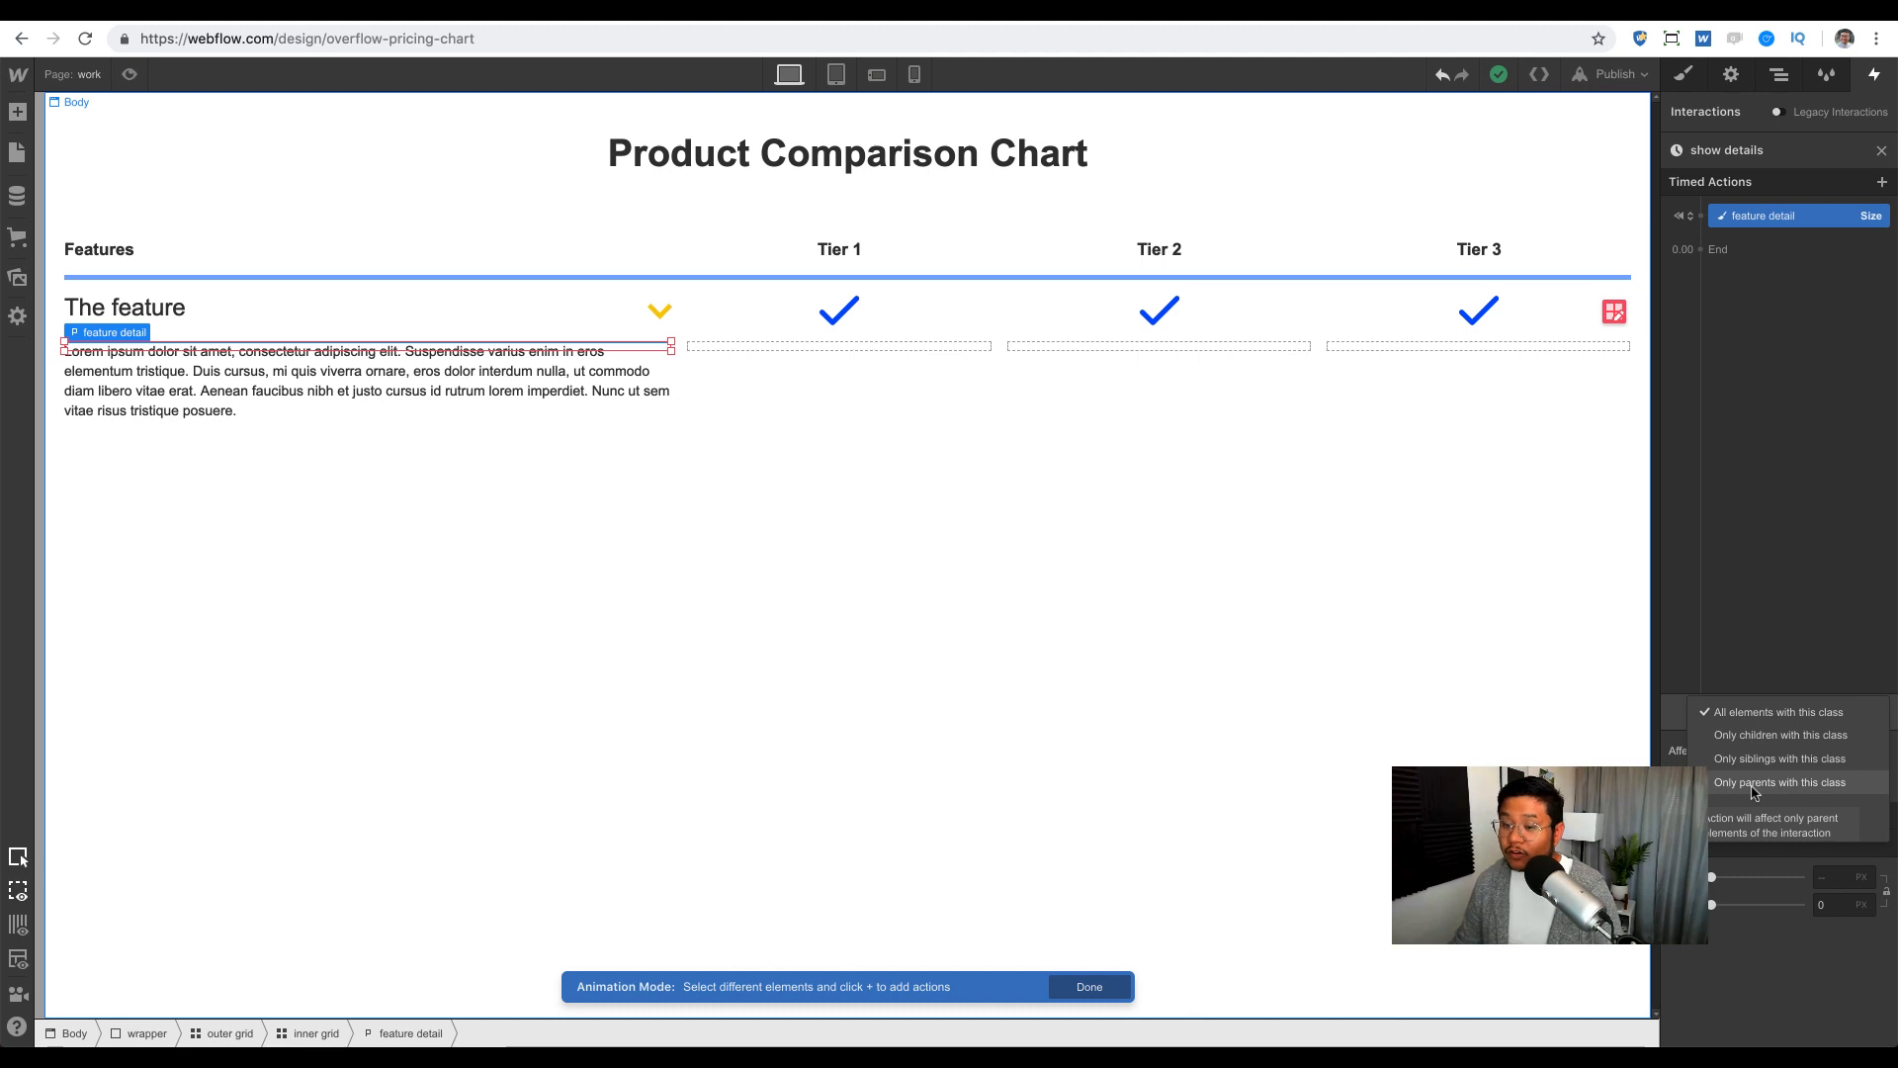
left_click(1808, 771)
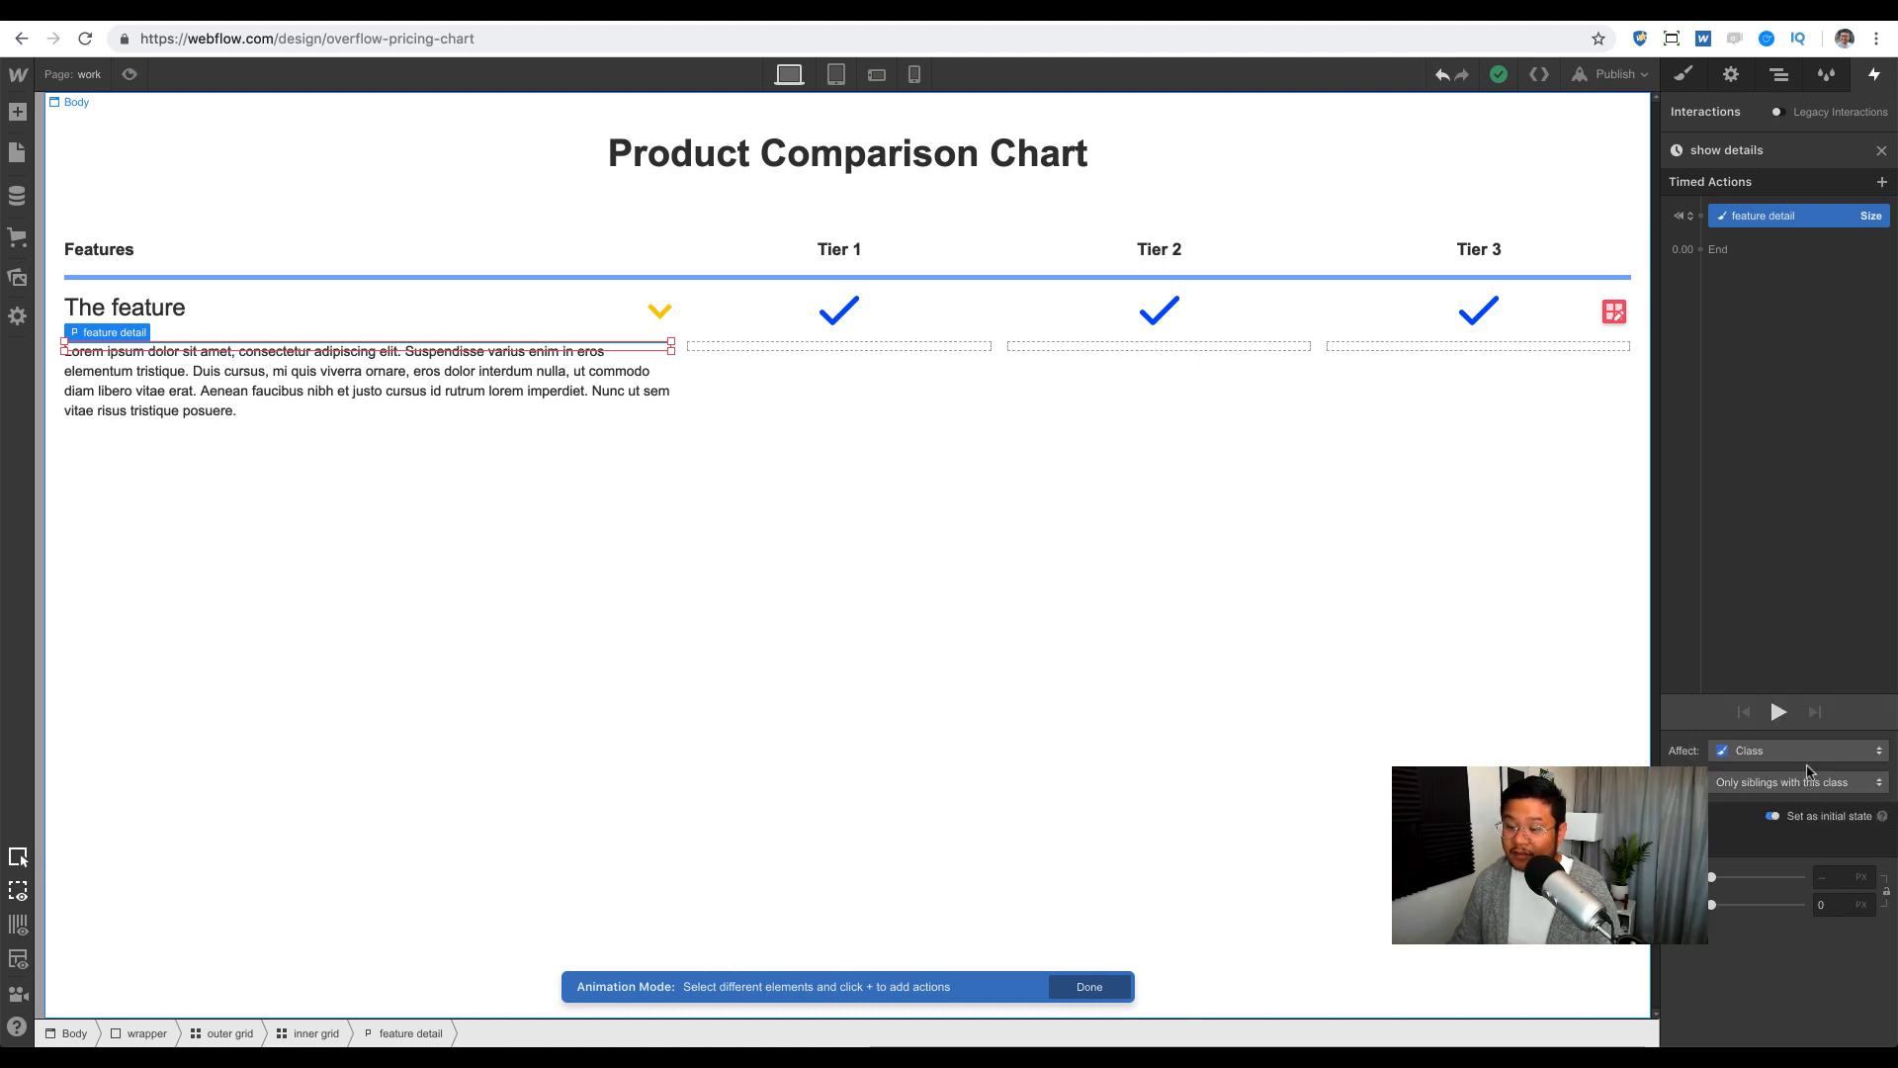
left_click(1778, 77)
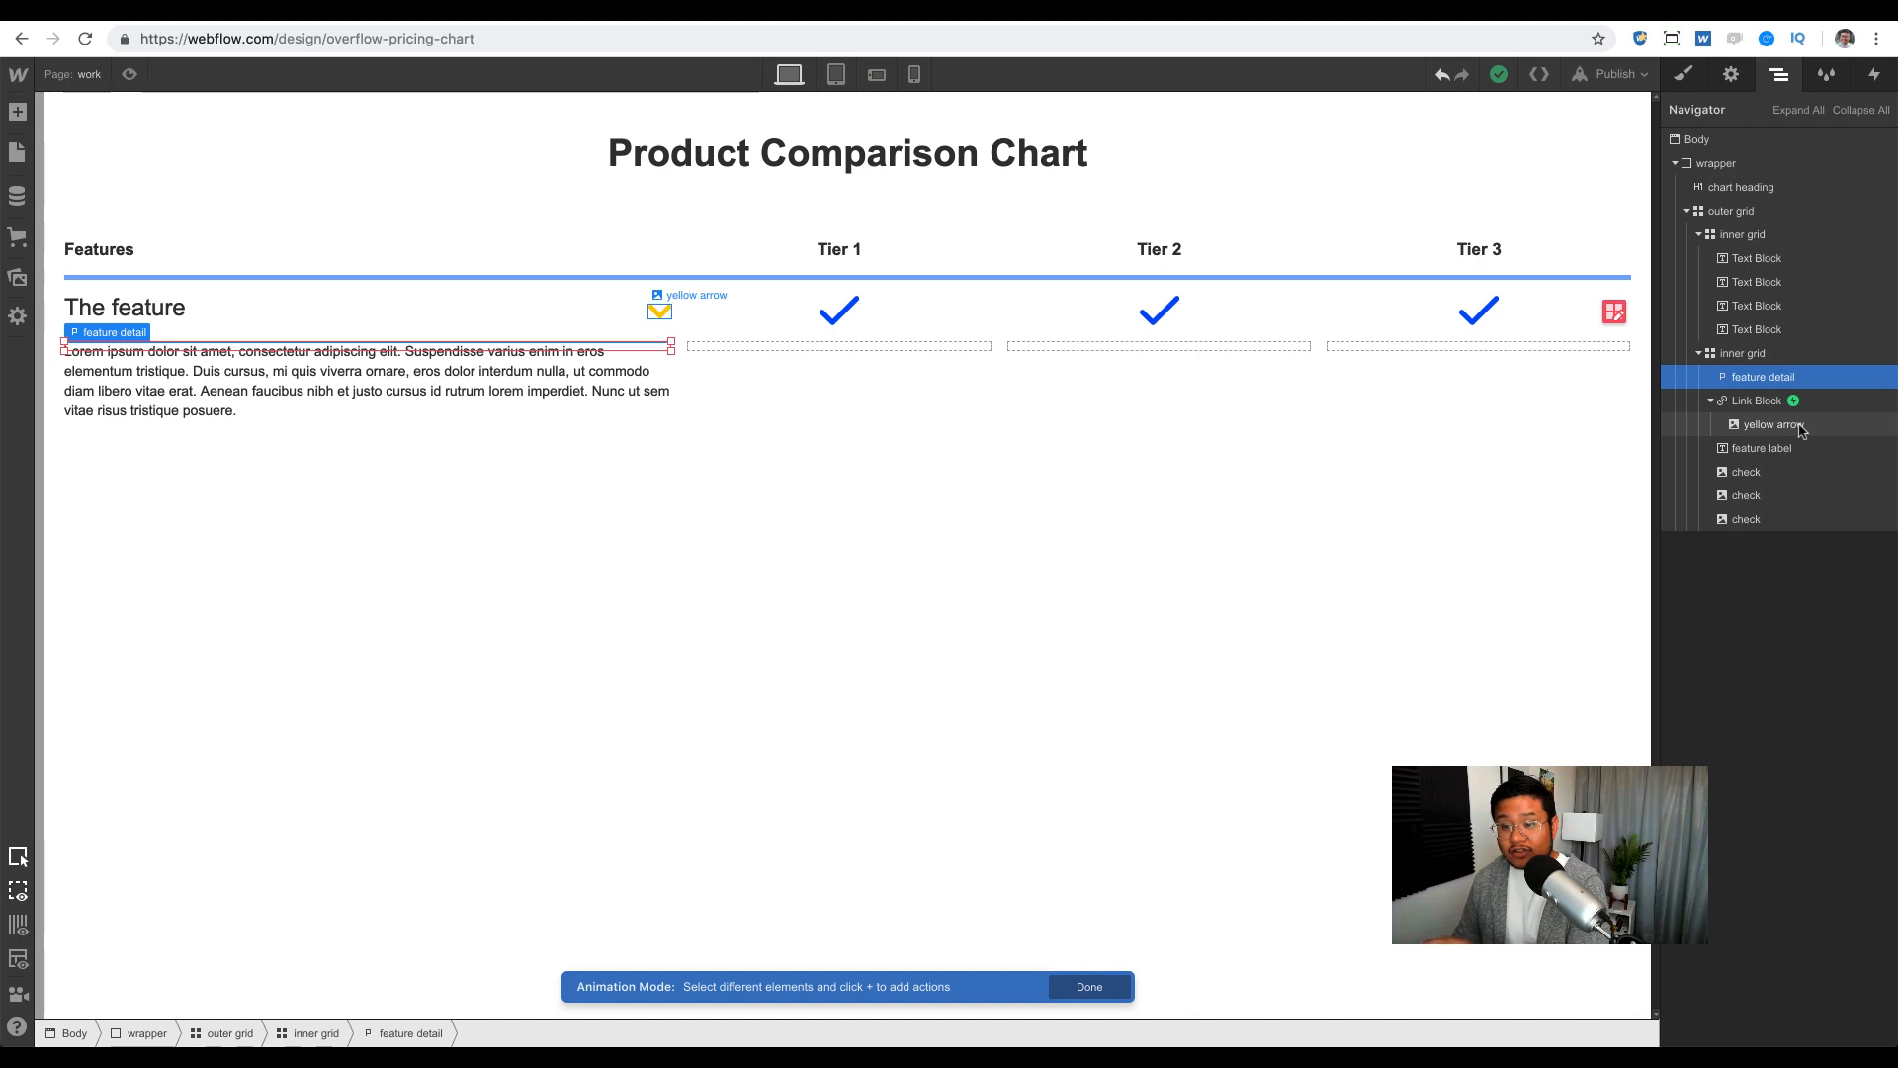
Step: Add a second size action expanding feature detail to auto height with Ease Out, and preview it
left_click(1872, 79)
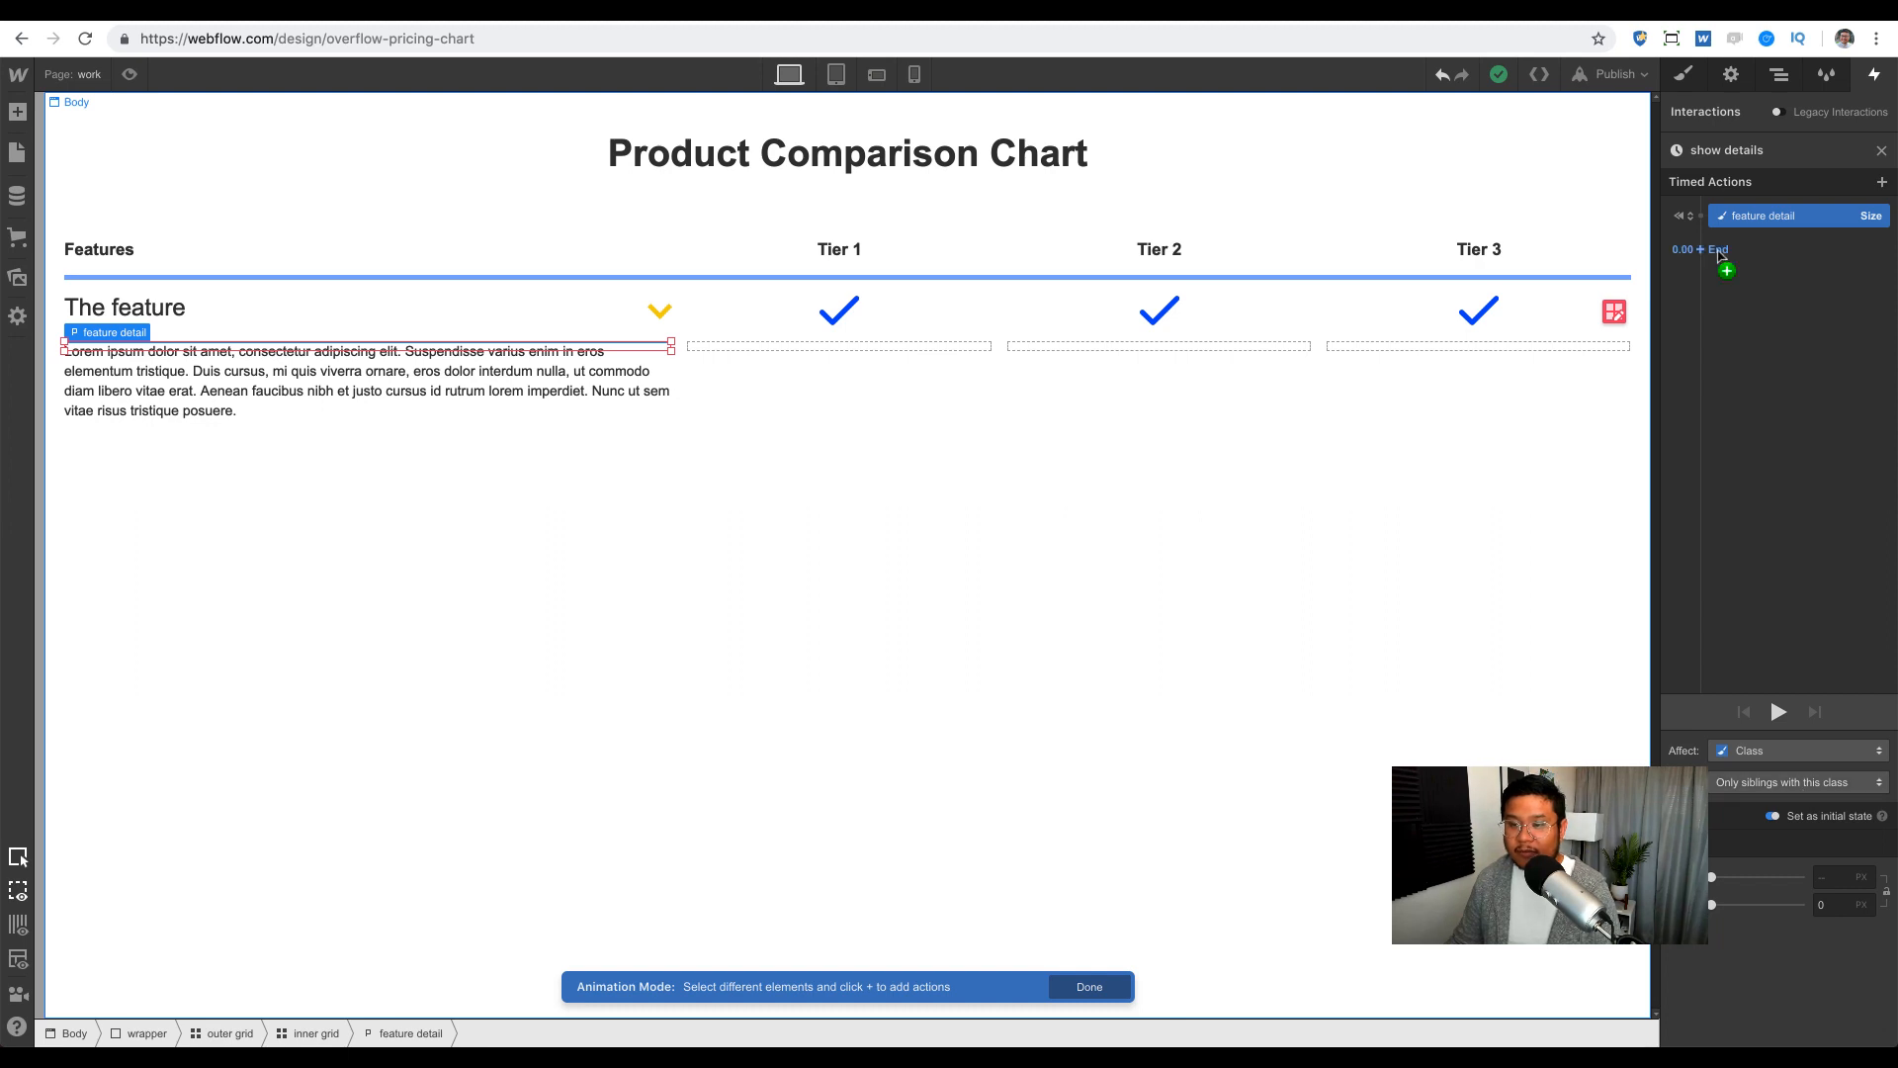
left_click(1720, 255)
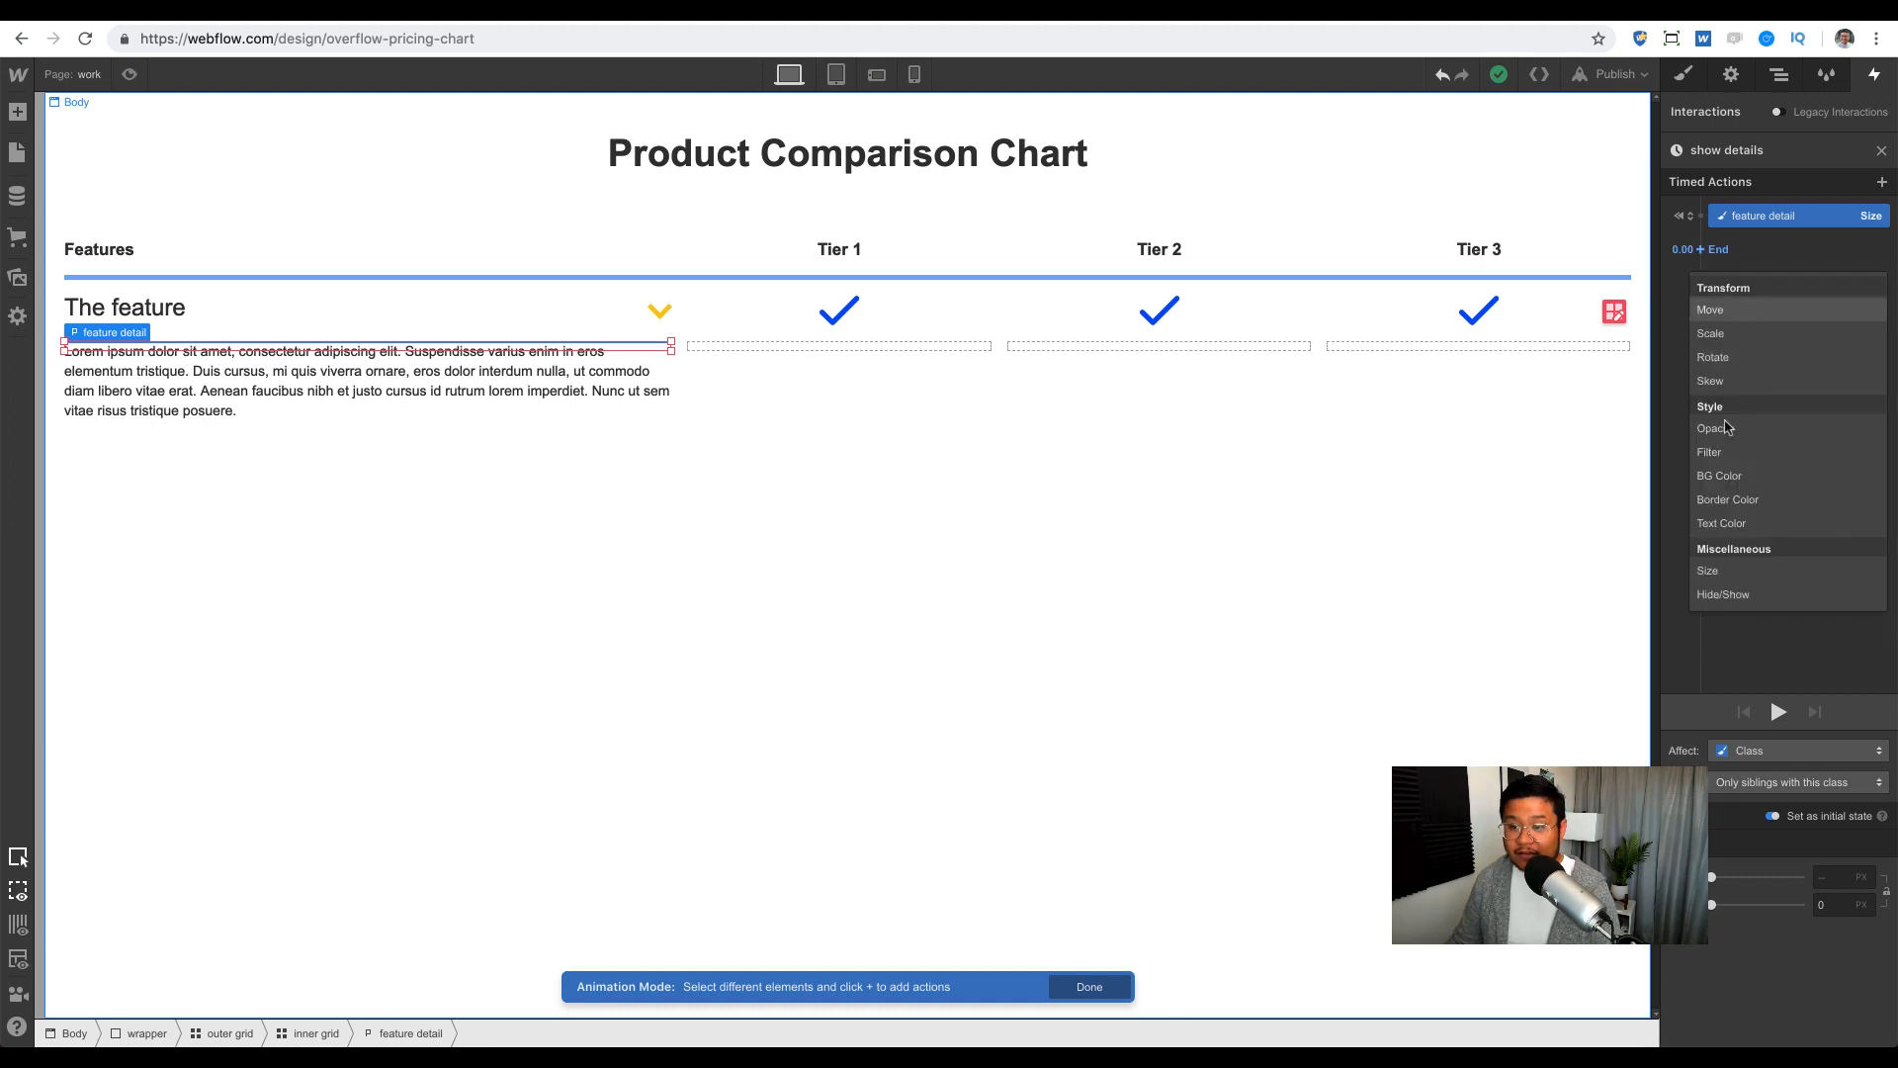
left_click(1708, 571)
left_click(1865, 1018)
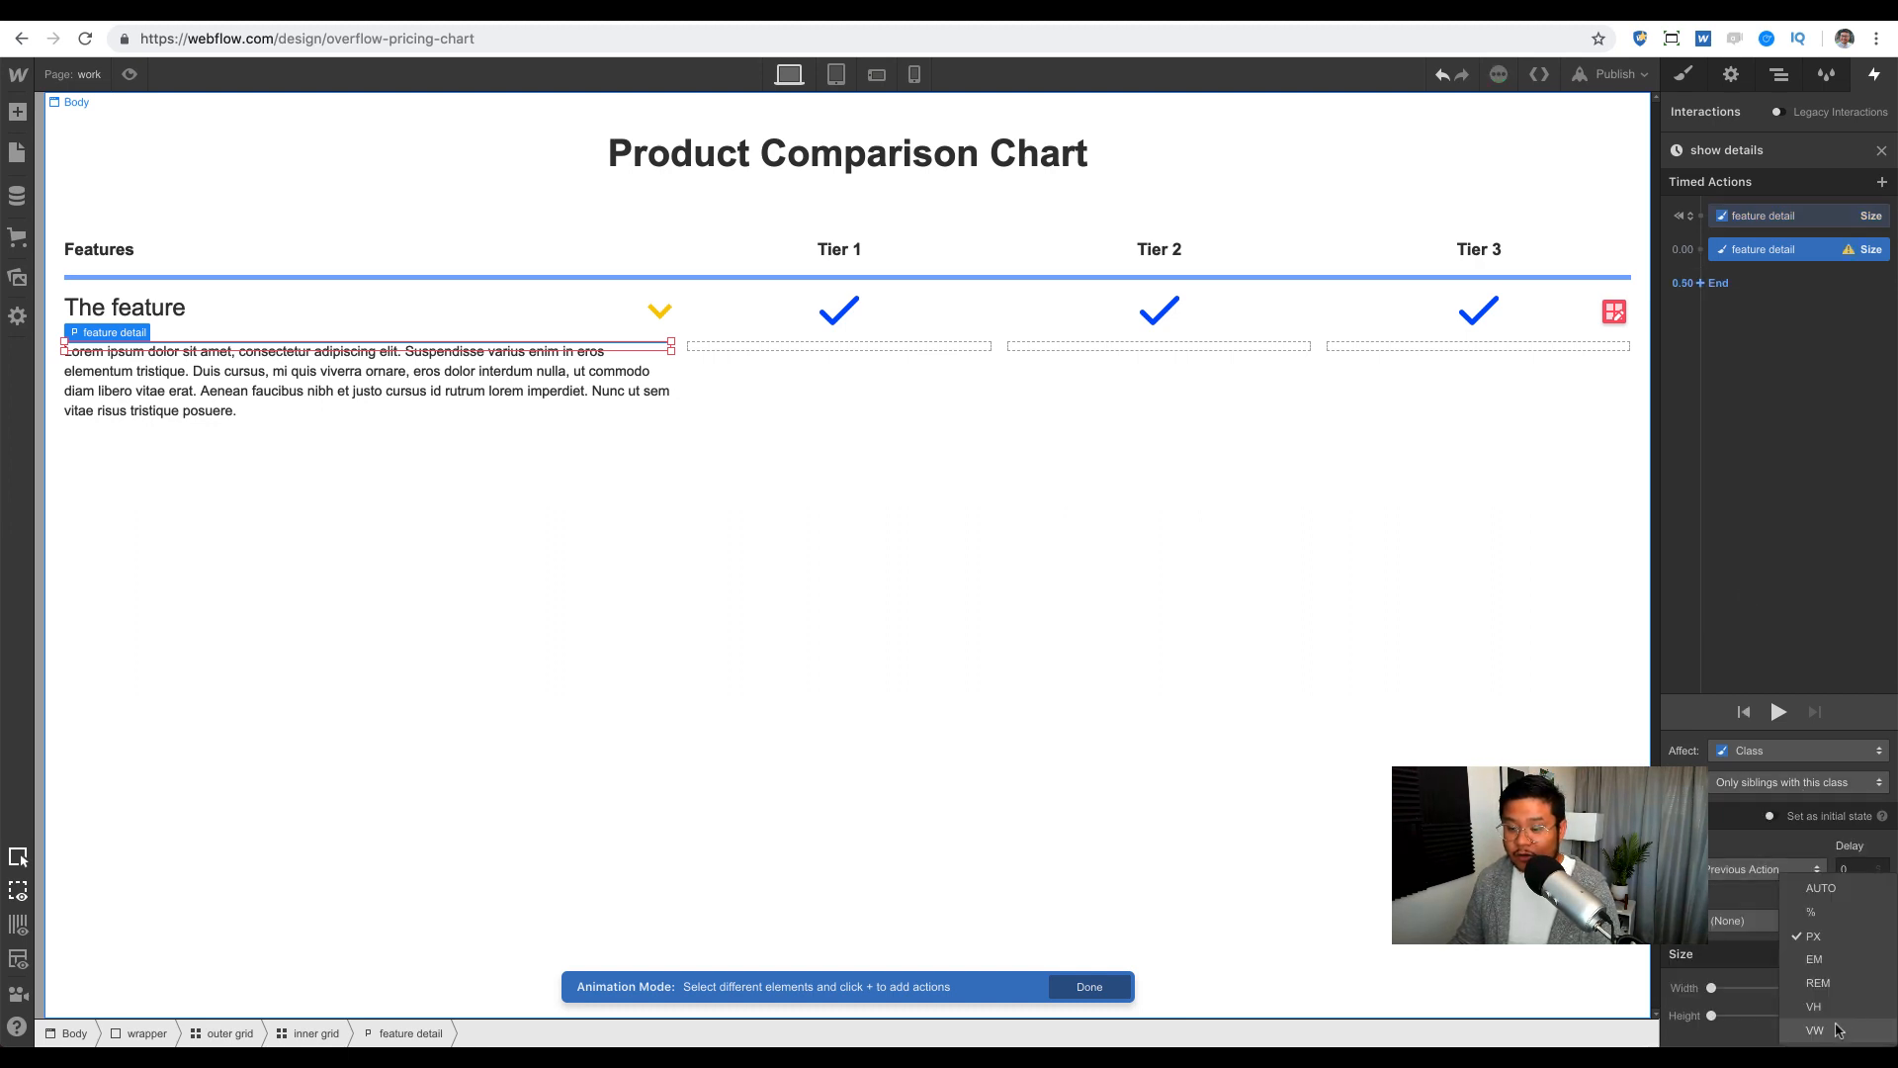
left_click(1785, 891)
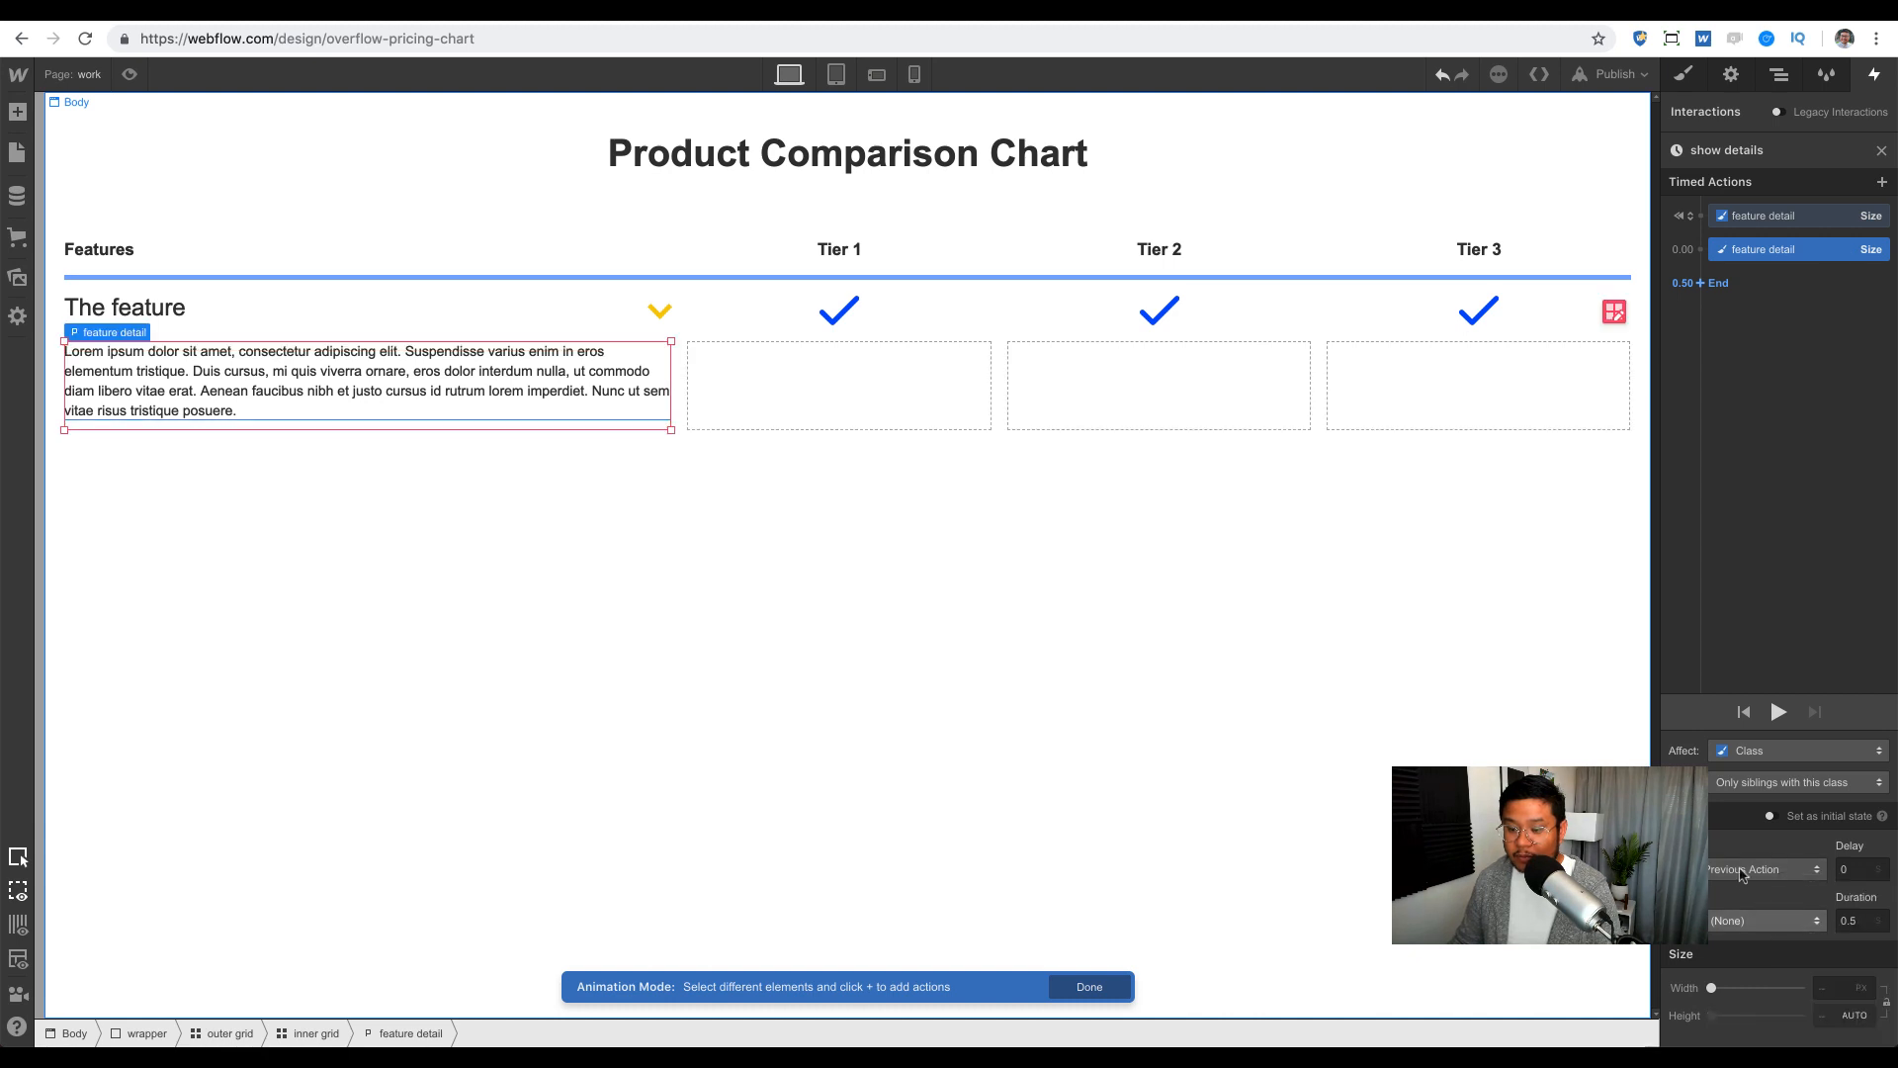
left_click(1775, 922)
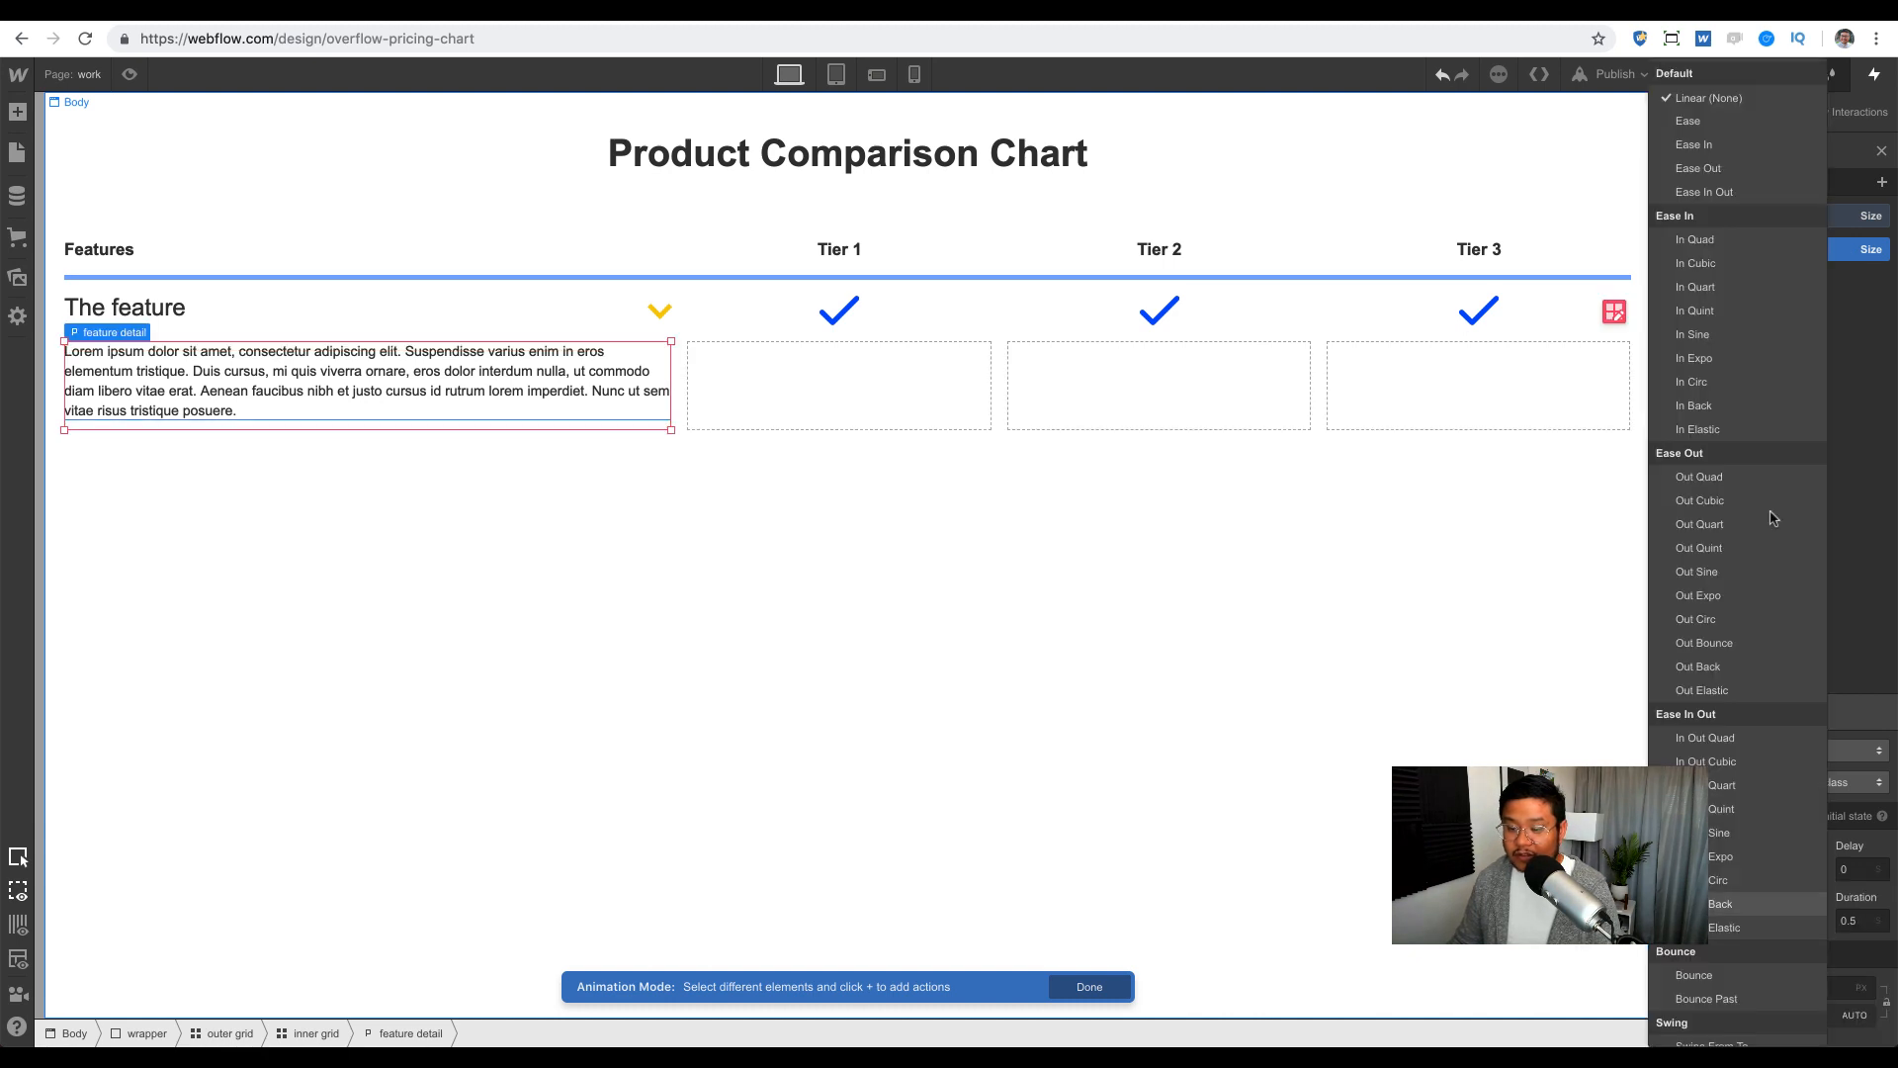
left_click(1715, 168)
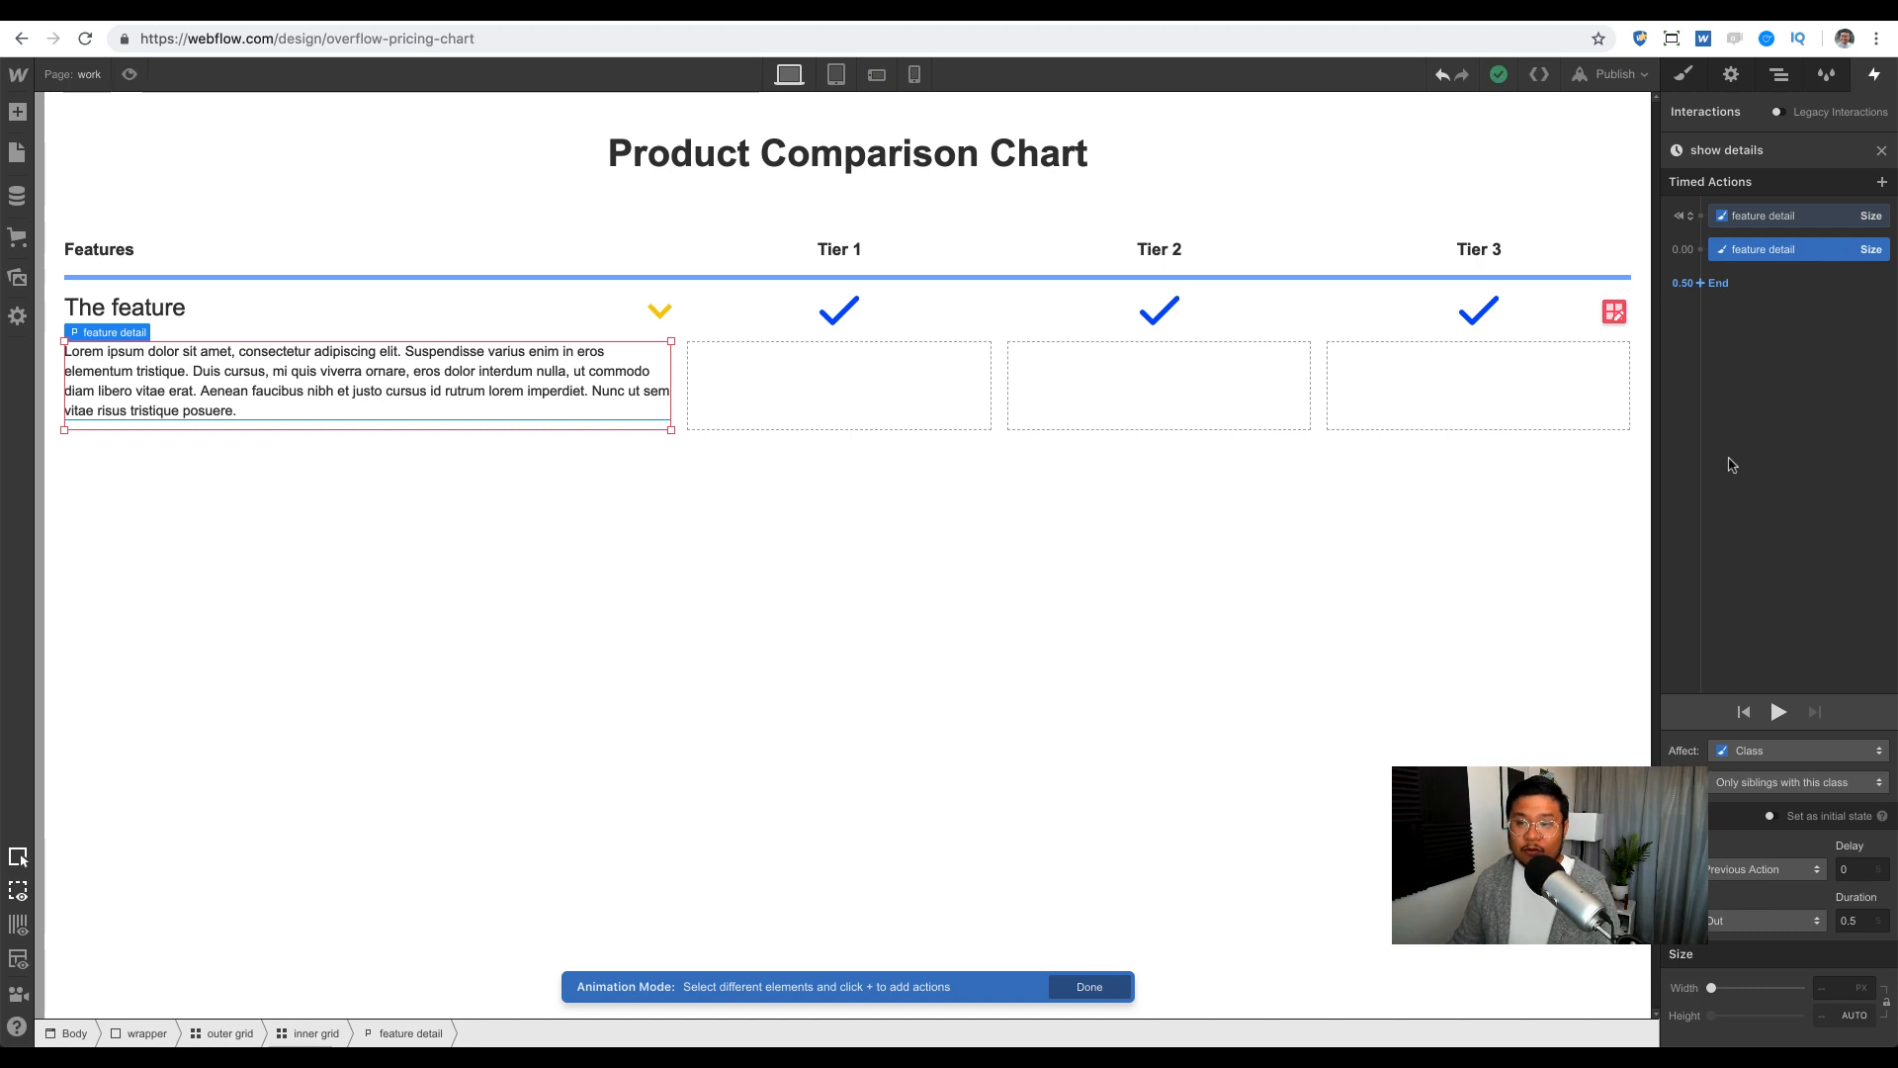
left_click(1776, 712)
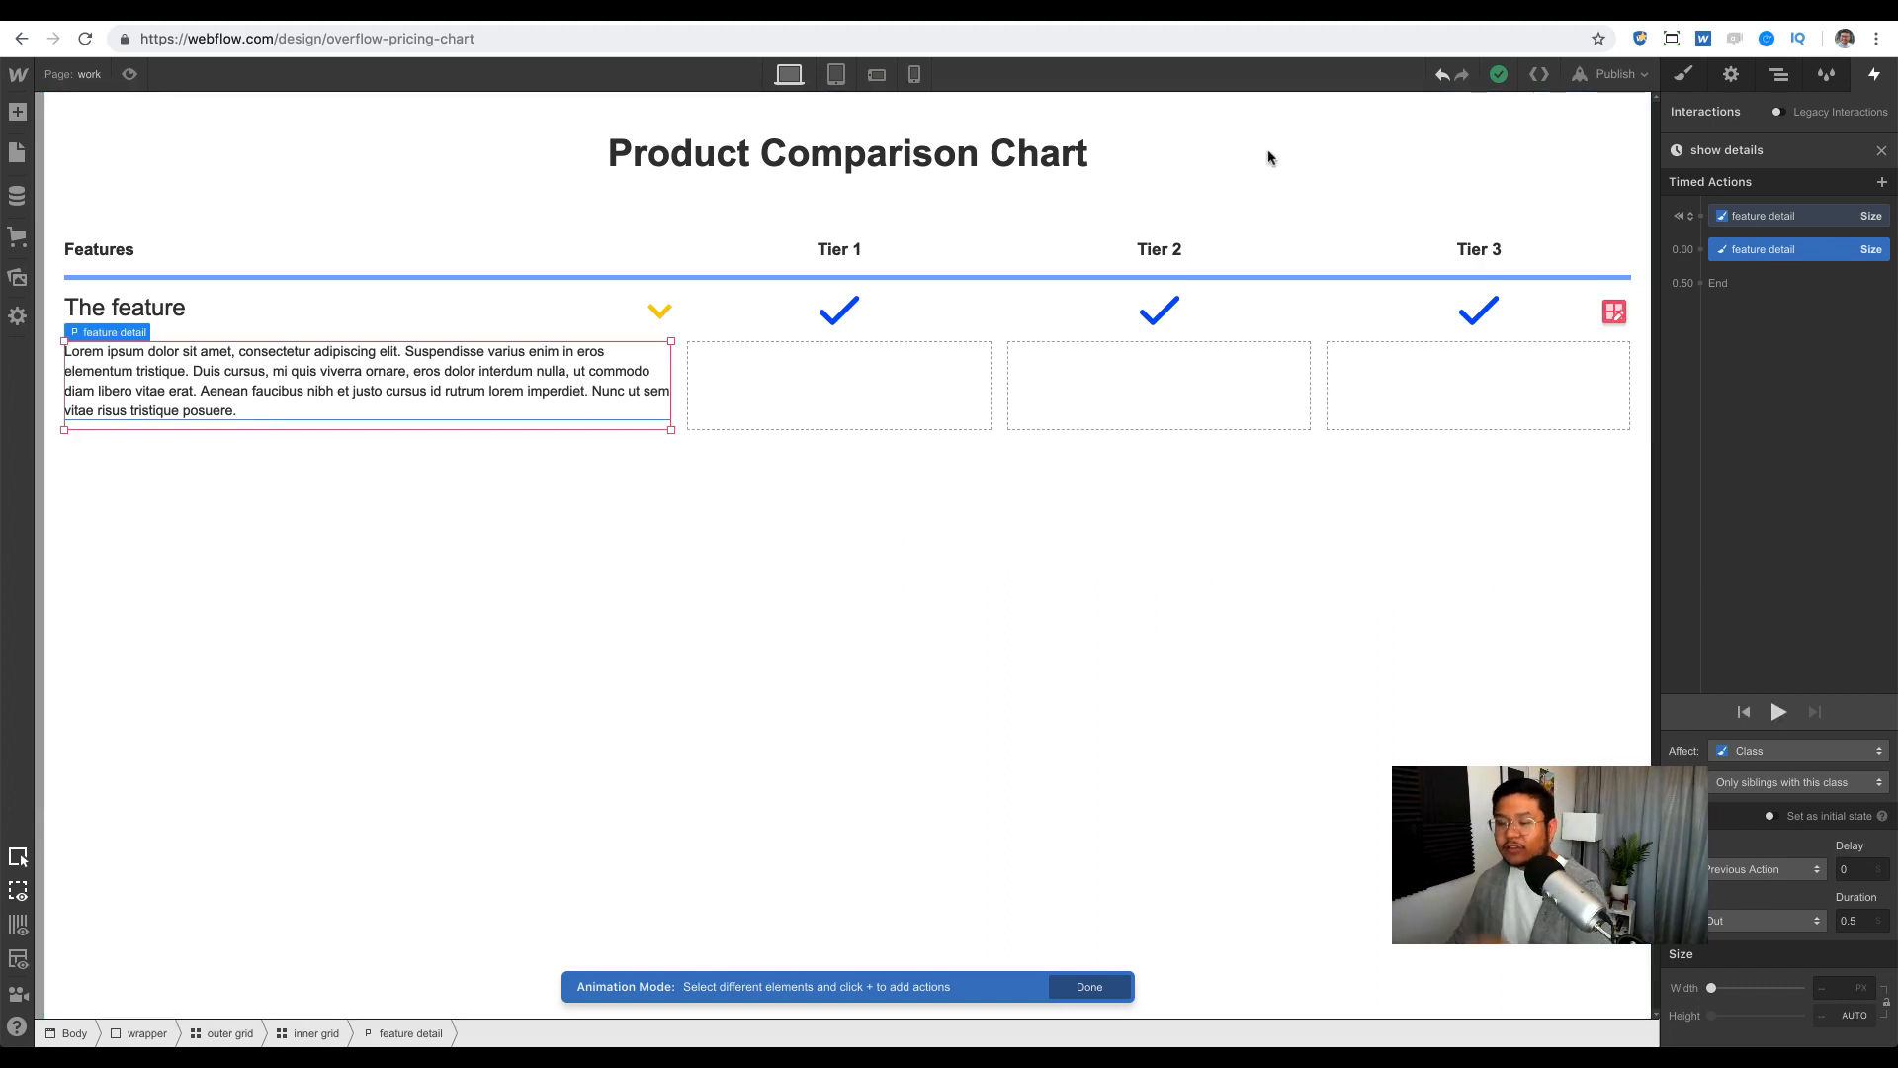
left_click(1686, 77)
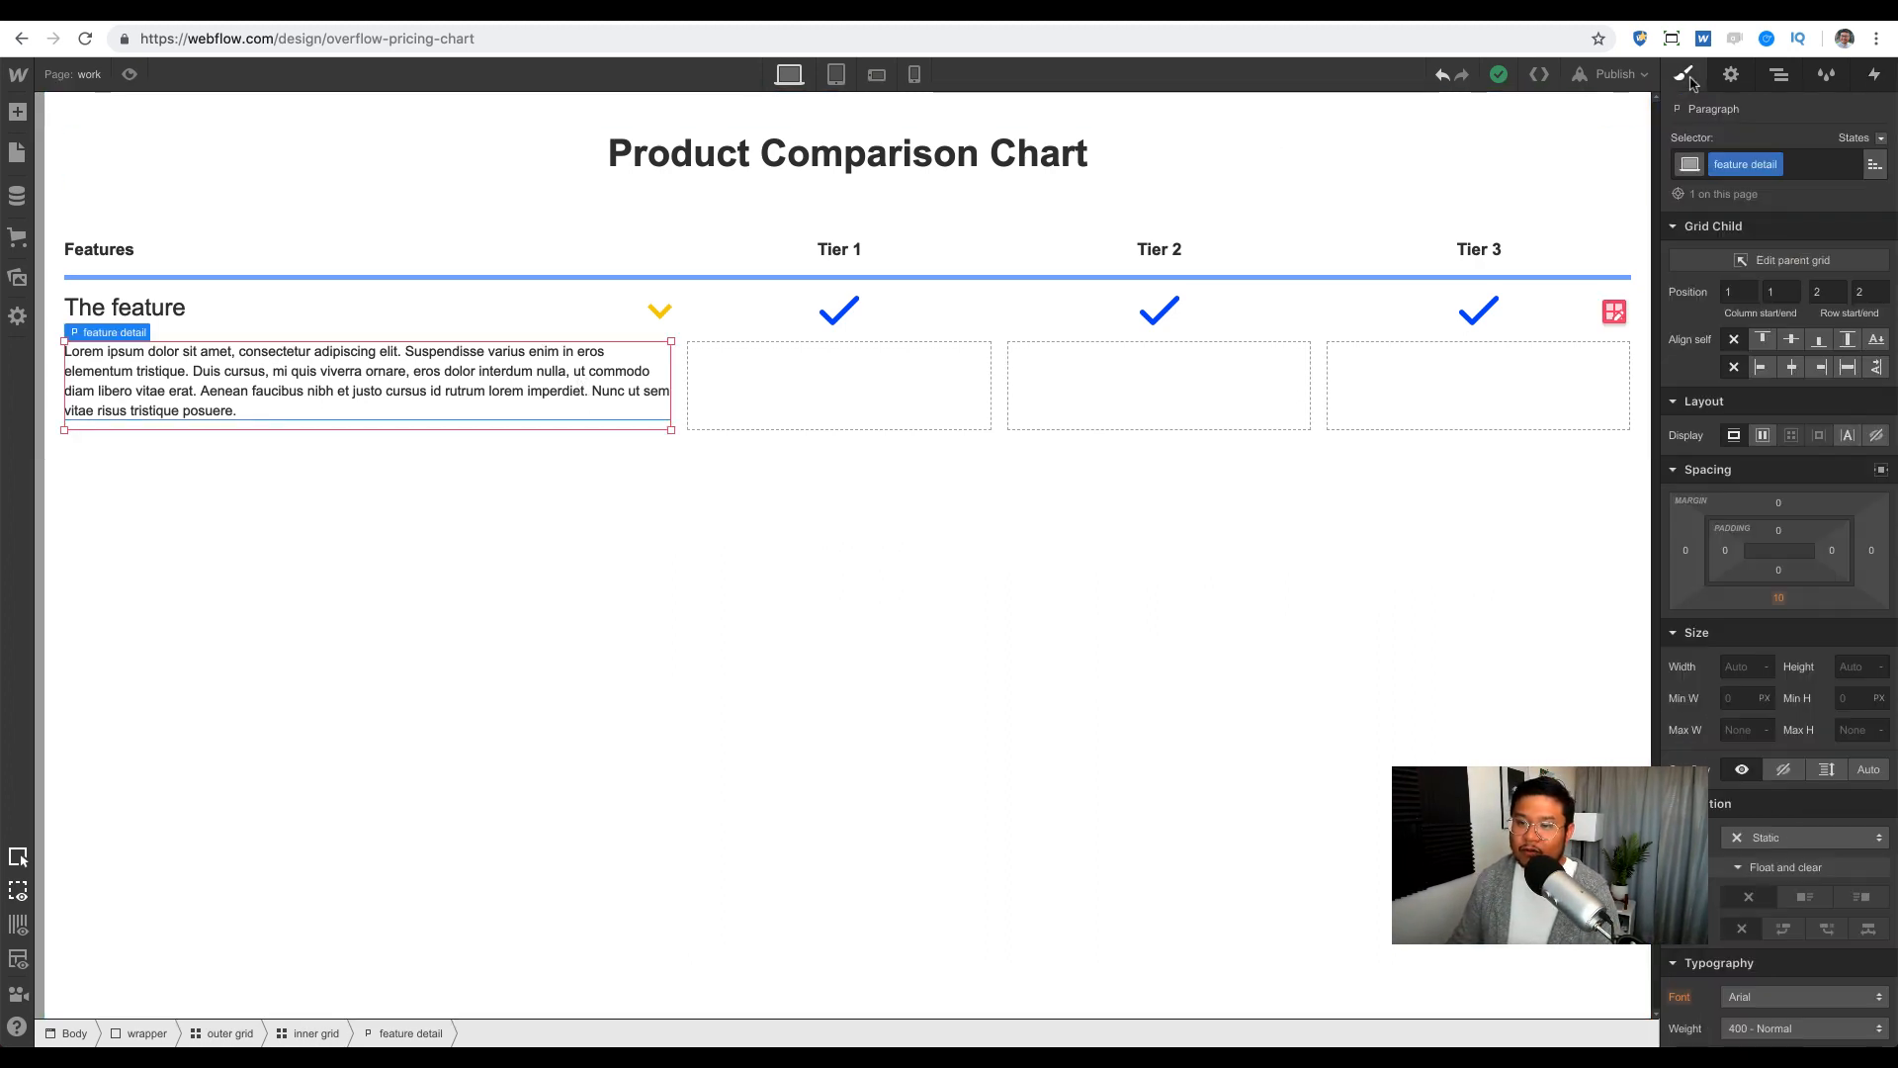
Step: Set feature detail's overflow to Hidden, step its height from 200 to 0, then clear it
left_click(1784, 770)
left_click(1859, 666)
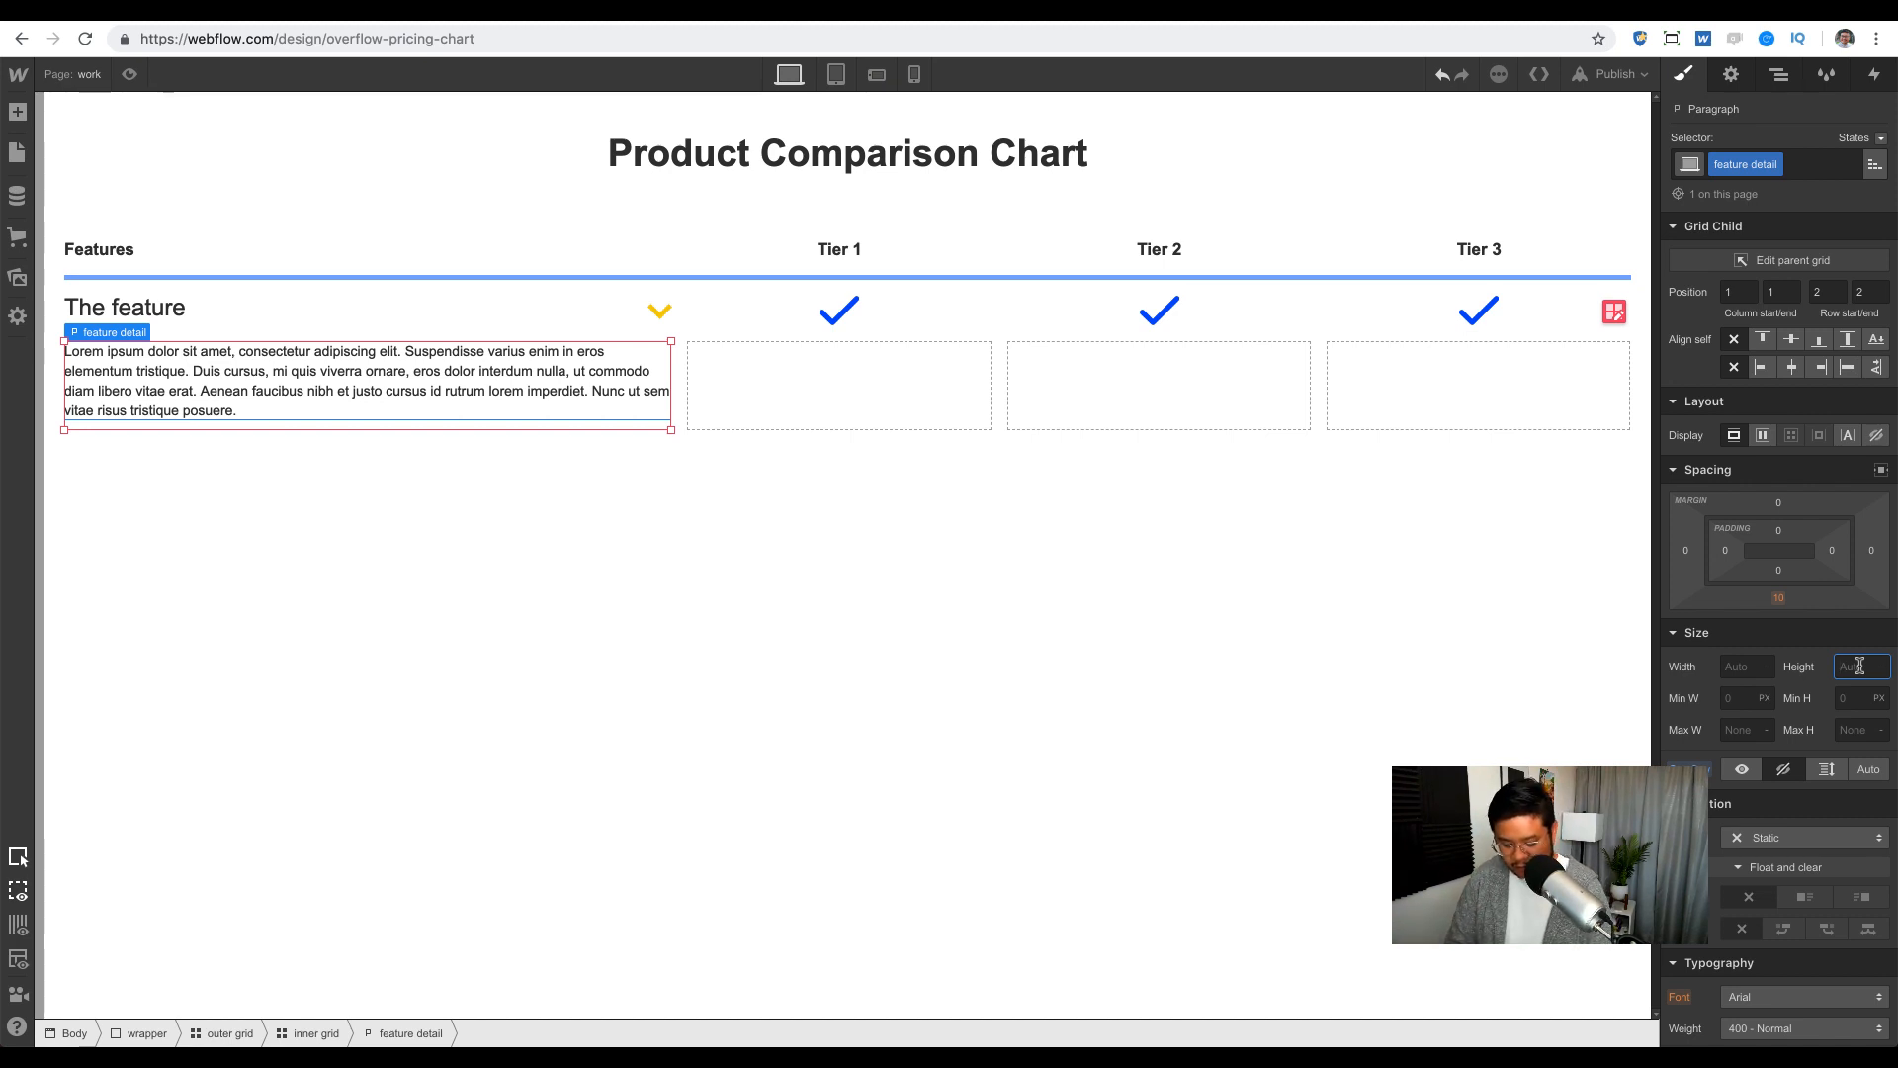
type("200")
key("Return")
key("shift+Down")
key("shift+Down")
key("shift+Down")
key("shift+Down")
key("shift+Down")
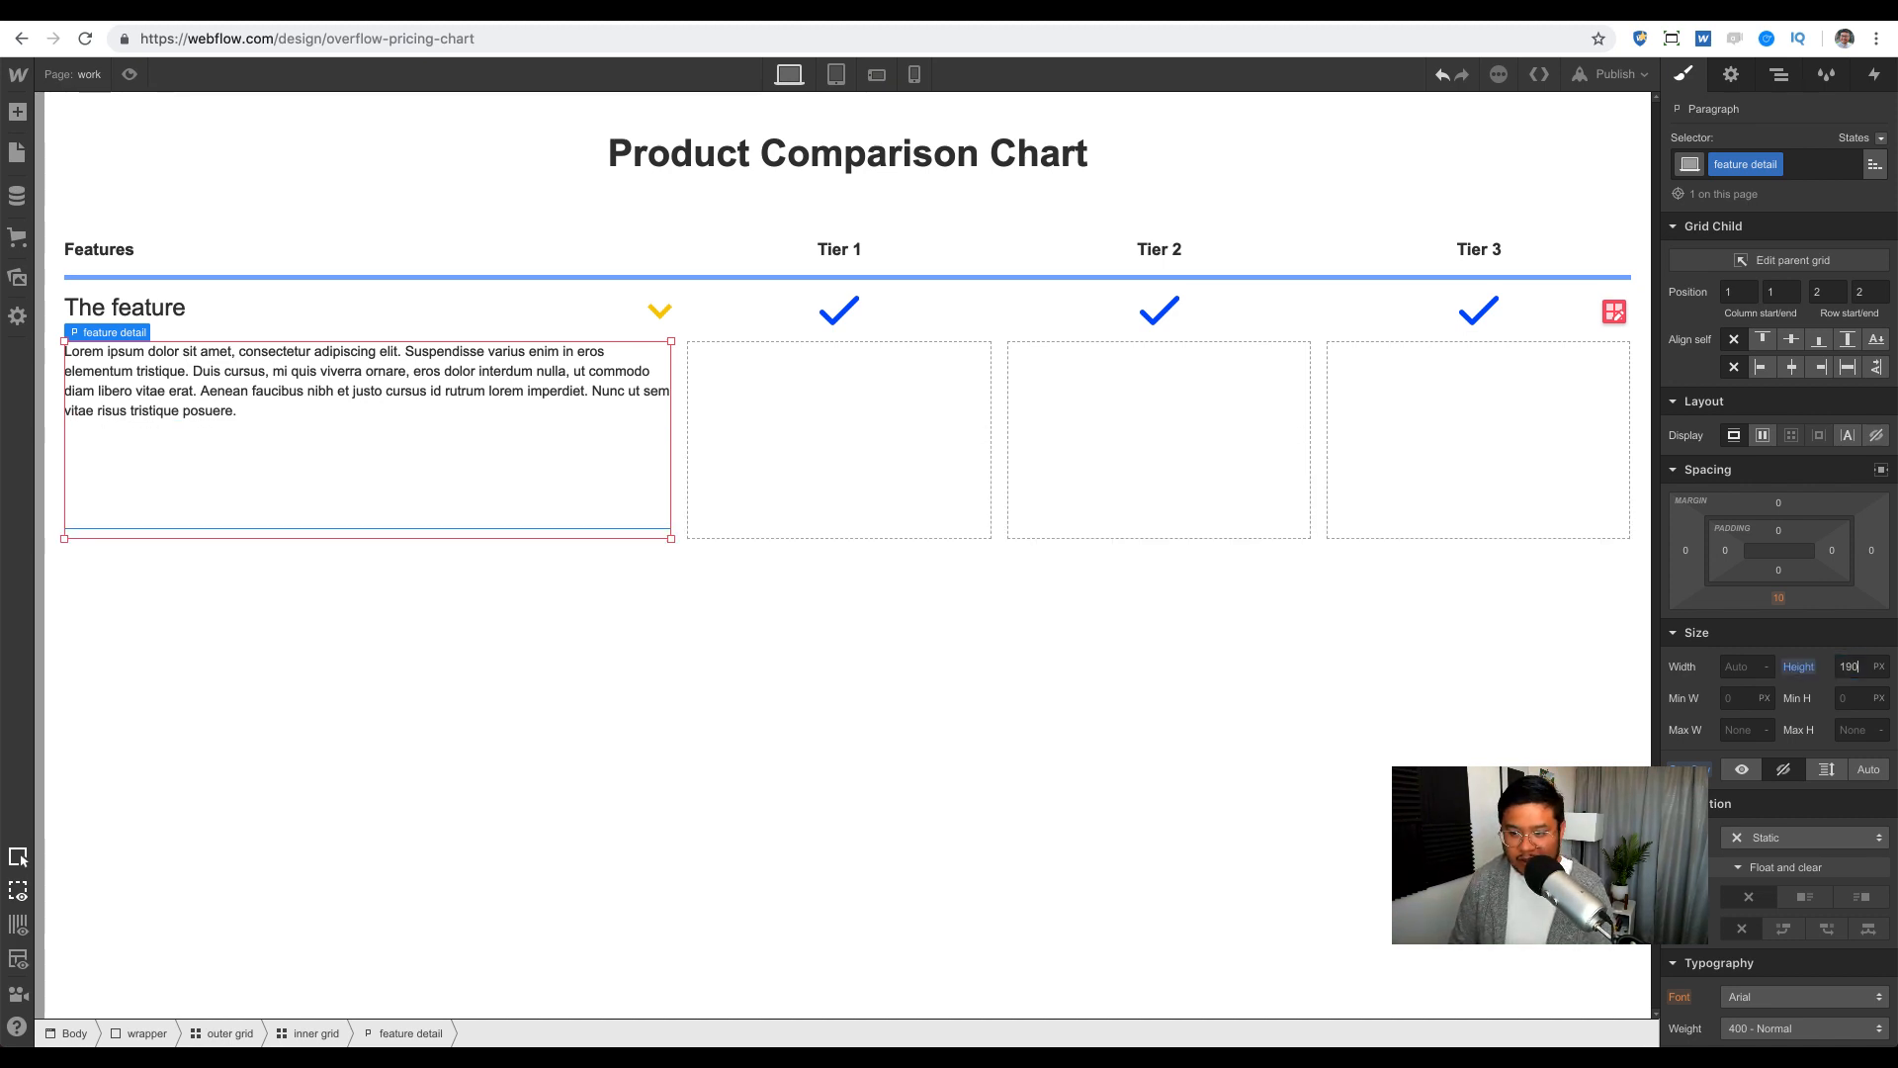
key("shift+Down")
key("shift+Down")
key("shift+Down")
key("shift+Down")
key("shift+Down")
key("shift+Down")
key("shift+Down")
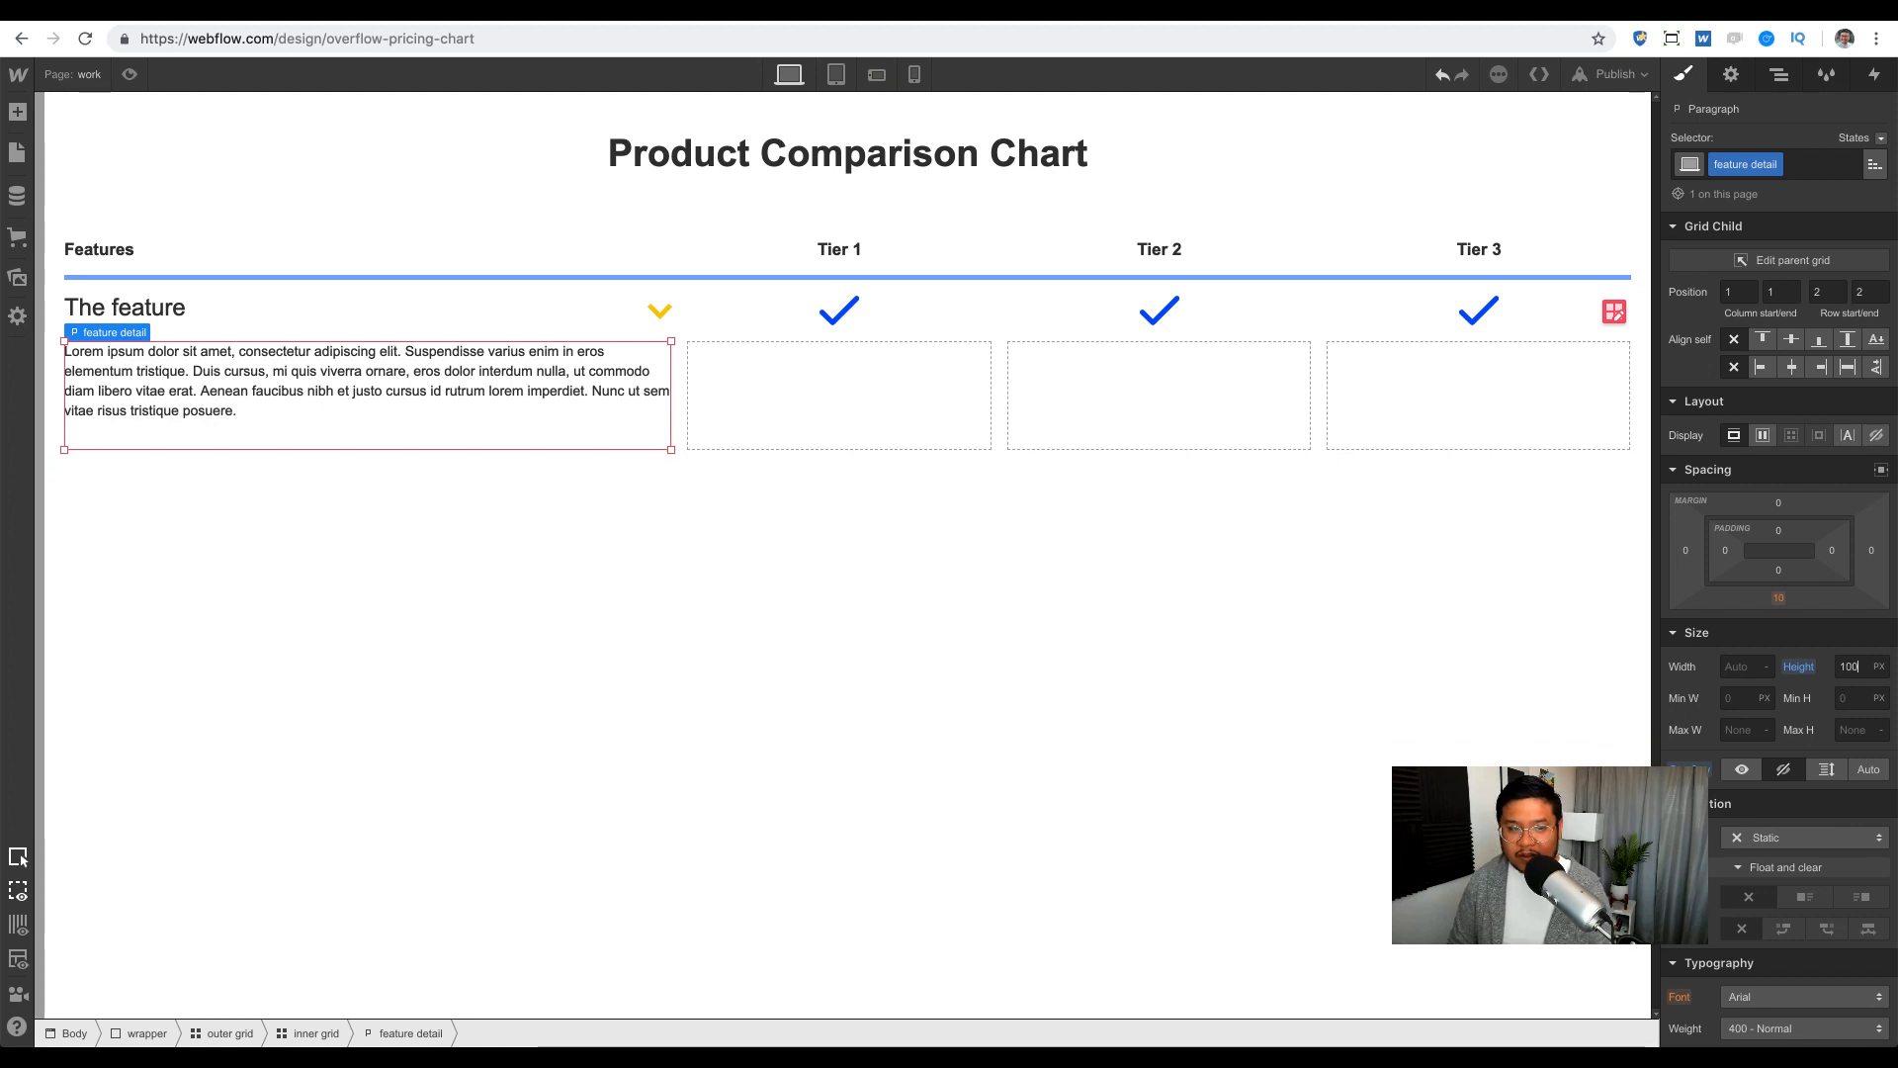
key("shift+Down")
key("shift+Down")
key("shift+Down")
key("shift+Down")
key("shift+Down")
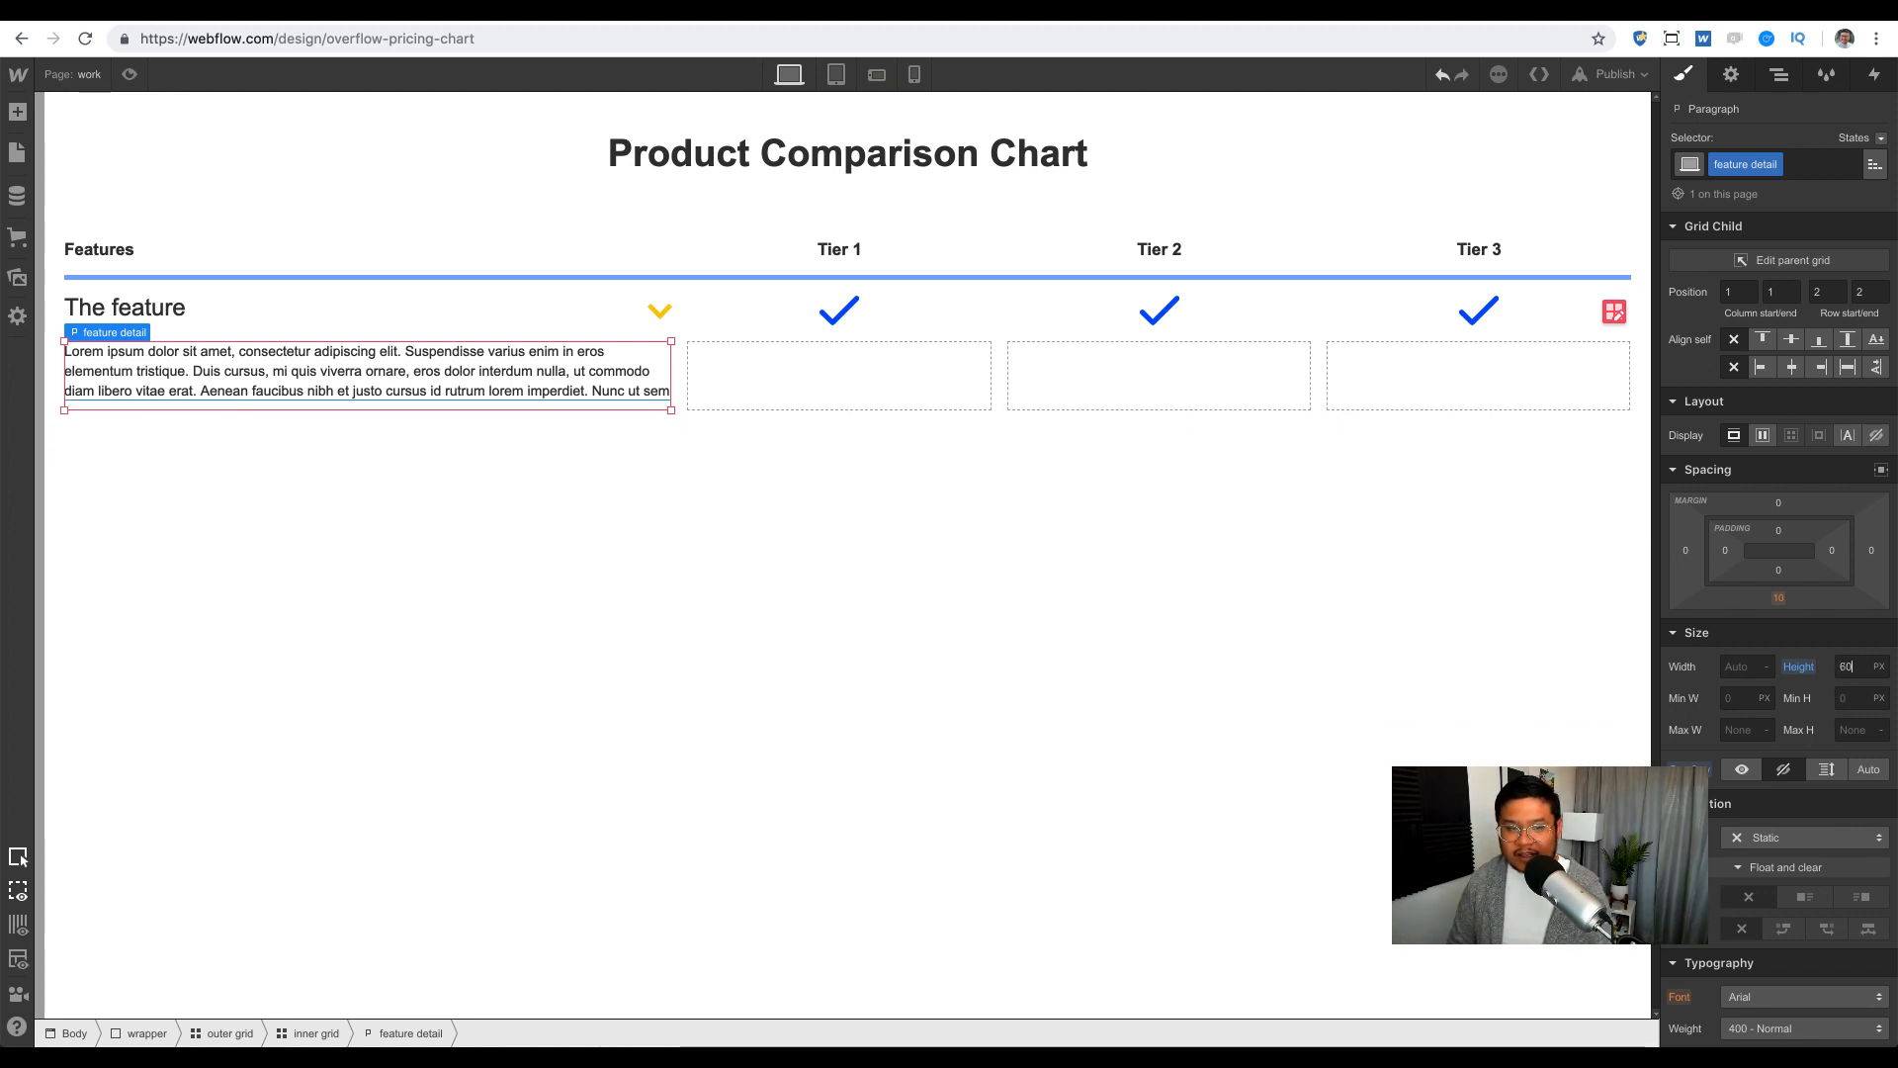
key("shift+Down")
key("shift+Down")
key("shift+Down")
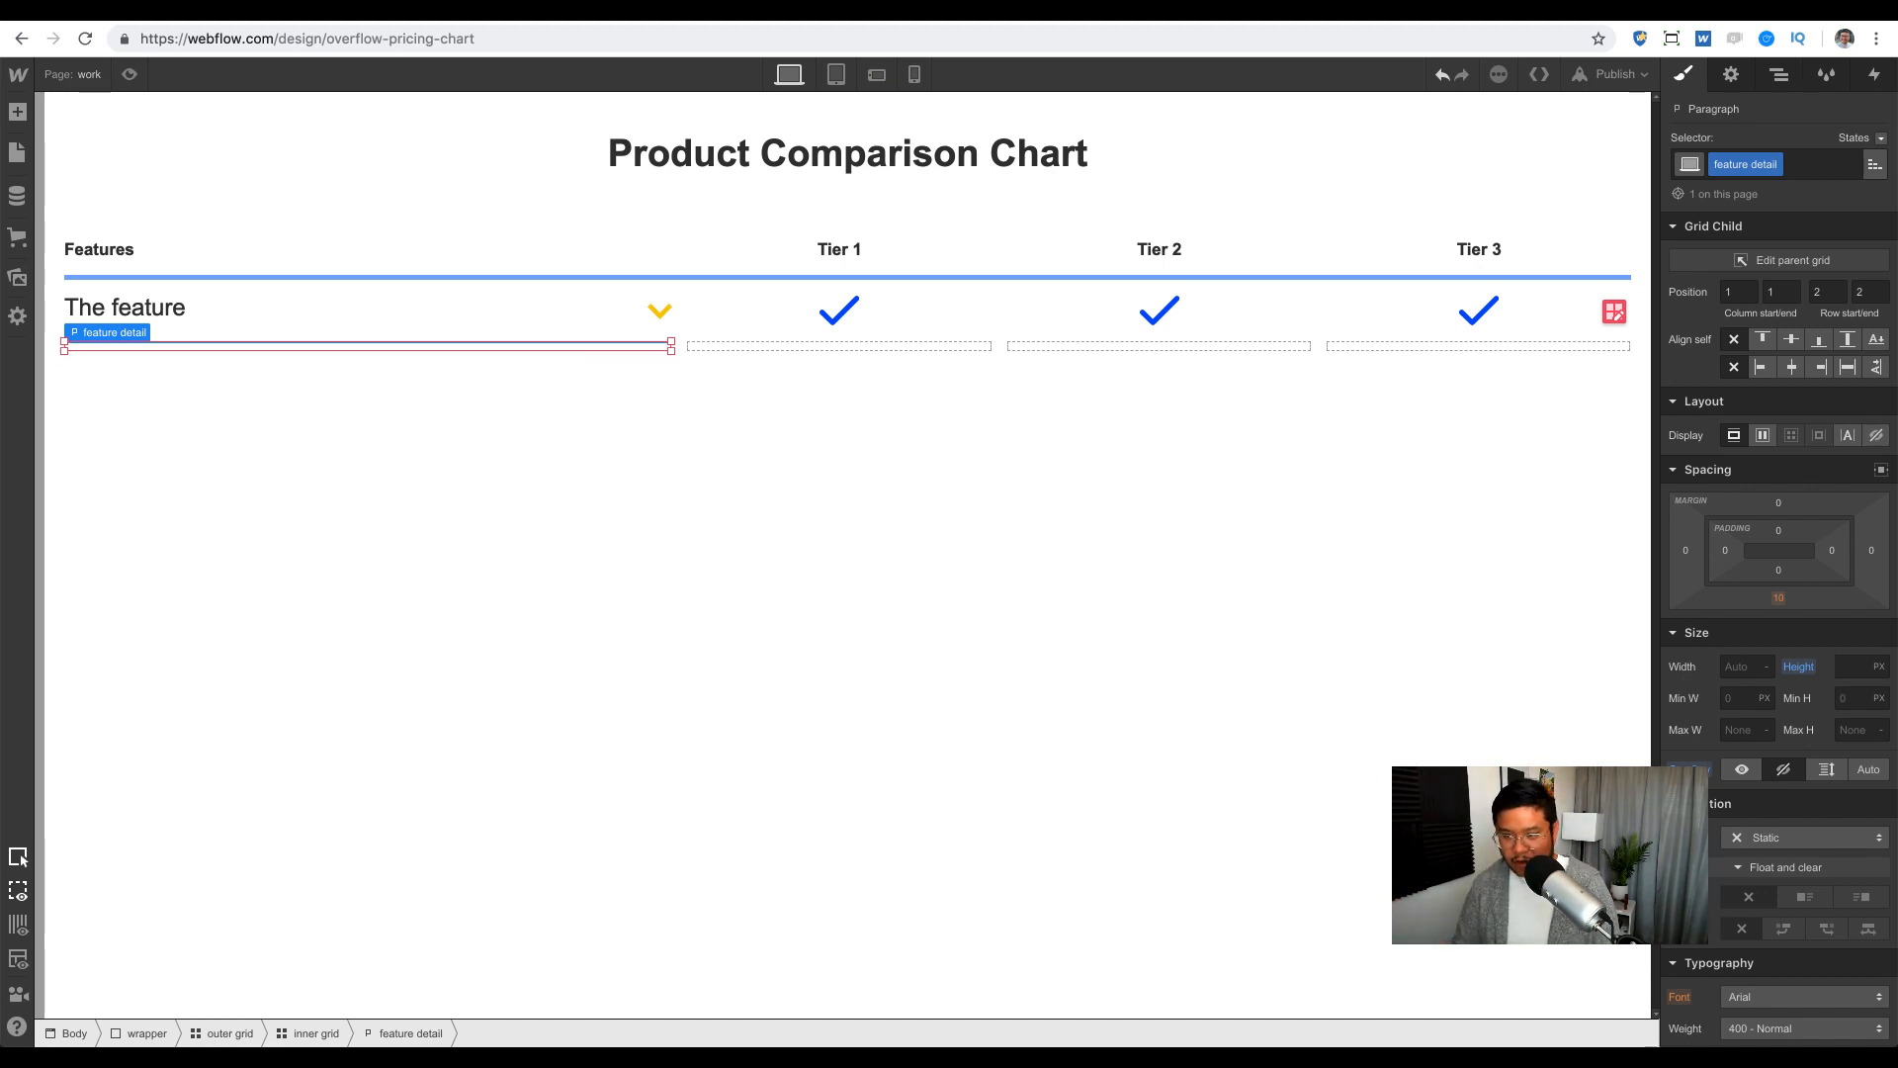
key("Return")
key("Return")
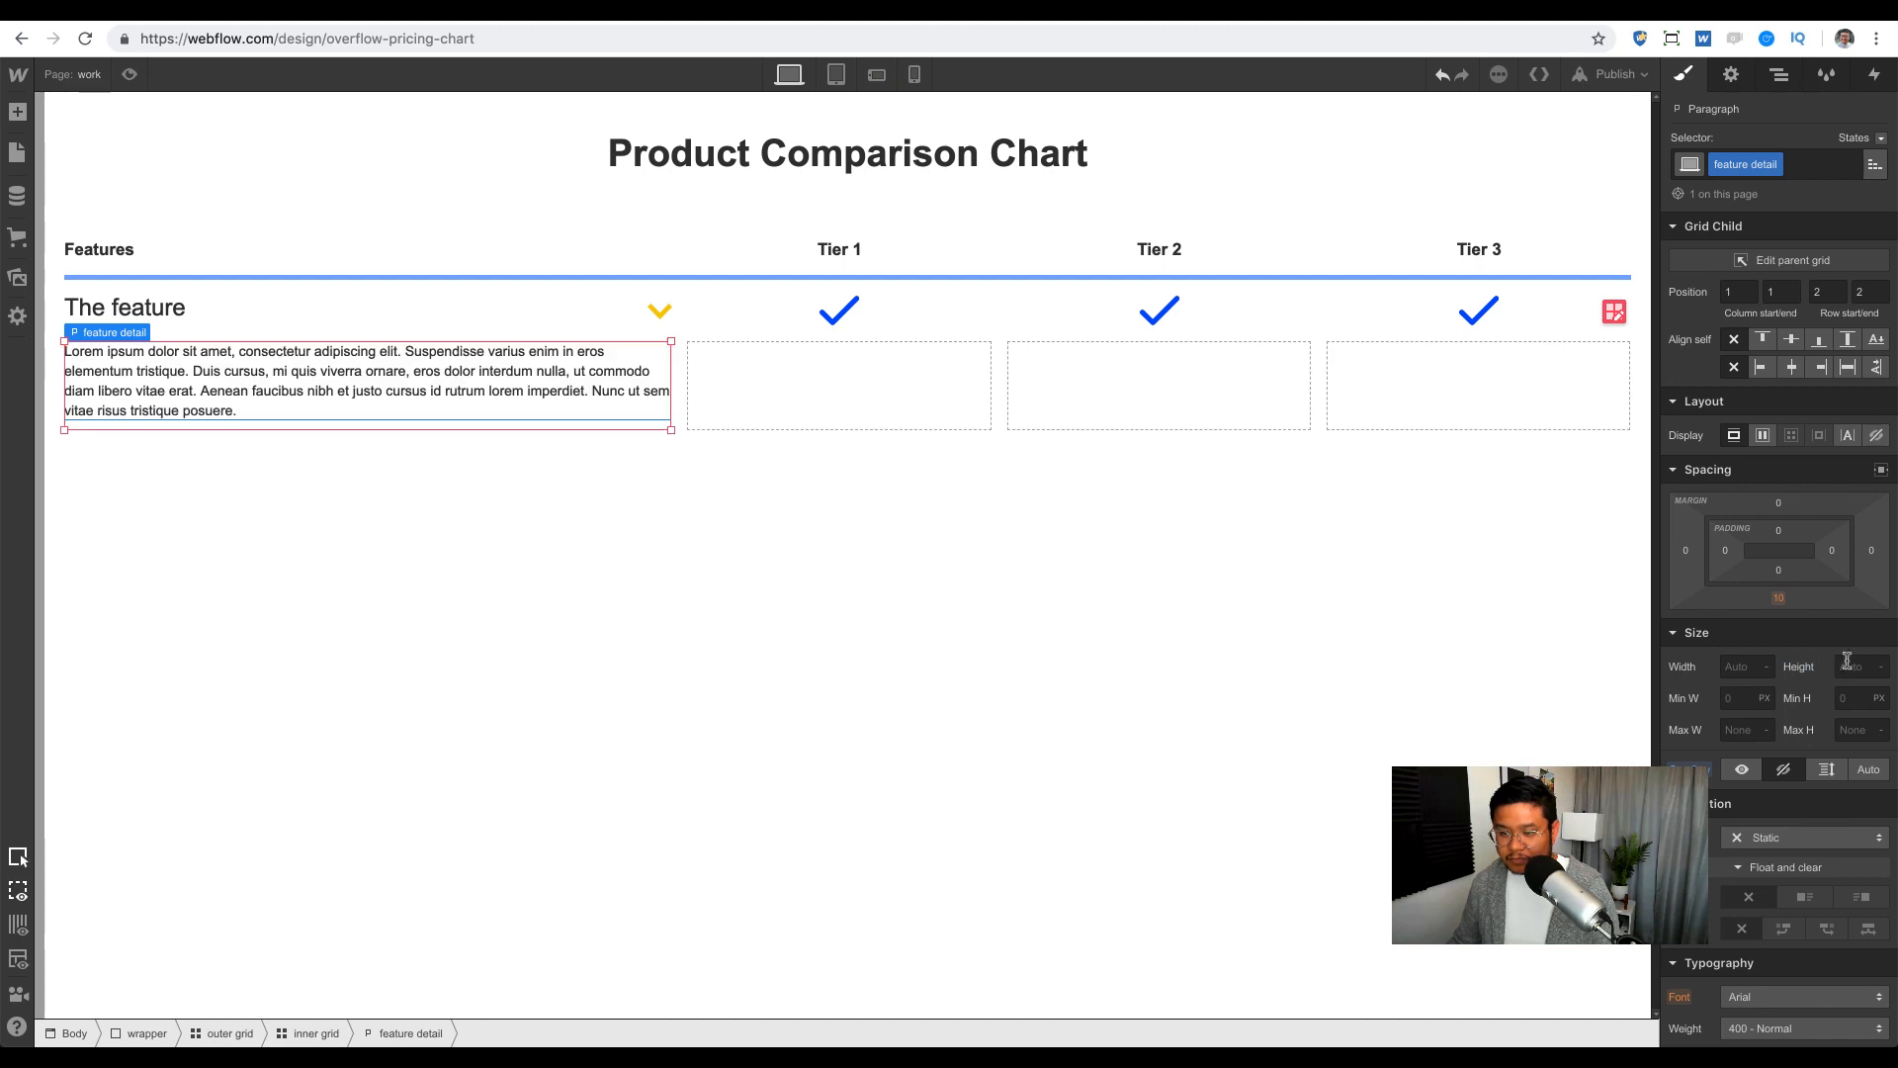
Step: Open the arrow link's Mouse Click (Tap) trigger and preview its show details animation
key("h")
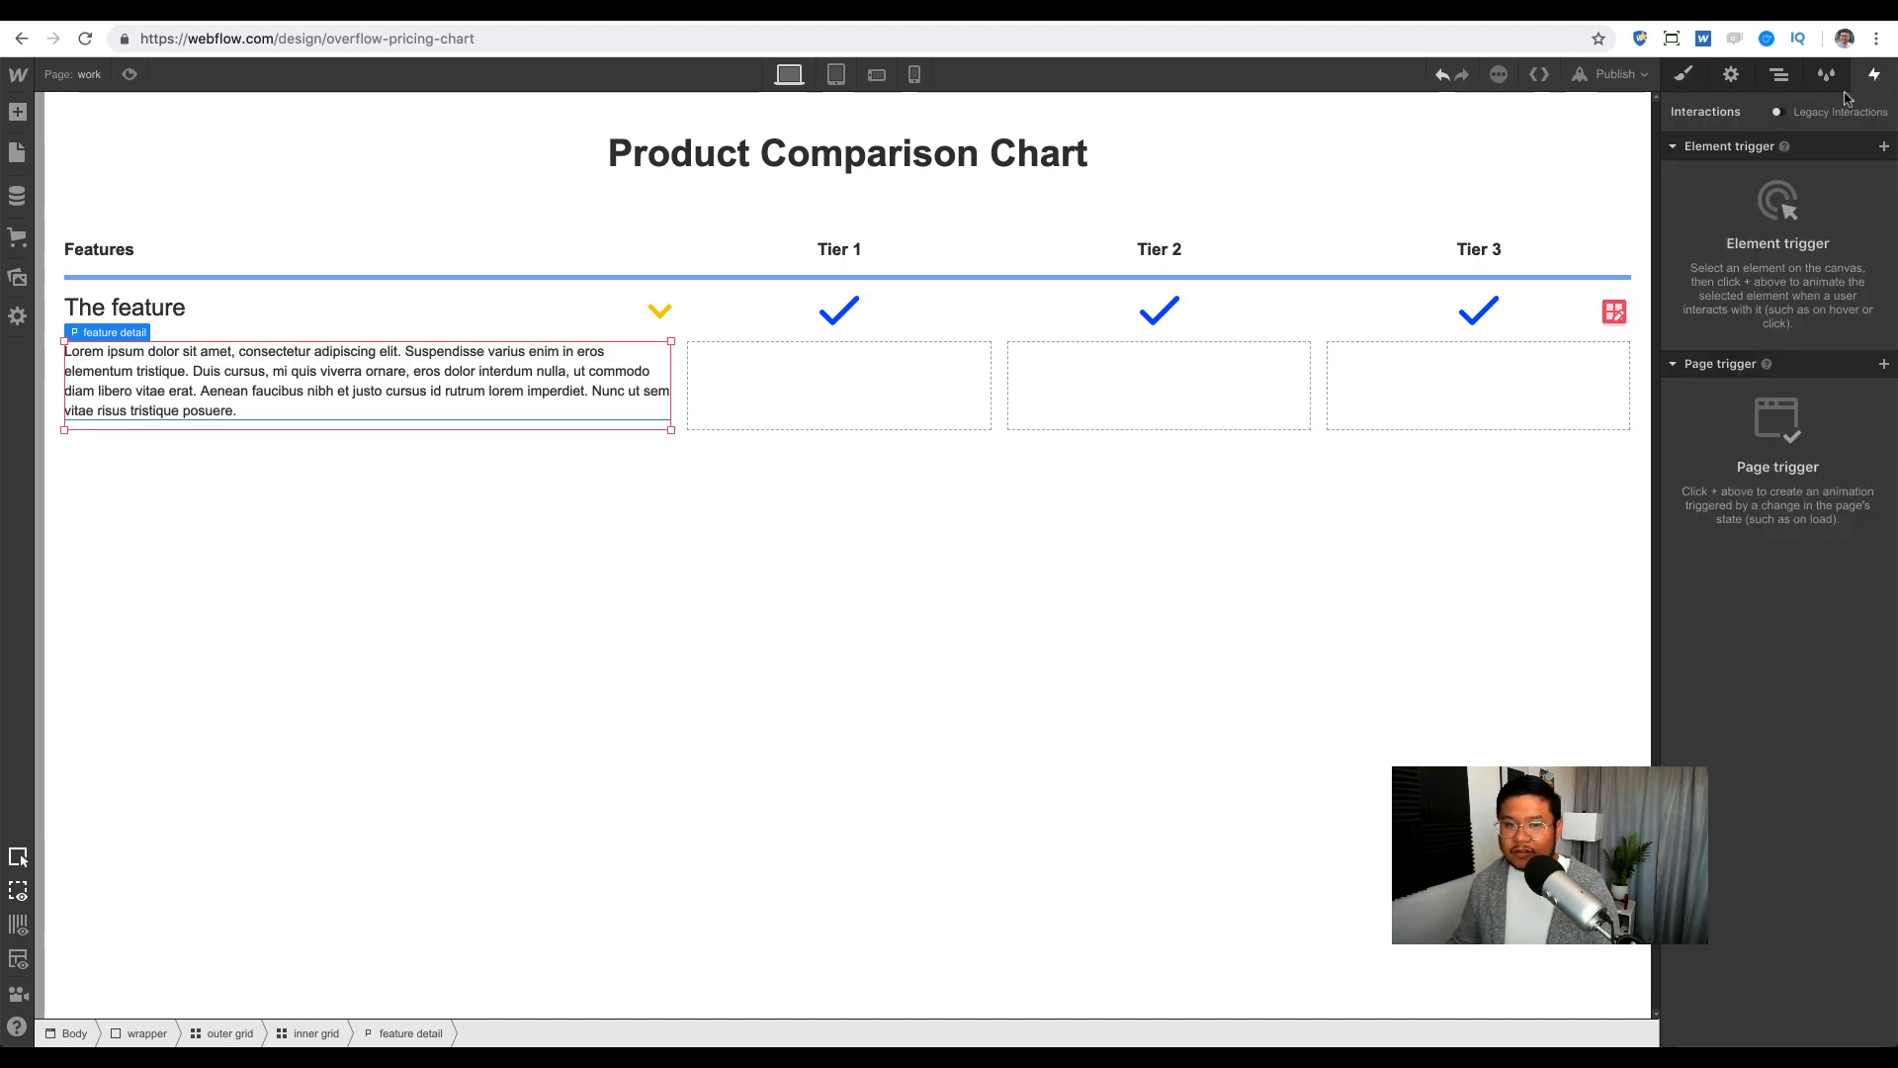
left_click(659, 311)
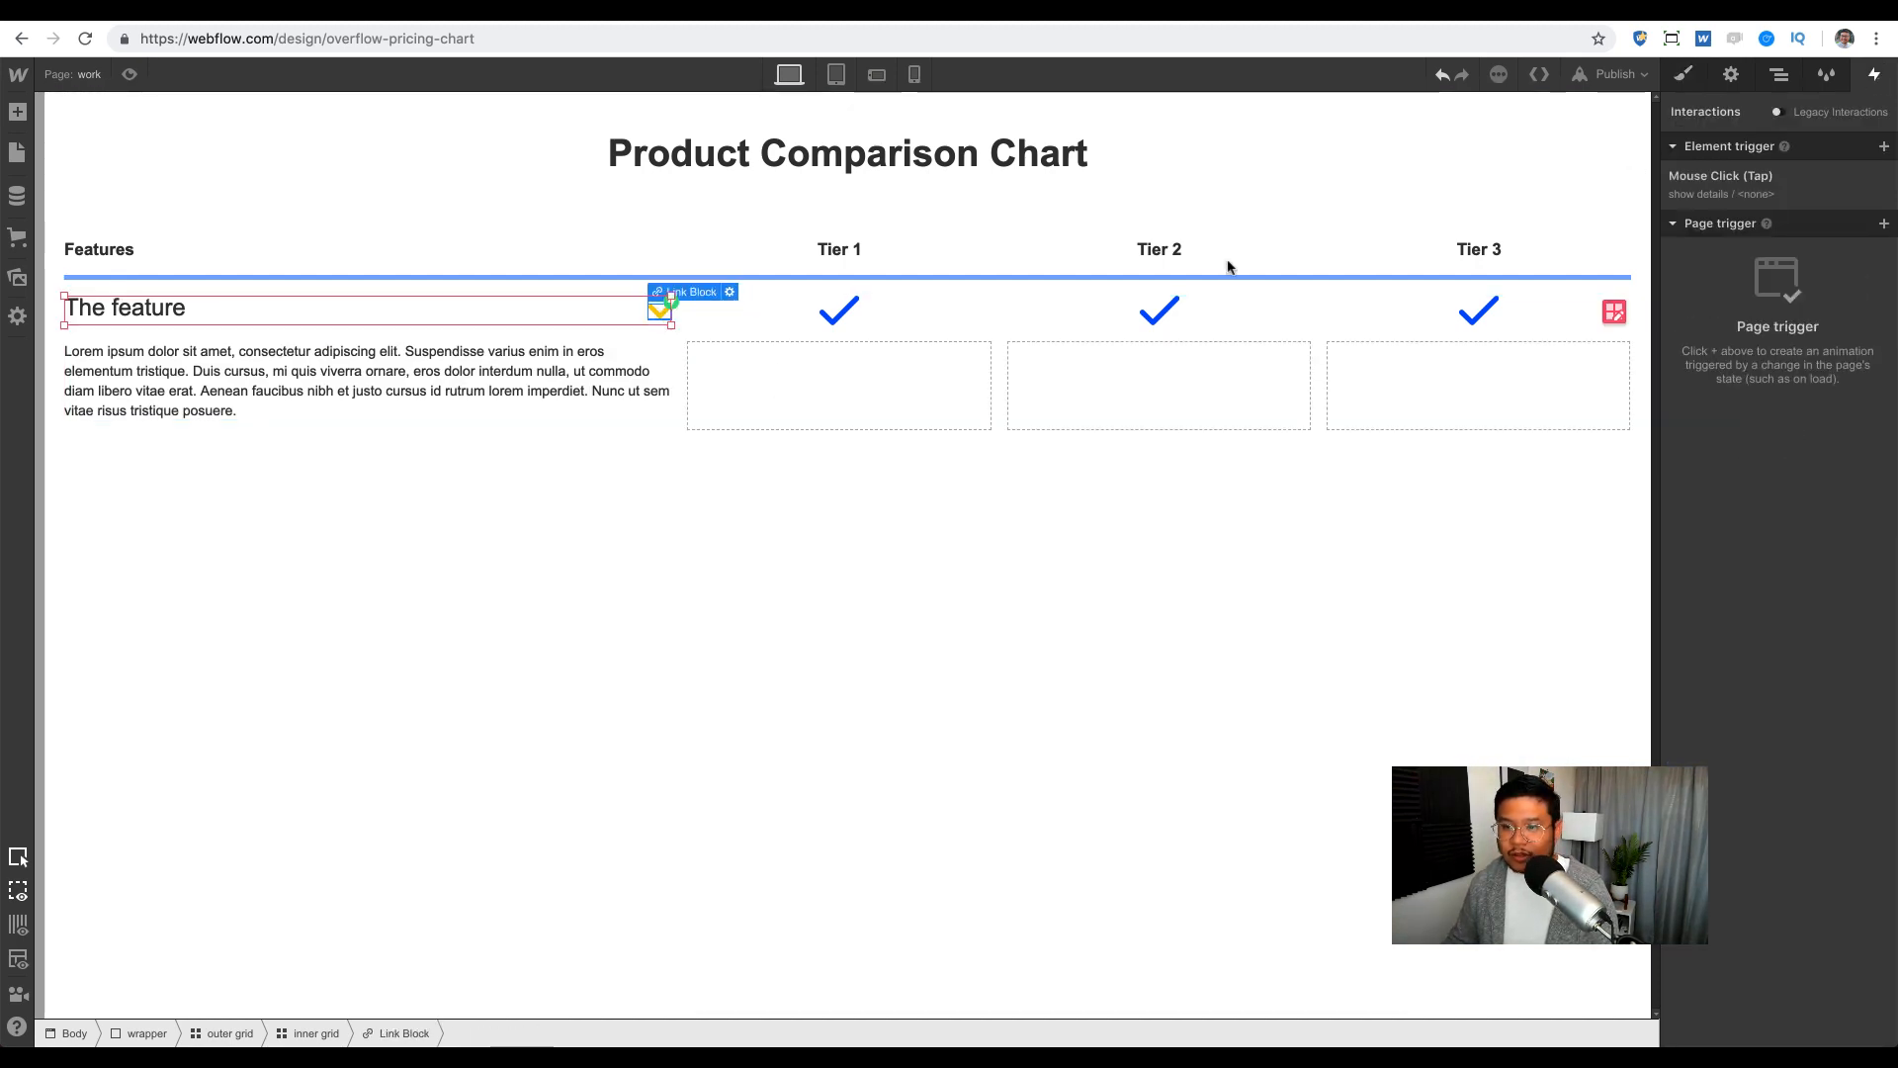
left_click(1760, 189)
left_click(1747, 363)
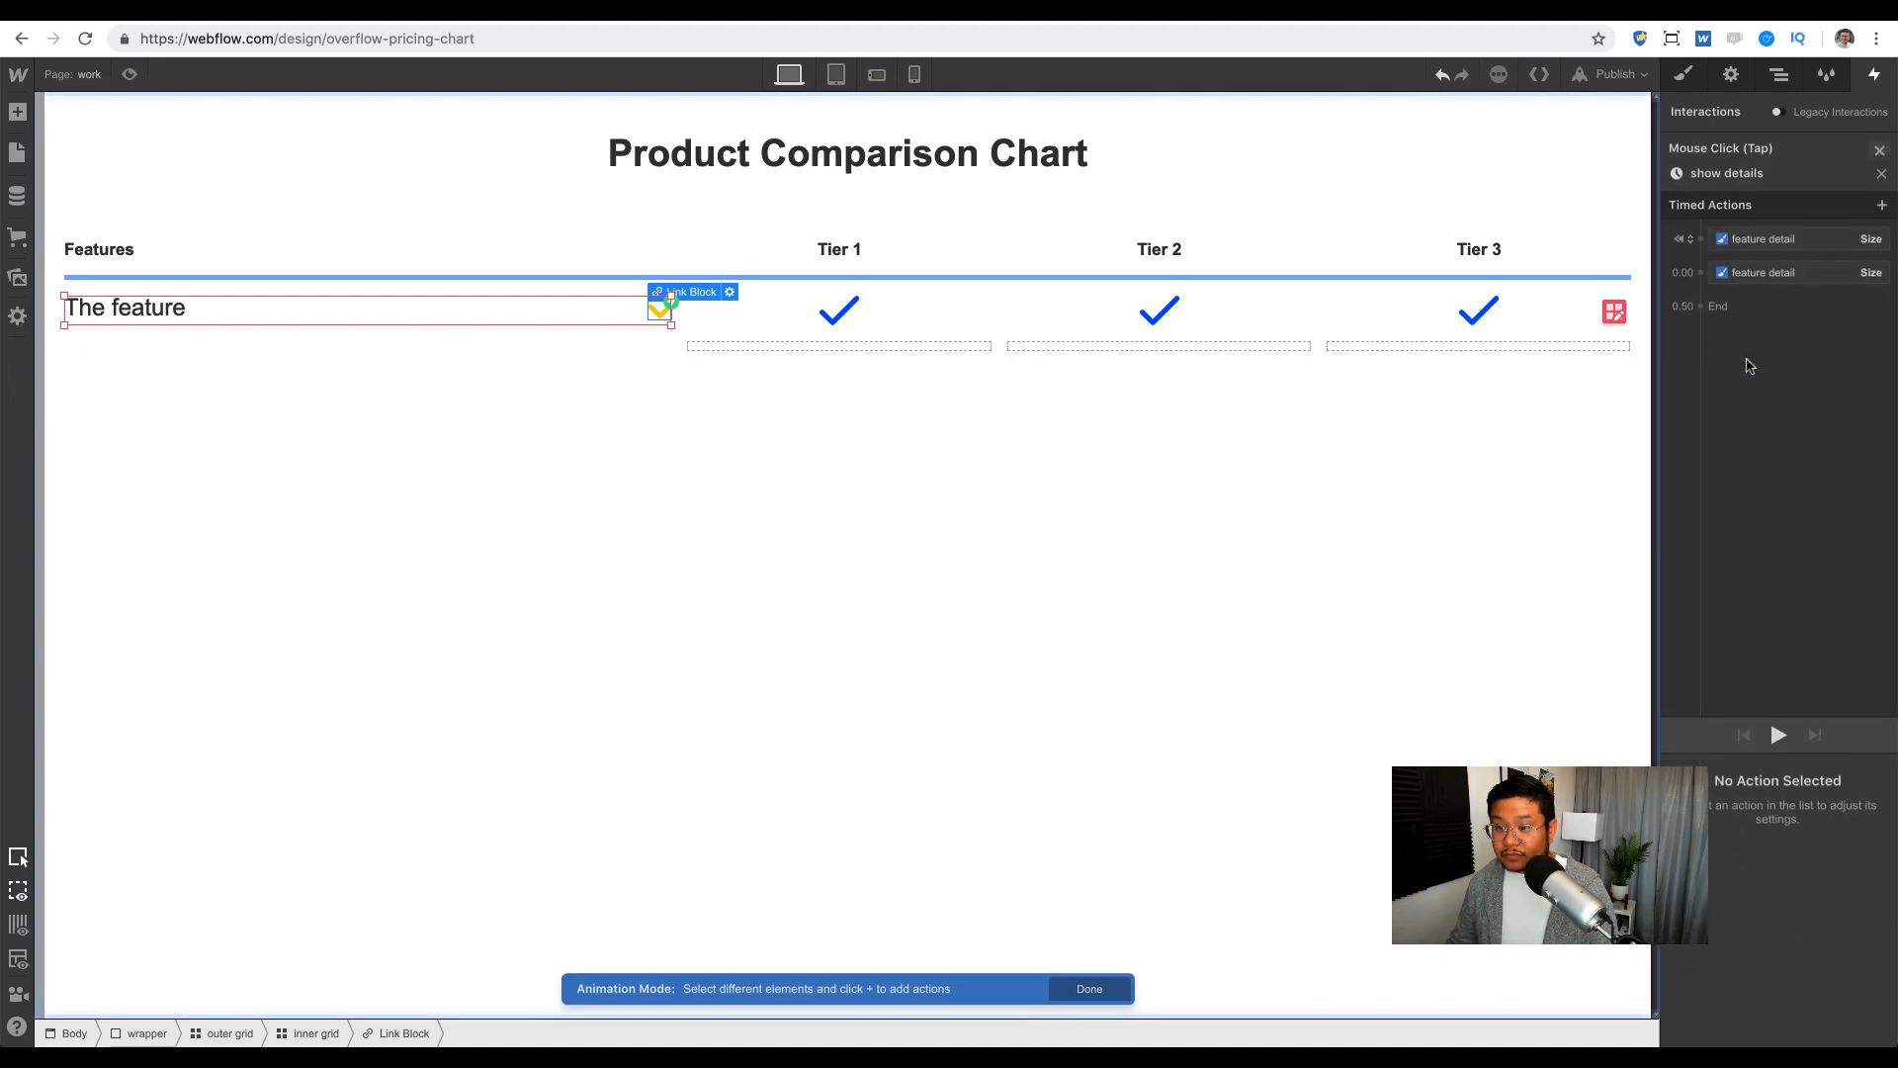
left_click(1779, 712)
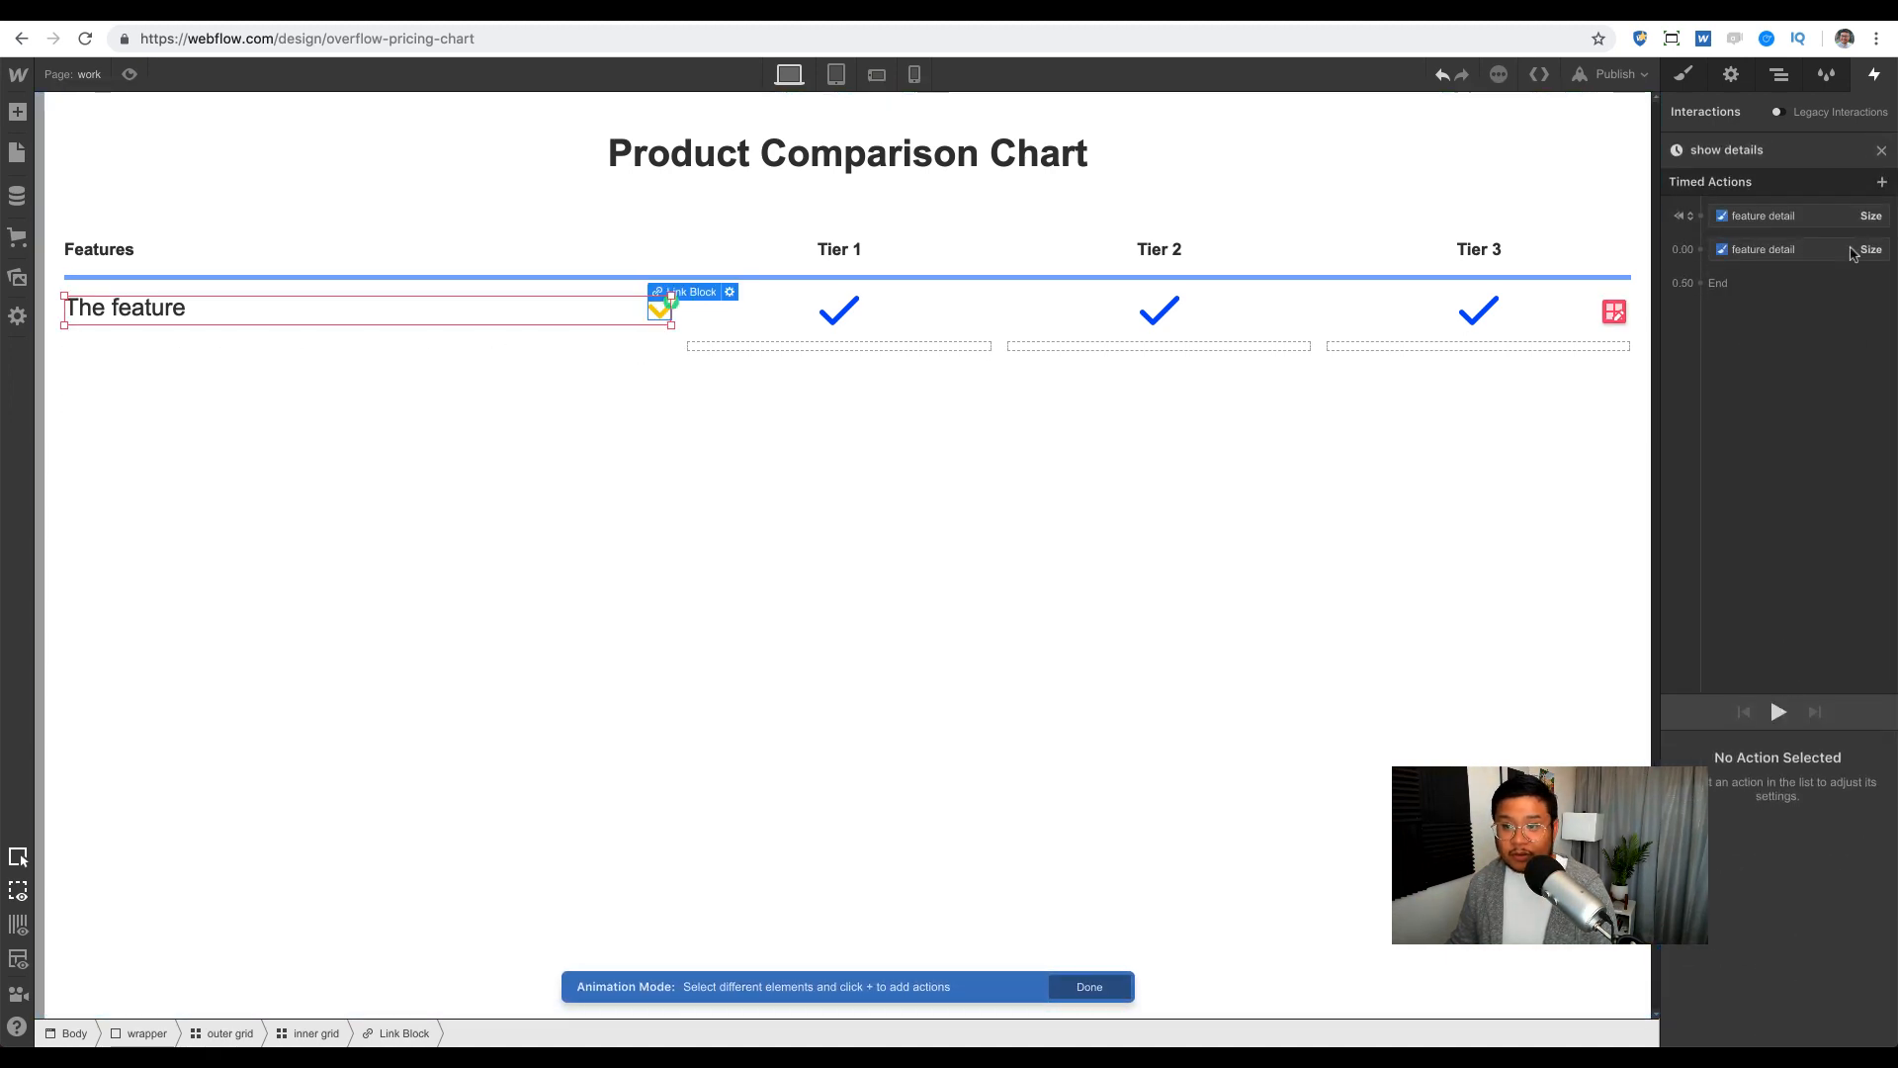
left_click(1882, 151)
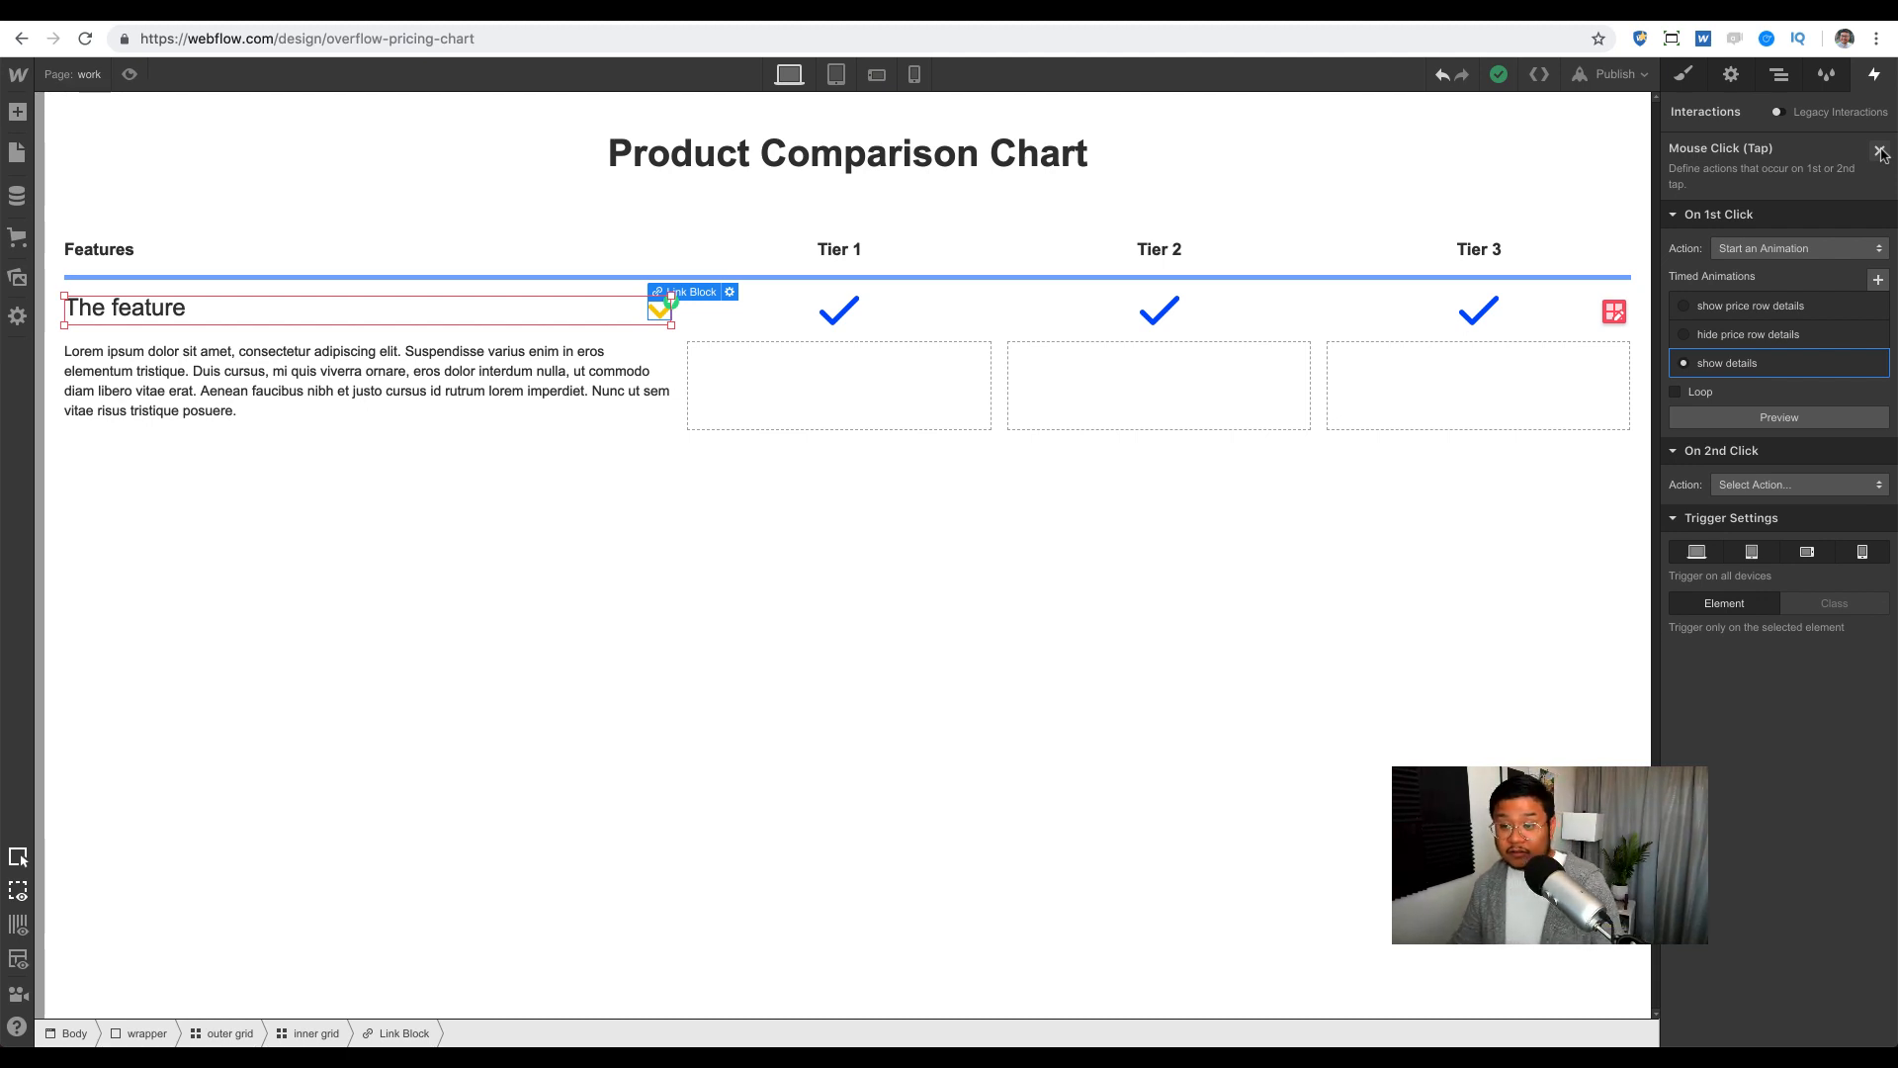
Step: Make the second click start a duplicate of show details, renamed 'hide details'
left_click(1786, 483)
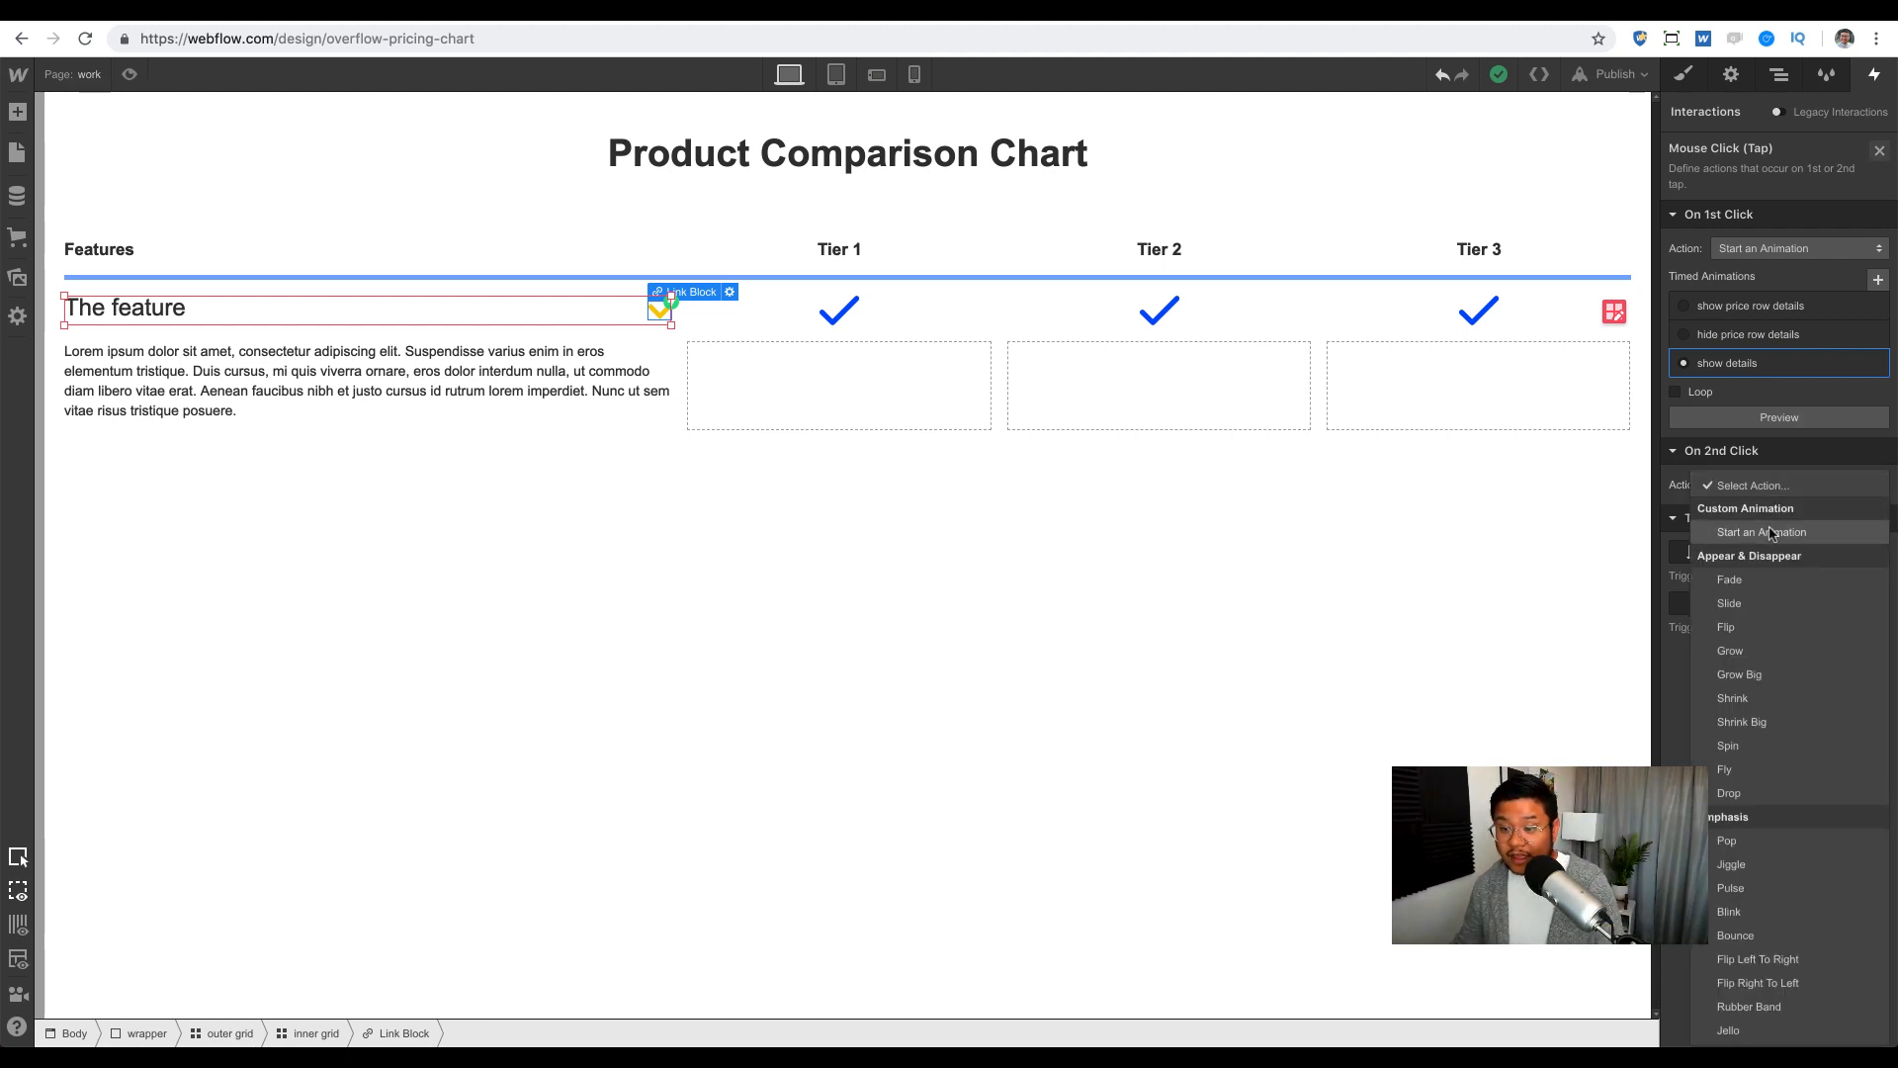
left_click(1769, 534)
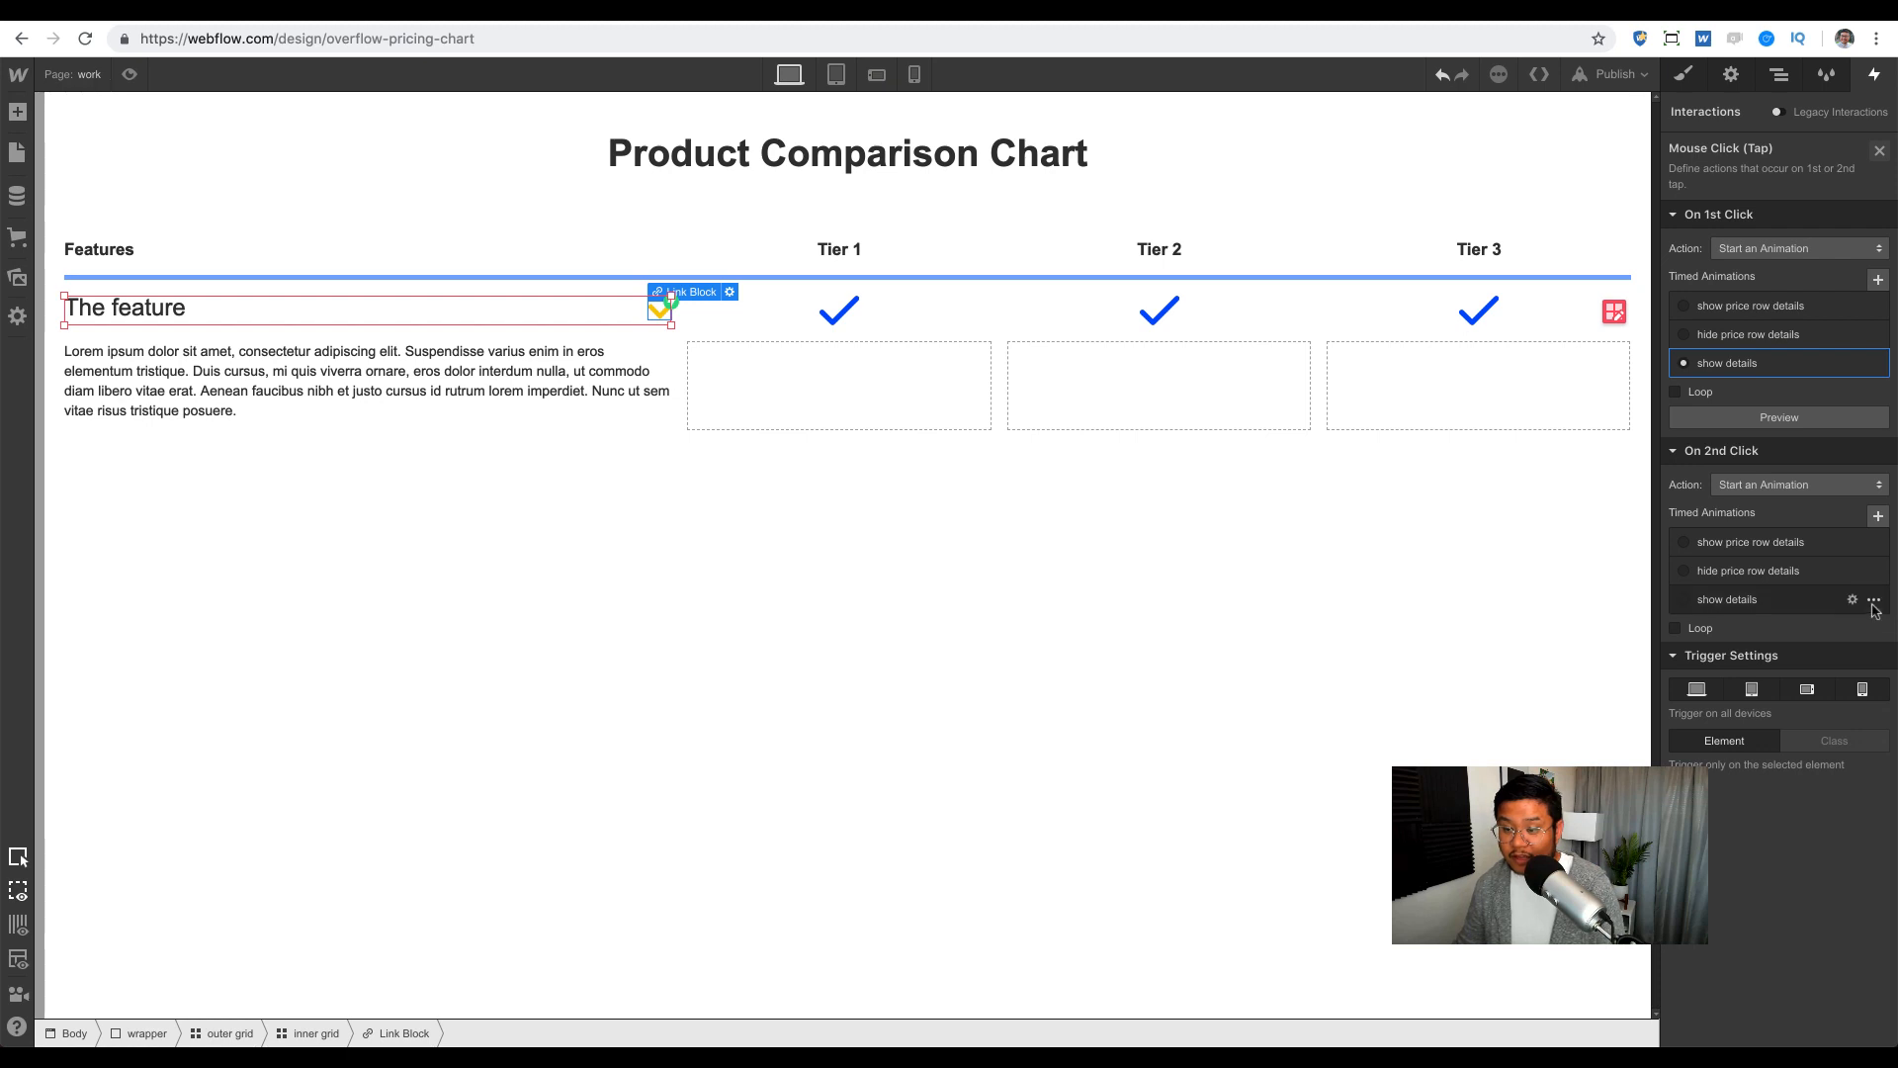
left_click(1875, 605)
left_click(1837, 676)
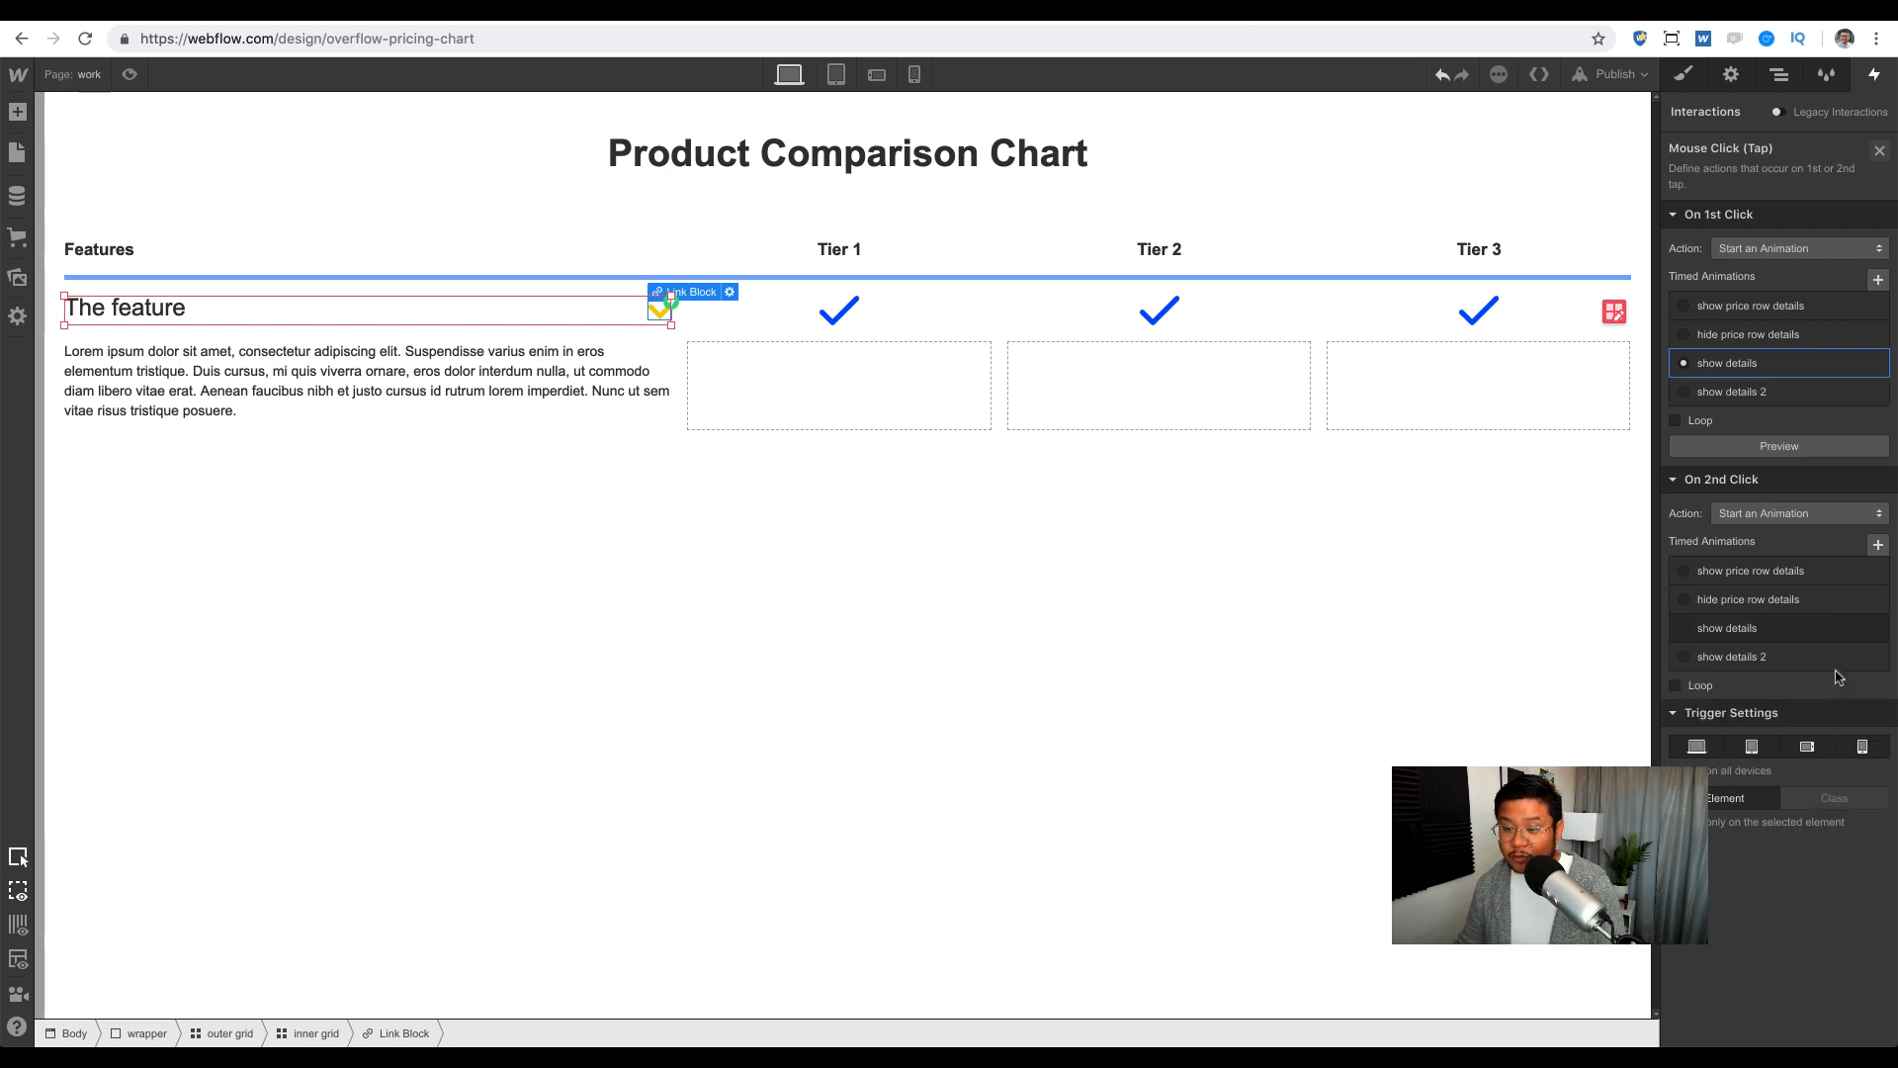
left_click(1769, 662)
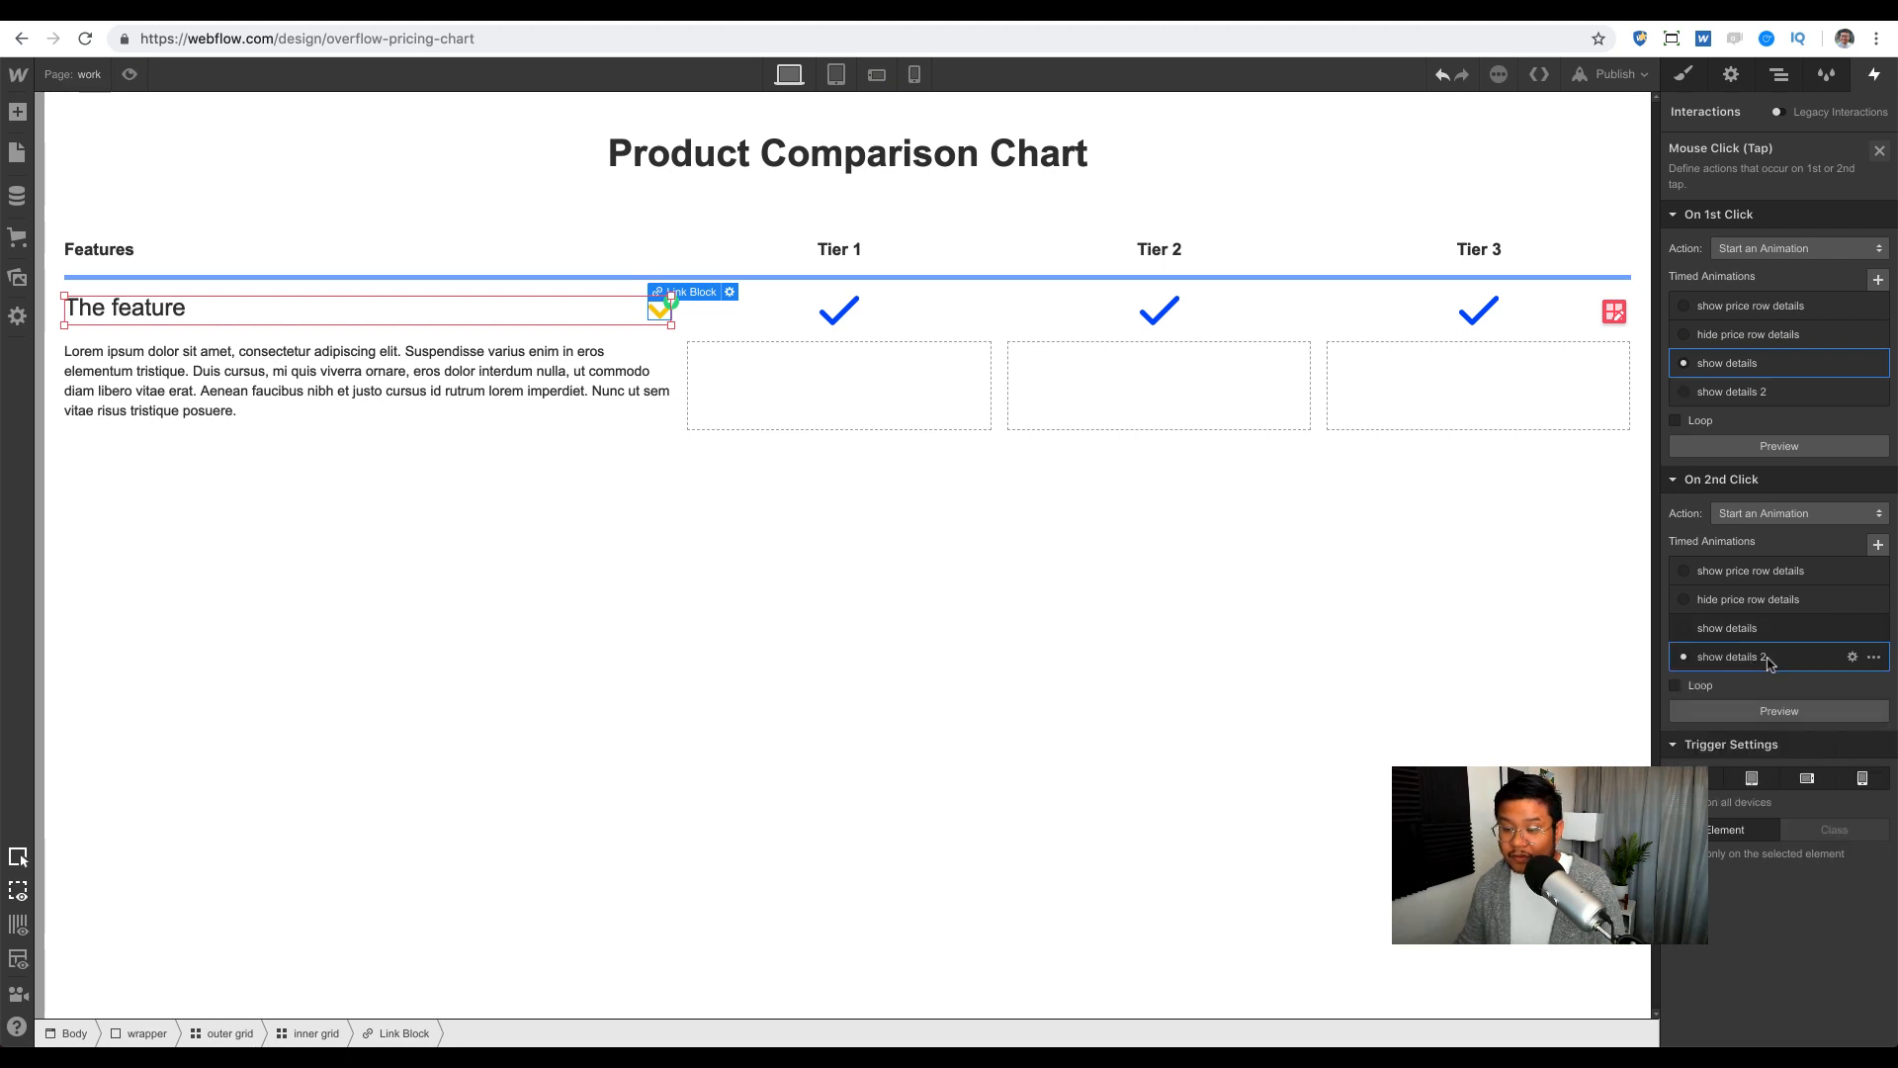
left_click(1769, 663)
left_click(1786, 147)
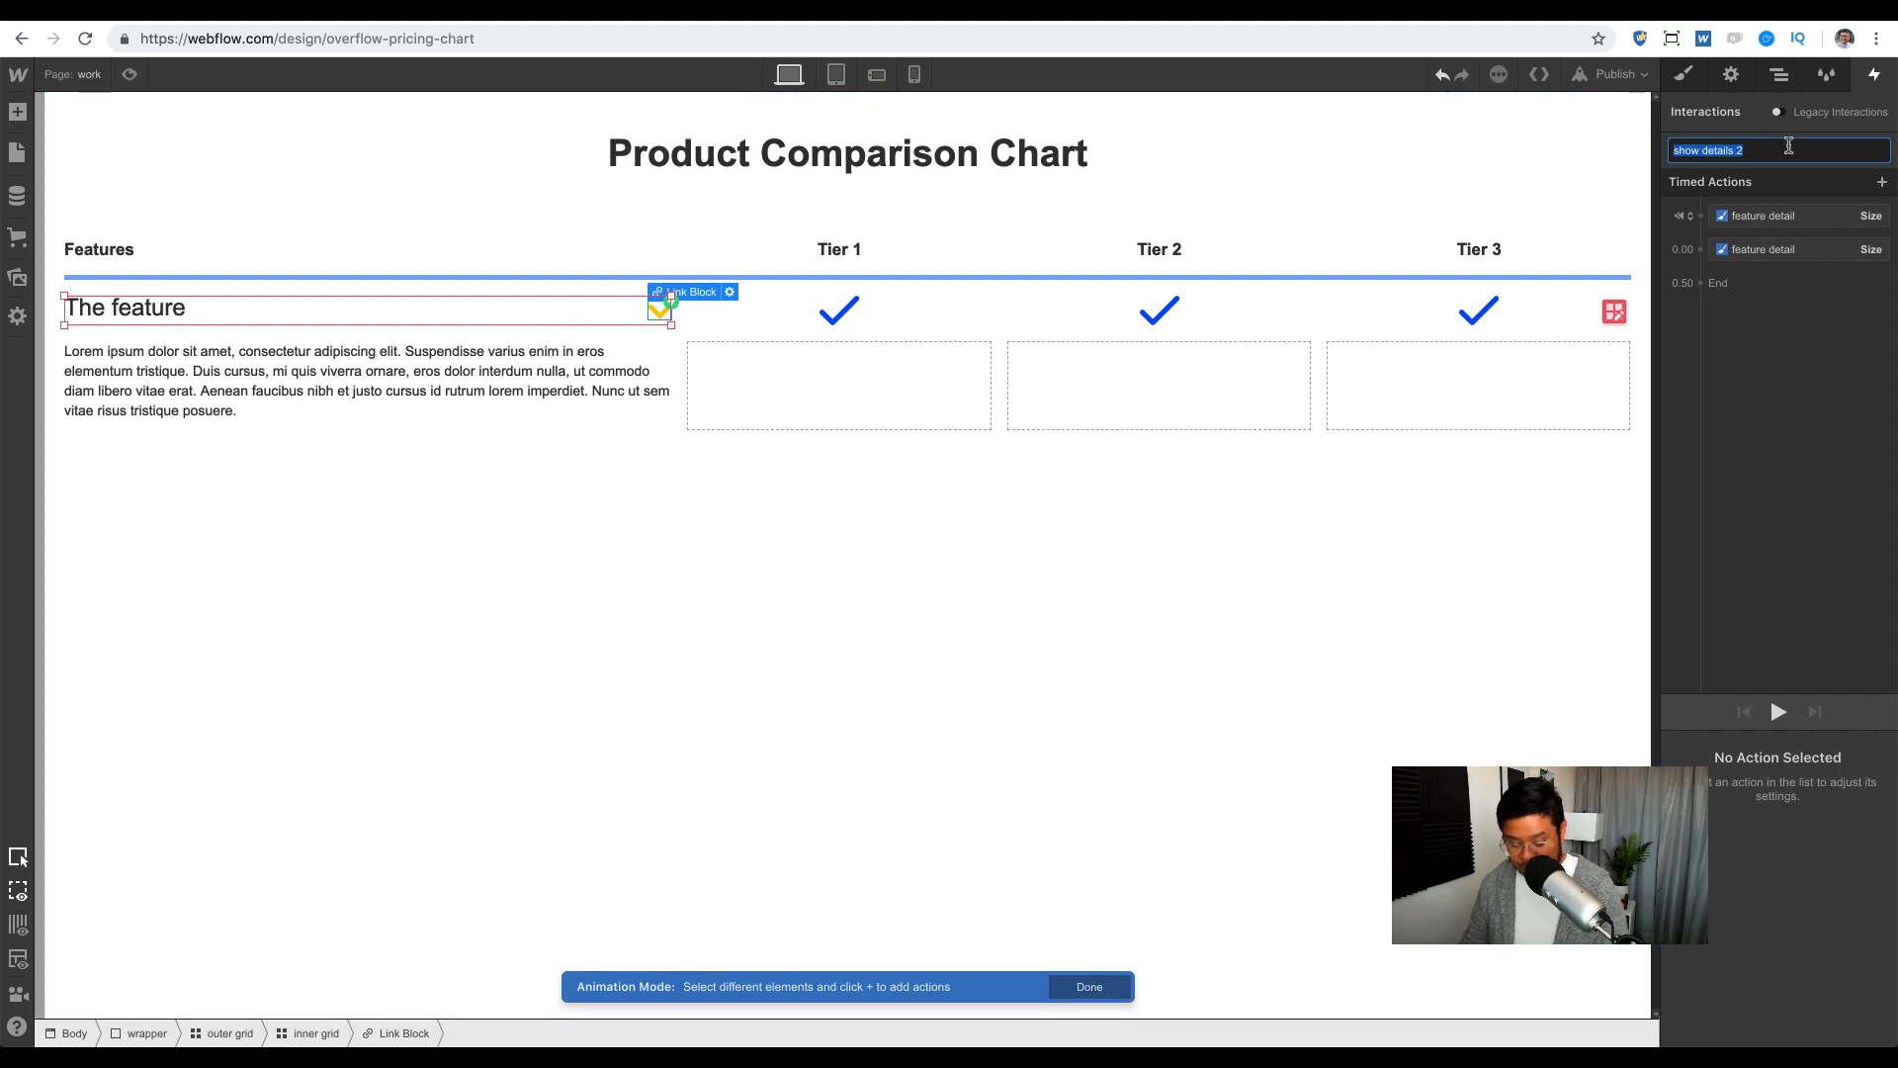
type("cl")
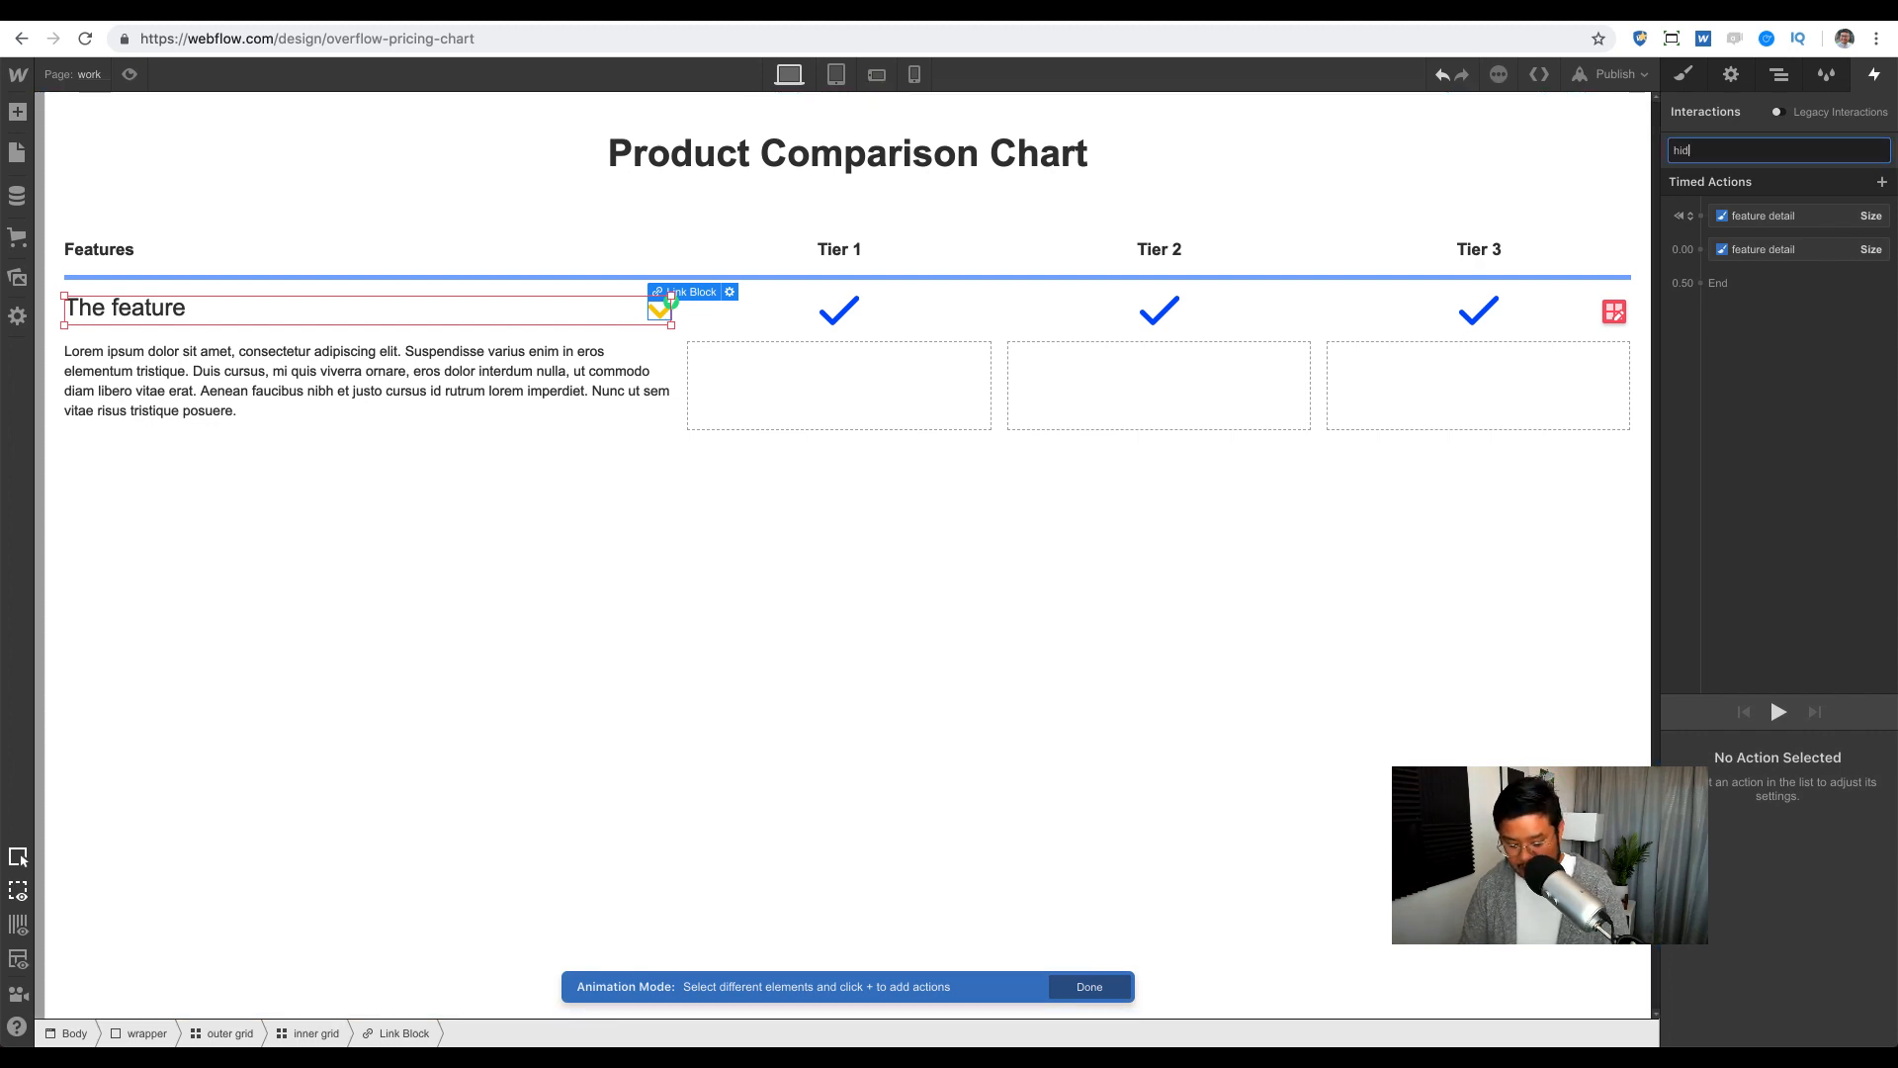
type("de details")
key("Return")
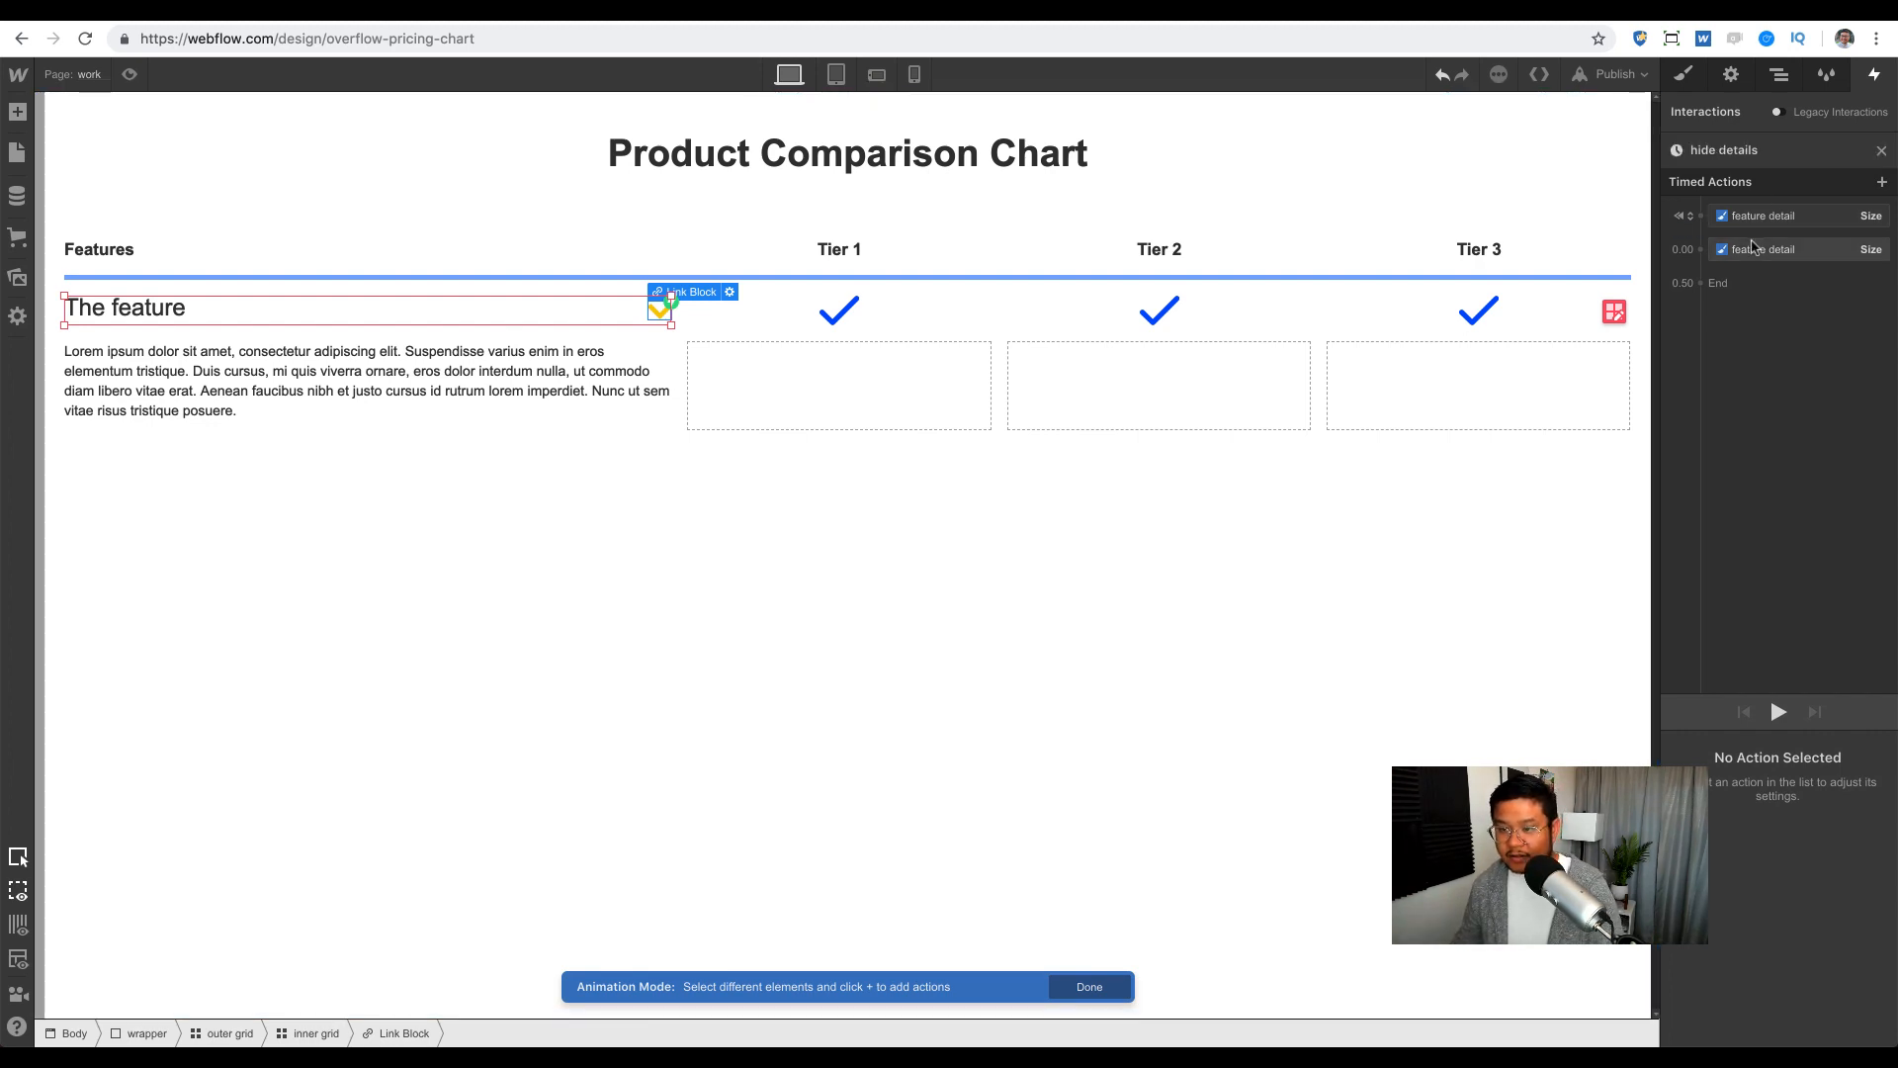
Step: Strip hide details to one non-initial size action collapsing to 0 with Ease Out, then preview
left_click(1753, 248)
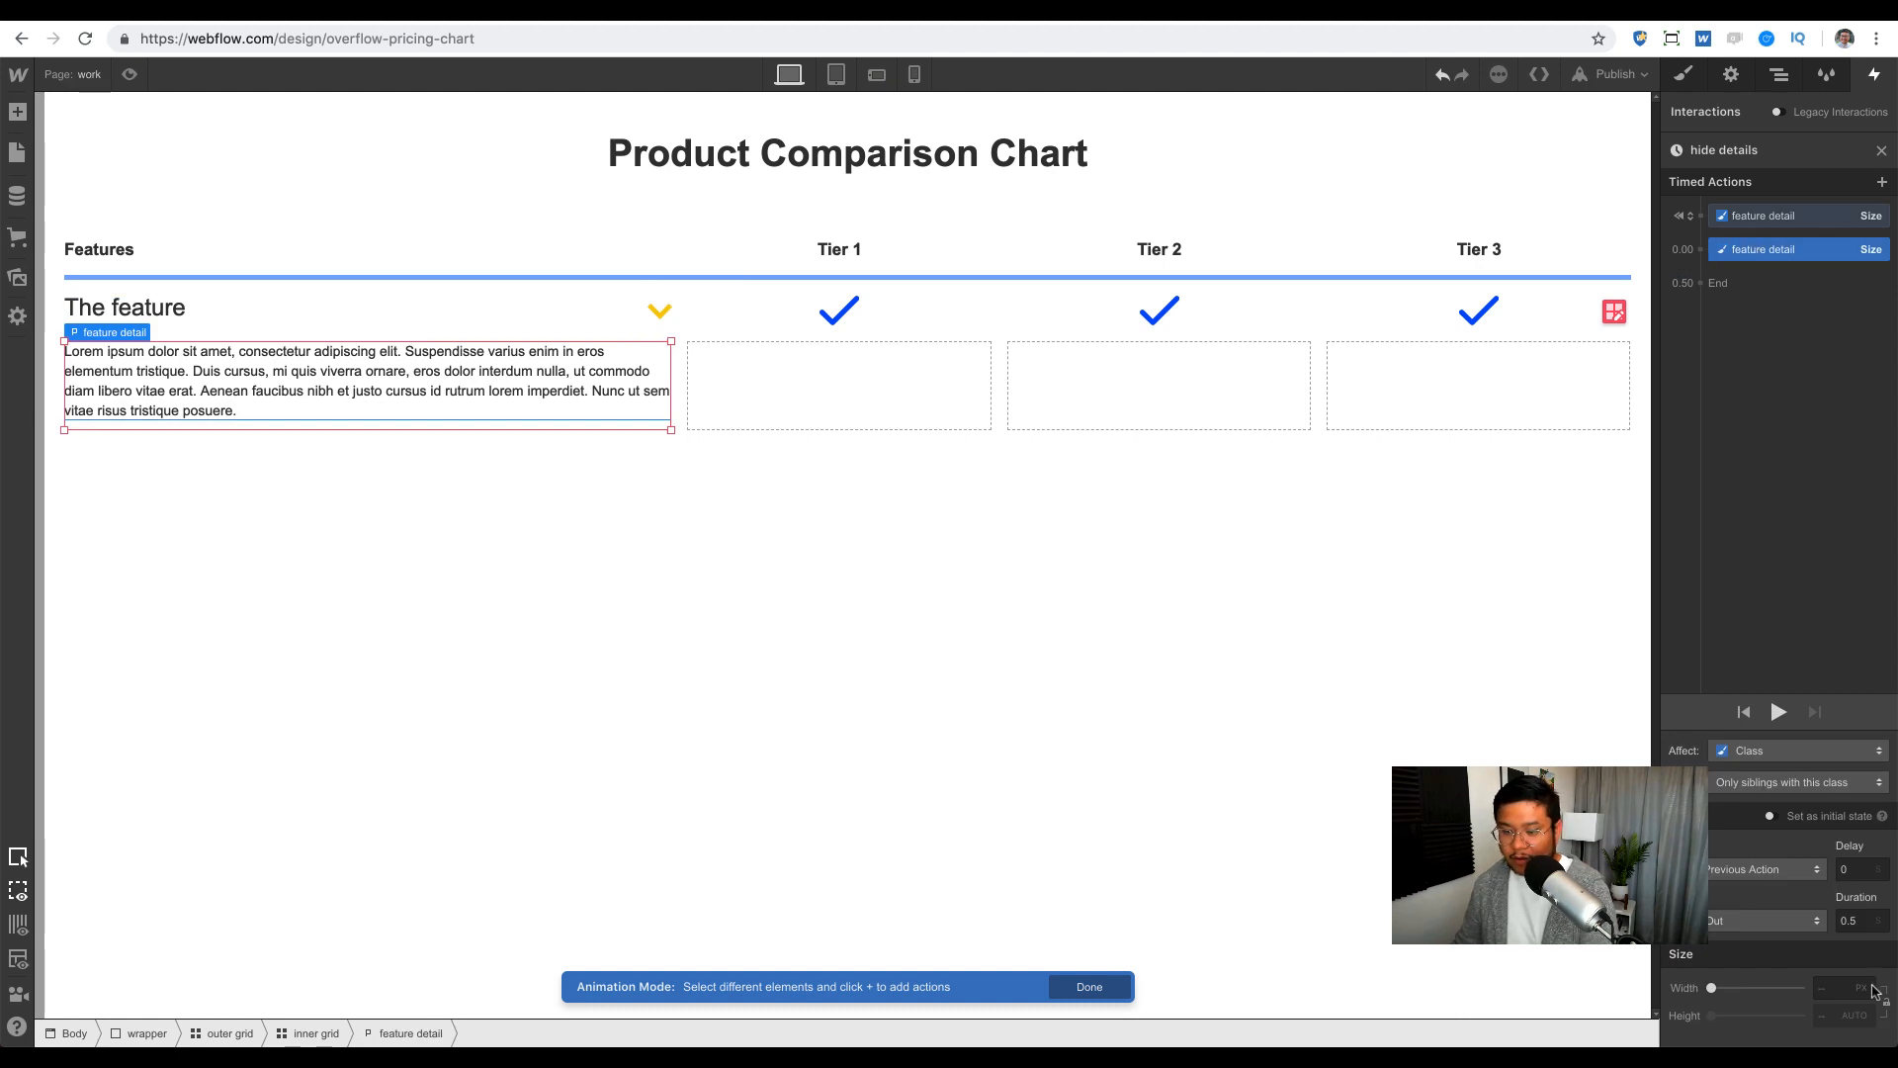
key("Delete")
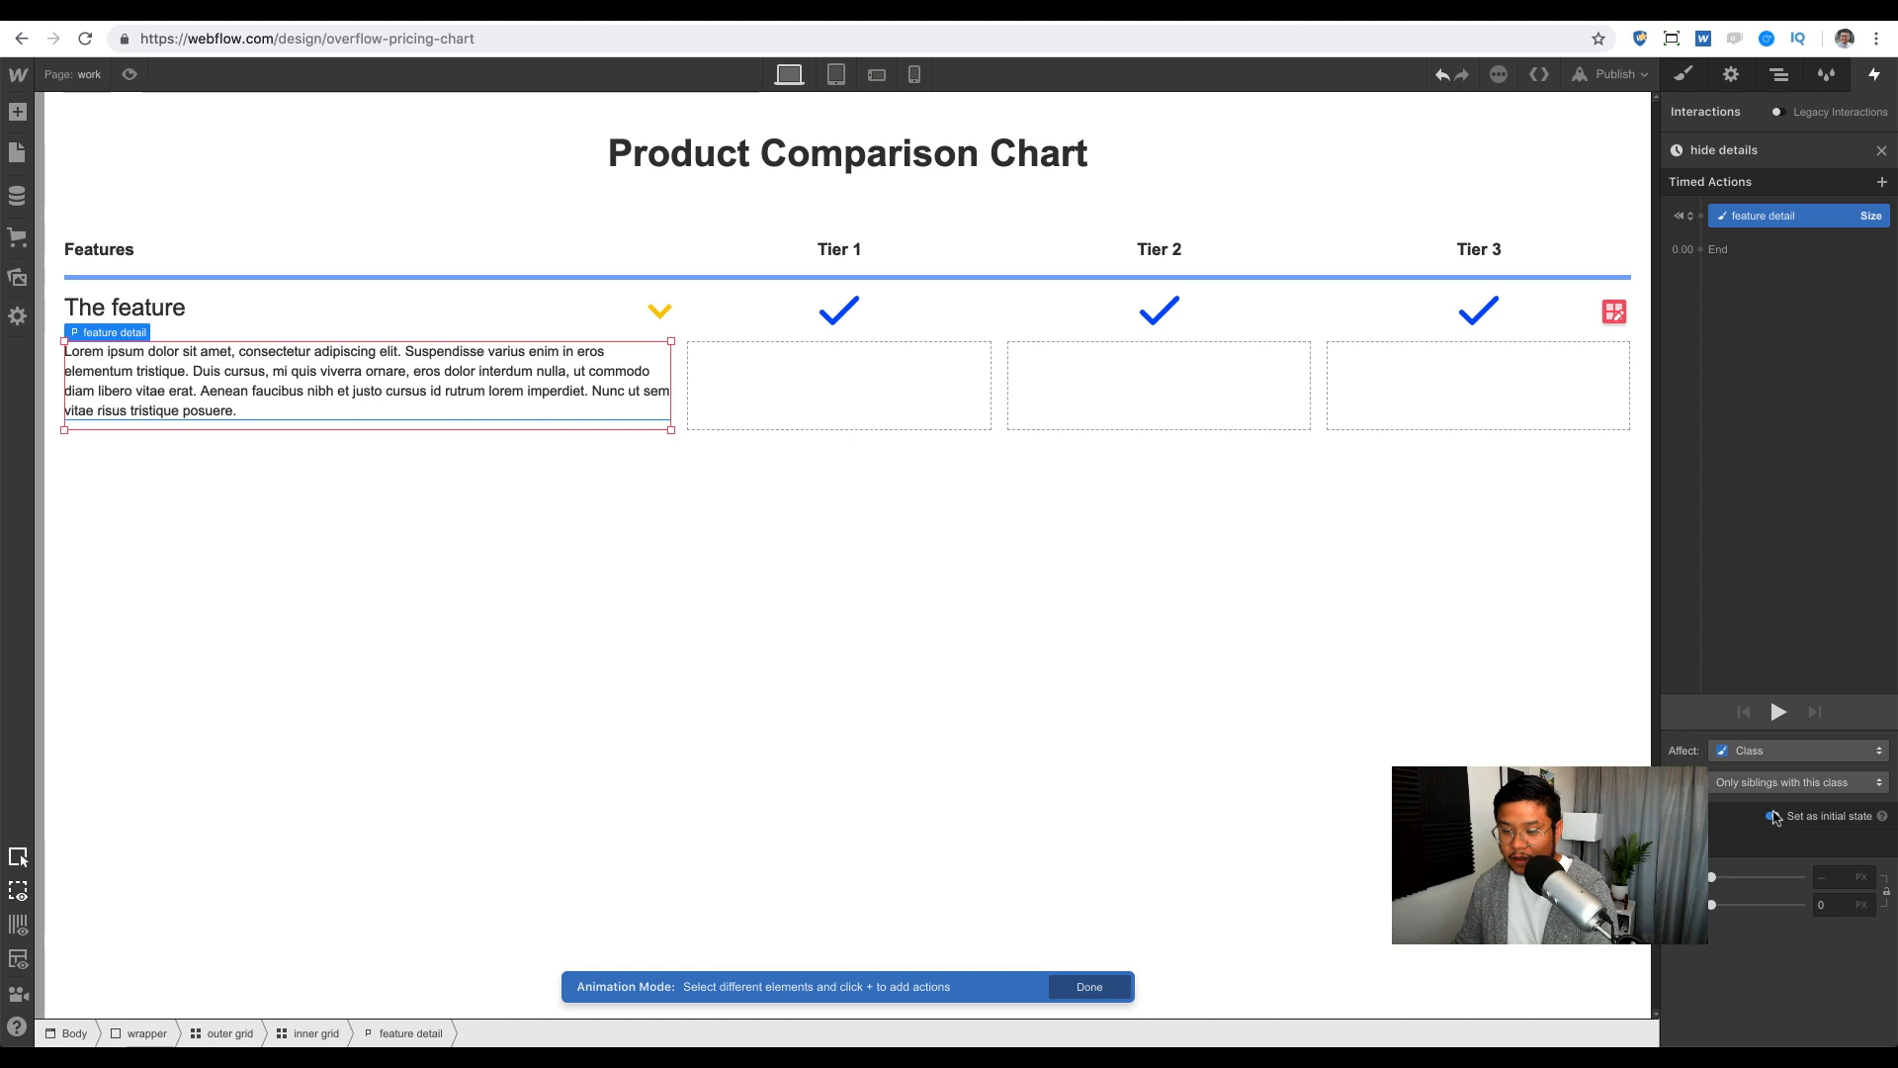
left_click(1773, 815)
left_click(1817, 921)
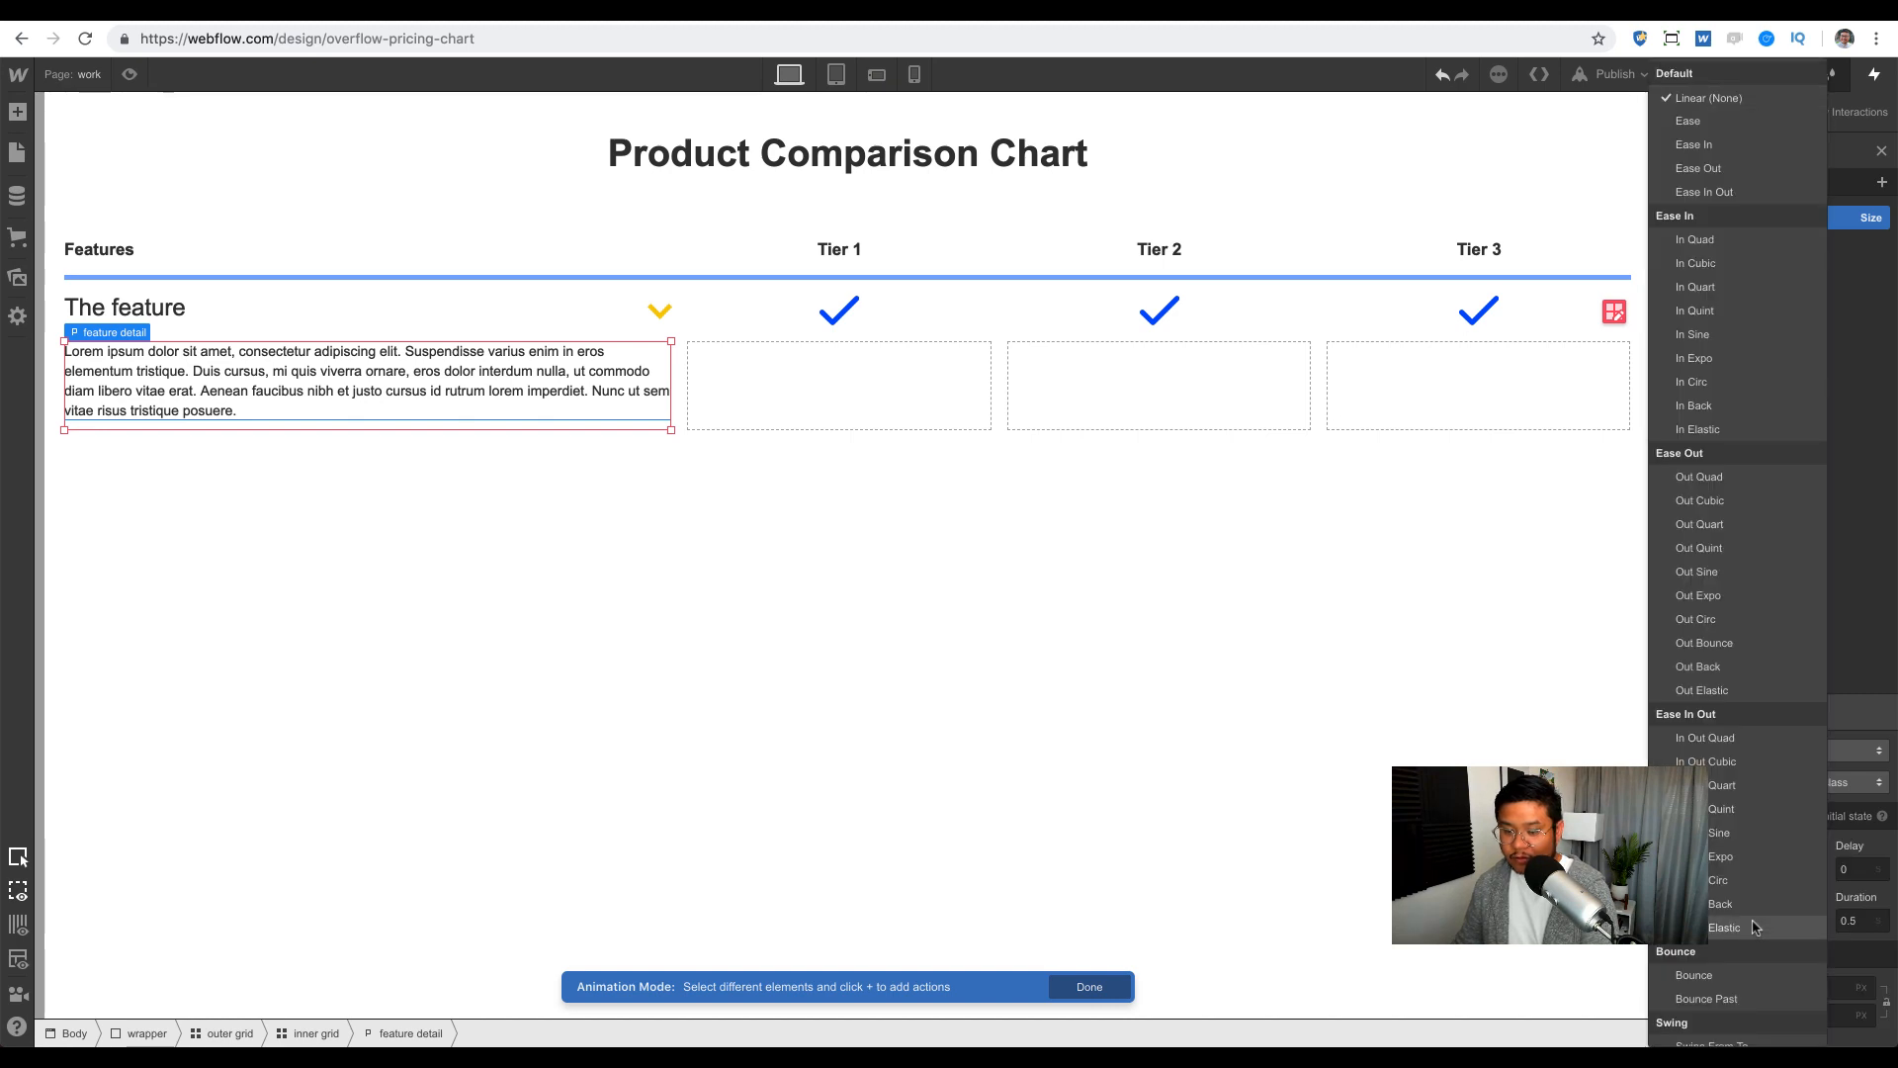
left_click(1715, 170)
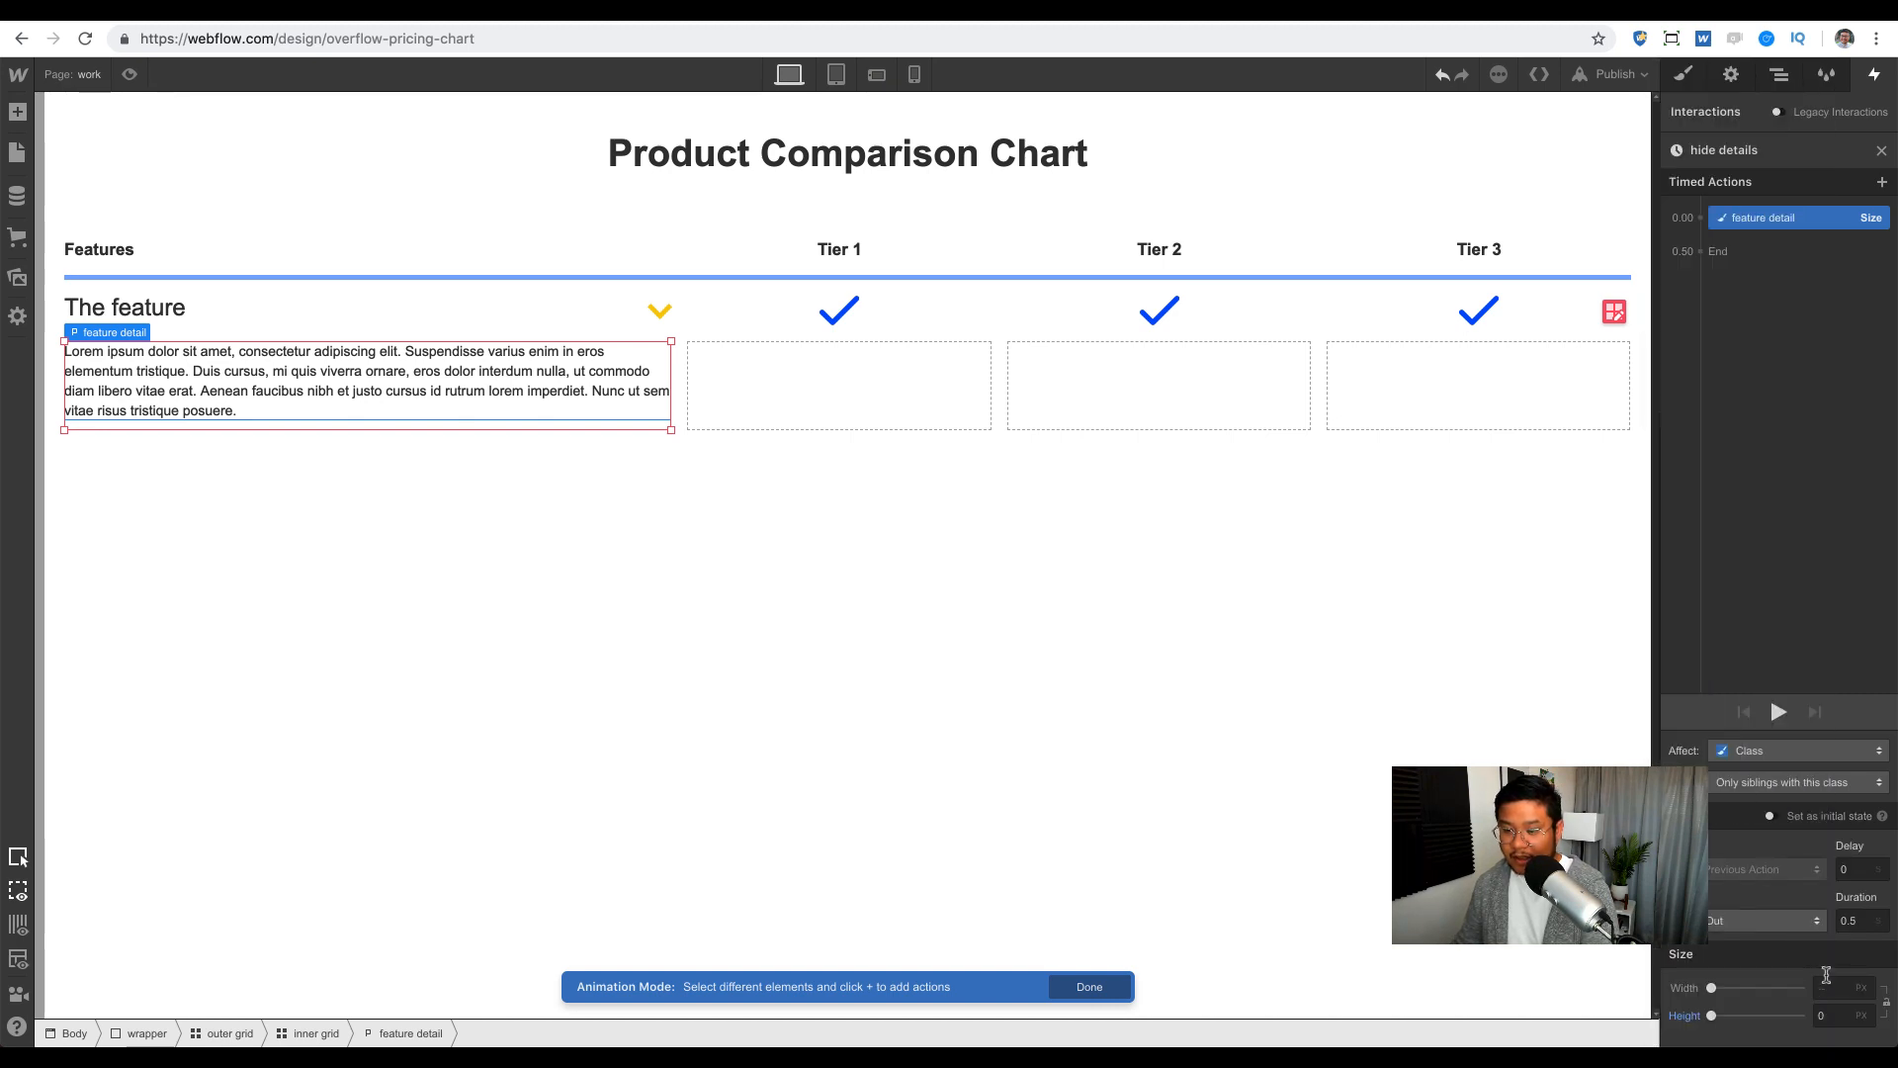
left_click(129, 74)
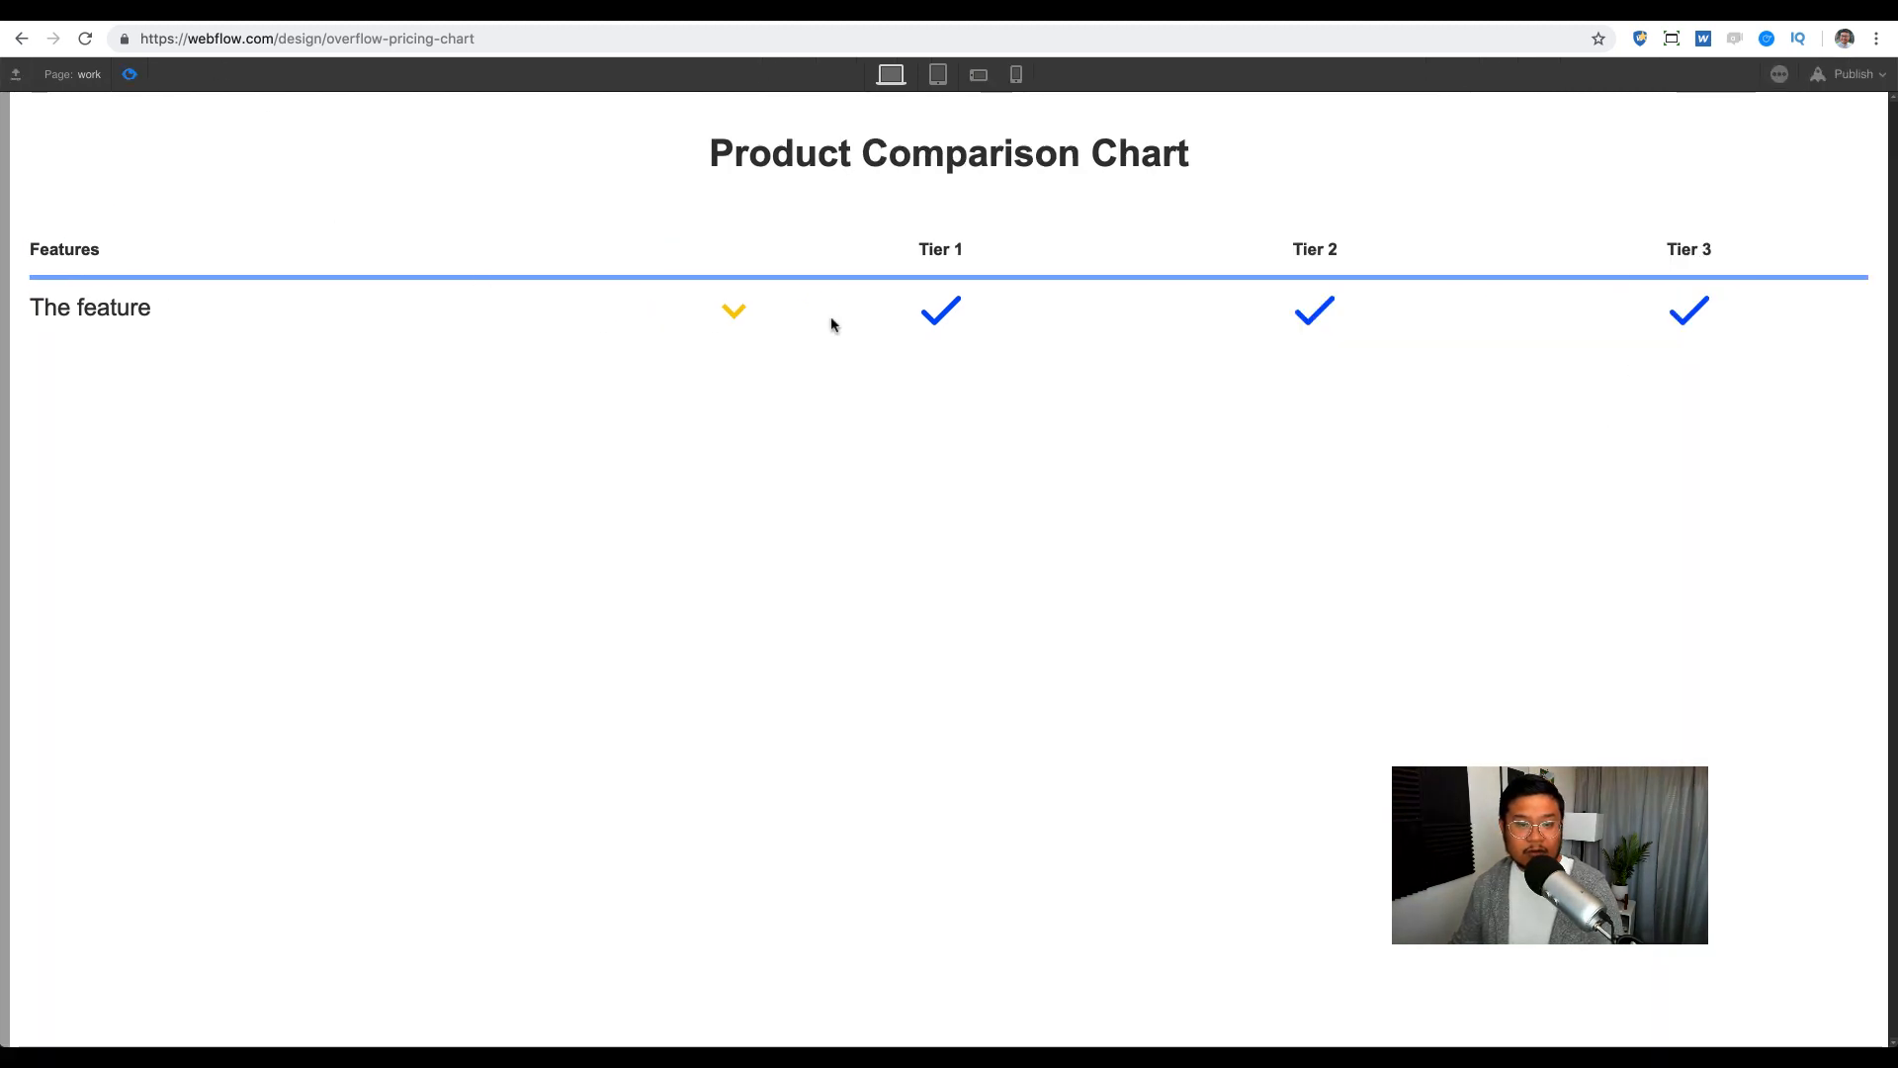
Step: Toggle the feature description open and closed three times via the yellow arrow, then exit preview
left_click(733, 312)
left_click(733, 312)
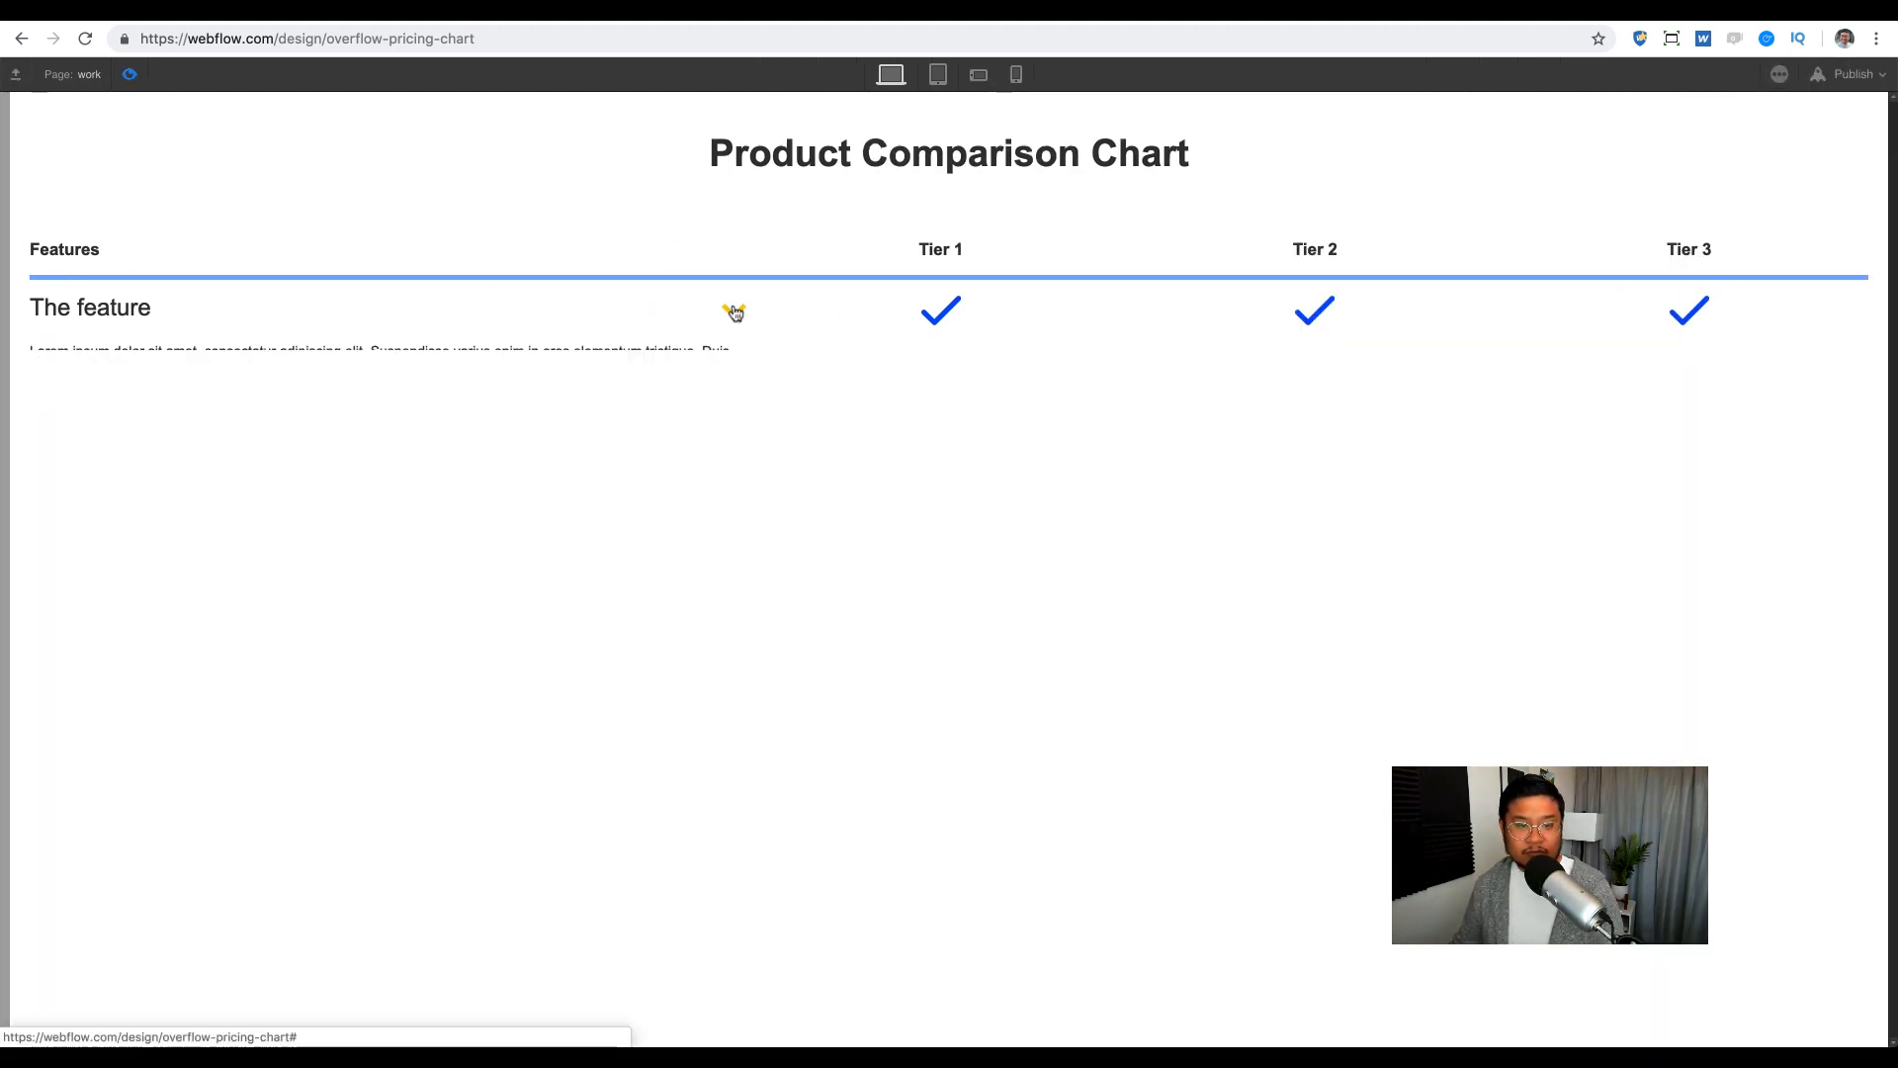
left_click(733, 312)
left_click(734, 312)
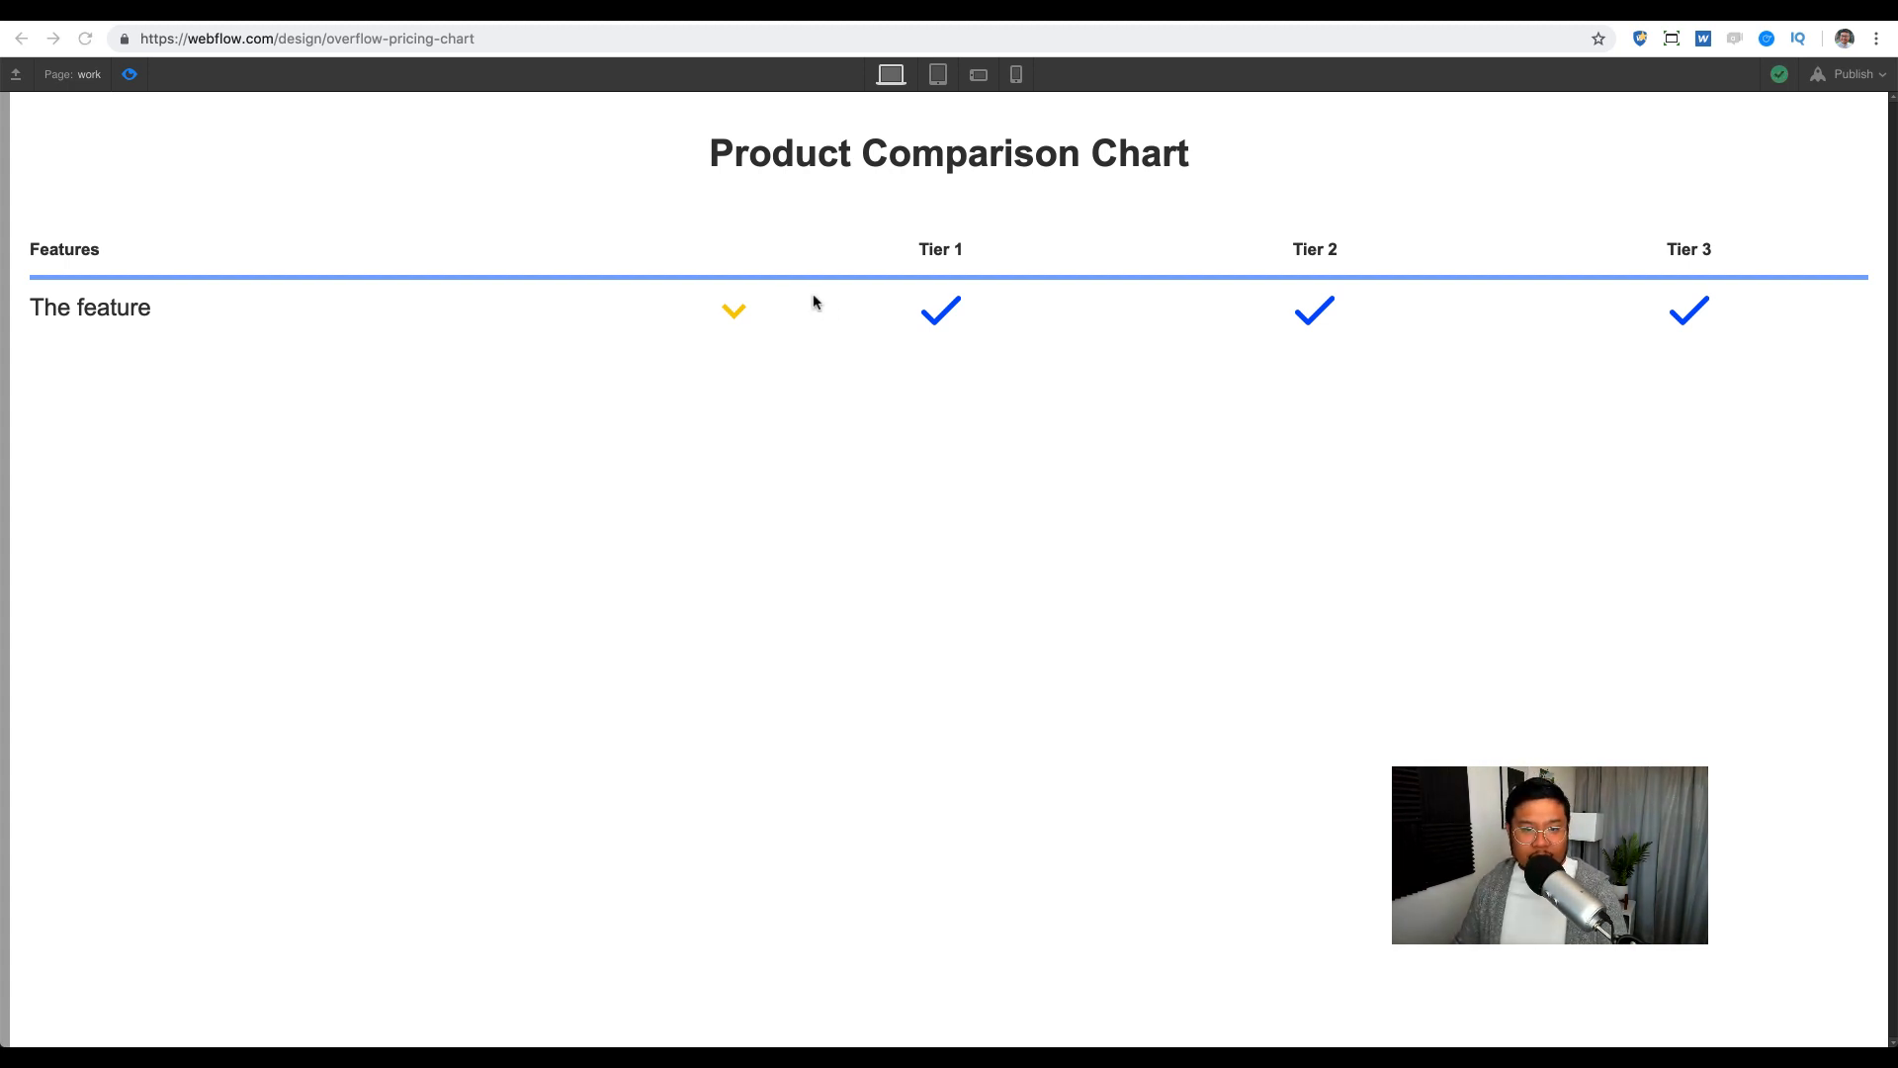
left_click(730, 311)
left_click(729, 311)
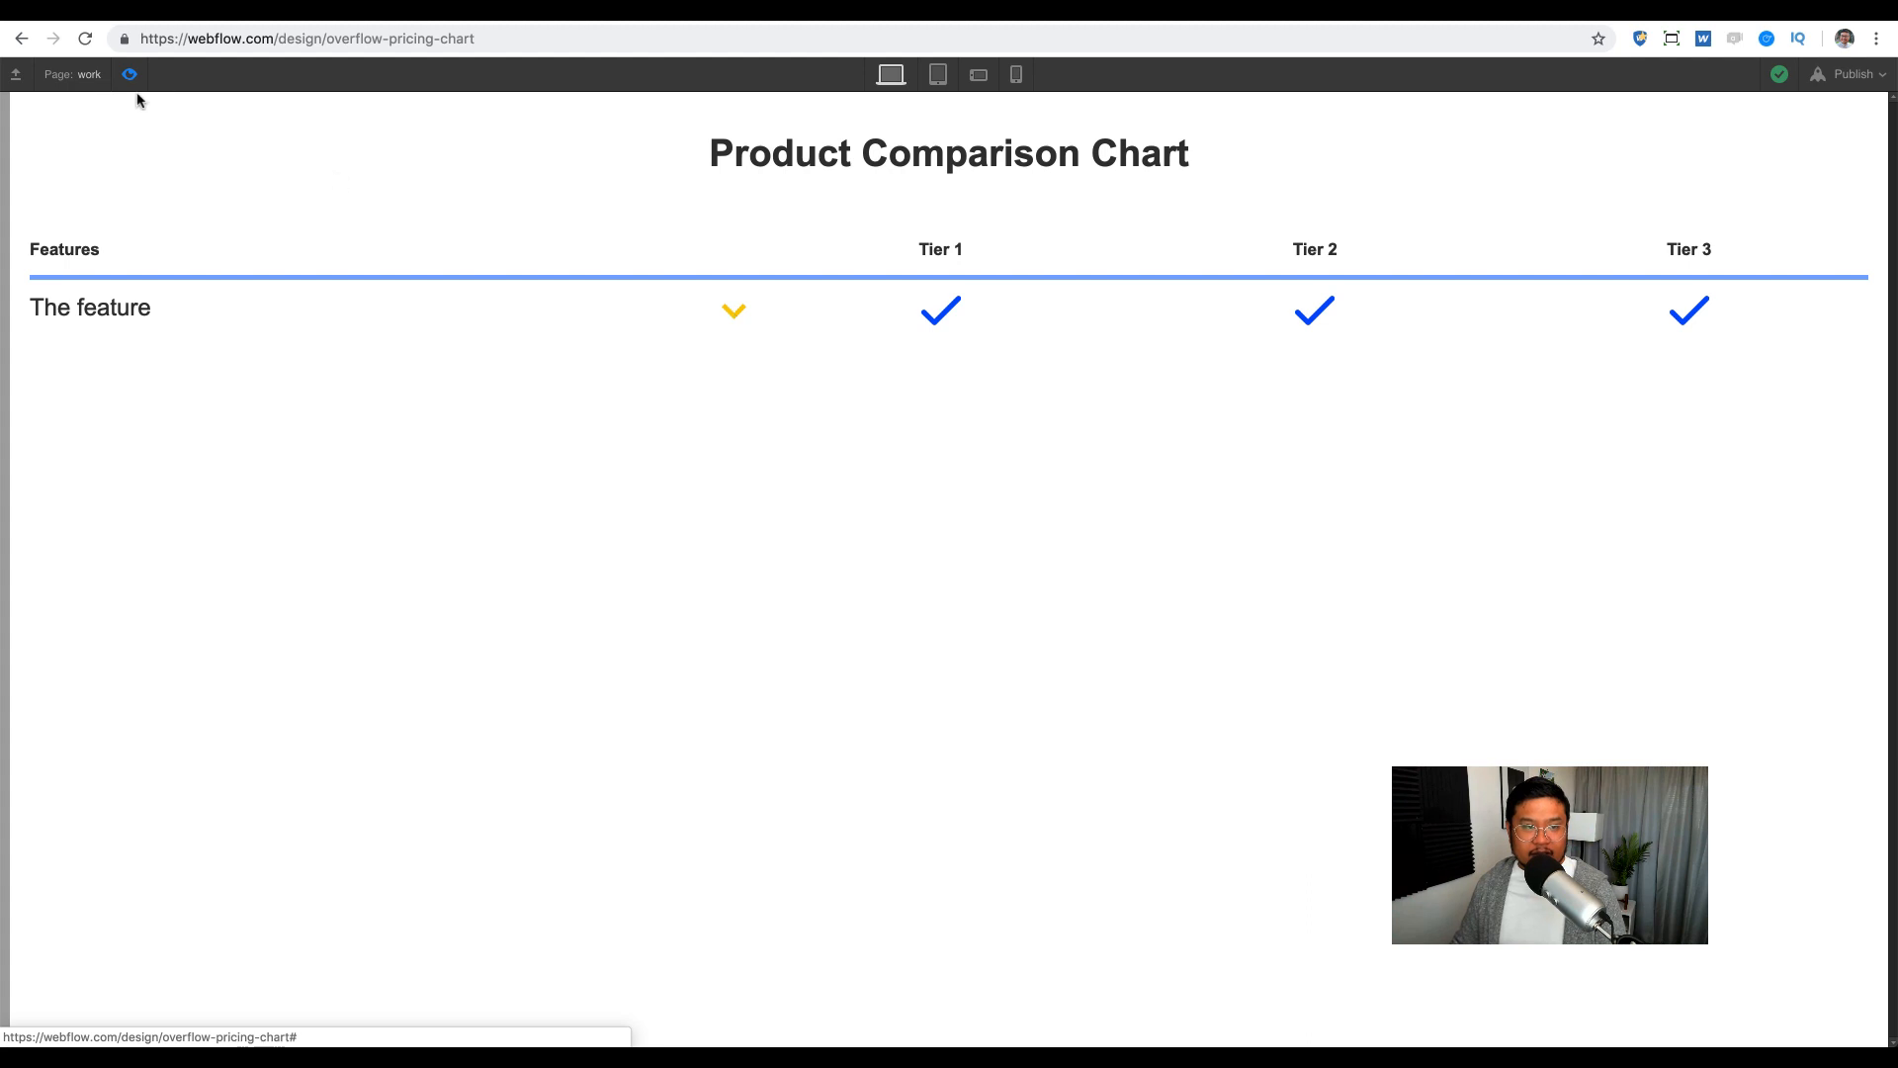
left_click(129, 74)
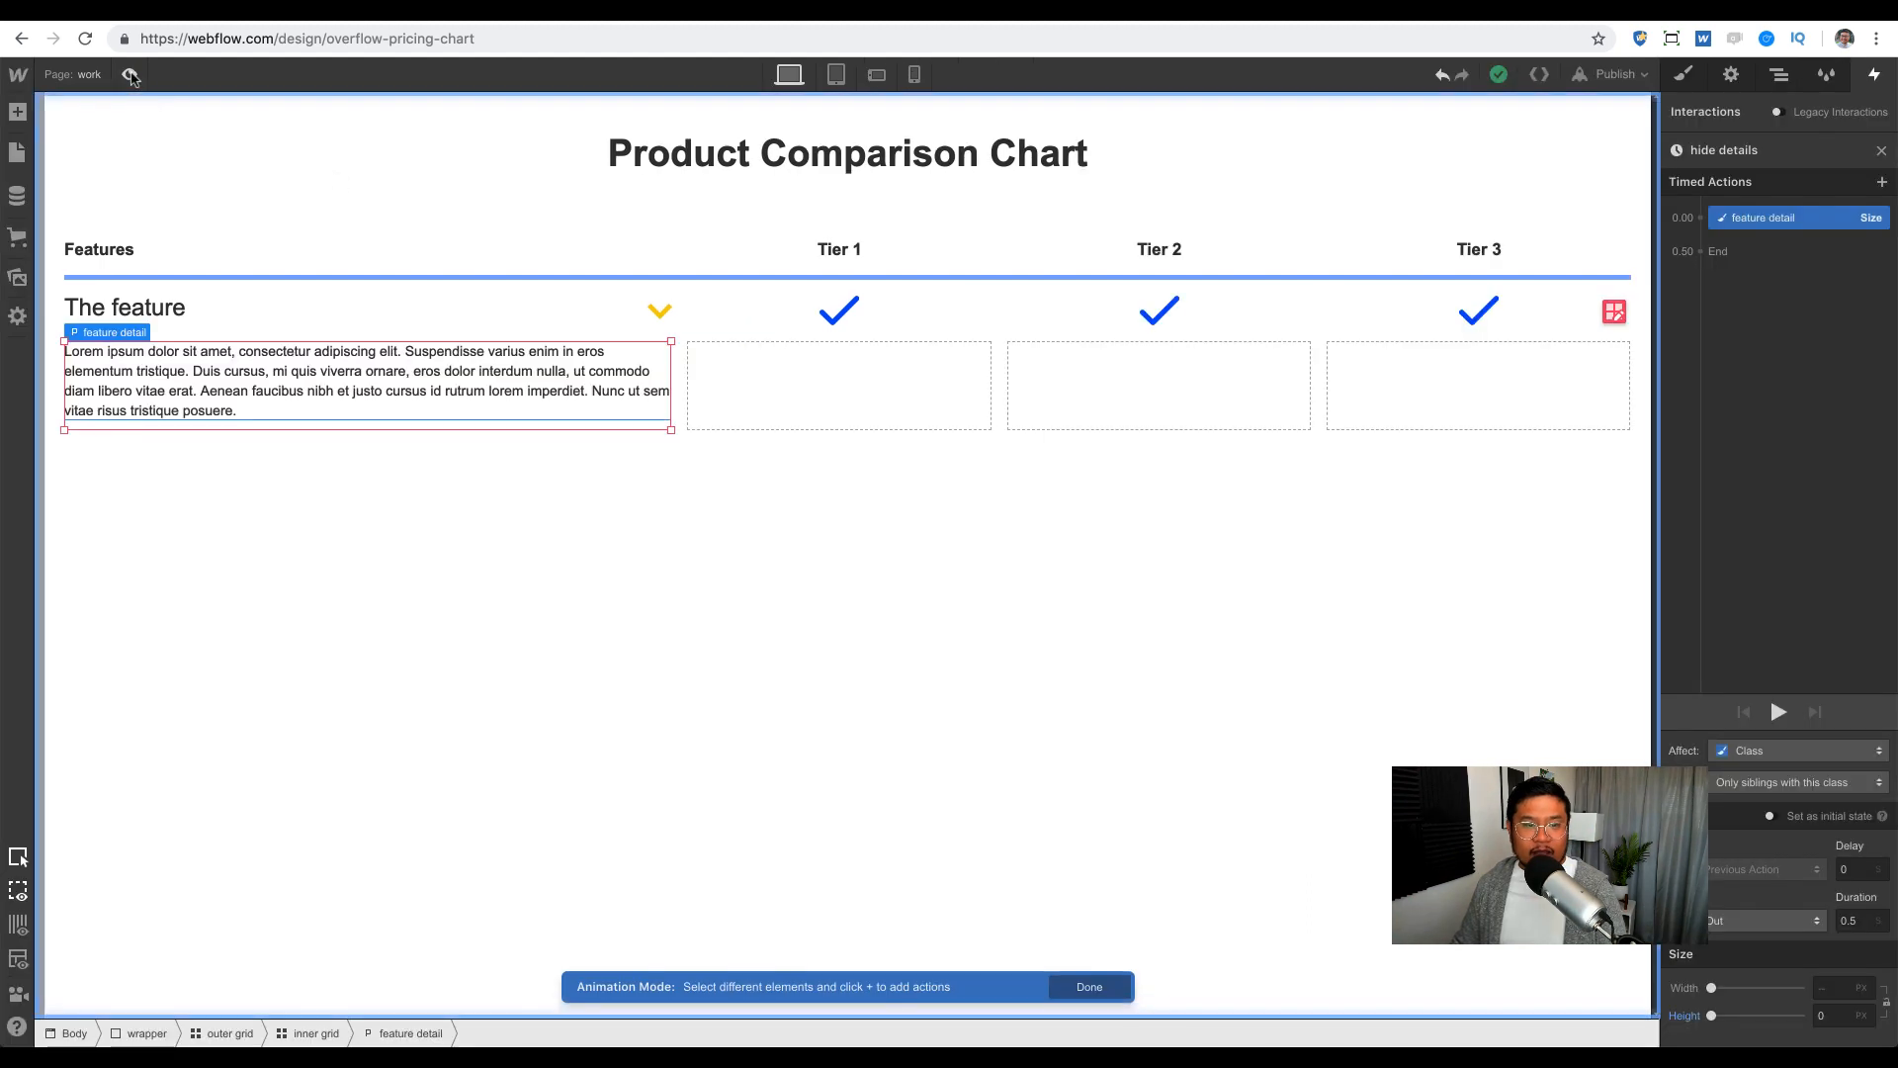
Step: Insert a new Div Block into the outer grid from the Add panel, using the Navigator
left_click(764, 412)
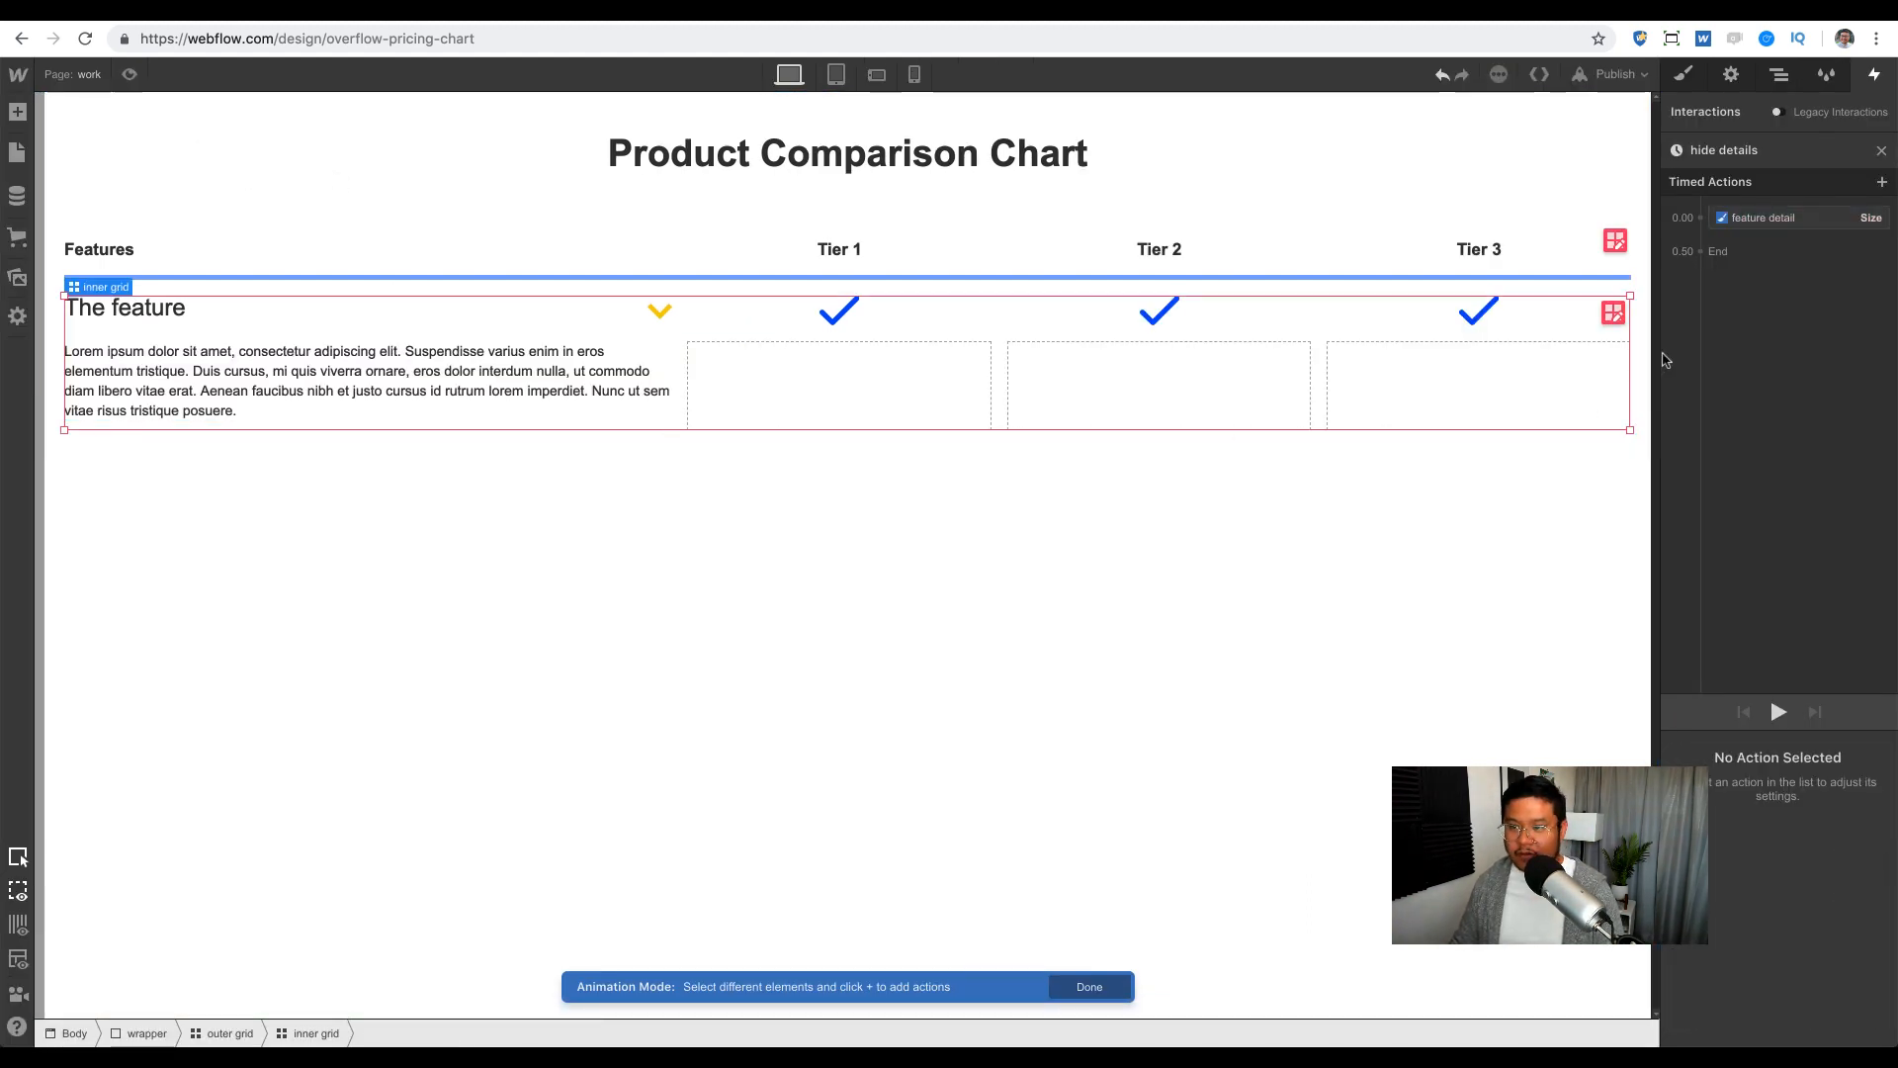
left_click(1779, 74)
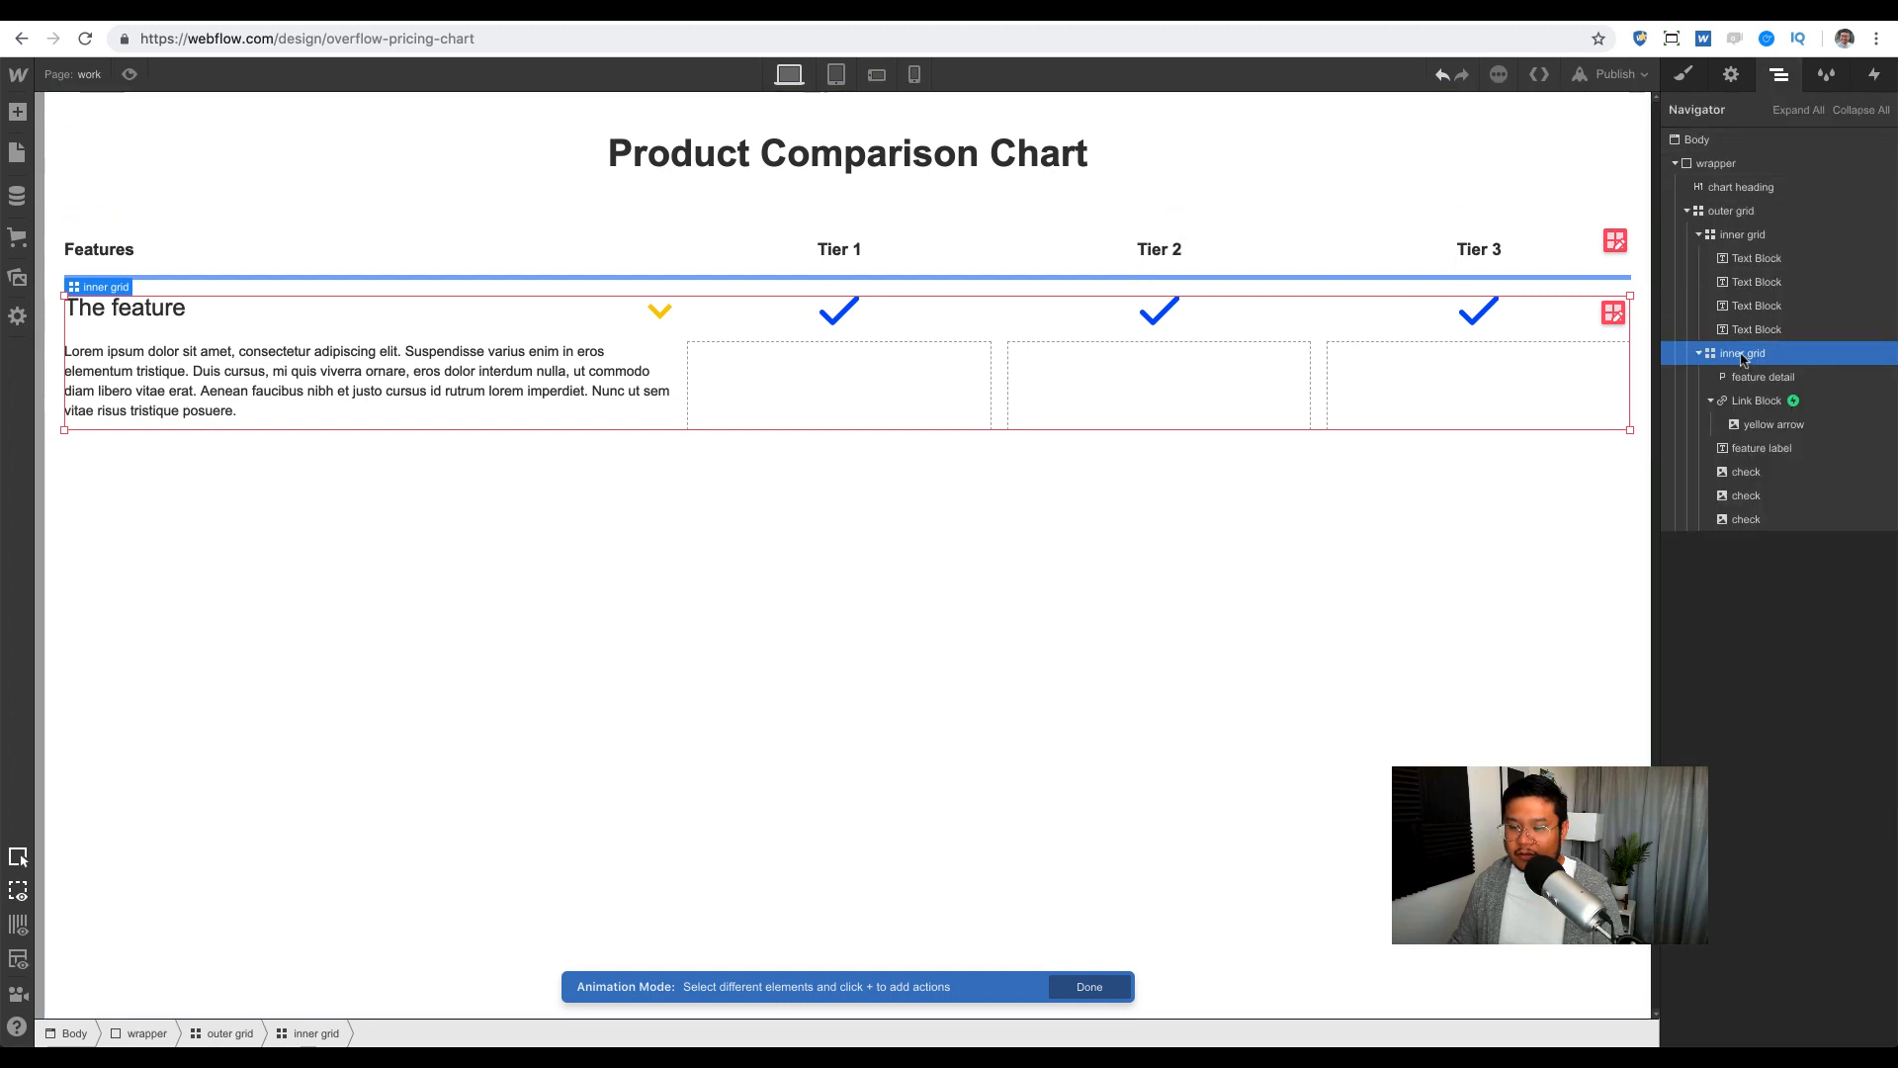
left_click(1699, 354)
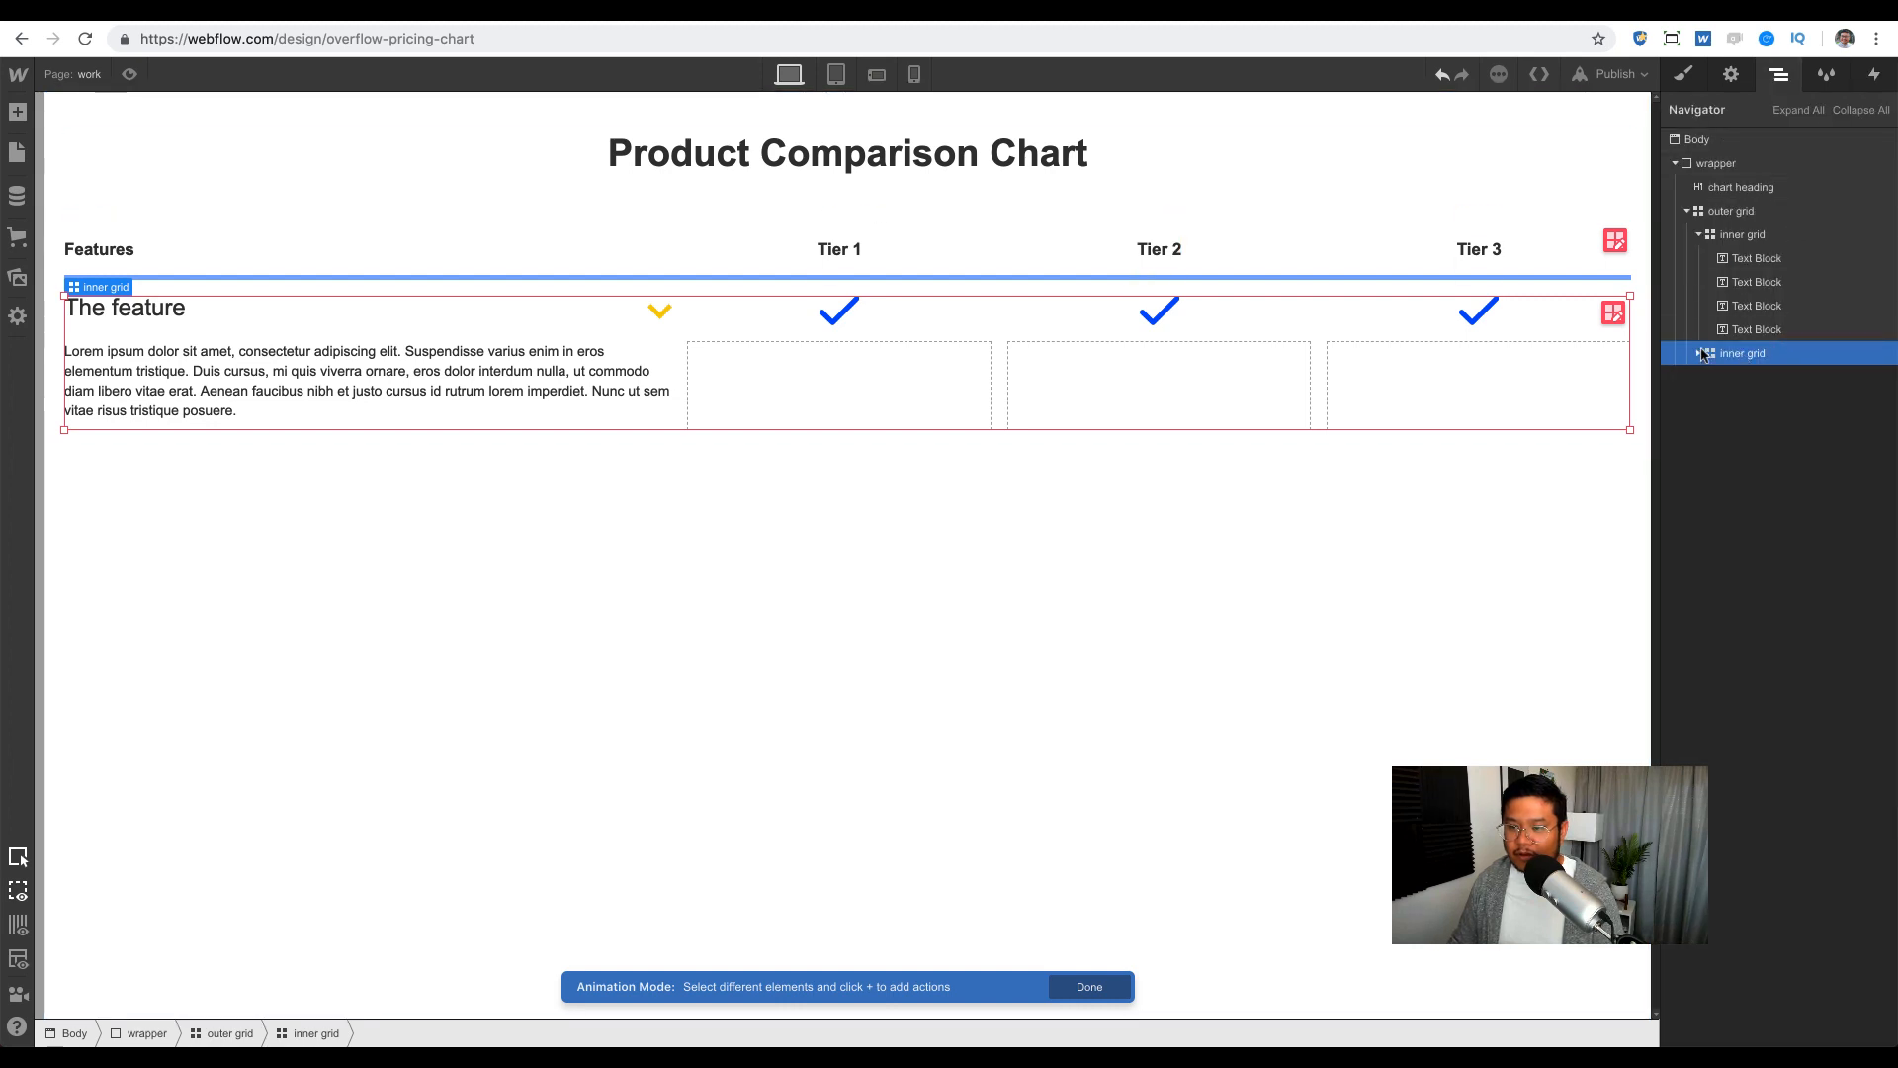
left_click(1699, 234)
left_click(1729, 212)
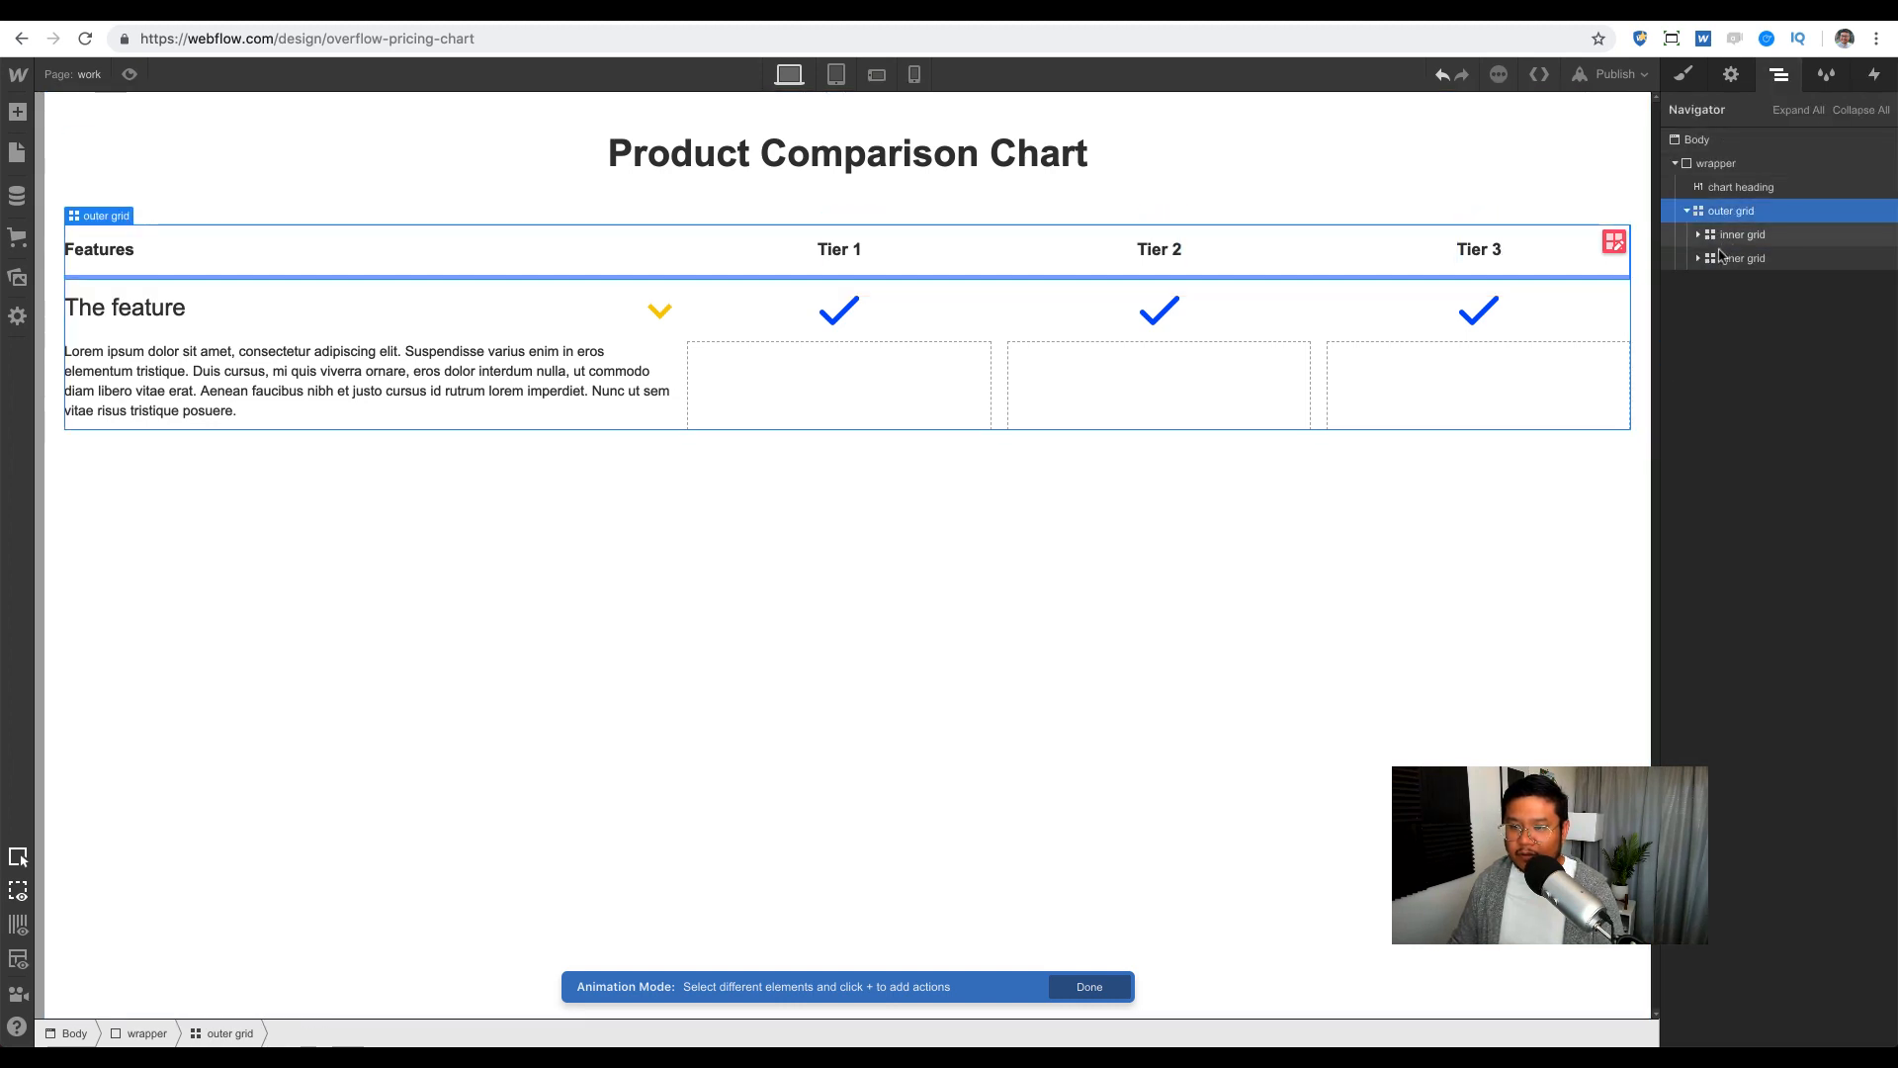
left_click(1737, 258)
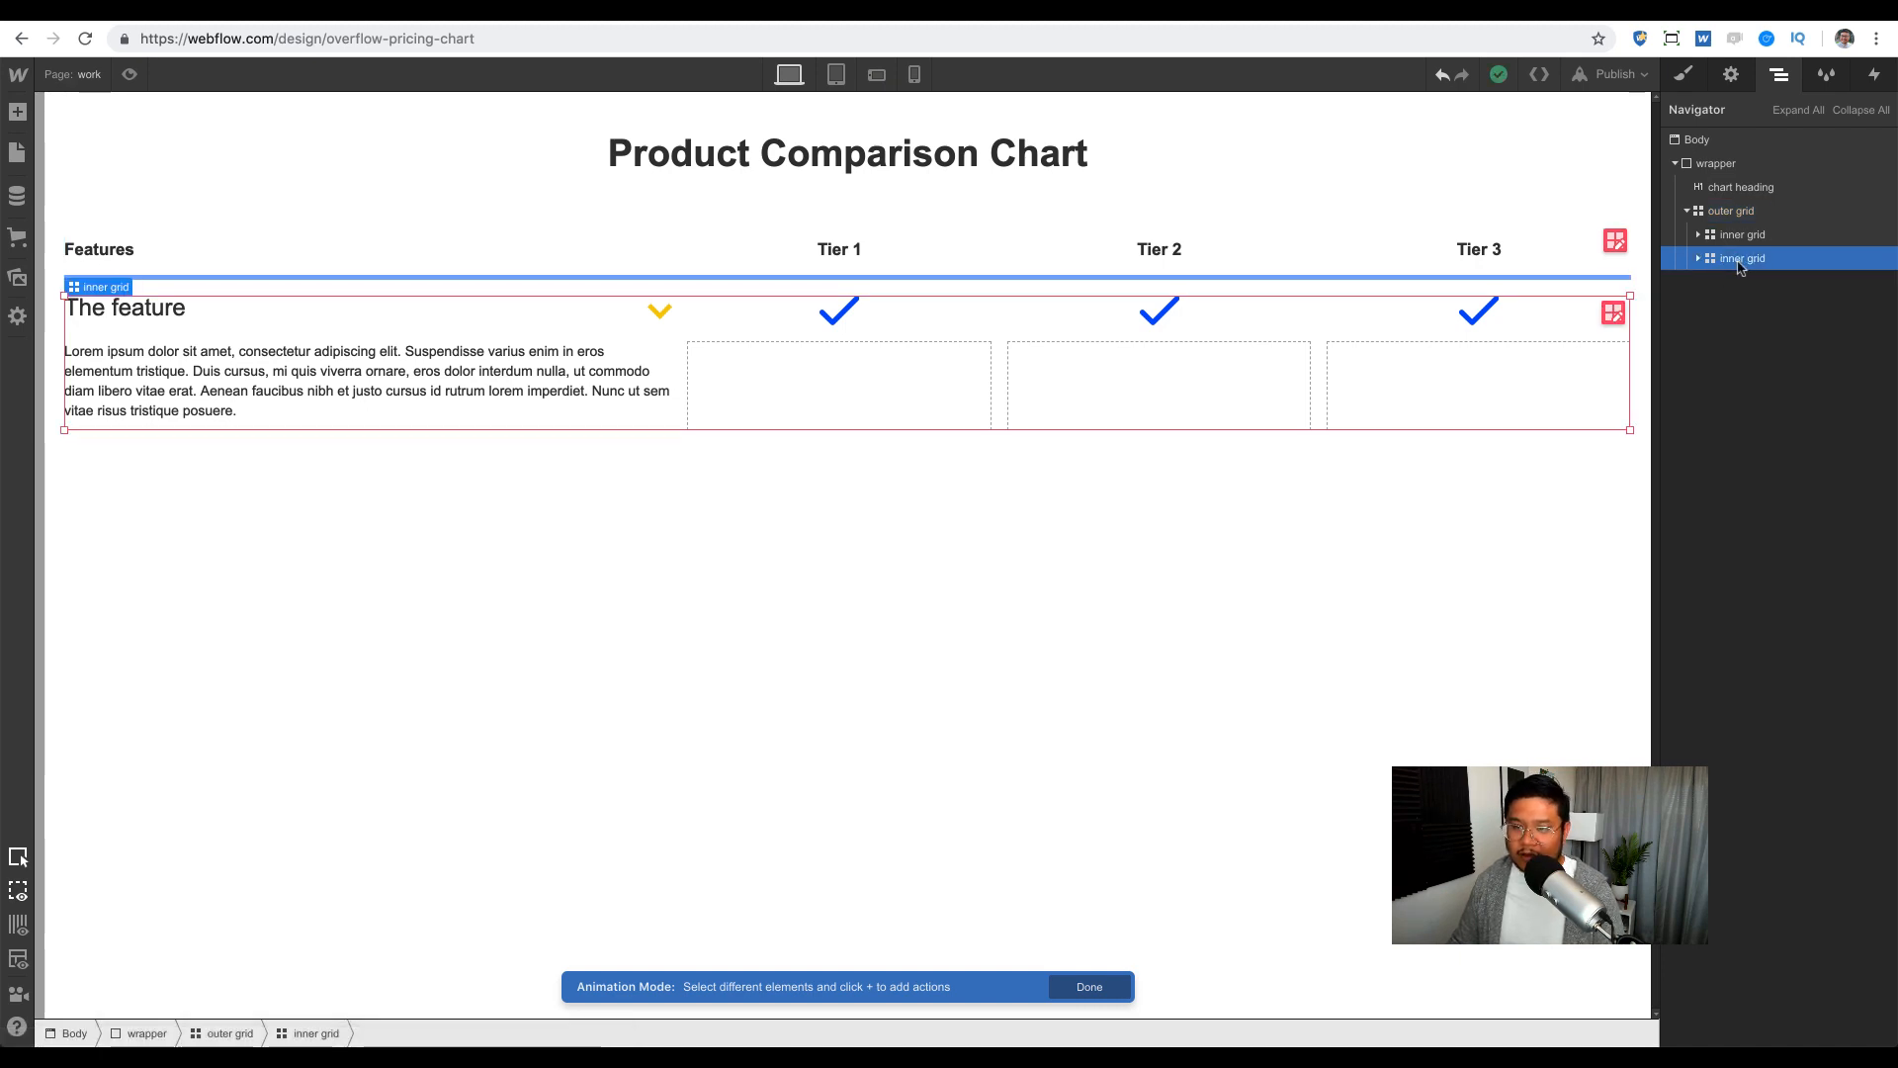
key("a")
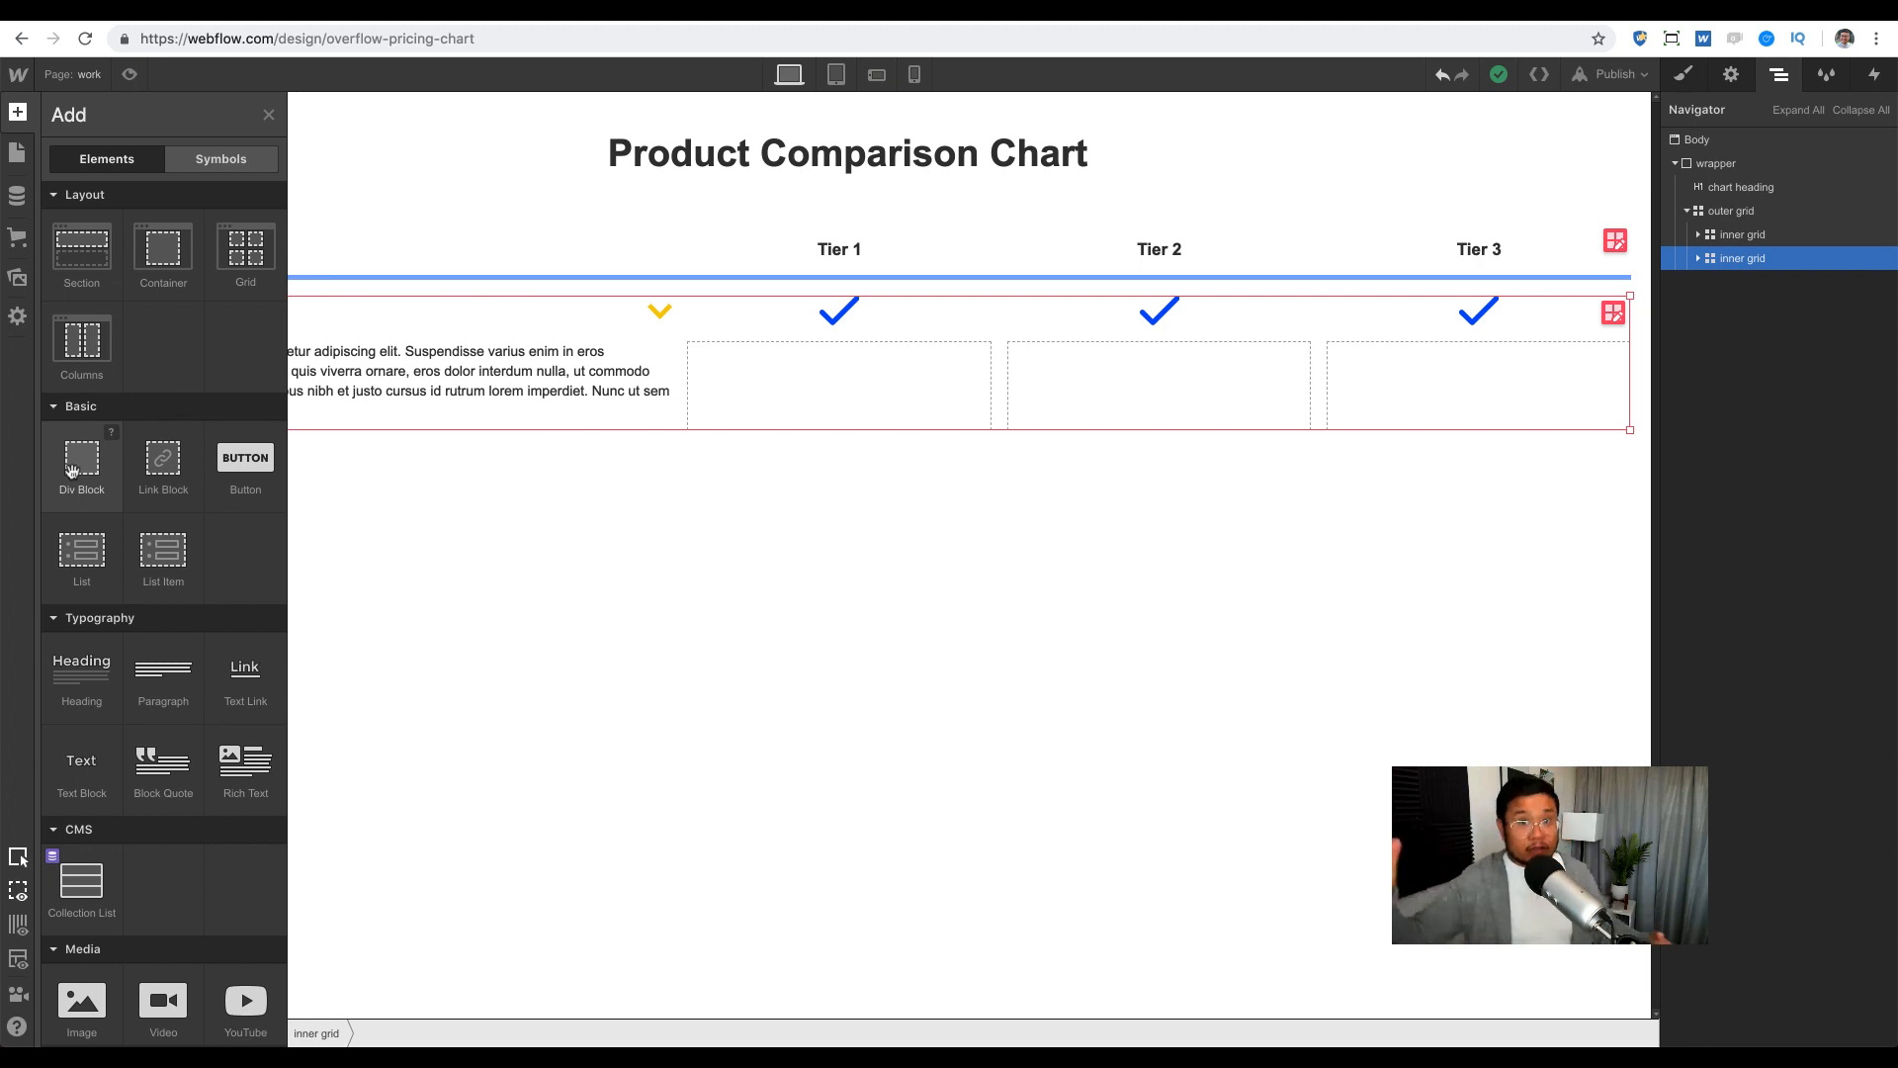
left_click_drag(77, 478, 1753, 236)
Step: Nest the feature row grid inside the Div Block and position it at columns 1–4, row 2
left_click(1700, 259)
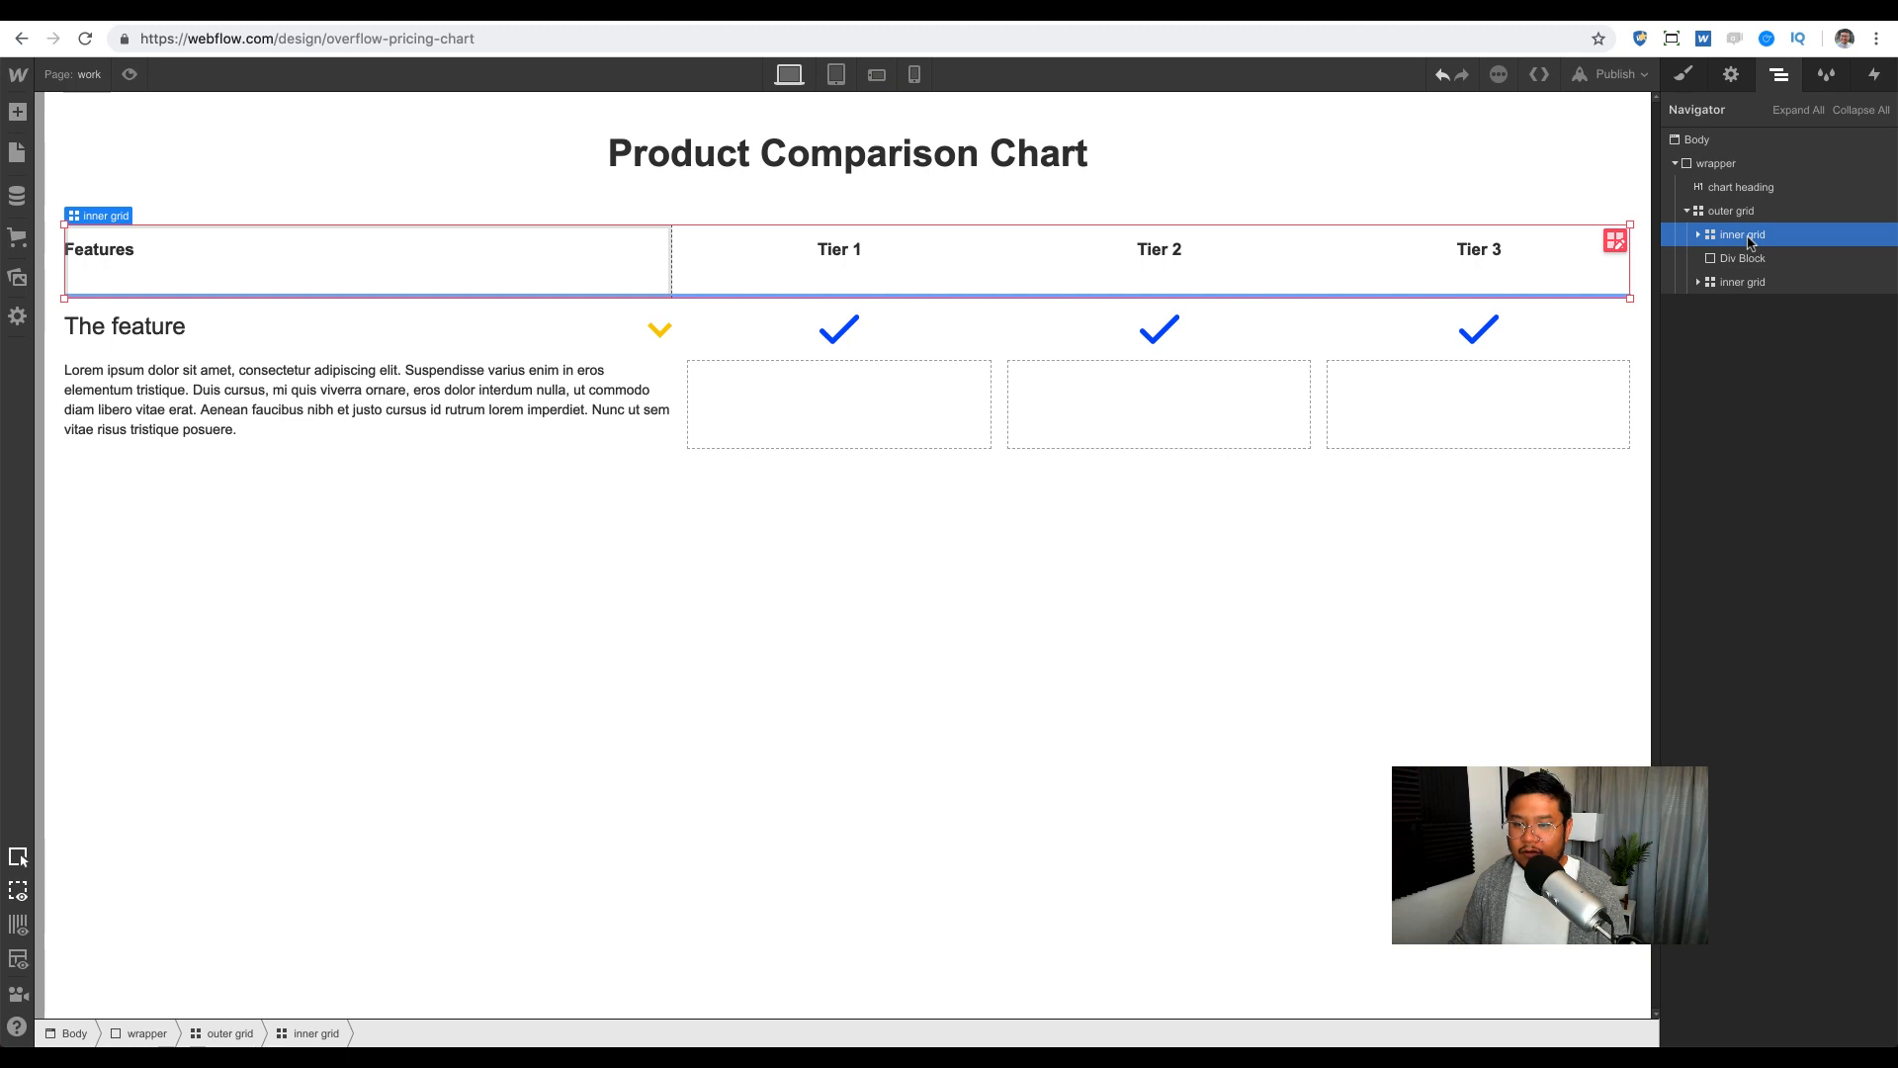
left_click(1745, 258)
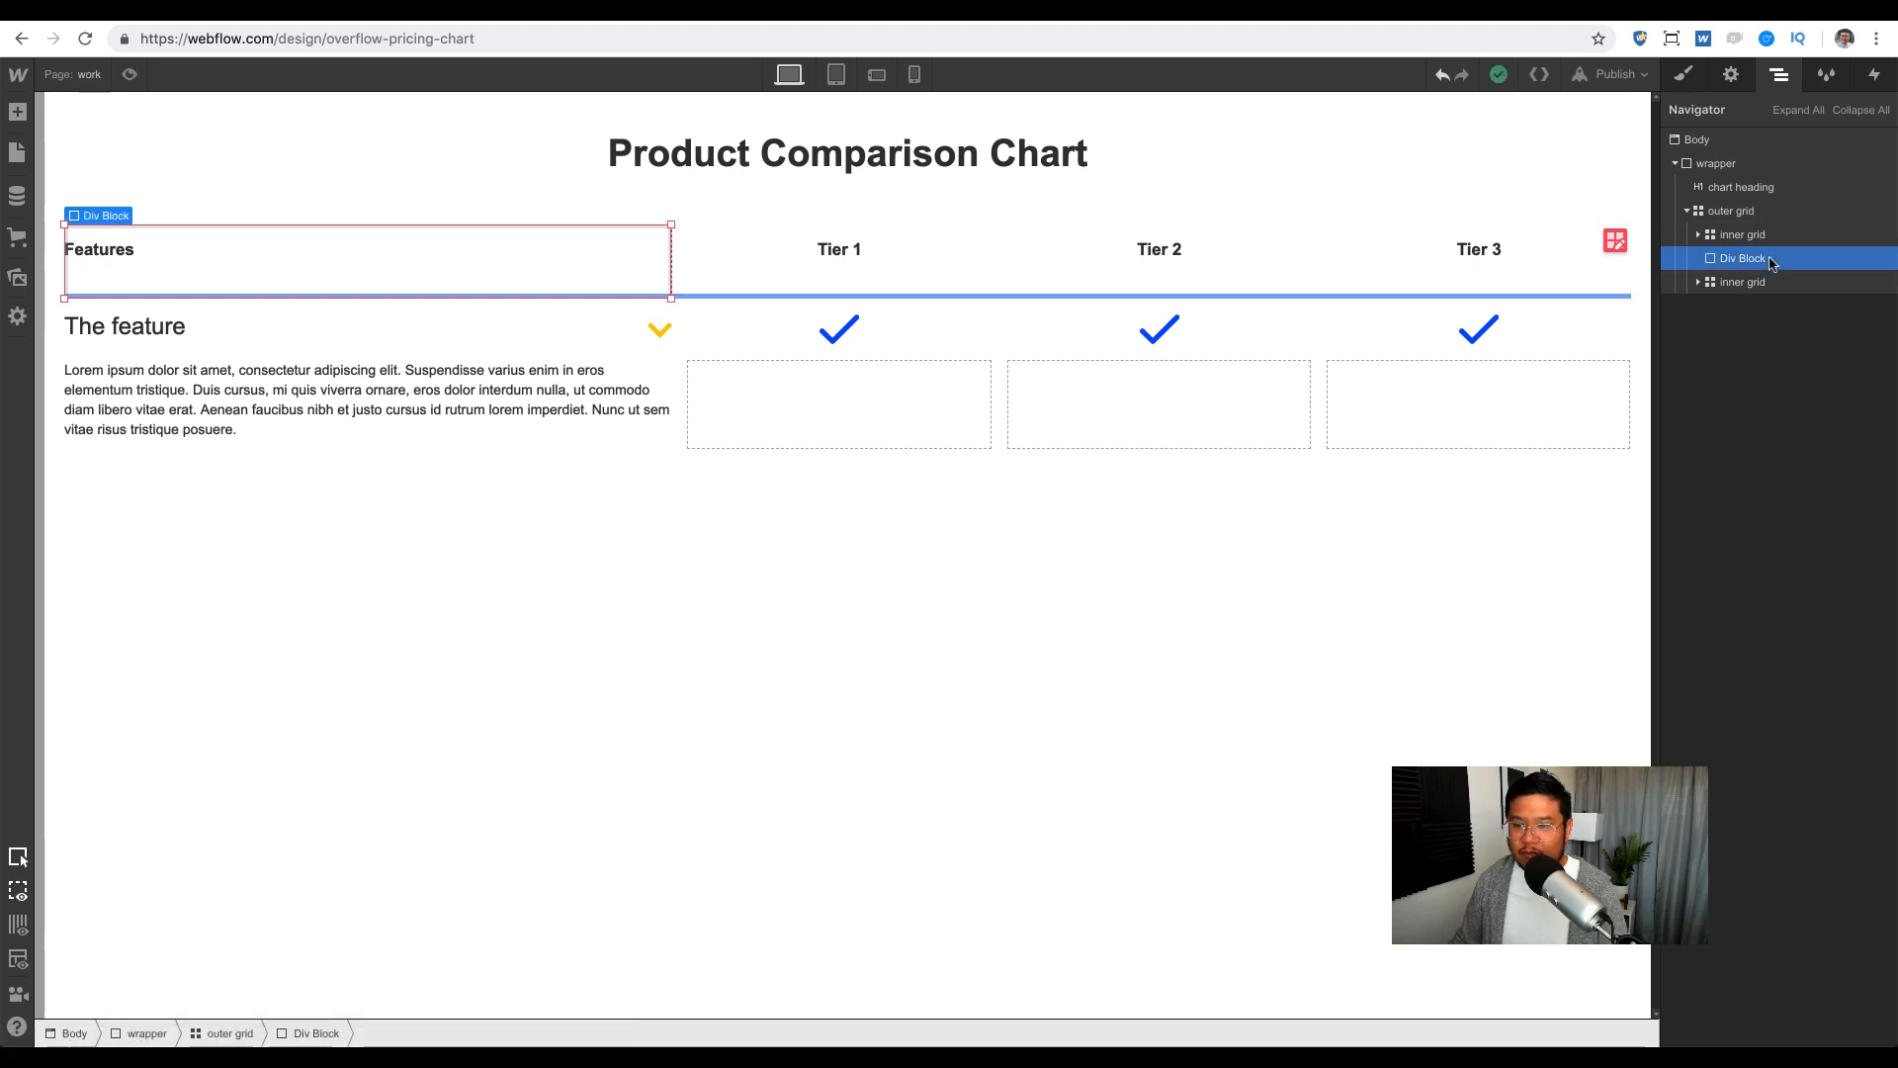
left_click_drag(1721, 290, 1767, 259)
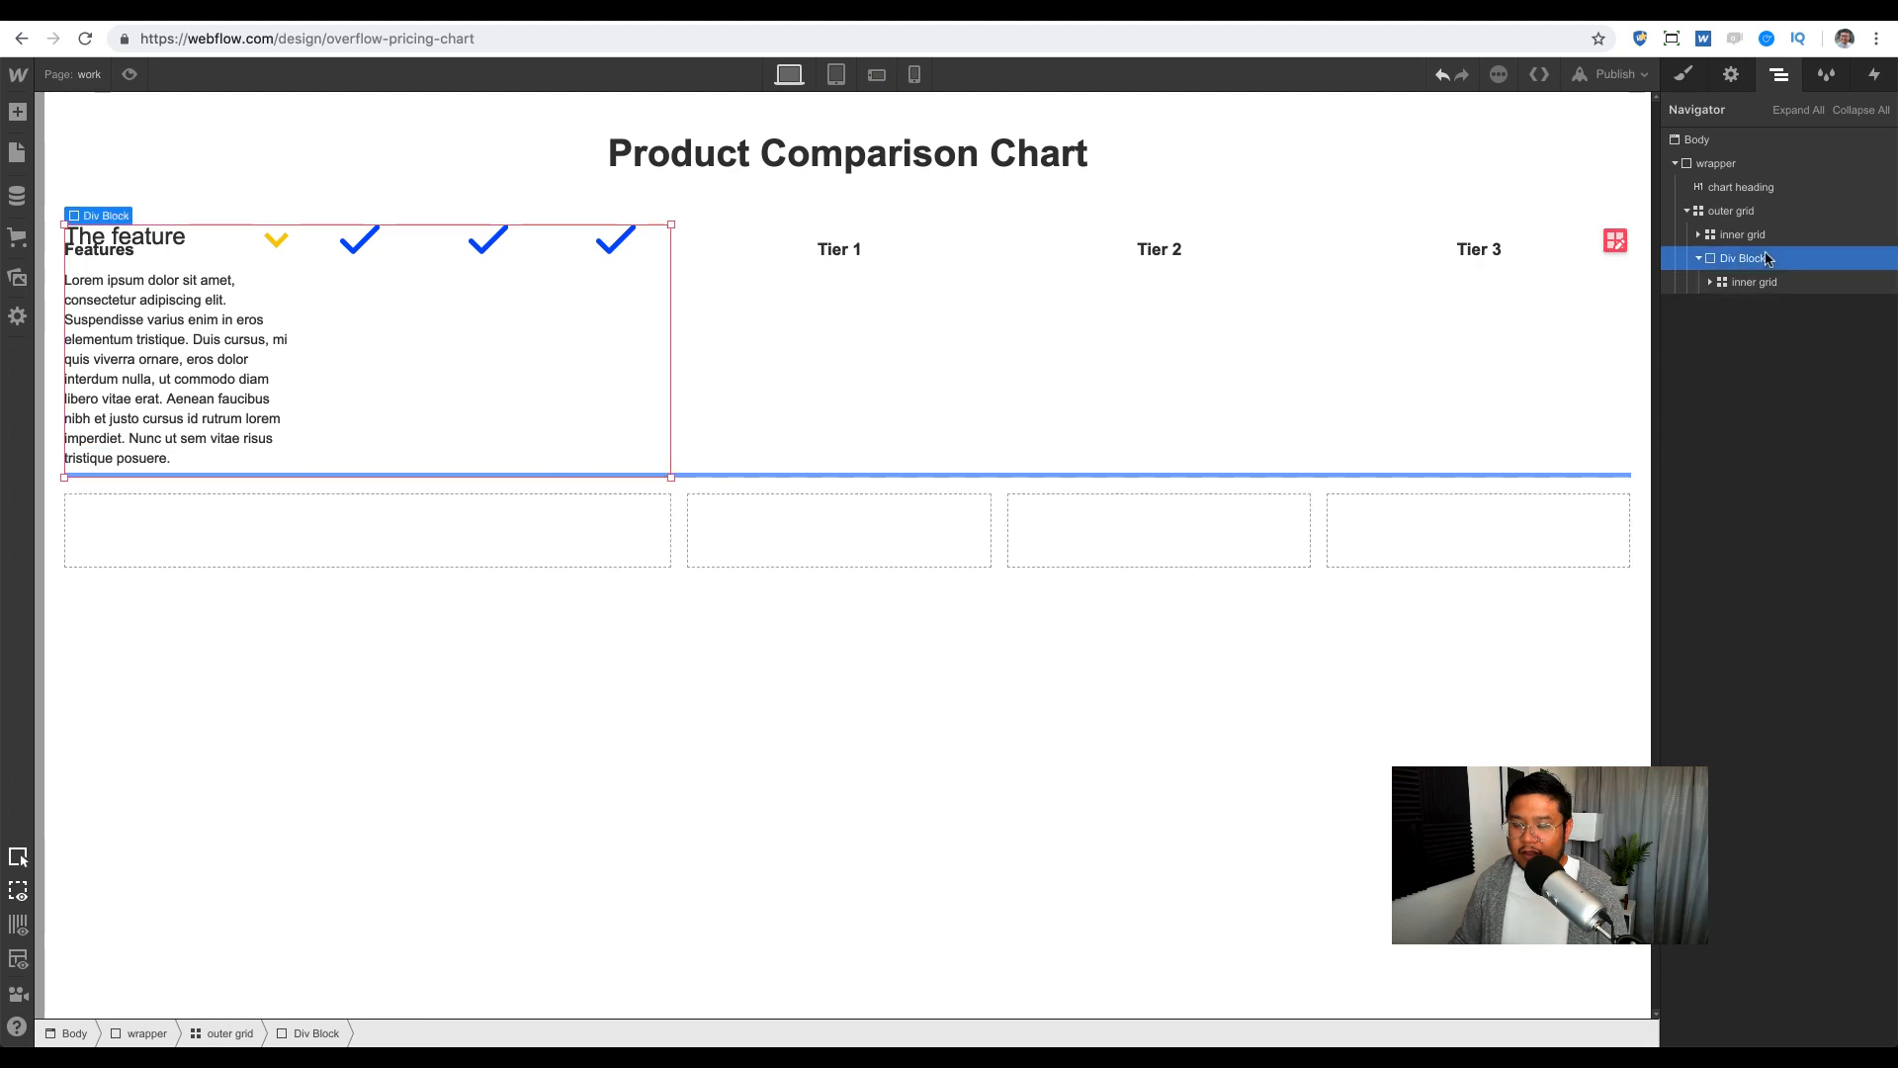
left_click(1685, 76)
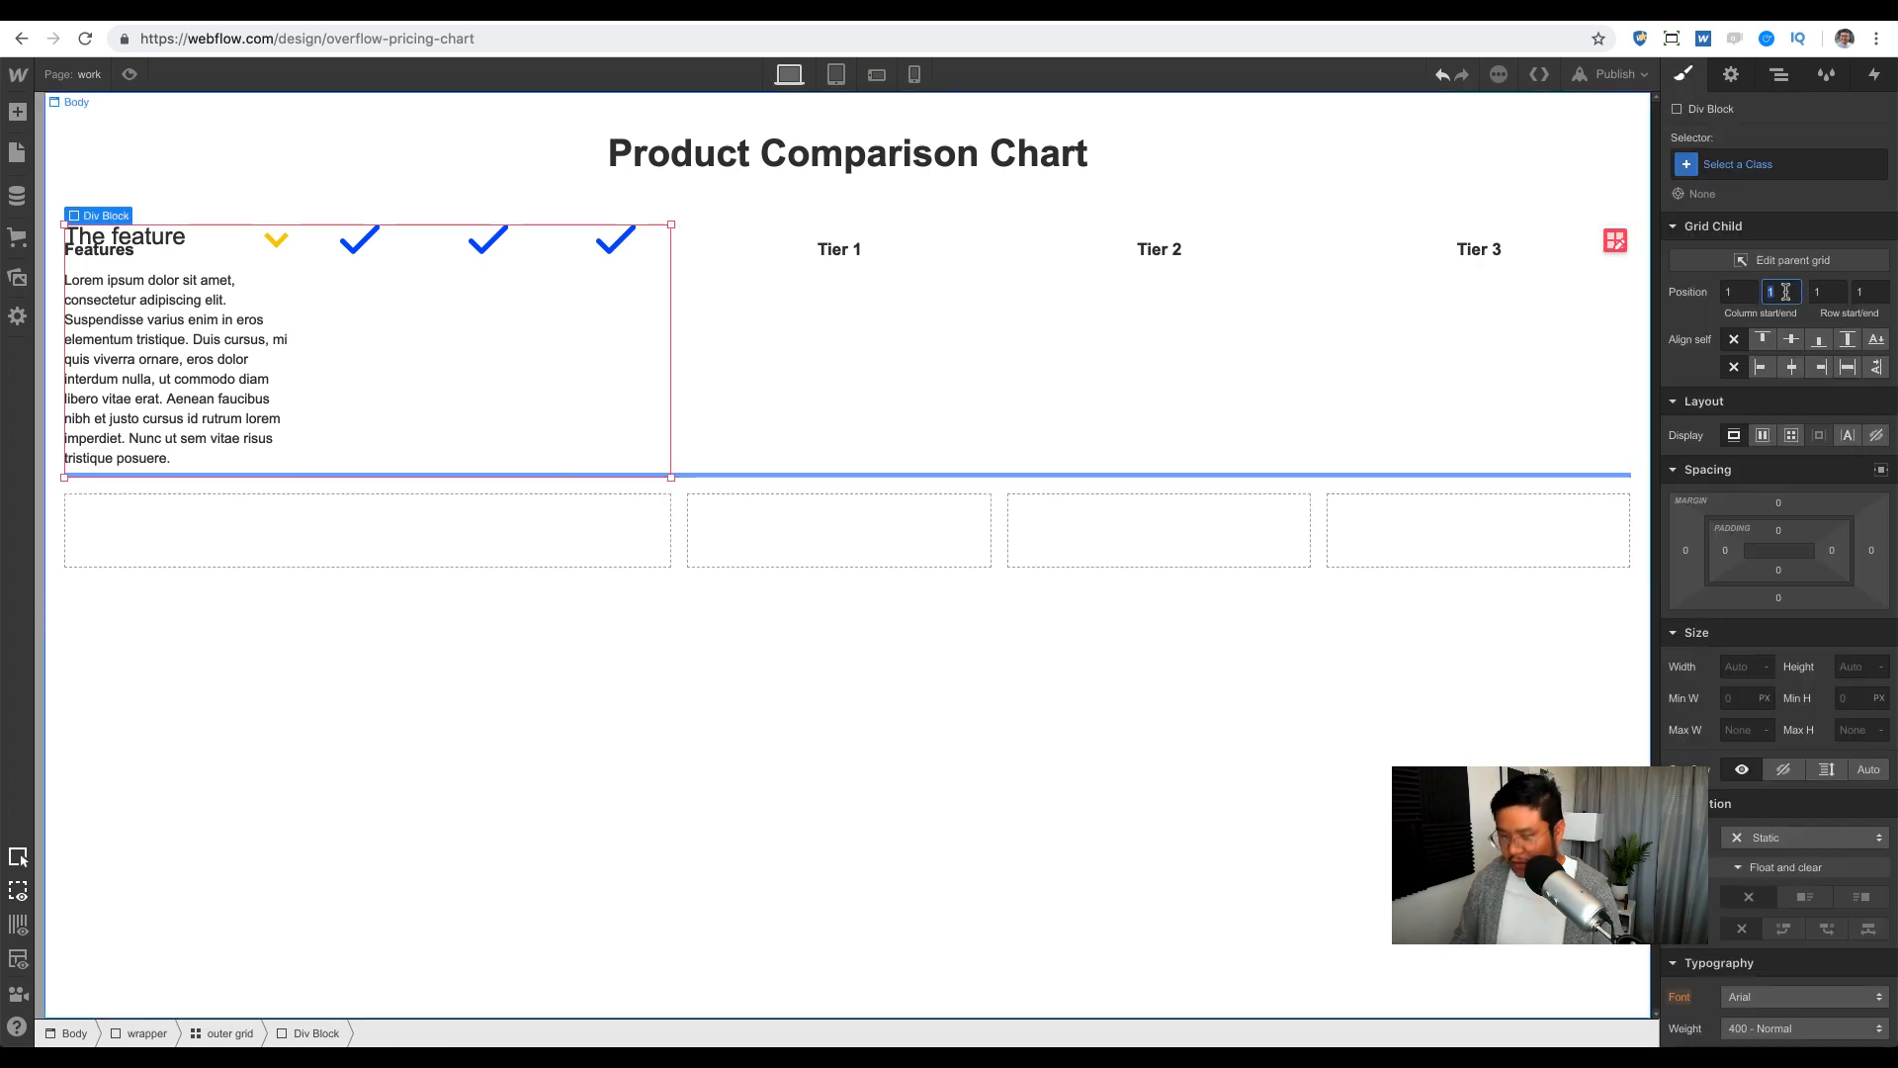
type("4")
key("Tab")
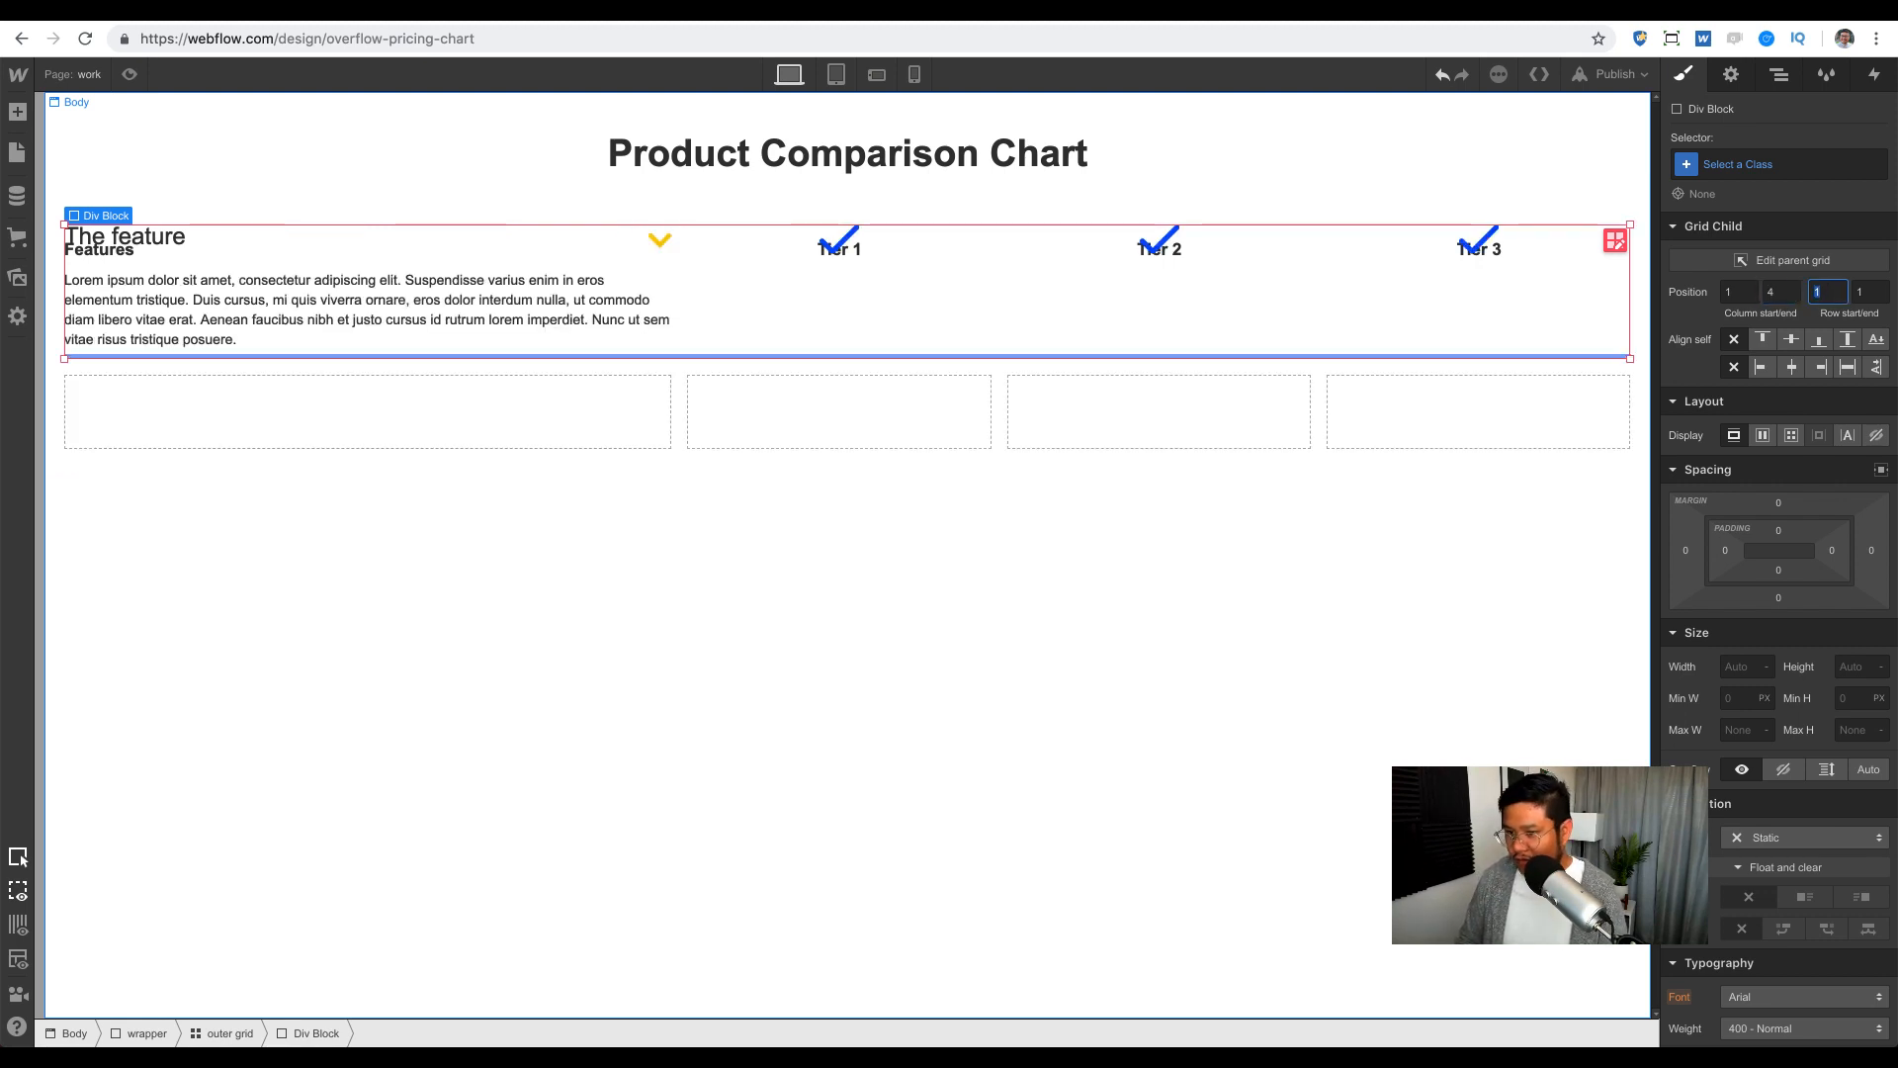
type("2")
key("Tab")
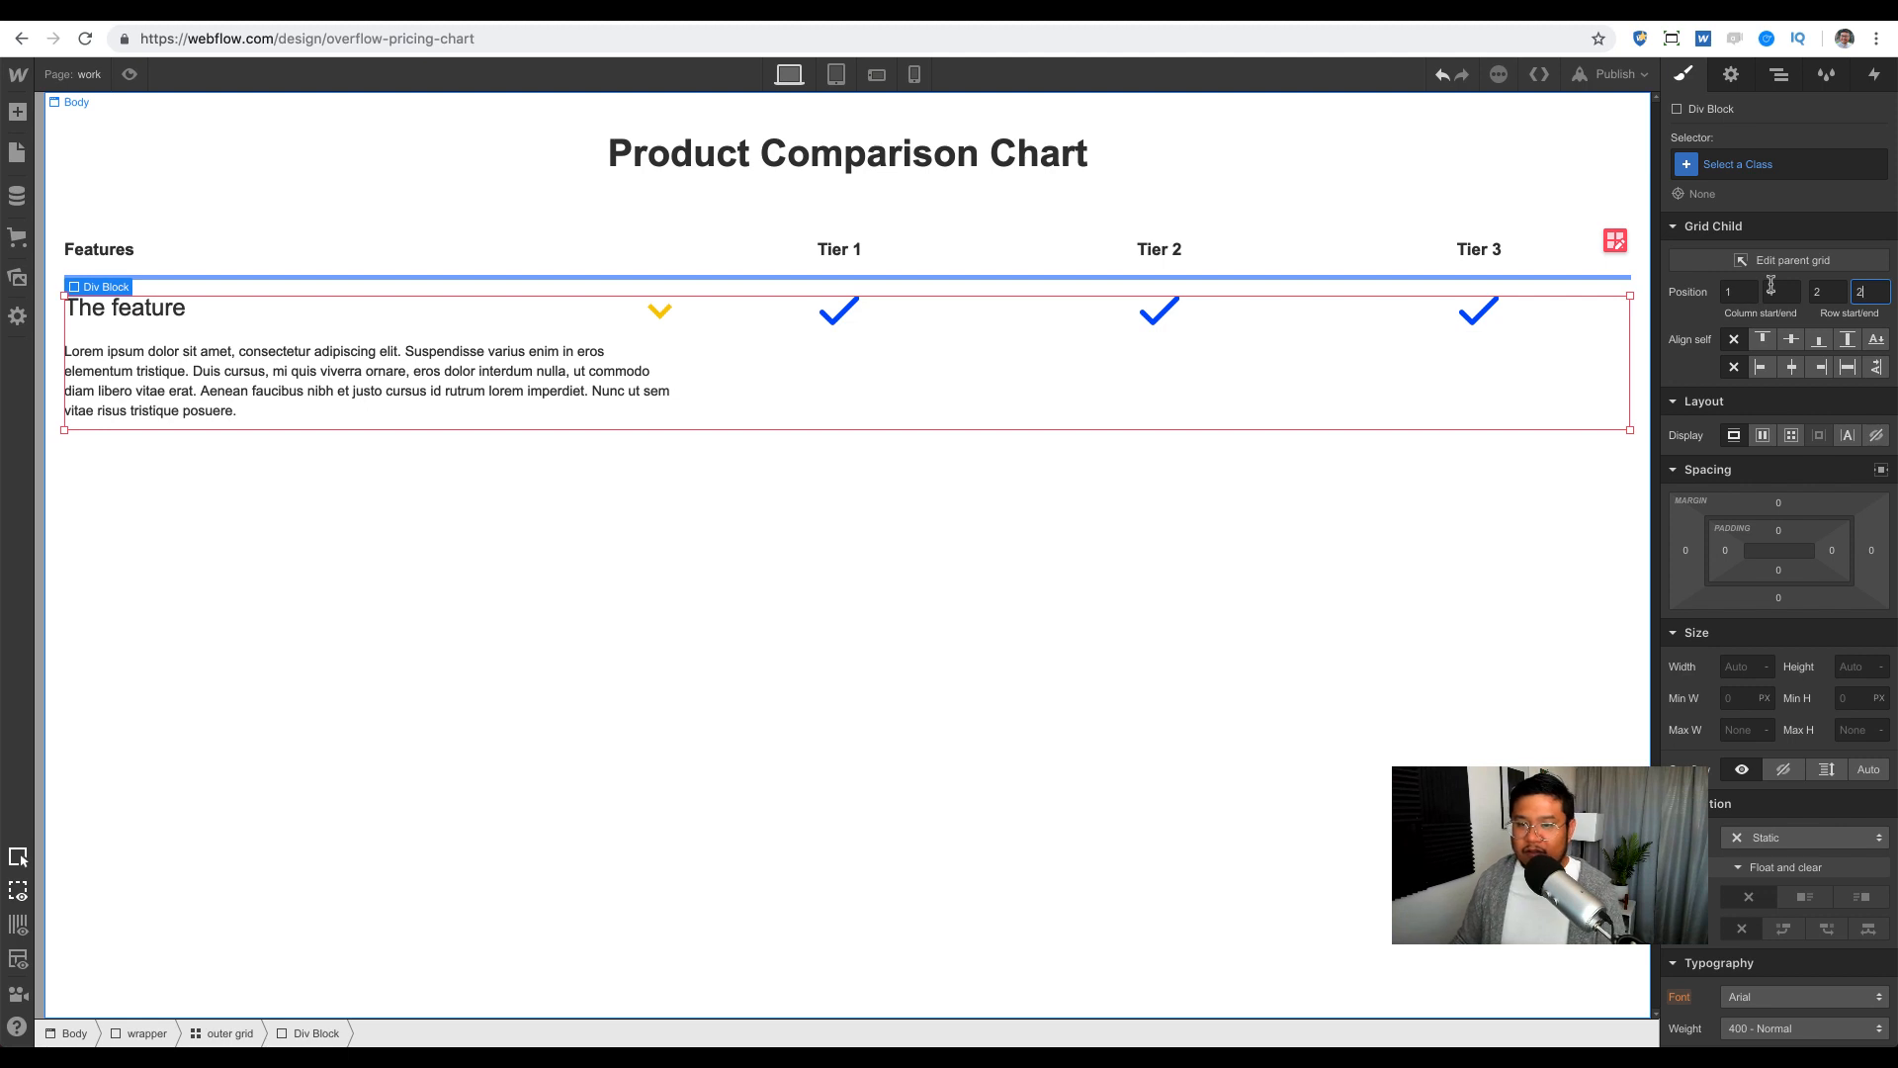
left_click(1778, 79)
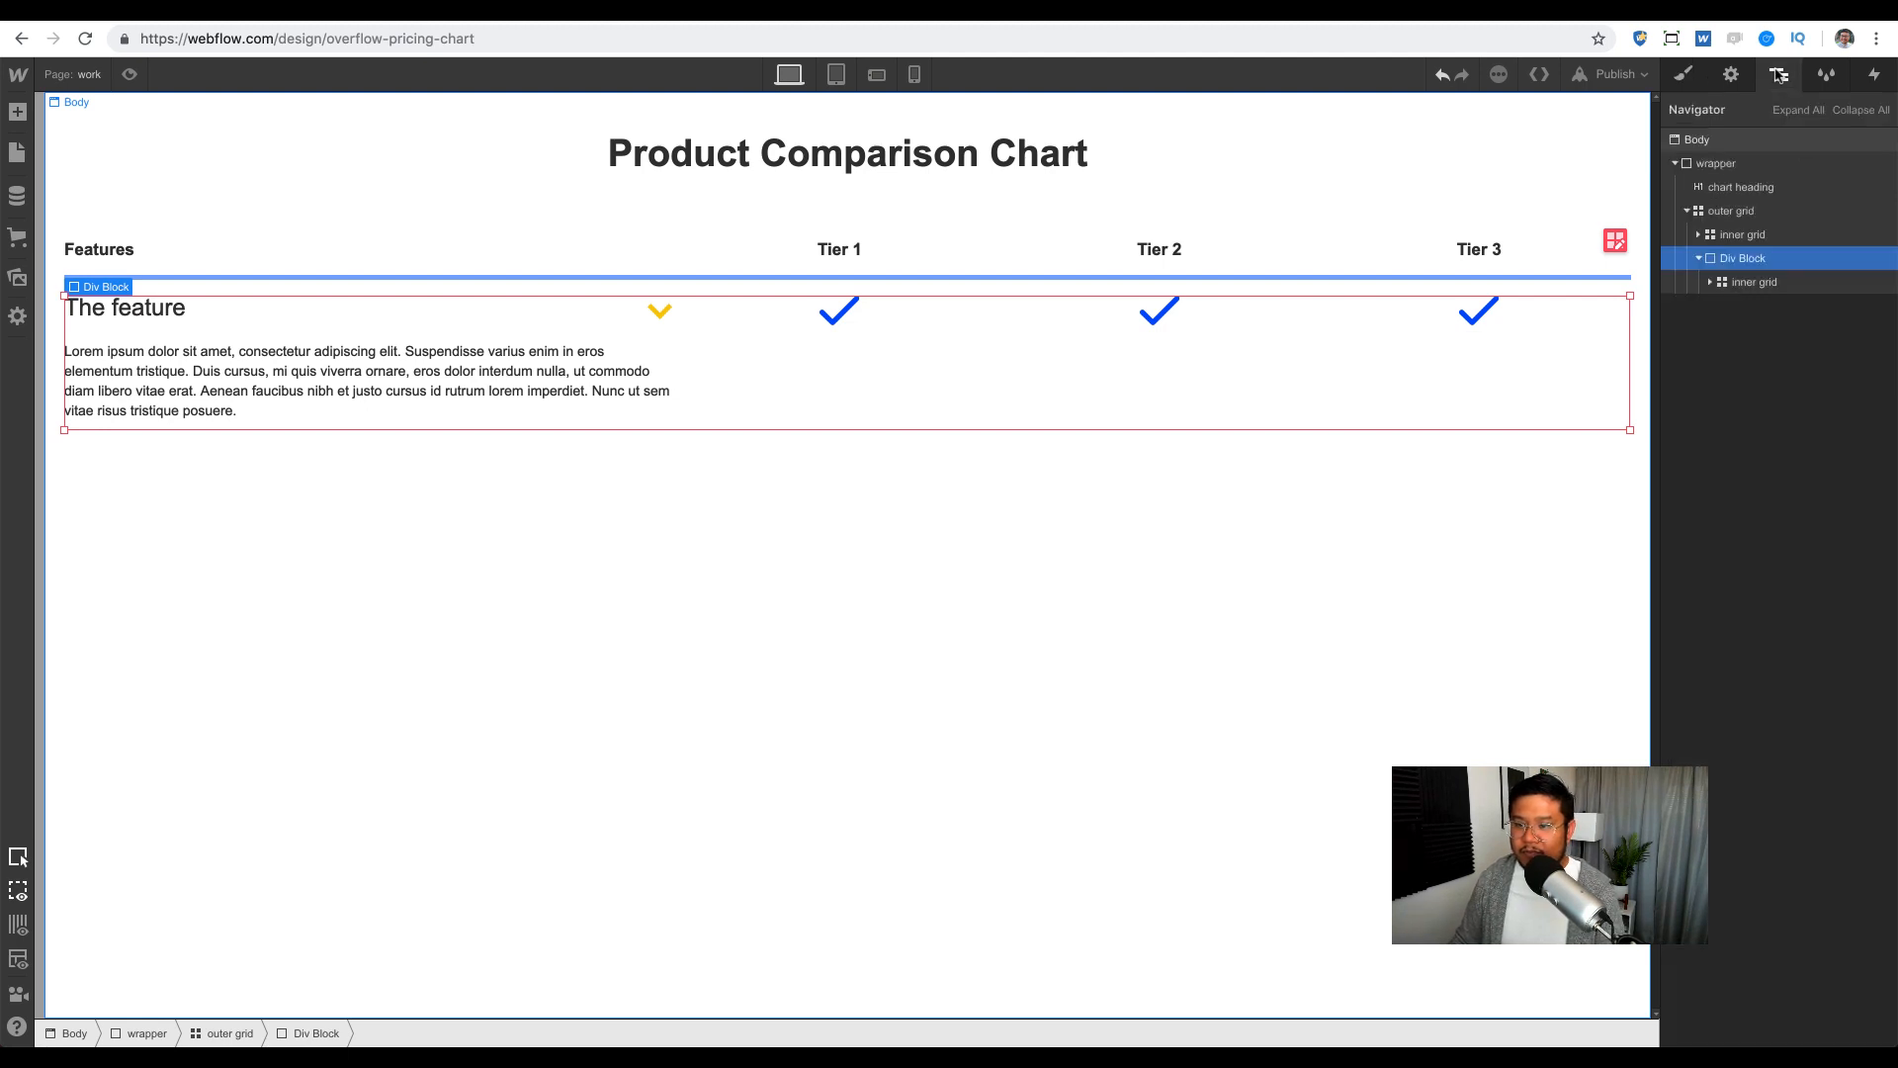
Step: Paste copies of the feature row into the Div Block to make five rows
left_click(1778, 285)
left_click(1775, 262)
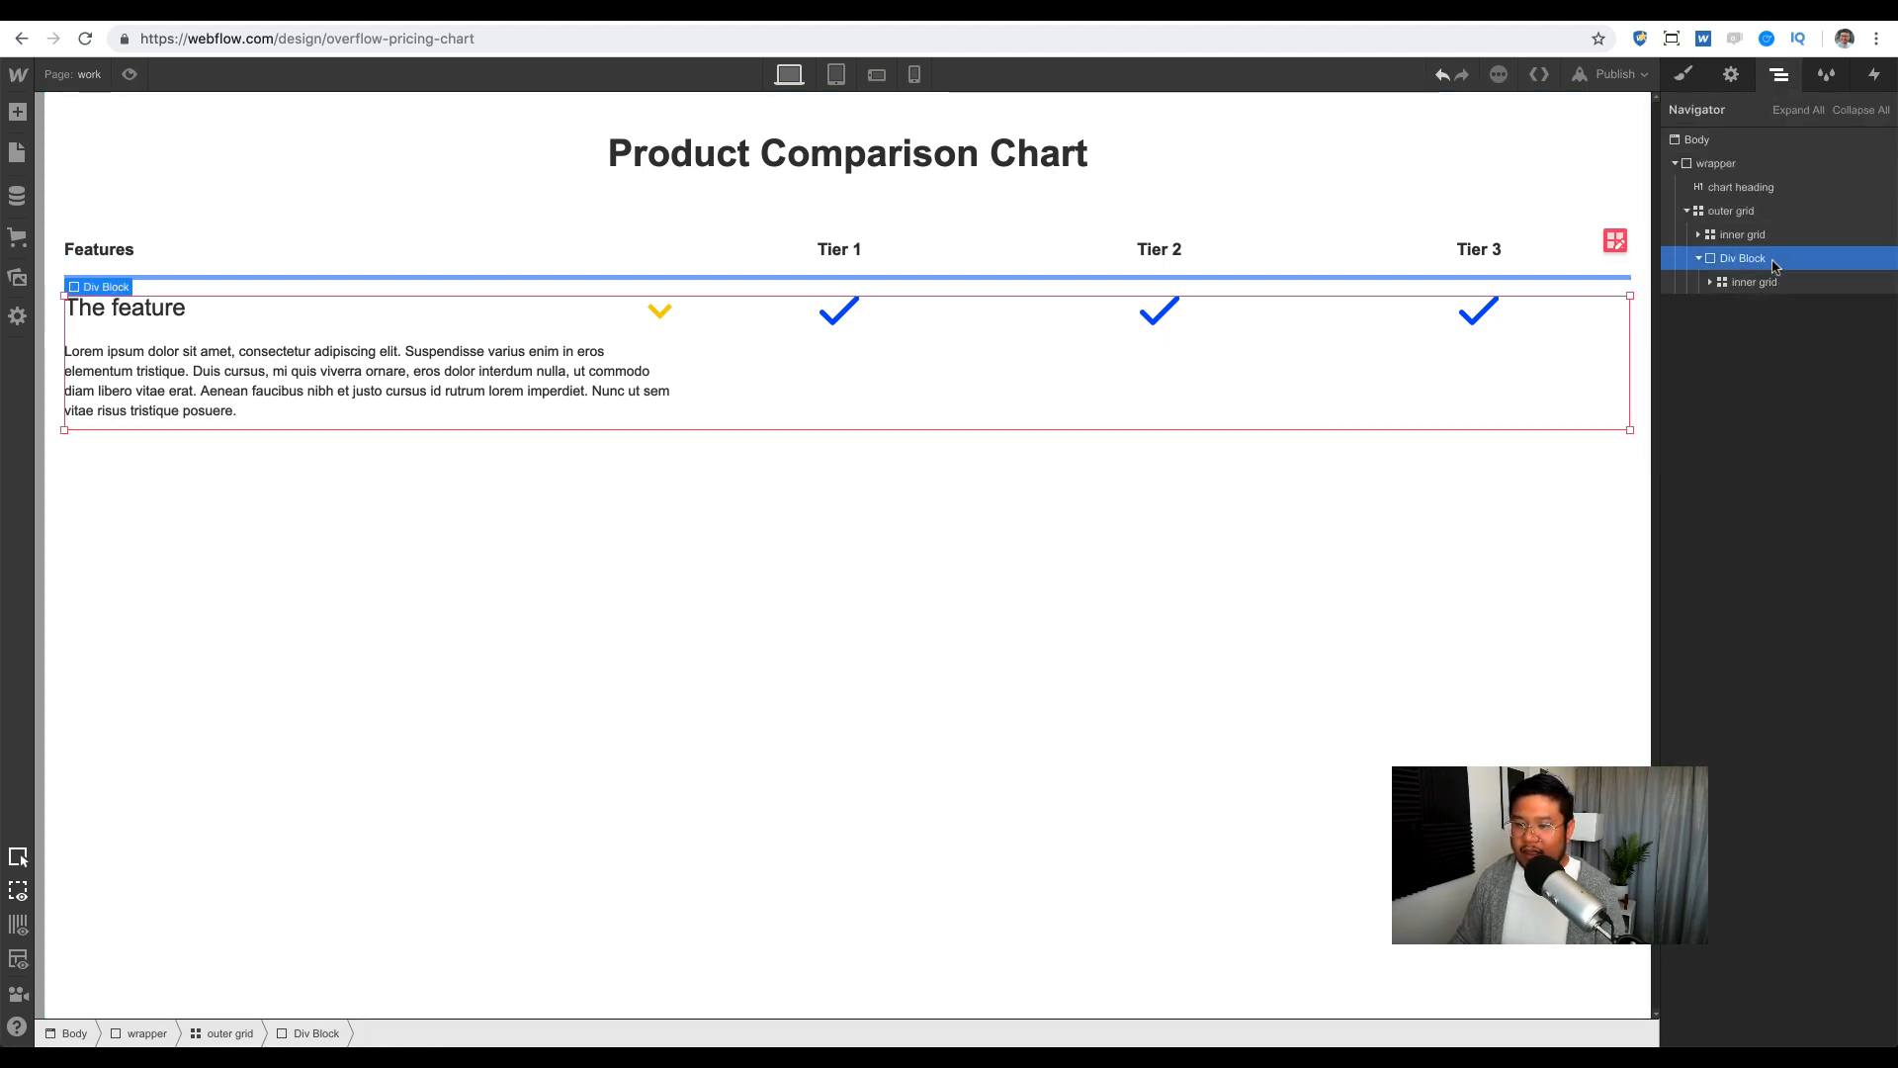
key("ctrl+v")
key("ctrl+v")
key("ctrl+v")
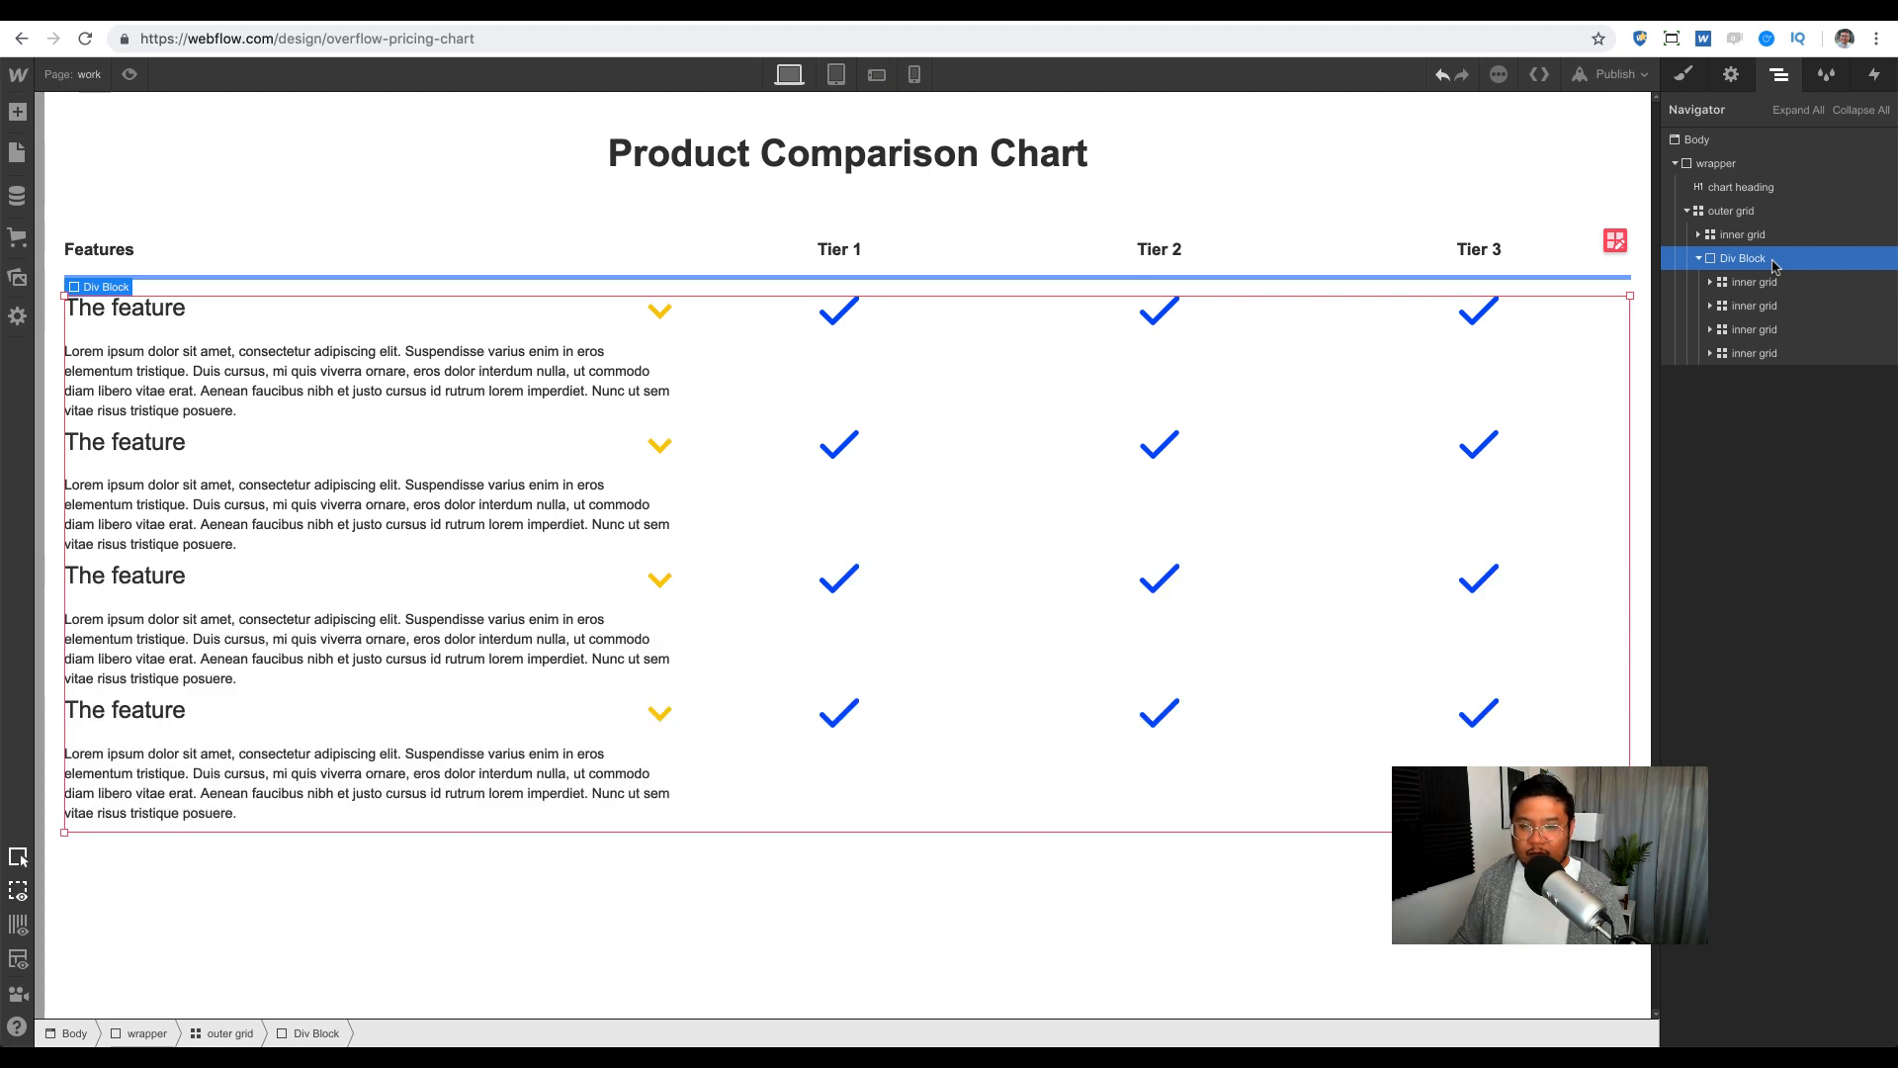
key("ctrl+v")
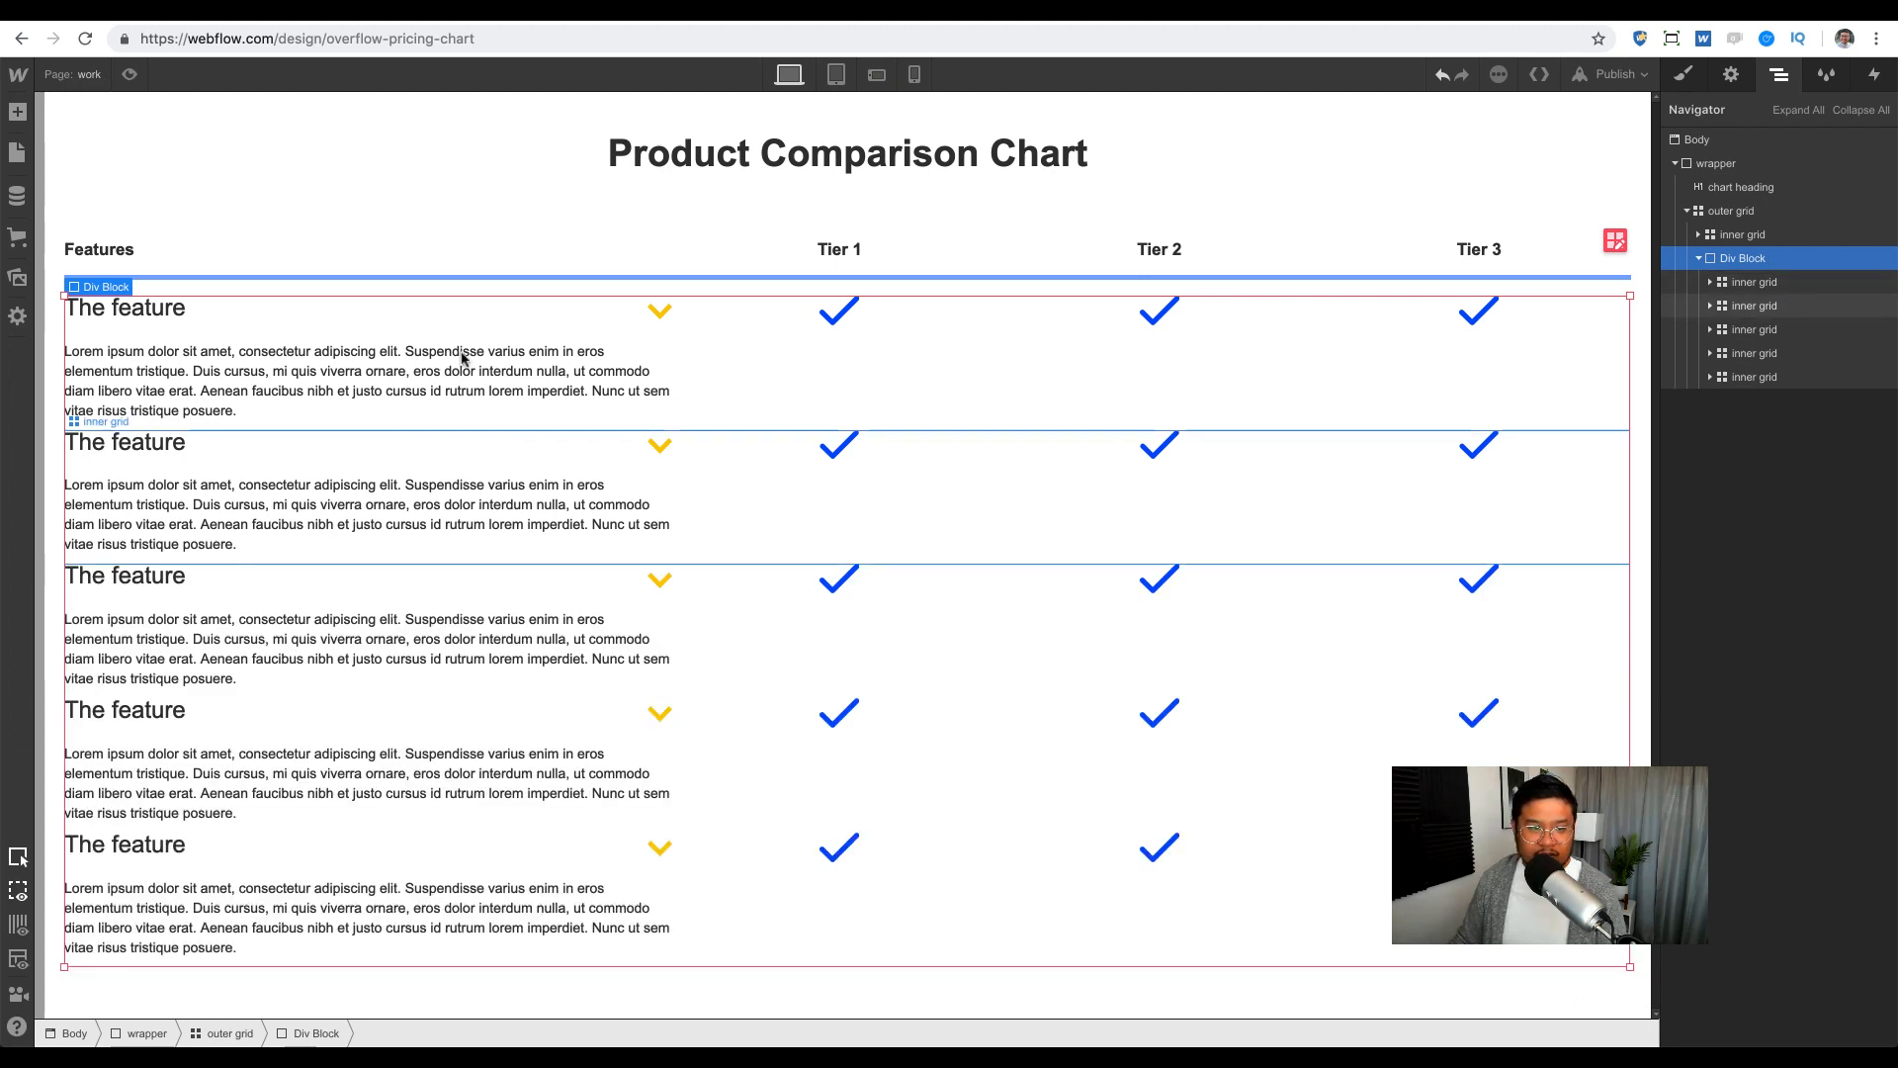
Step: Add bottom margin to the feature rows so they sit 36 px apart
left_click(1769, 282)
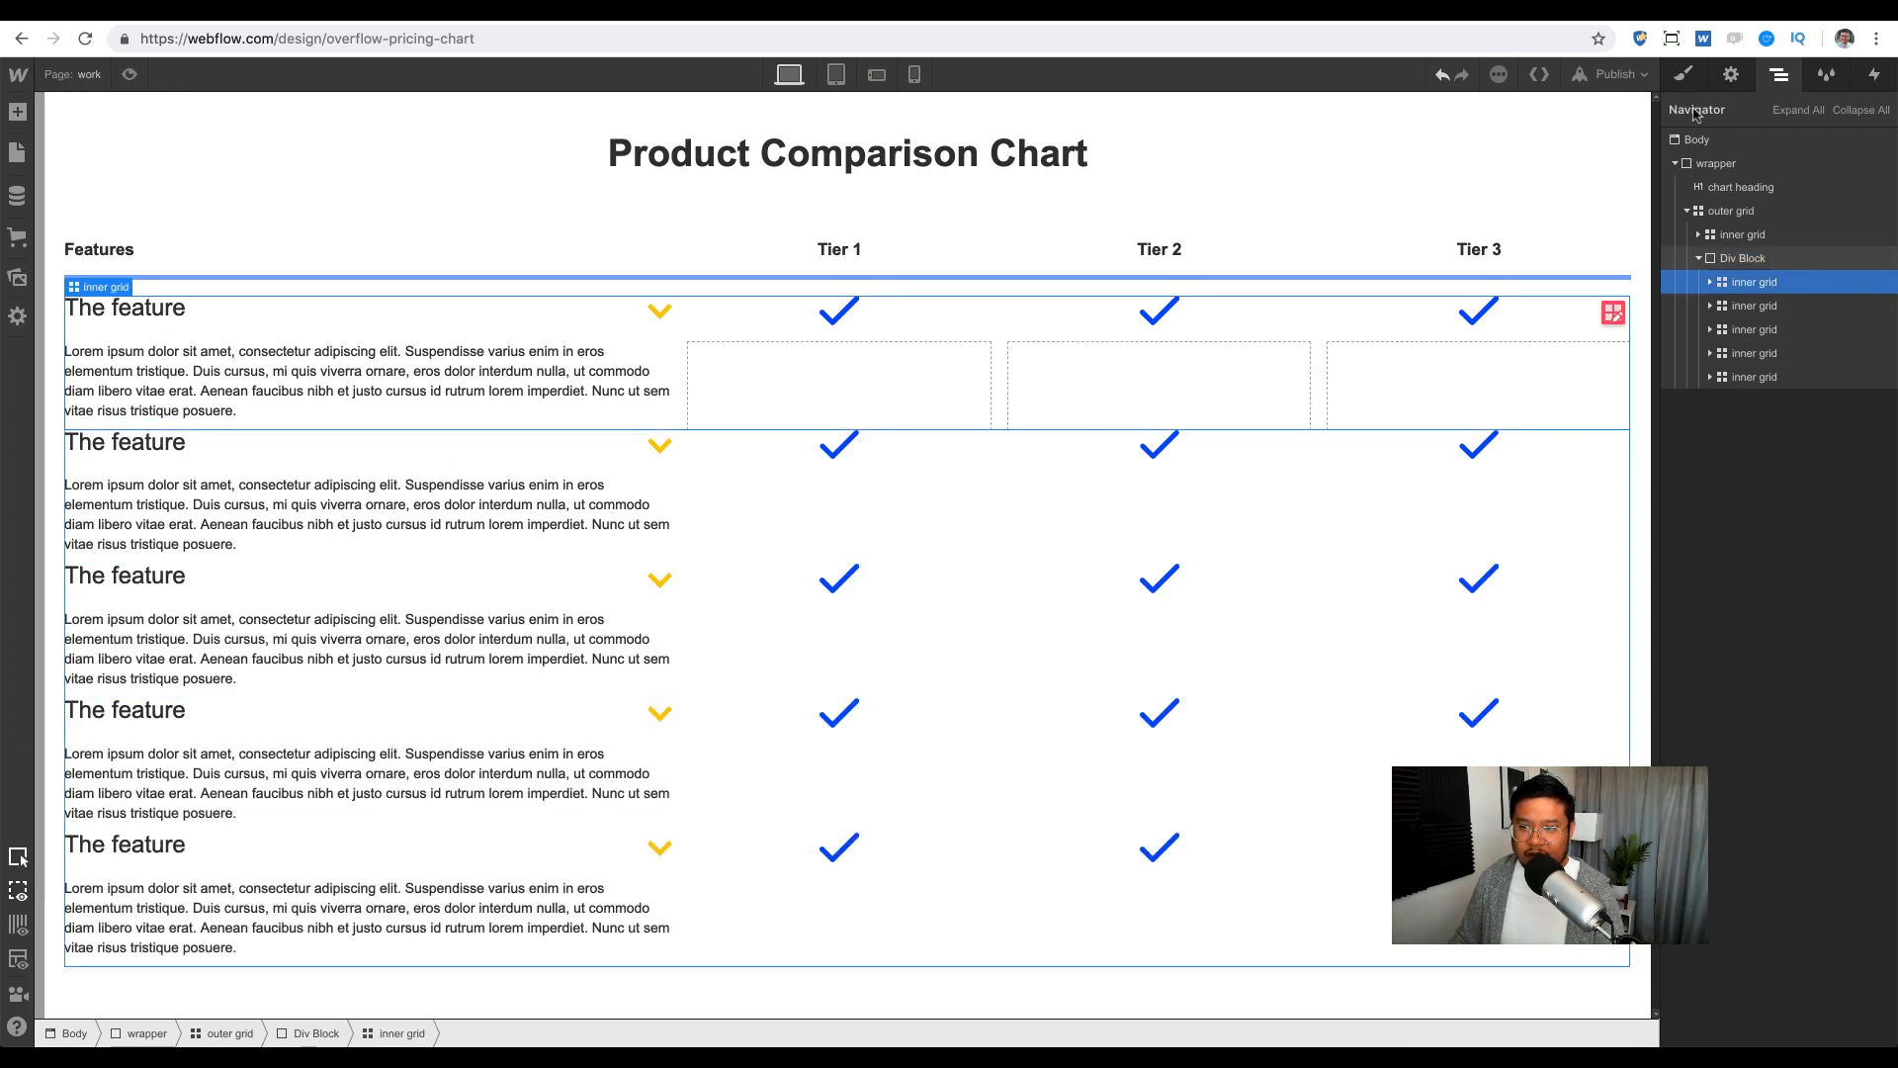
left_click(1686, 75)
left_click_drag(1790, 586, 1793, 694)
scroll(957, 630, "down", 2)
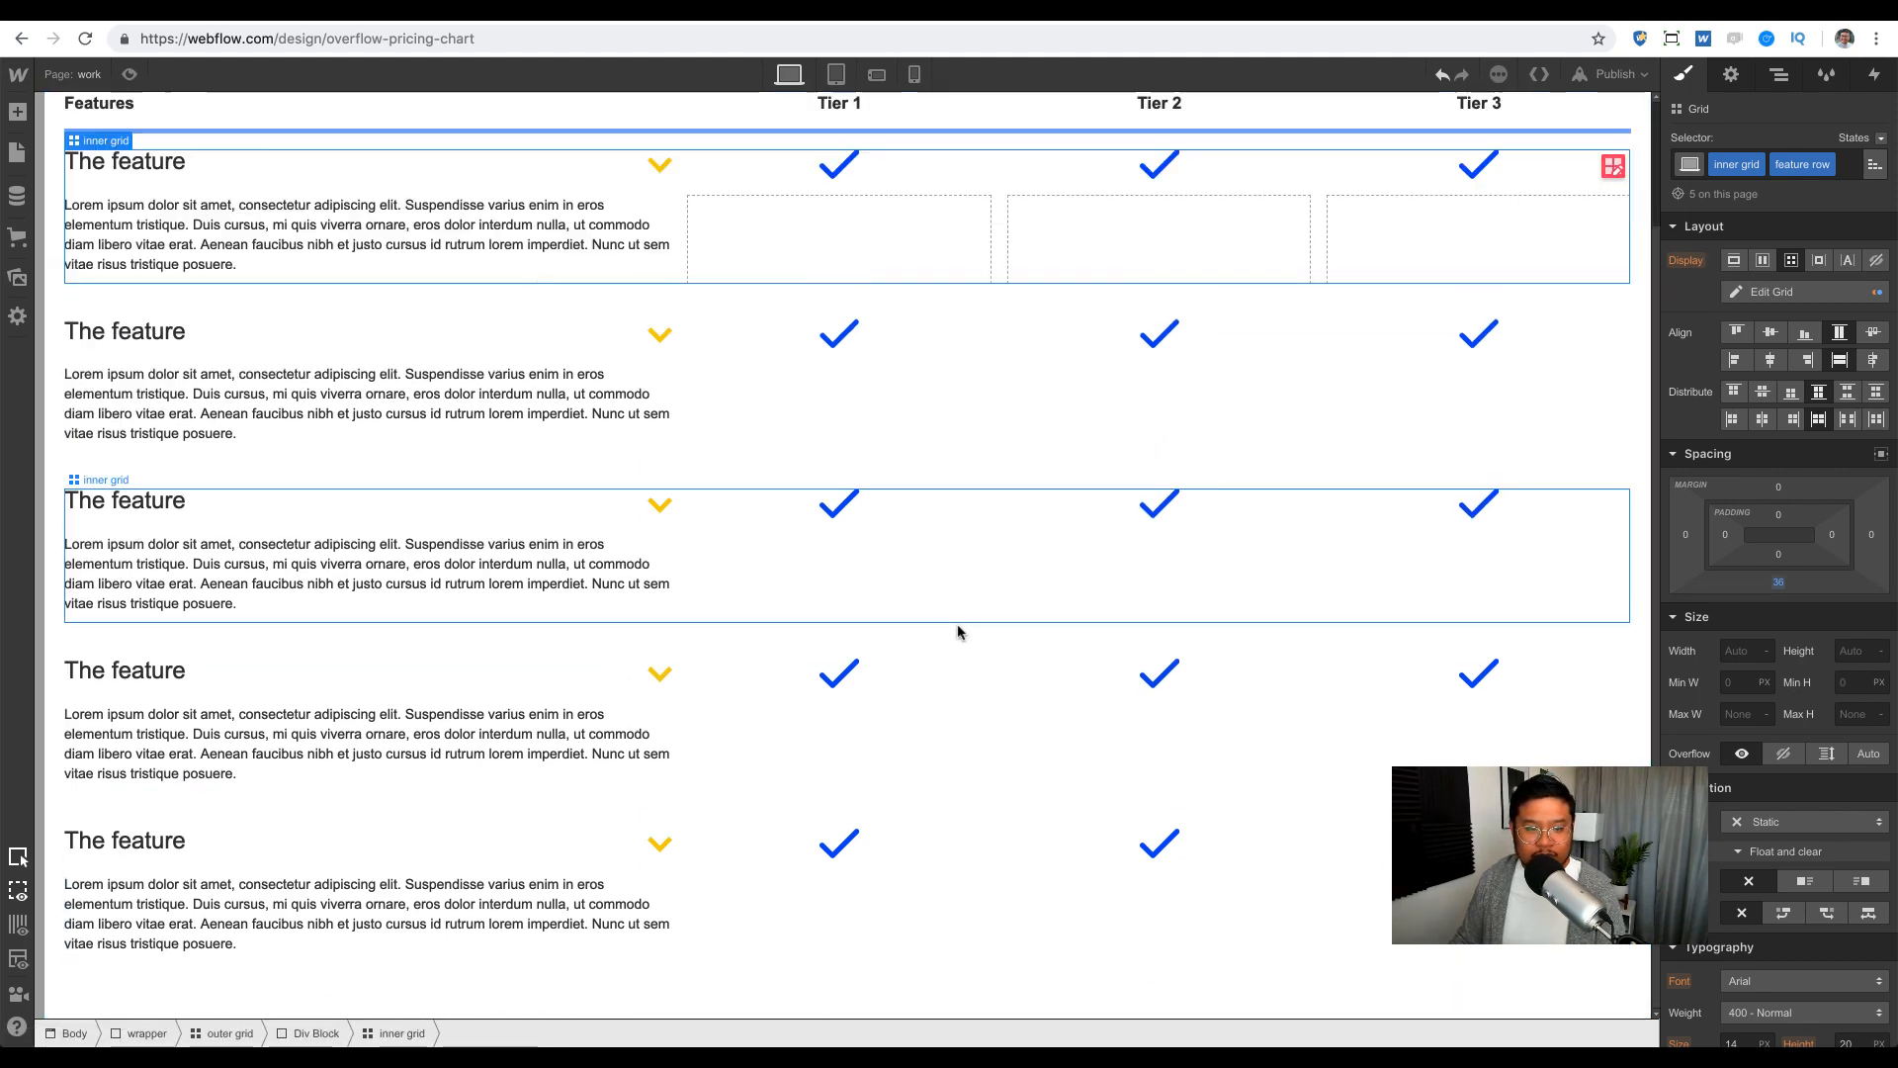
scroll(957, 630, "up", 2)
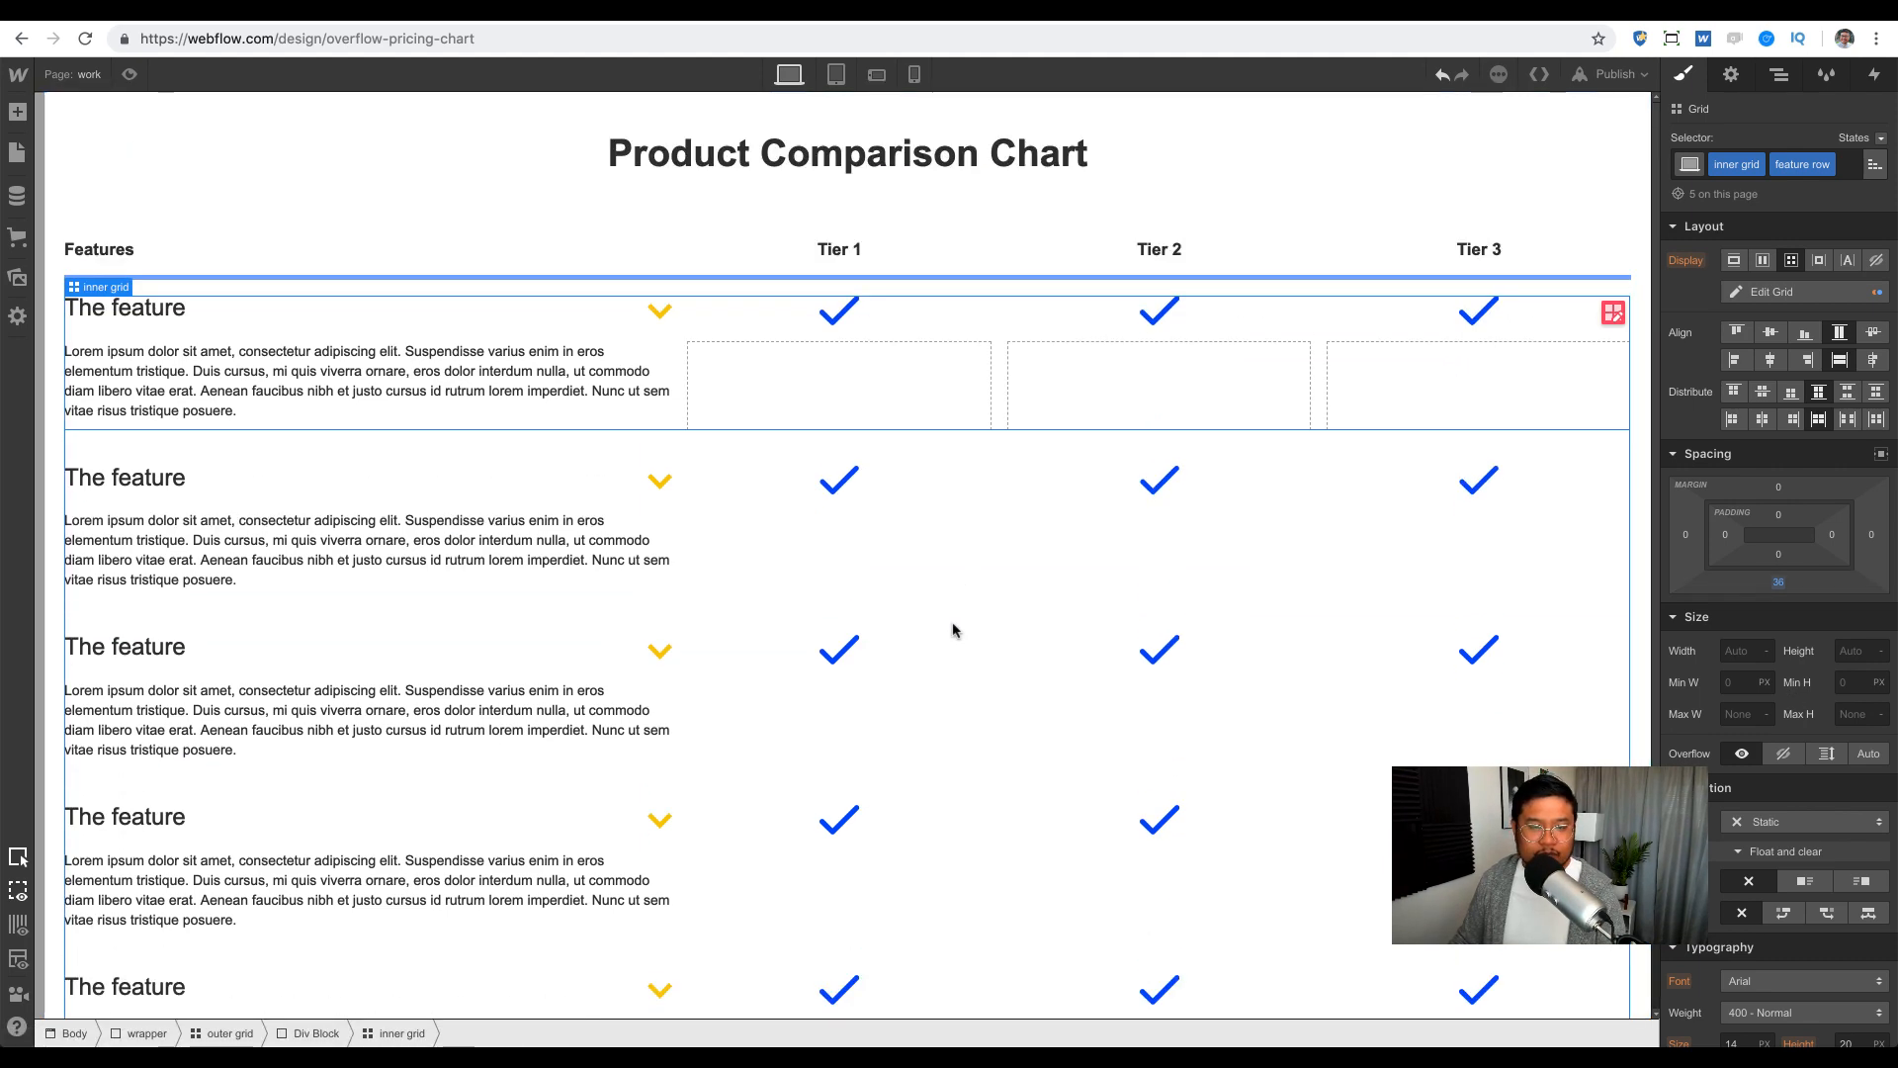
Step: Preview the chart and confirm the yellow arrows expand and collapse the first three descriptions
left_click(129, 74)
left_click(732, 400)
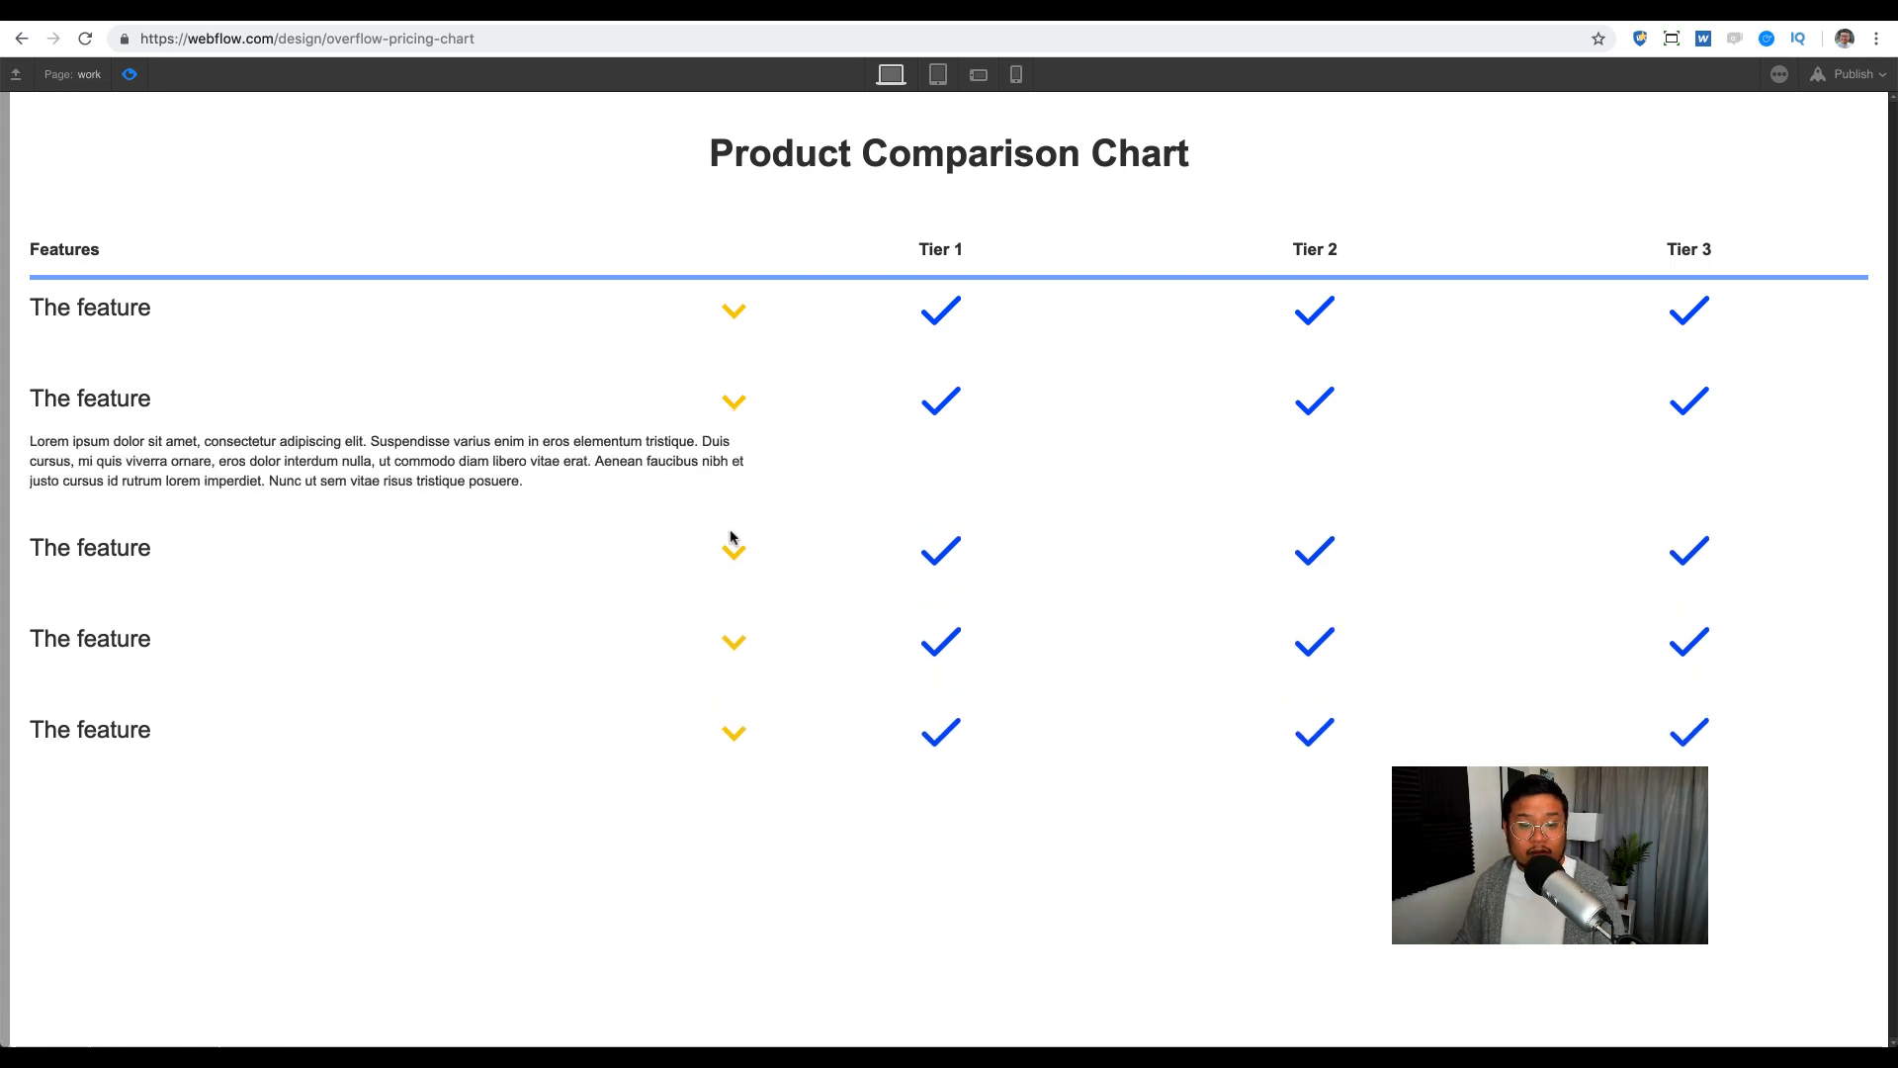
left_click(731, 544)
left_click(732, 549)
left_click(732, 403)
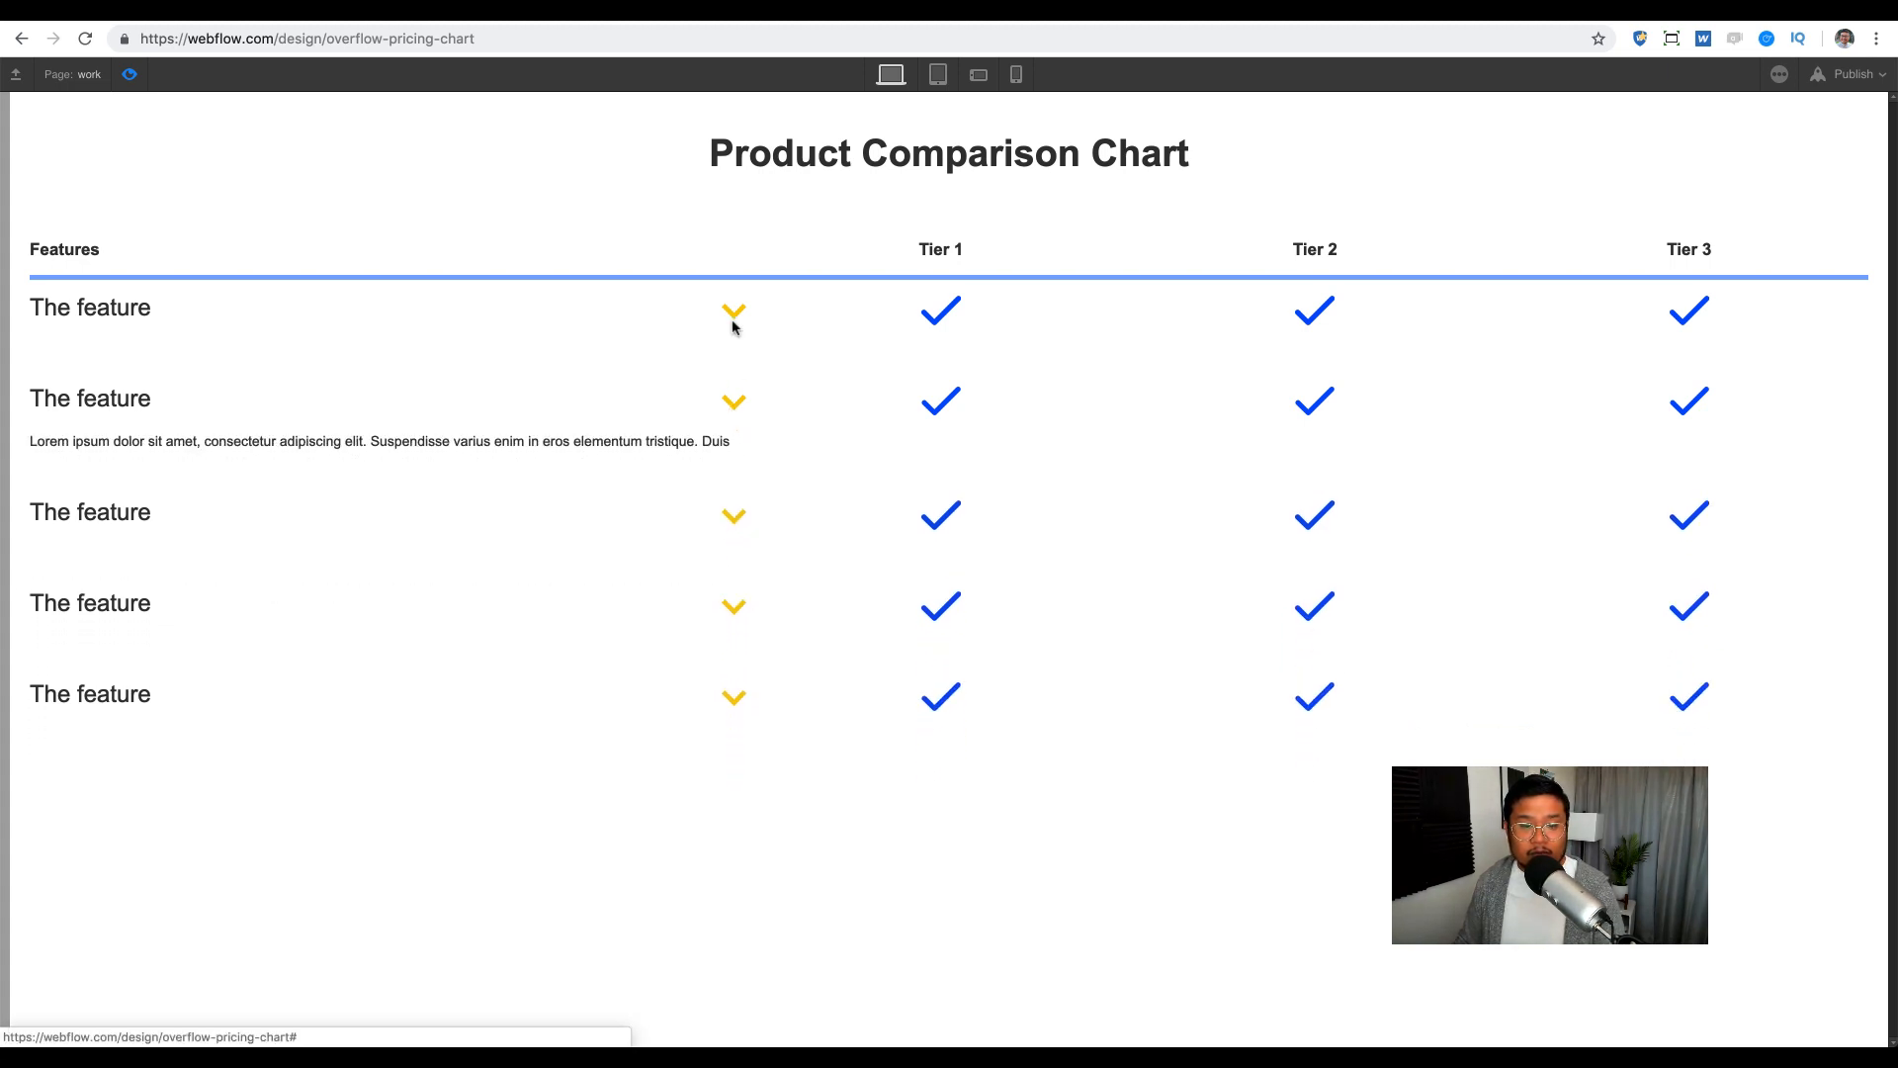
left_click(733, 318)
left_click(736, 308)
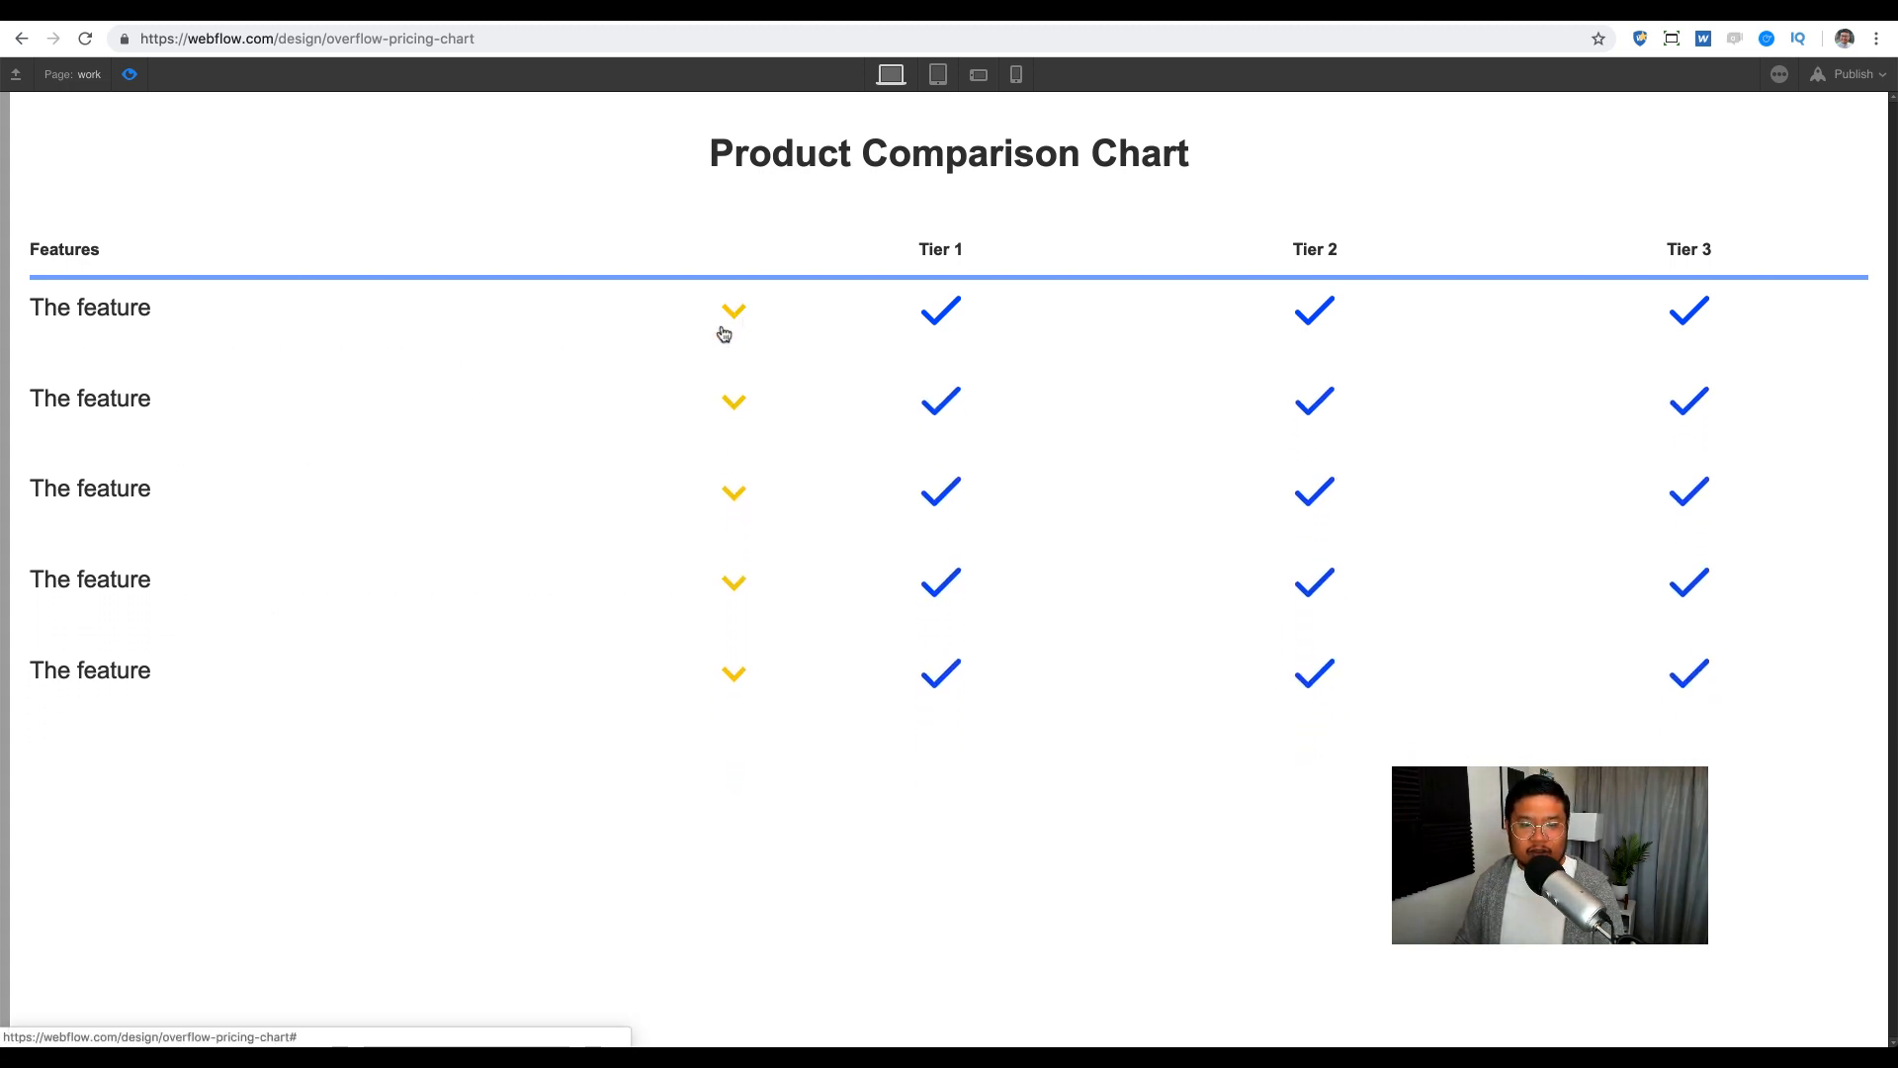
left_click(129, 74)
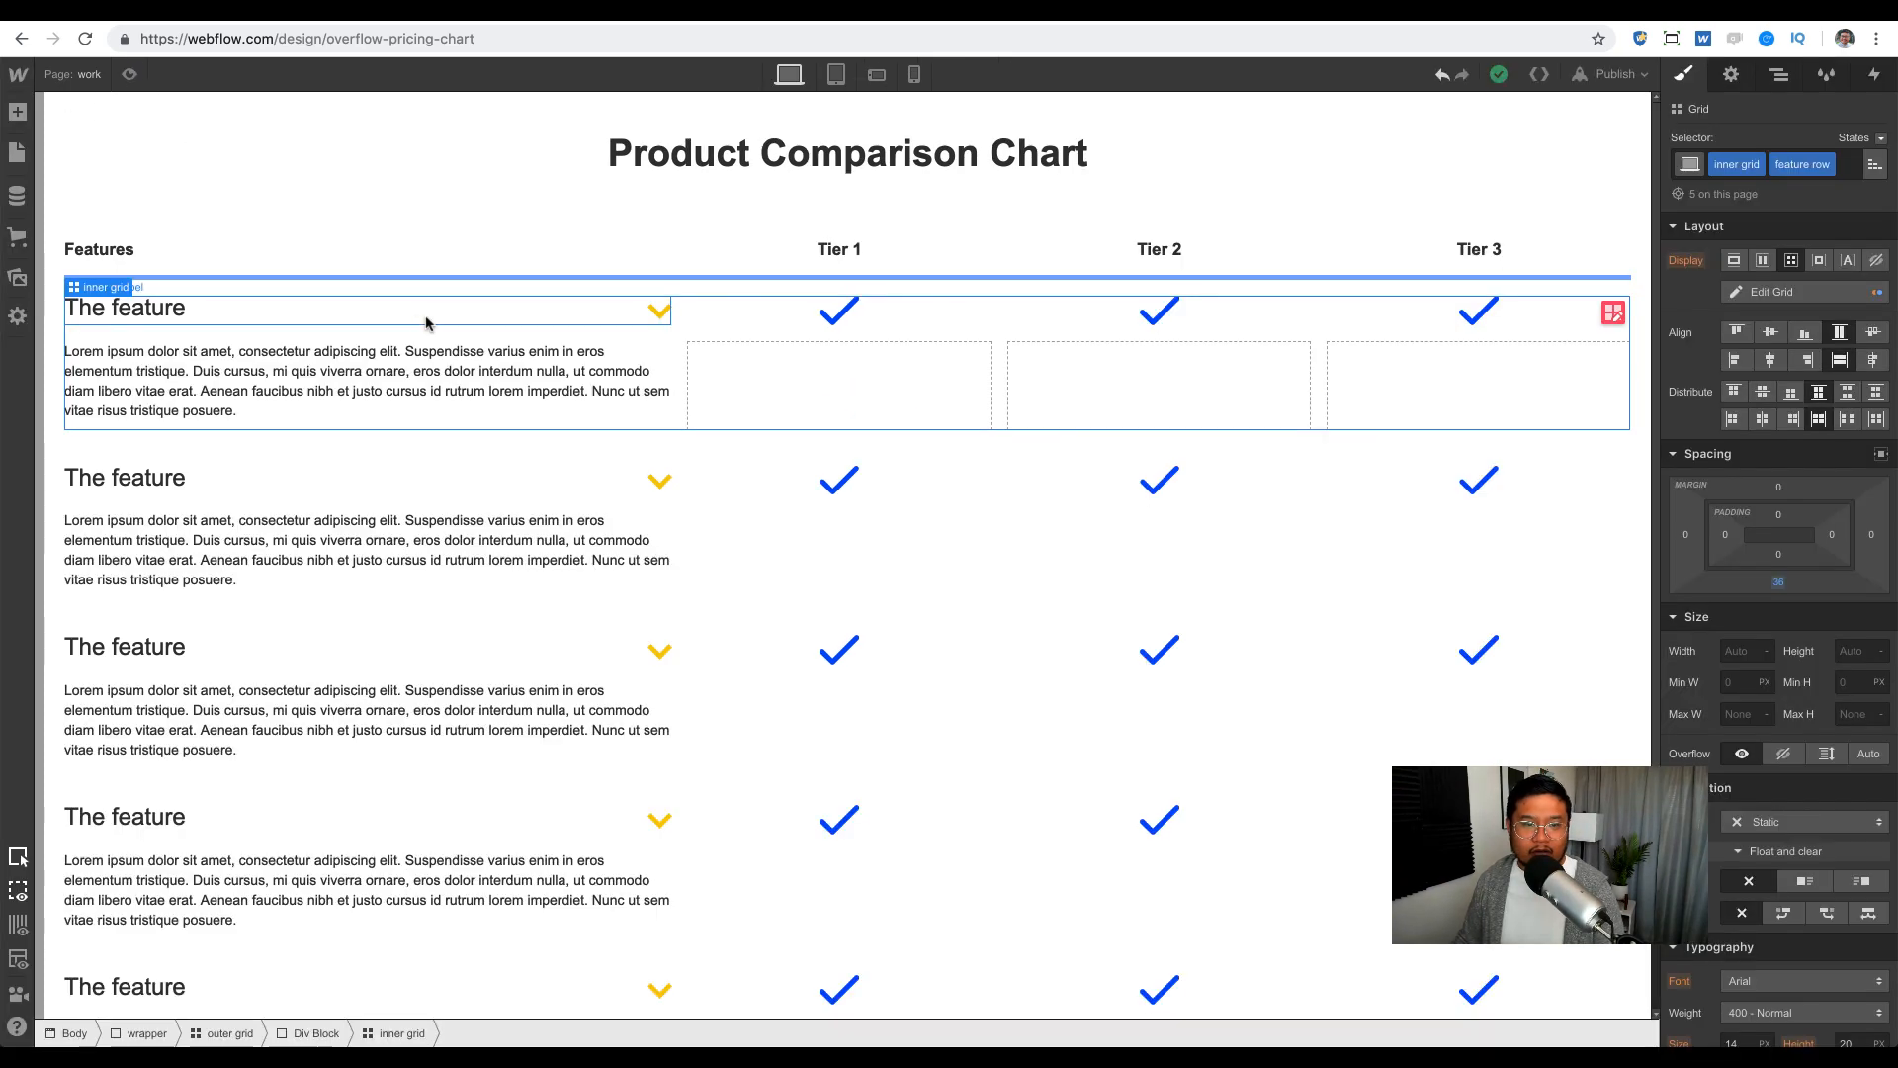
Step: Open the show details animation on the first arrow Link Block's Mouse Click (Tap) trigger
left_click(658, 310)
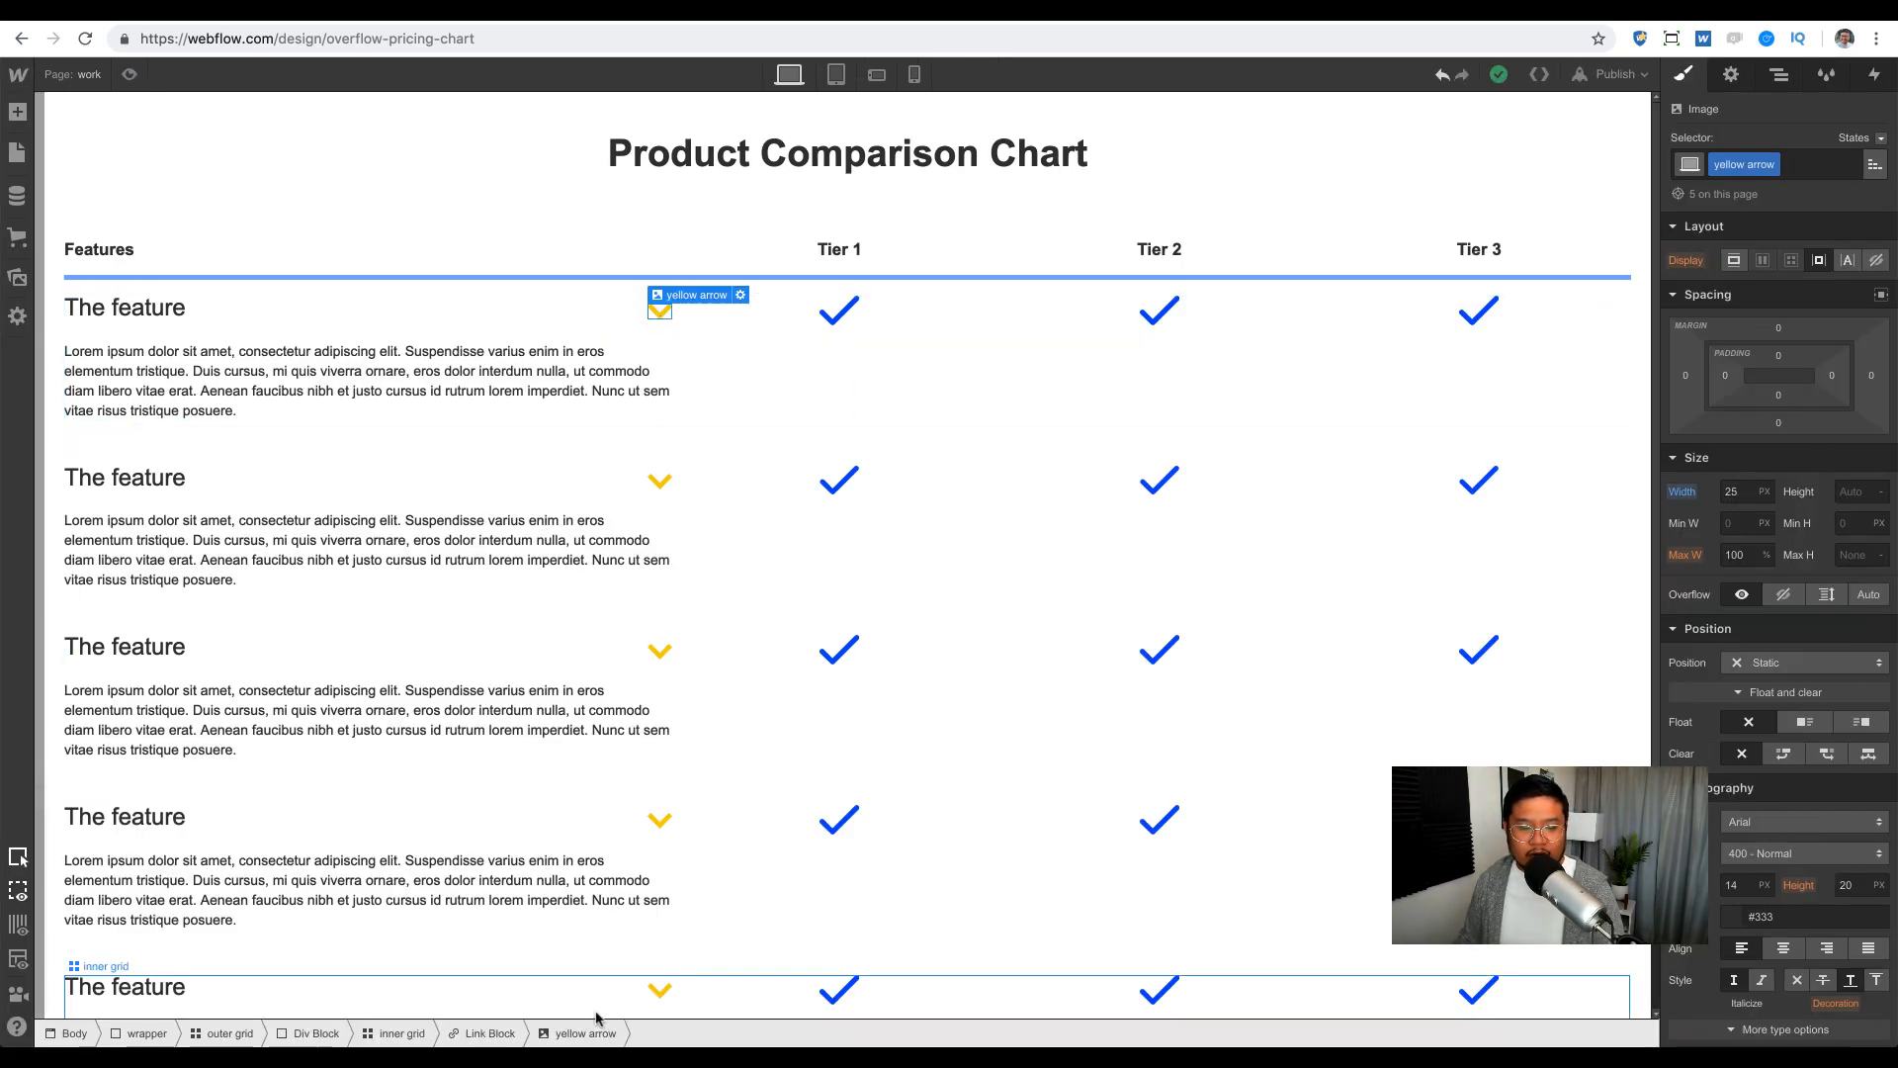
left_click(489, 1033)
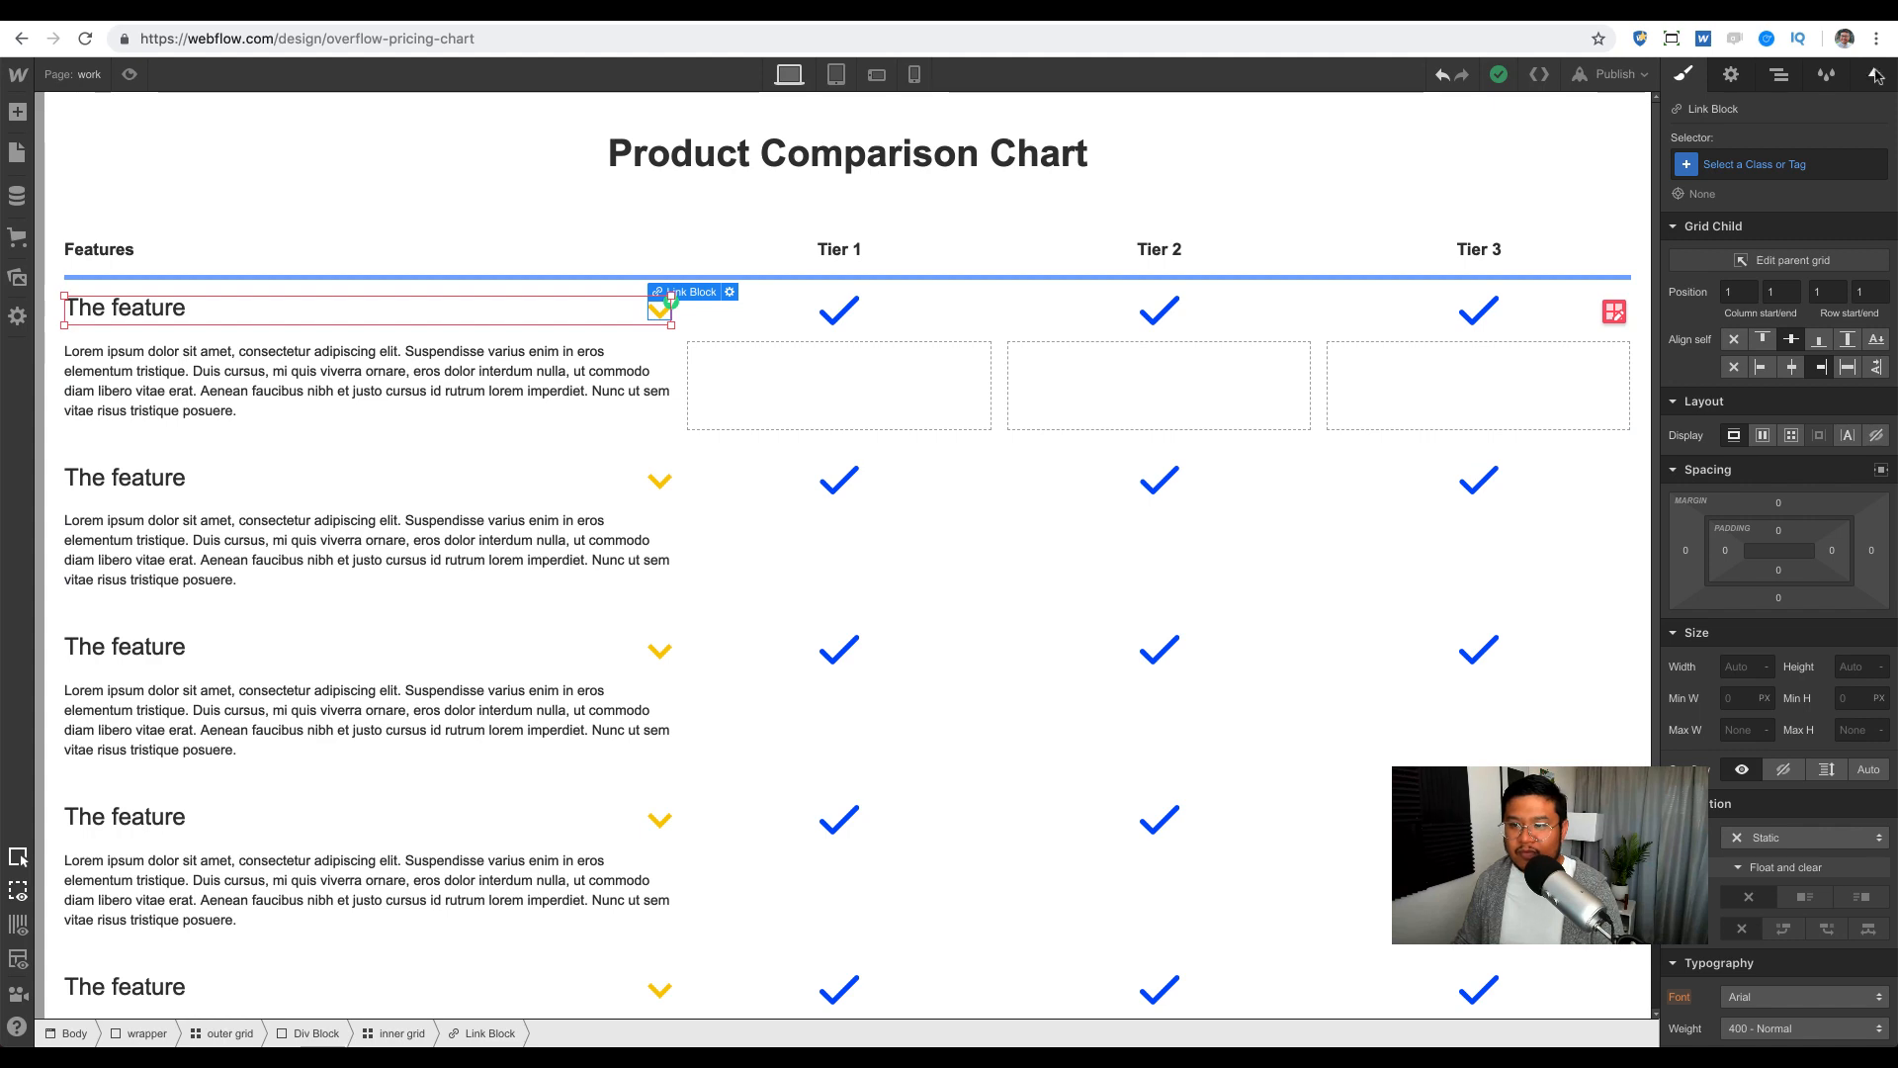
left_click(1876, 74)
left_click(1728, 190)
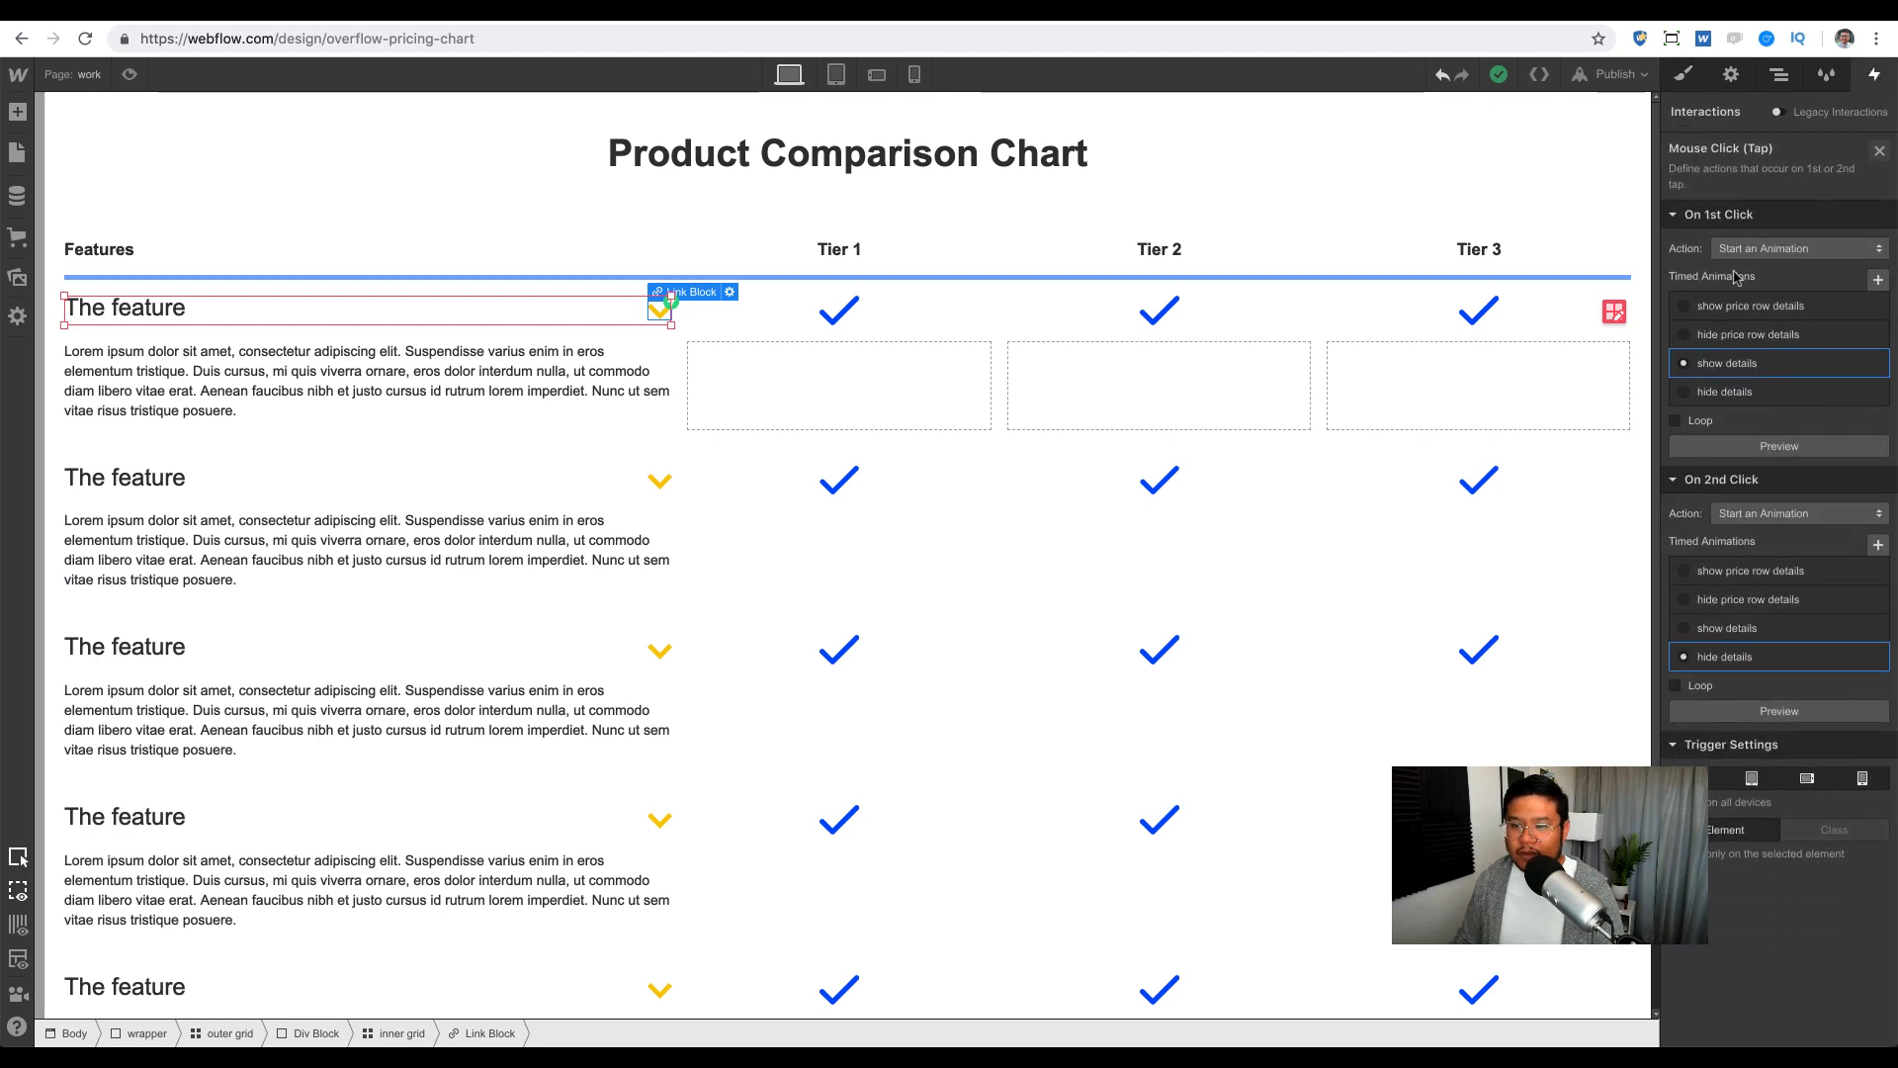
left_click(1728, 368)
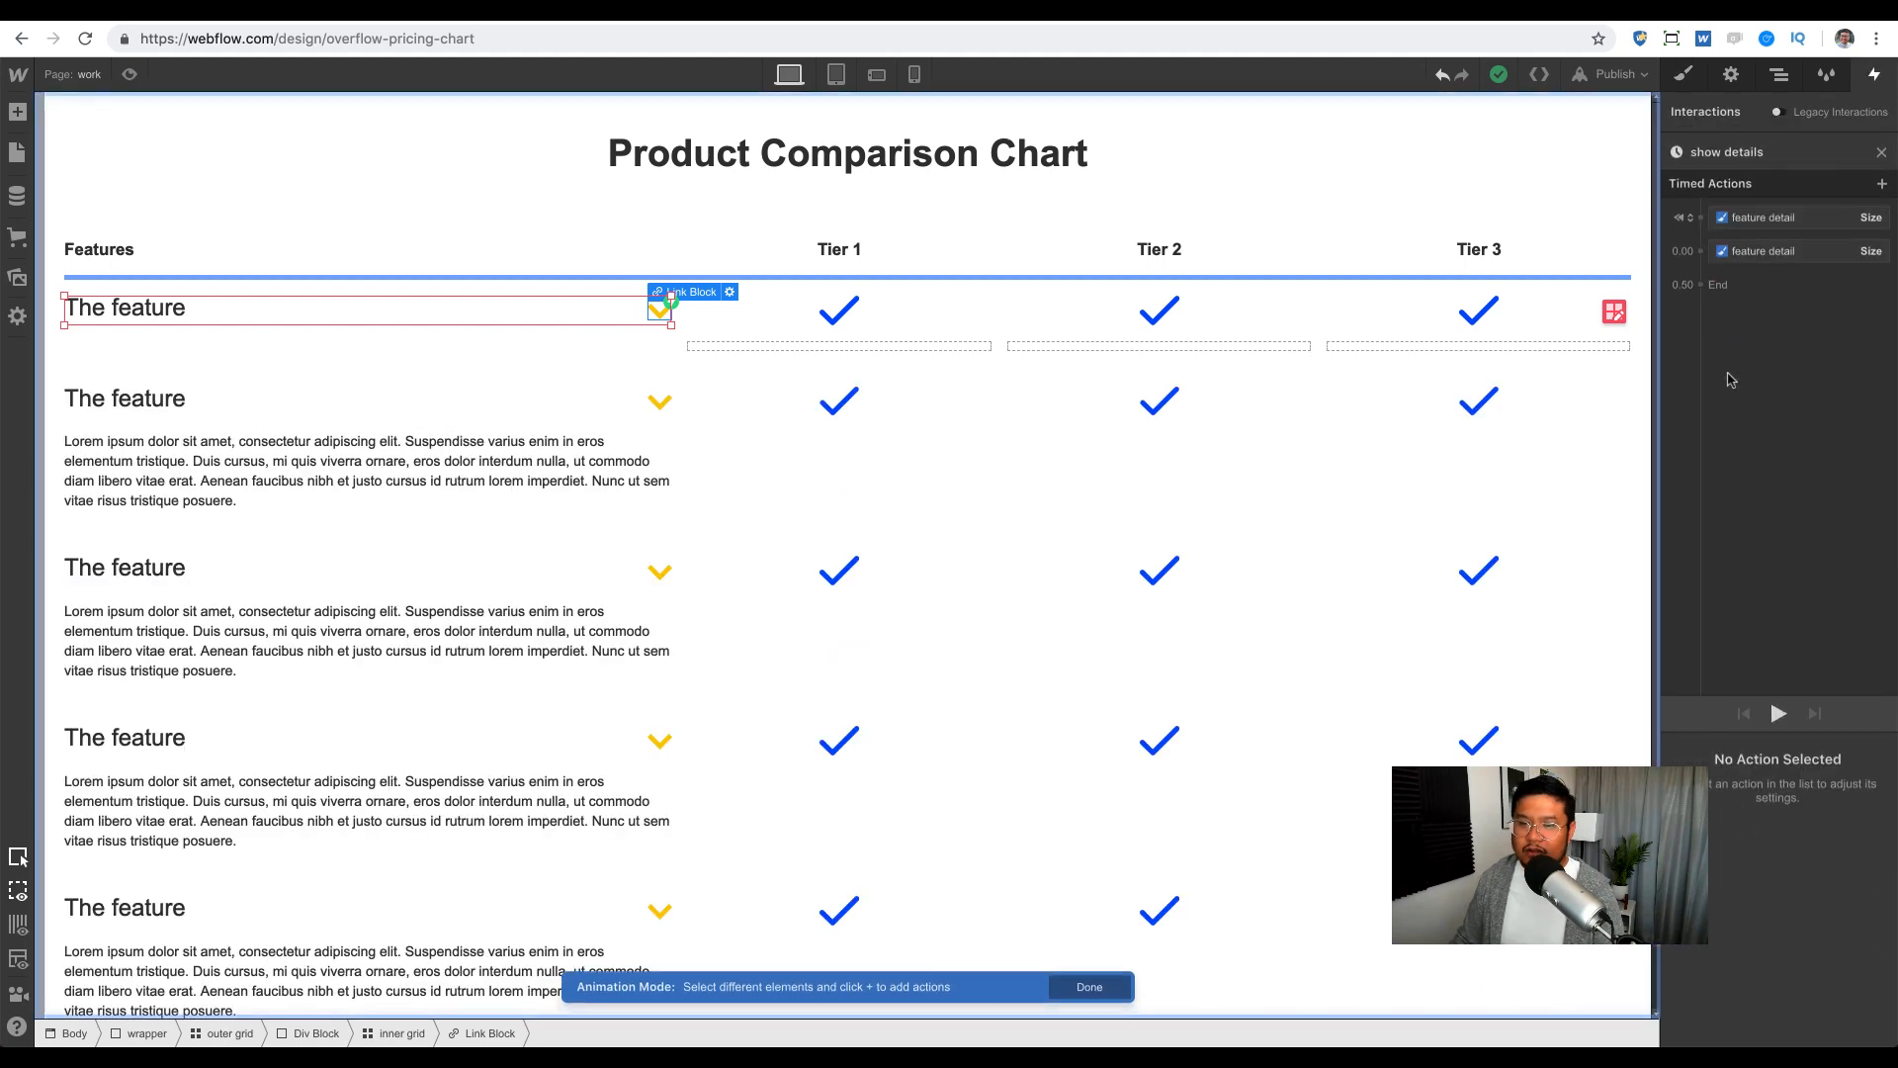
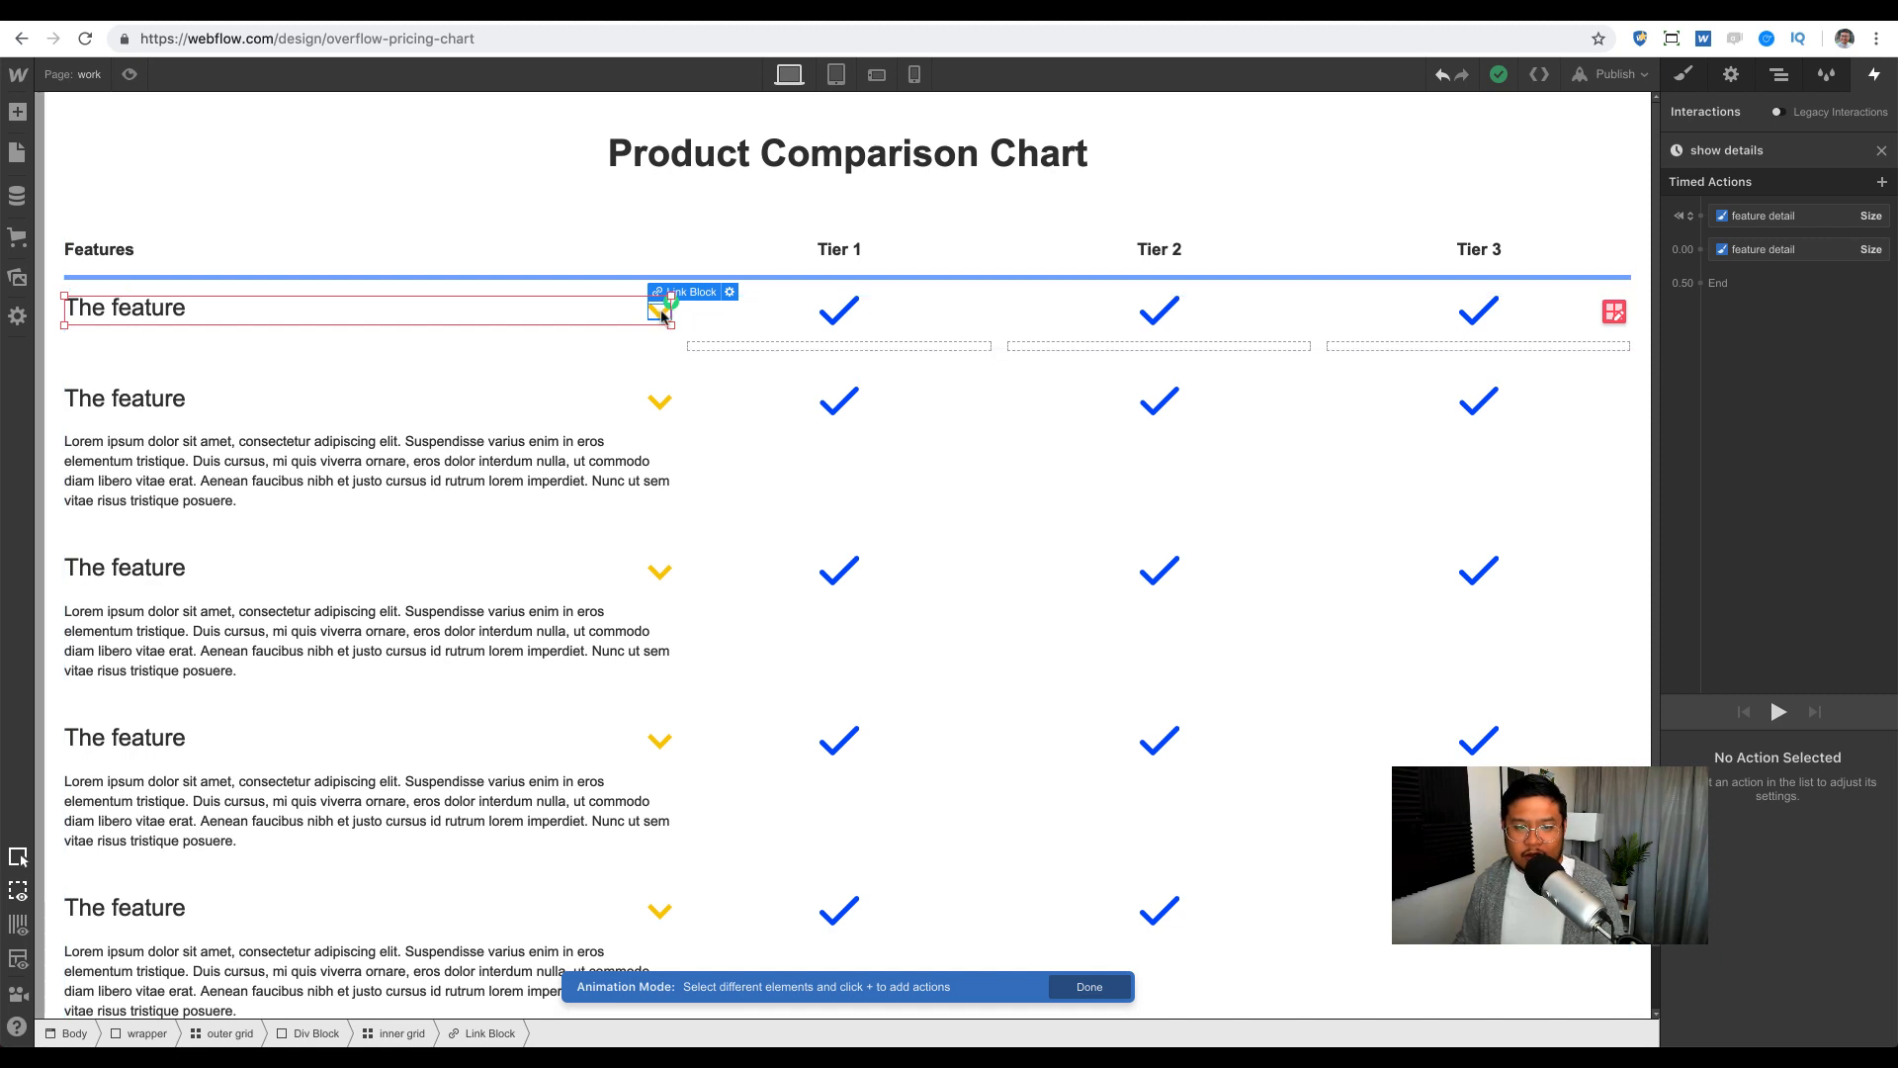
Step: Add a Rotate action for the yellow arrow, limited to child arrows with its class
left_click(659, 313)
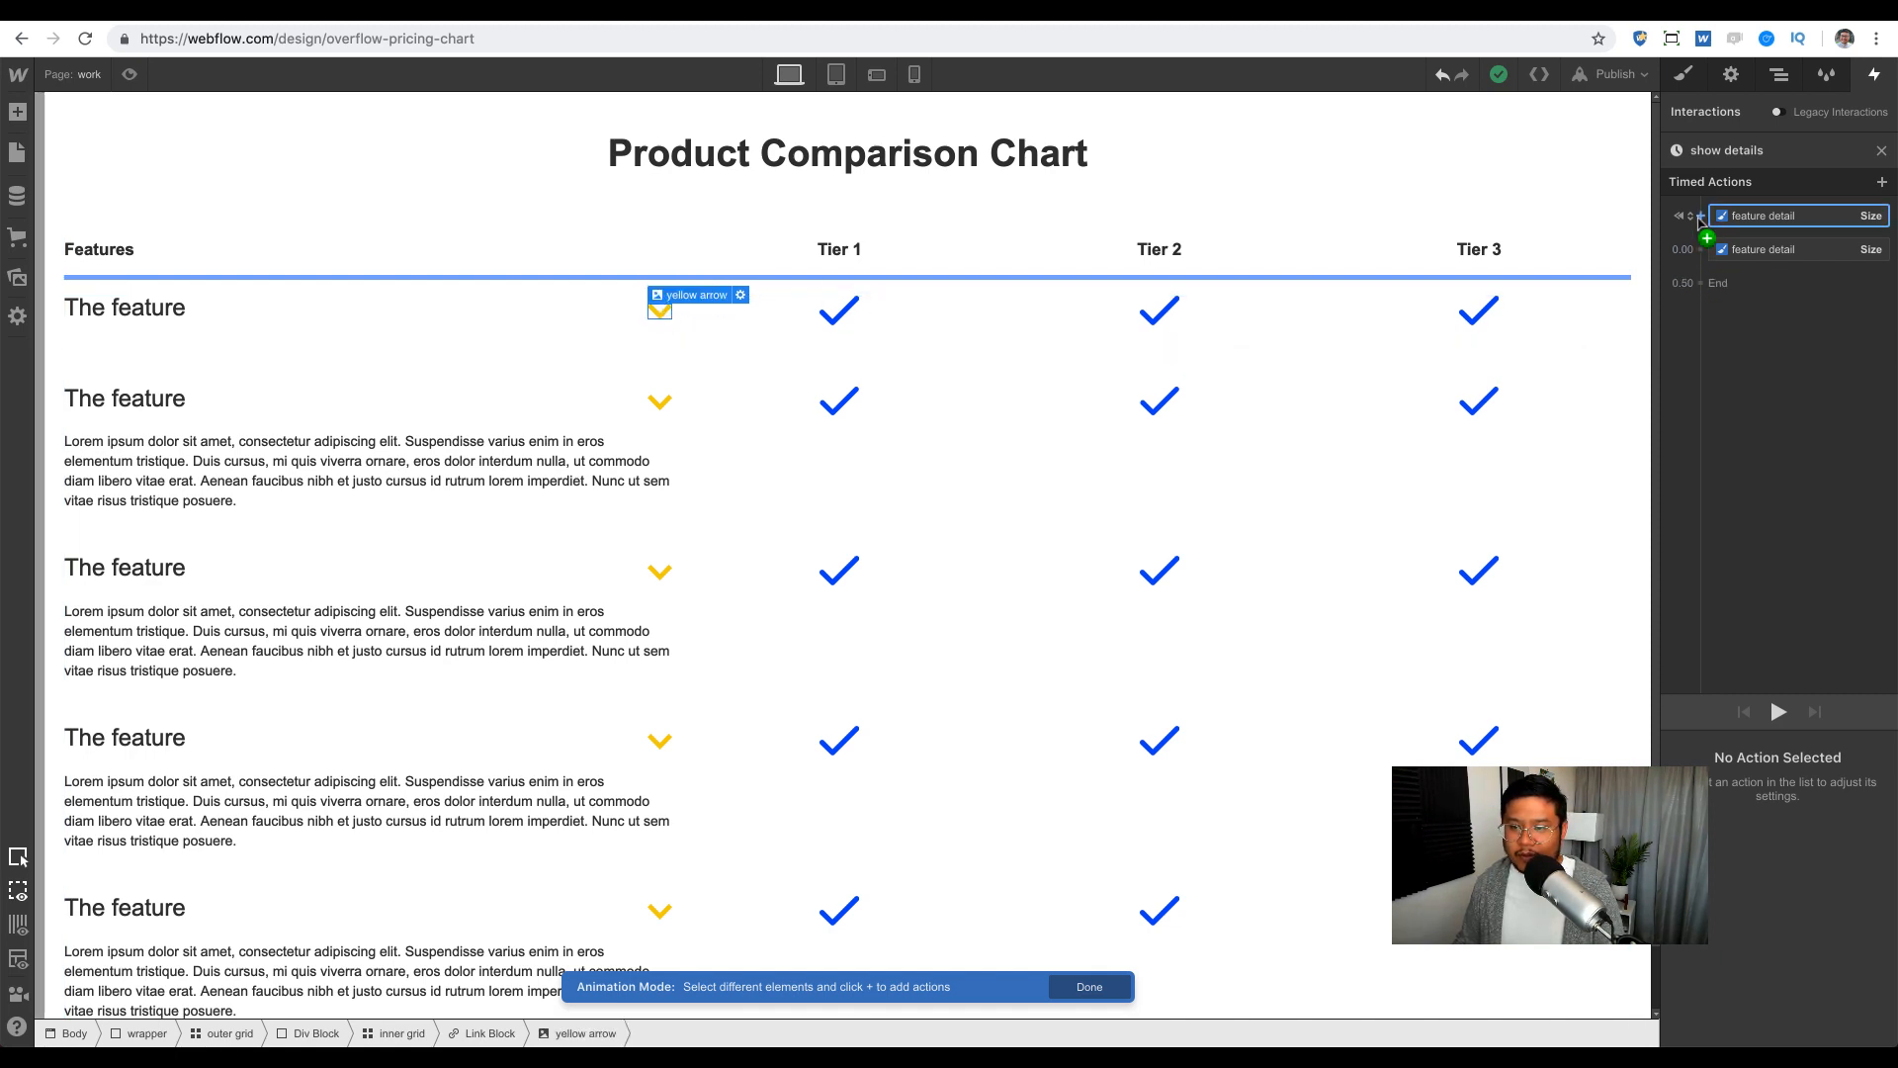
left_click(1701, 215)
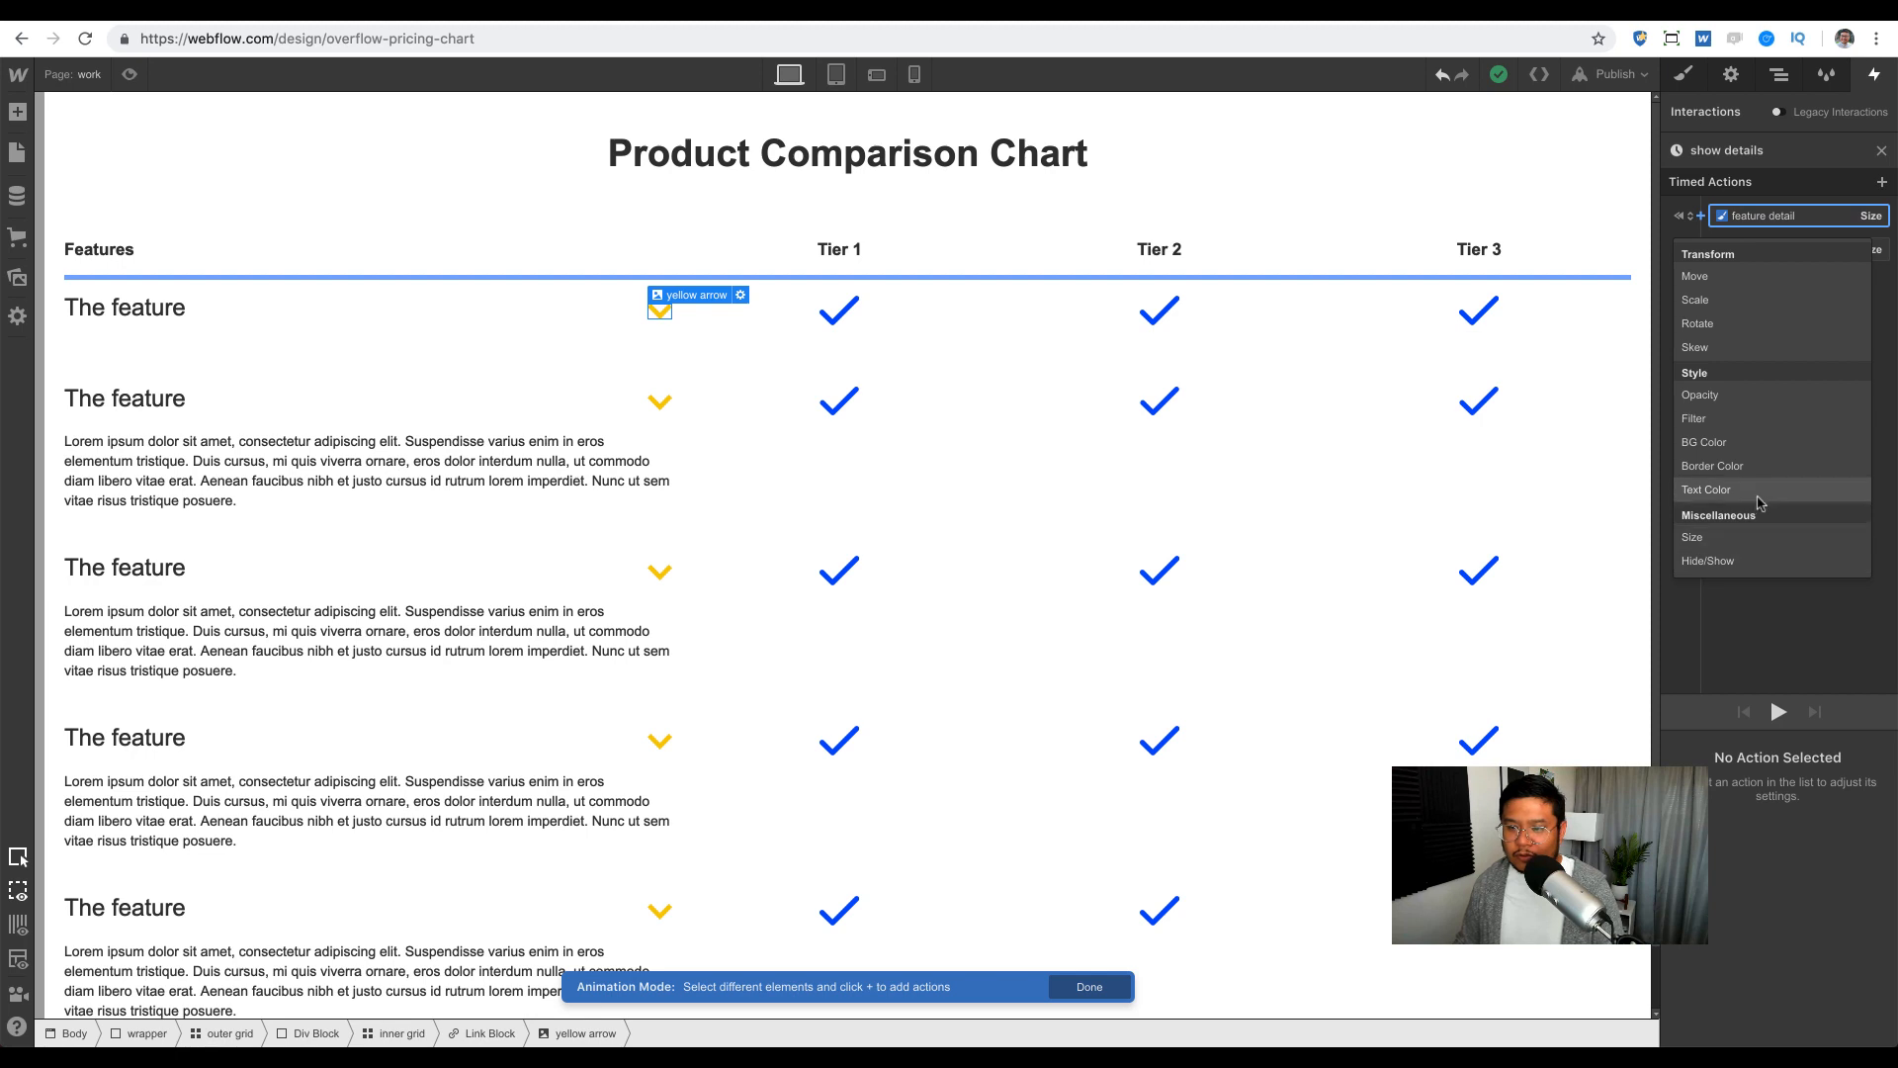
left_click(1748, 336)
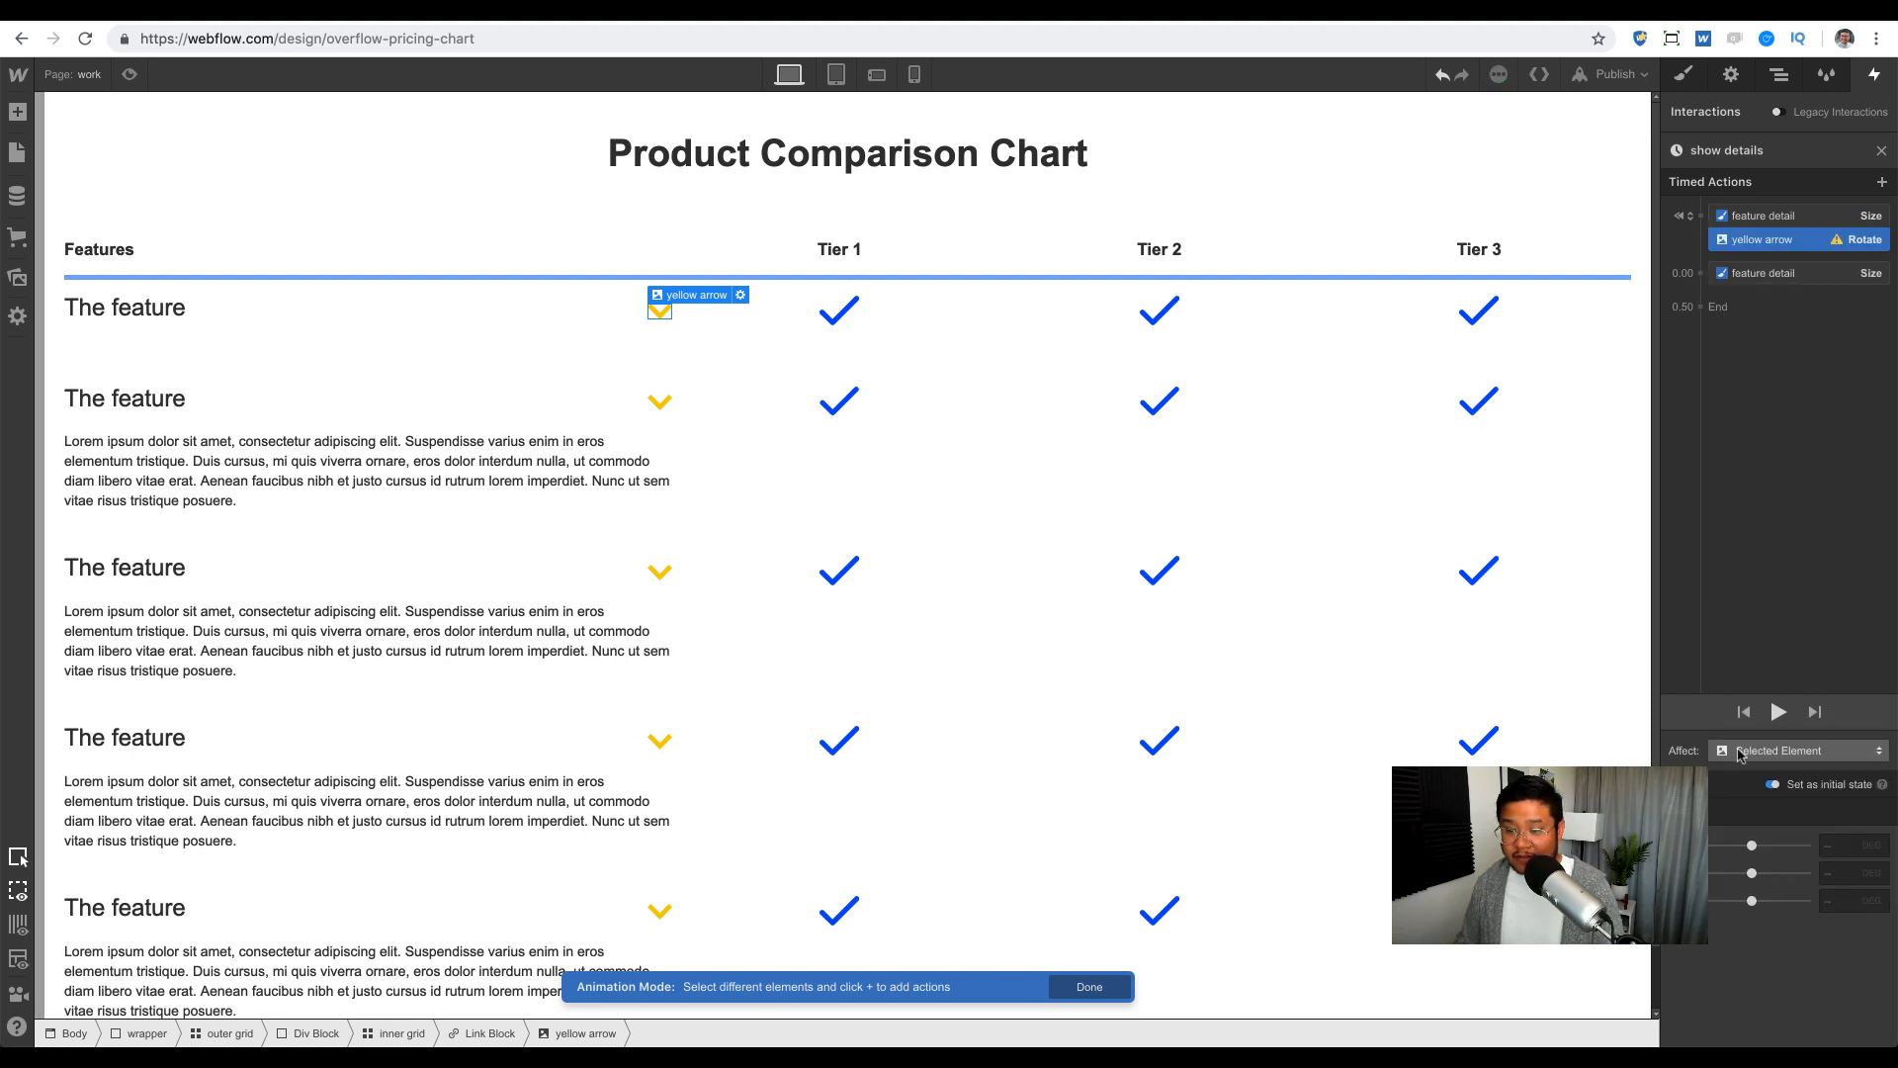
left_click(1740, 755)
left_click(1756, 734)
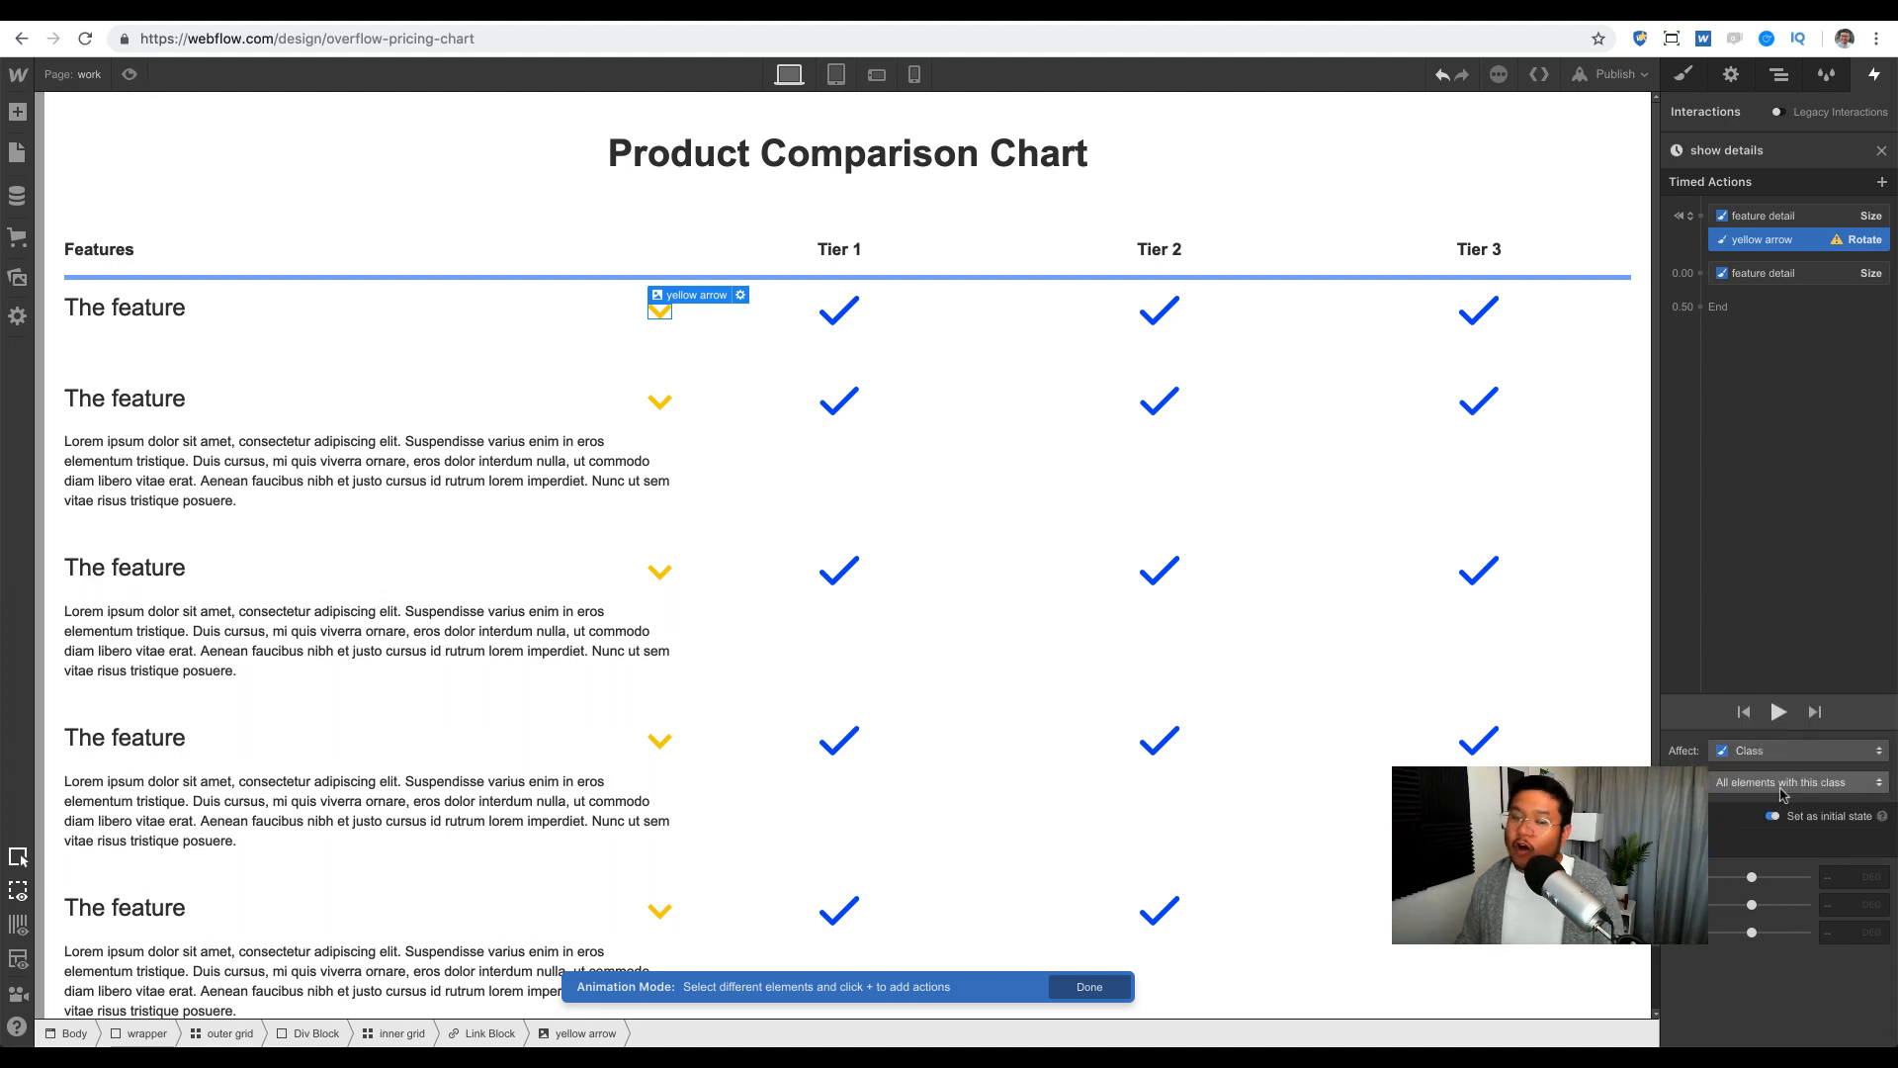
left_click(1782, 782)
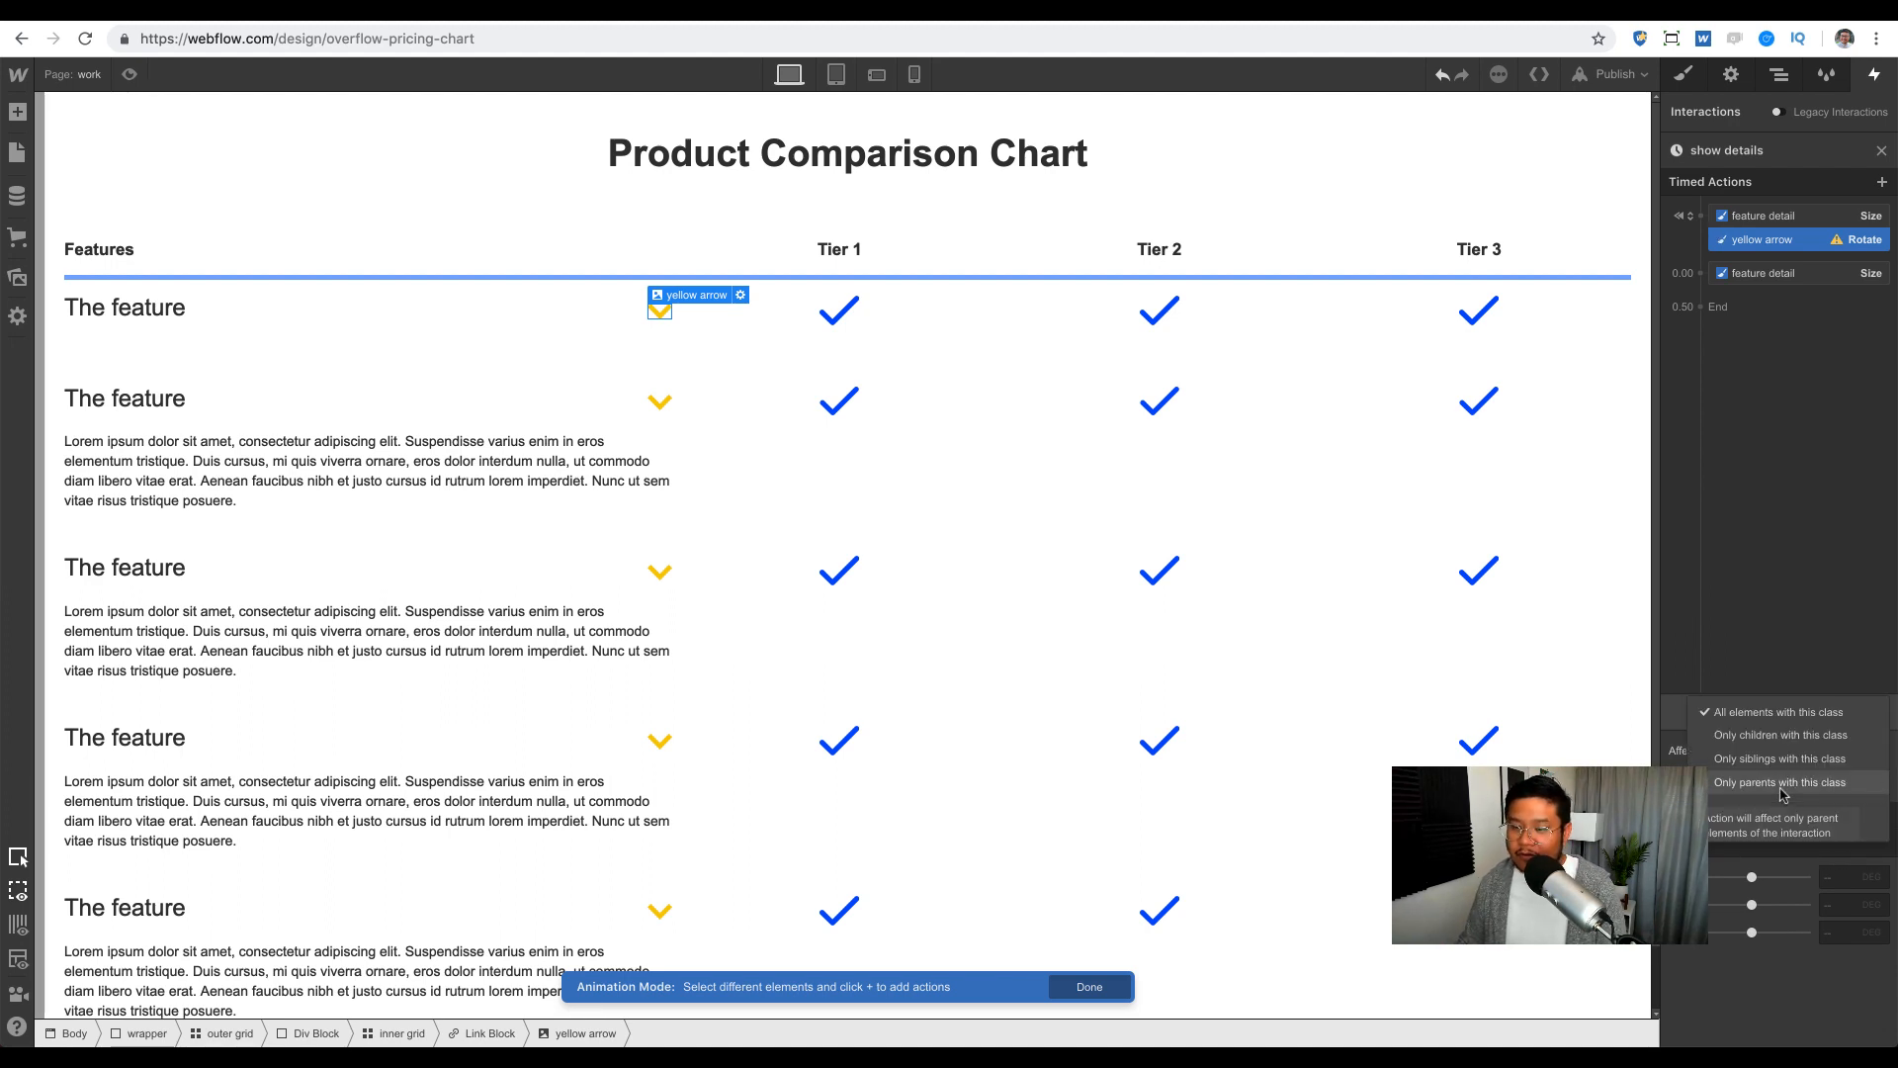
left_click(1782, 801)
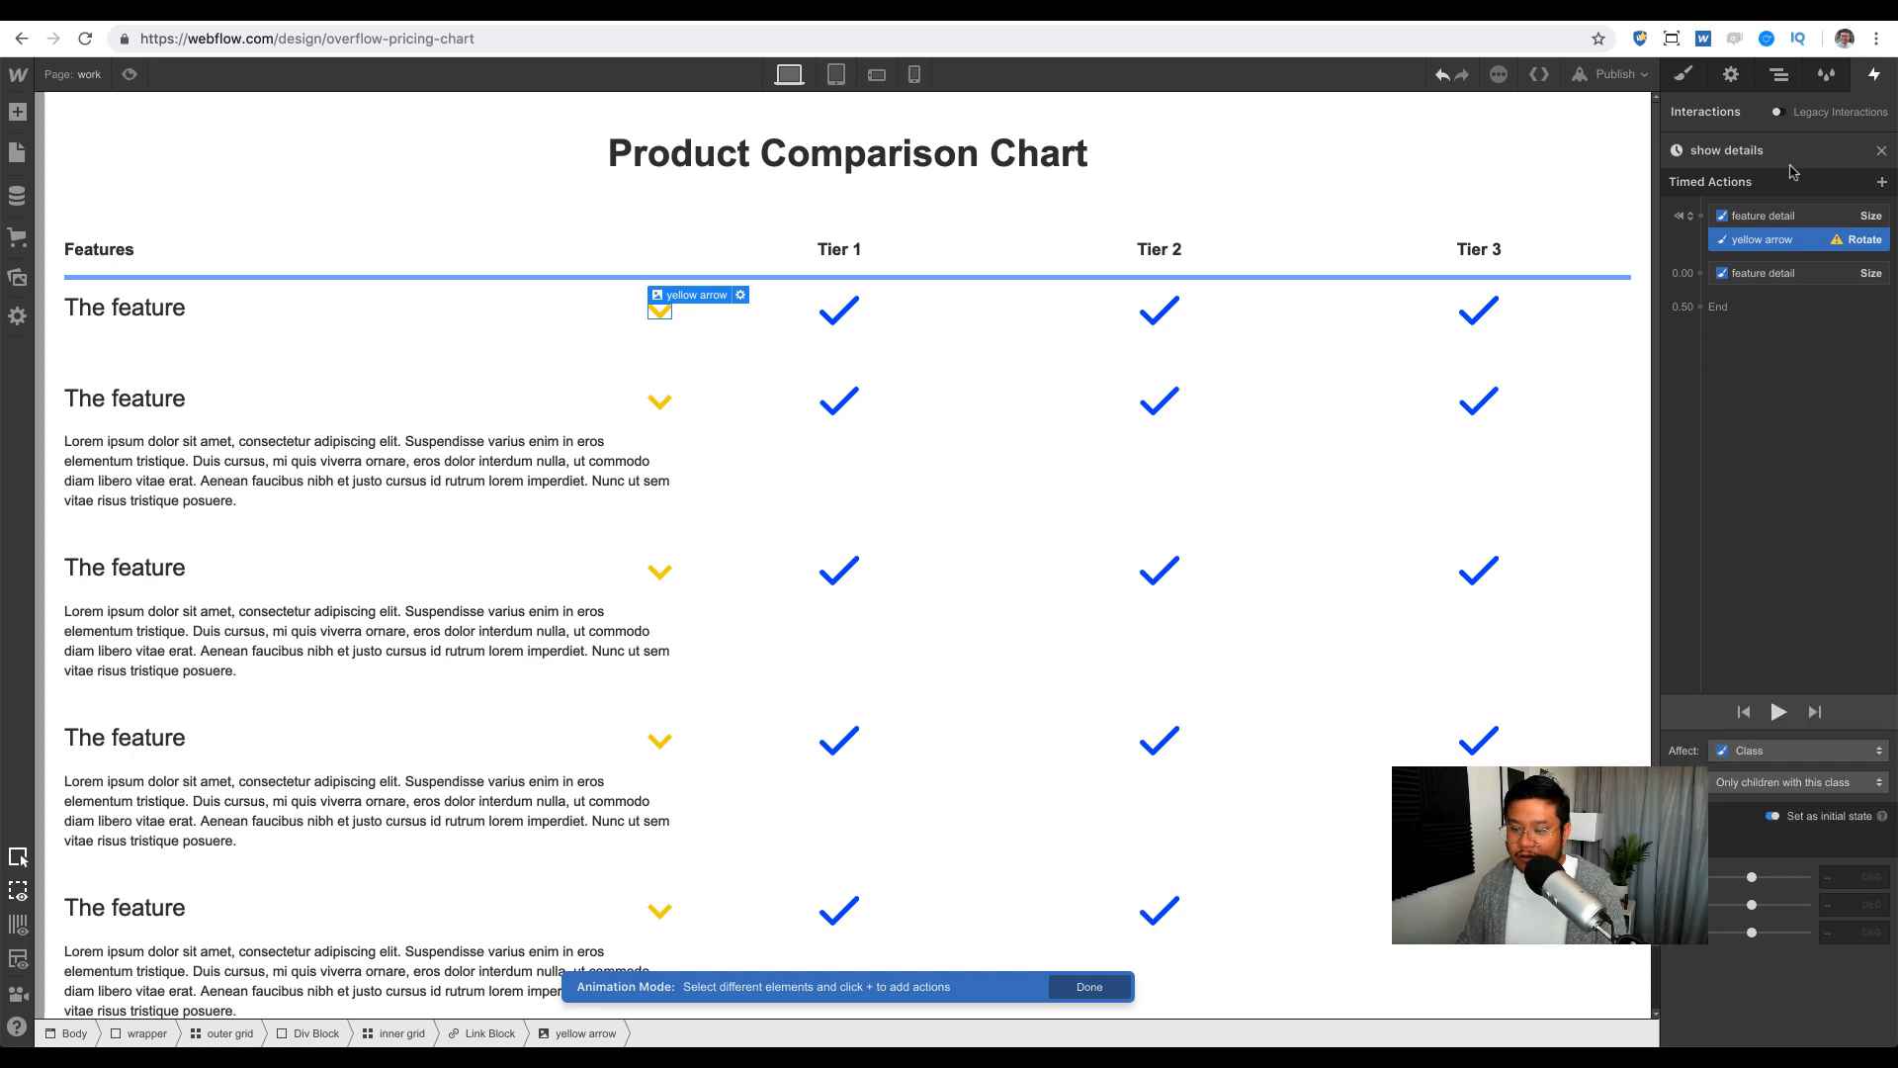
Step: Set the yellow arrow's initial Z rotation to 0
left_click(1780, 79)
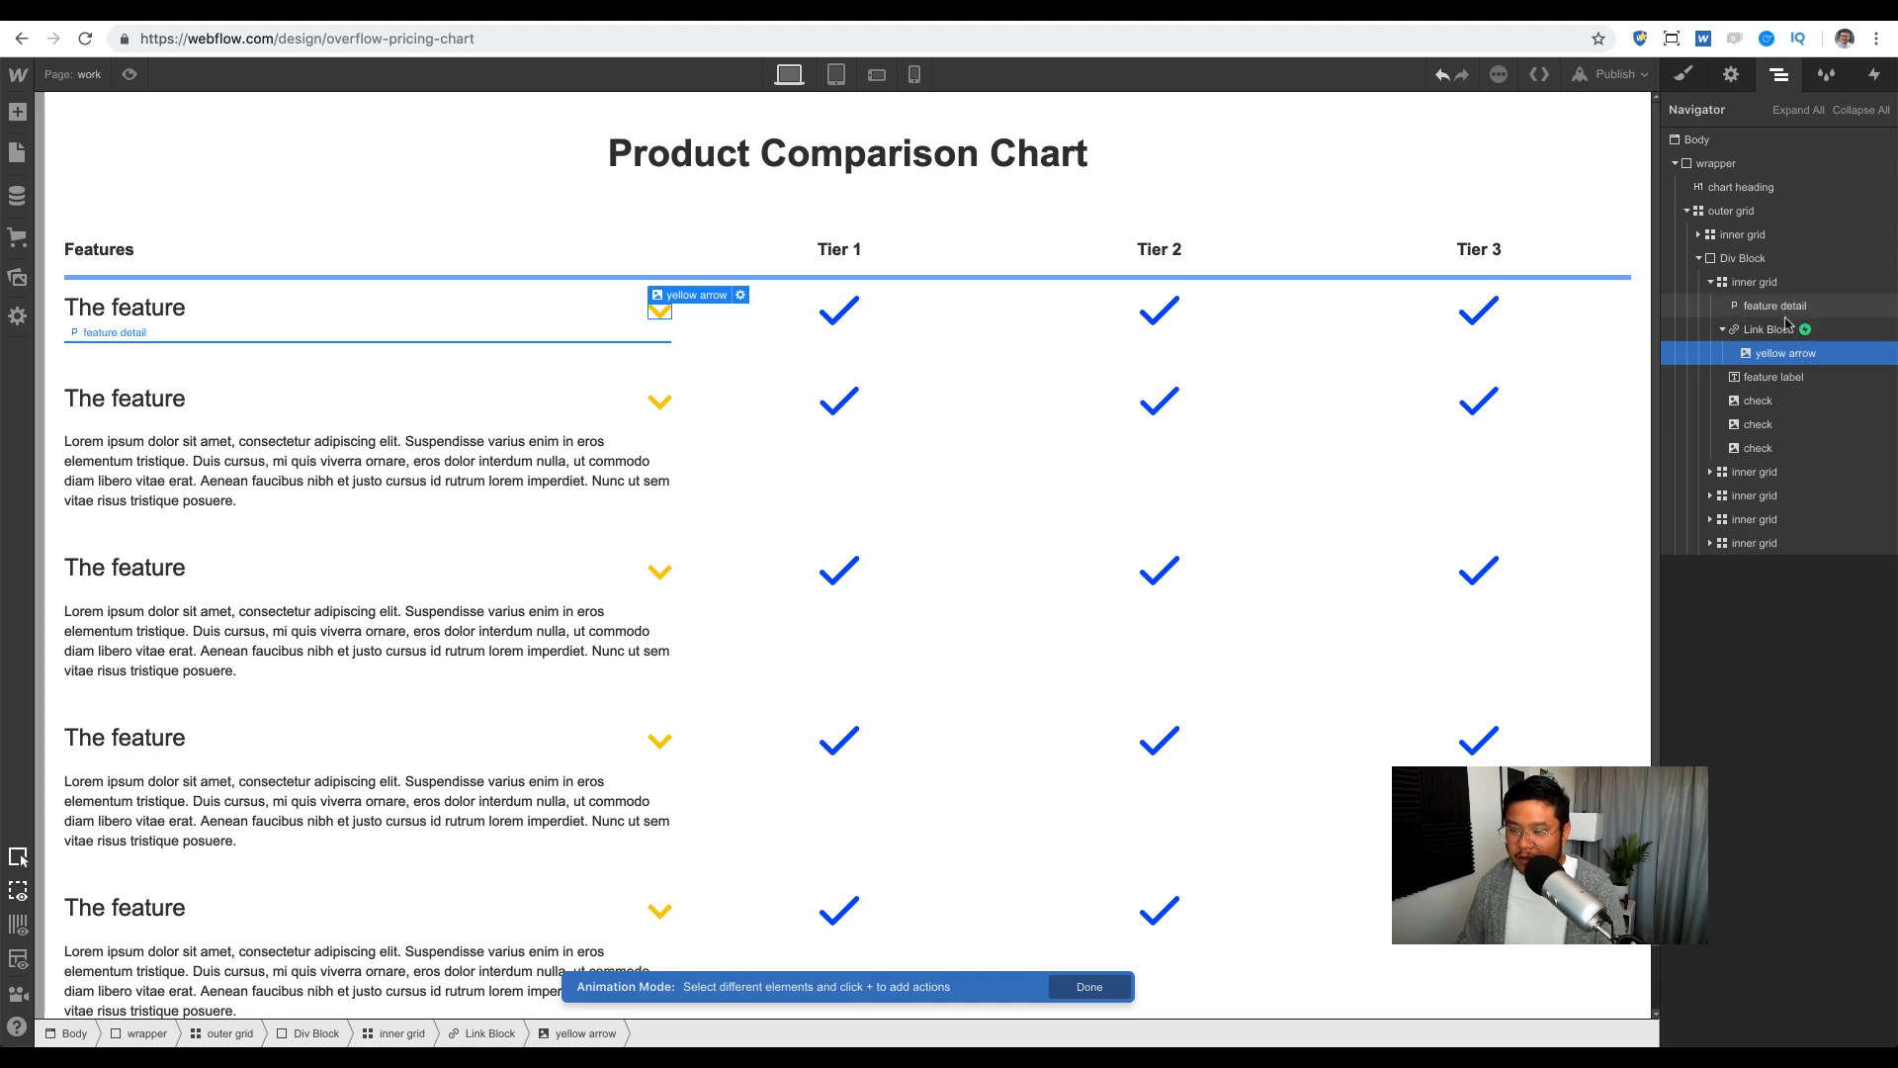
left_click(1873, 77)
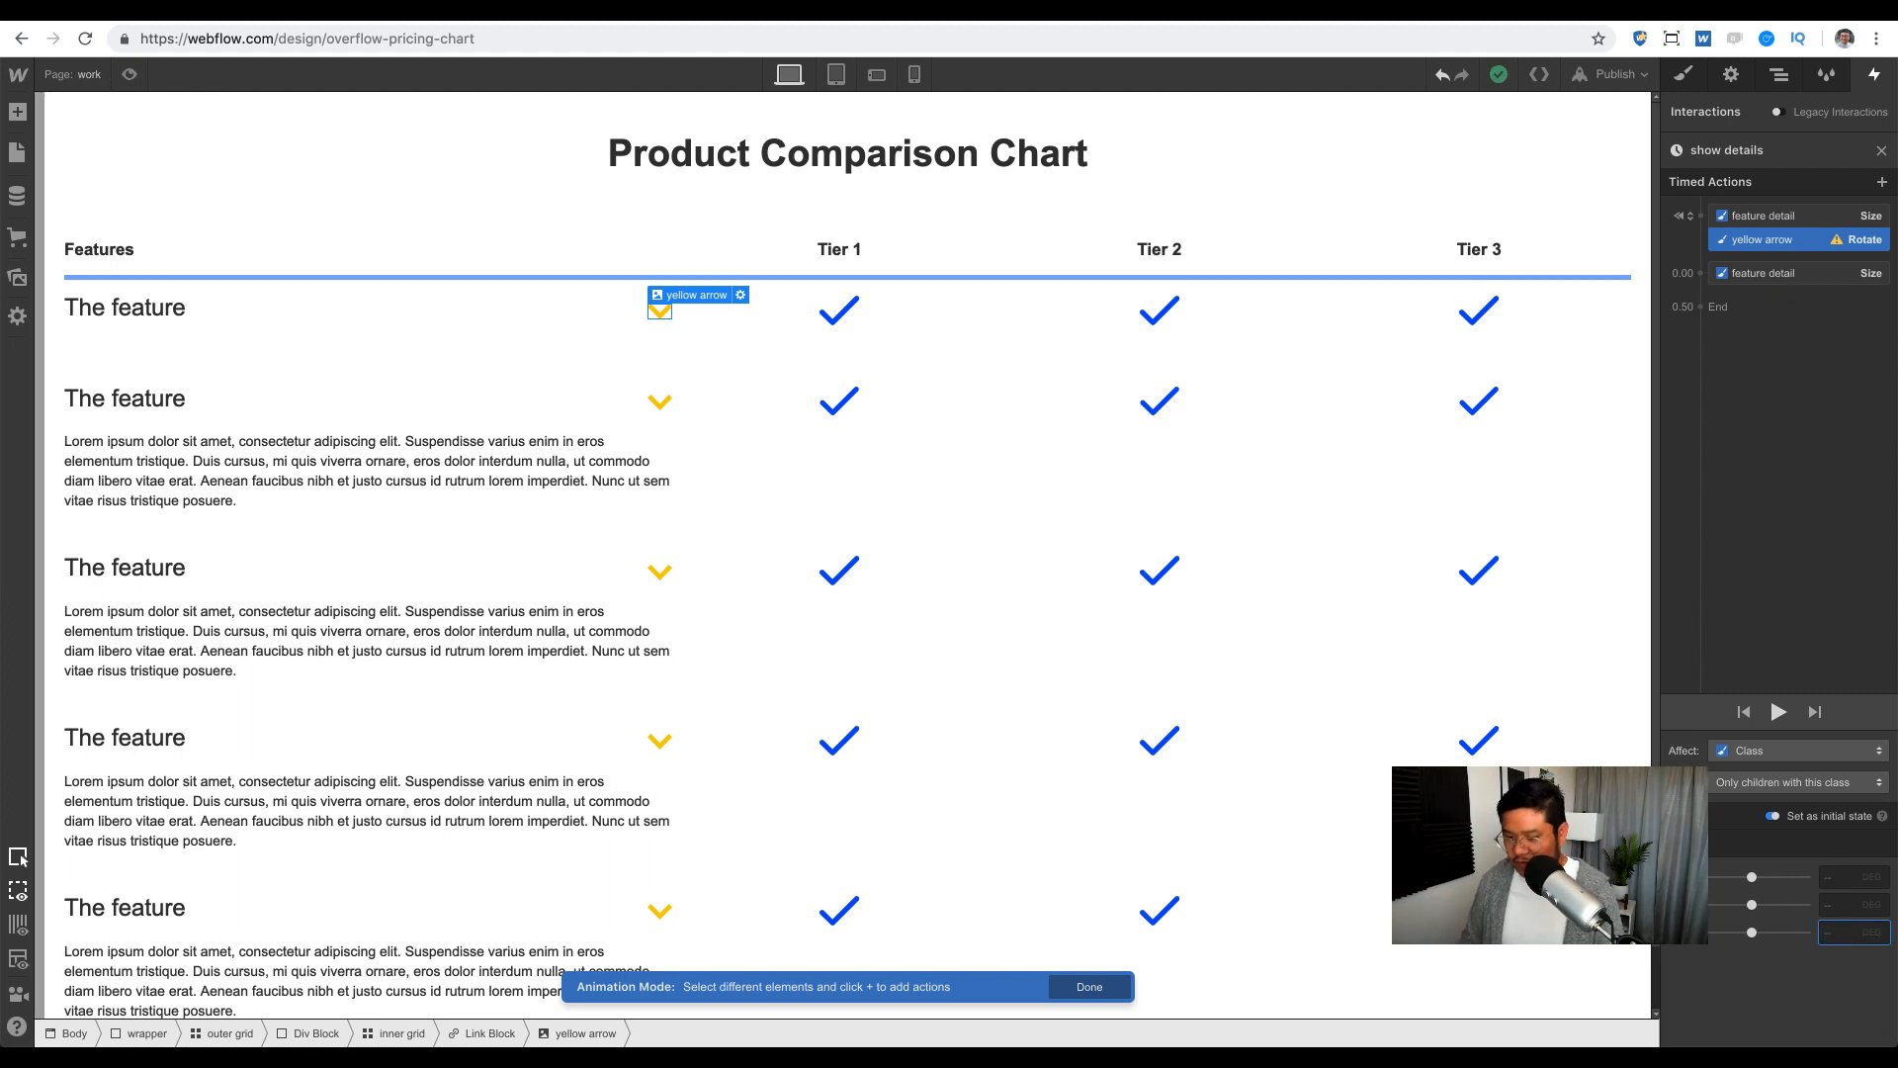
type("0")
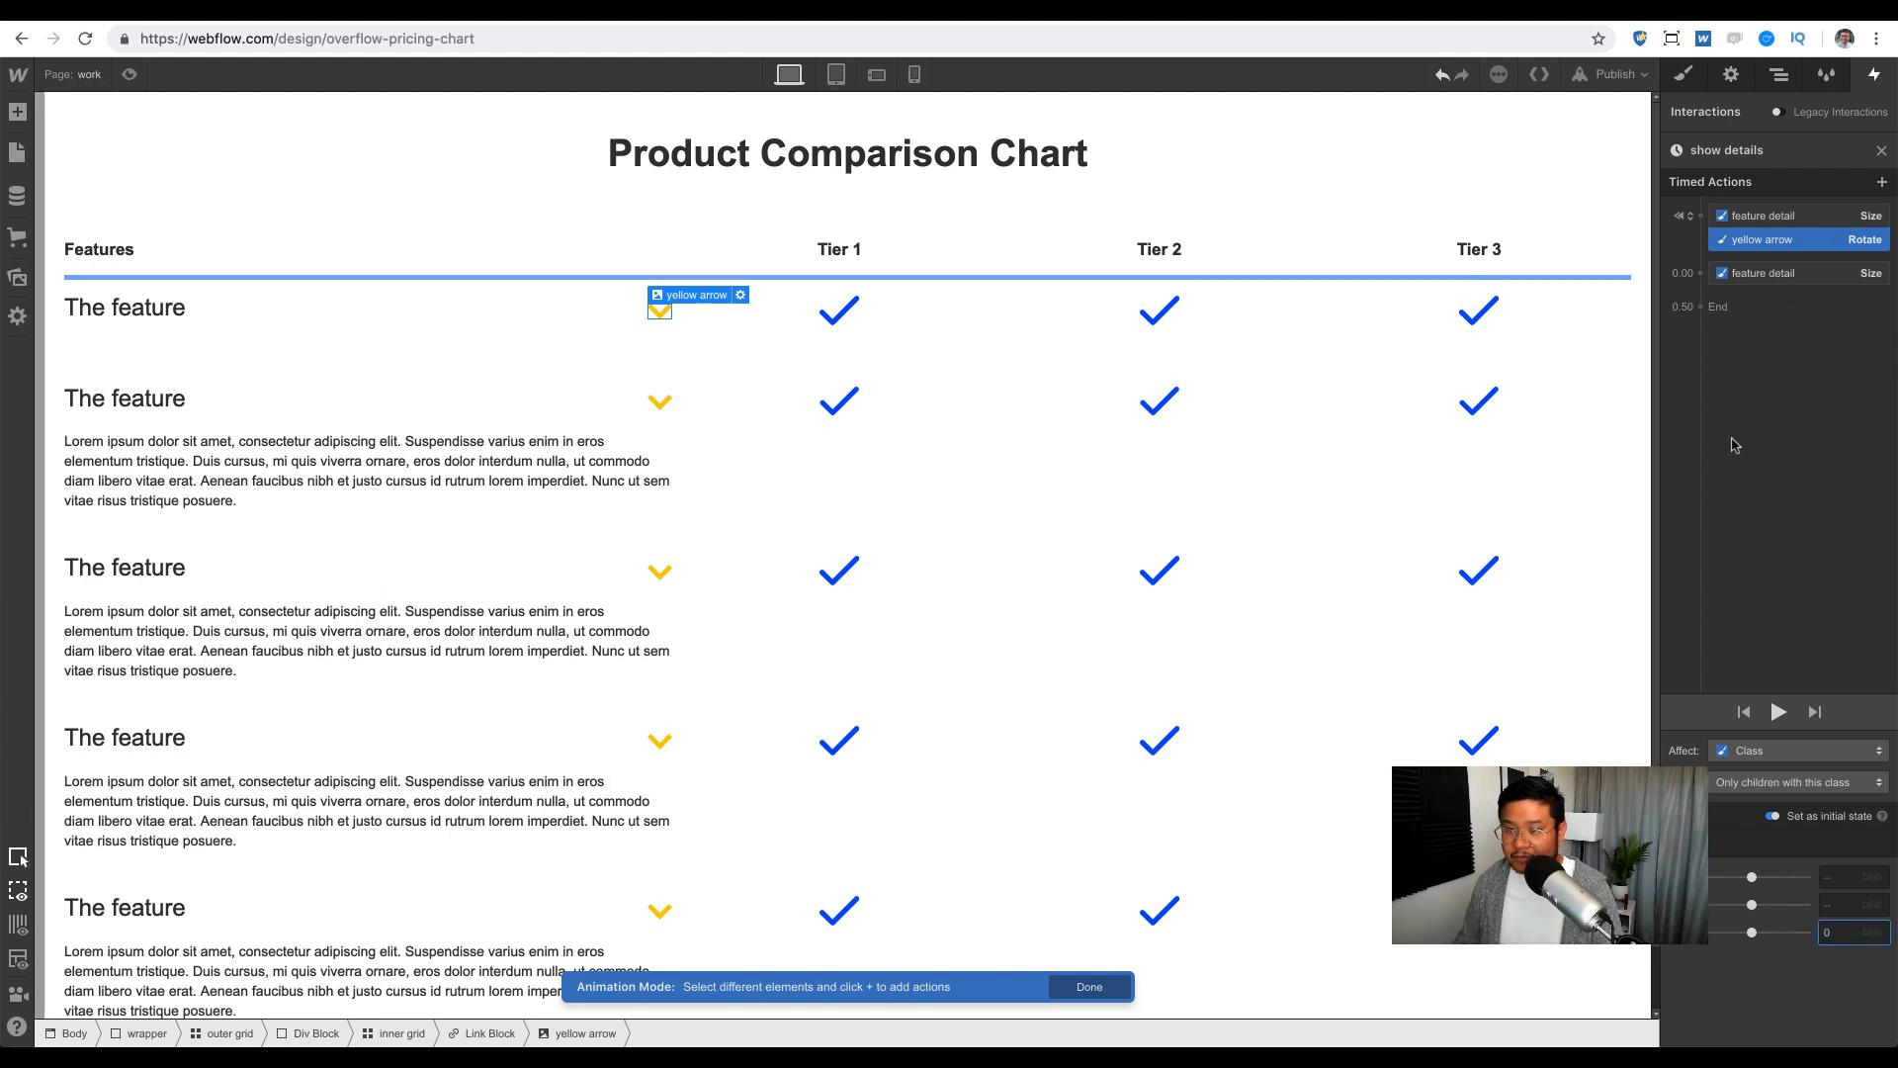
left_click(1700, 273)
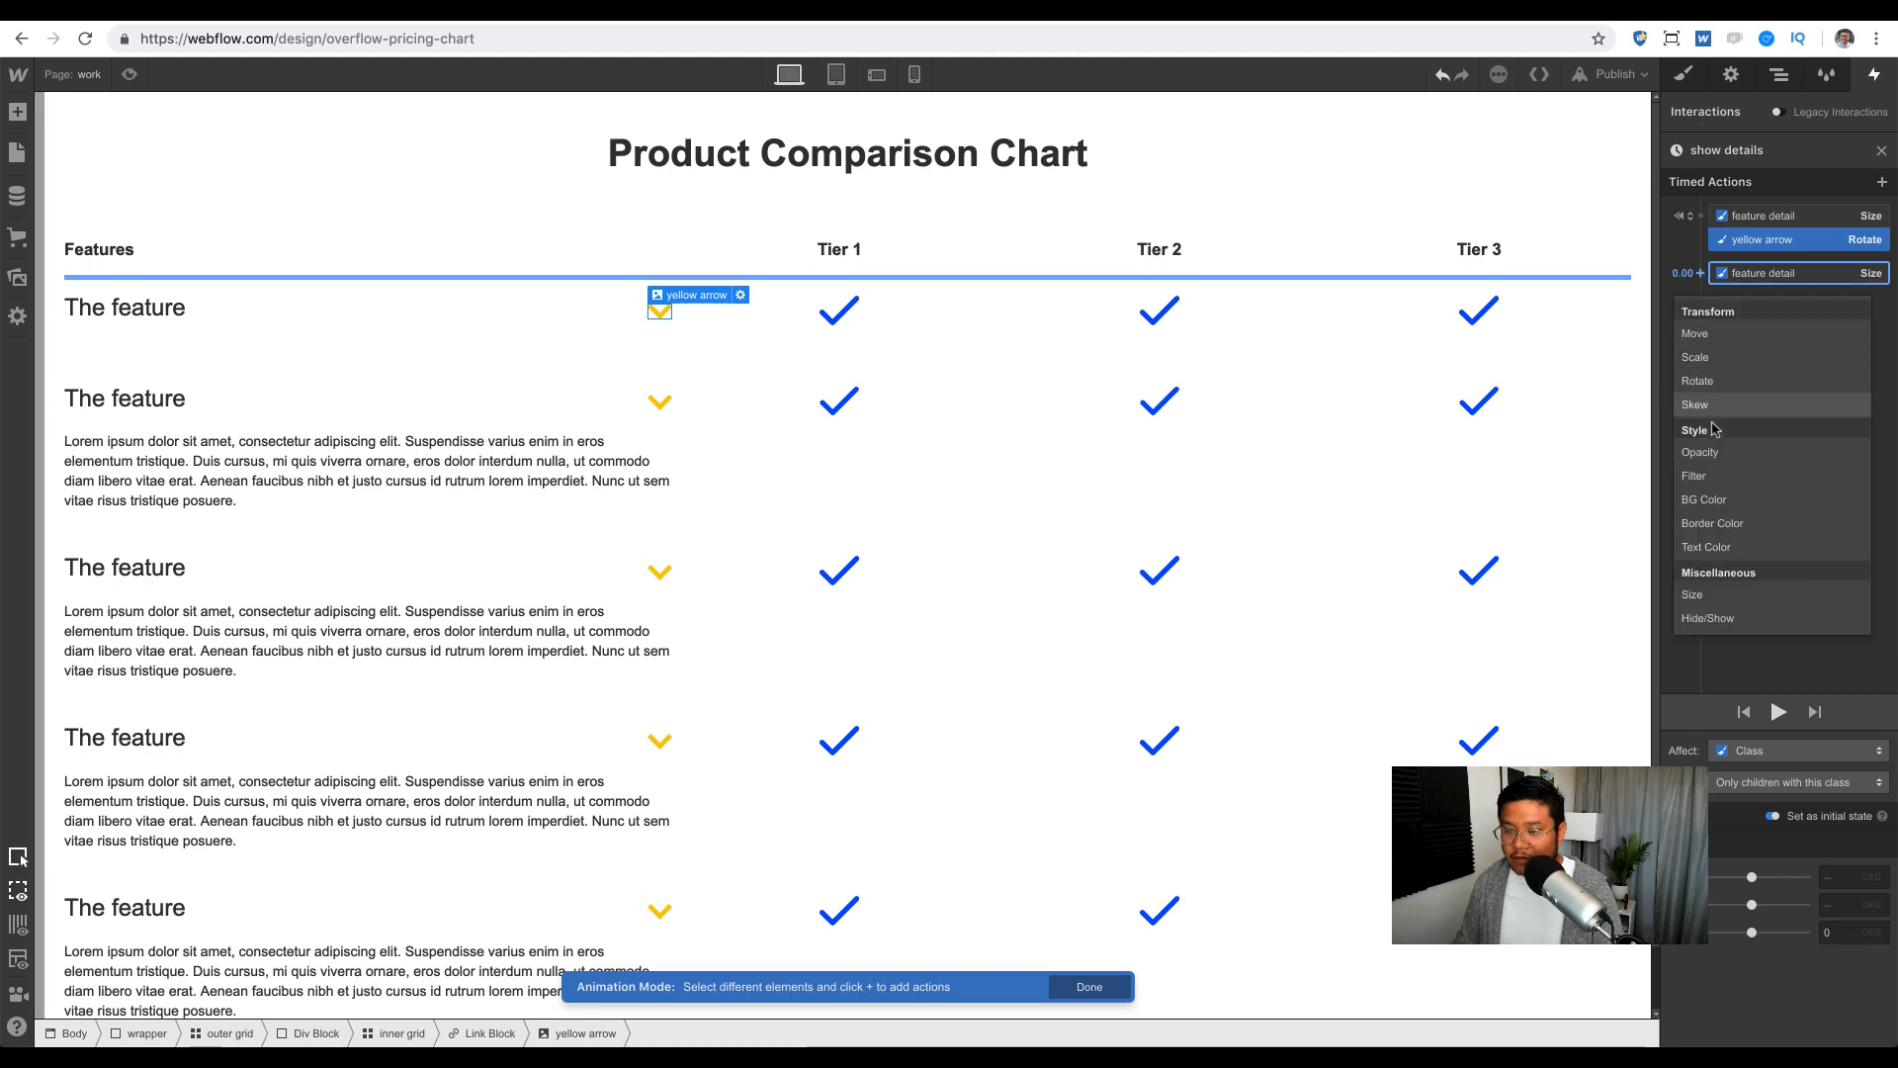
Step: Add an ease-out Rotate step turning the yellow arrow to -180 and preview it
left_click(1699, 381)
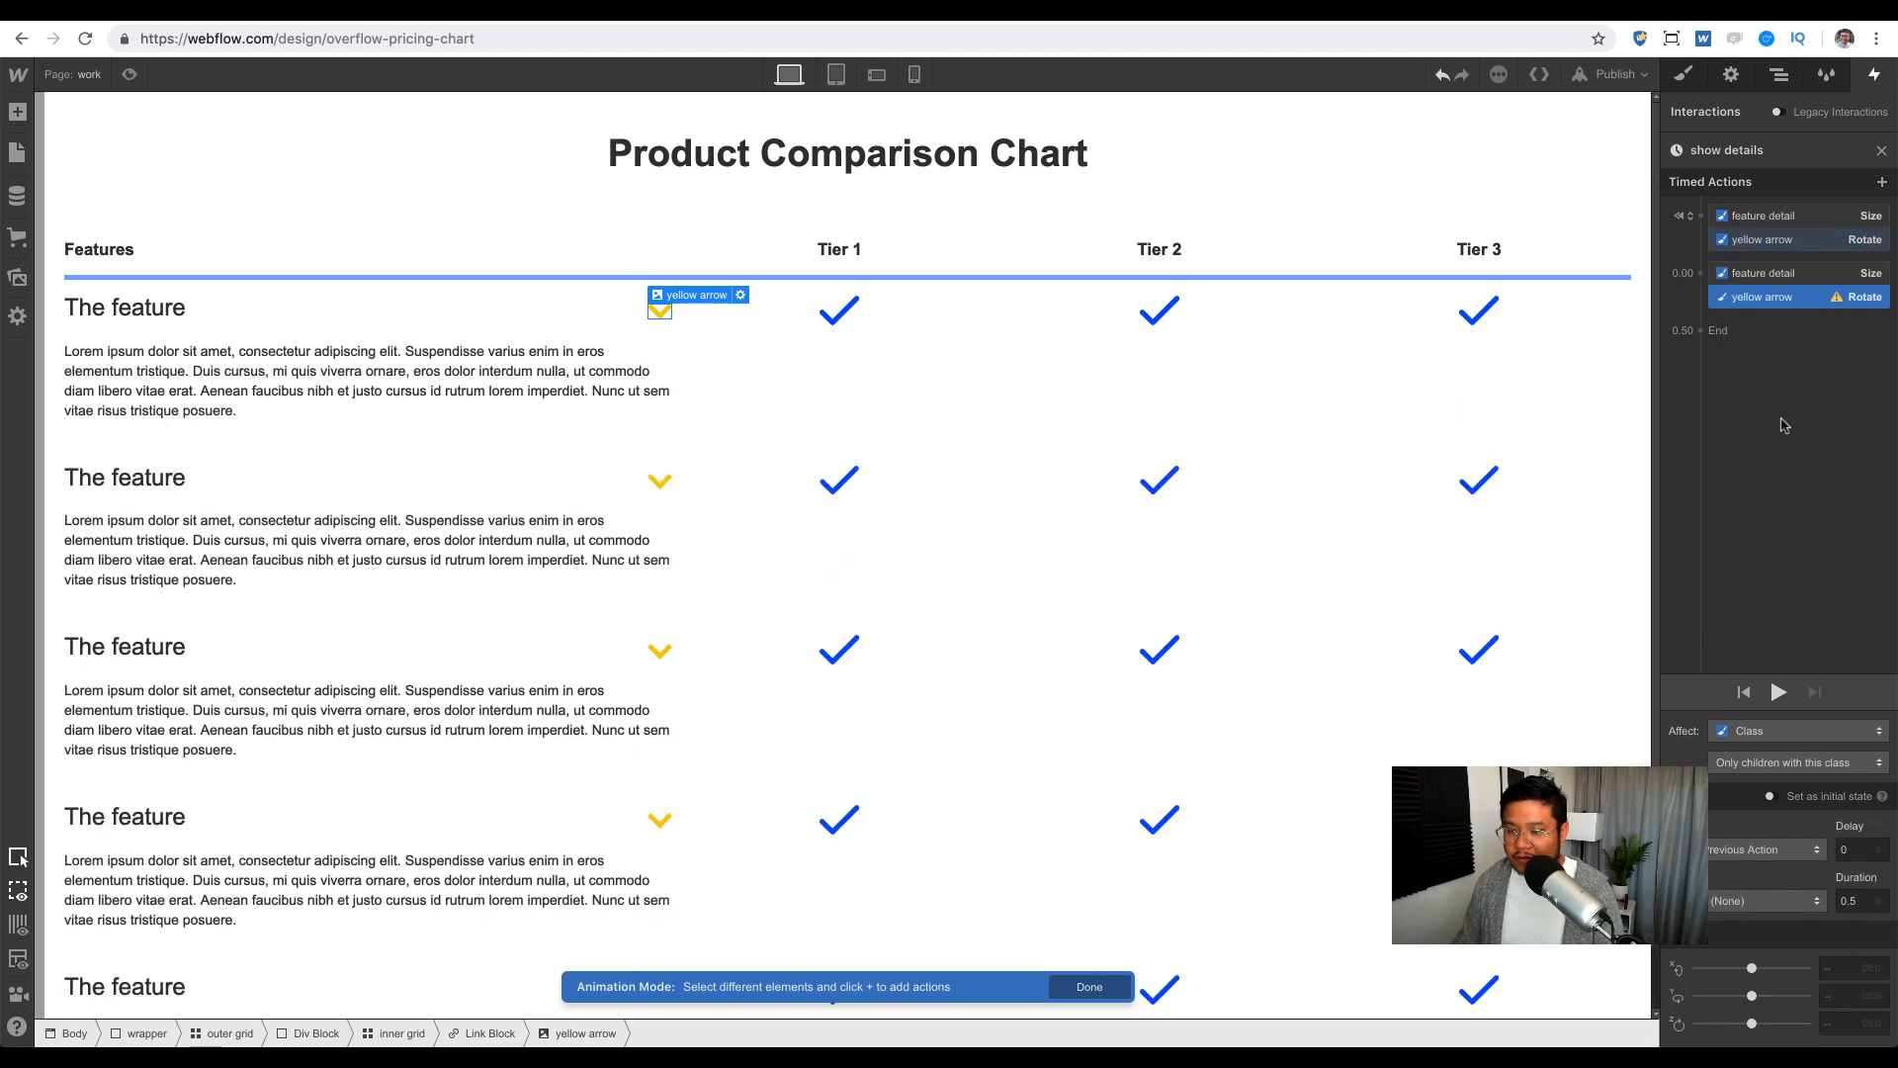
left_click(1771, 897)
left_click(1770, 170)
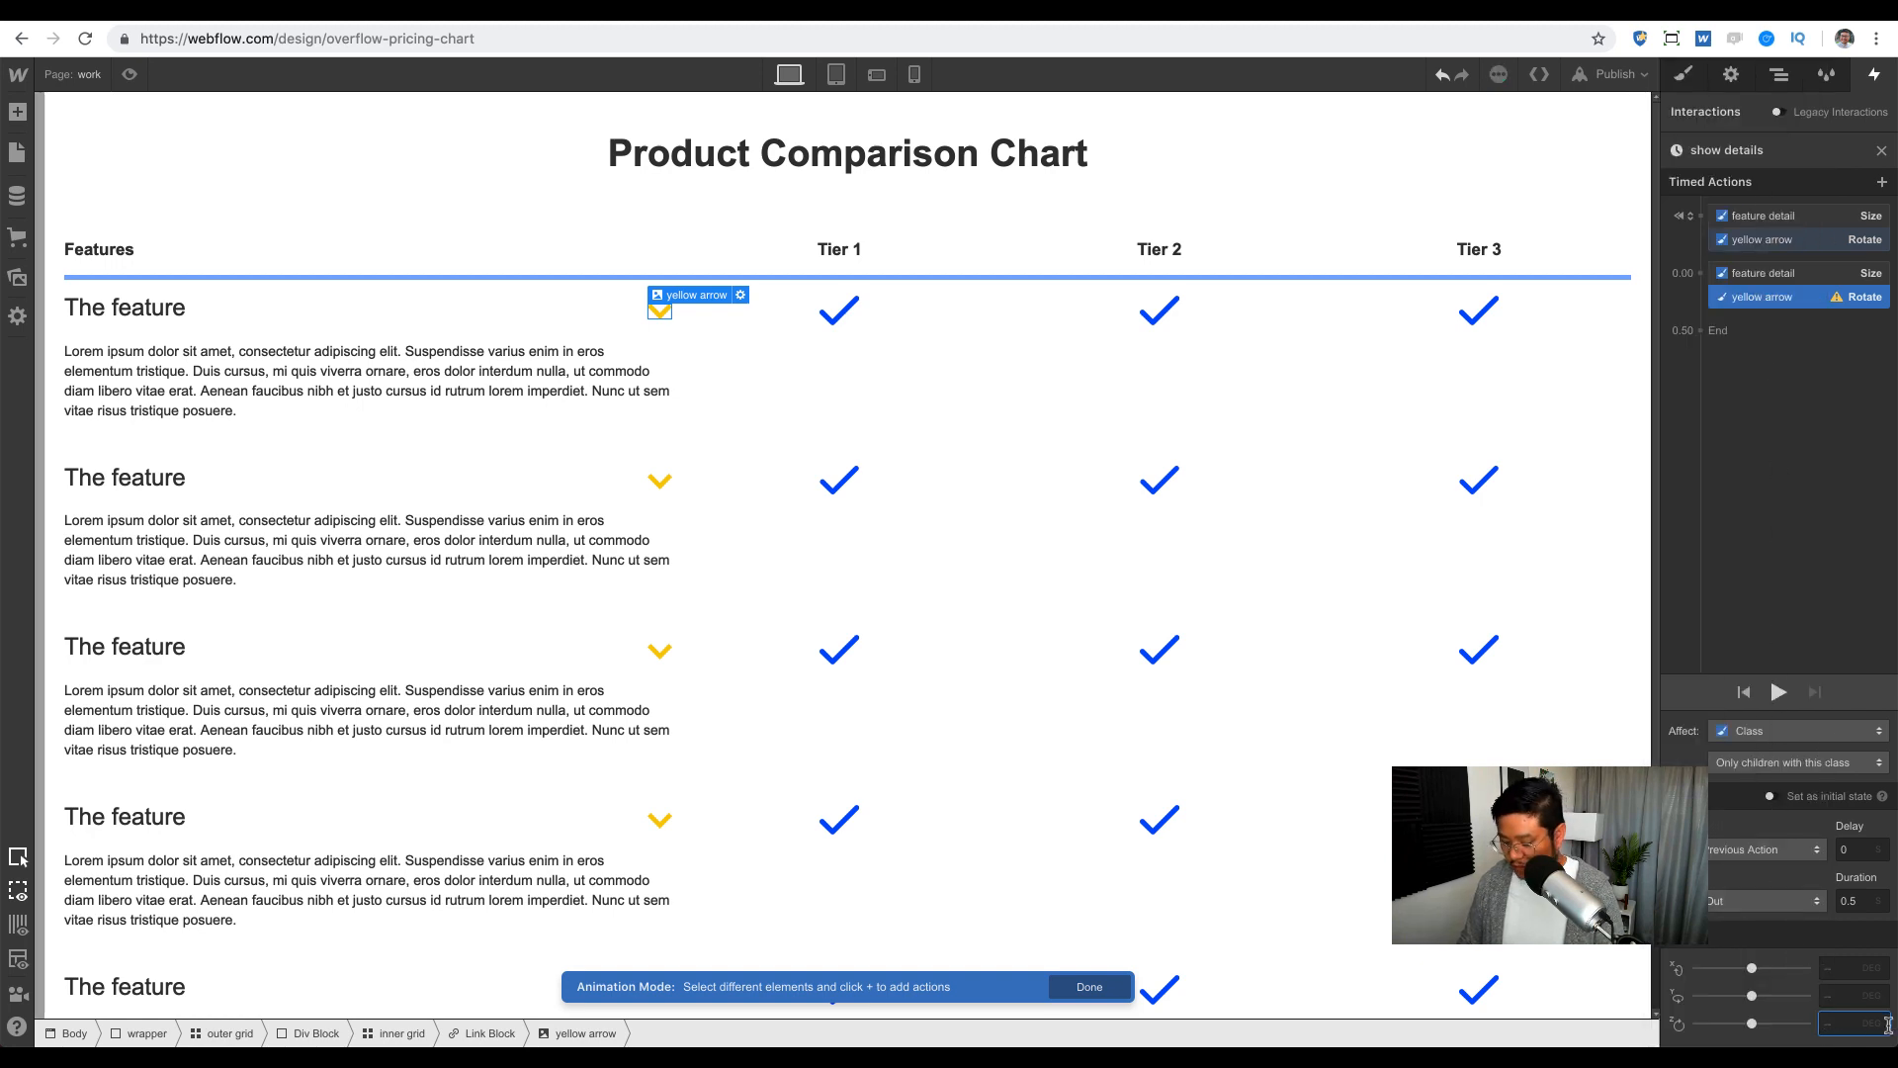
type("180")
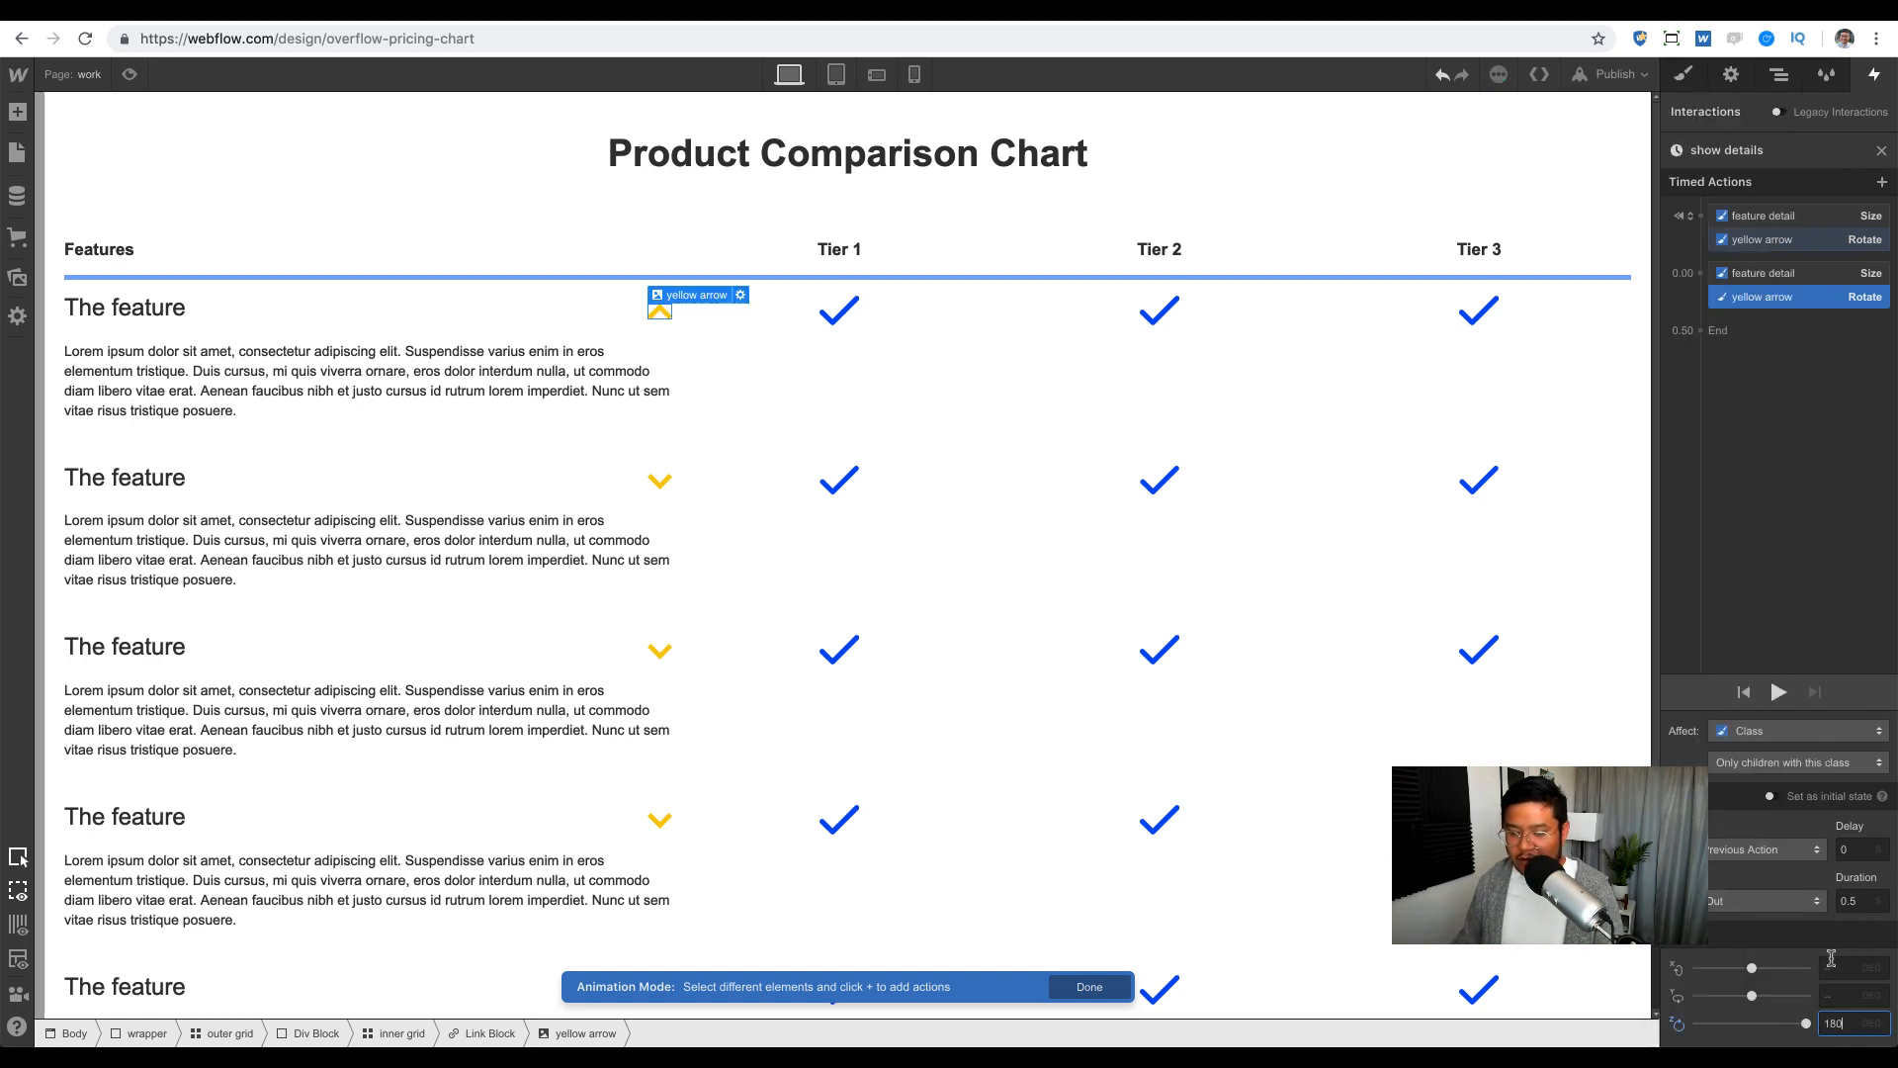
left_click(1778, 694)
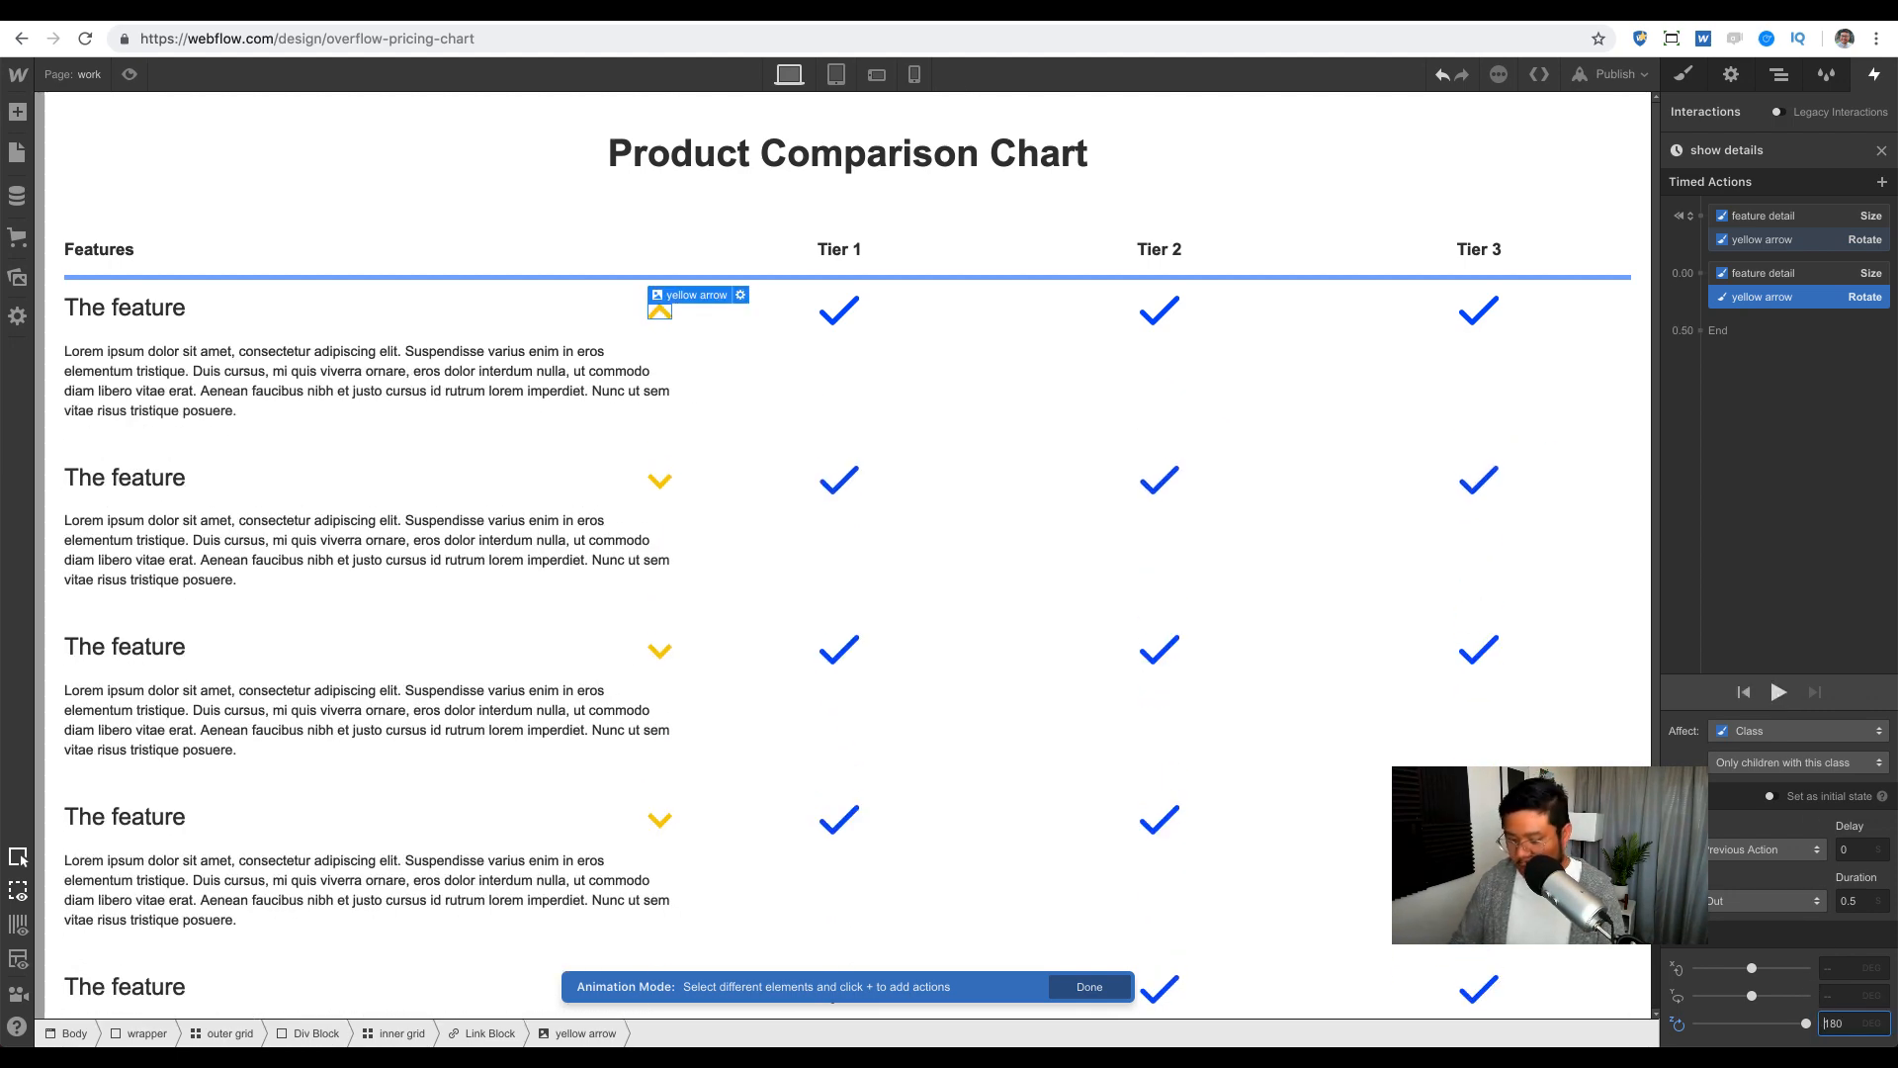
type("-")
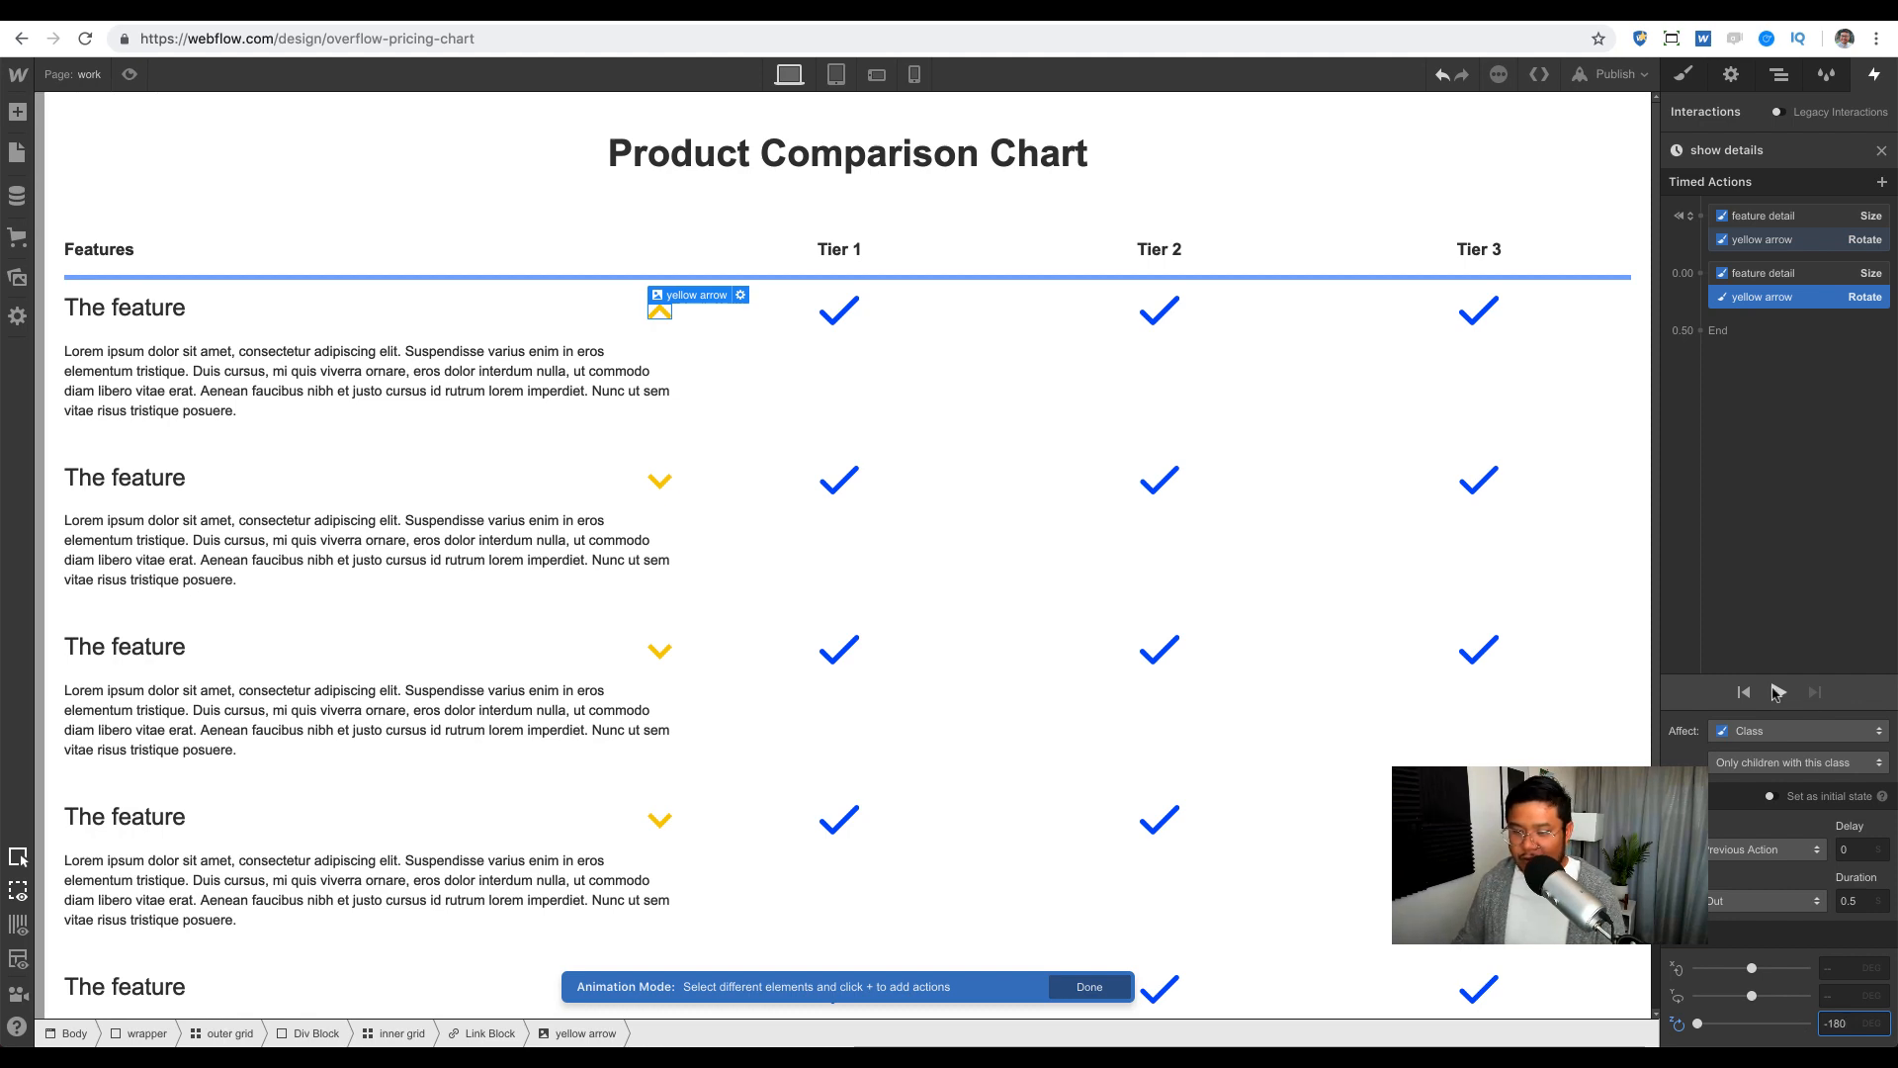
left_click(1776, 693)
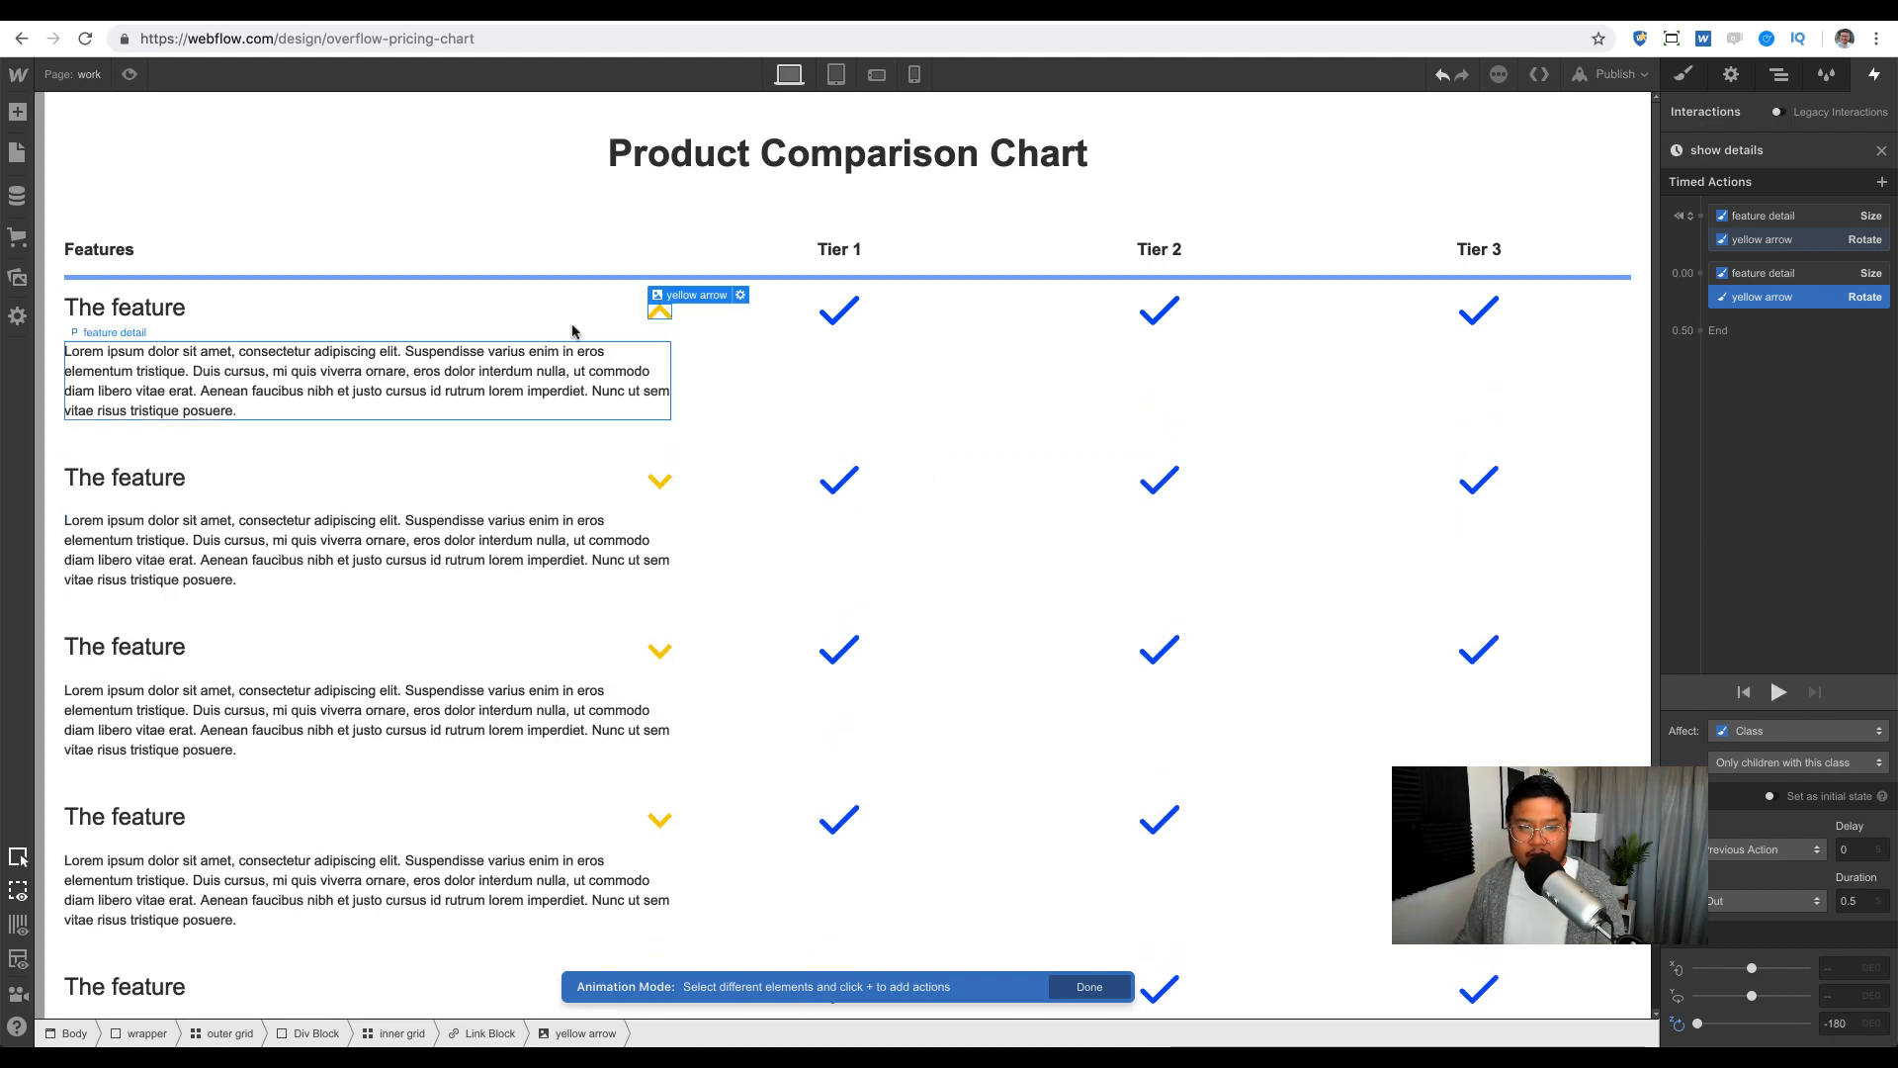
Step: Open the hide details animation and remove the mistaken Link Block rotate action
left_click(1882, 151)
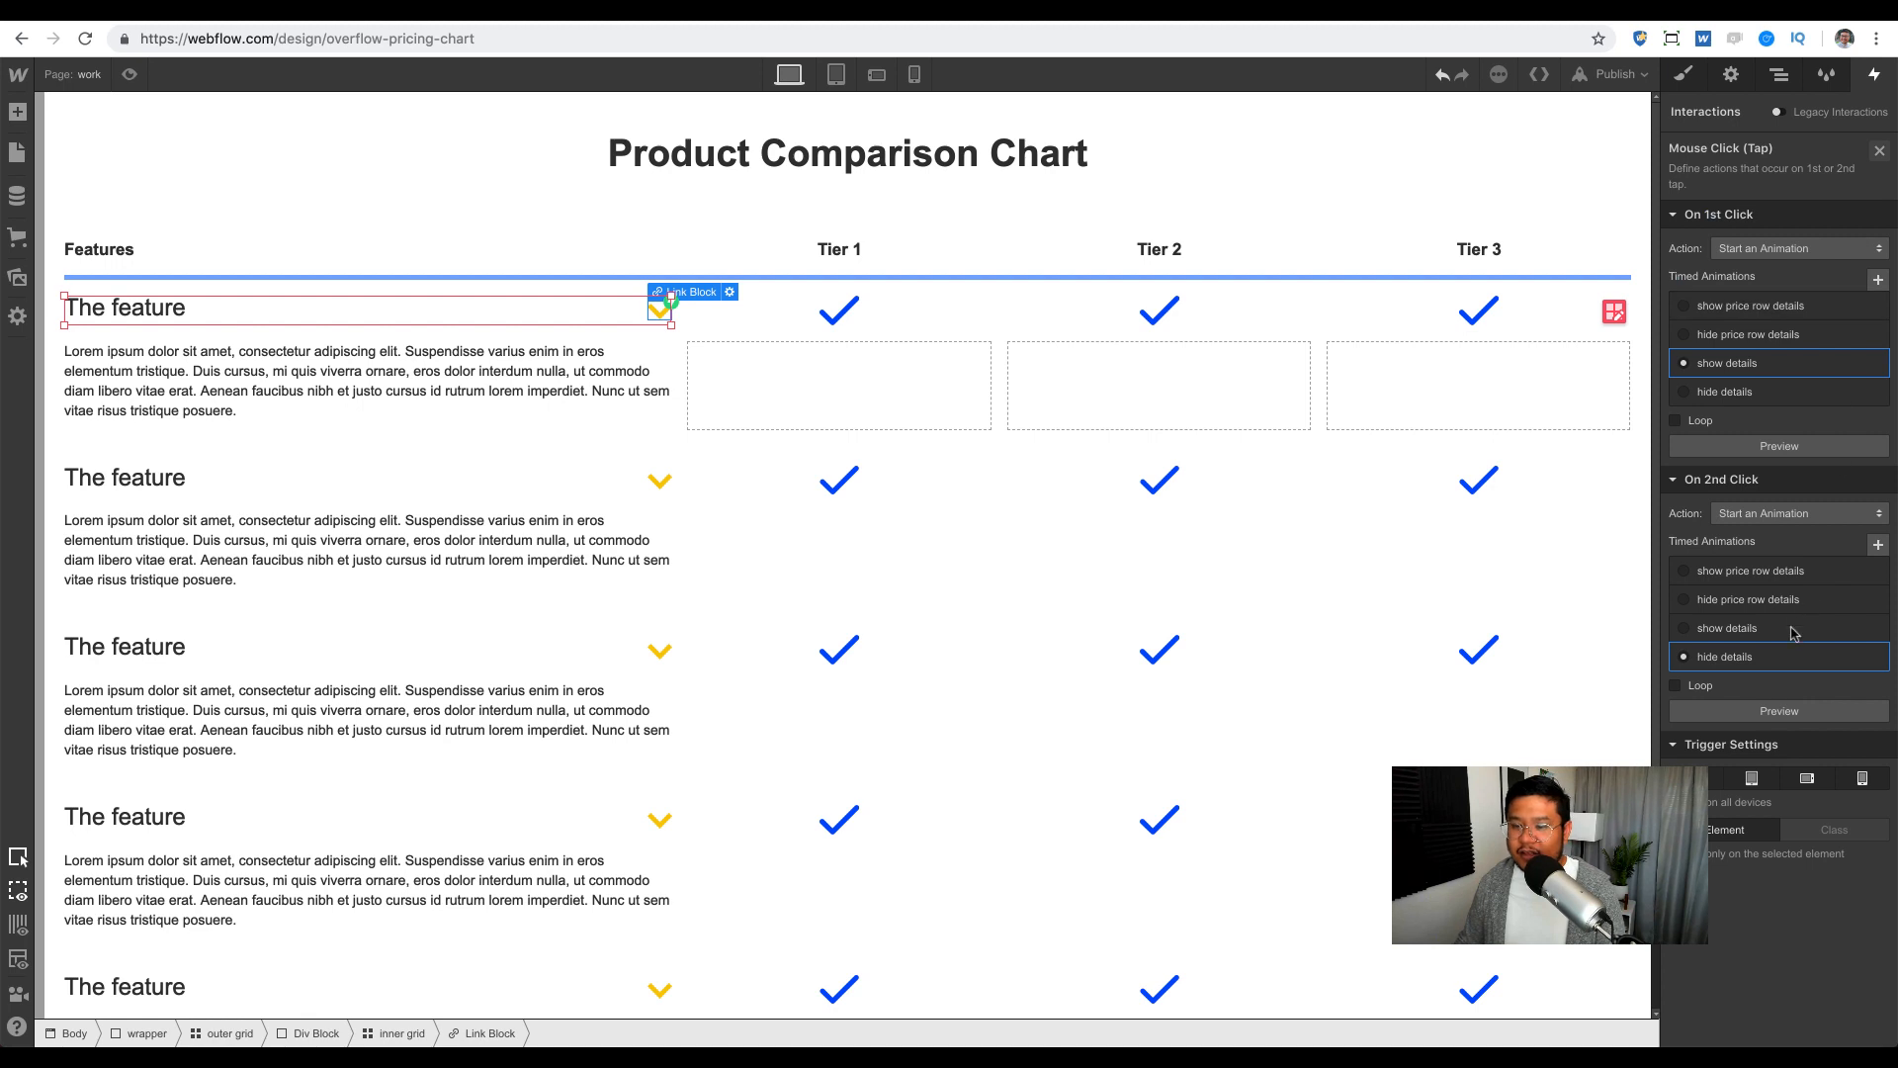
left_click(1770, 656)
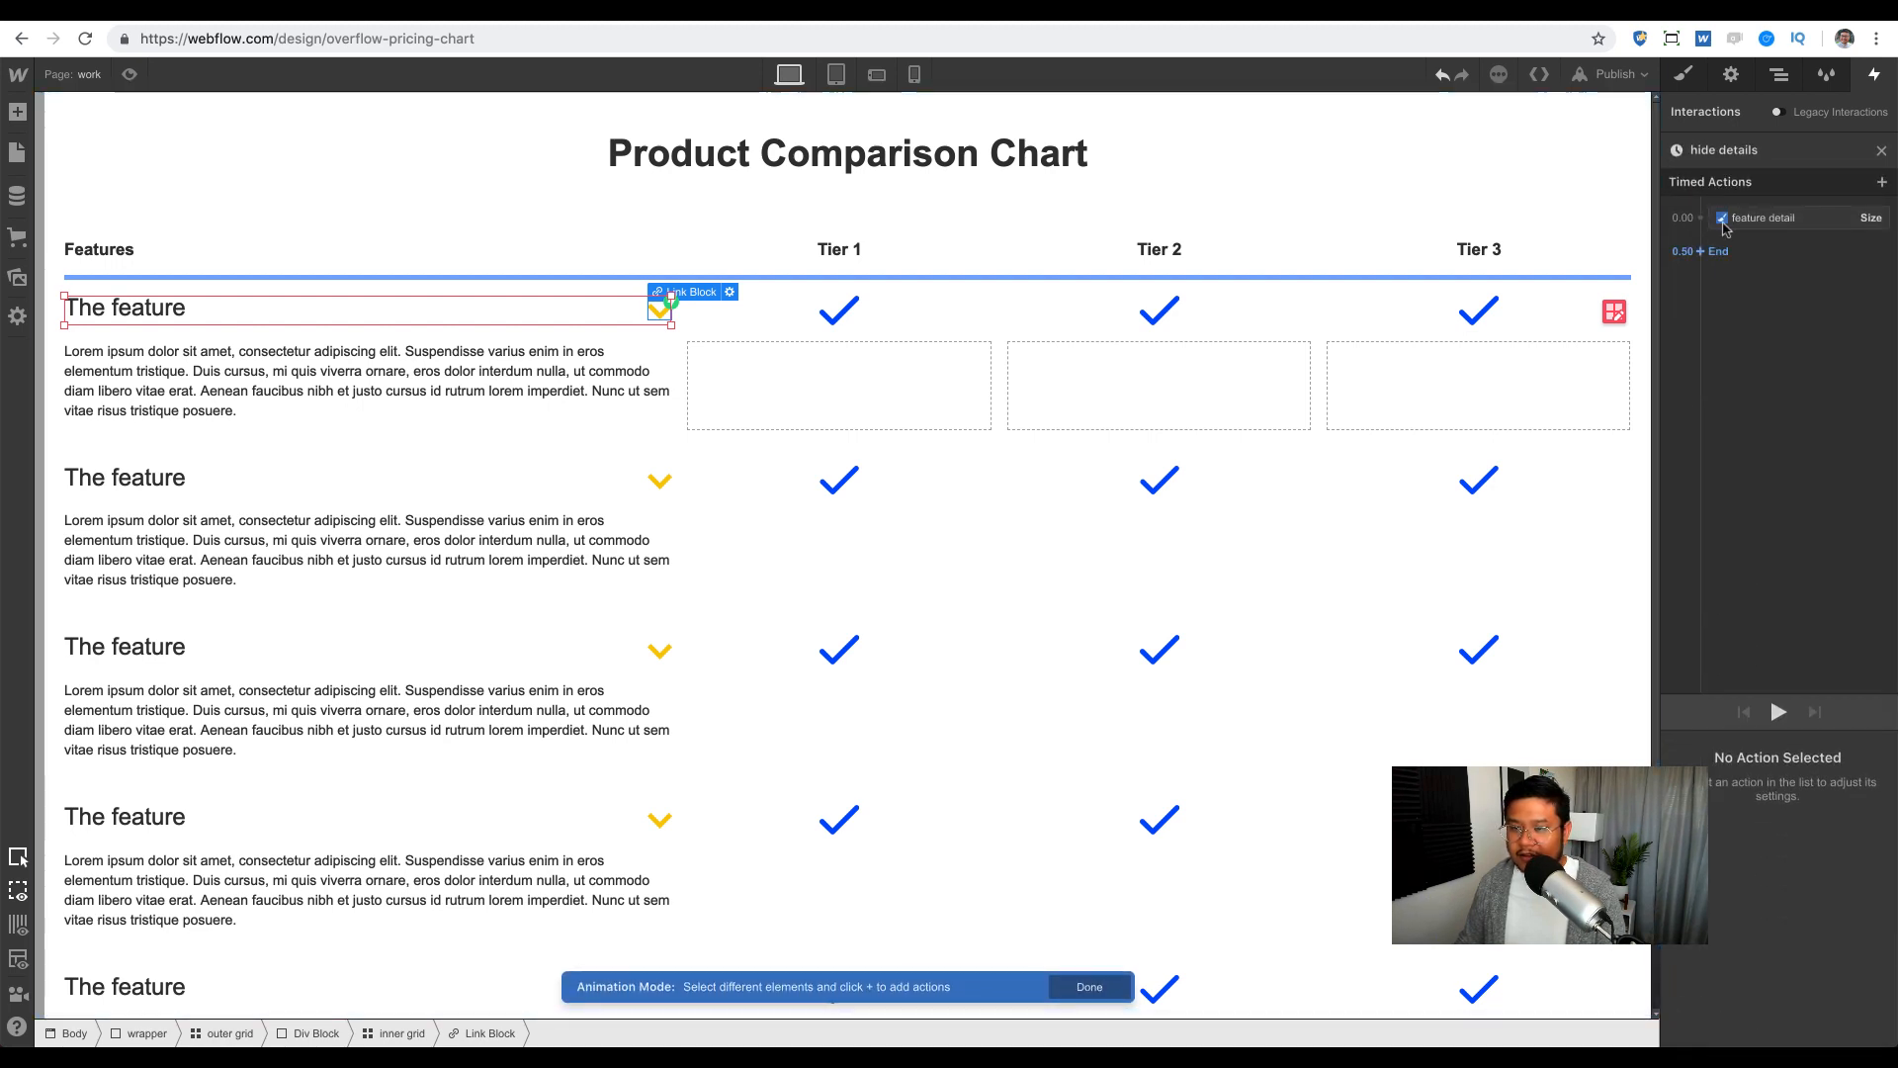
left_click(1700, 218)
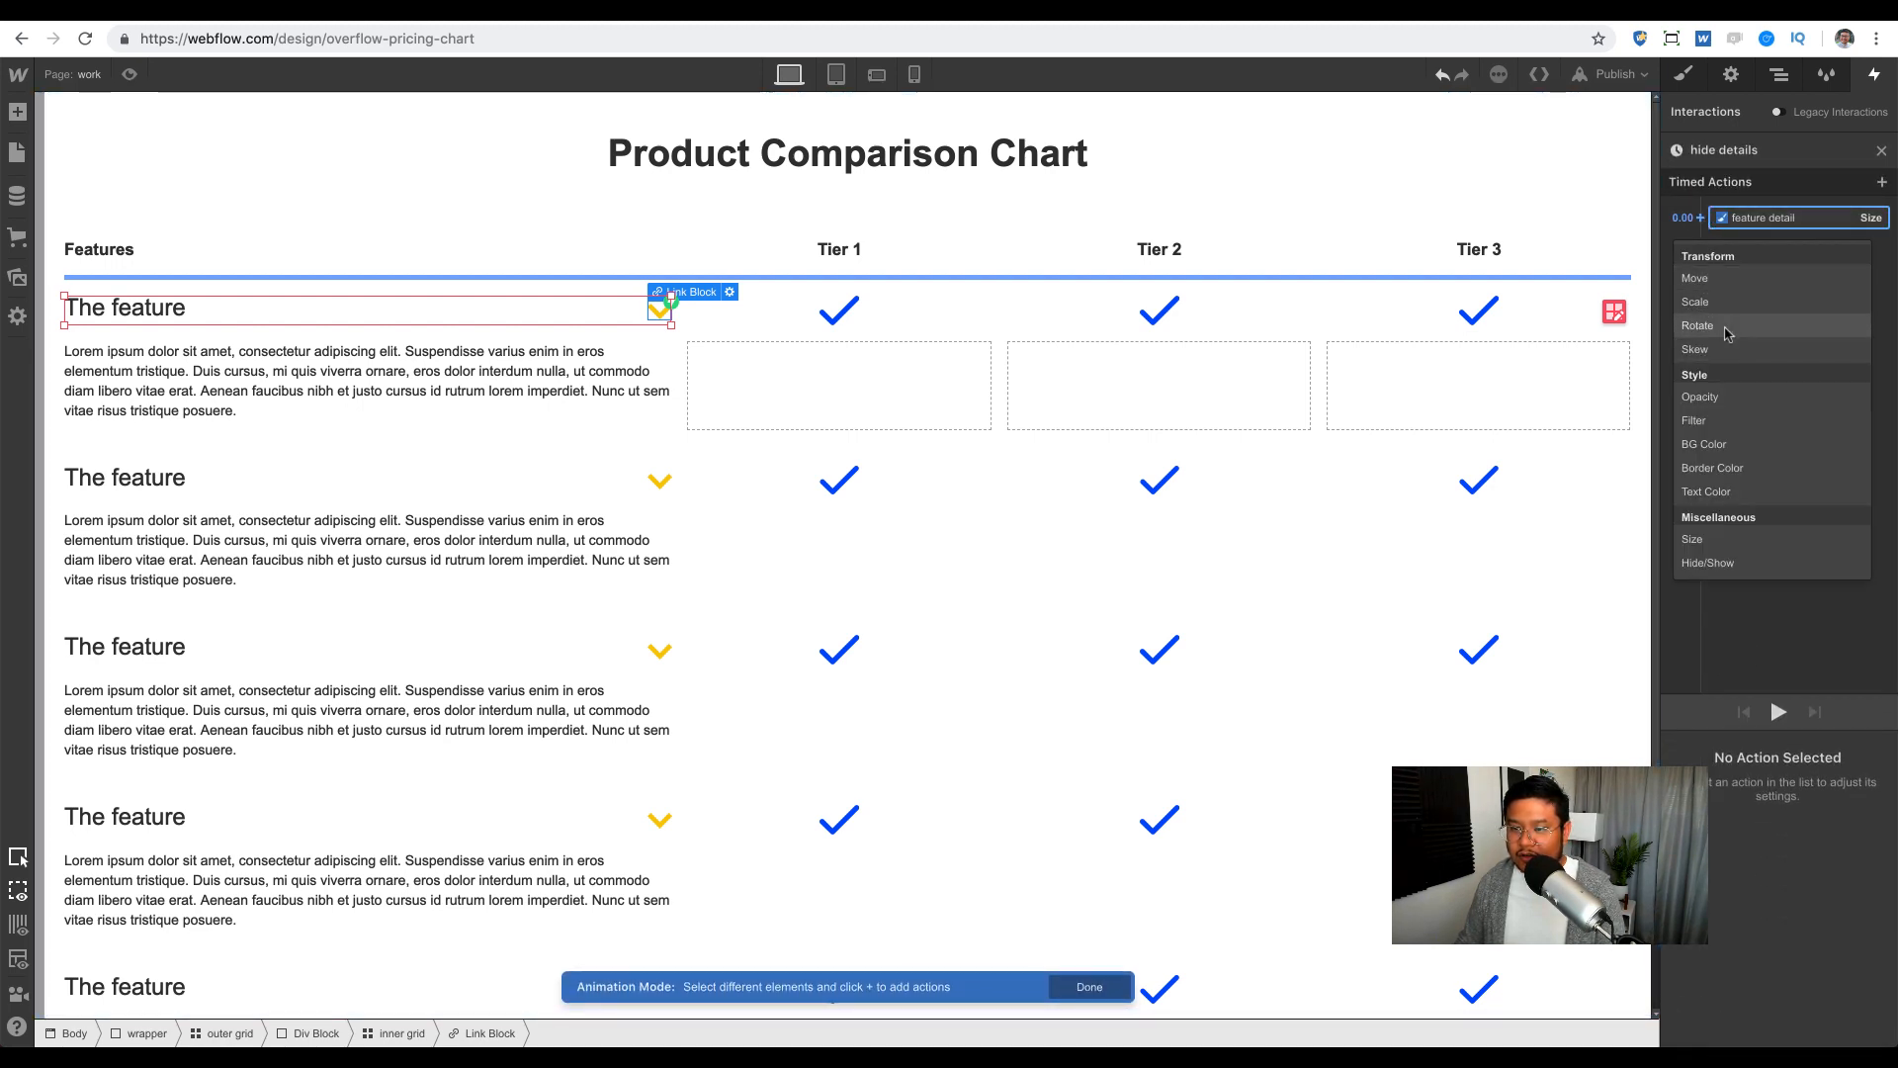
left_click(1726, 335)
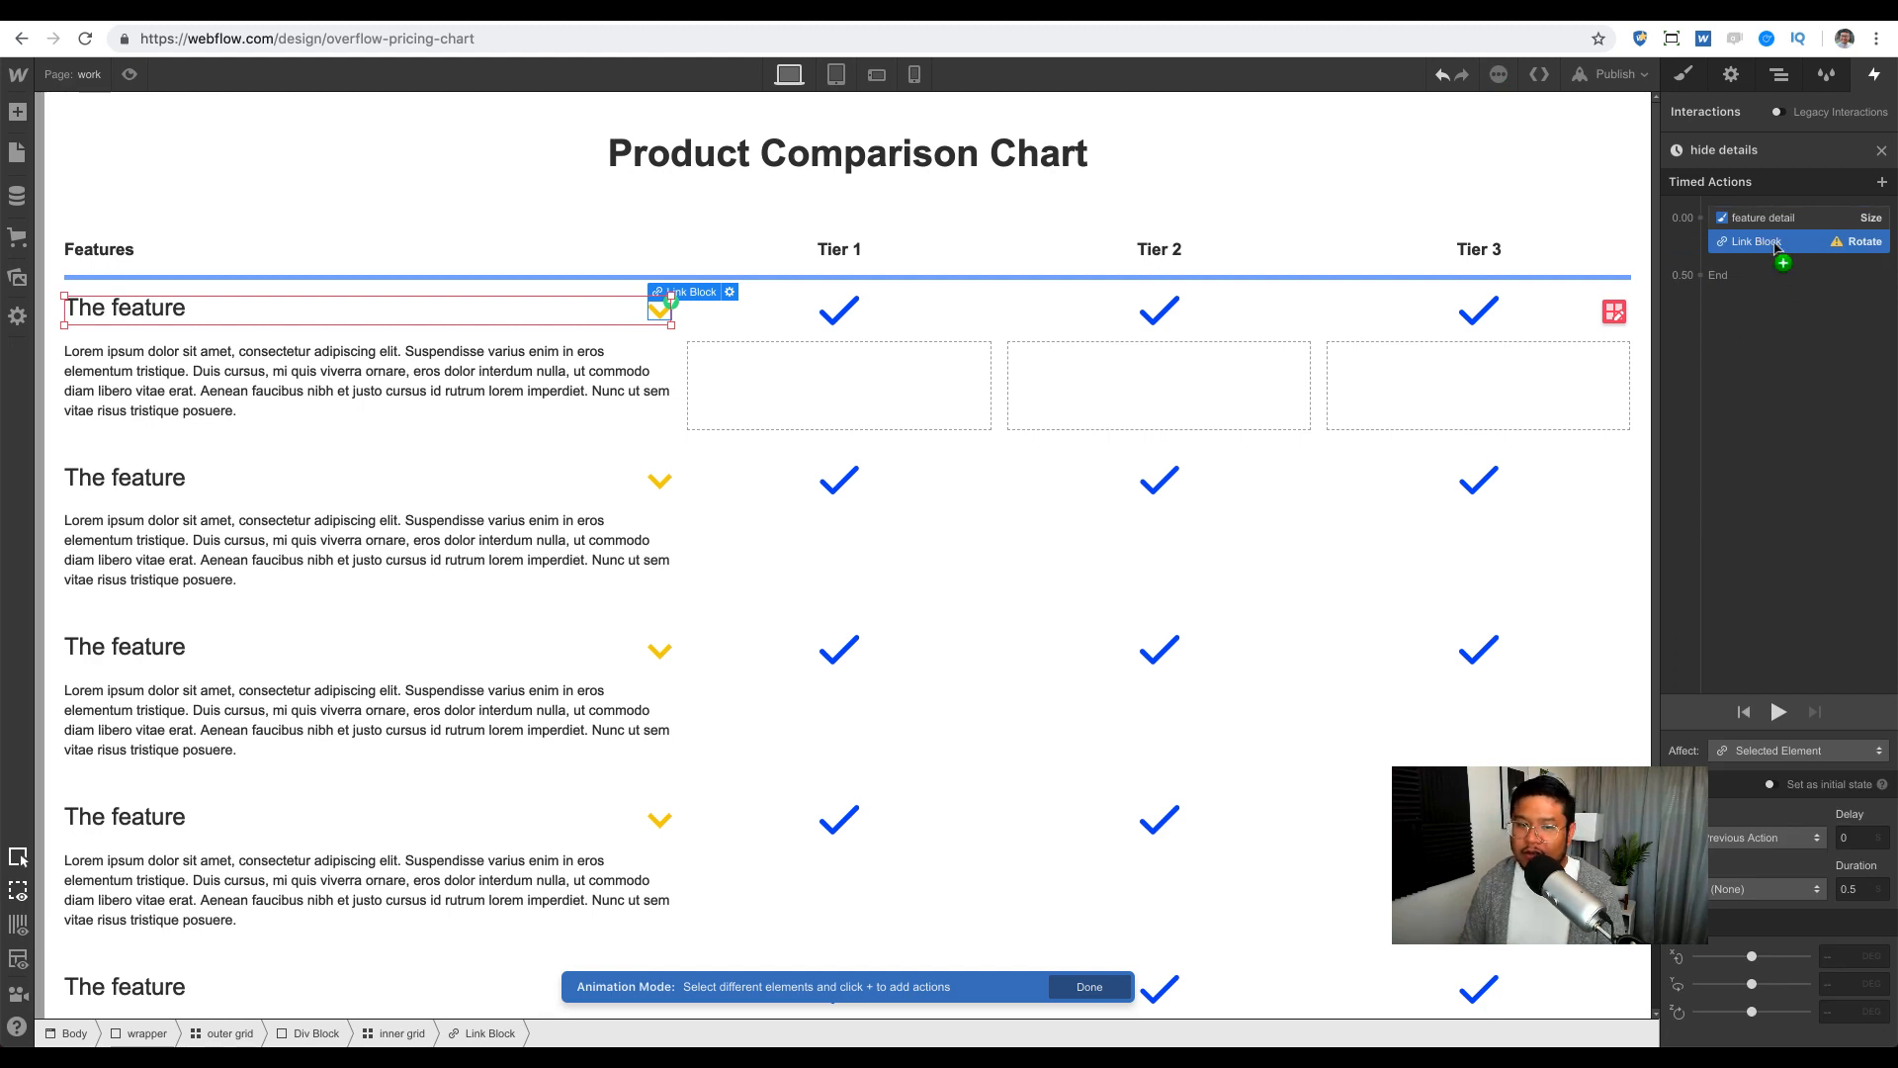
key("Delete")
Step: Add an ease-out yellow arrow Rotate to 0, limited to child arrows of its class
left_click(659, 312)
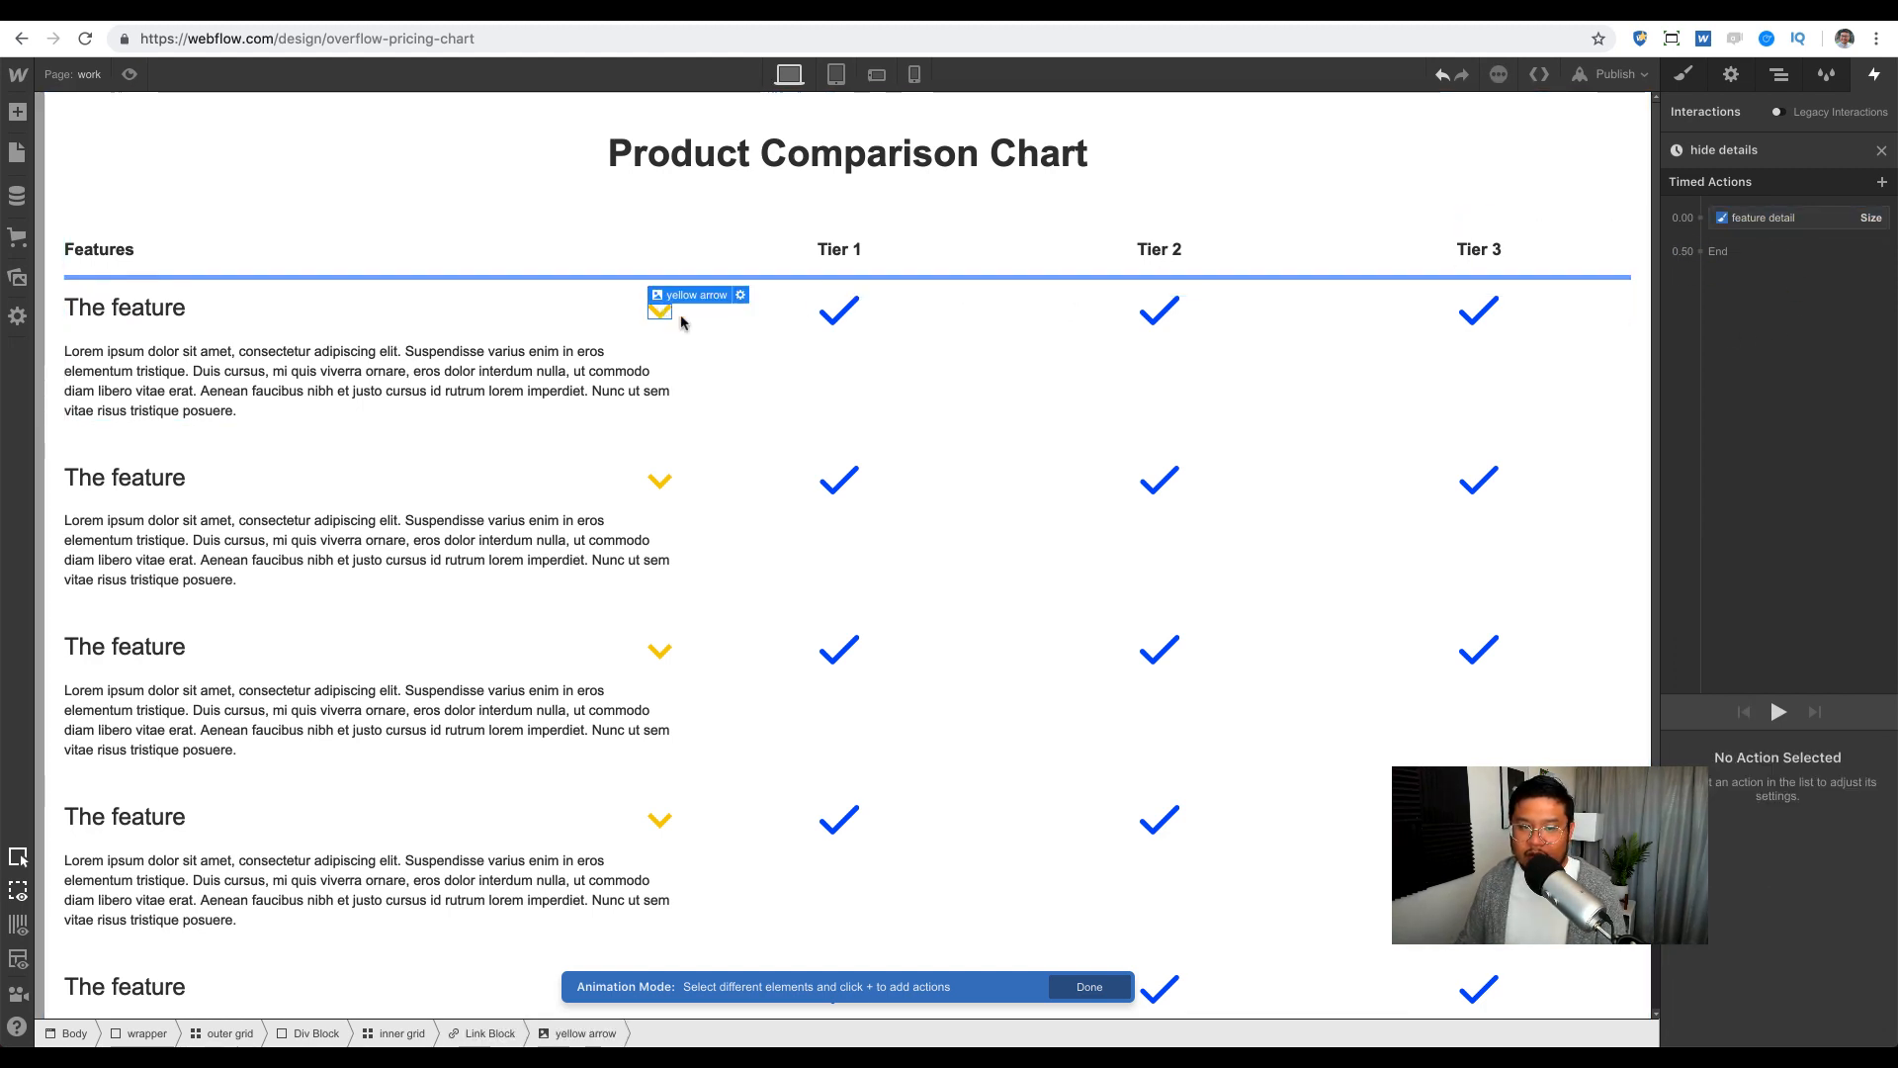
left_click(1699, 218)
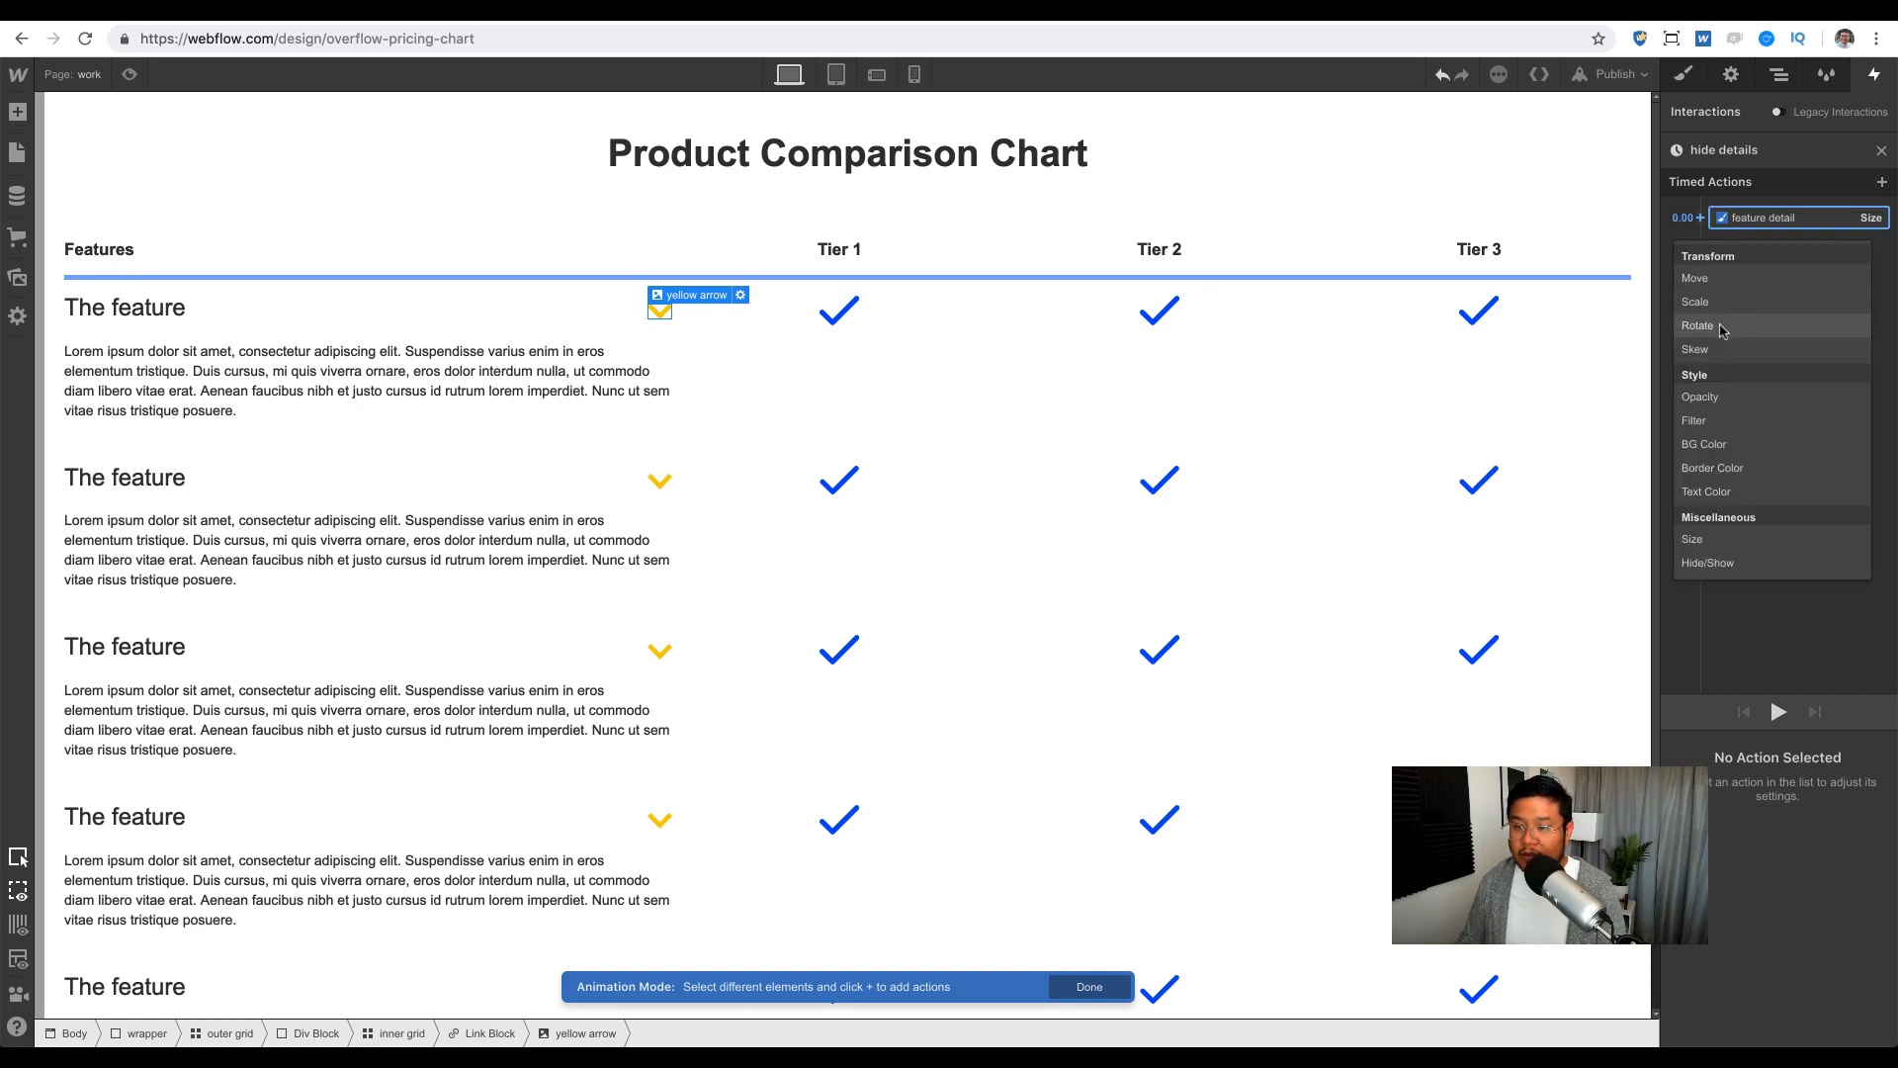
left_click(1725, 329)
left_click(1774, 895)
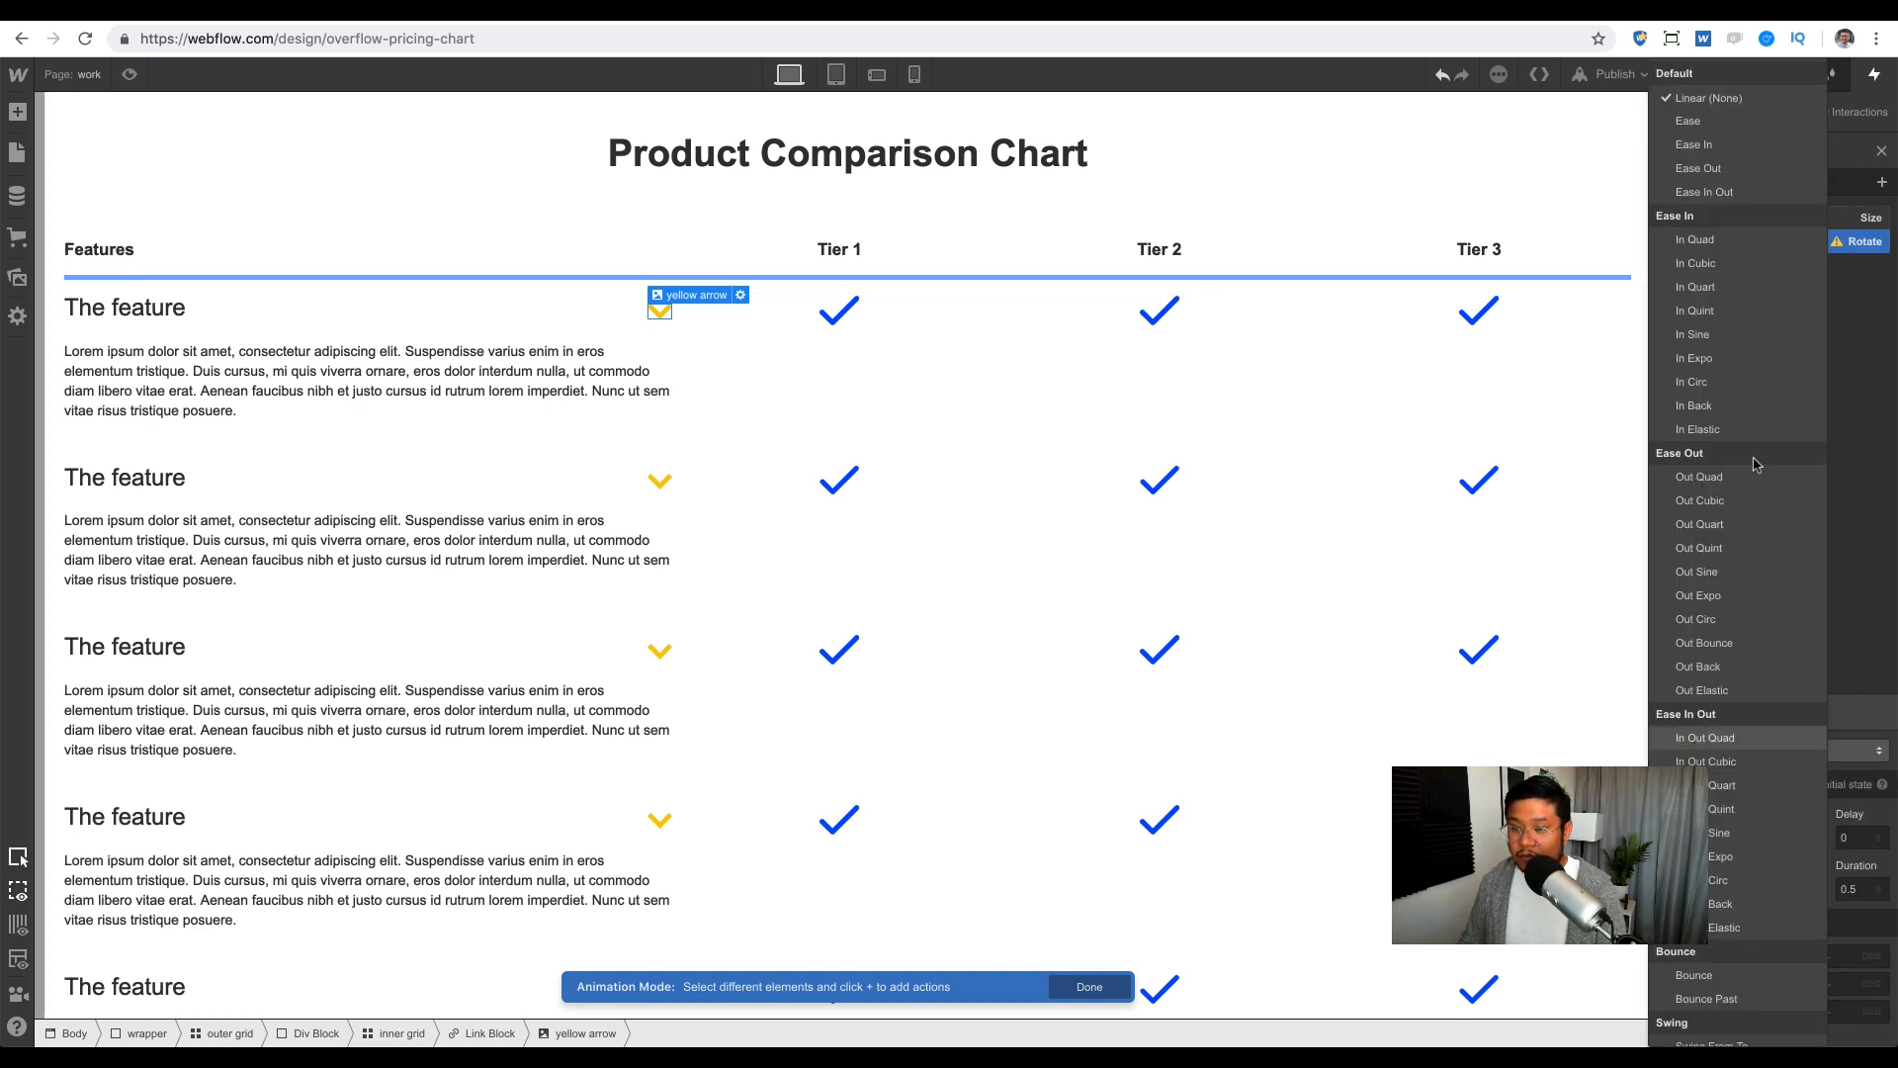
left_click(1770, 173)
left_click(1786, 754)
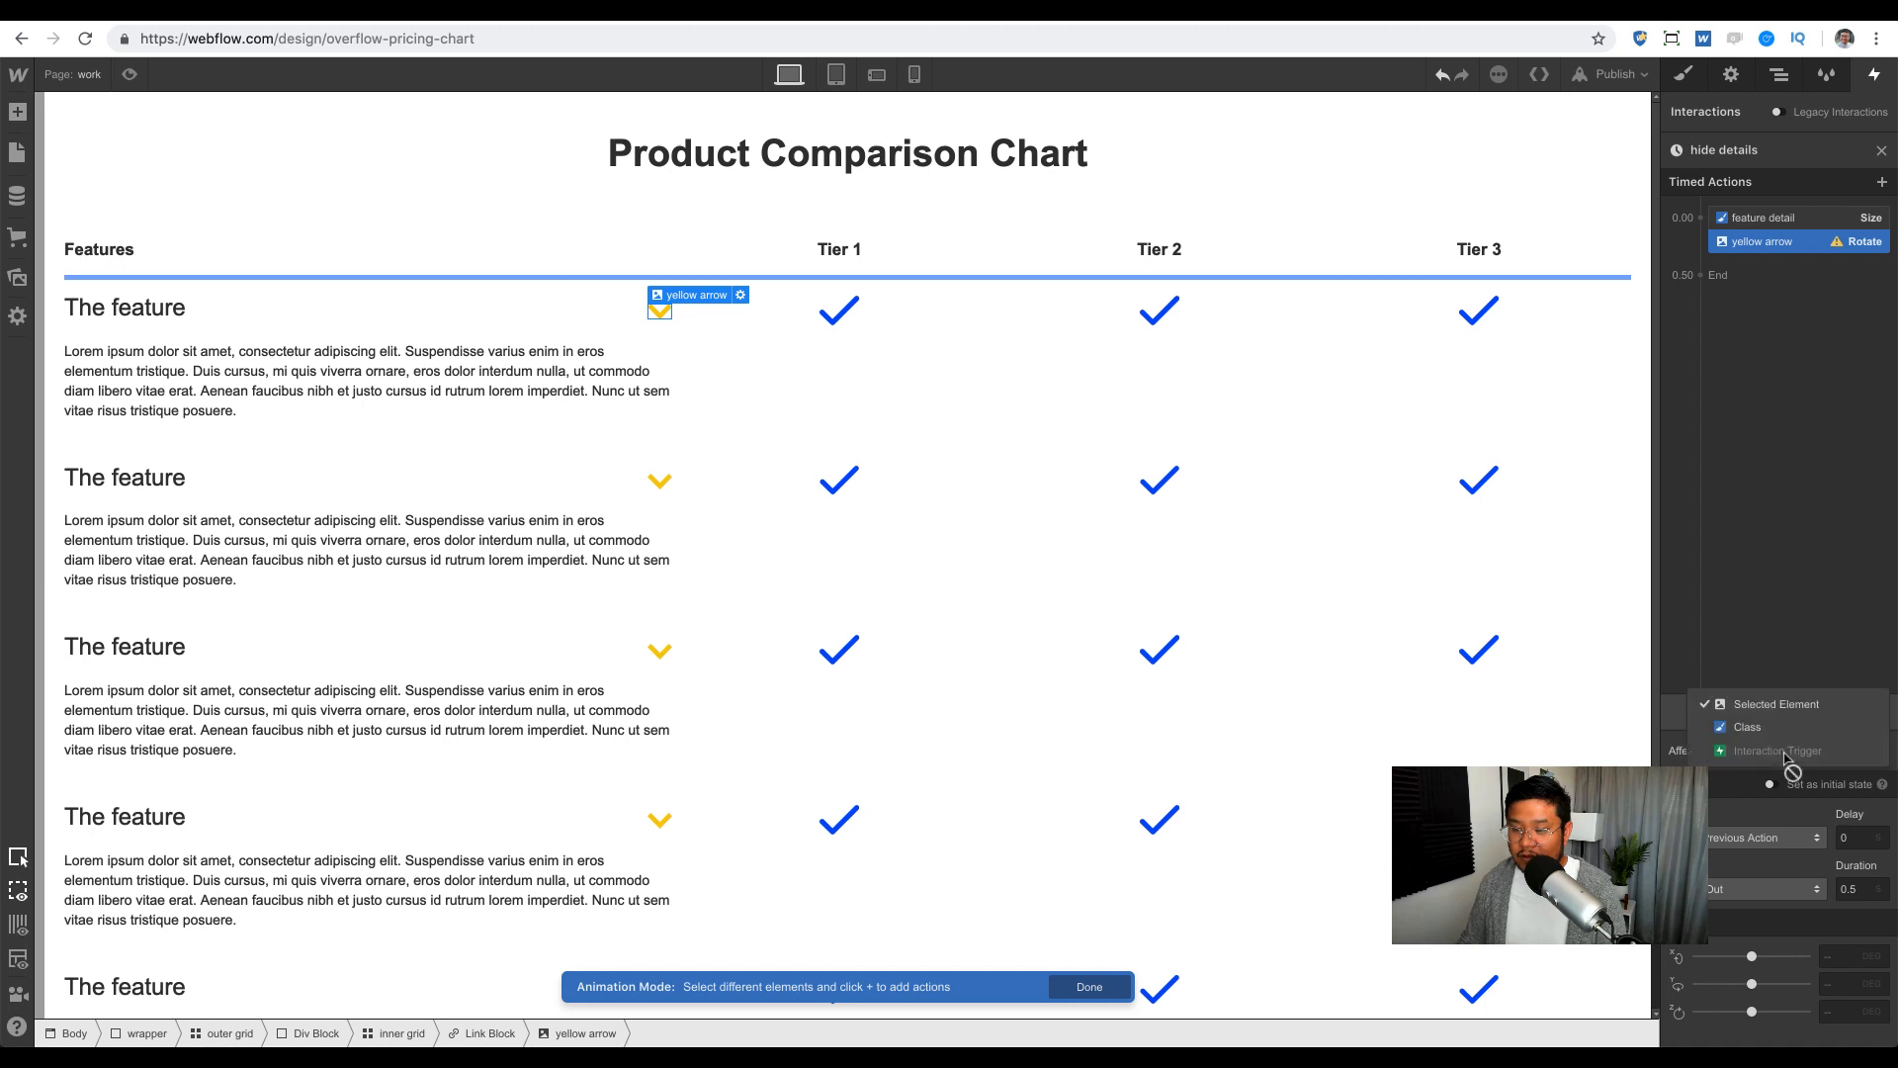
left_click(1778, 727)
left_click(1778, 762)
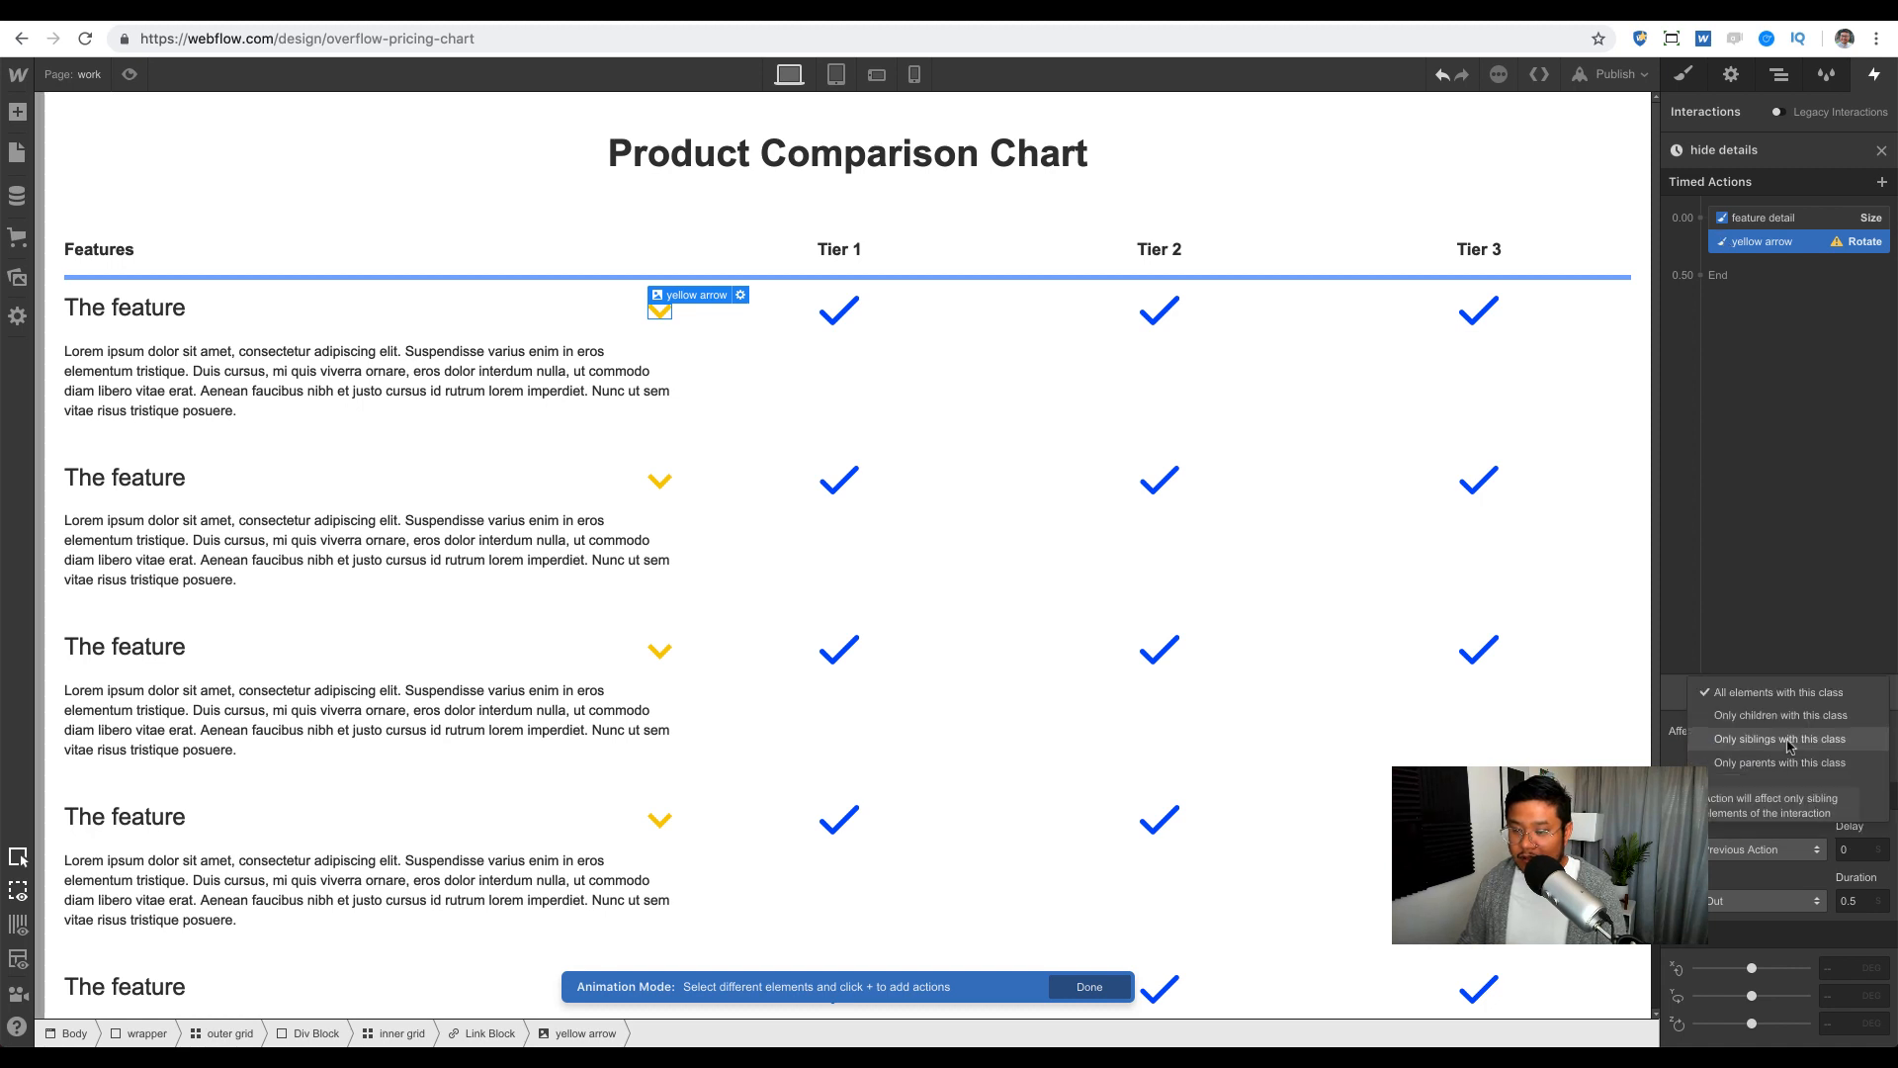
left_click(1780, 715)
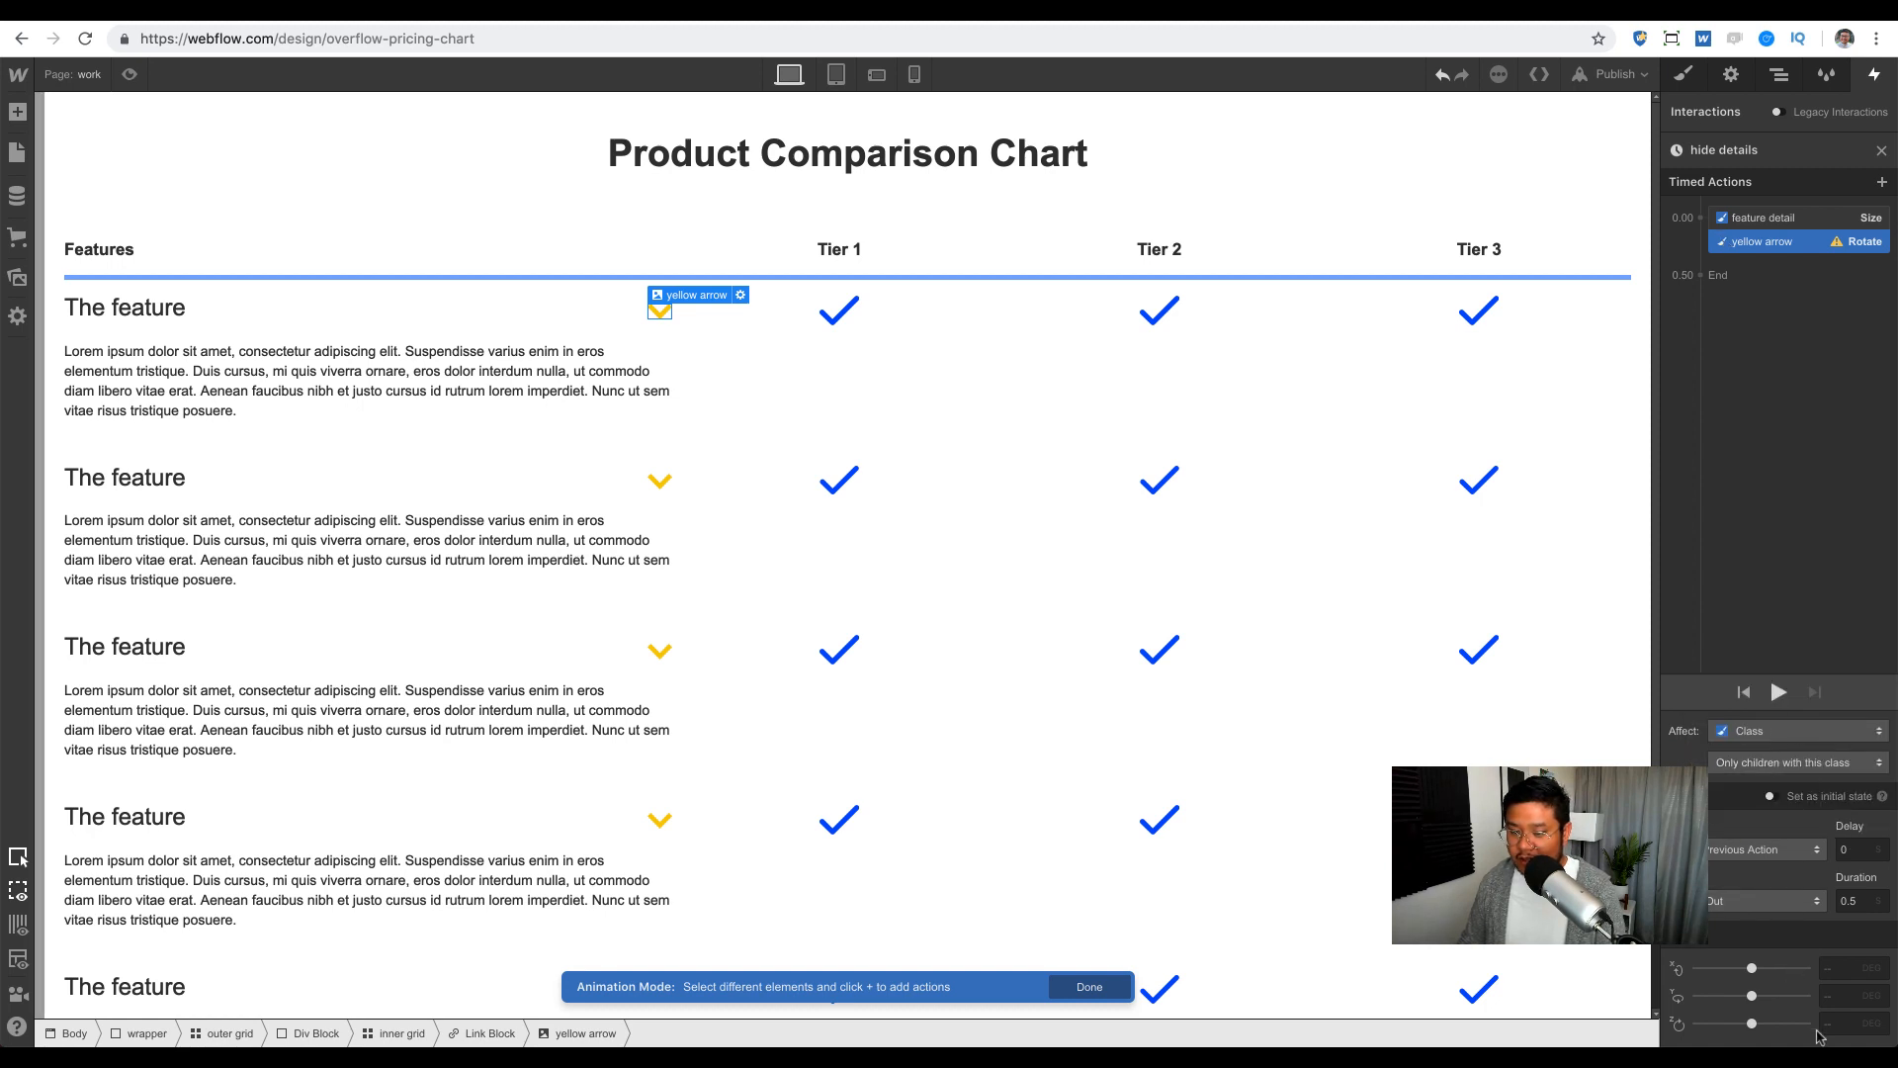
type("0")
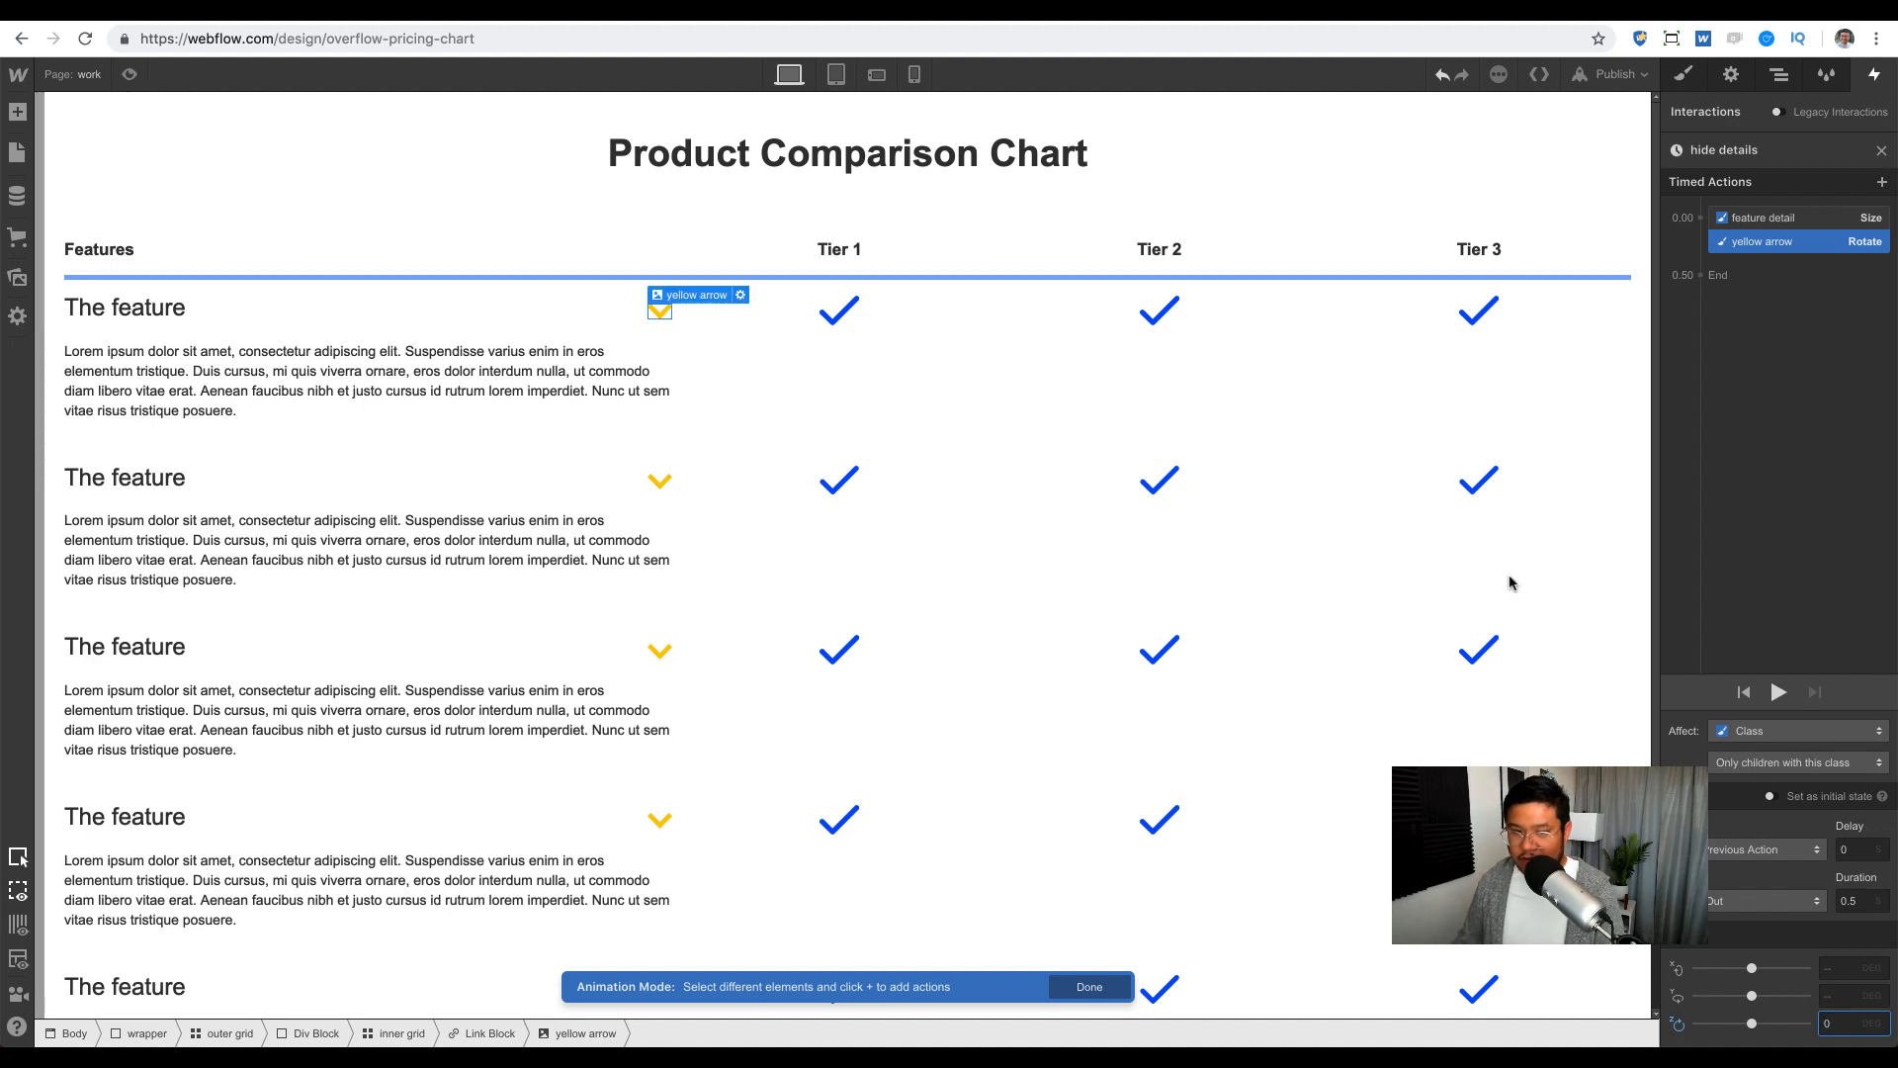
left_click(129, 74)
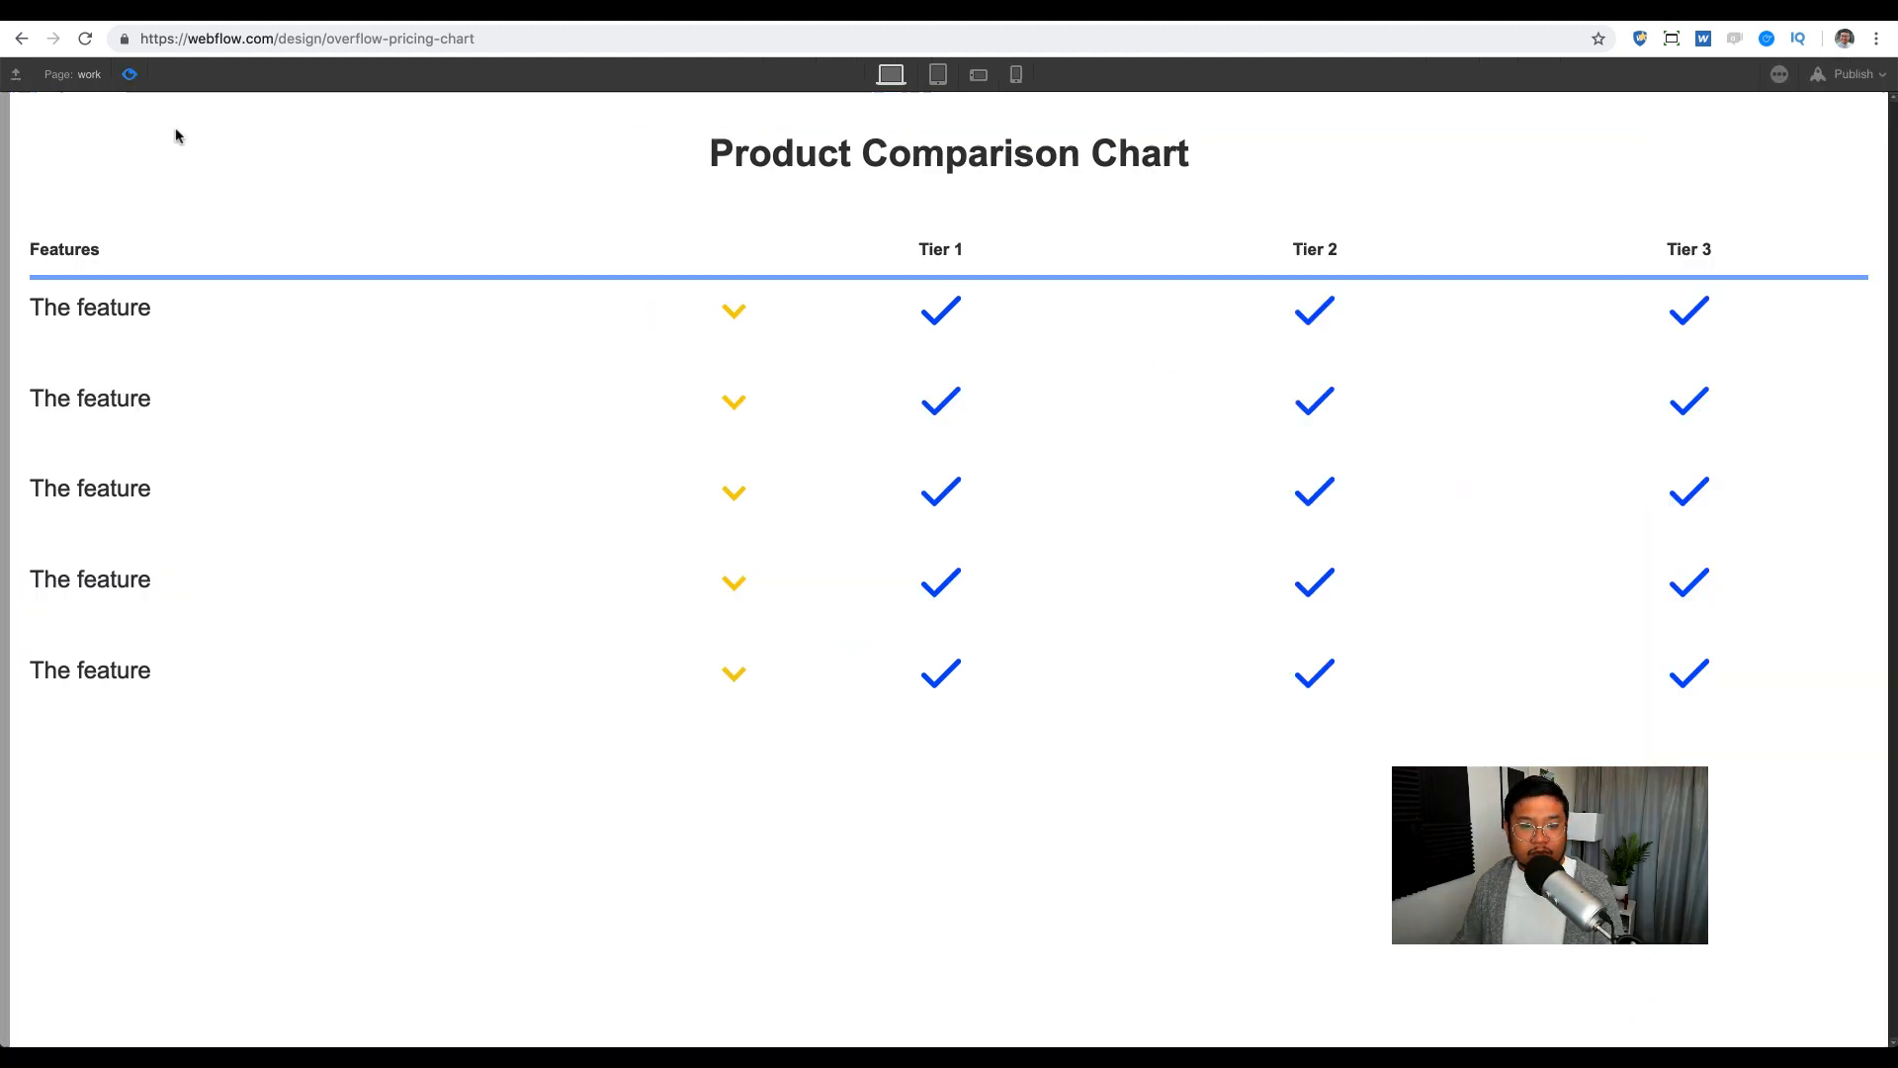
left_click(731, 312)
left_click(737, 463)
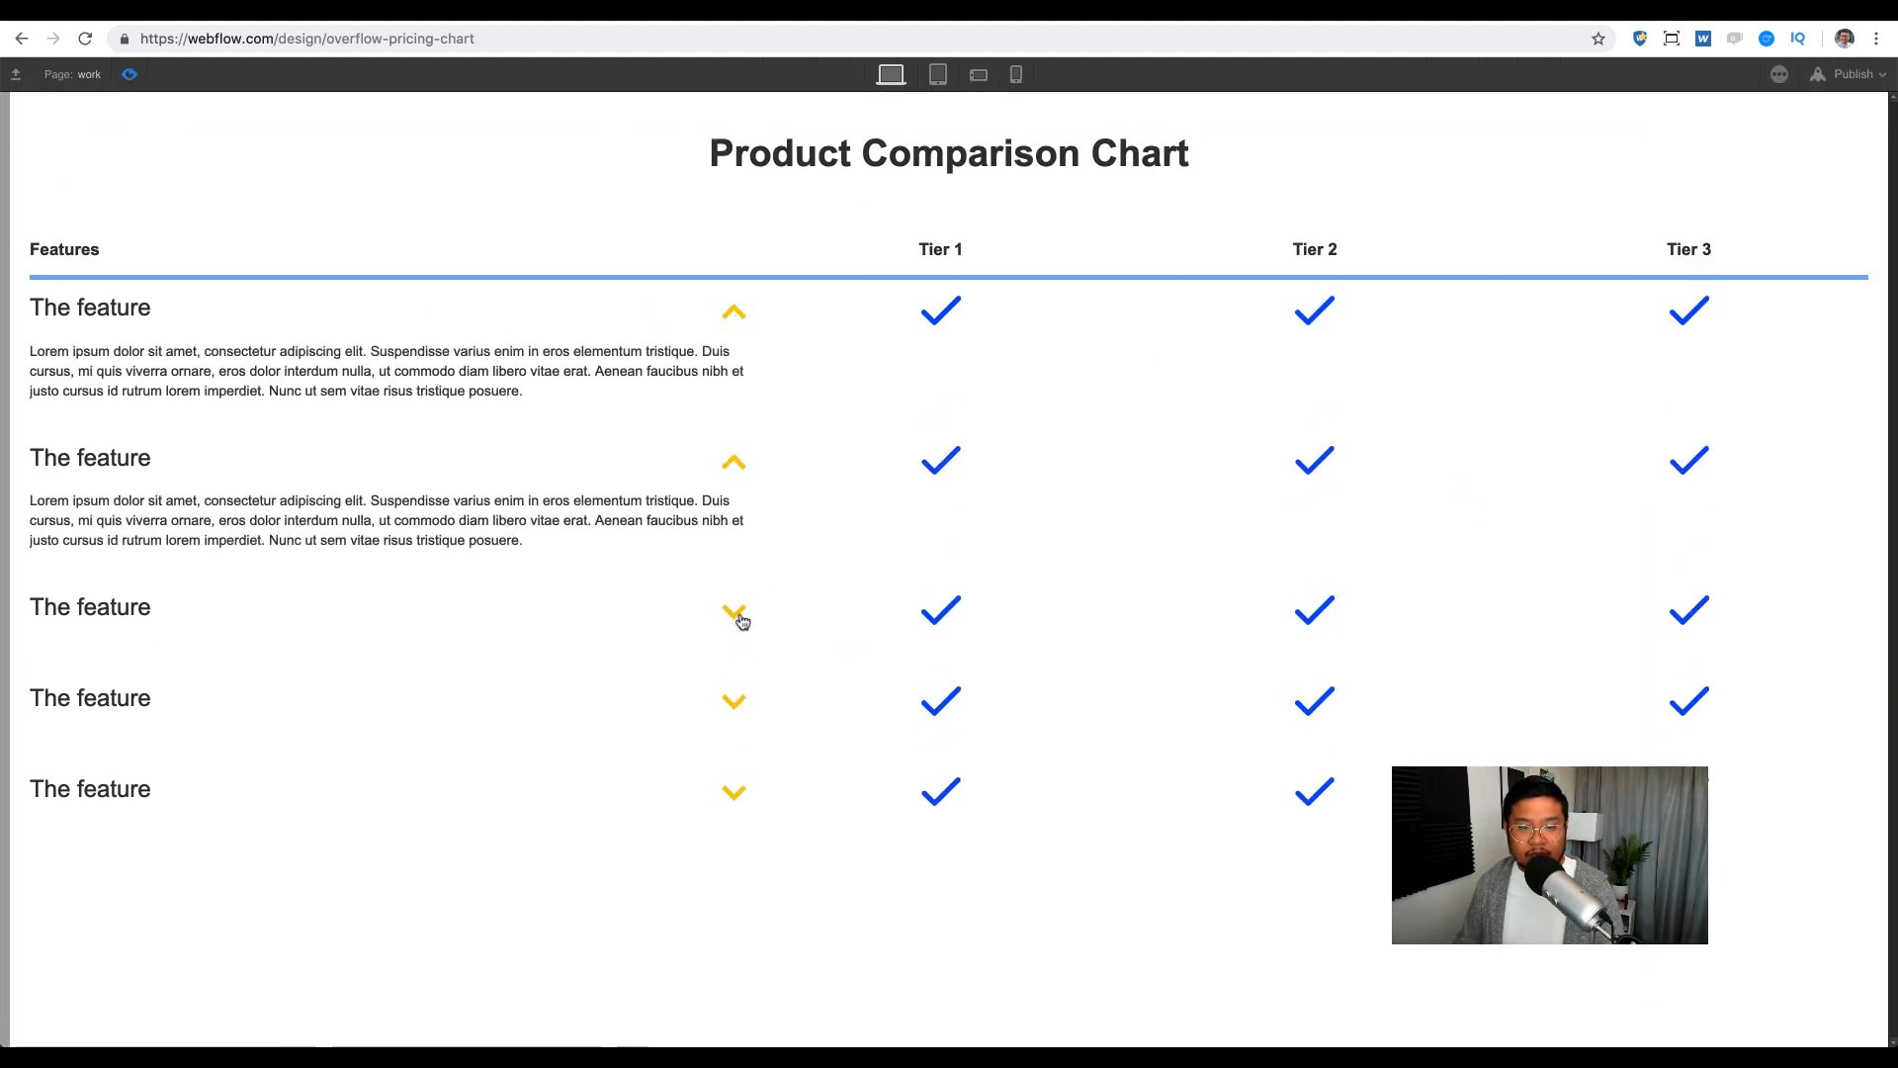
left_click(732, 613)
left_click(744, 759)
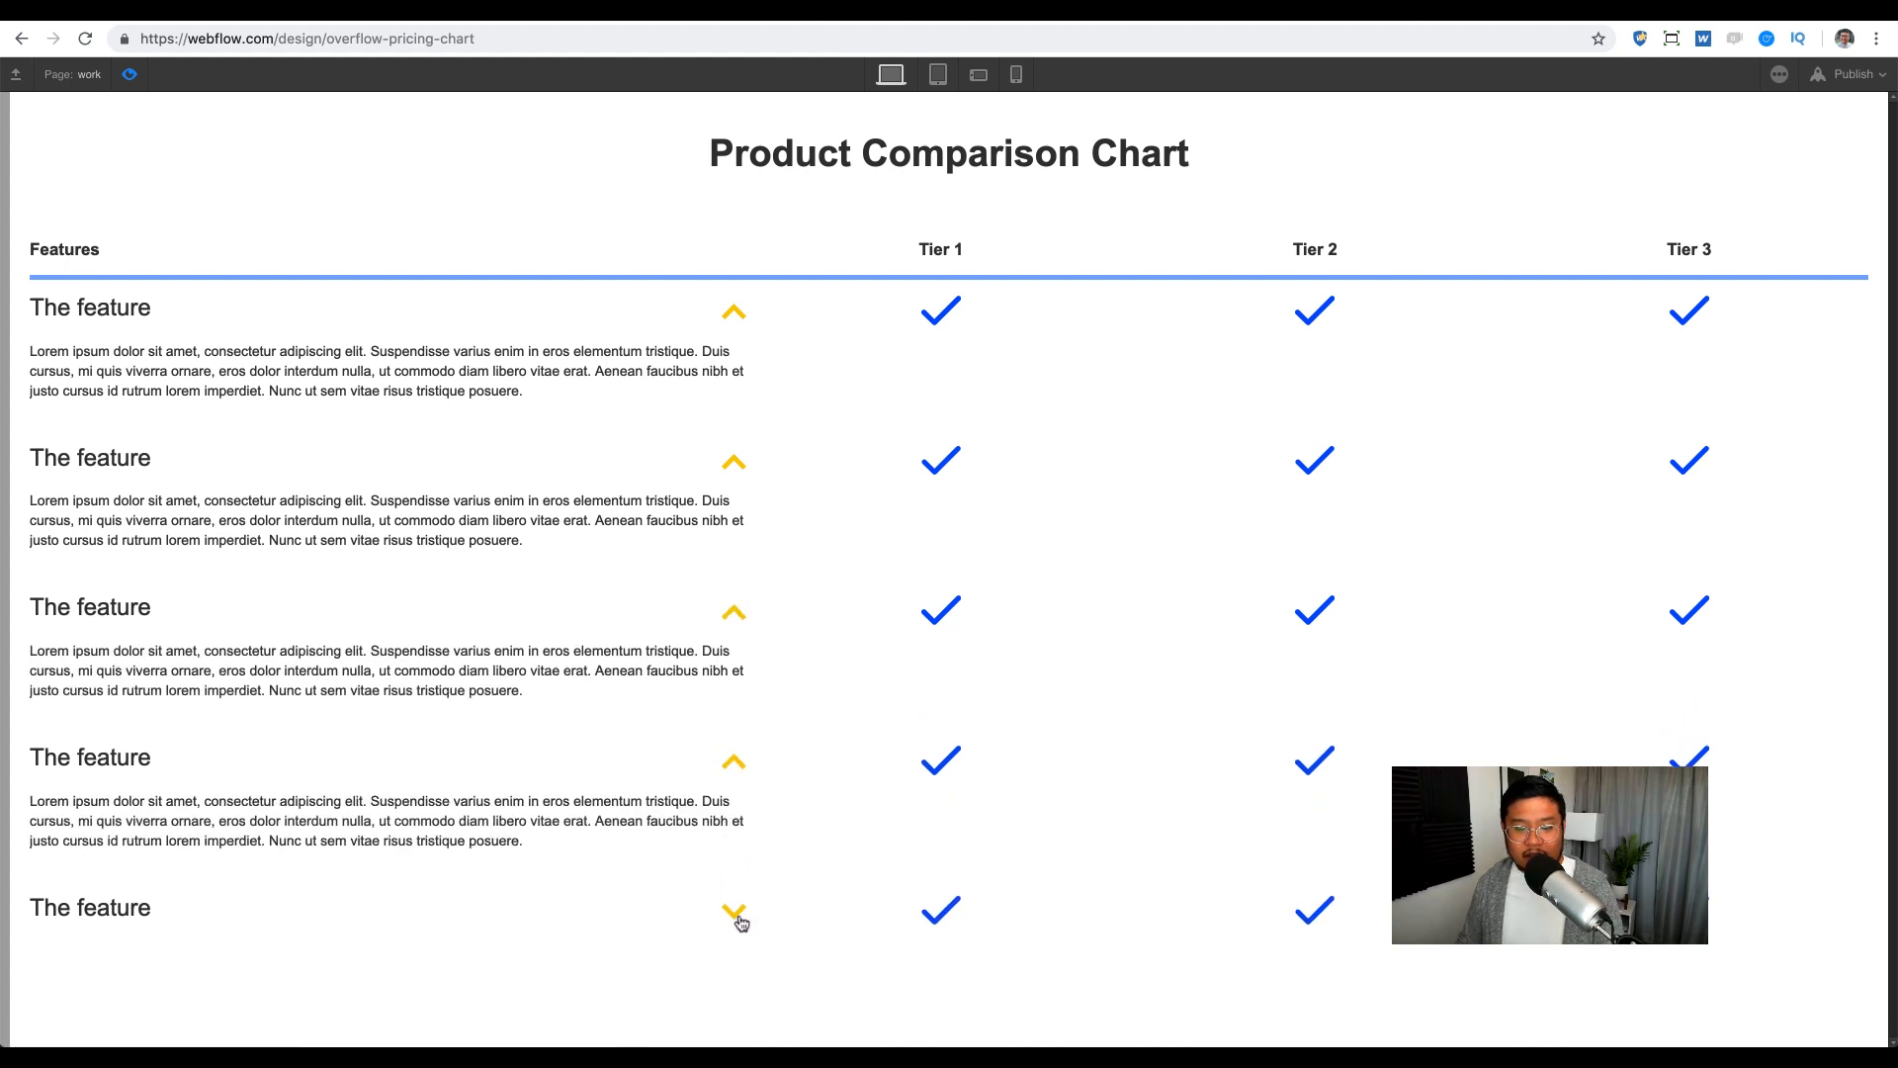
left_click(732, 908)
left_click(731, 314)
left_click(732, 400)
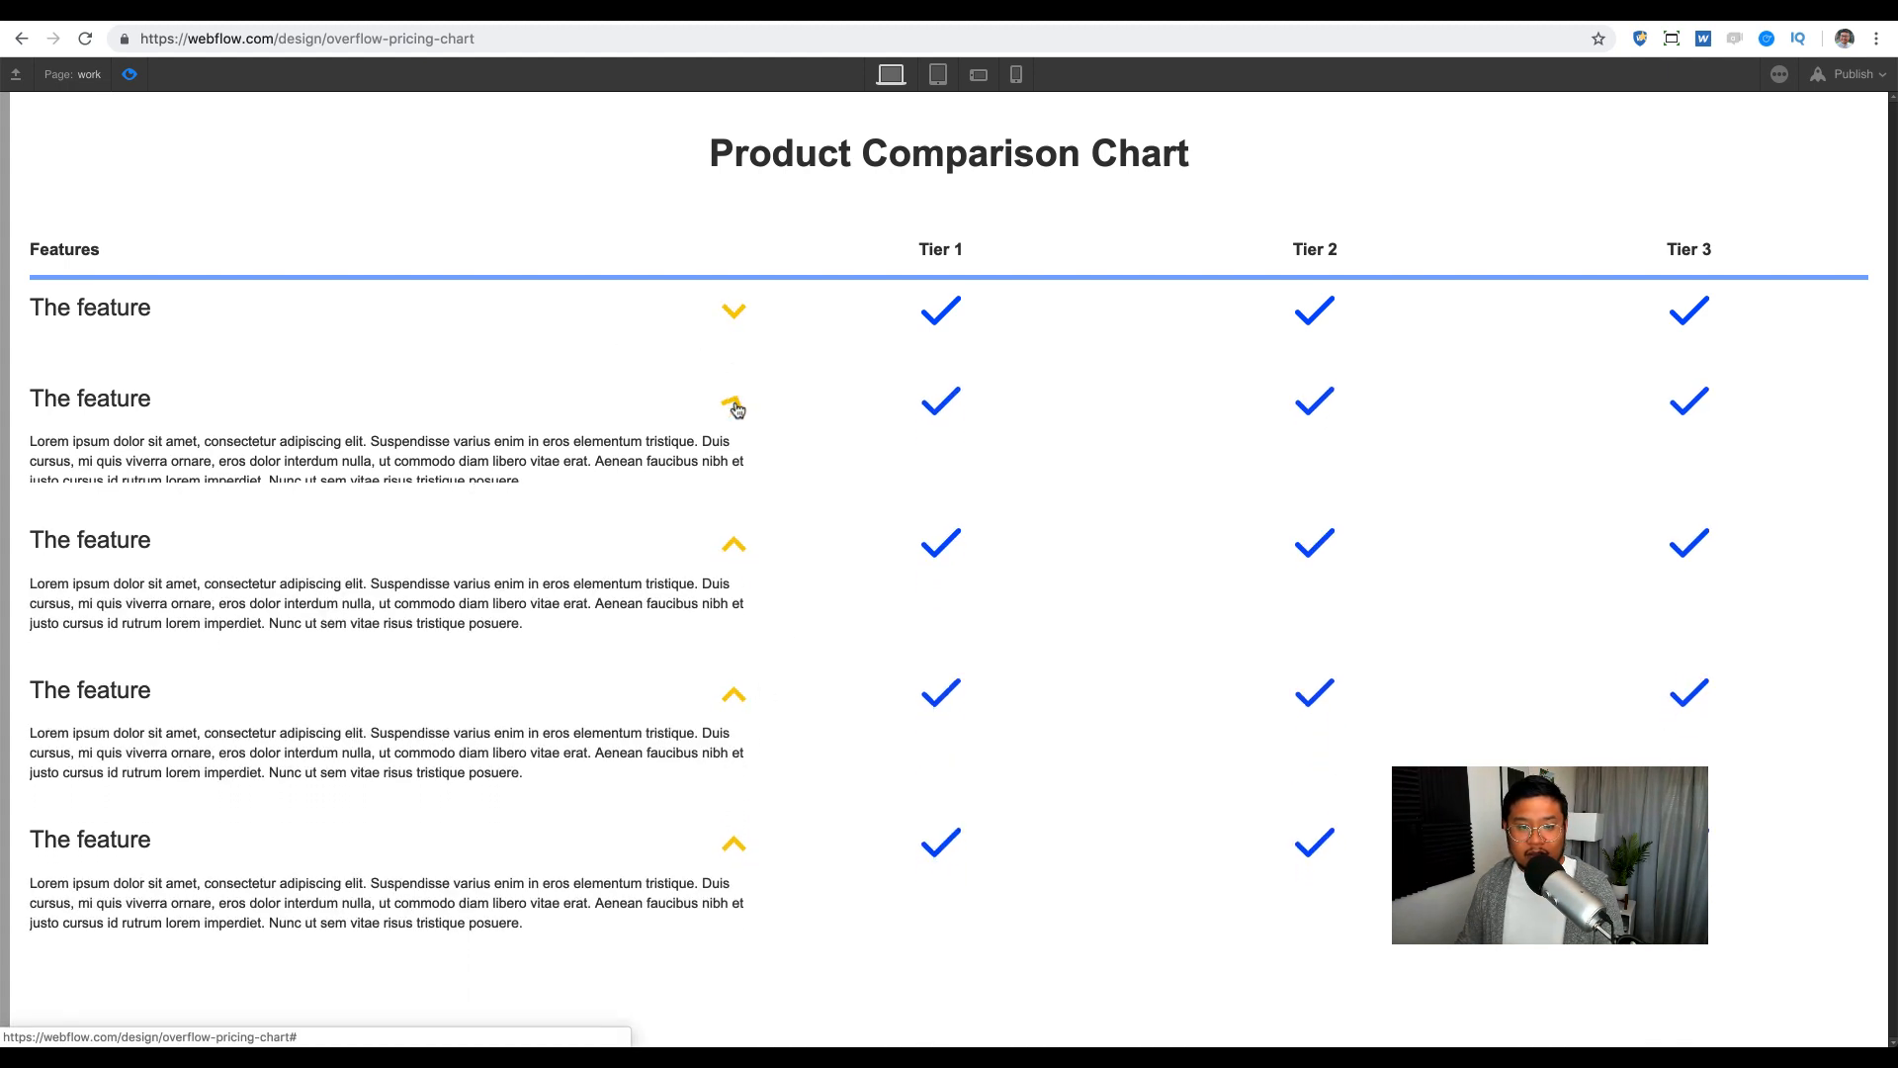
left_click(733, 493)
left_click(732, 583)
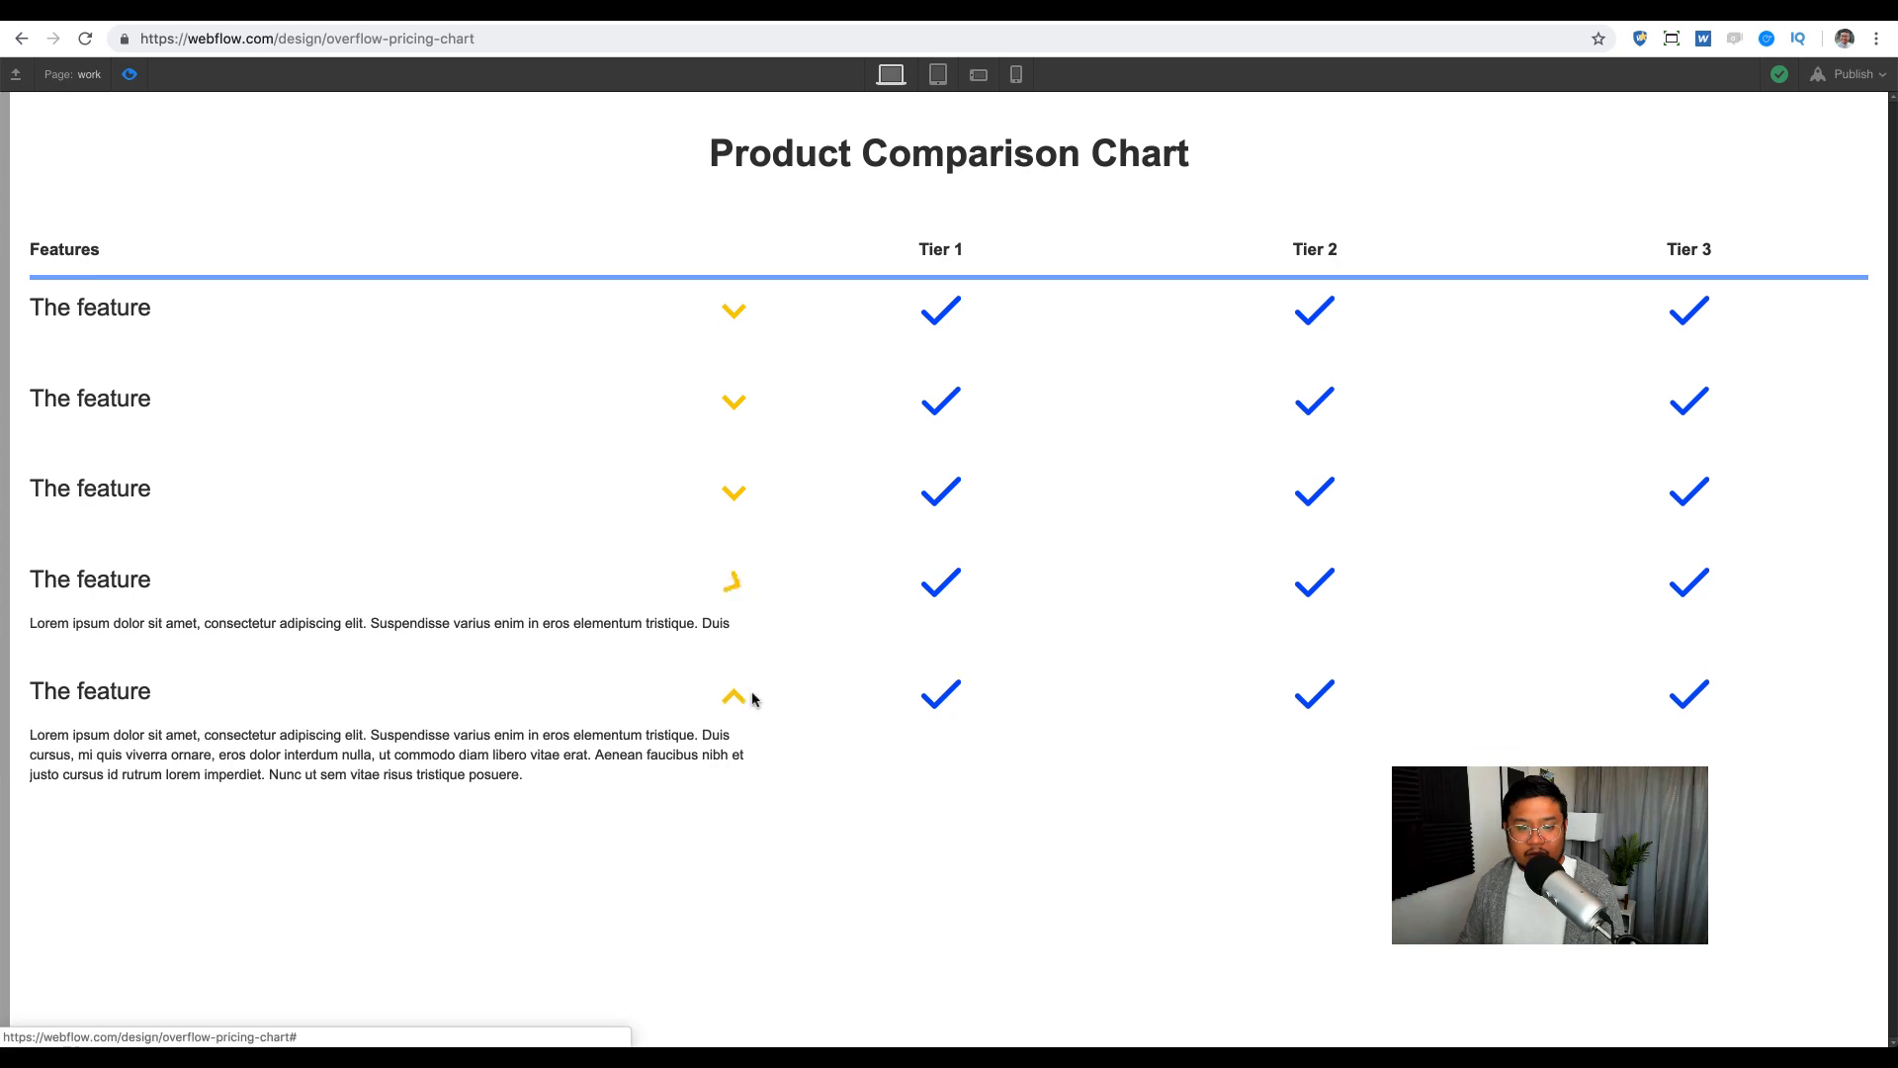
left_click(733, 675)
left_click(129, 74)
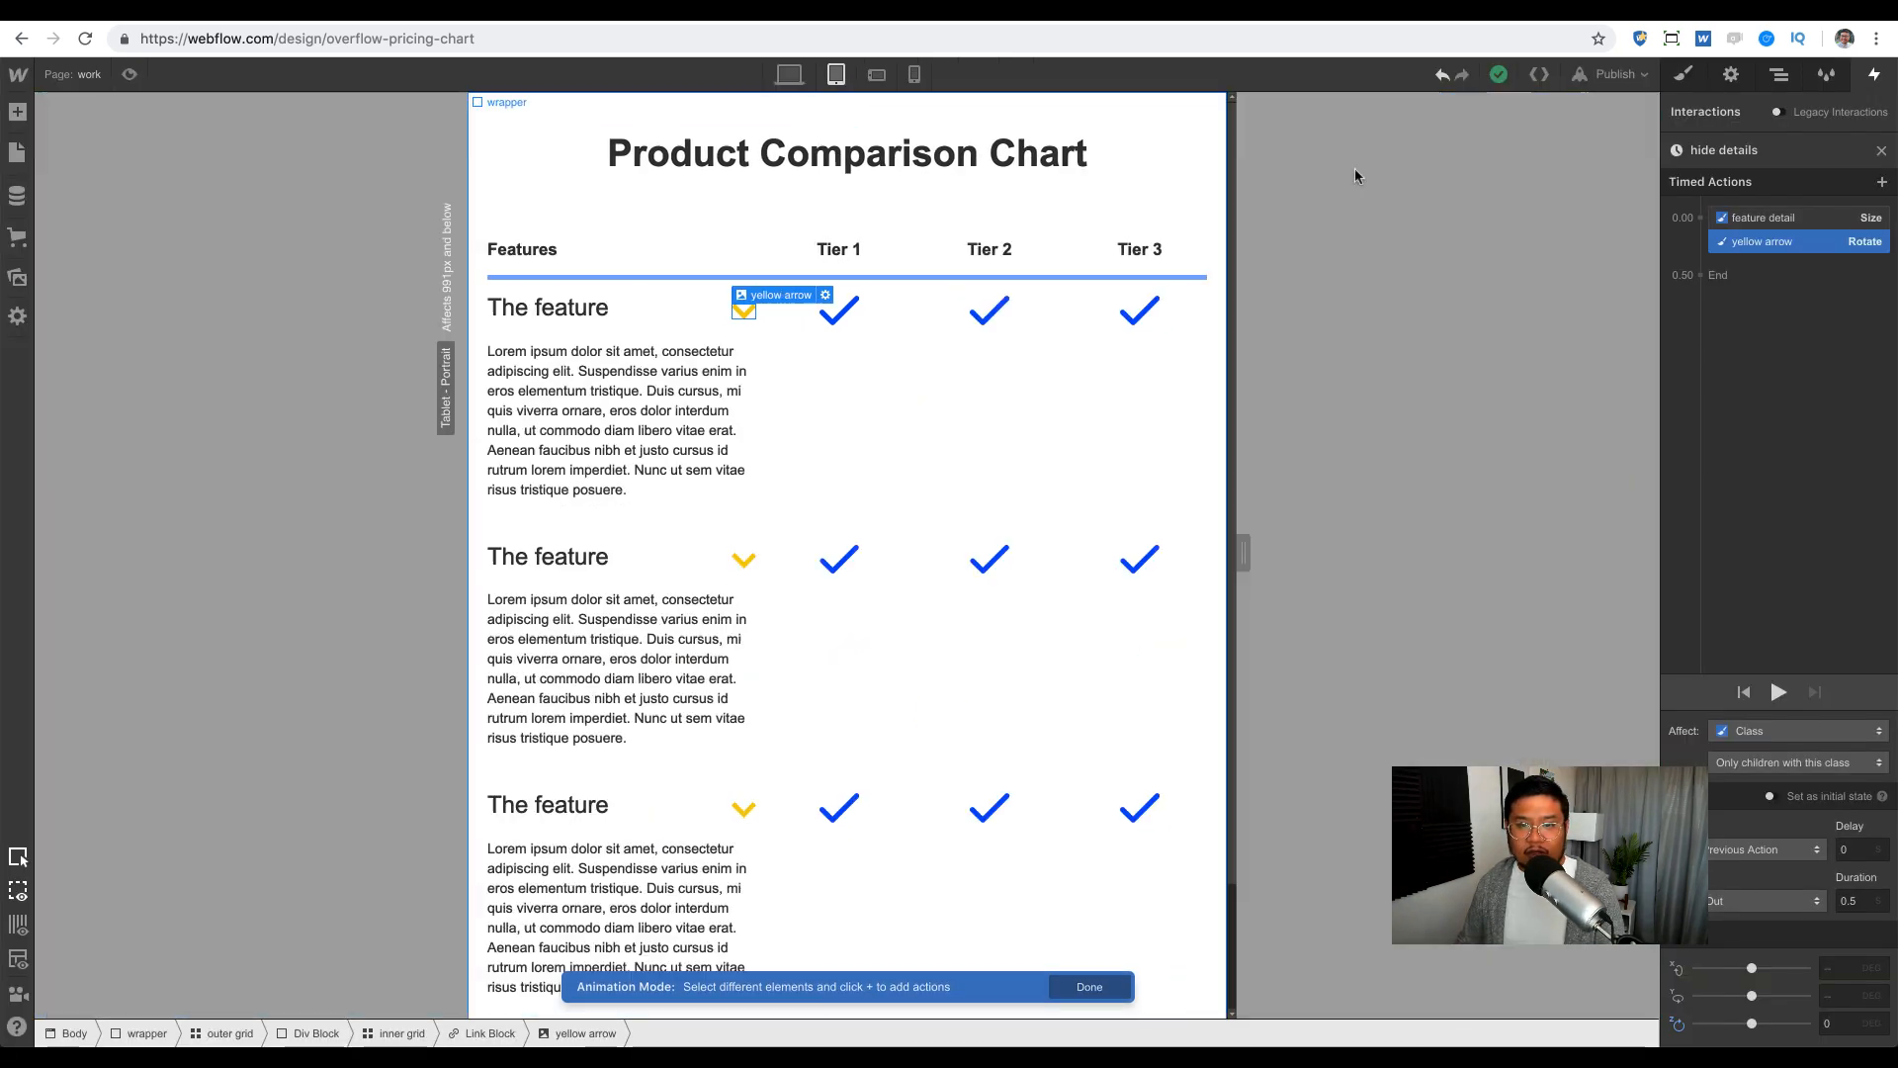
Step: Check how the chart reflows at tablet and phone landscape widths
left_click(835, 81)
left_click(1882, 152)
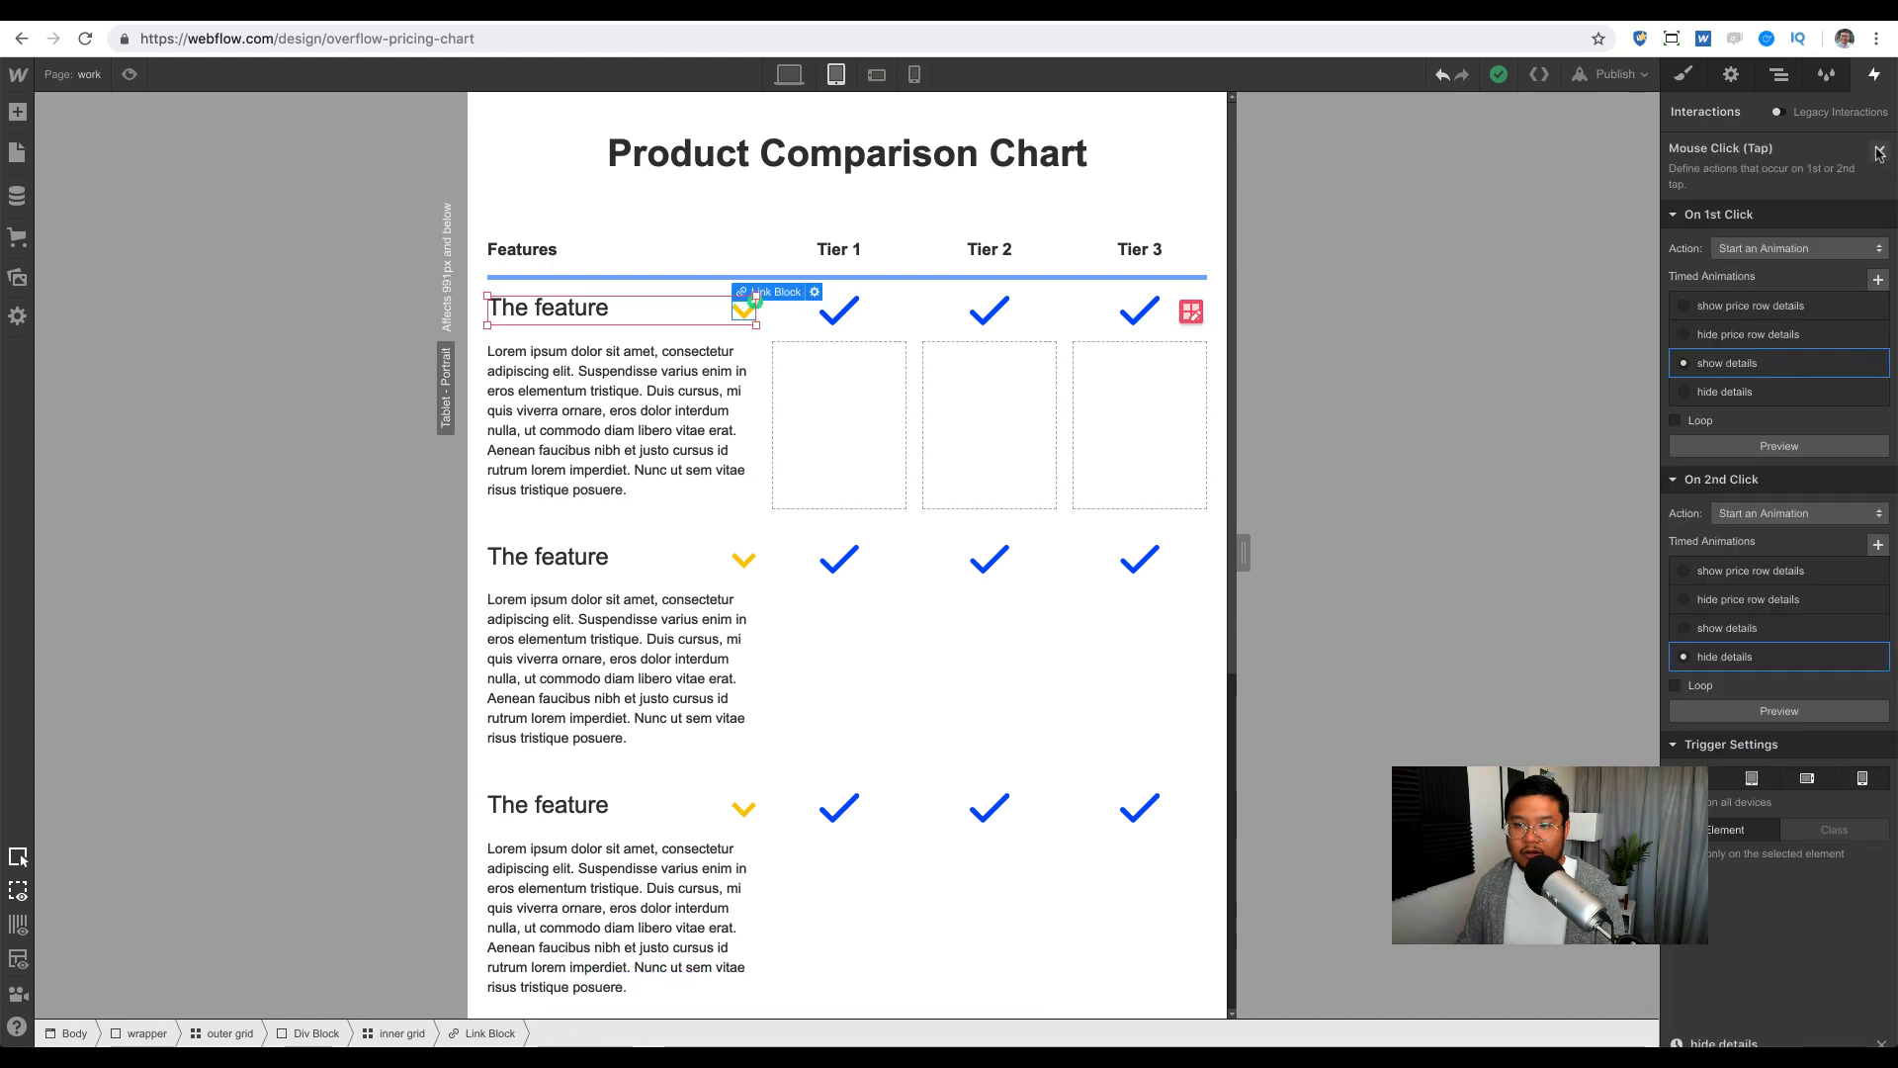
left_click(1681, 77)
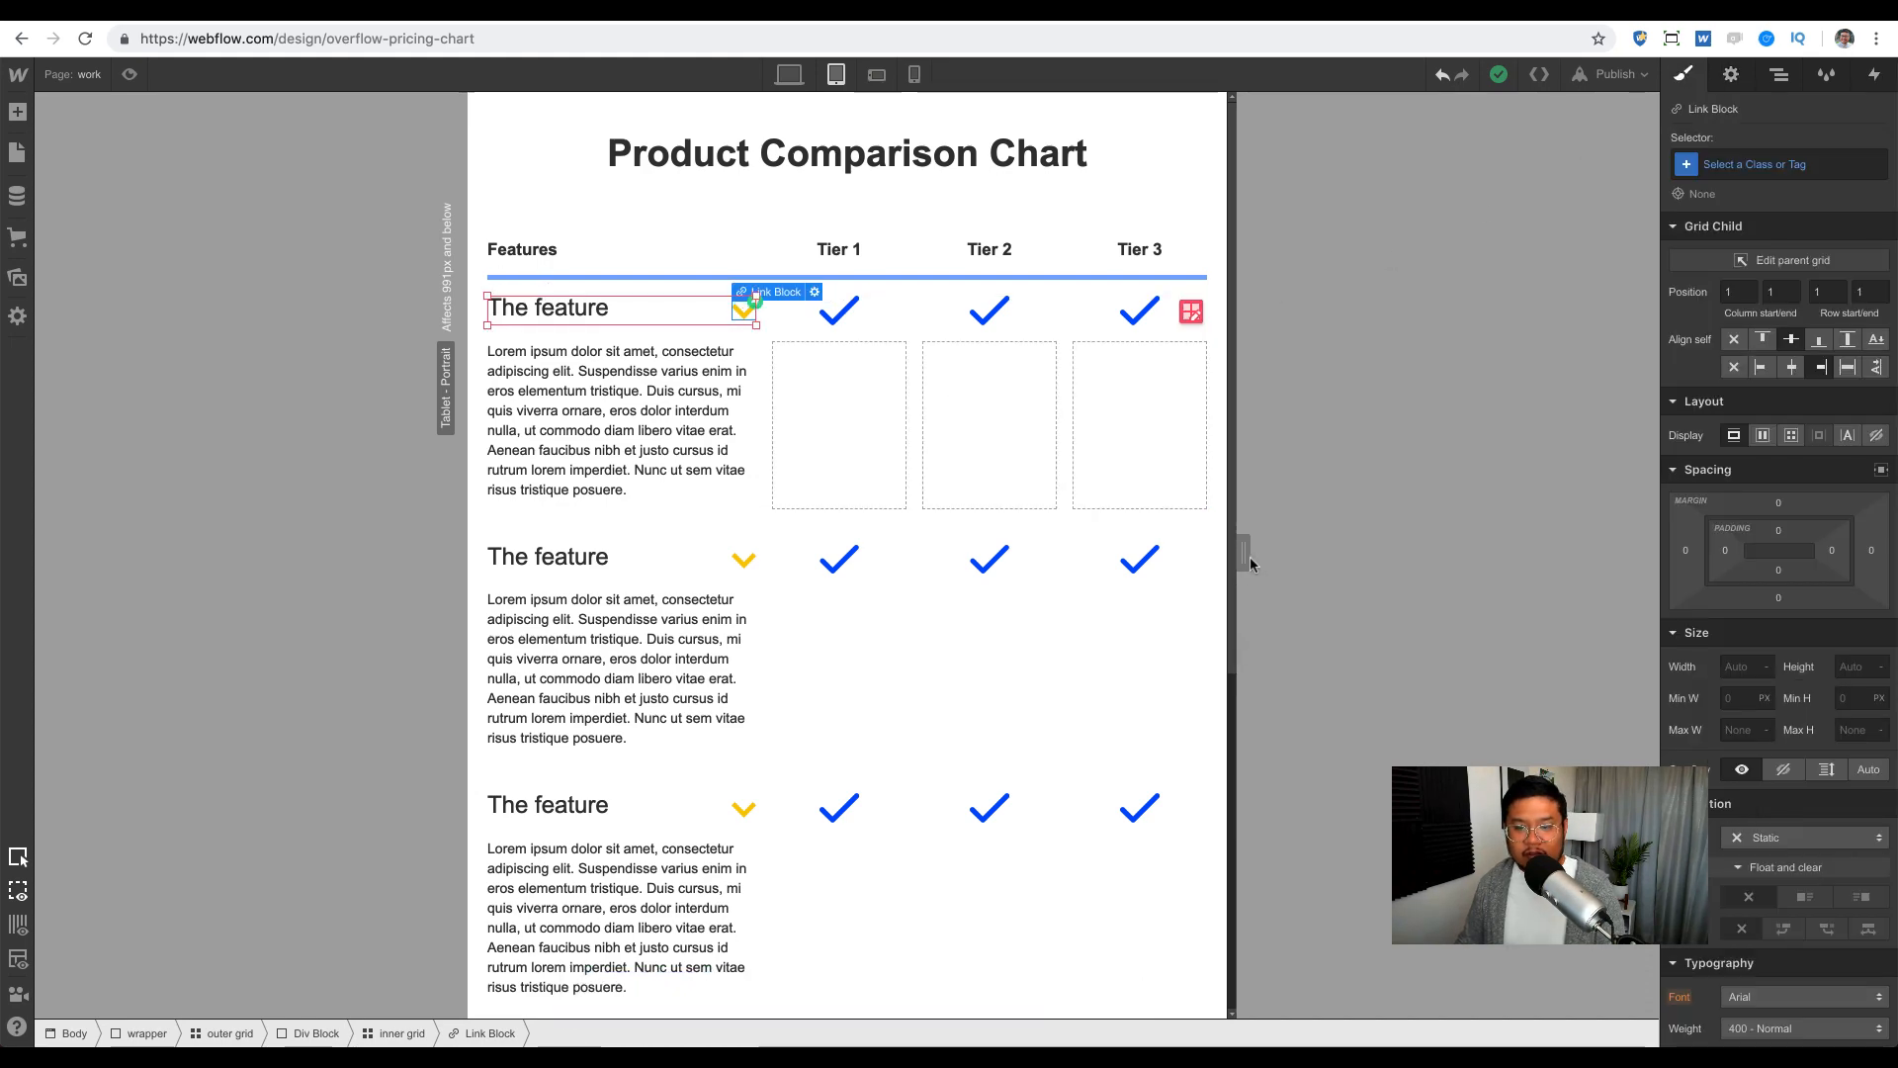
left_click_drag(1248, 556, 1439, 534)
left_click(876, 76)
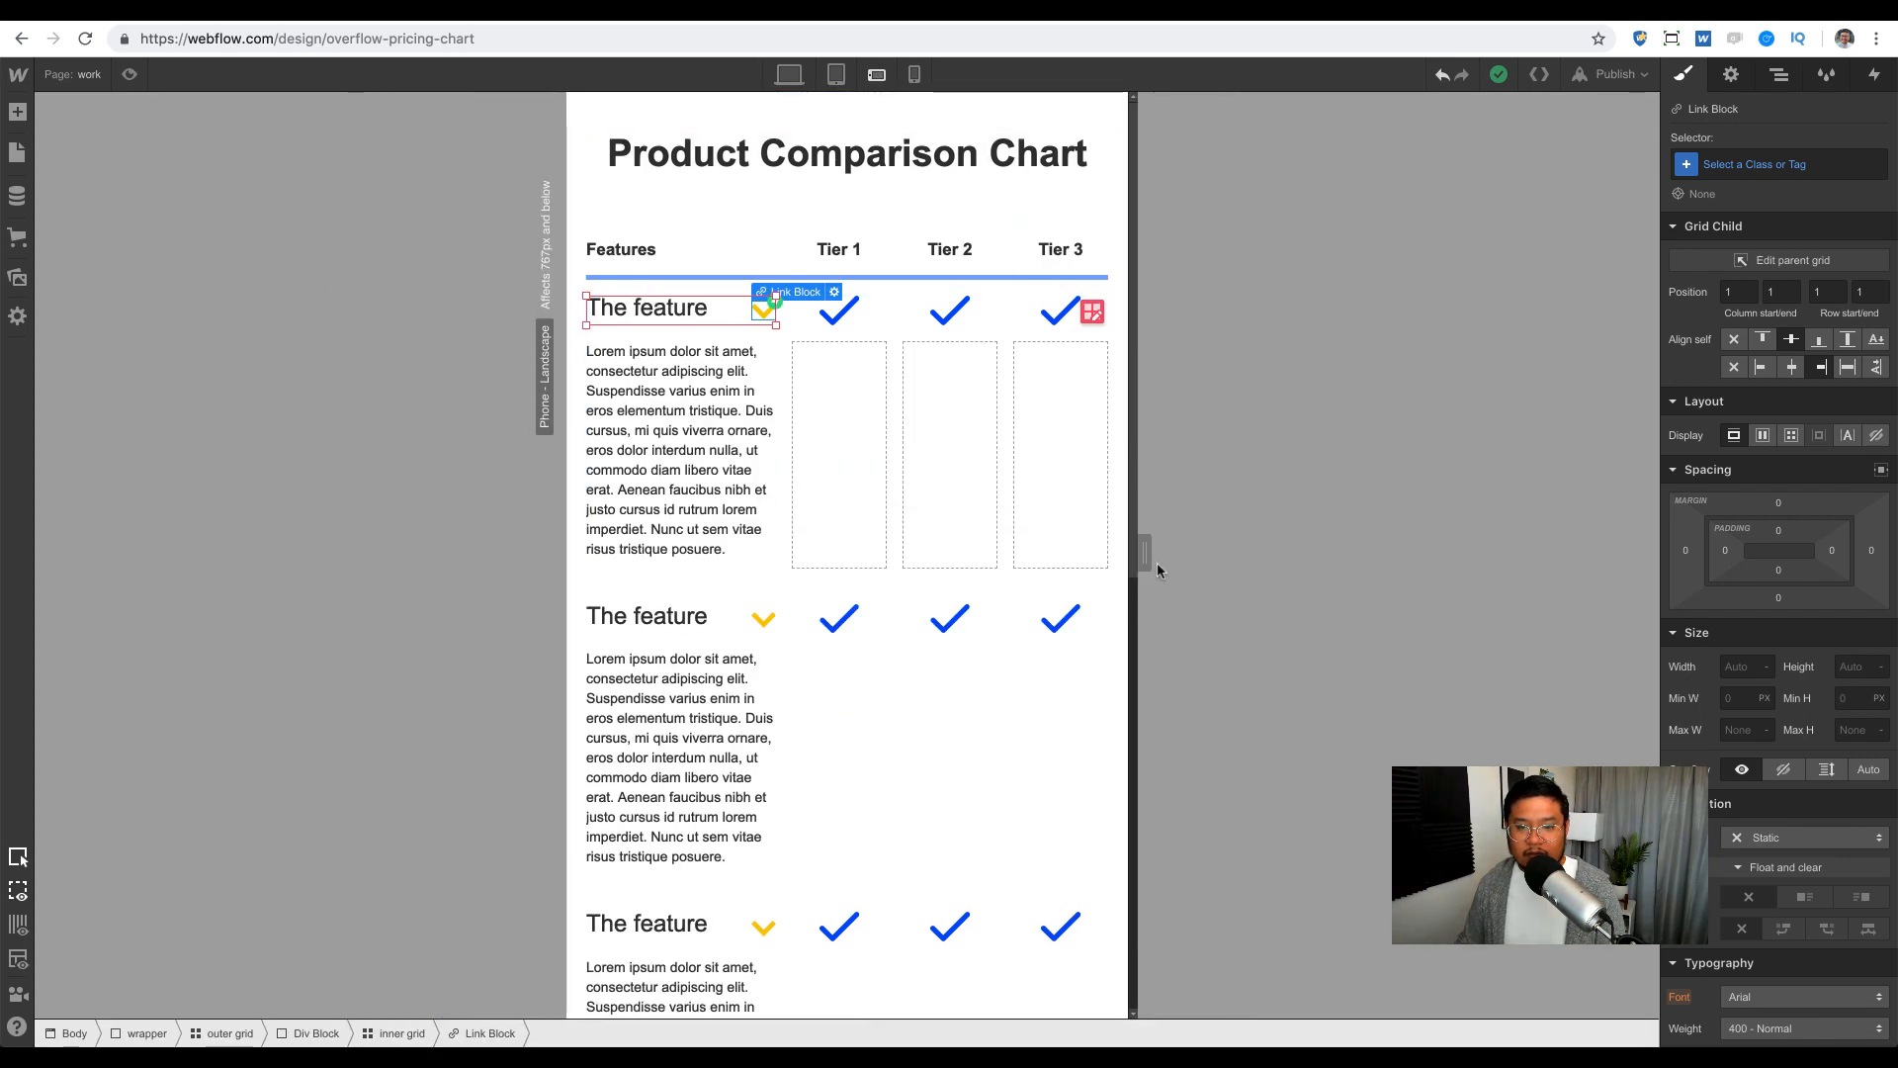
left_click_drag(1142, 554, 1243, 544)
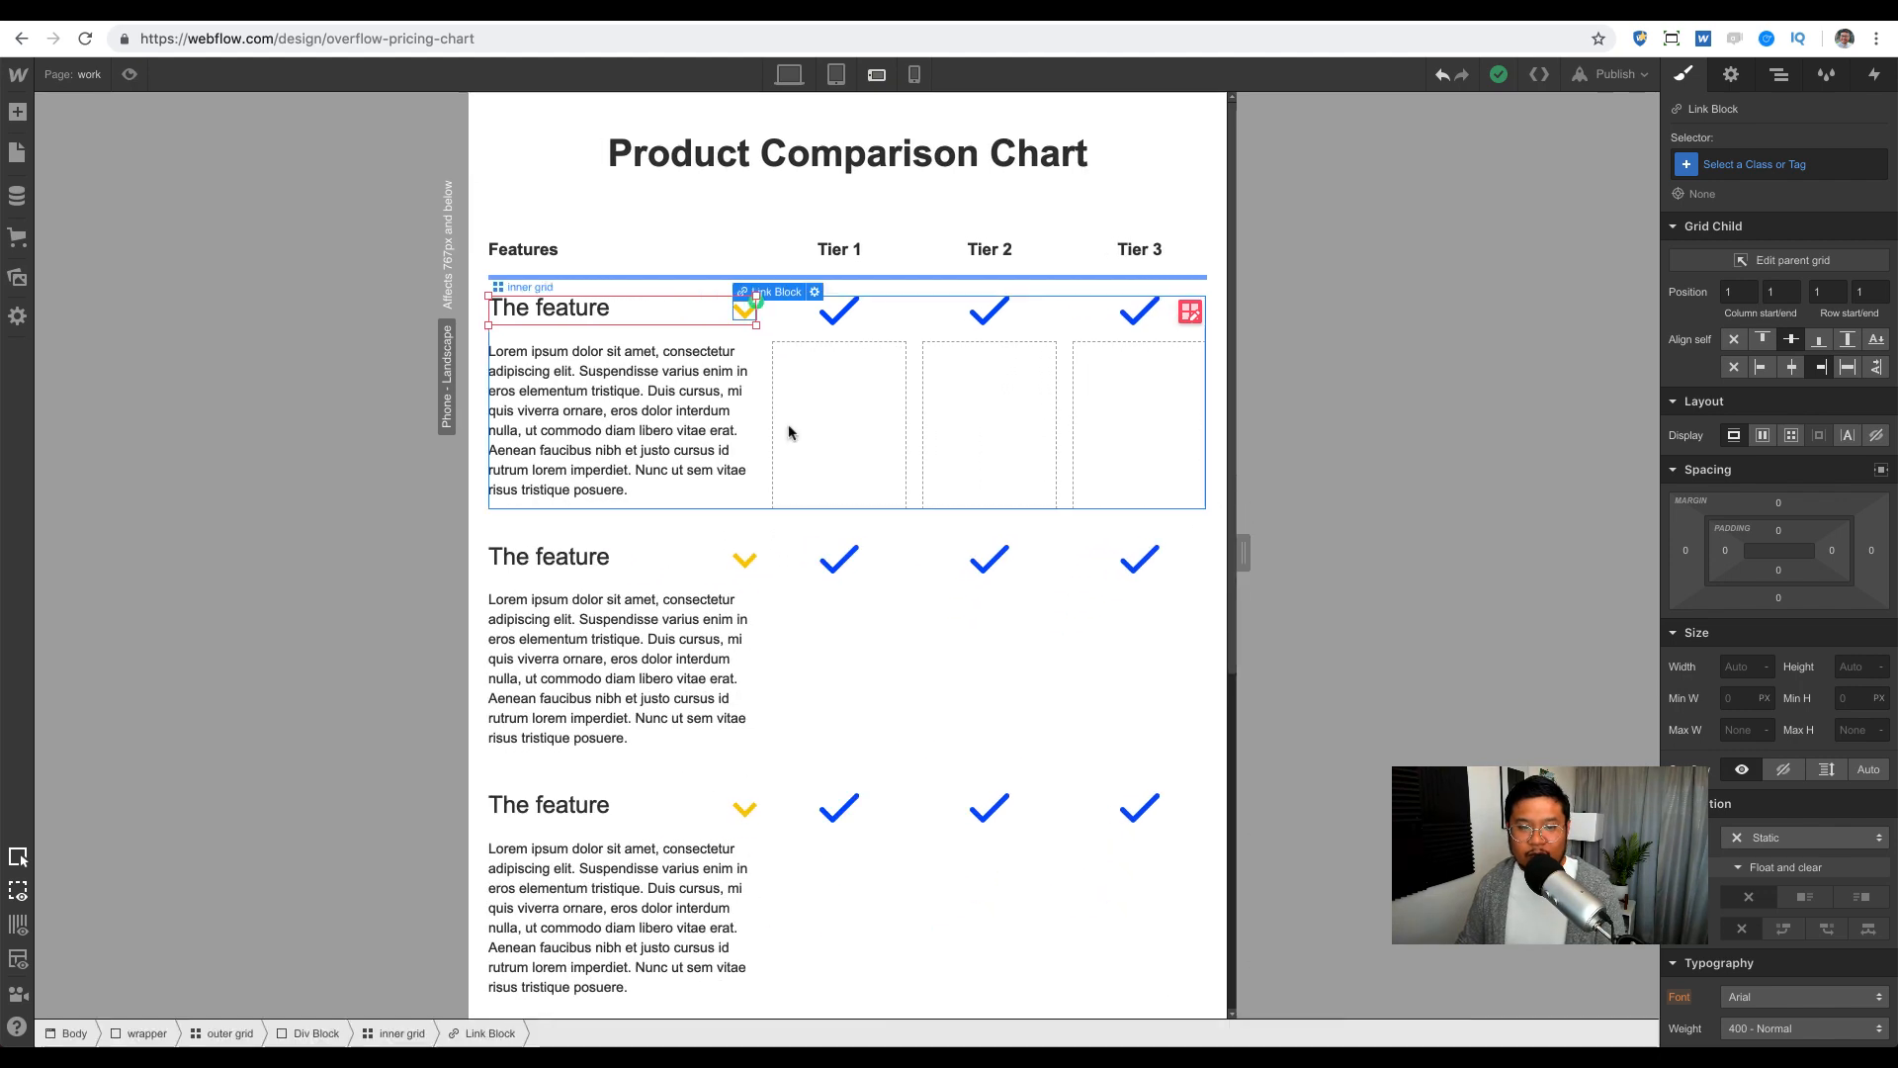
Step: Stretch the first two feature descriptions across all four columns in phone landscape
left_click(704, 399)
left_click_drag(746, 500, 895, 512)
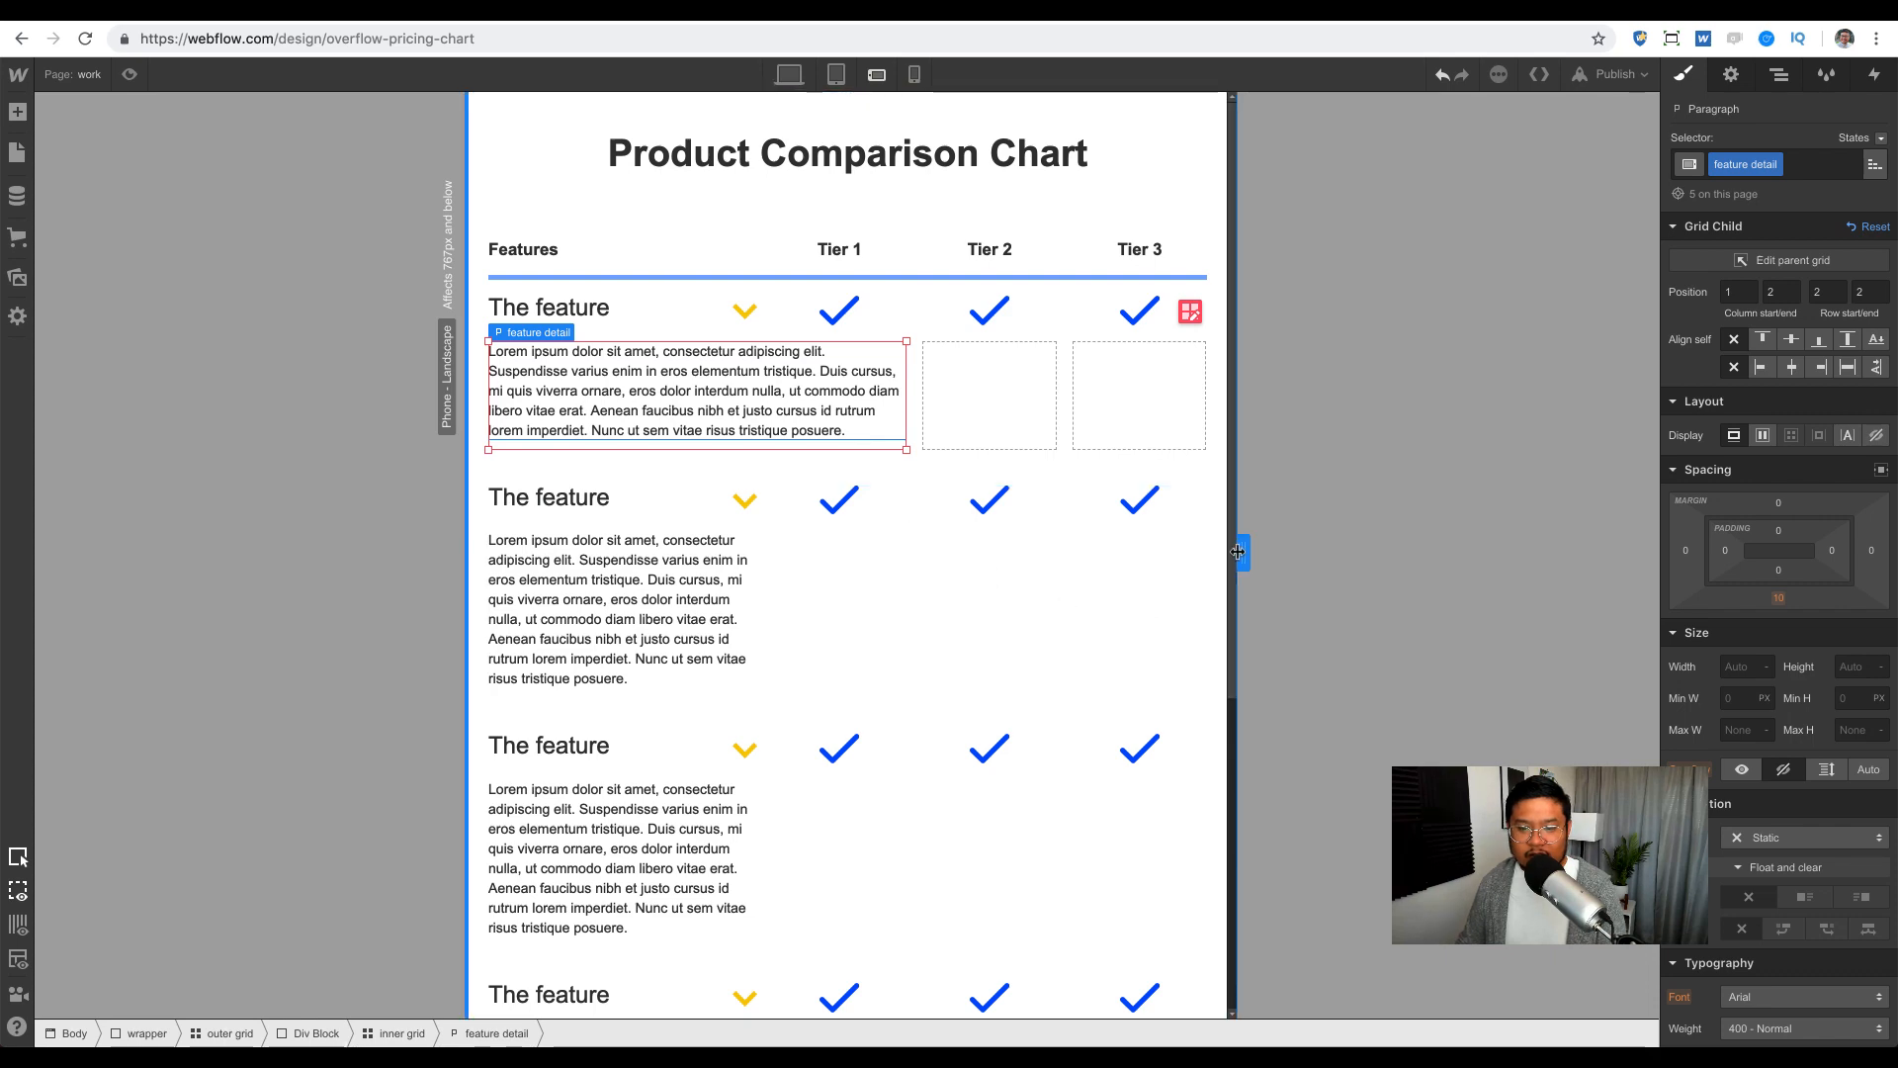
left_click_drag(1238, 551, 1163, 553)
left_click_drag(893, 469, 1080, 480)
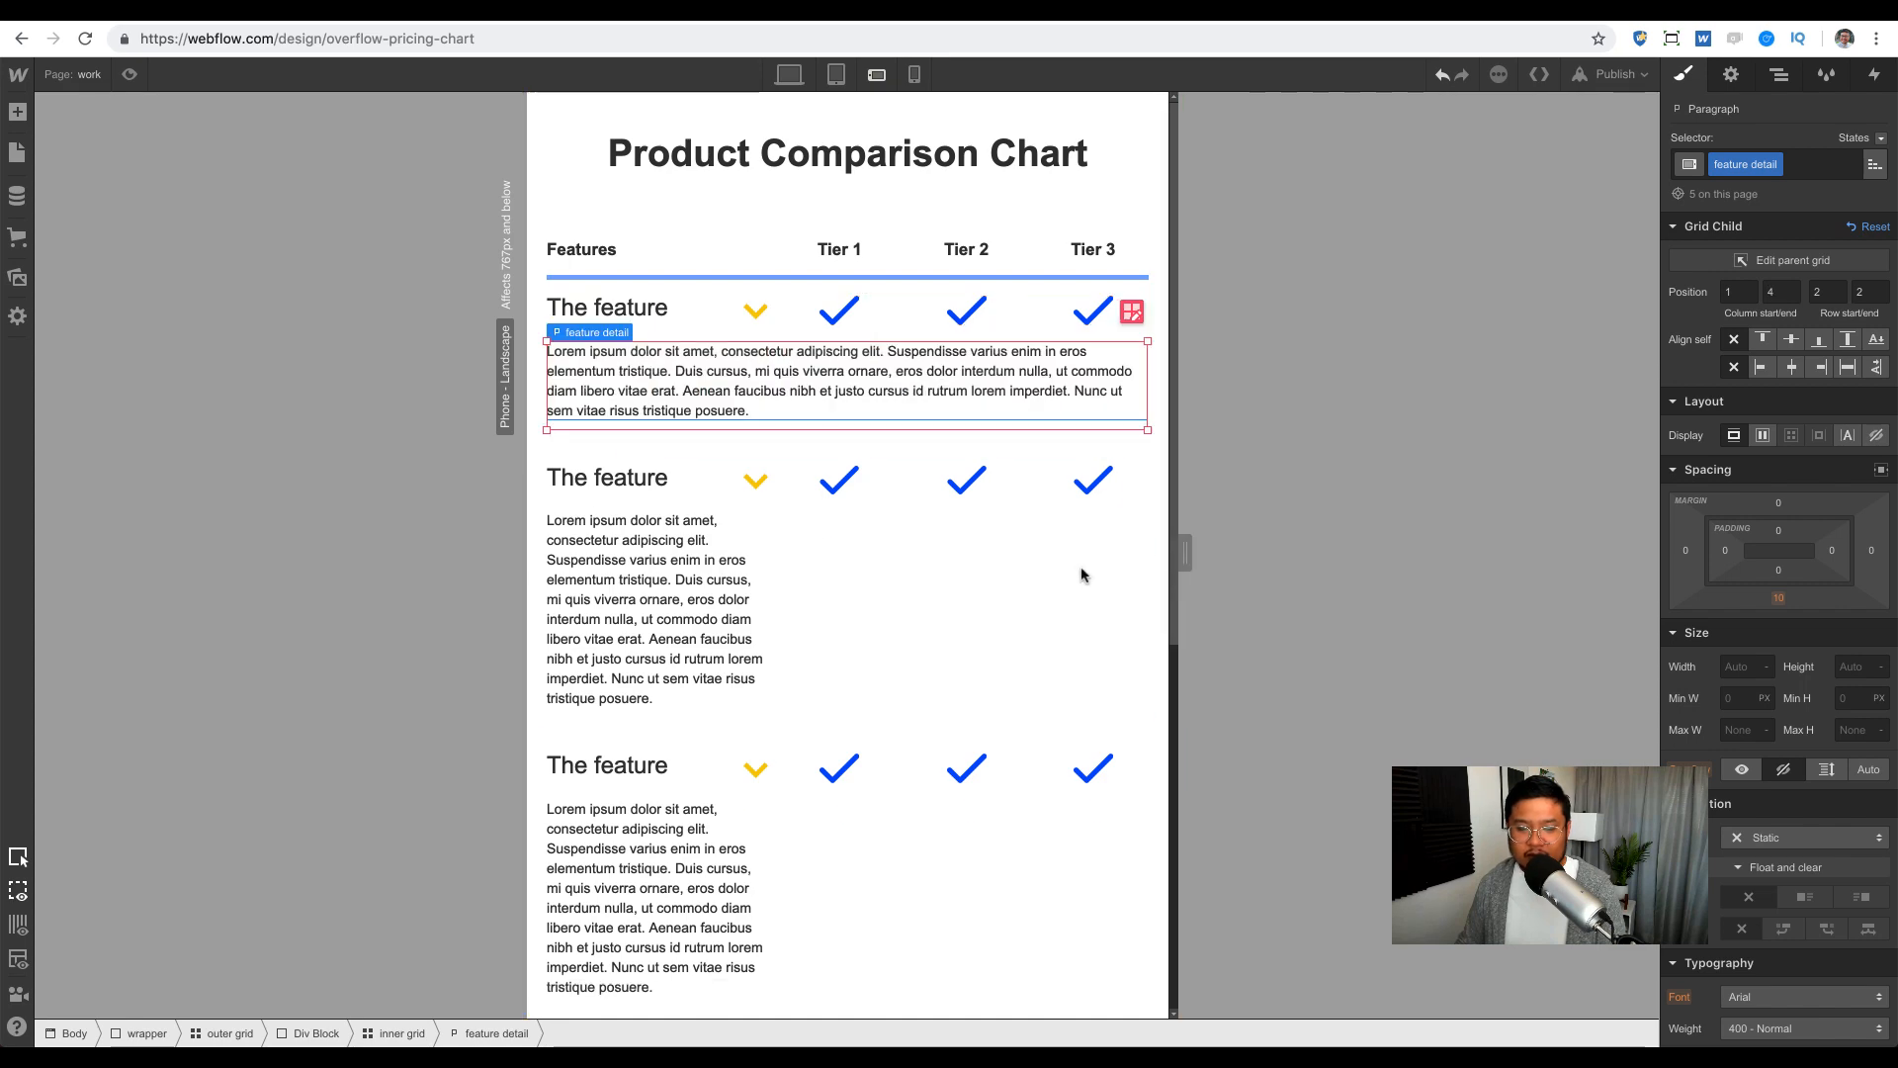
left_click(699, 606)
left_click_drag(768, 718, 1048, 720)
Step: Stretch the remaining three descriptions across all four columns, then narrow to phone portrait
scroll(999, 717, "down", 4)
left_click(669, 655)
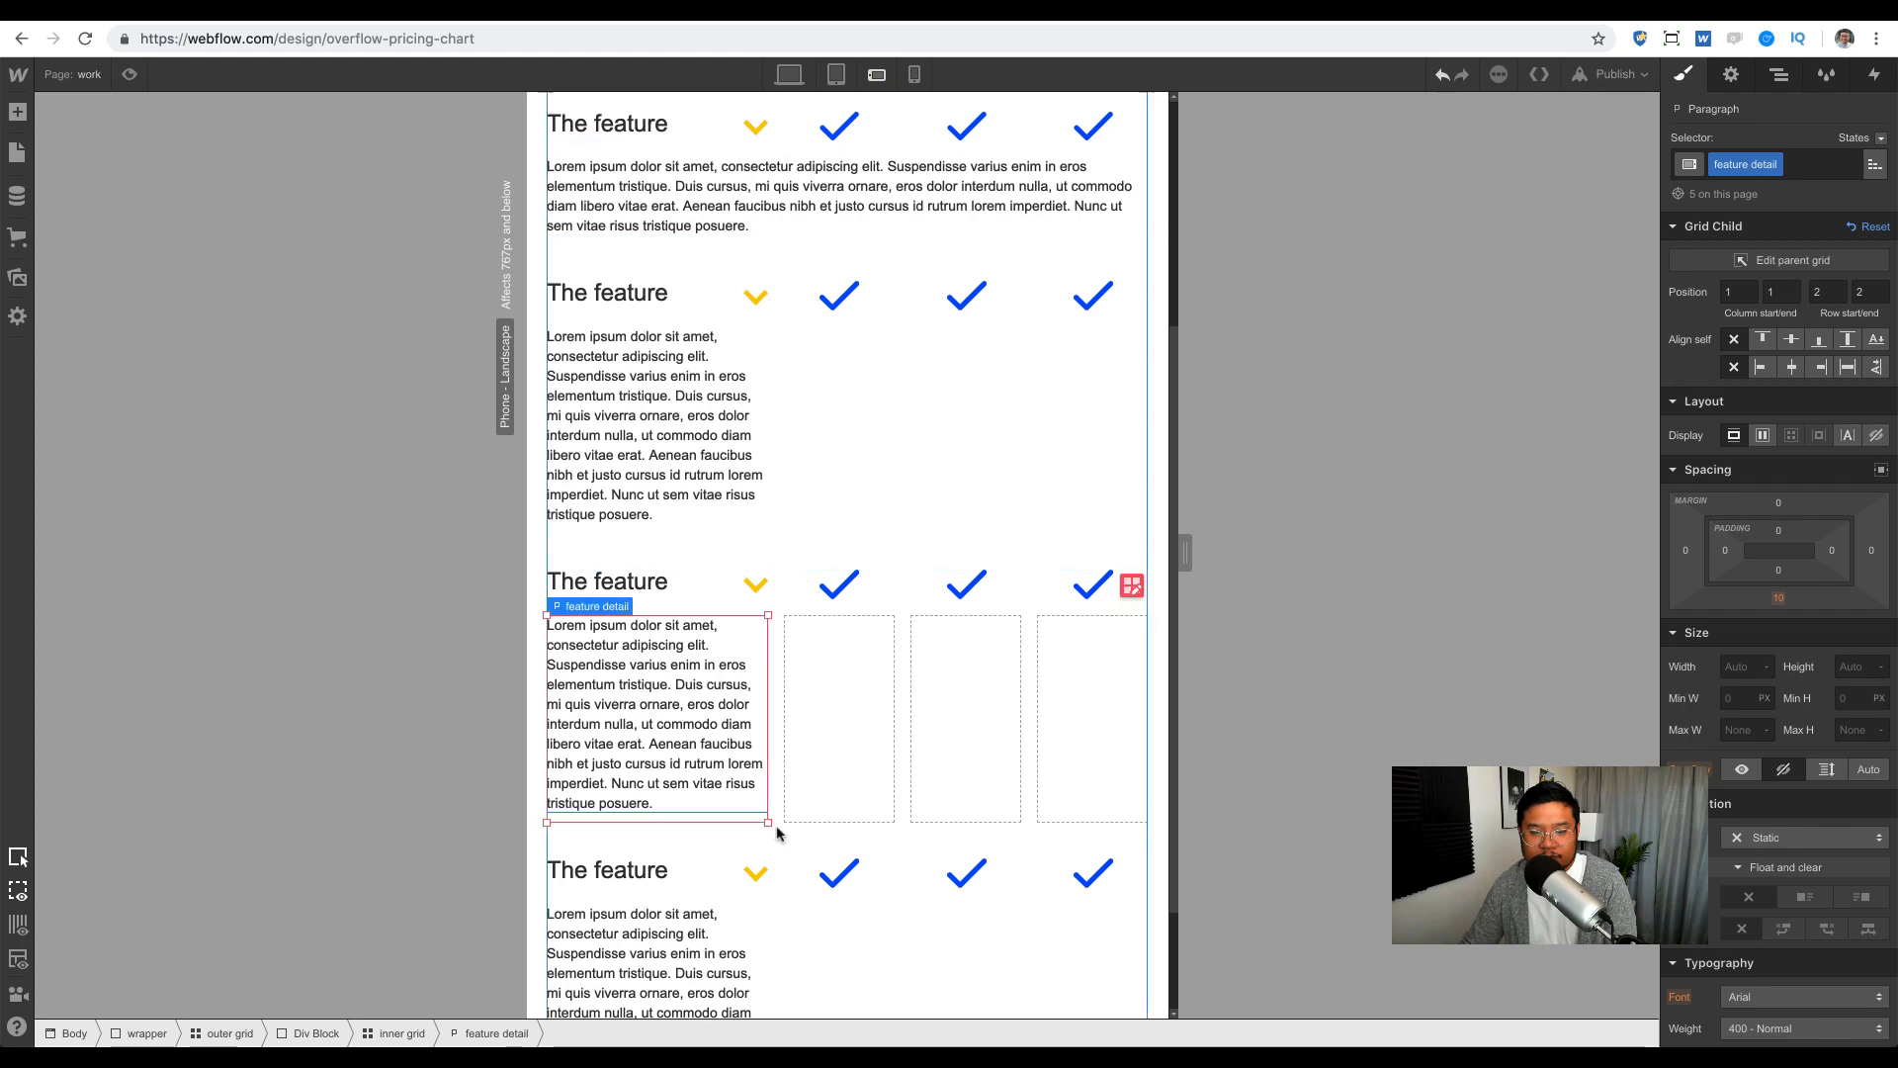
left_click_drag(768, 821, 1123, 792)
left_click(682, 426)
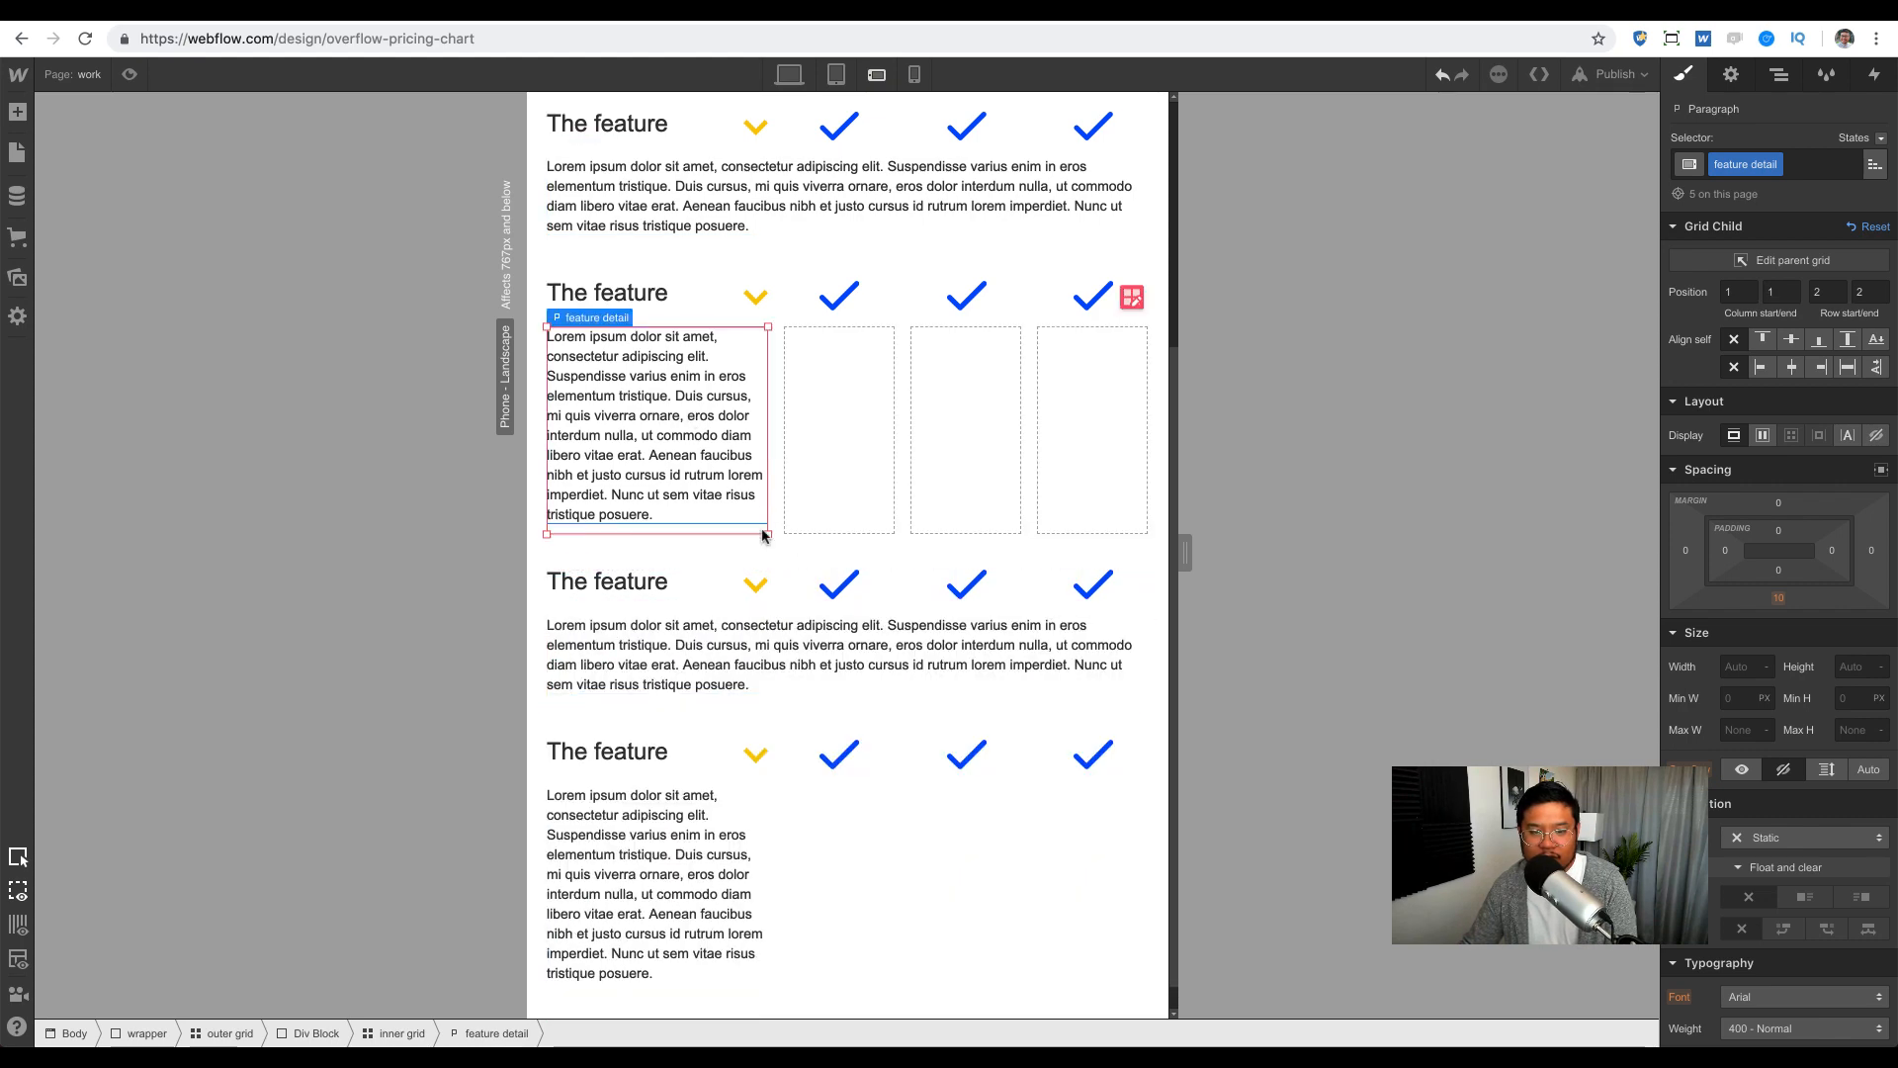
left_click_drag(762, 535, 1101, 504)
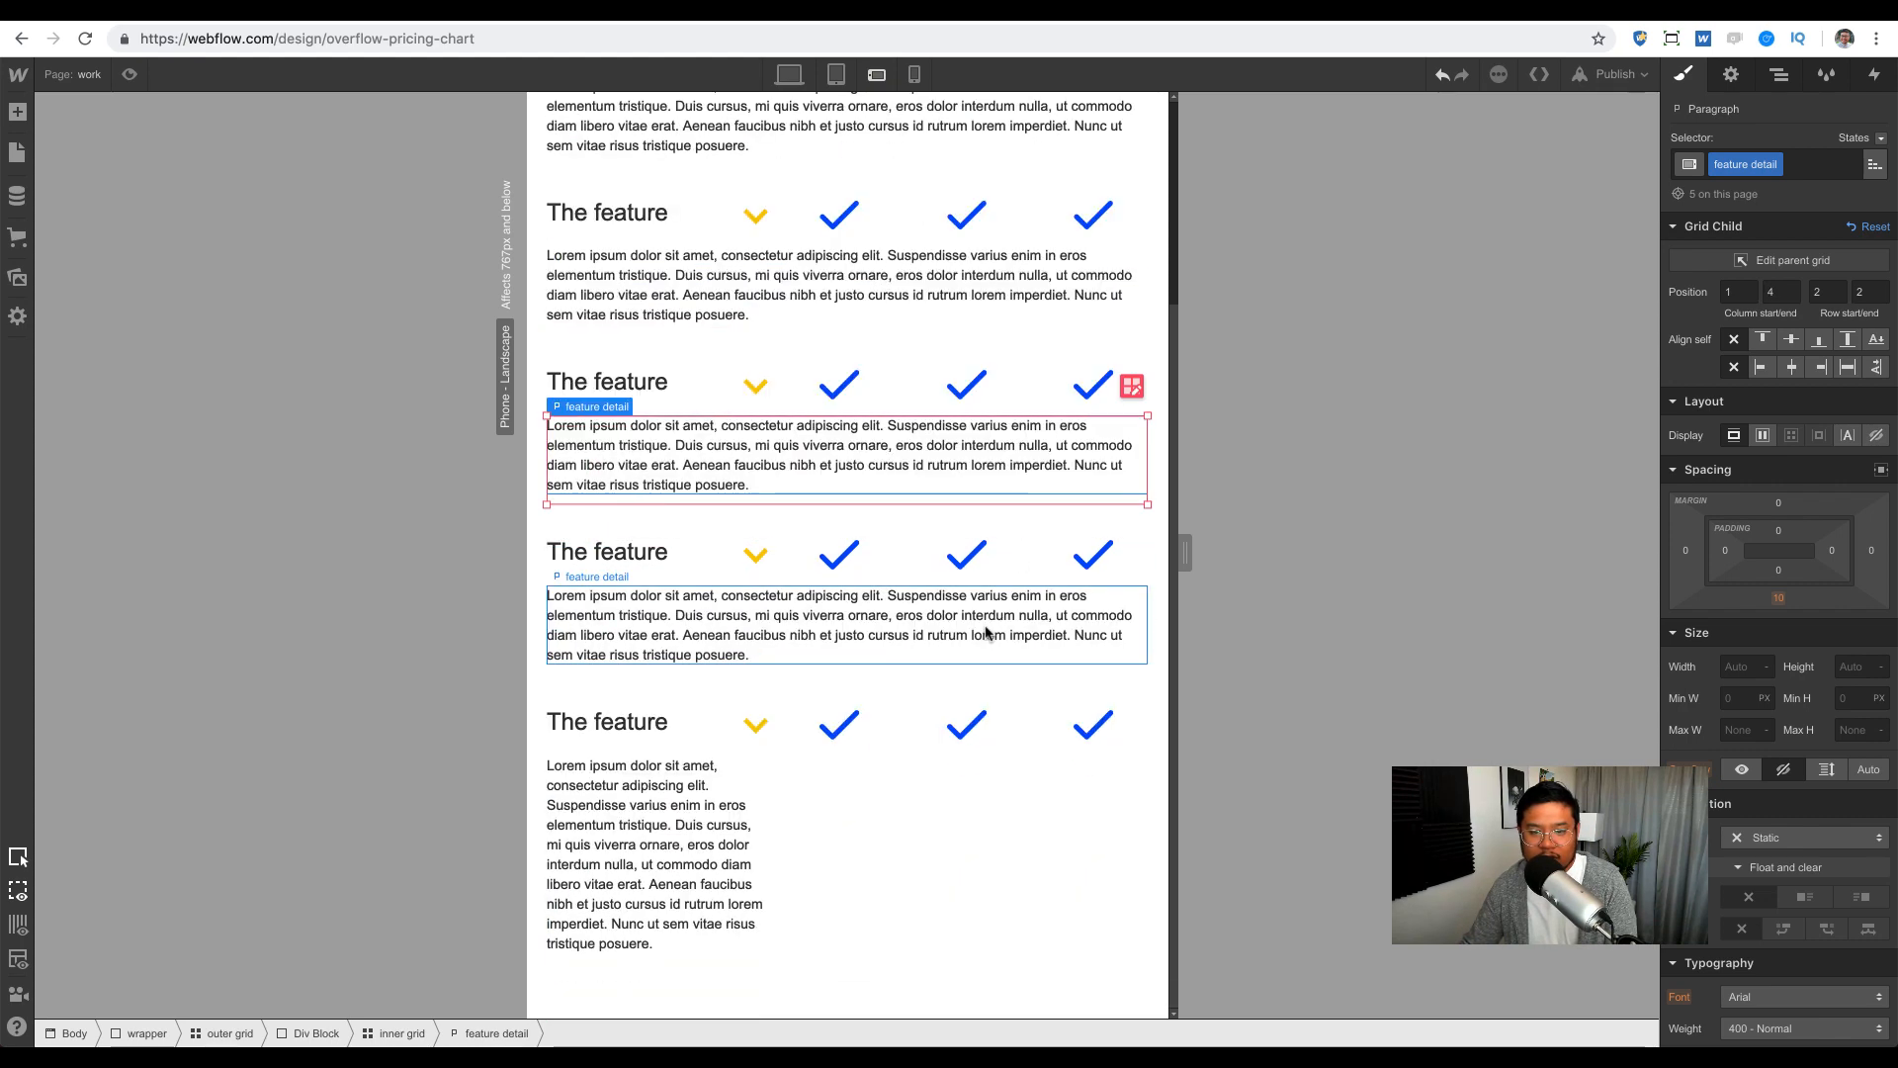
left_click(689, 868)
left_click_drag(767, 954, 1073, 947)
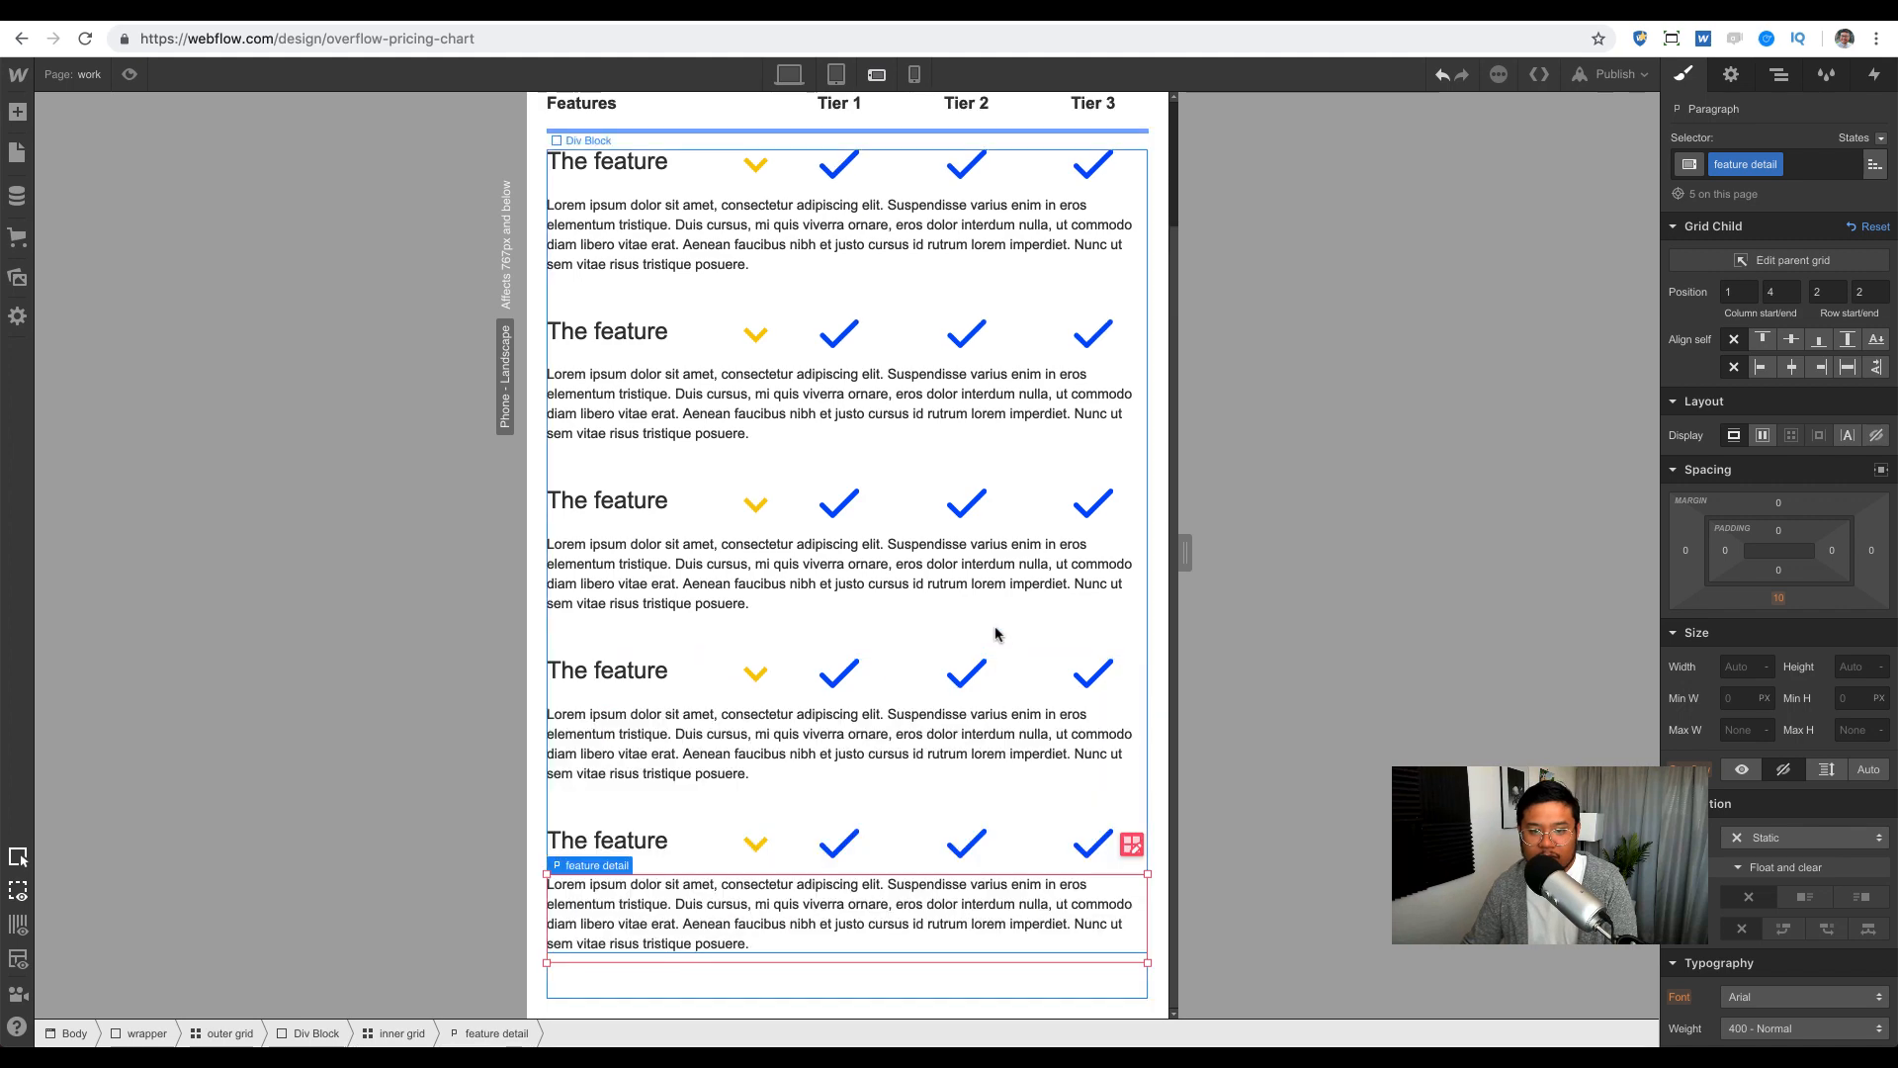
scroll(1088, 603, "up", 3)
left_click_drag(1184, 552, 1021, 561)
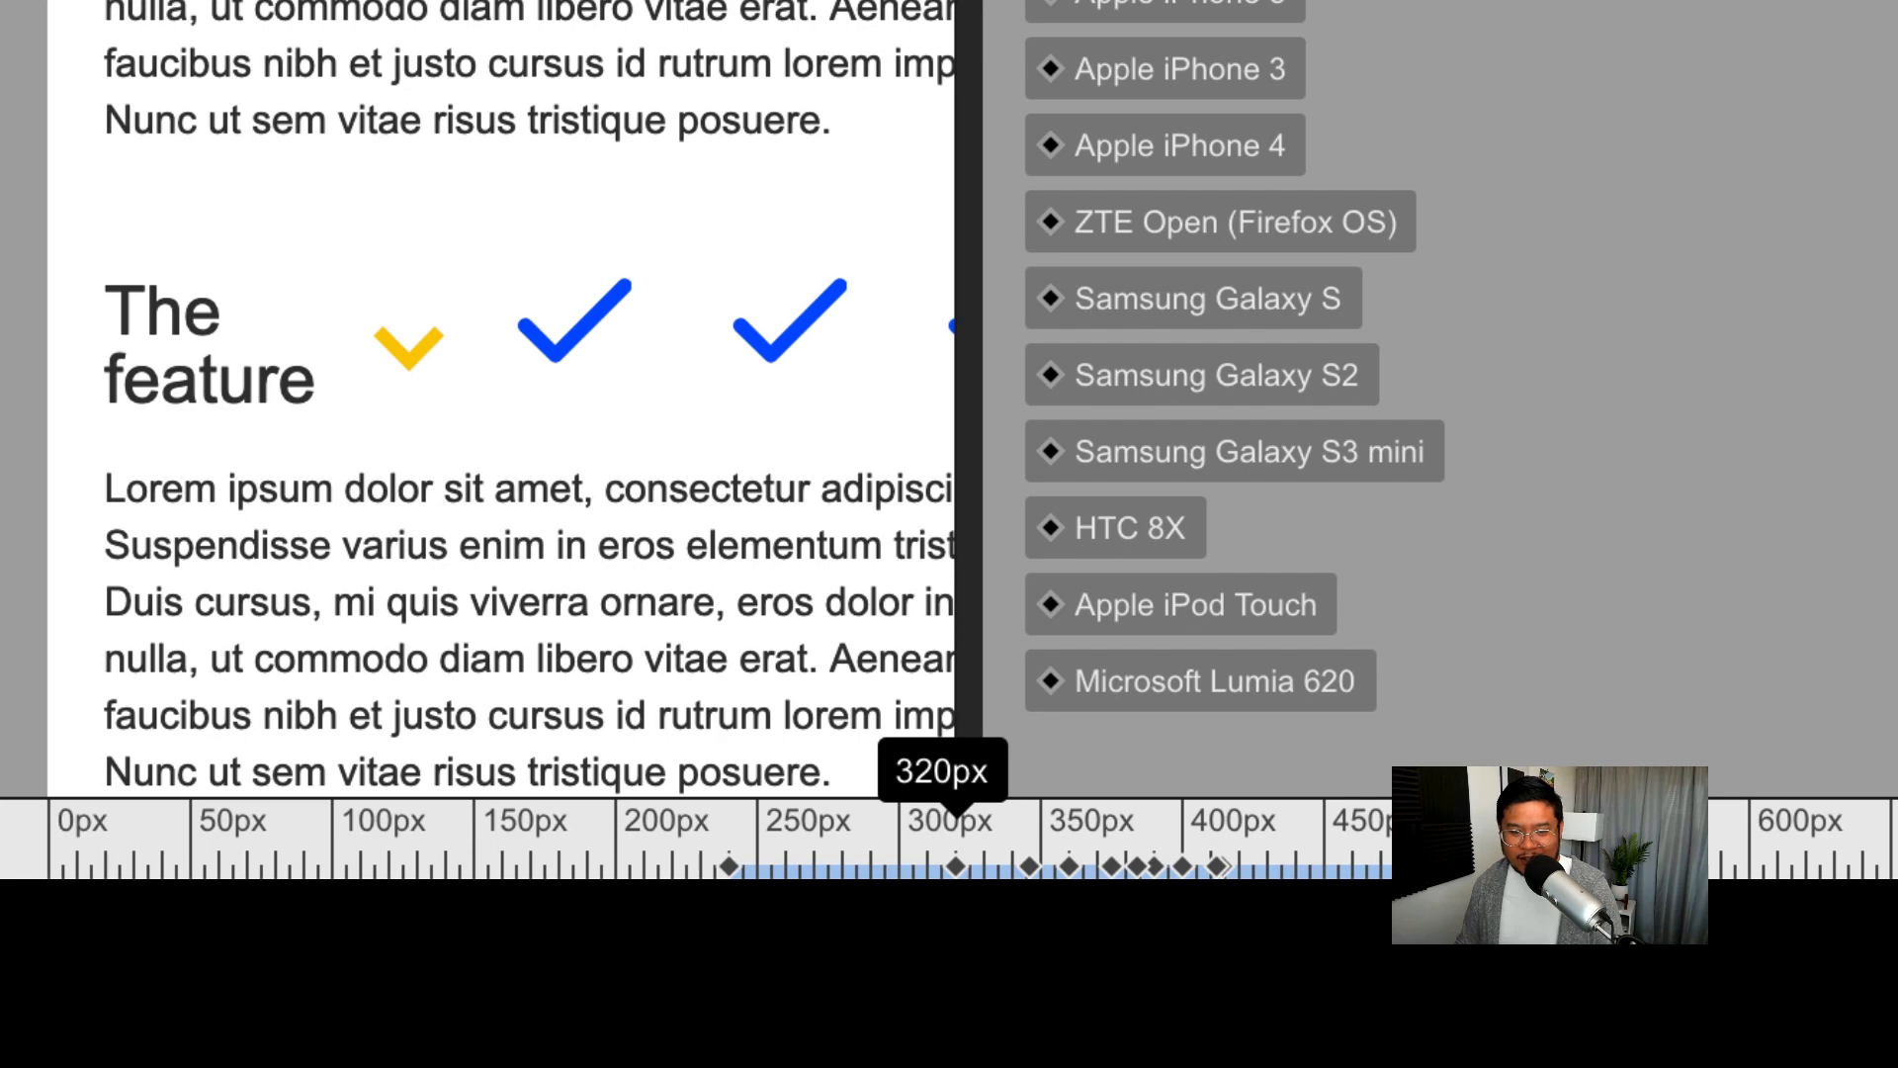
Step: Widen the phone portrait preview through 346, 375 and 390 px, then further
left_click_drag(969, 396, 969, 395)
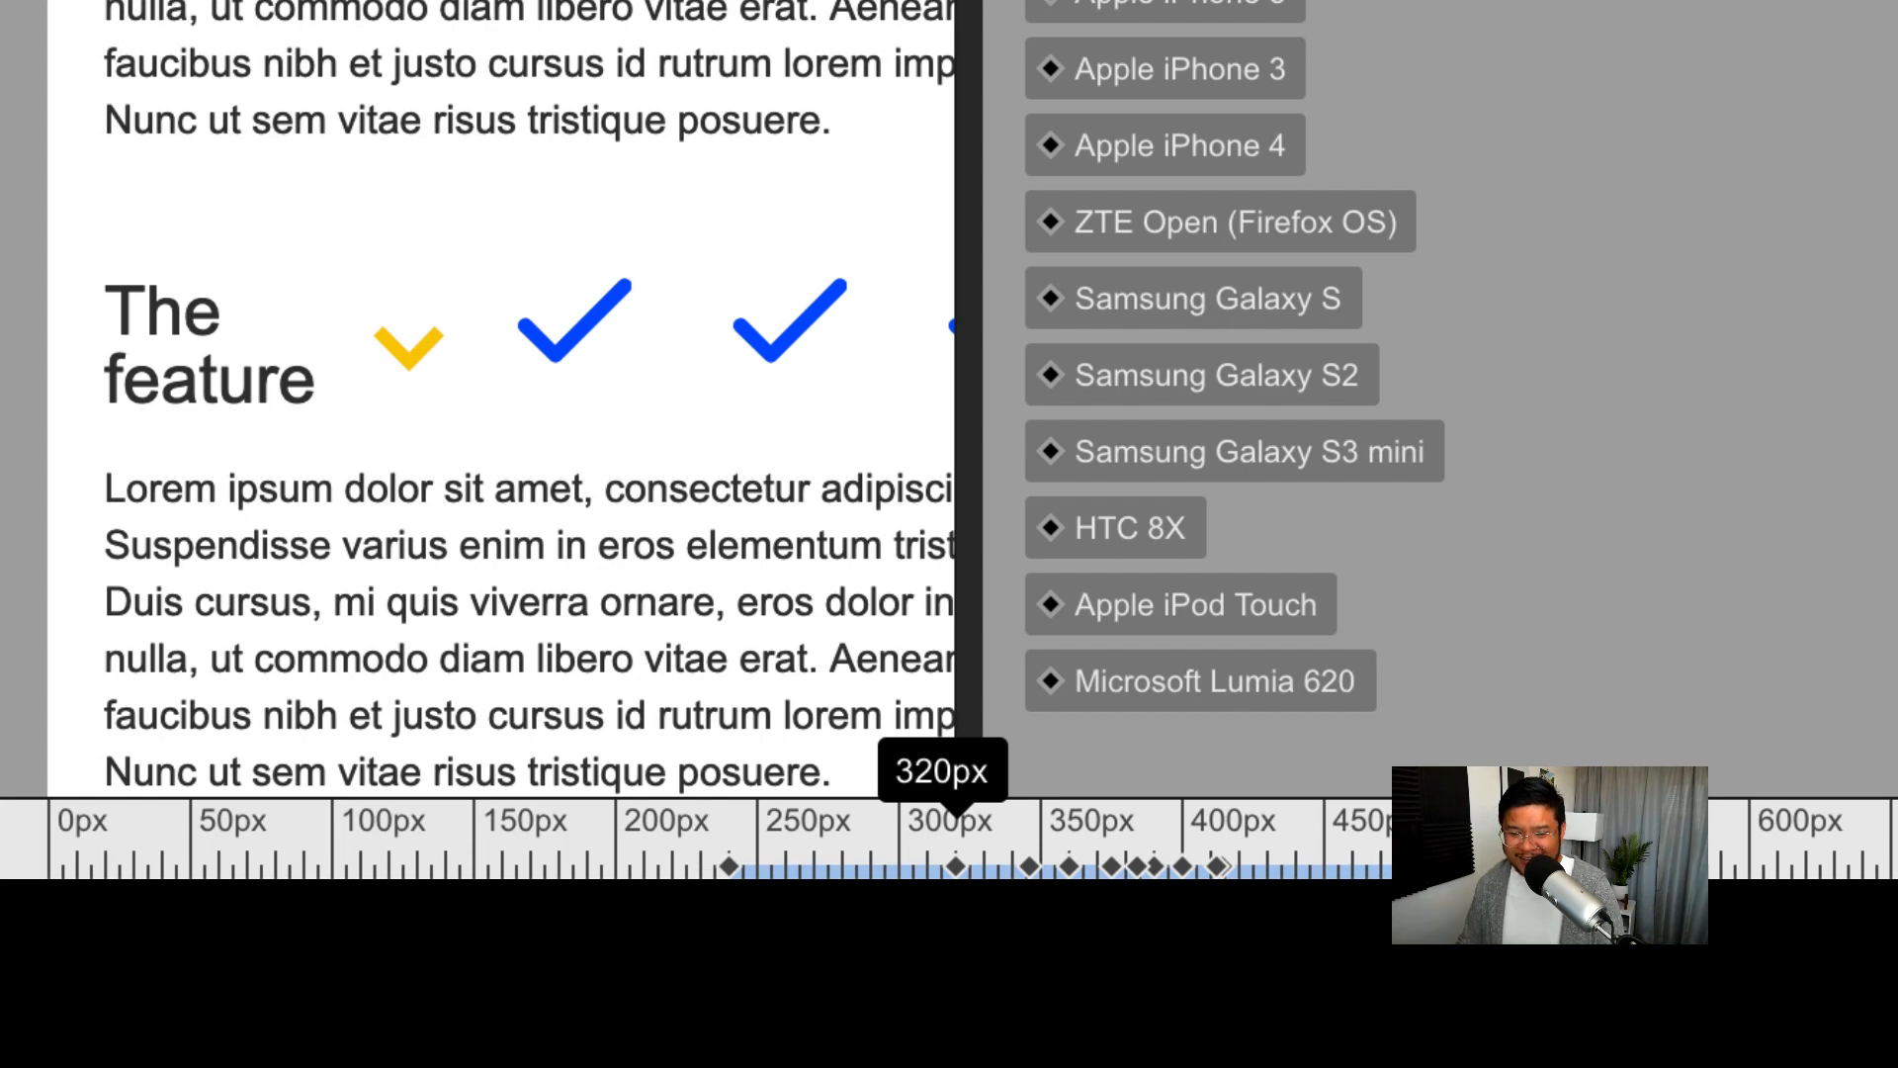
left_click_drag(969, 396, 1025, 395)
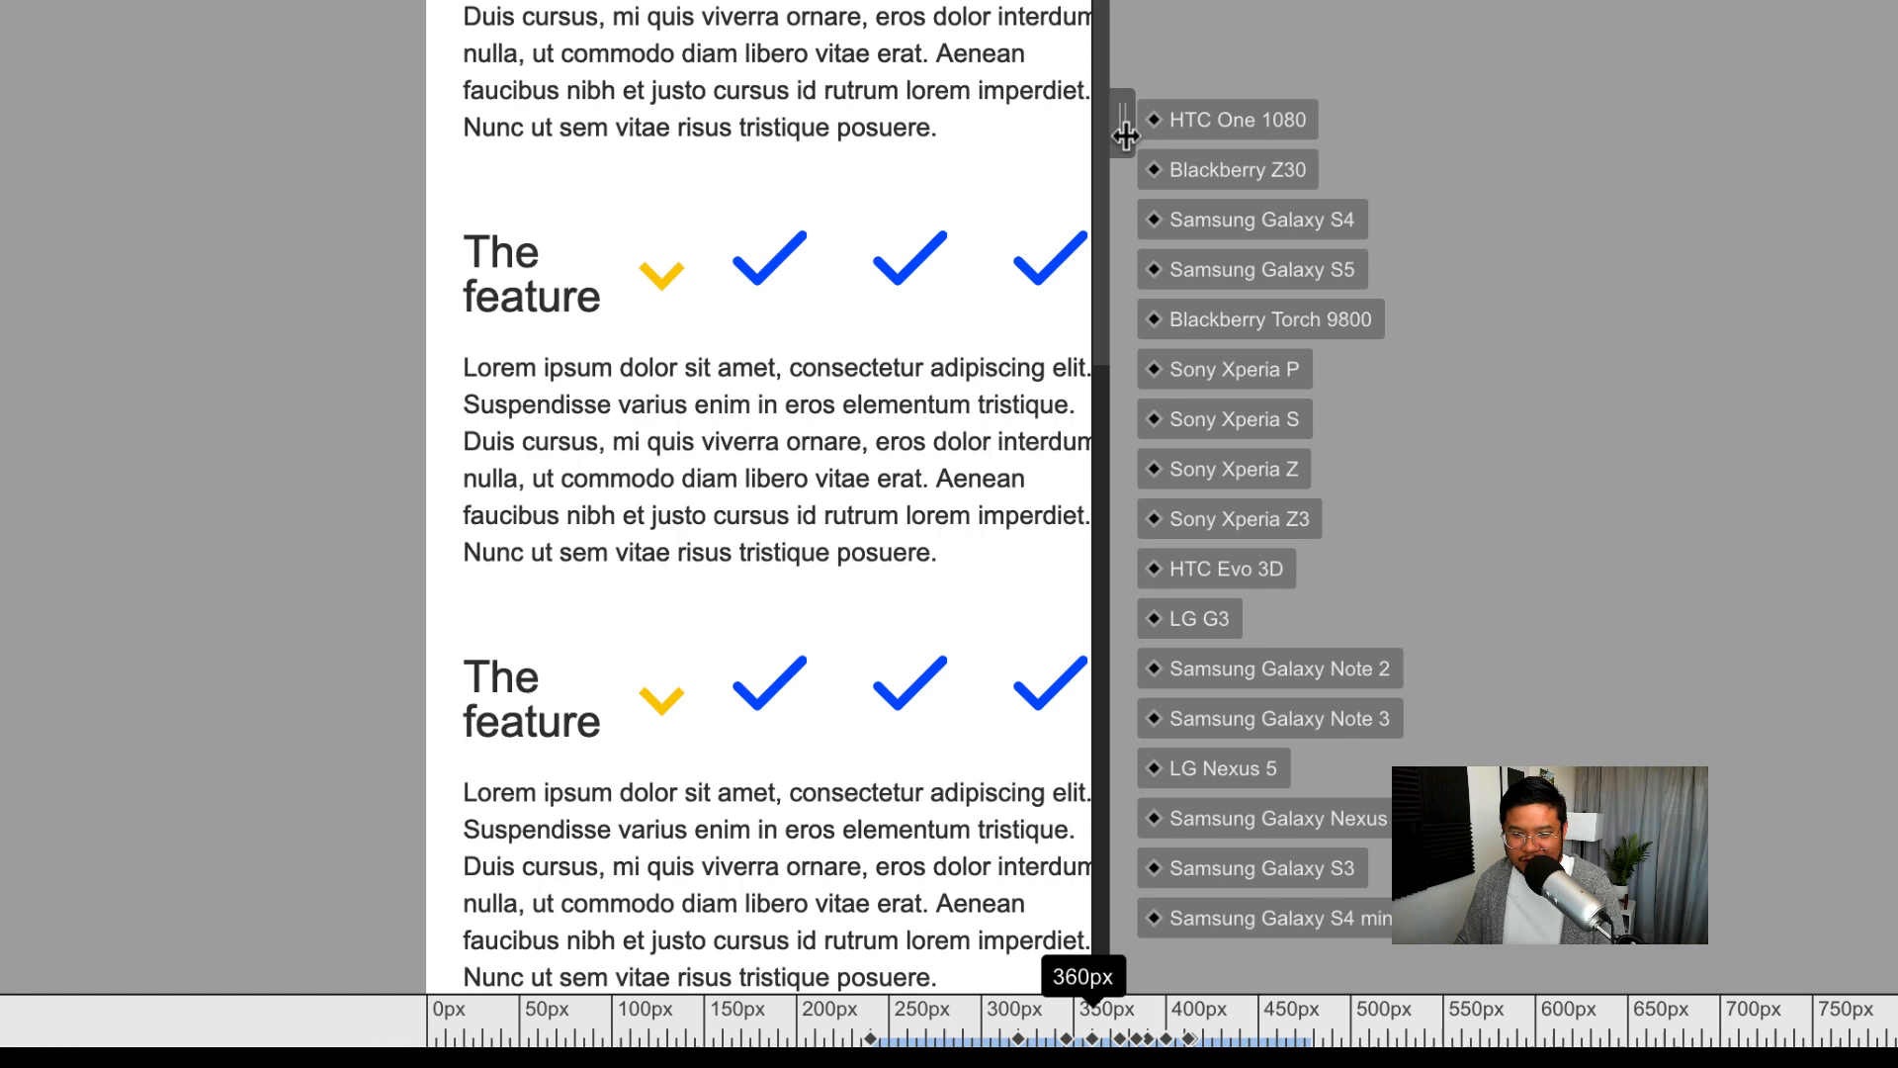
left_click_drag(1026, 396, 1067, 396)
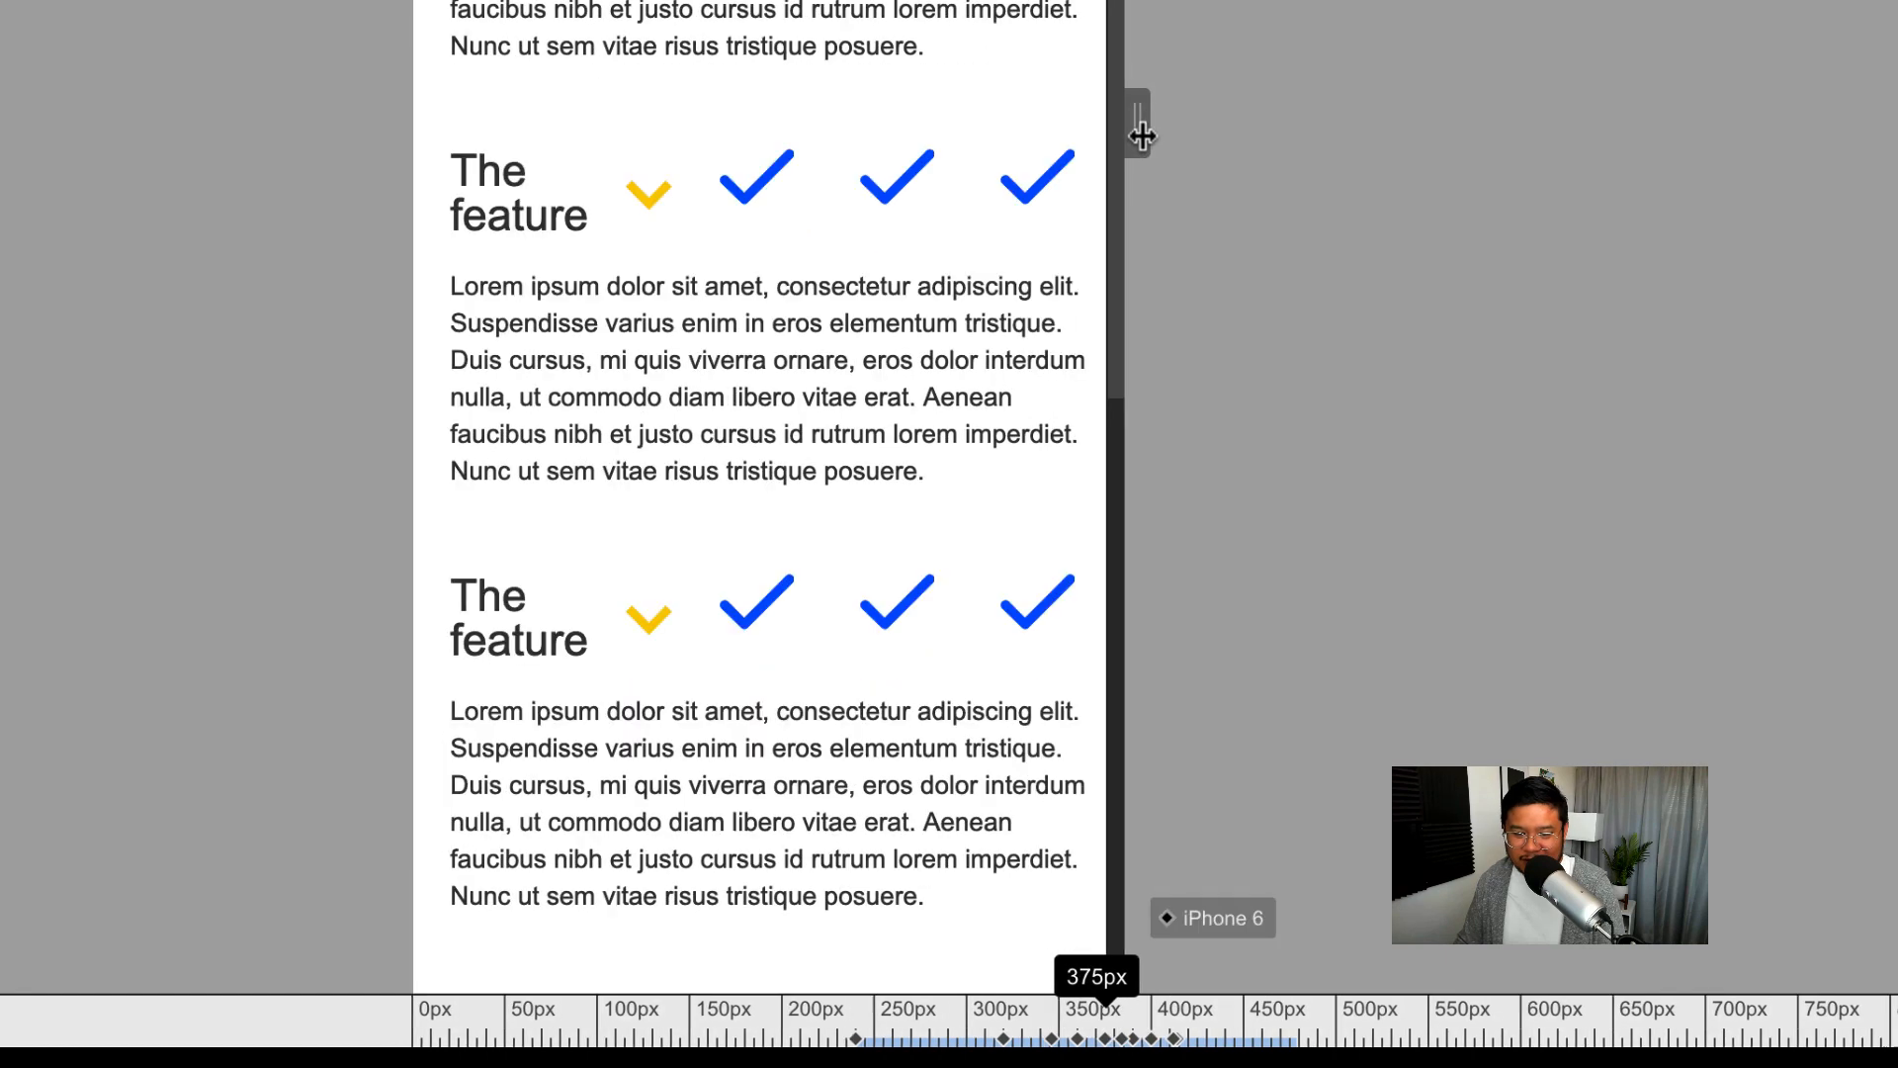
left_click_drag(1141, 136, 1135, 132)
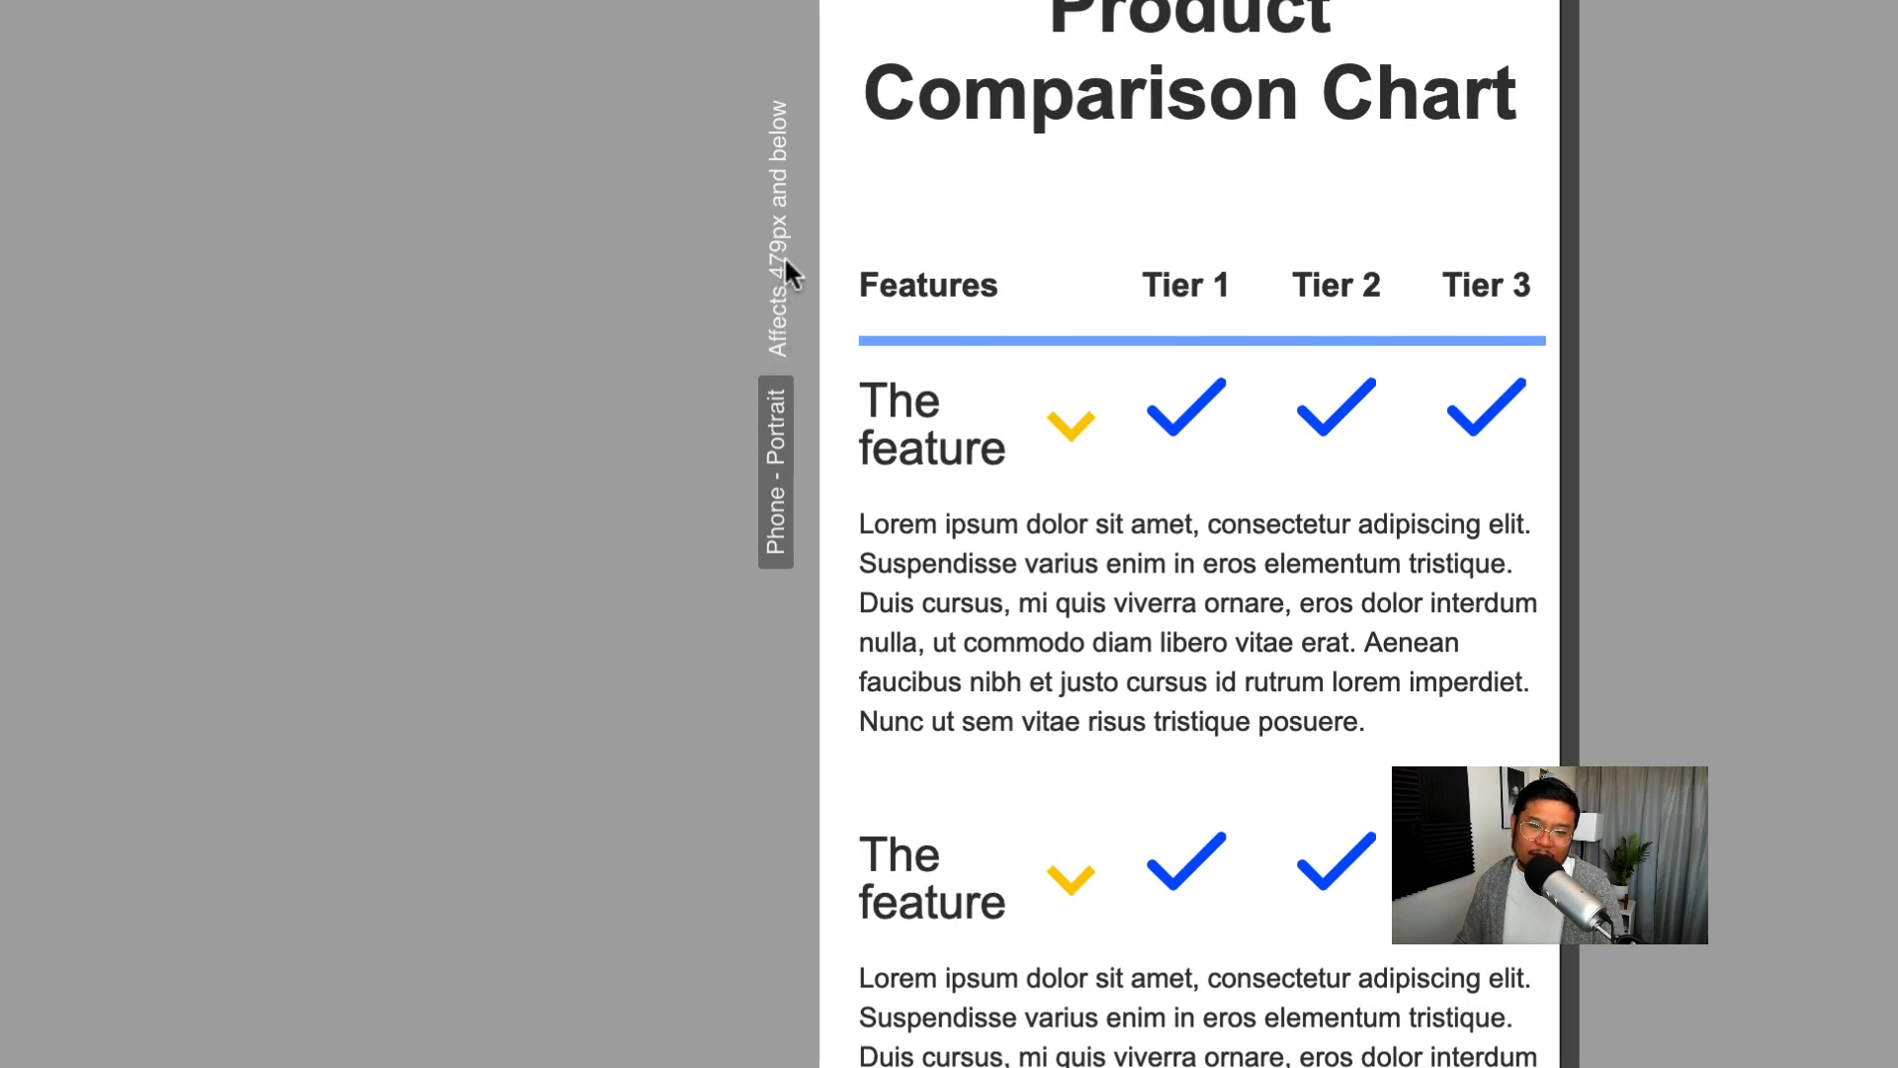
mouse_move(1570, 821)
left_mouse_down()
mouse_move(1606, 820)
mouse_move(1103, 542)
mouse_move(1044, 542)
mouse_move(1094, 542)
left_mouse_up()
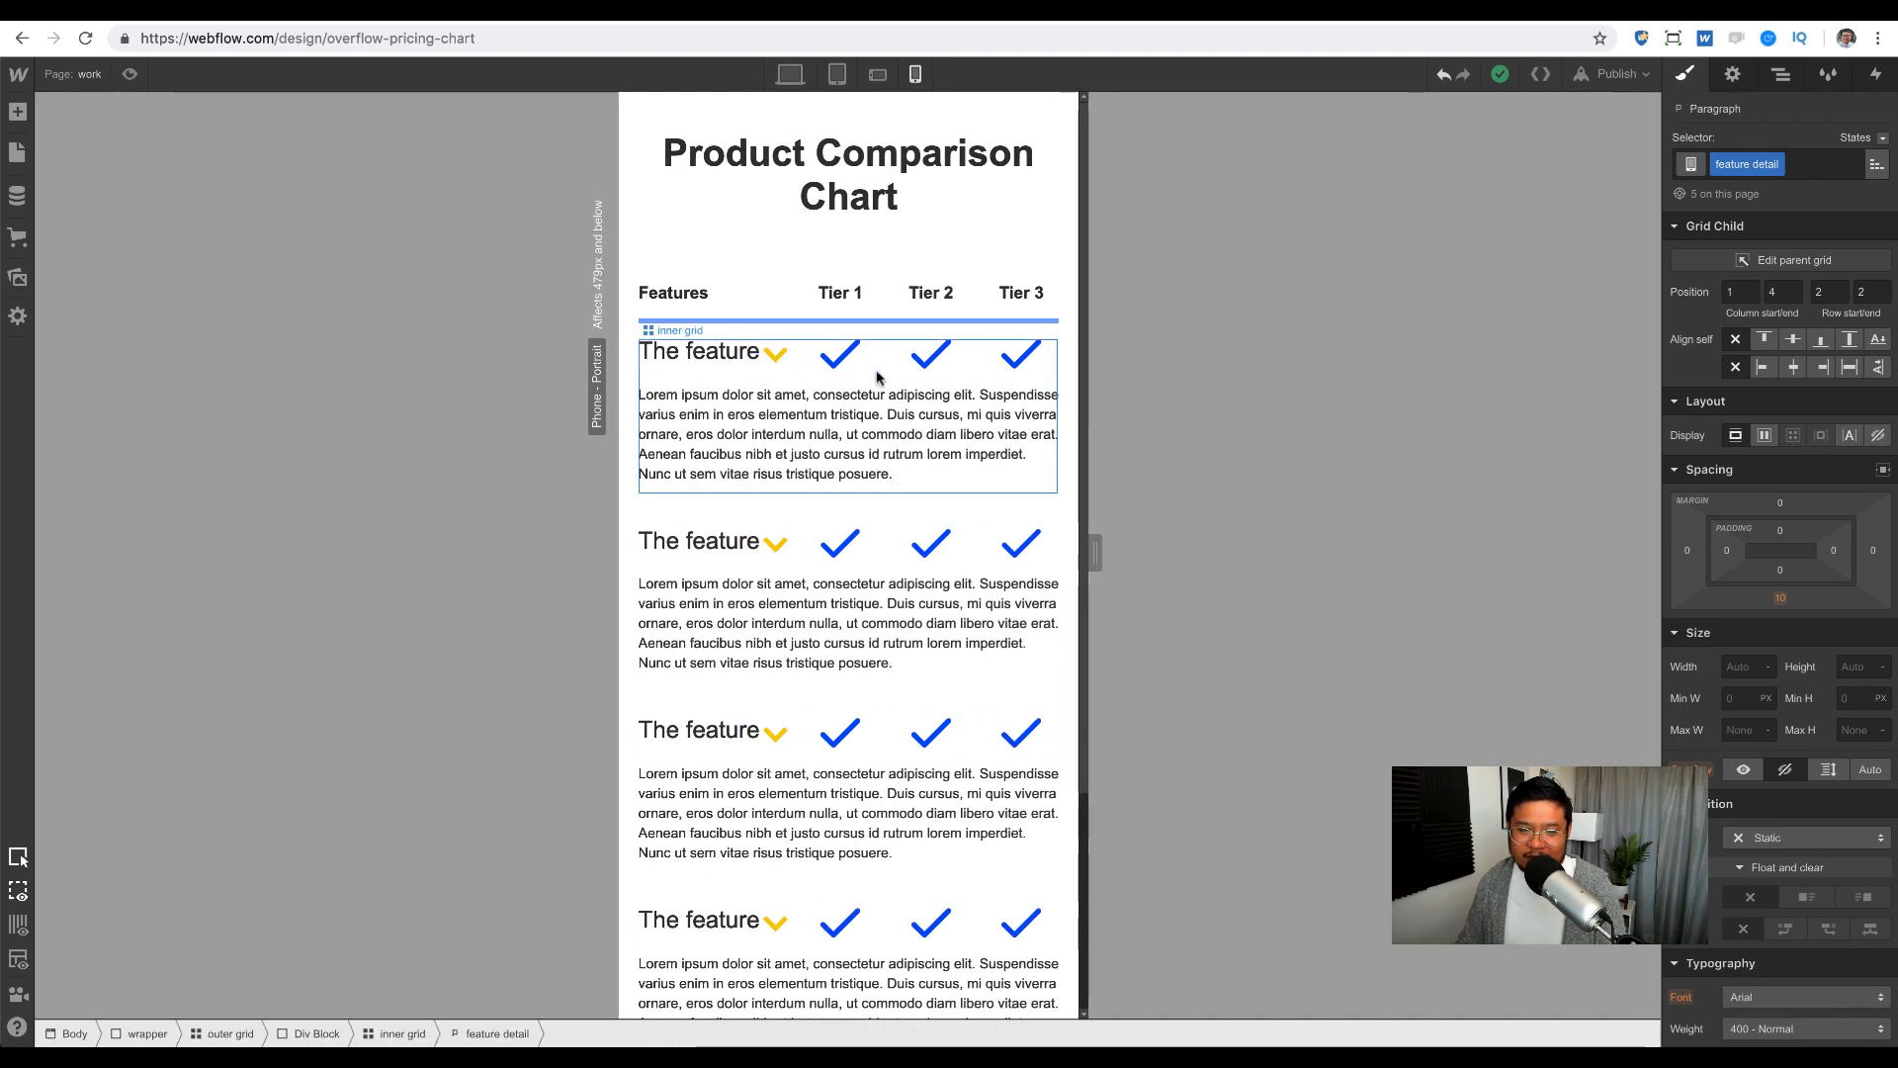
Step: Add a third row to the first feature row's inner grid
left_click(800, 373)
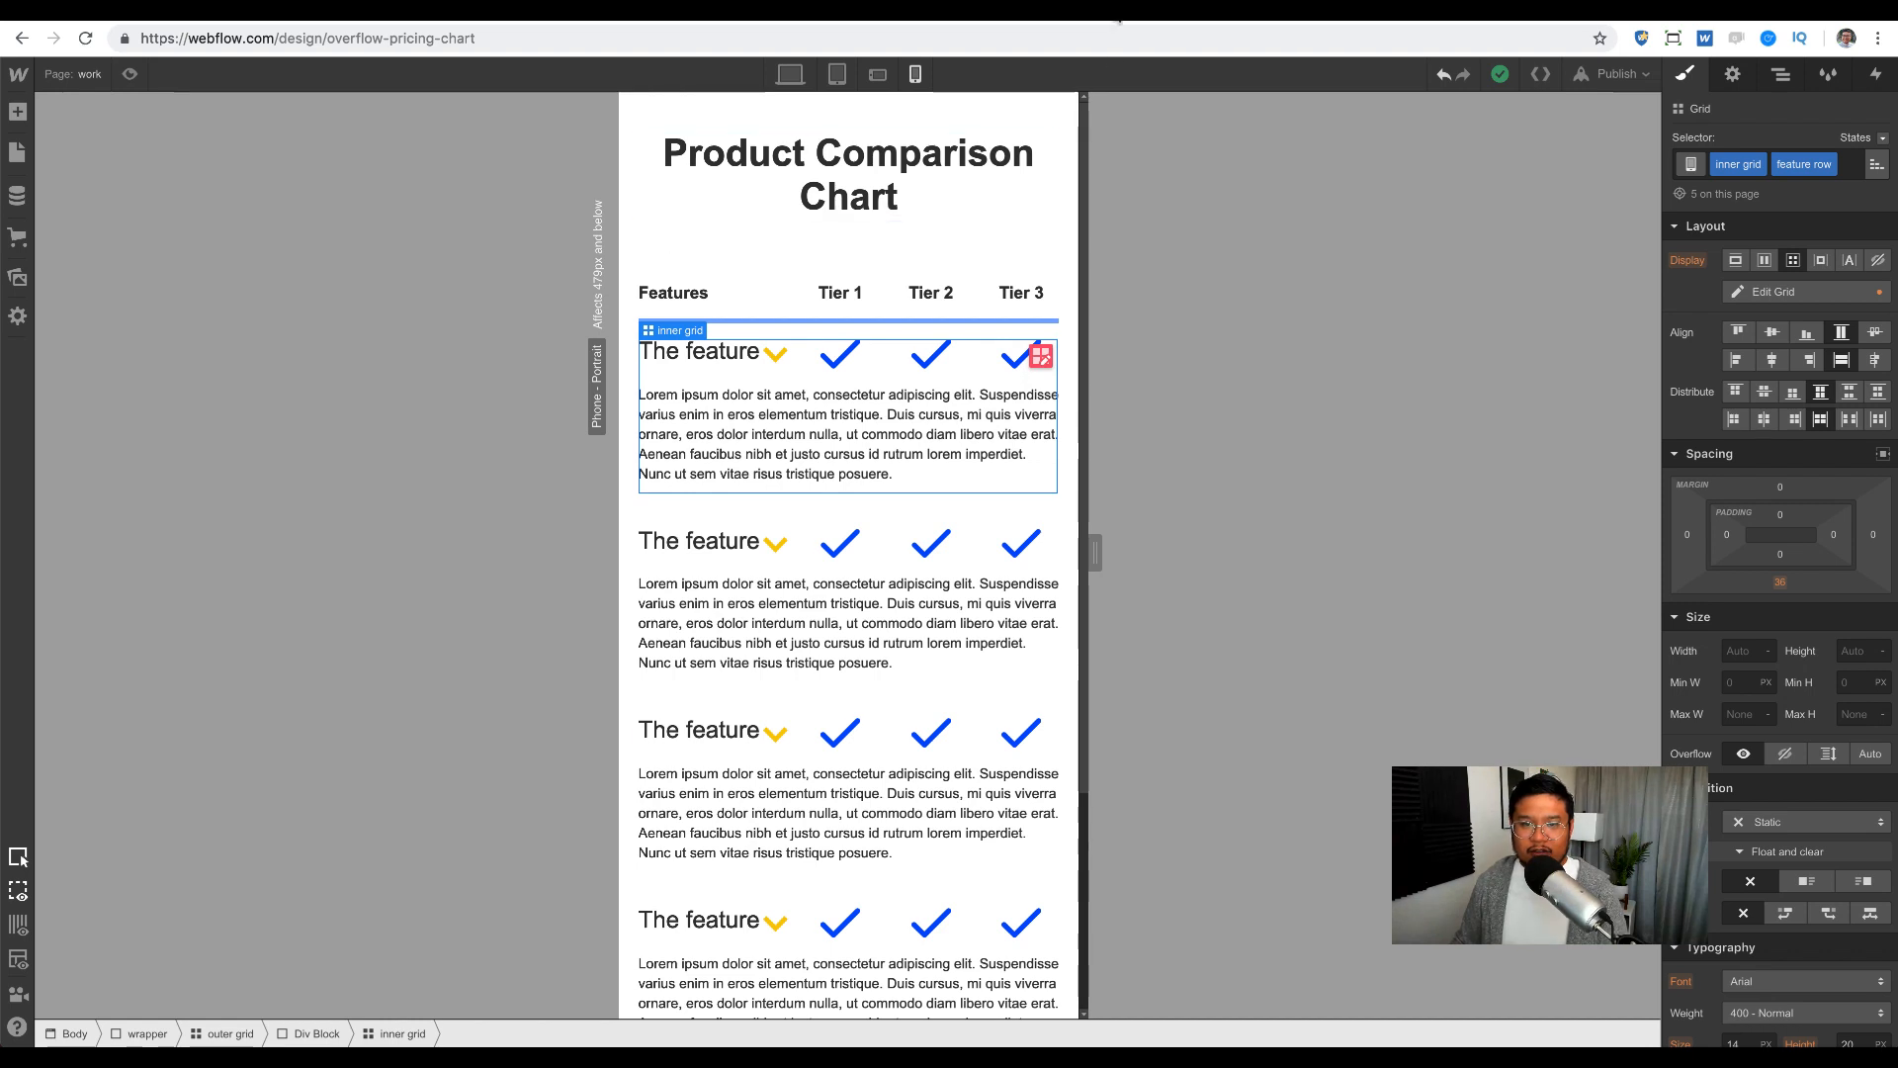
left_click(1040, 362)
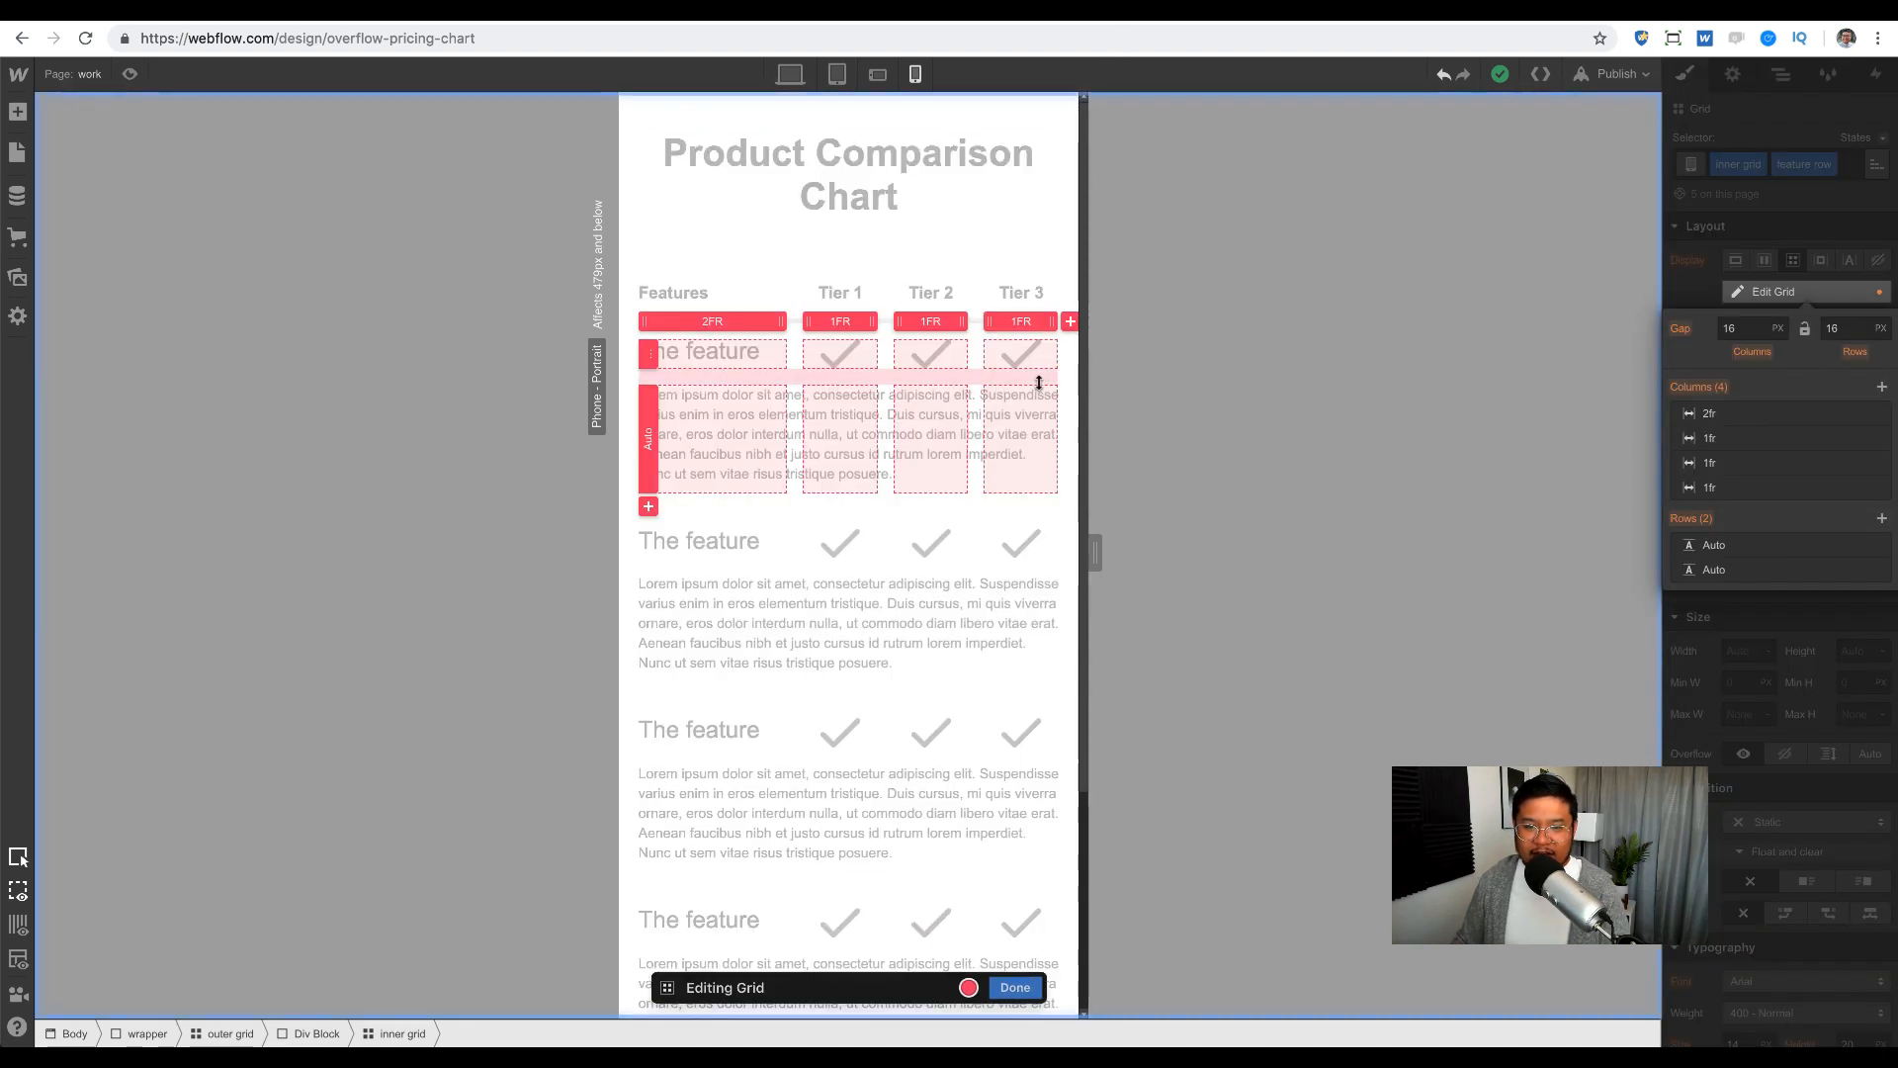
left_click(647, 509)
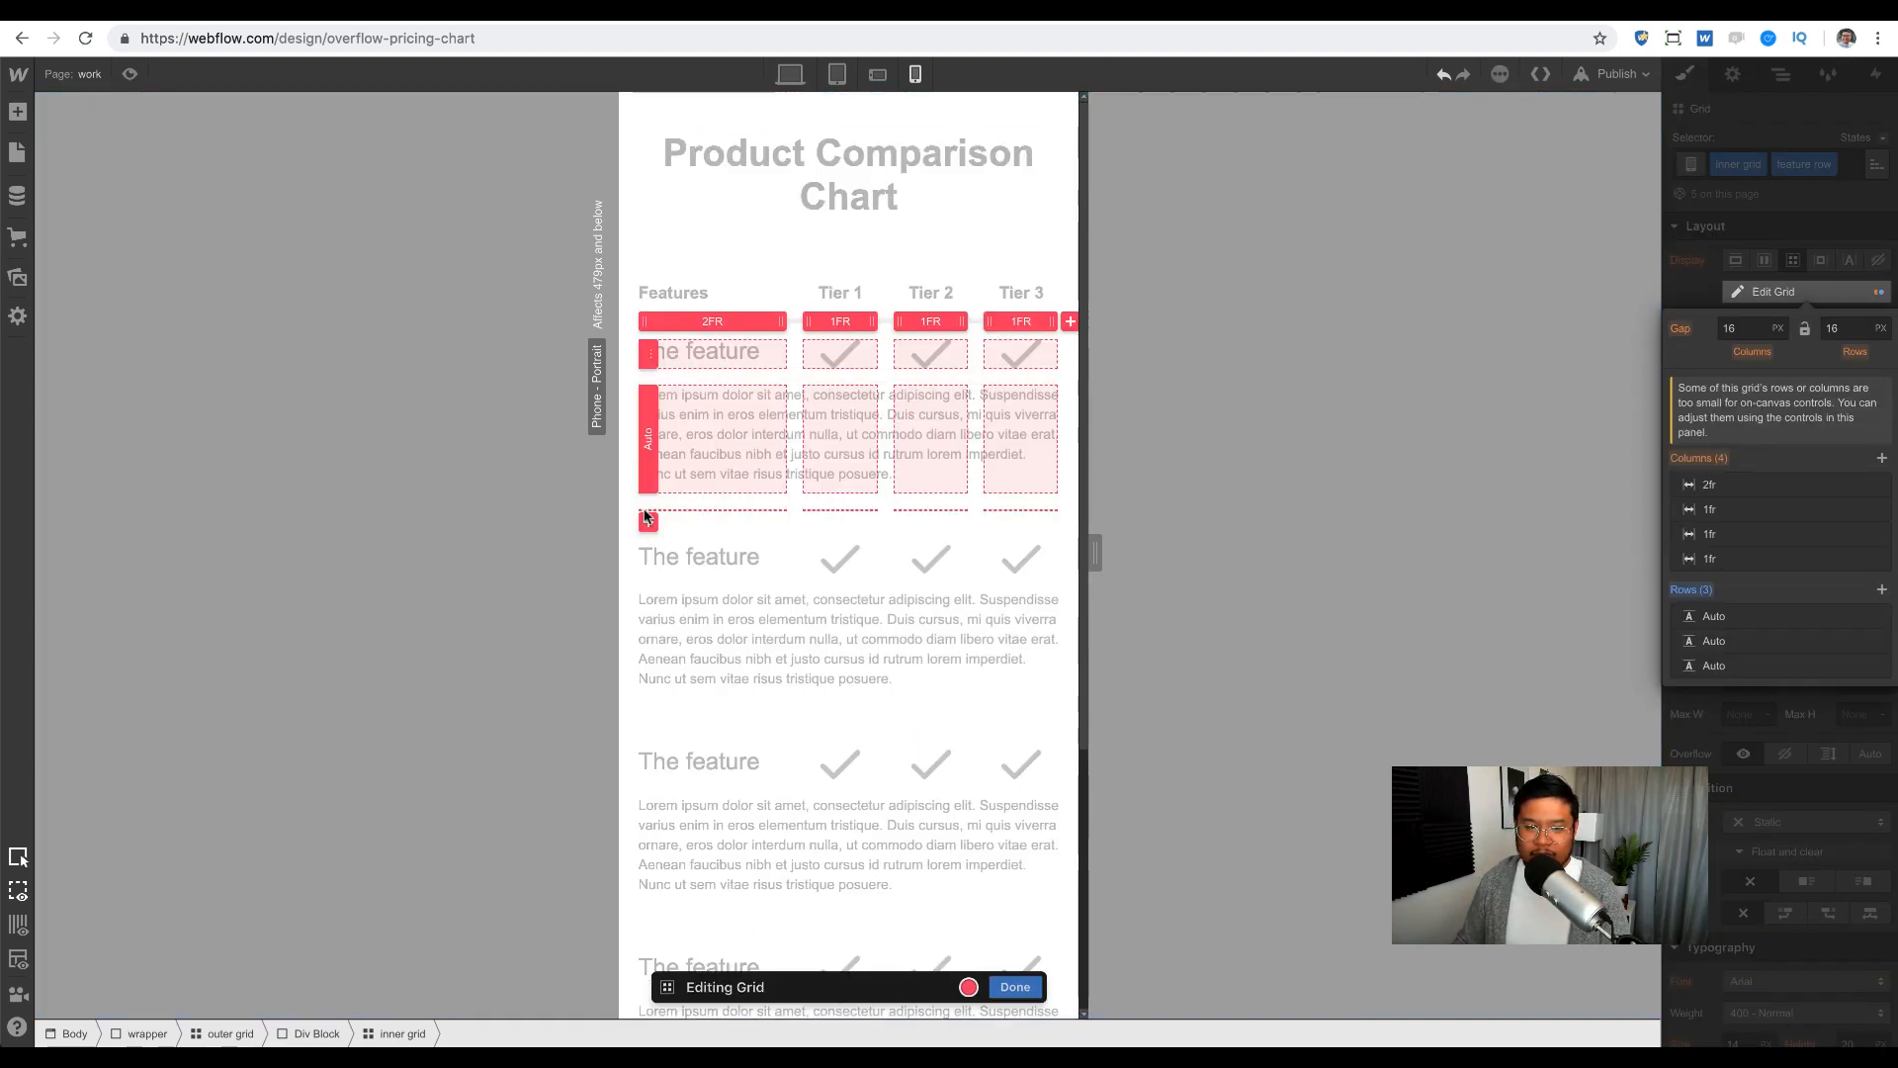
left_click(1013, 986)
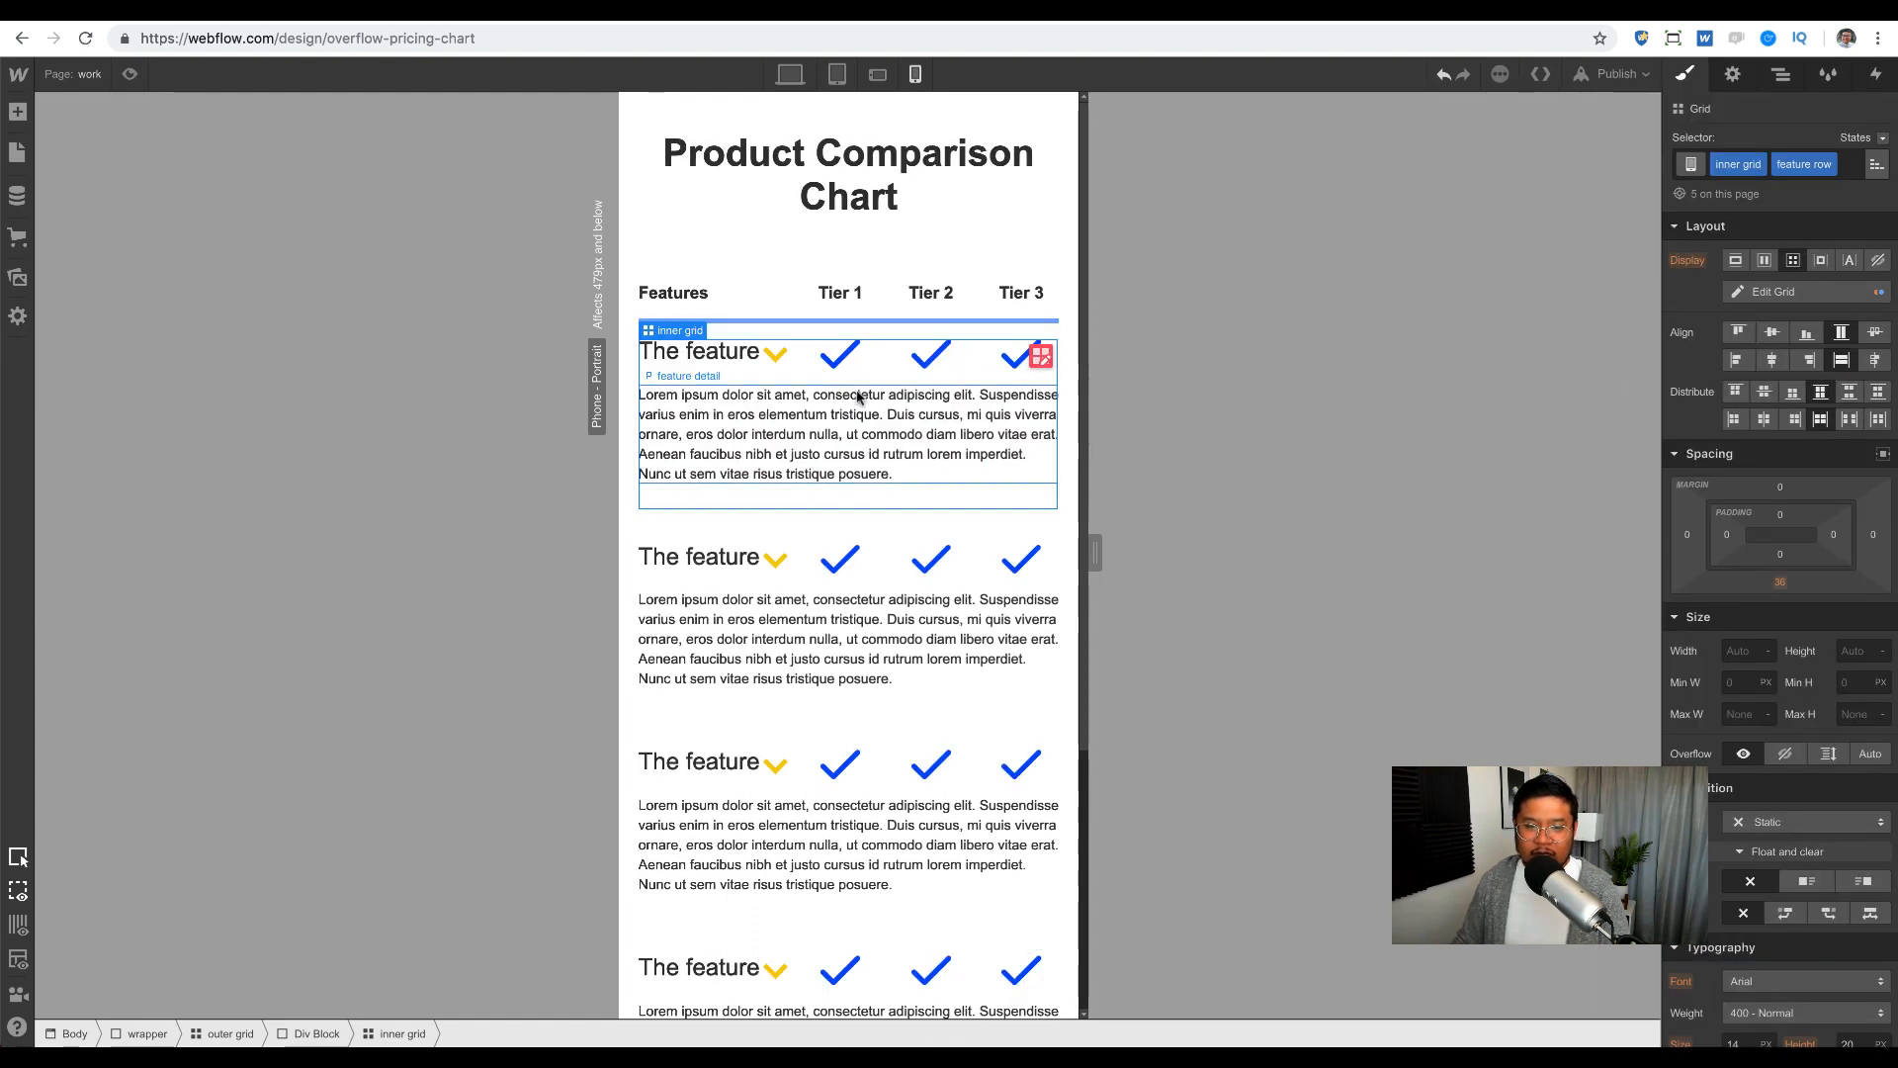
Step: Move the Tier 1 and Tier 2 checks to grid row 3
left_click(845, 367)
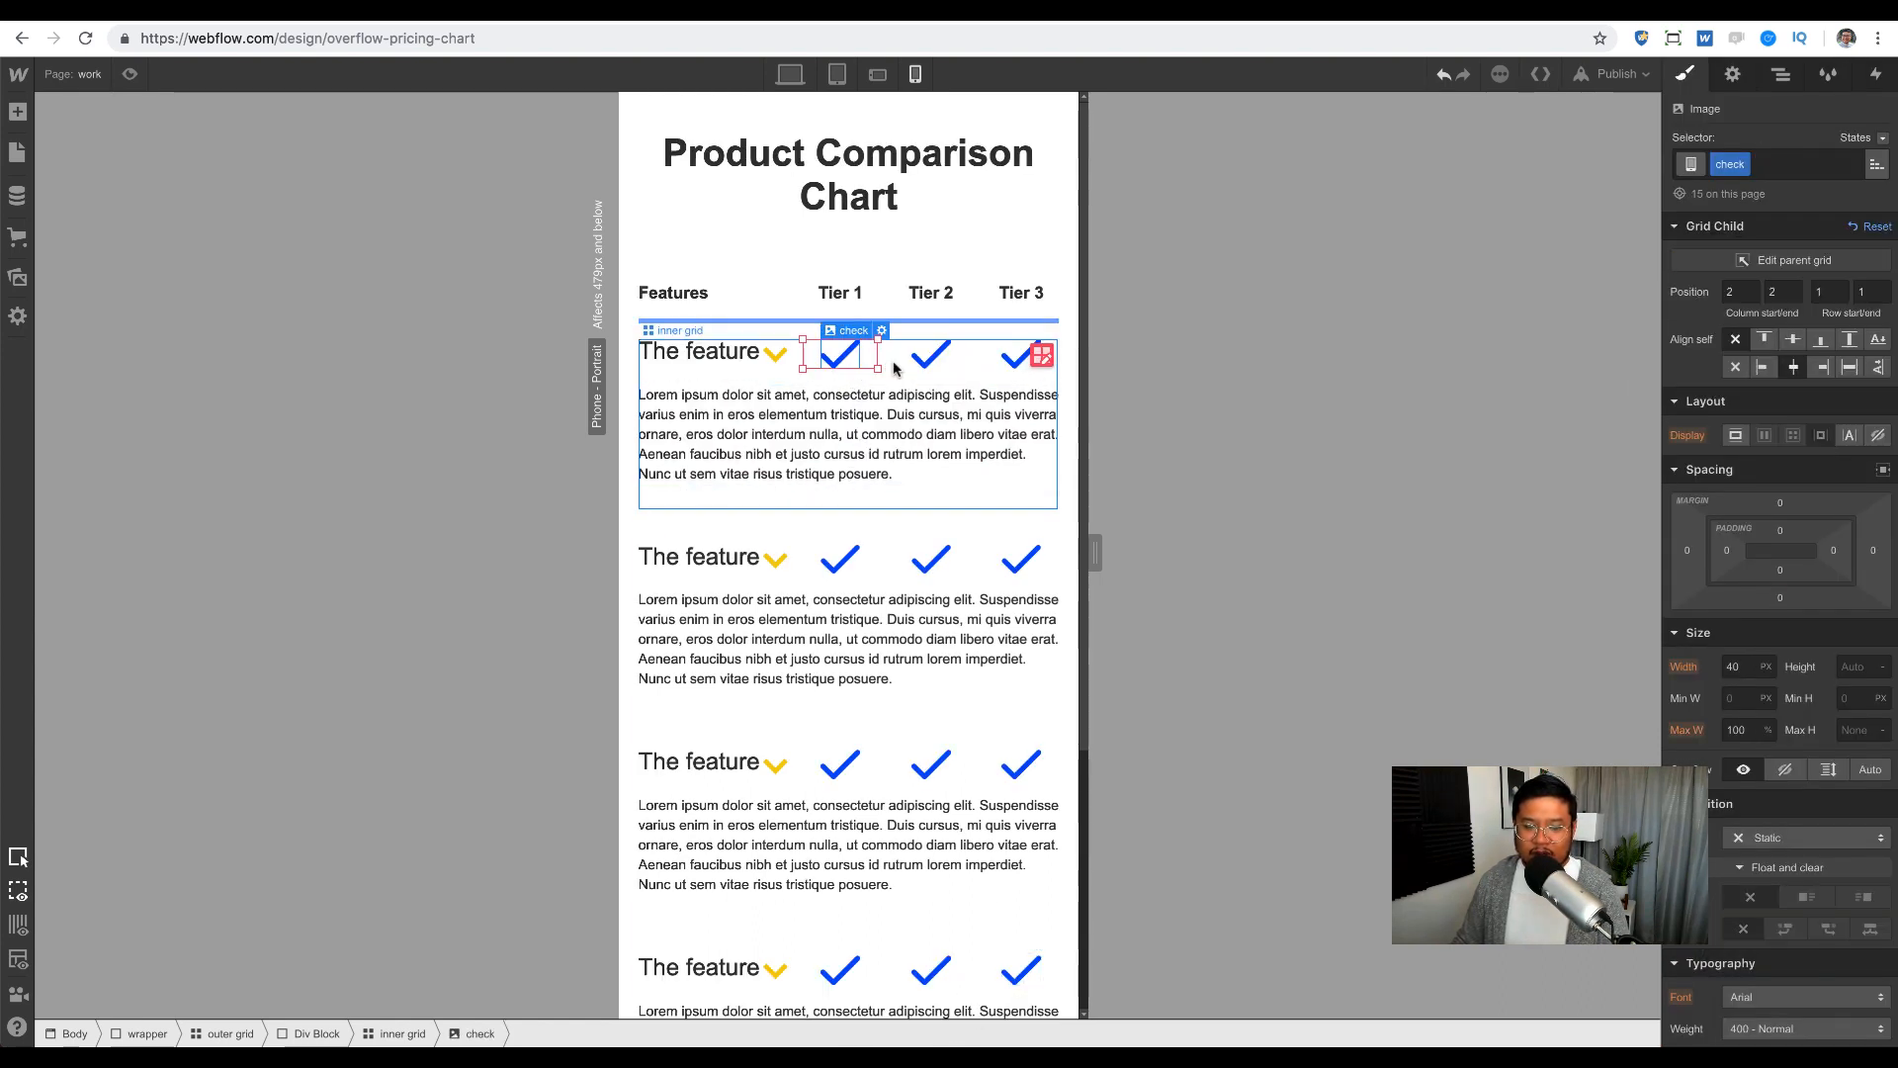
left_click(1827, 291)
type("3")
key("Tab")
type("3")
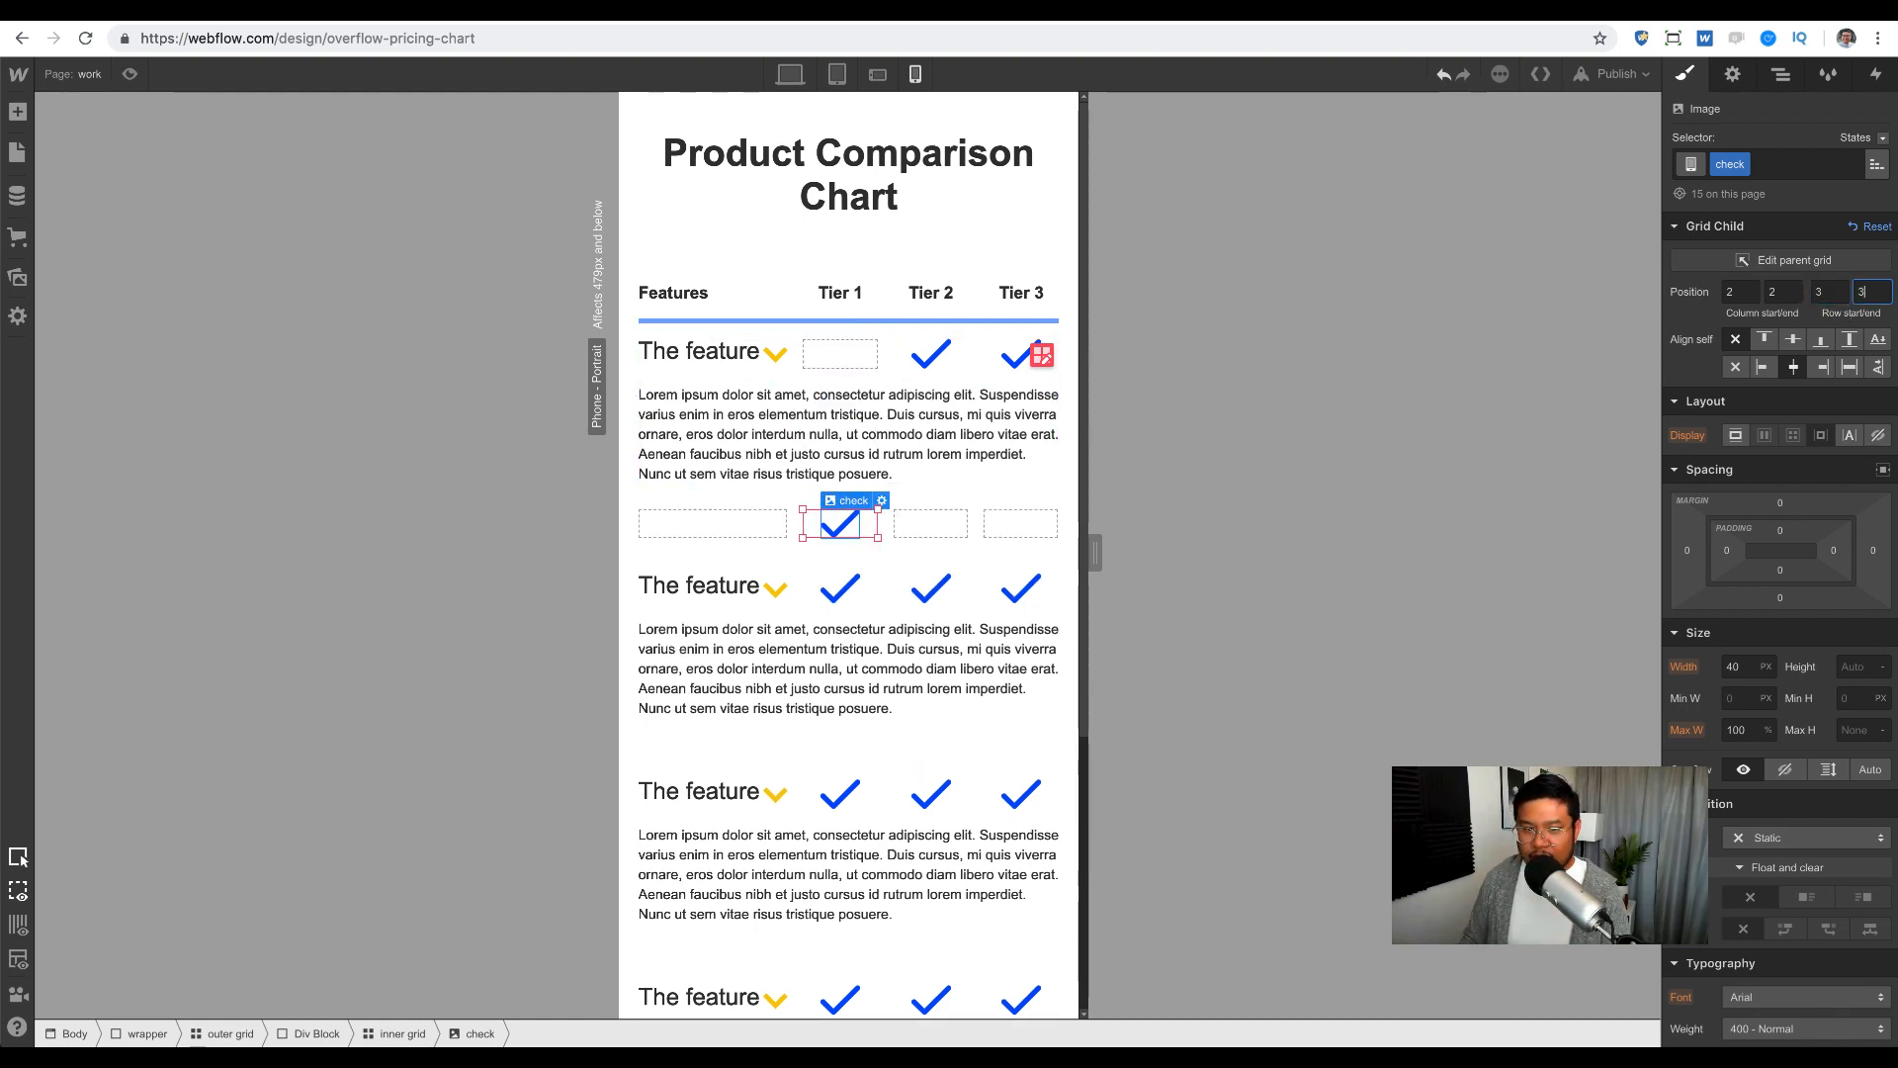
left_click(939, 362)
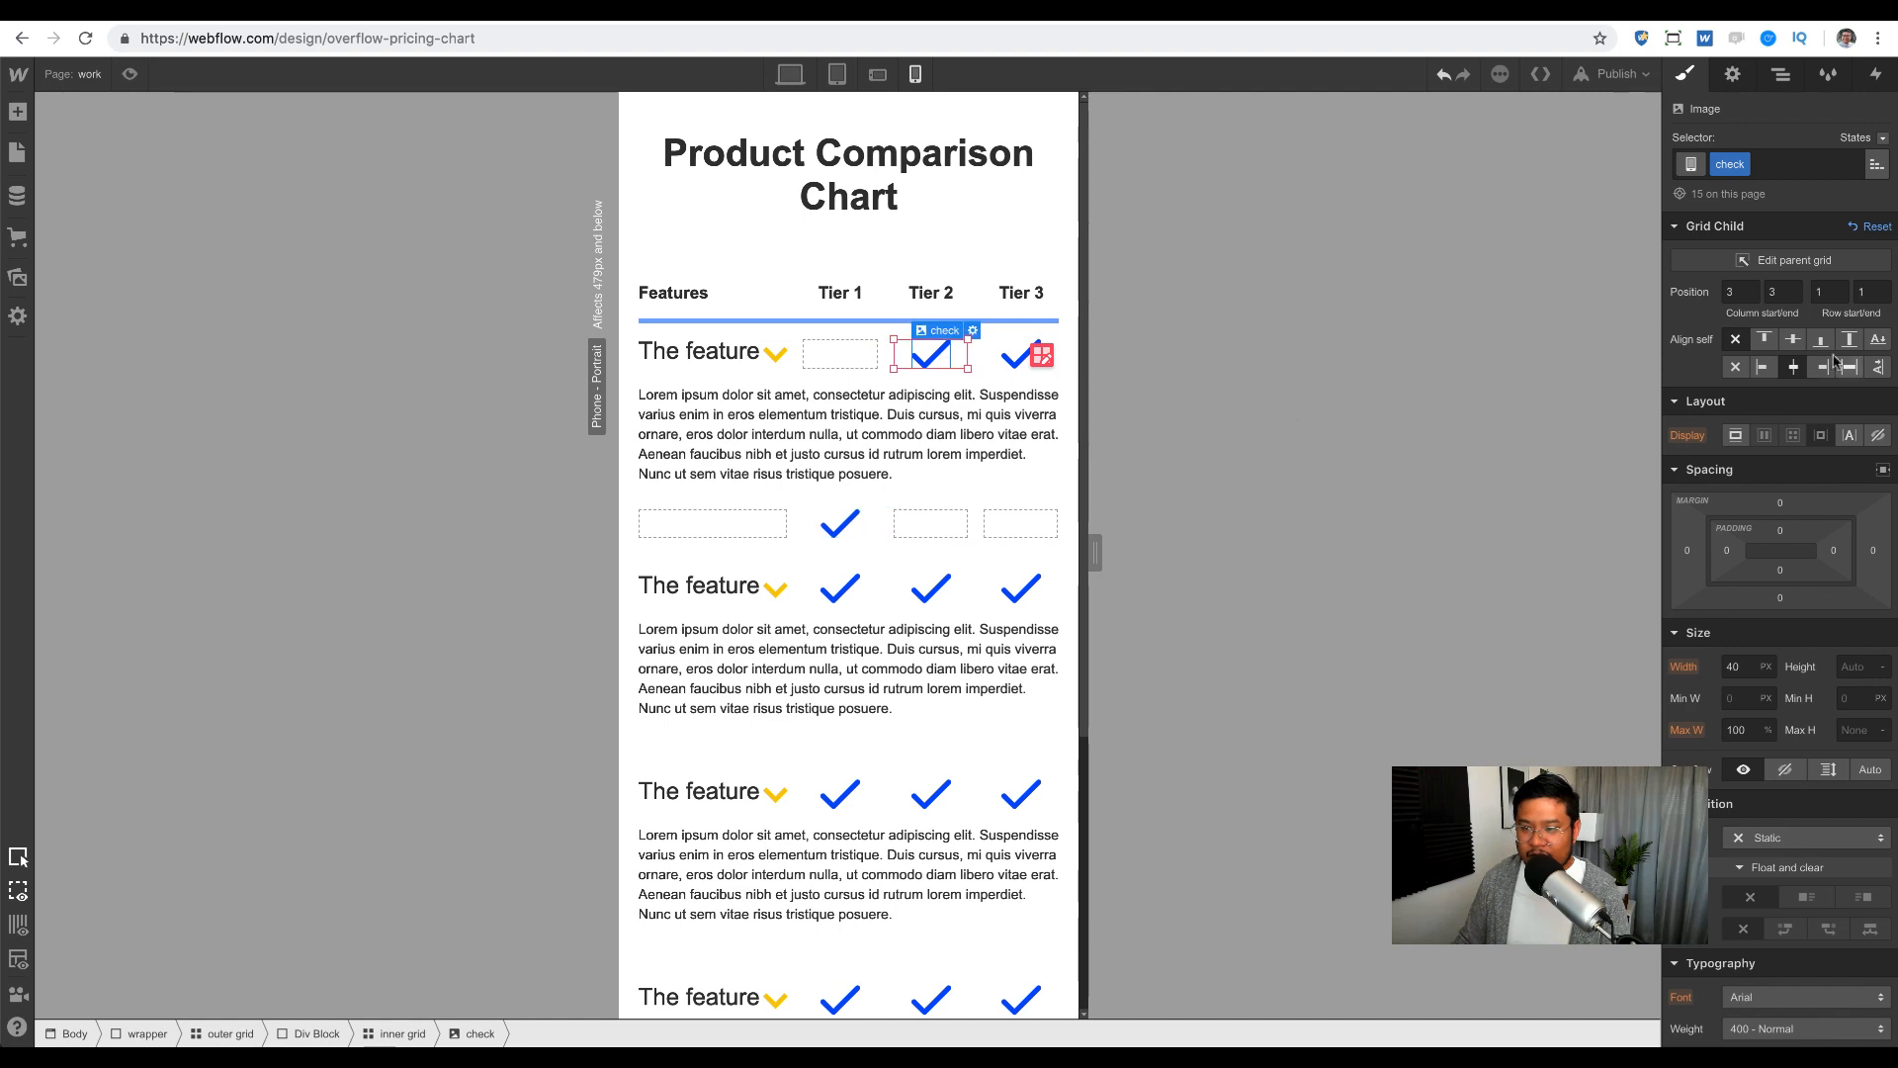
left_click(1834, 295)
type("3")
key("Tab")
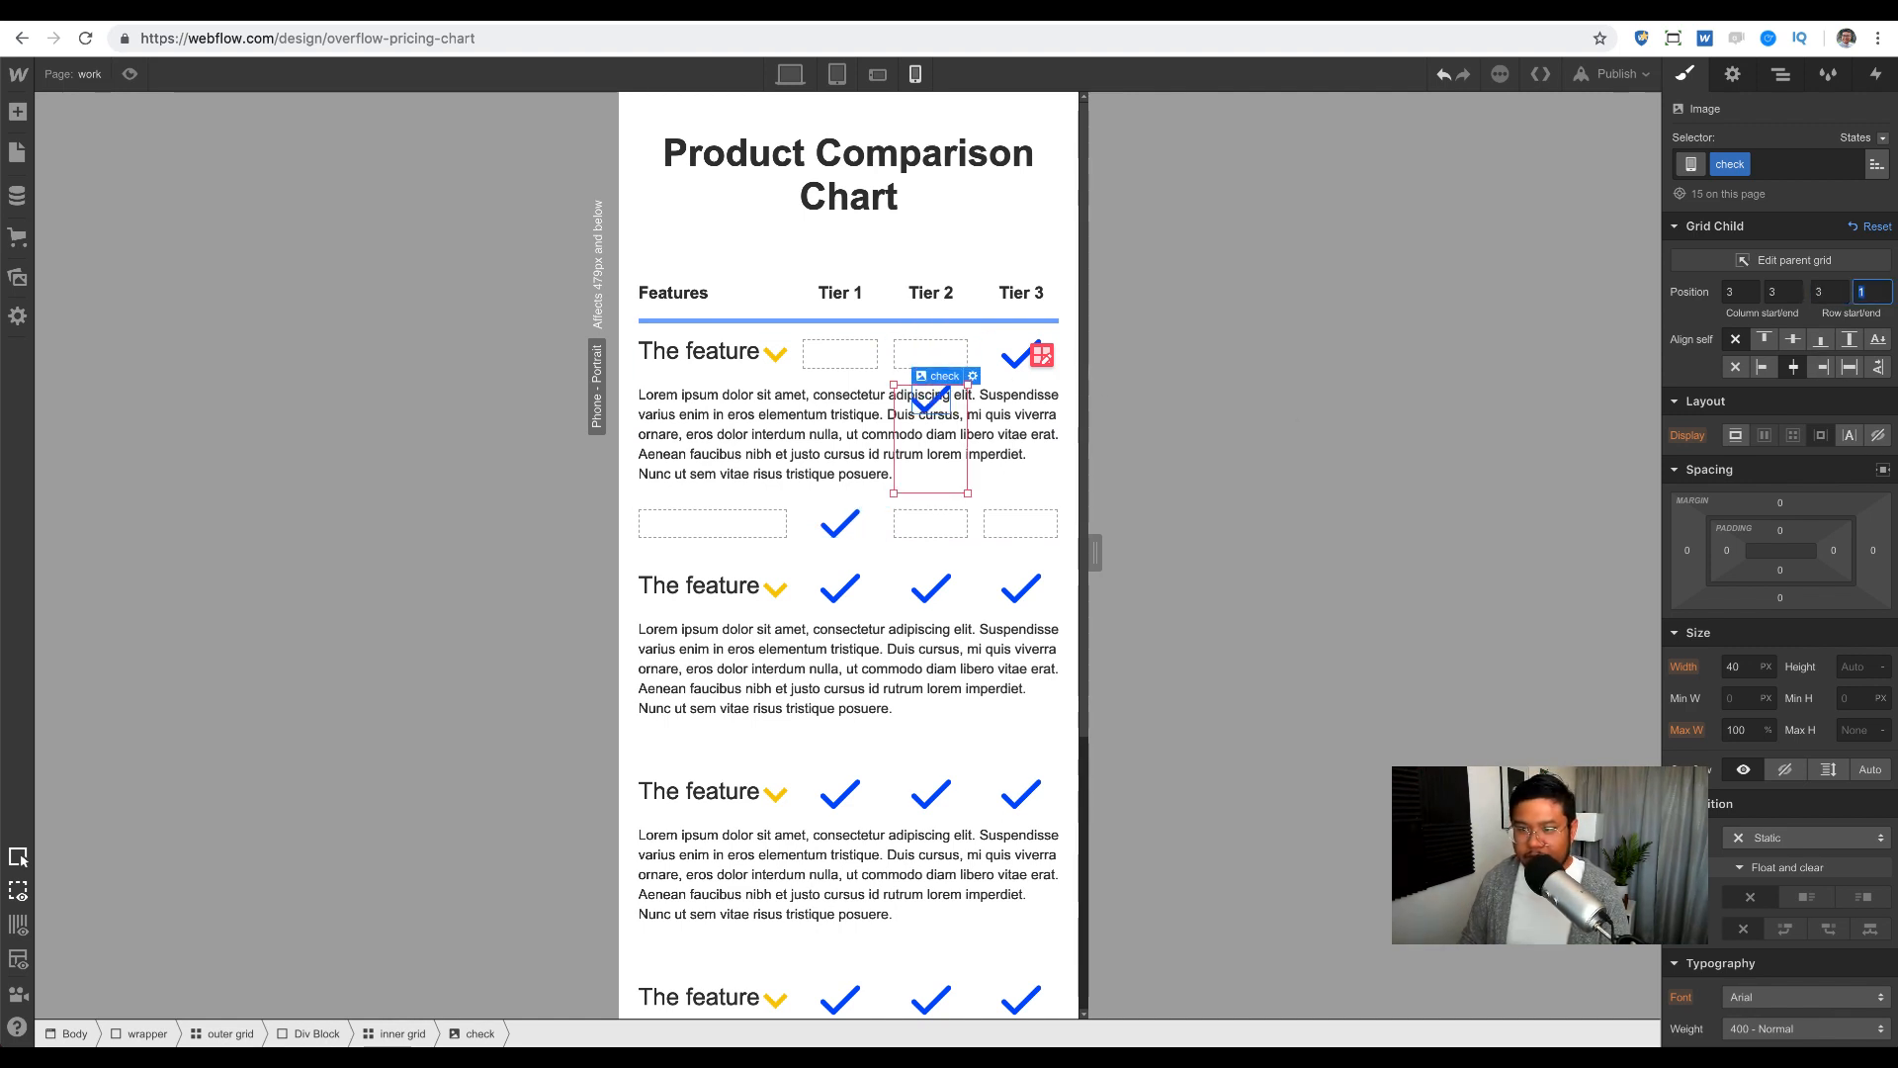
key("Return")
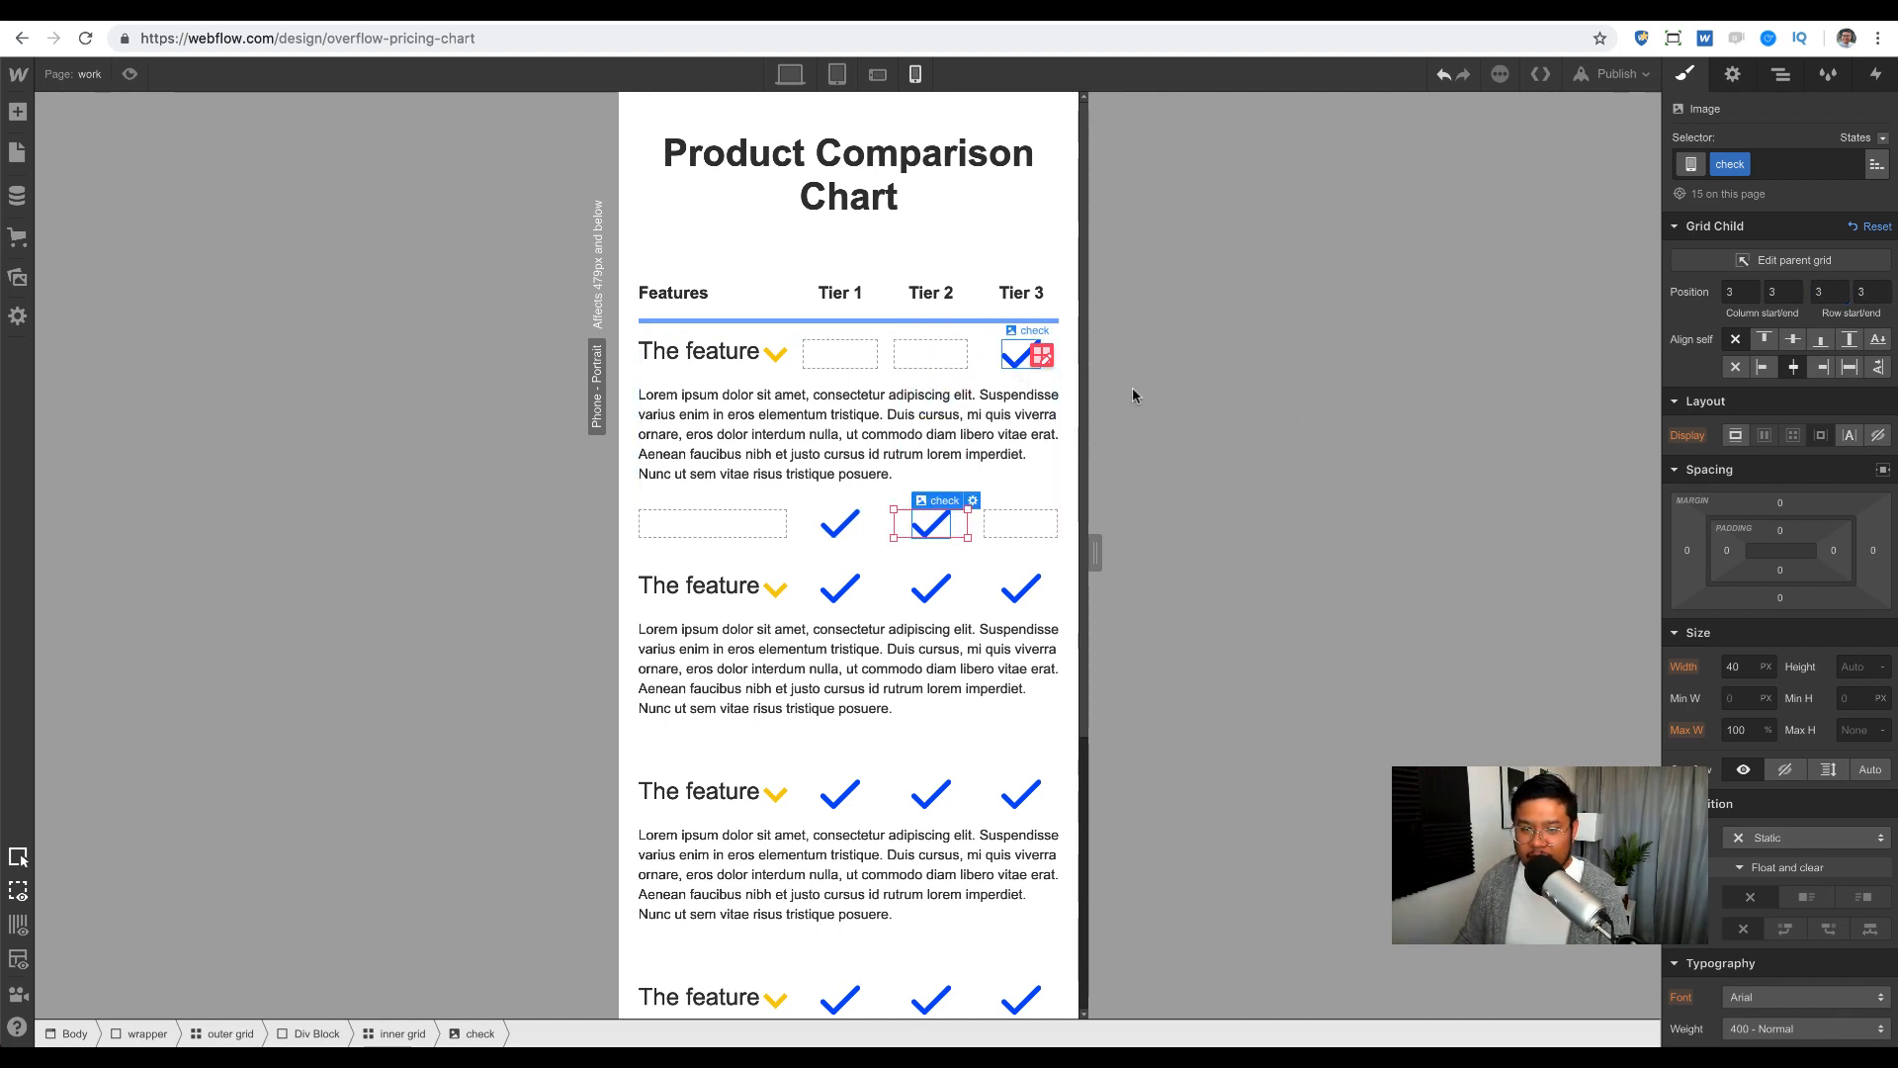
Step: Move the Tier 3 check to row 3 and delete the four lower feature rows
left_click(1018, 356)
left_click(1835, 293)
type("3")
key("Tab")
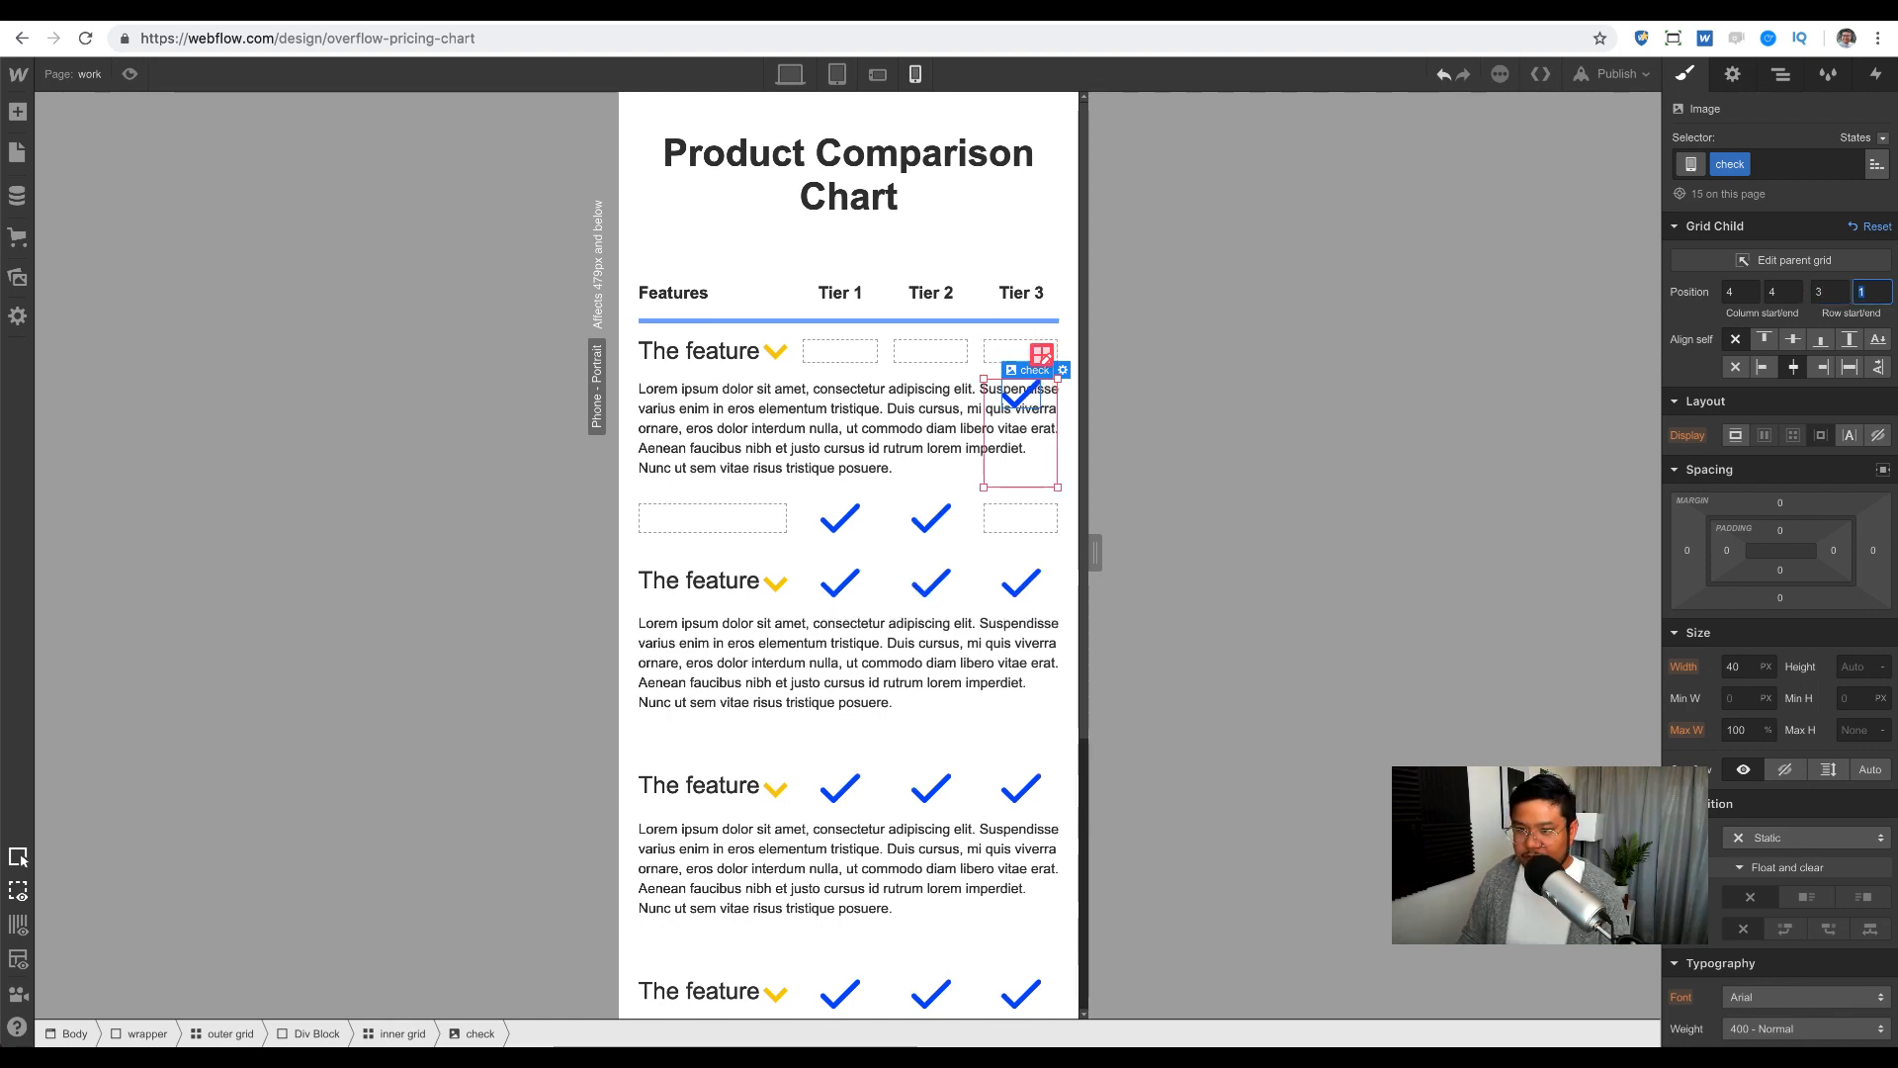
key("Return")
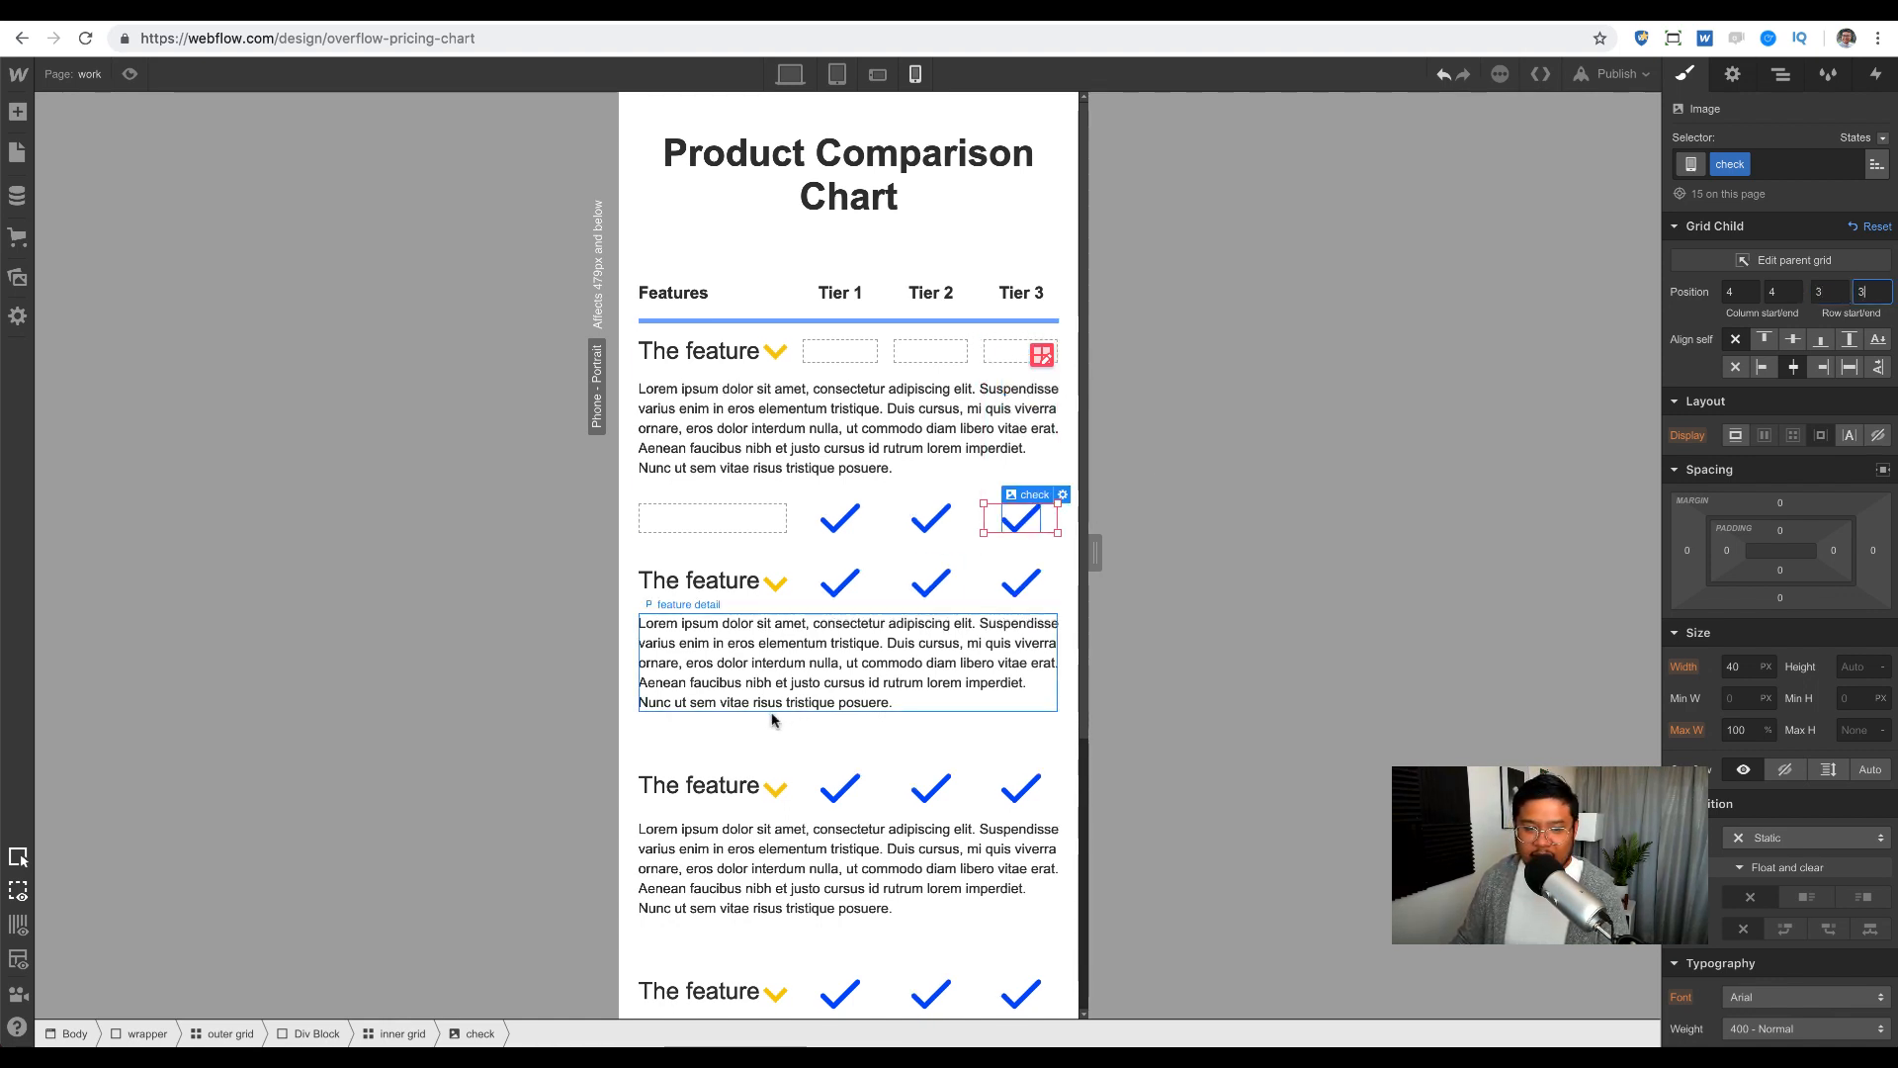
left_click(660, 603)
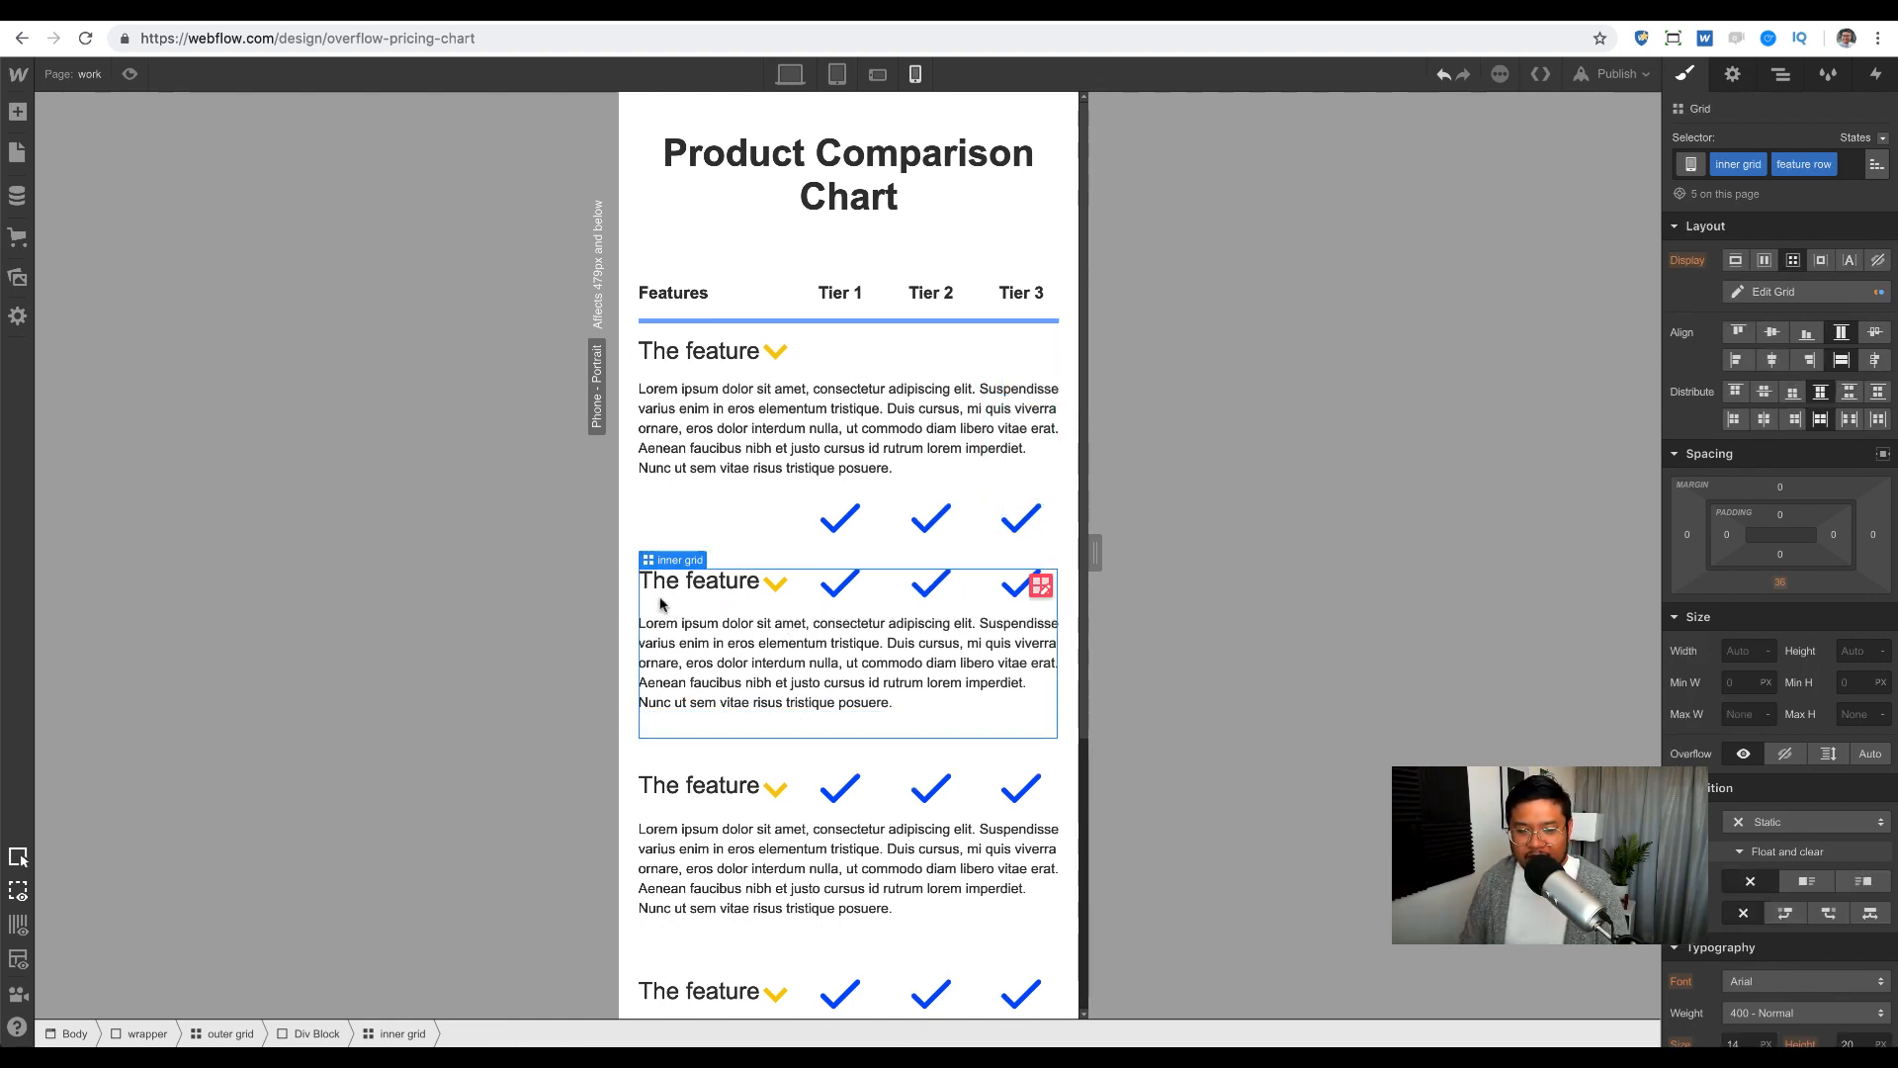
key("Delete")
key("Delete")
key("Delete")
key("Delete")
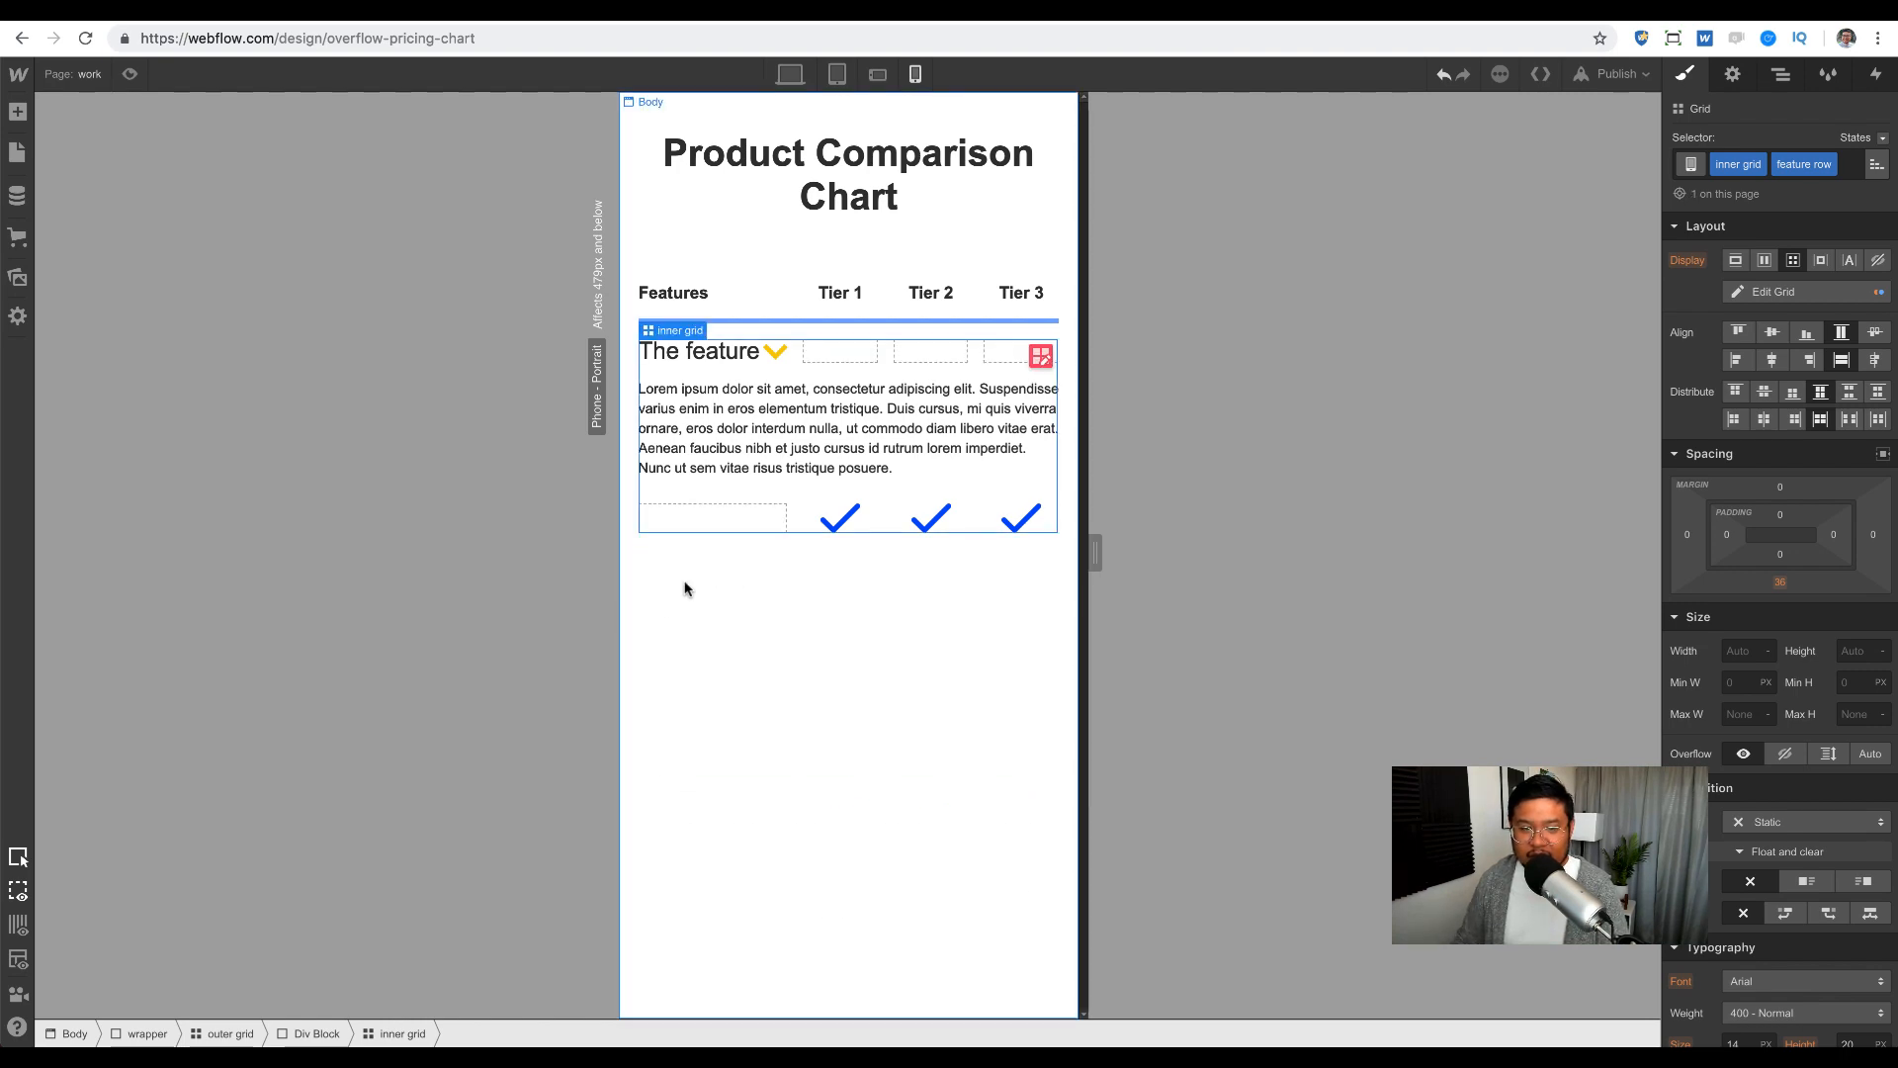
Step: Preview the row at desktop, tablet and phone landscape, widening to 479px
left_click(791, 76)
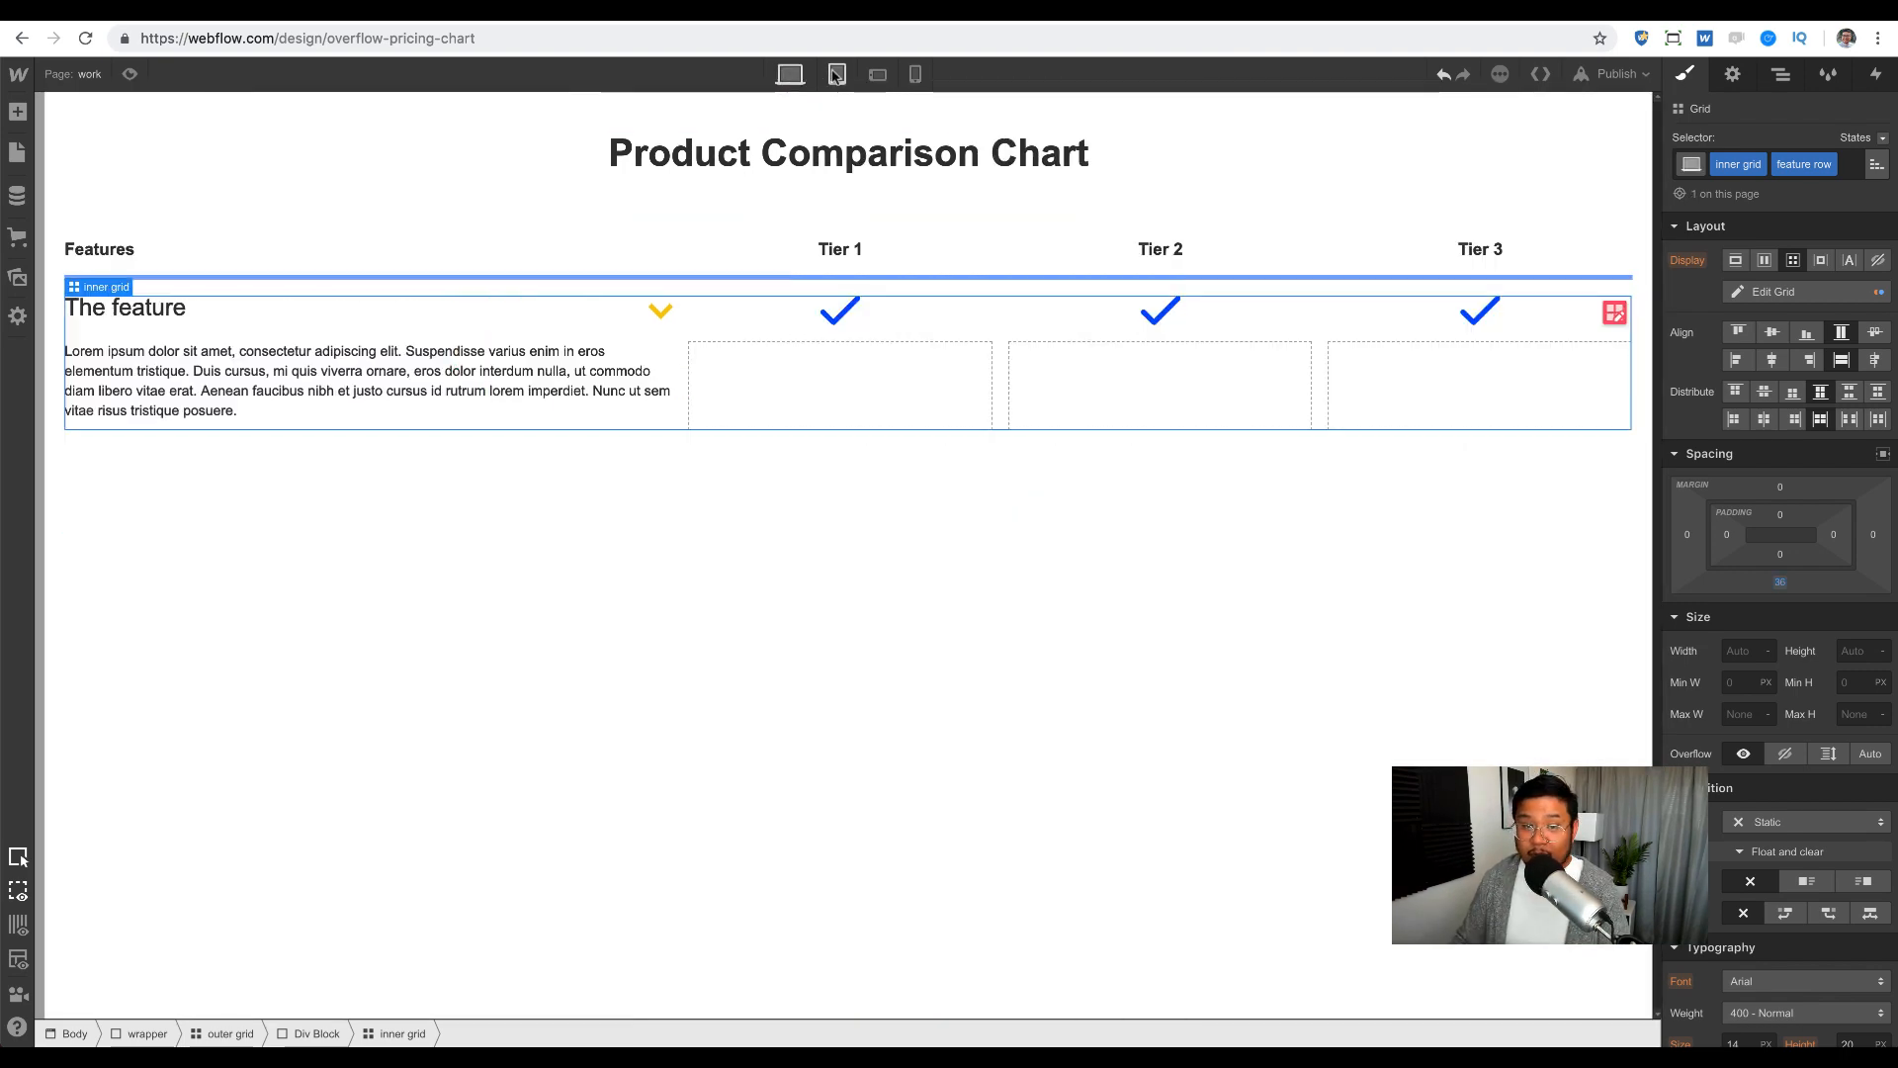
left_click(837, 76)
left_click(877, 75)
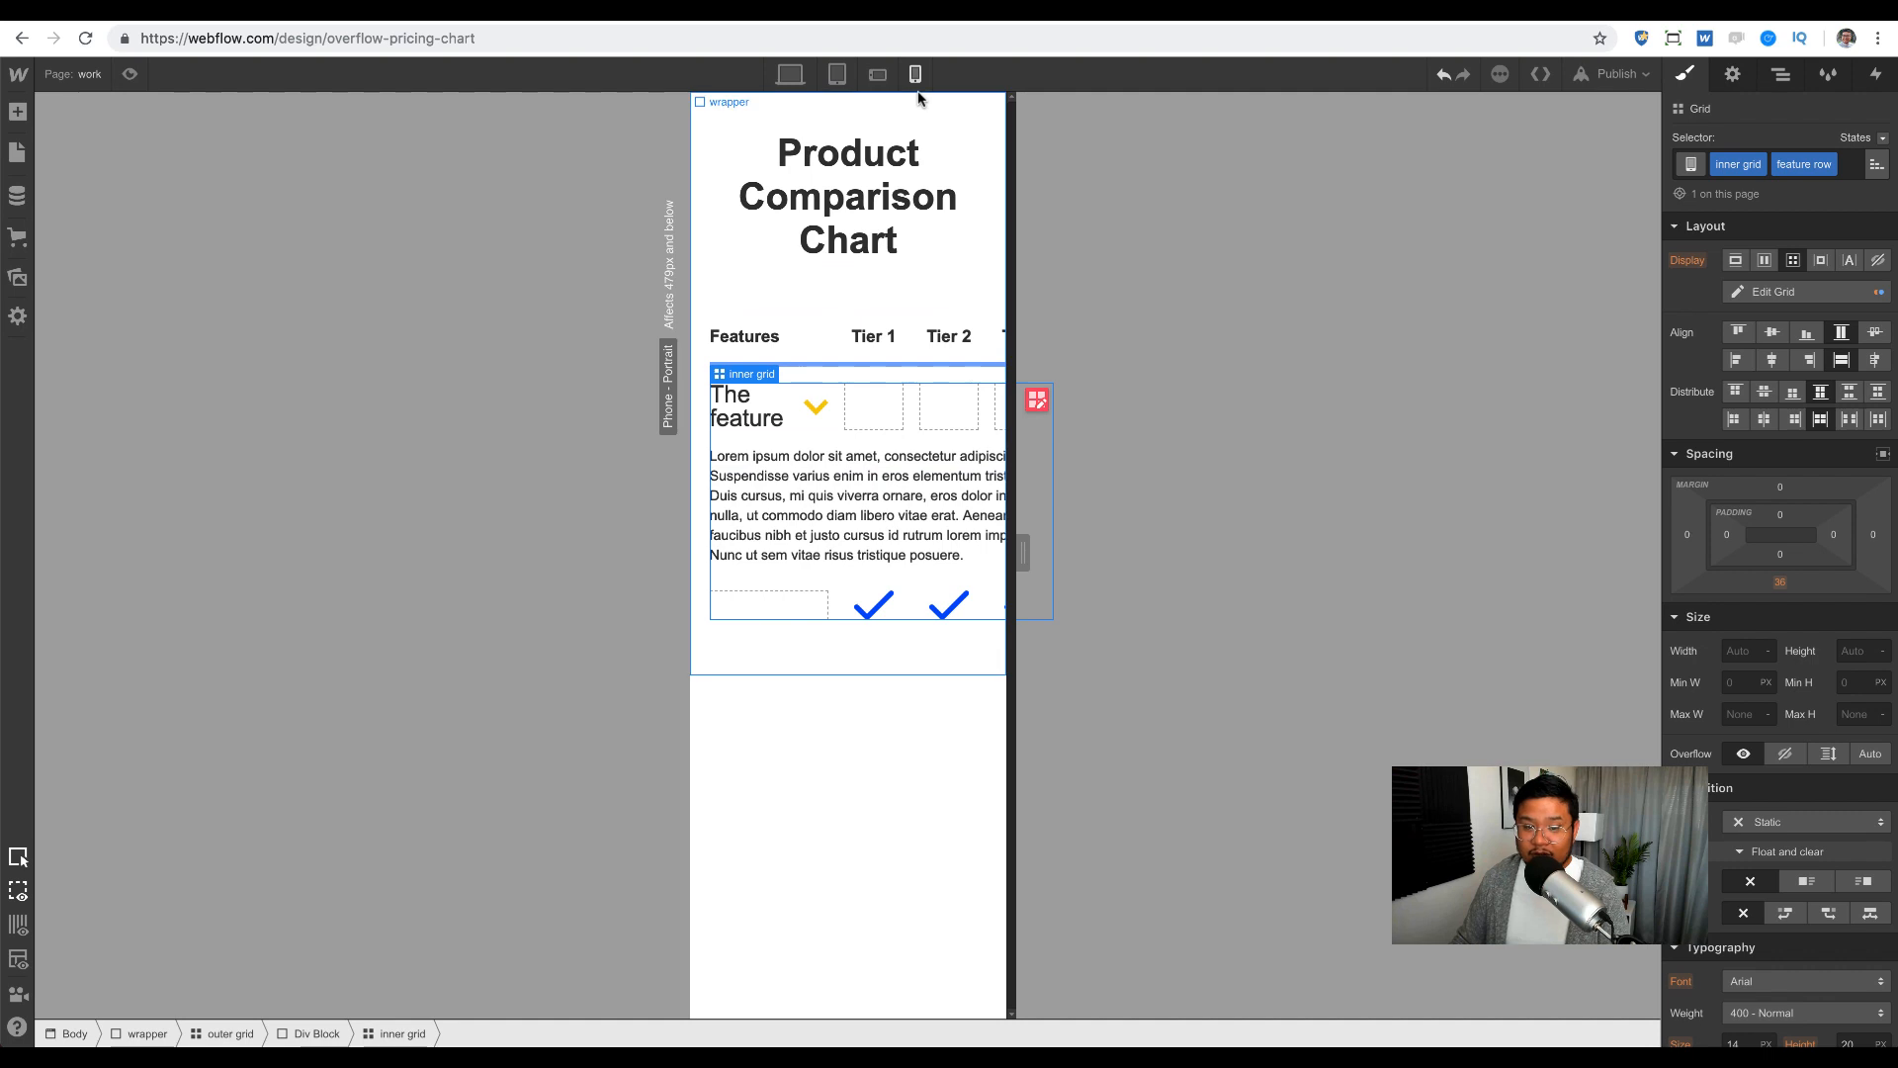
left_click_drag(1017, 551, 1132, 551)
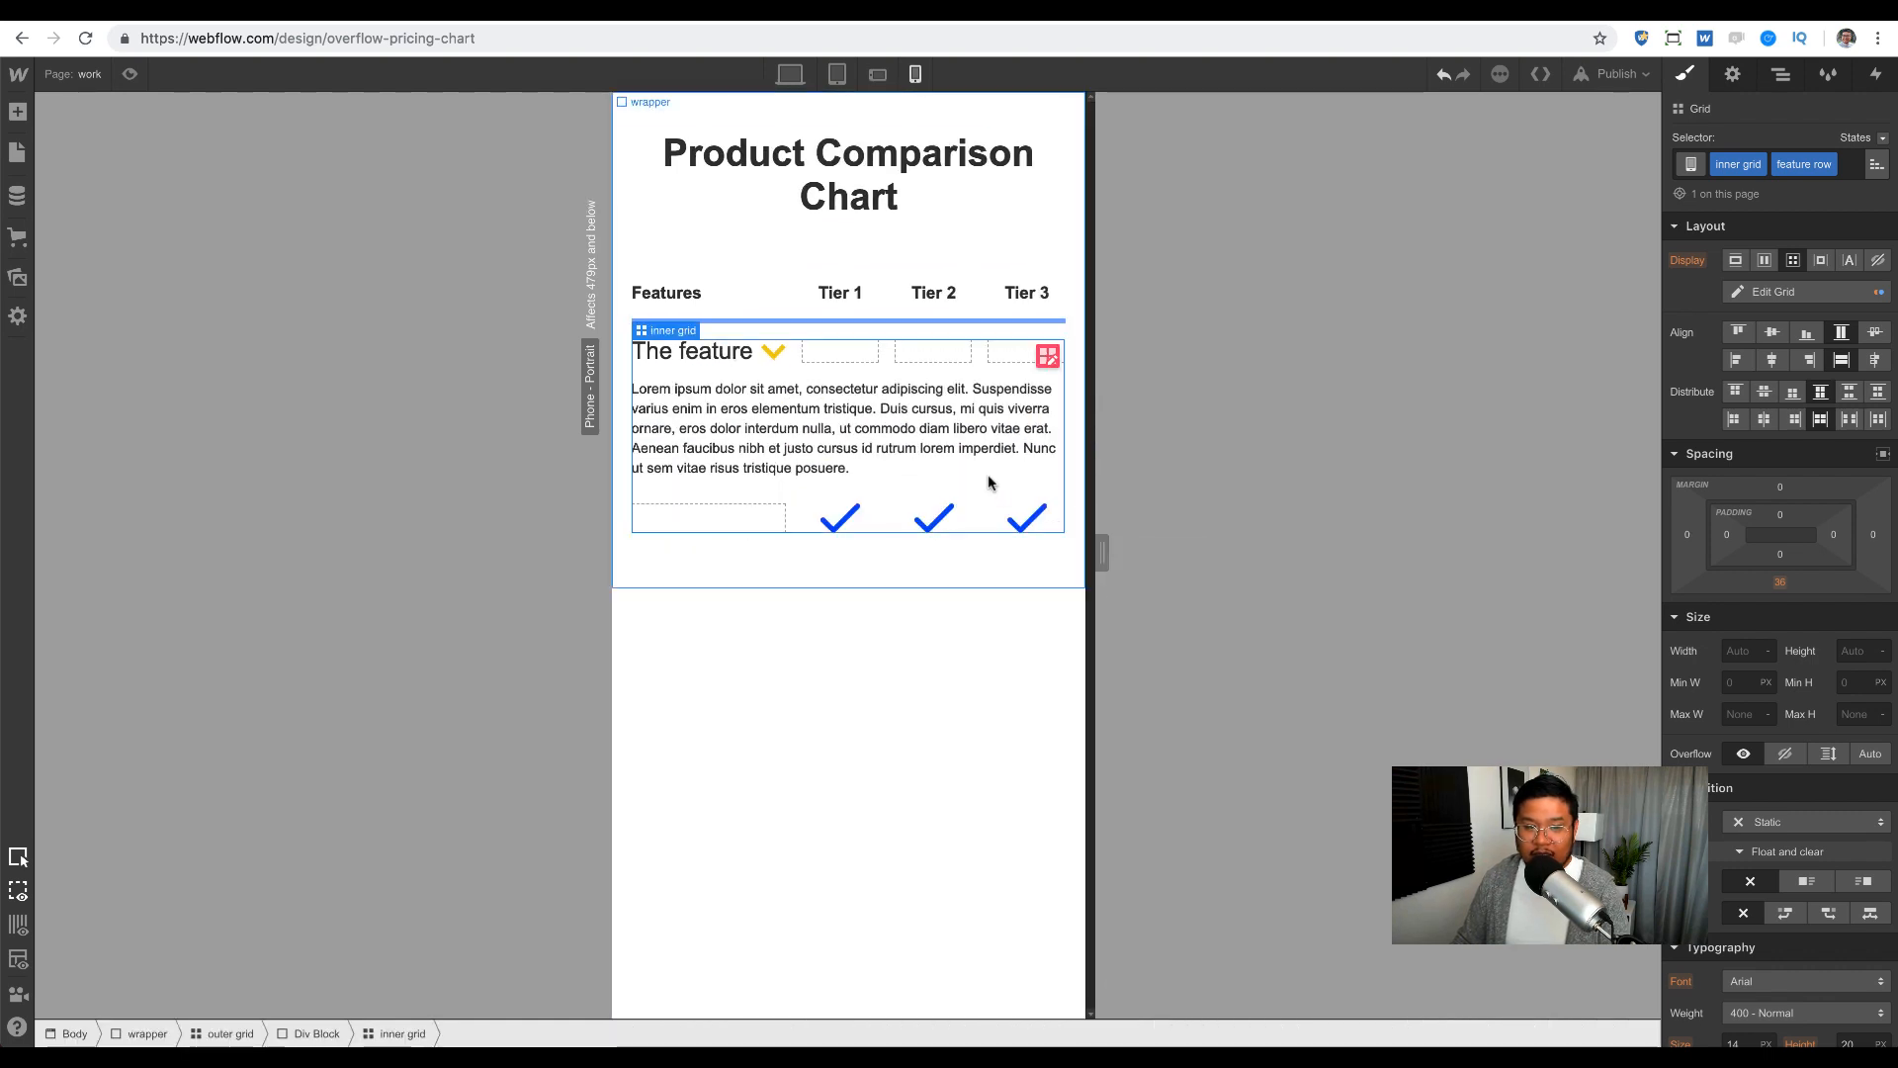
Step: Move the arrow's Link Block into the Tier 3 cell and stretch the title across three columns
left_click(775, 354)
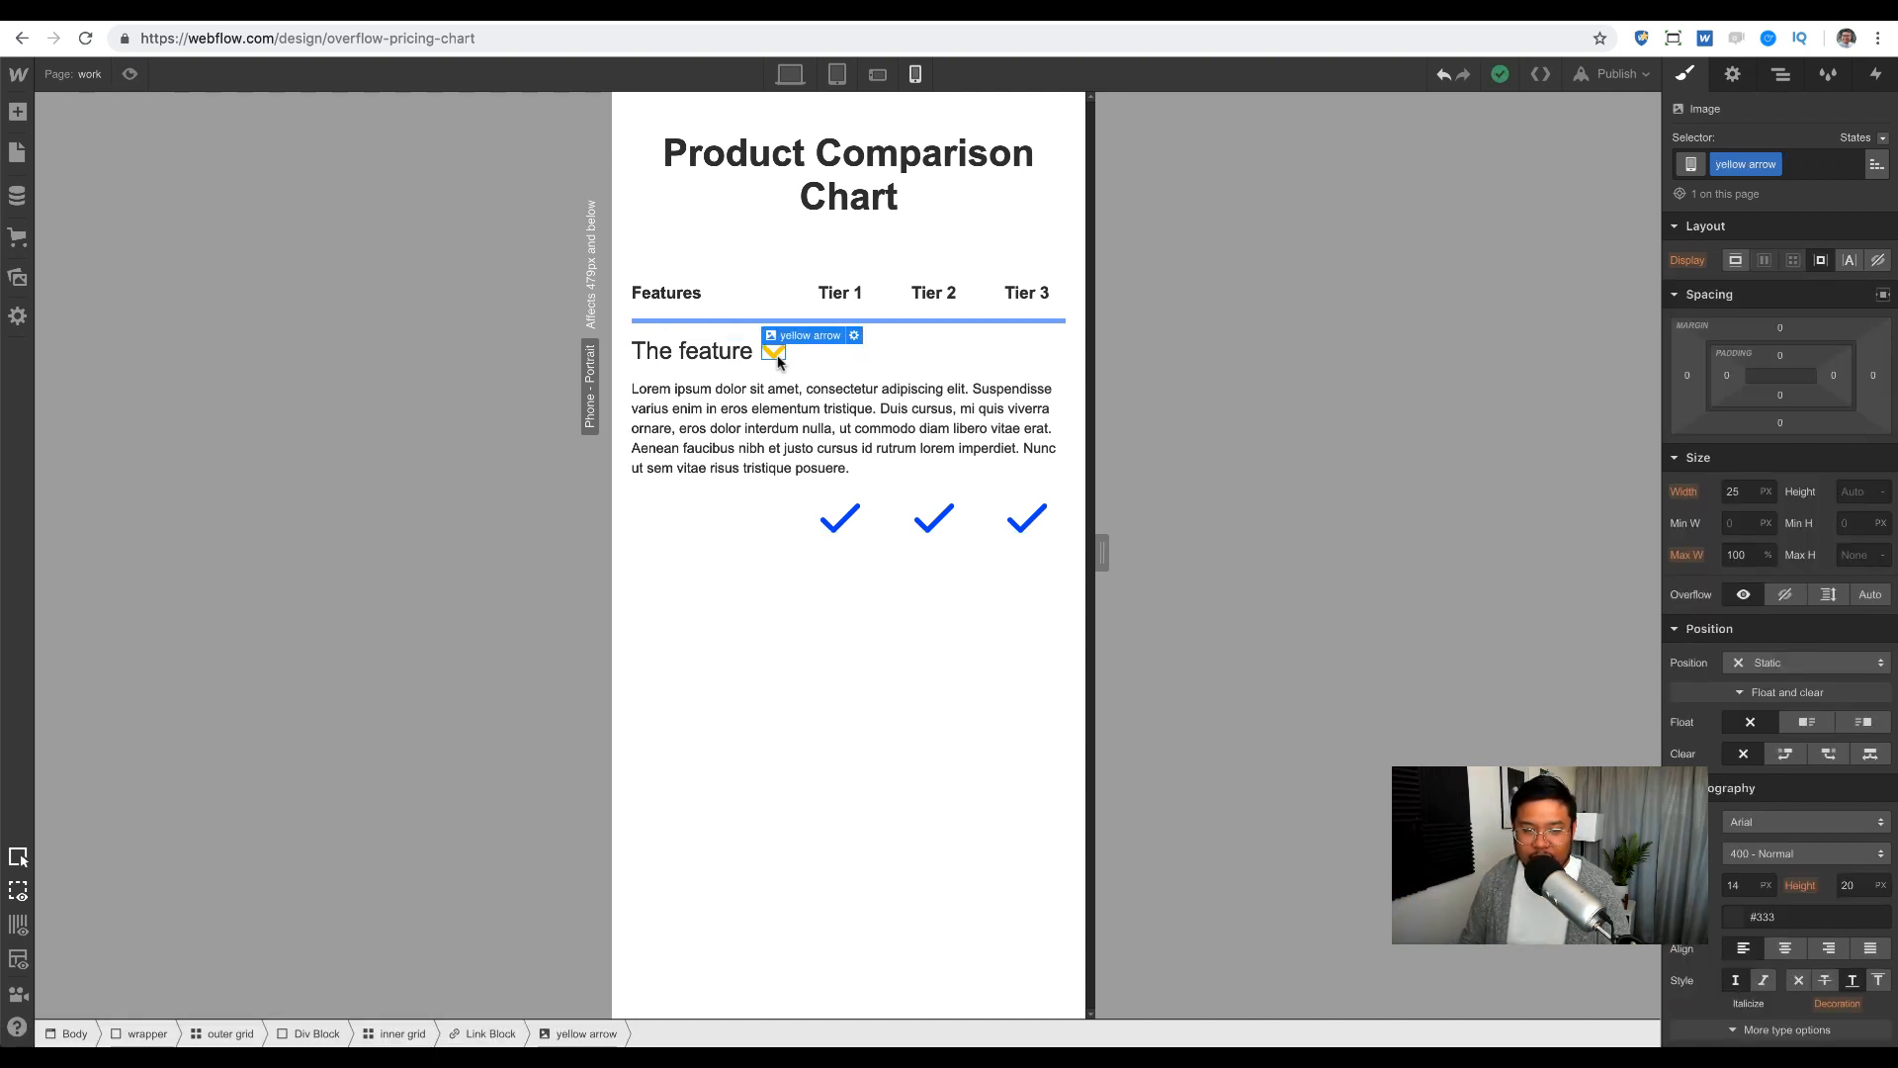
left_click(778, 360)
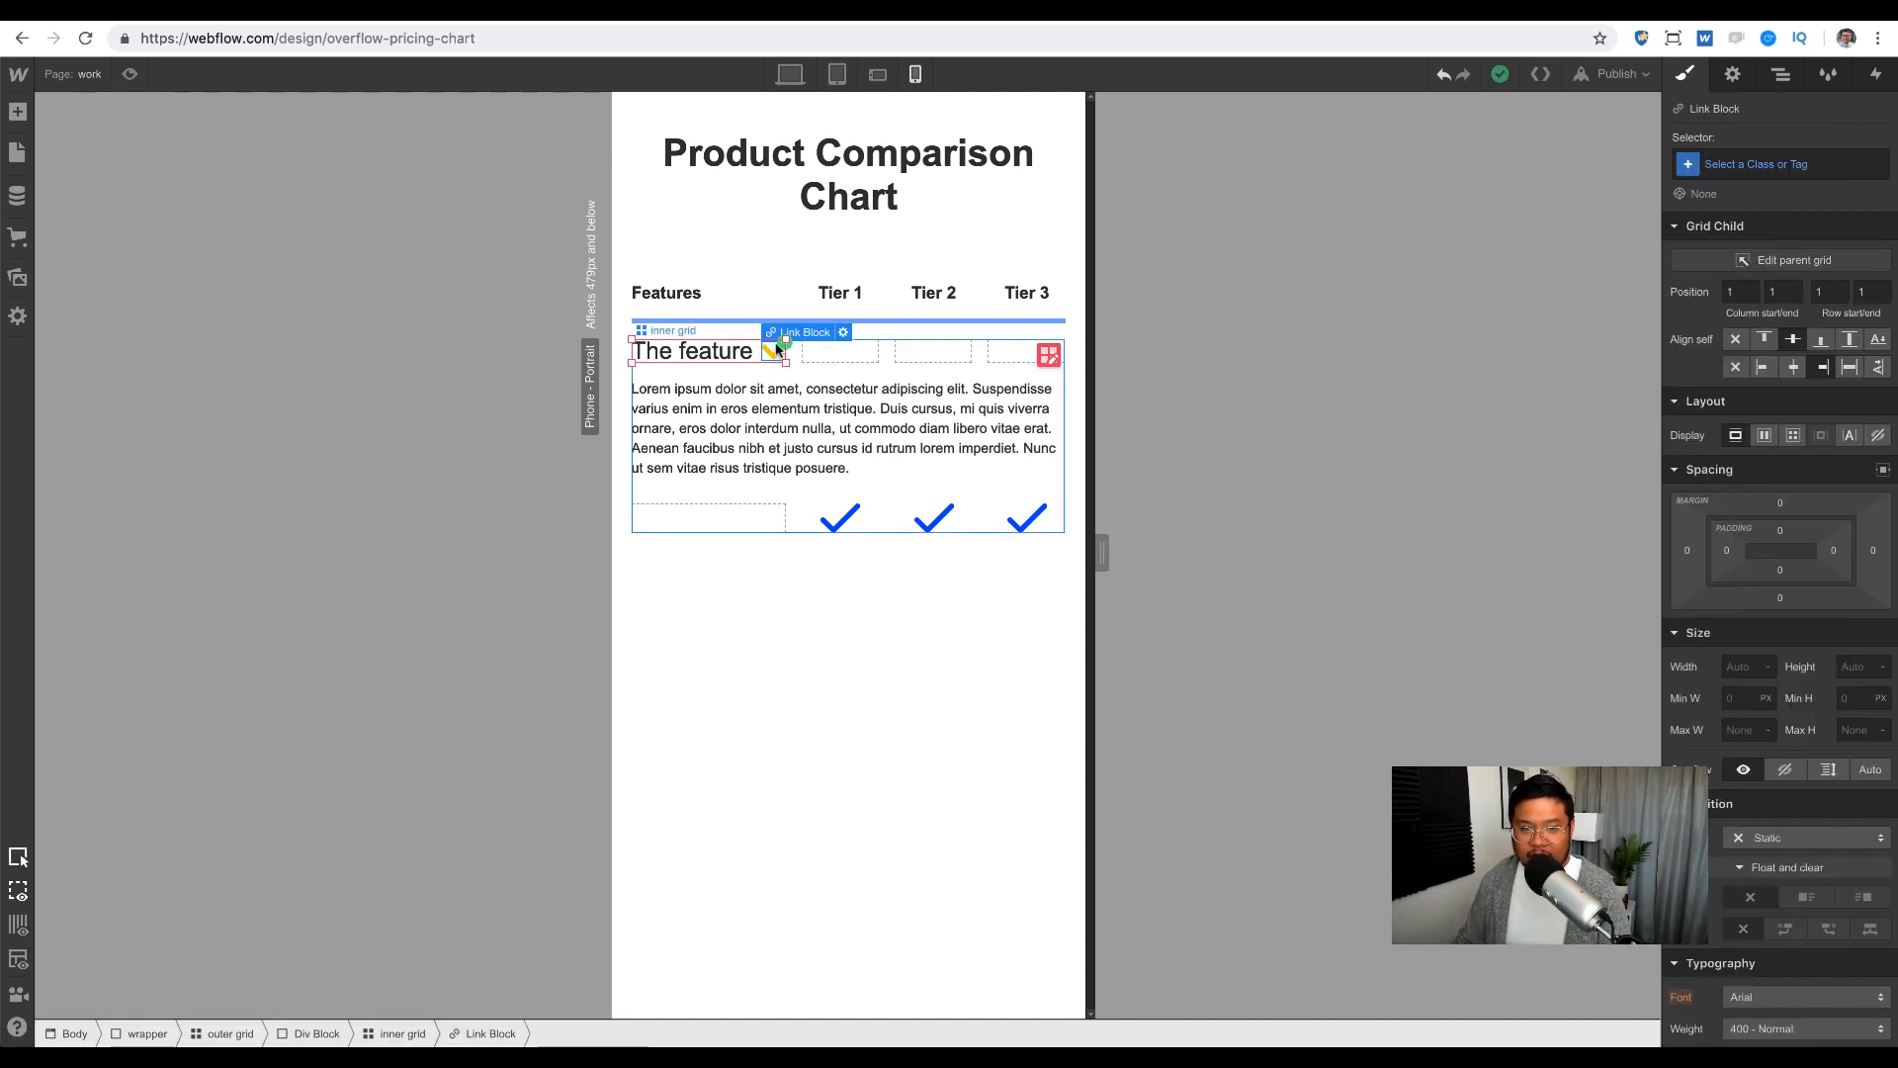
left_click(1781, 75)
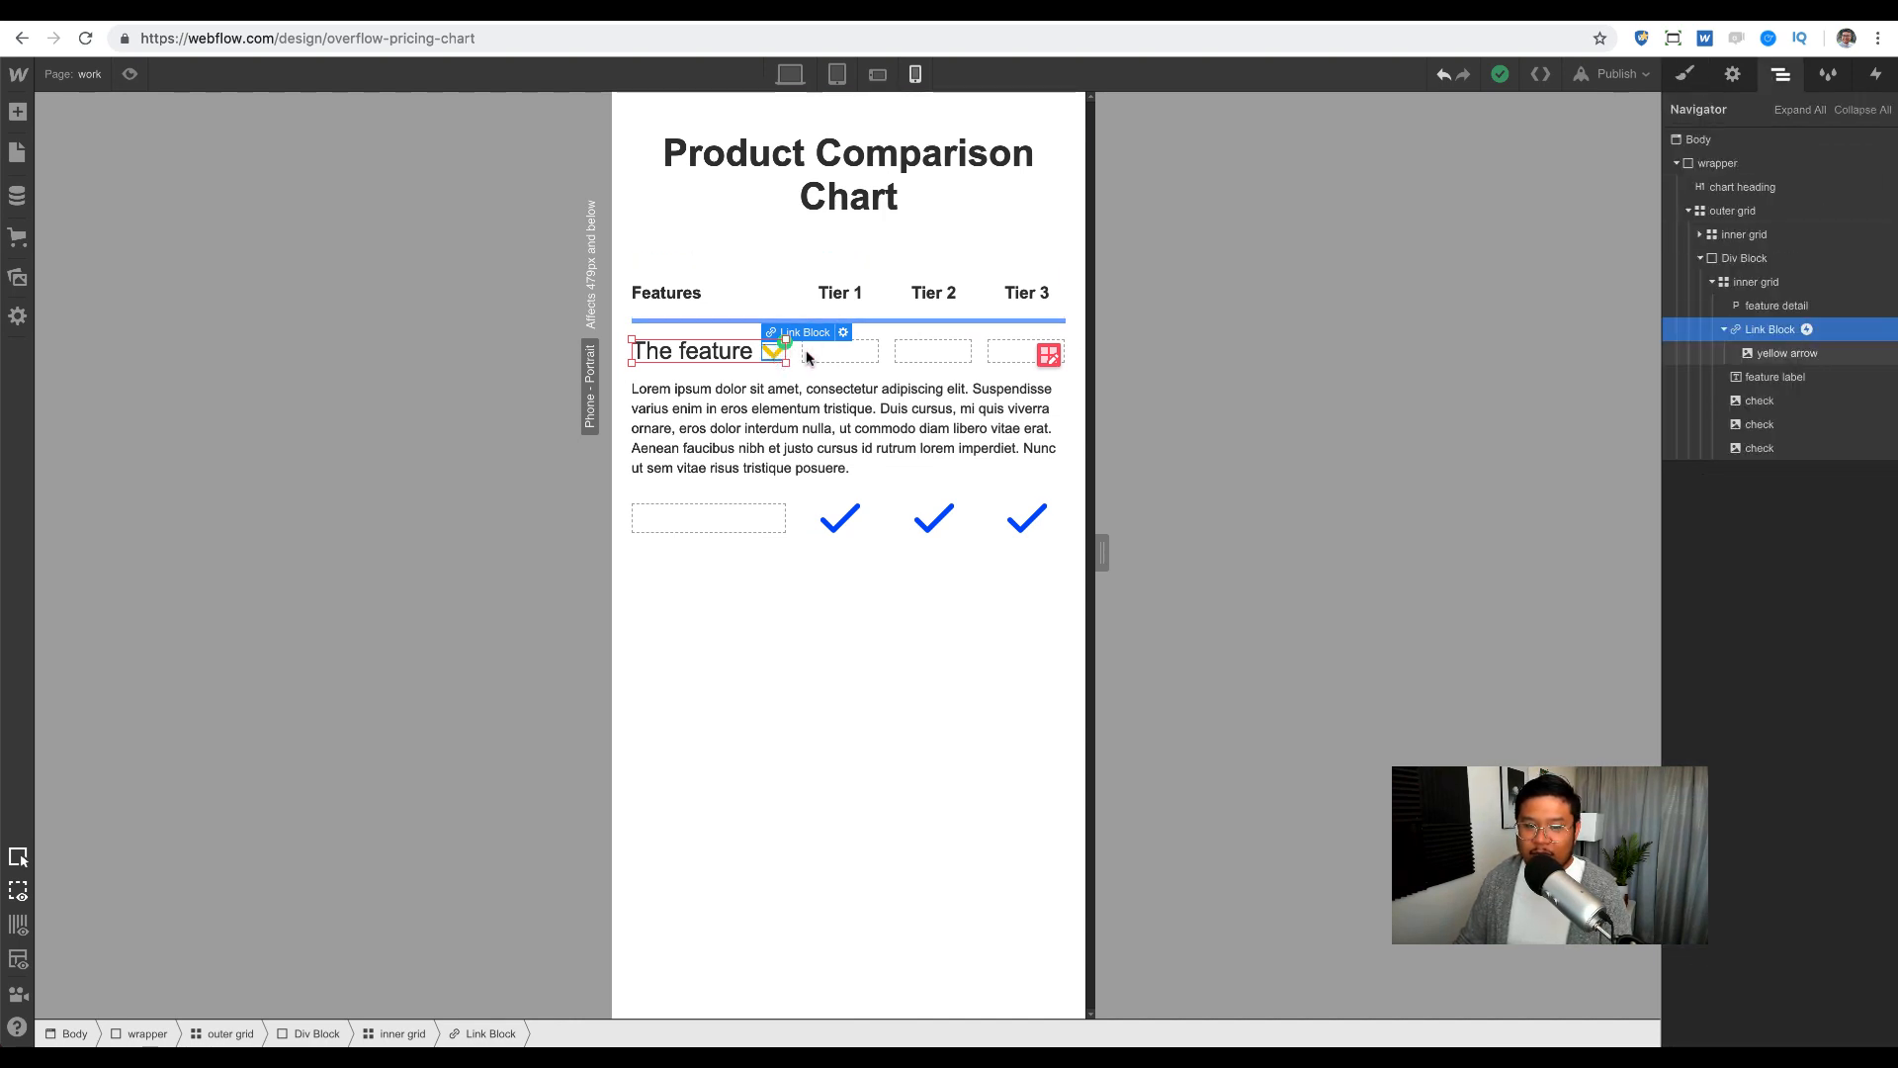
left_click_drag(778, 355, 1028, 353)
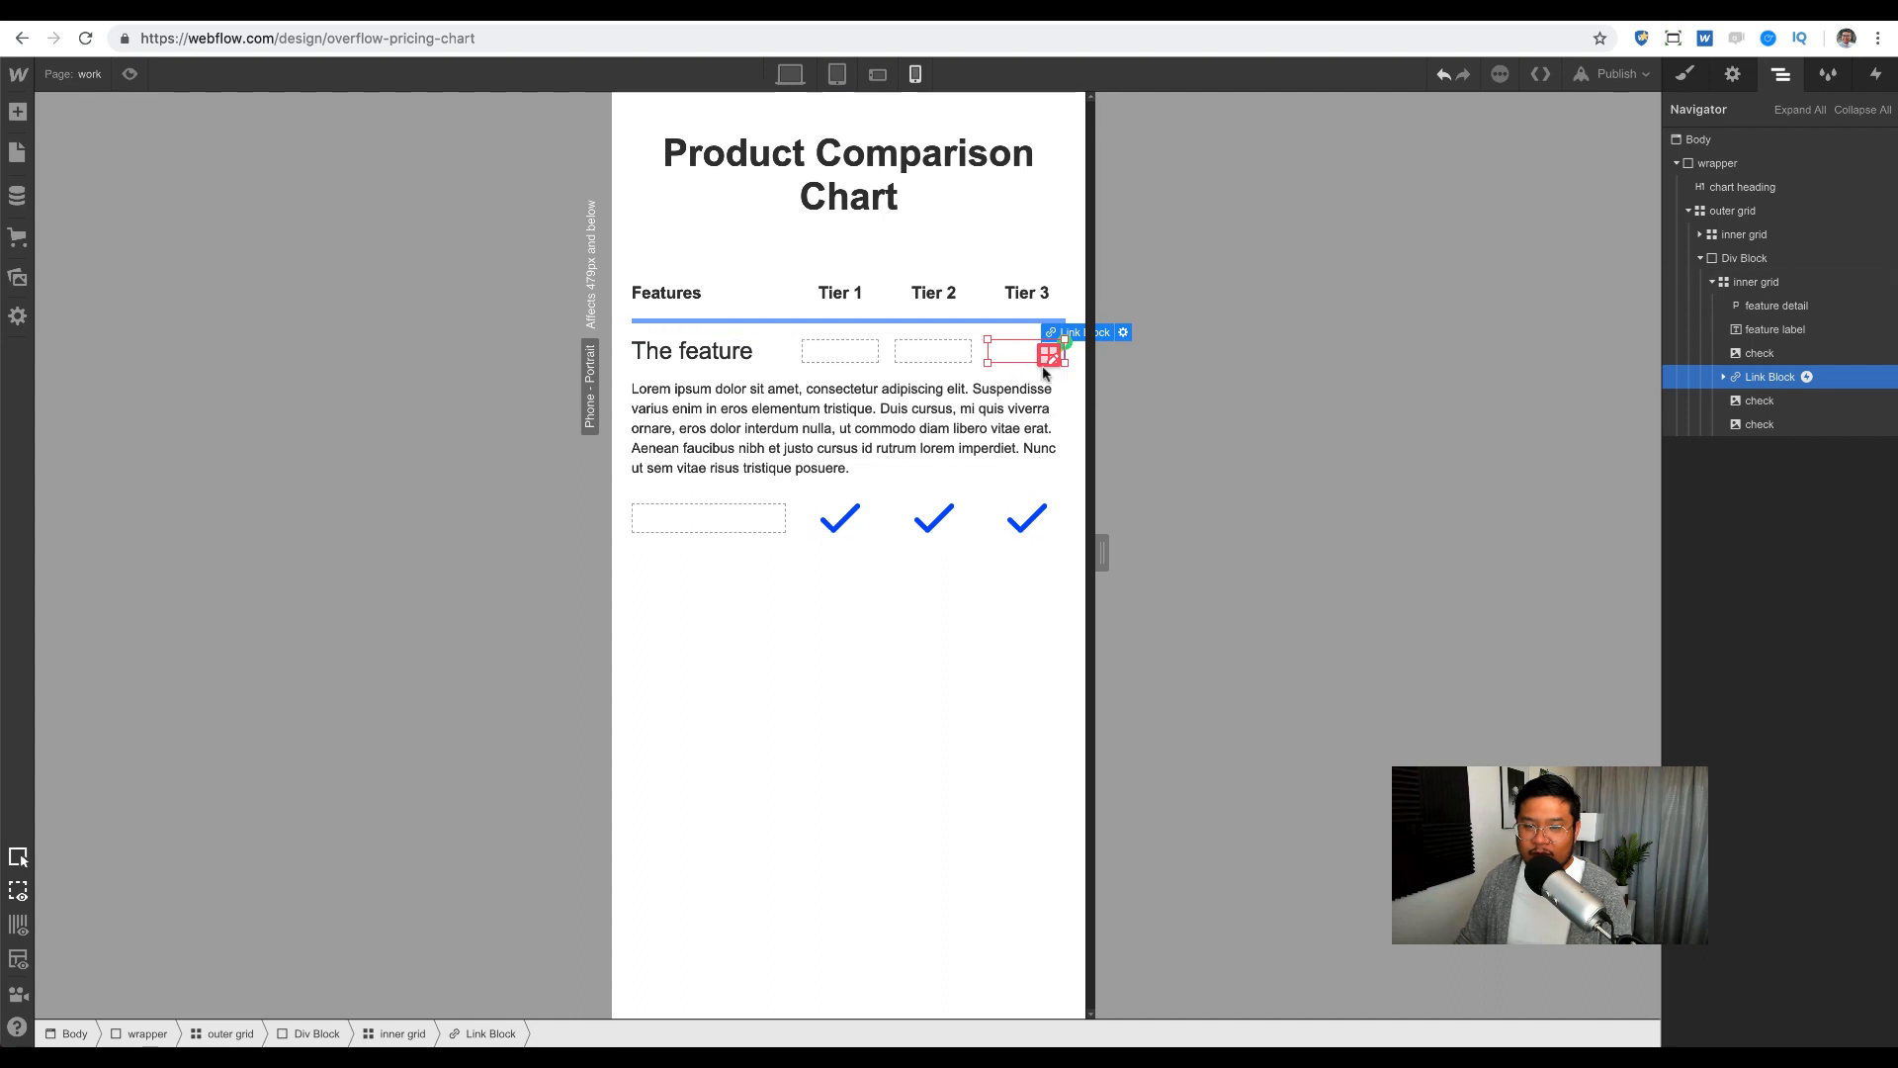
left_click(776, 368)
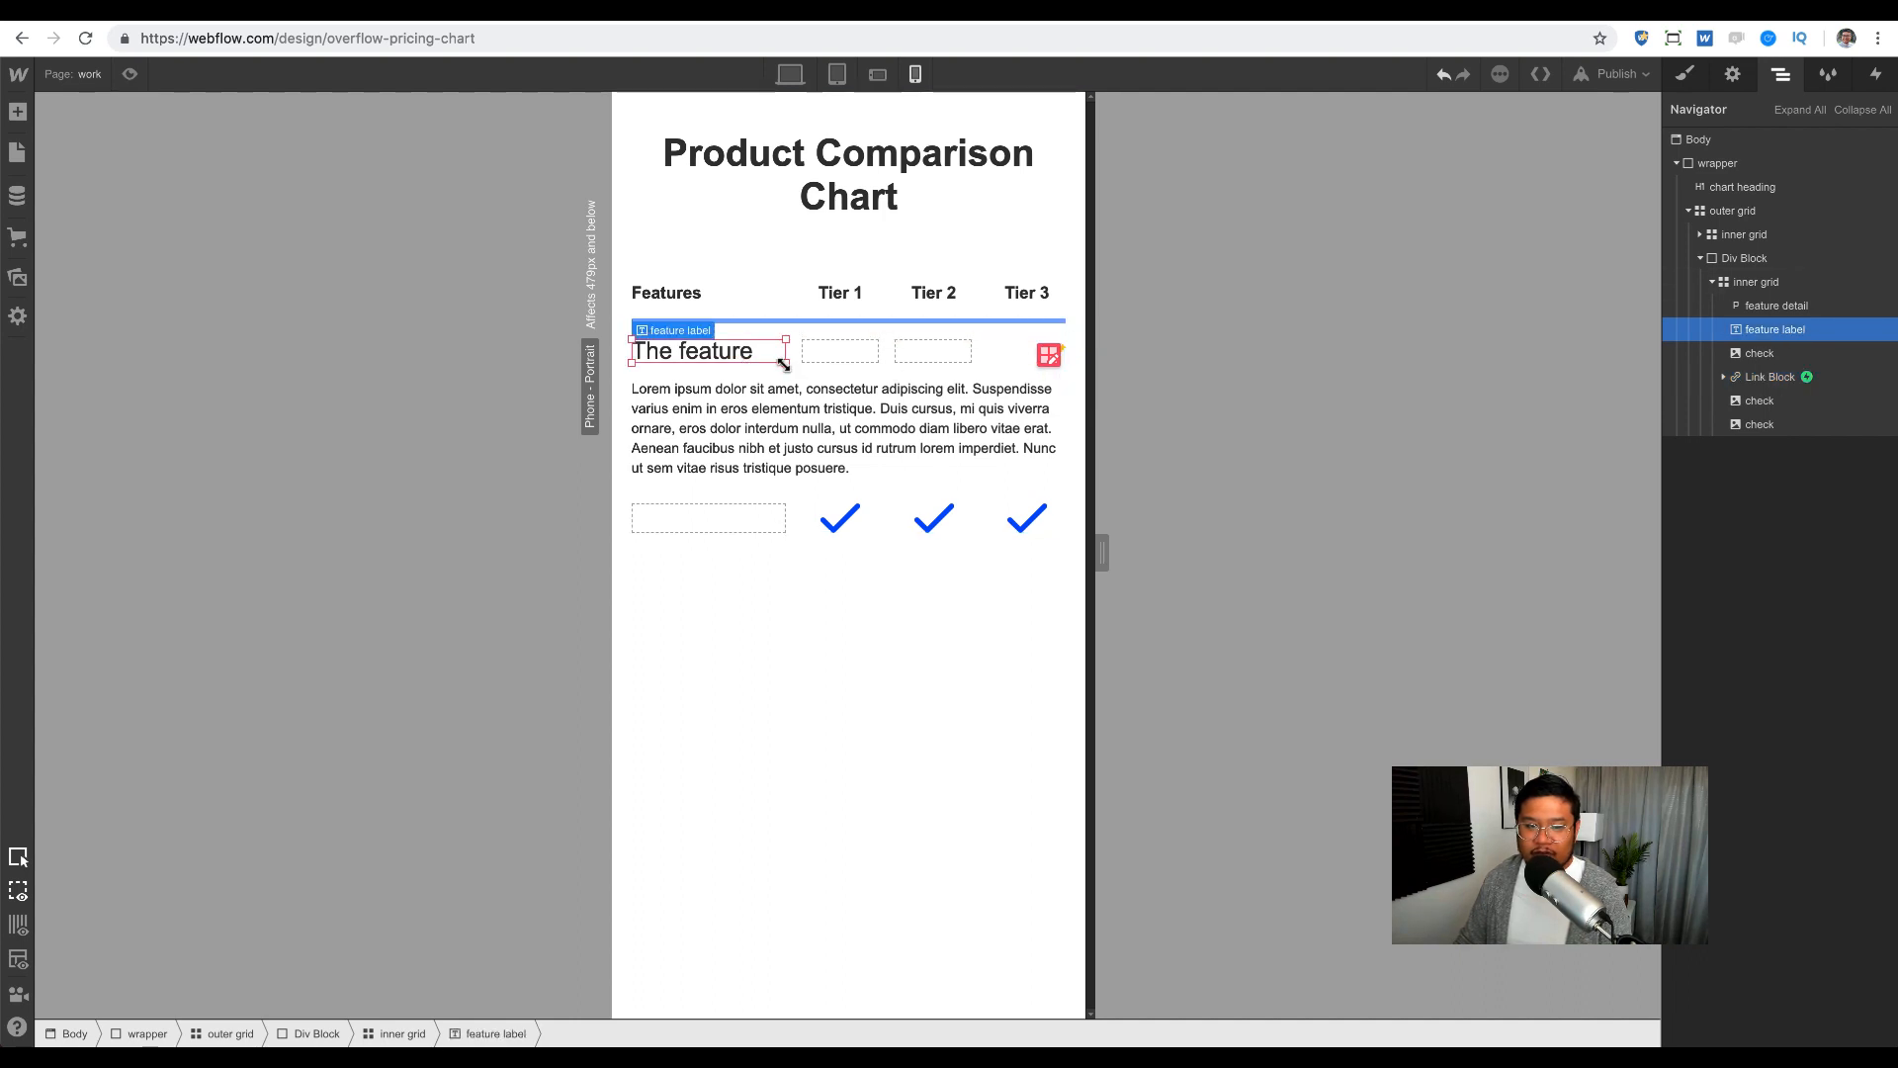
left_click_drag(781, 361, 986, 382)
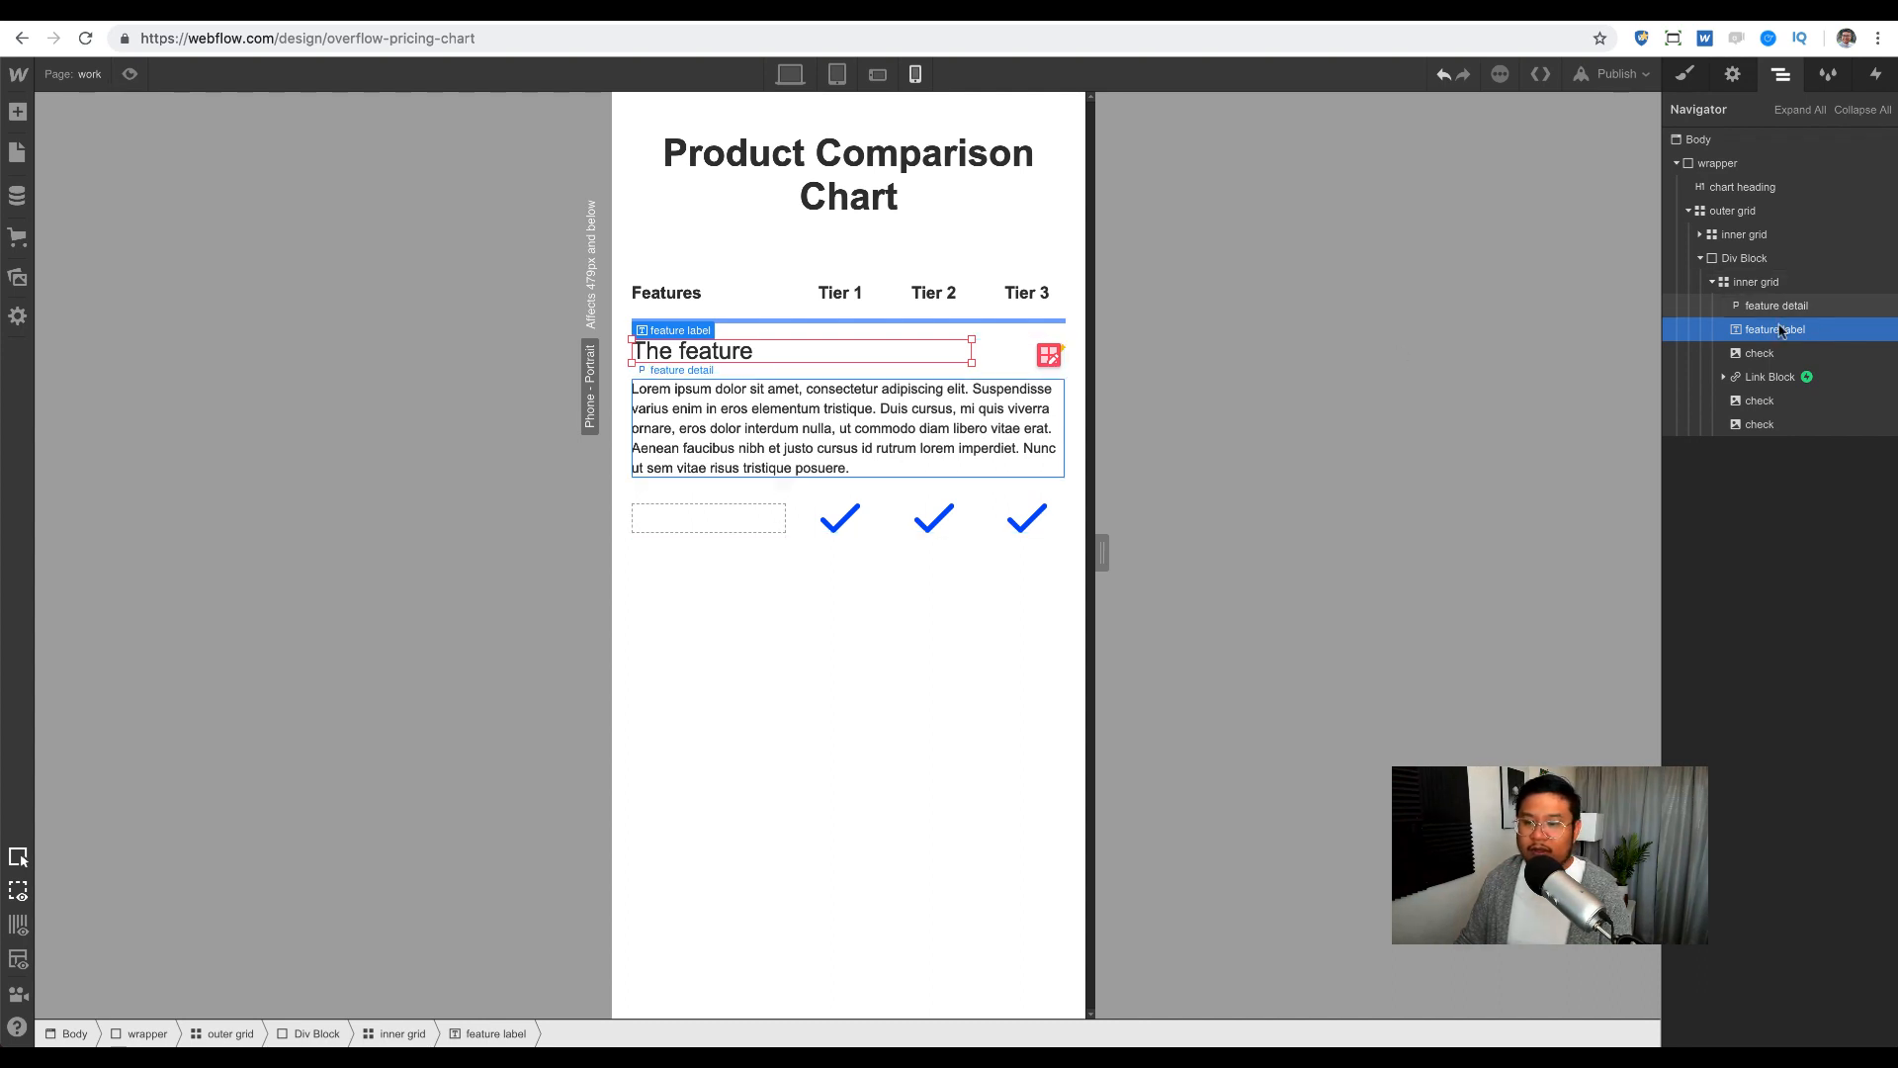
Step: On desktop, paste four copies of the finished feature row into the Div Block
key("shift+1")
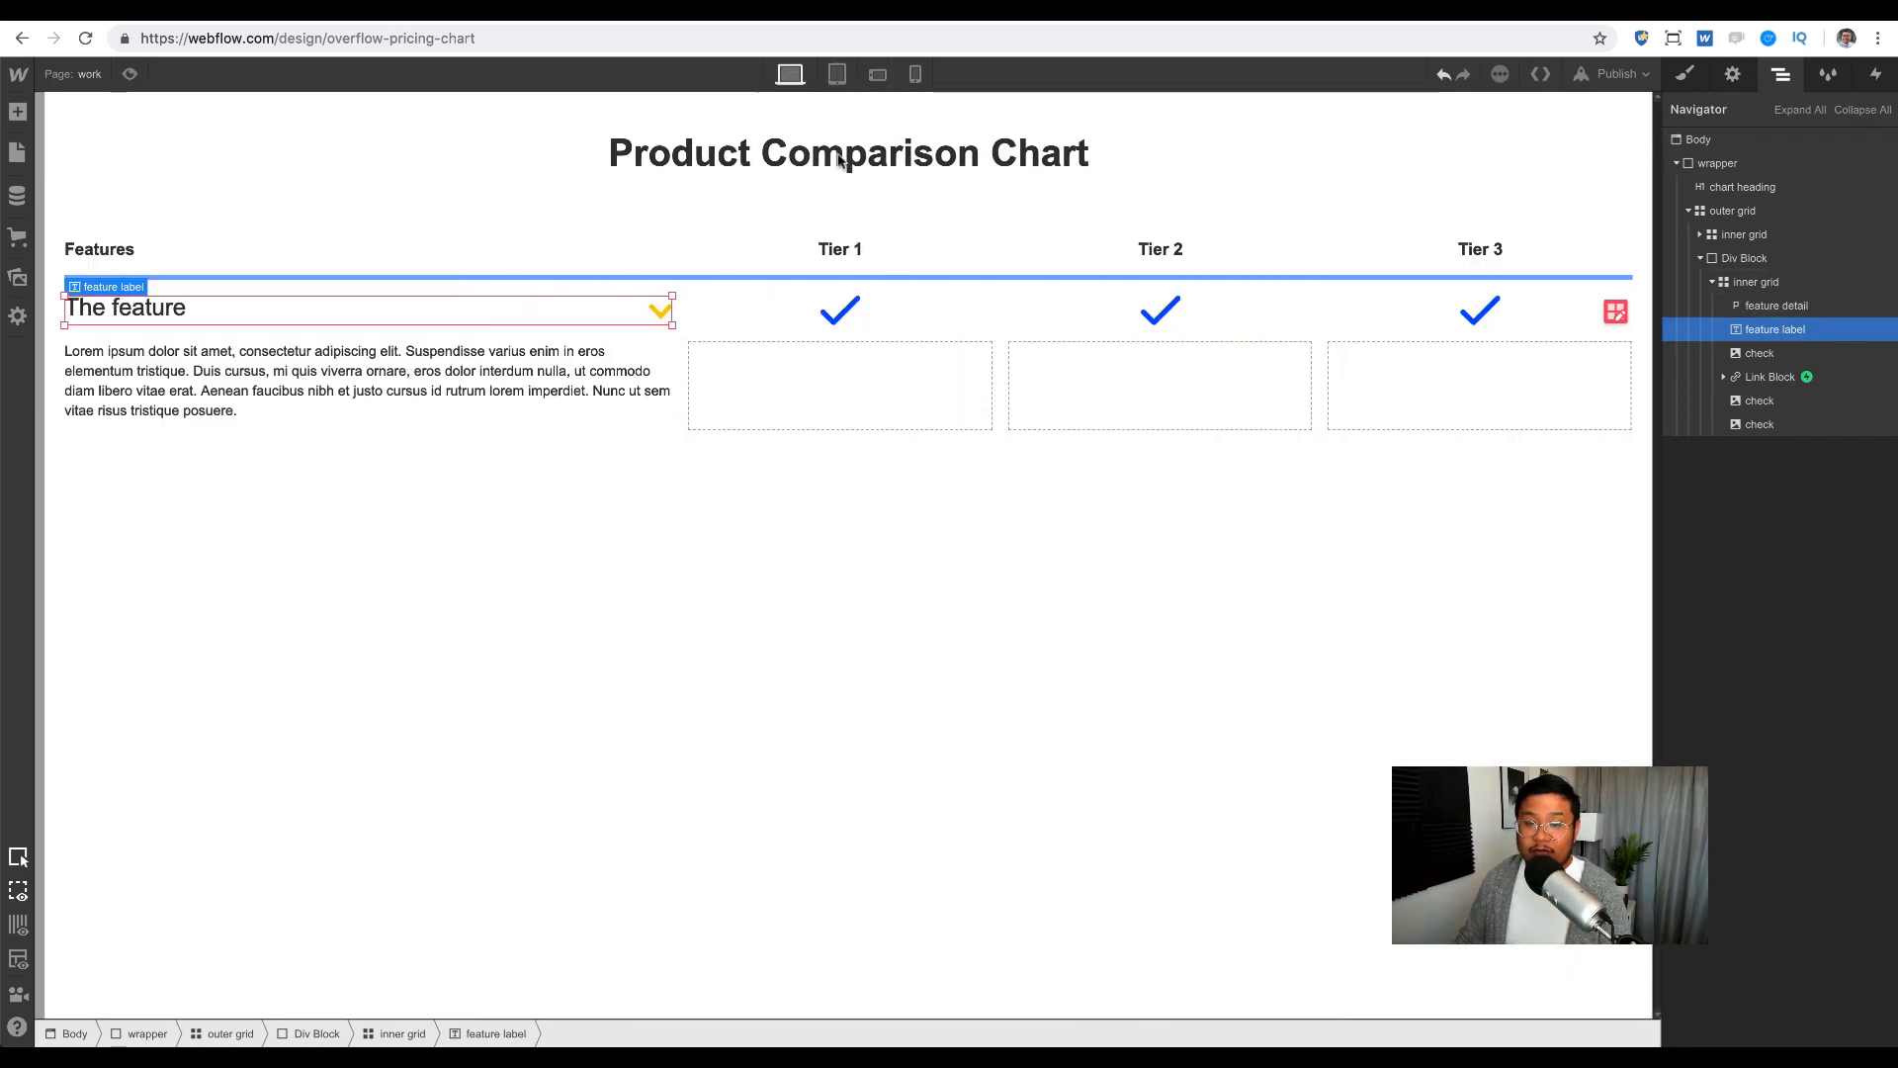
left_click(1762, 282)
left_click(1758, 260)
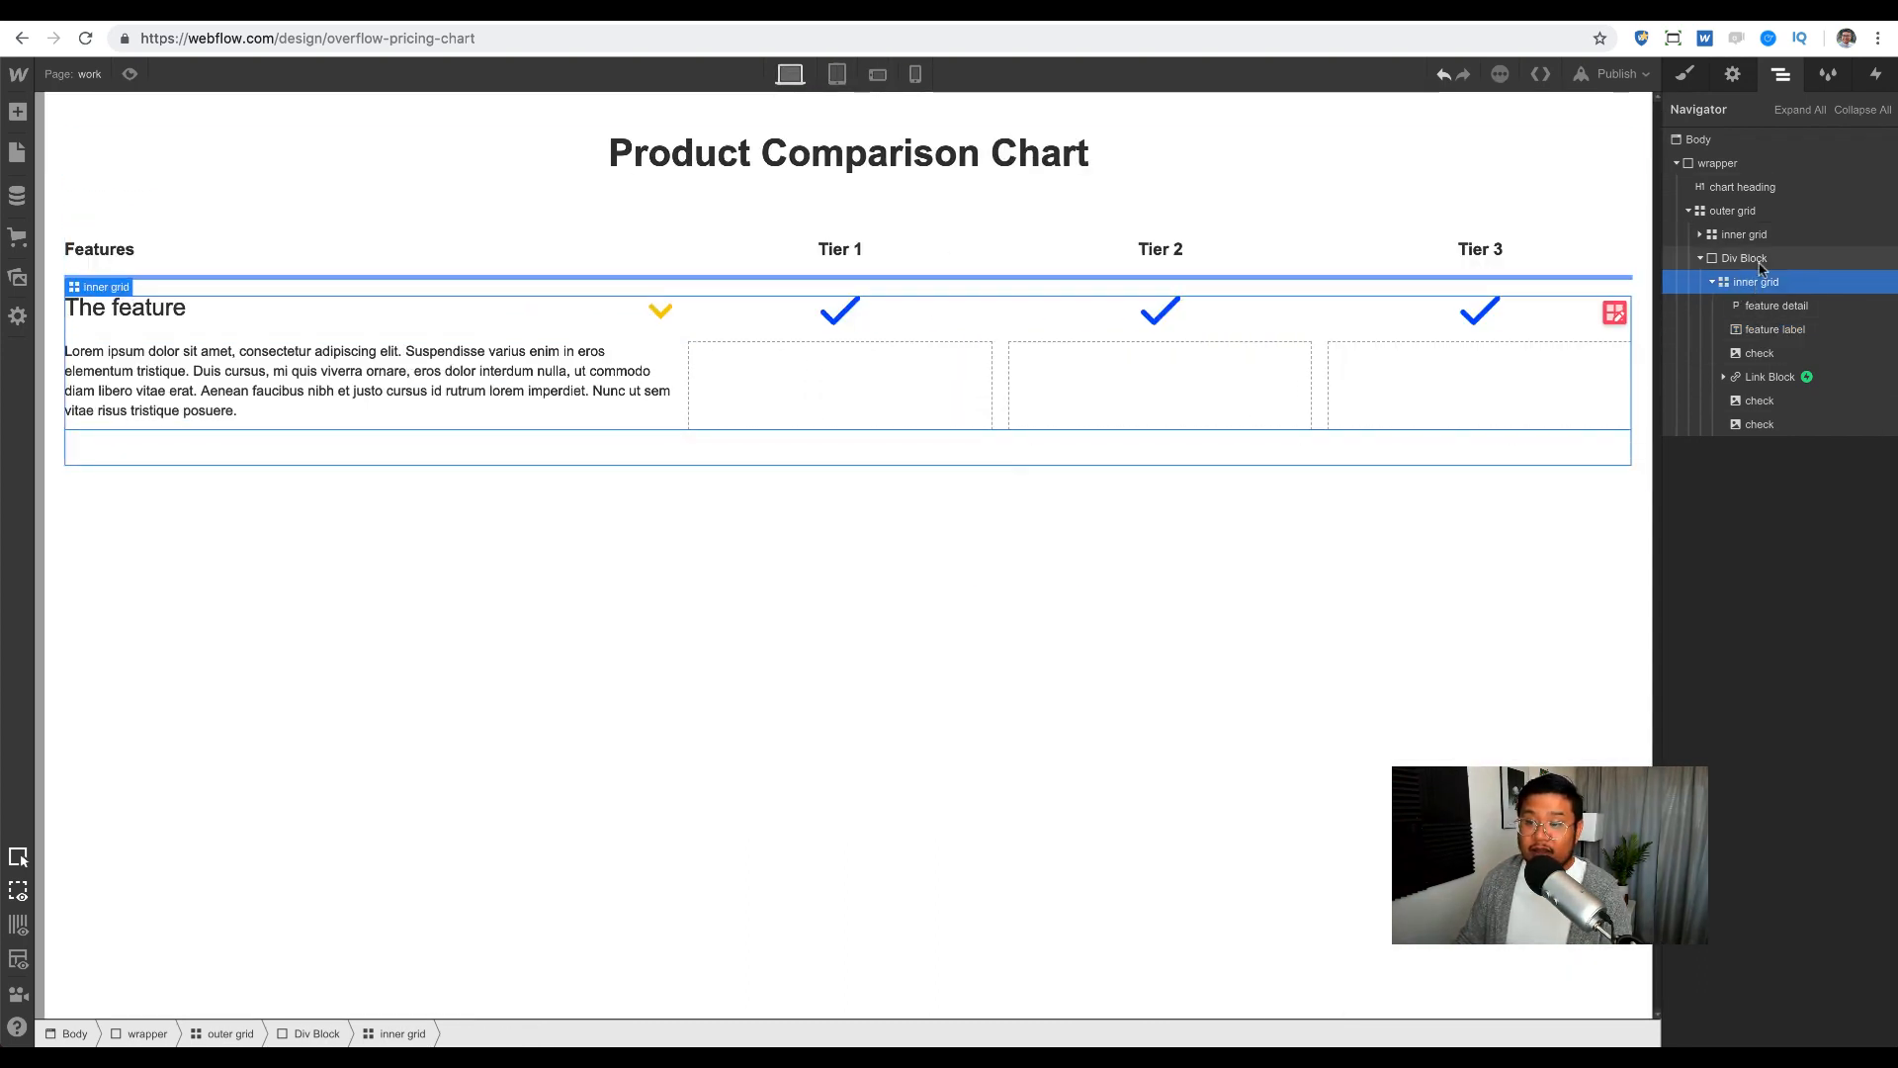
key("ctrl+v")
key("ctrl+v")
key("ctrl+v")
key("ctrl+v")
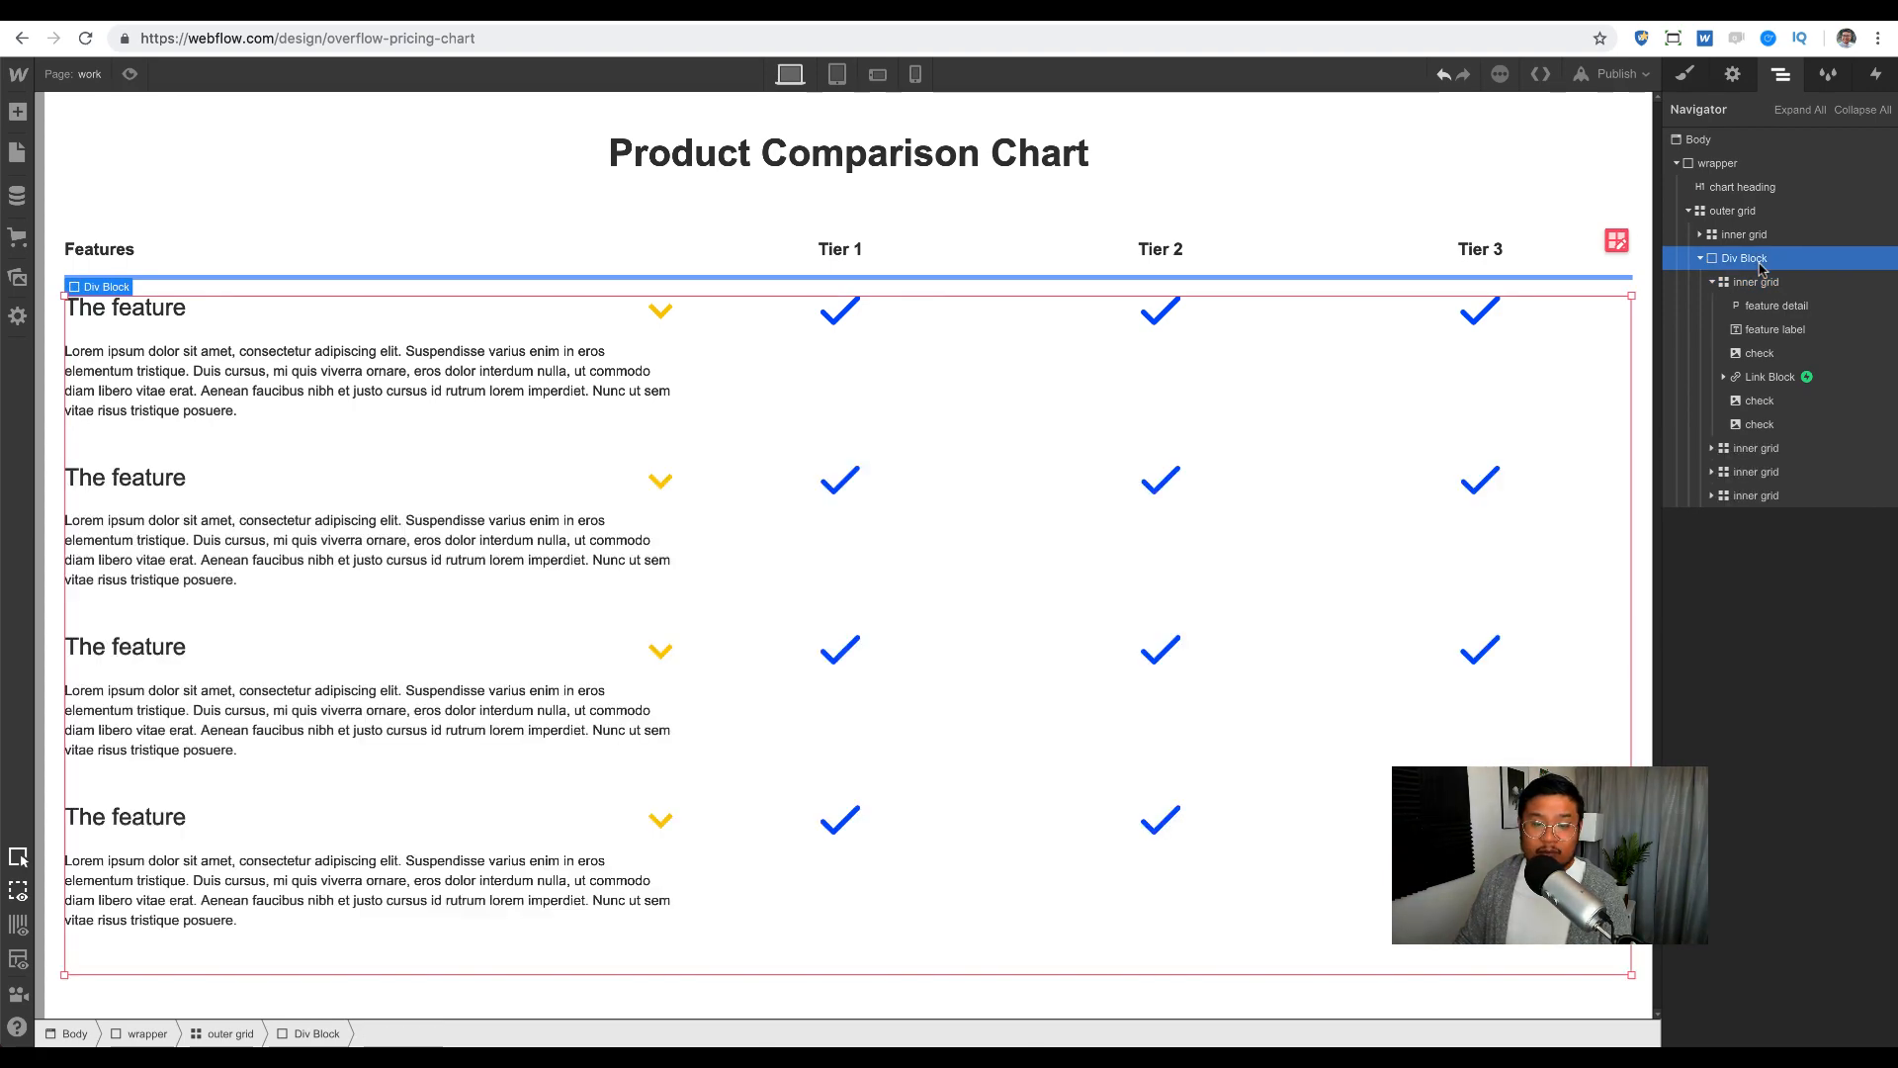
Step: Check the chart at 414px phone width, return to desktop, and collapse the wrapper
left_click(911, 75)
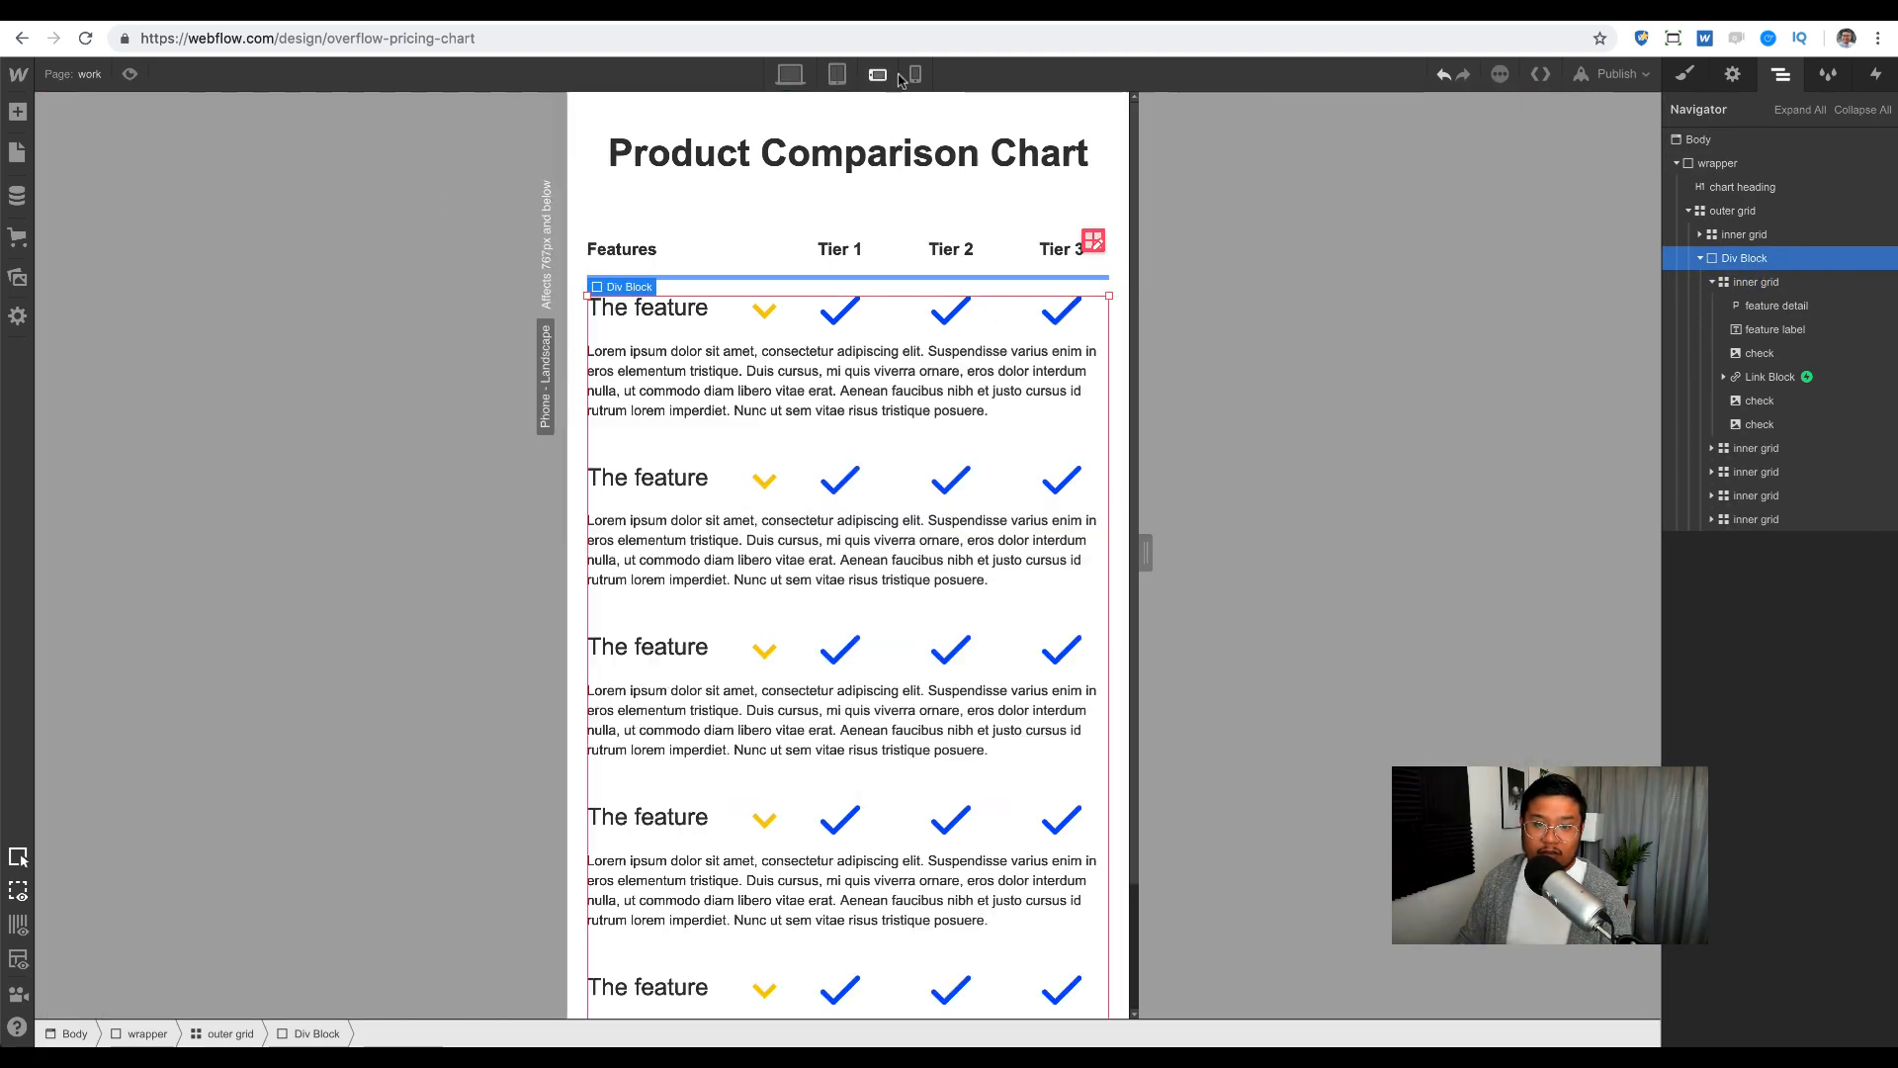
left_click_drag(1023, 551, 1076, 552)
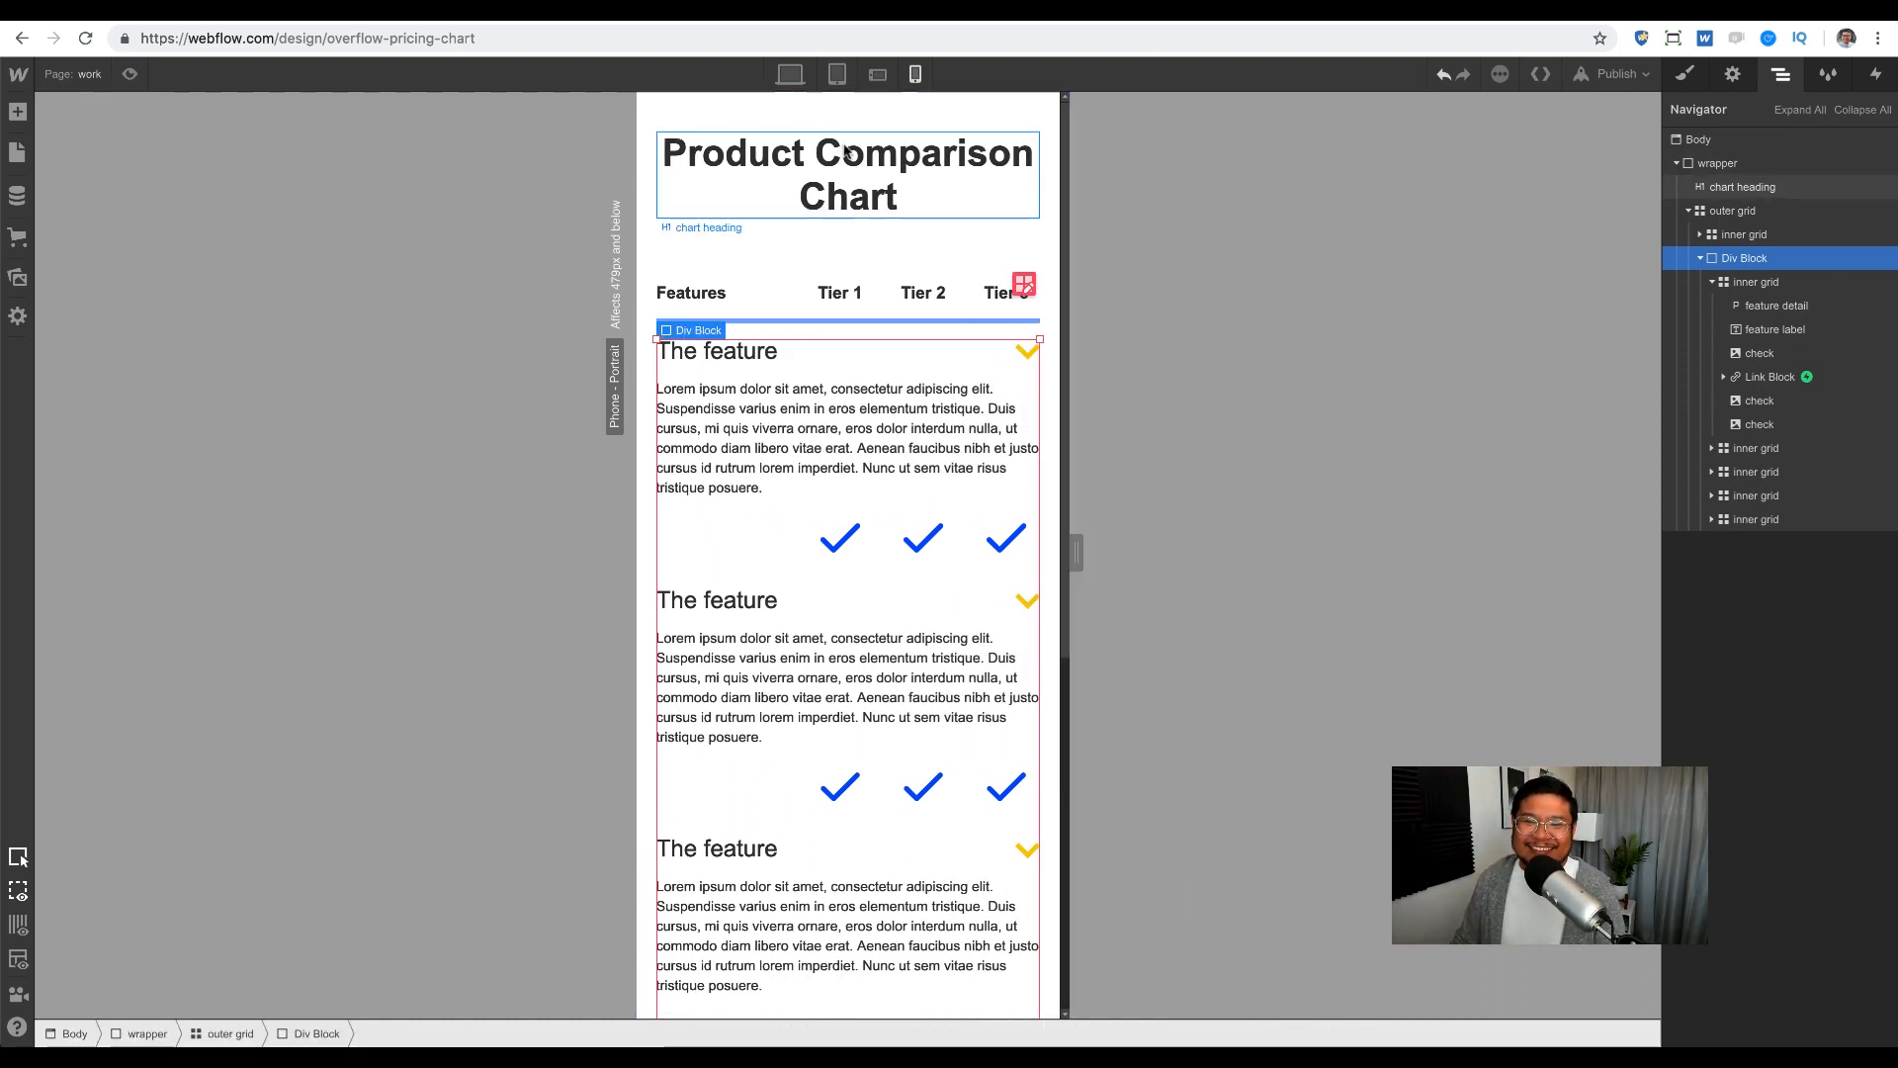
left_click(790, 76)
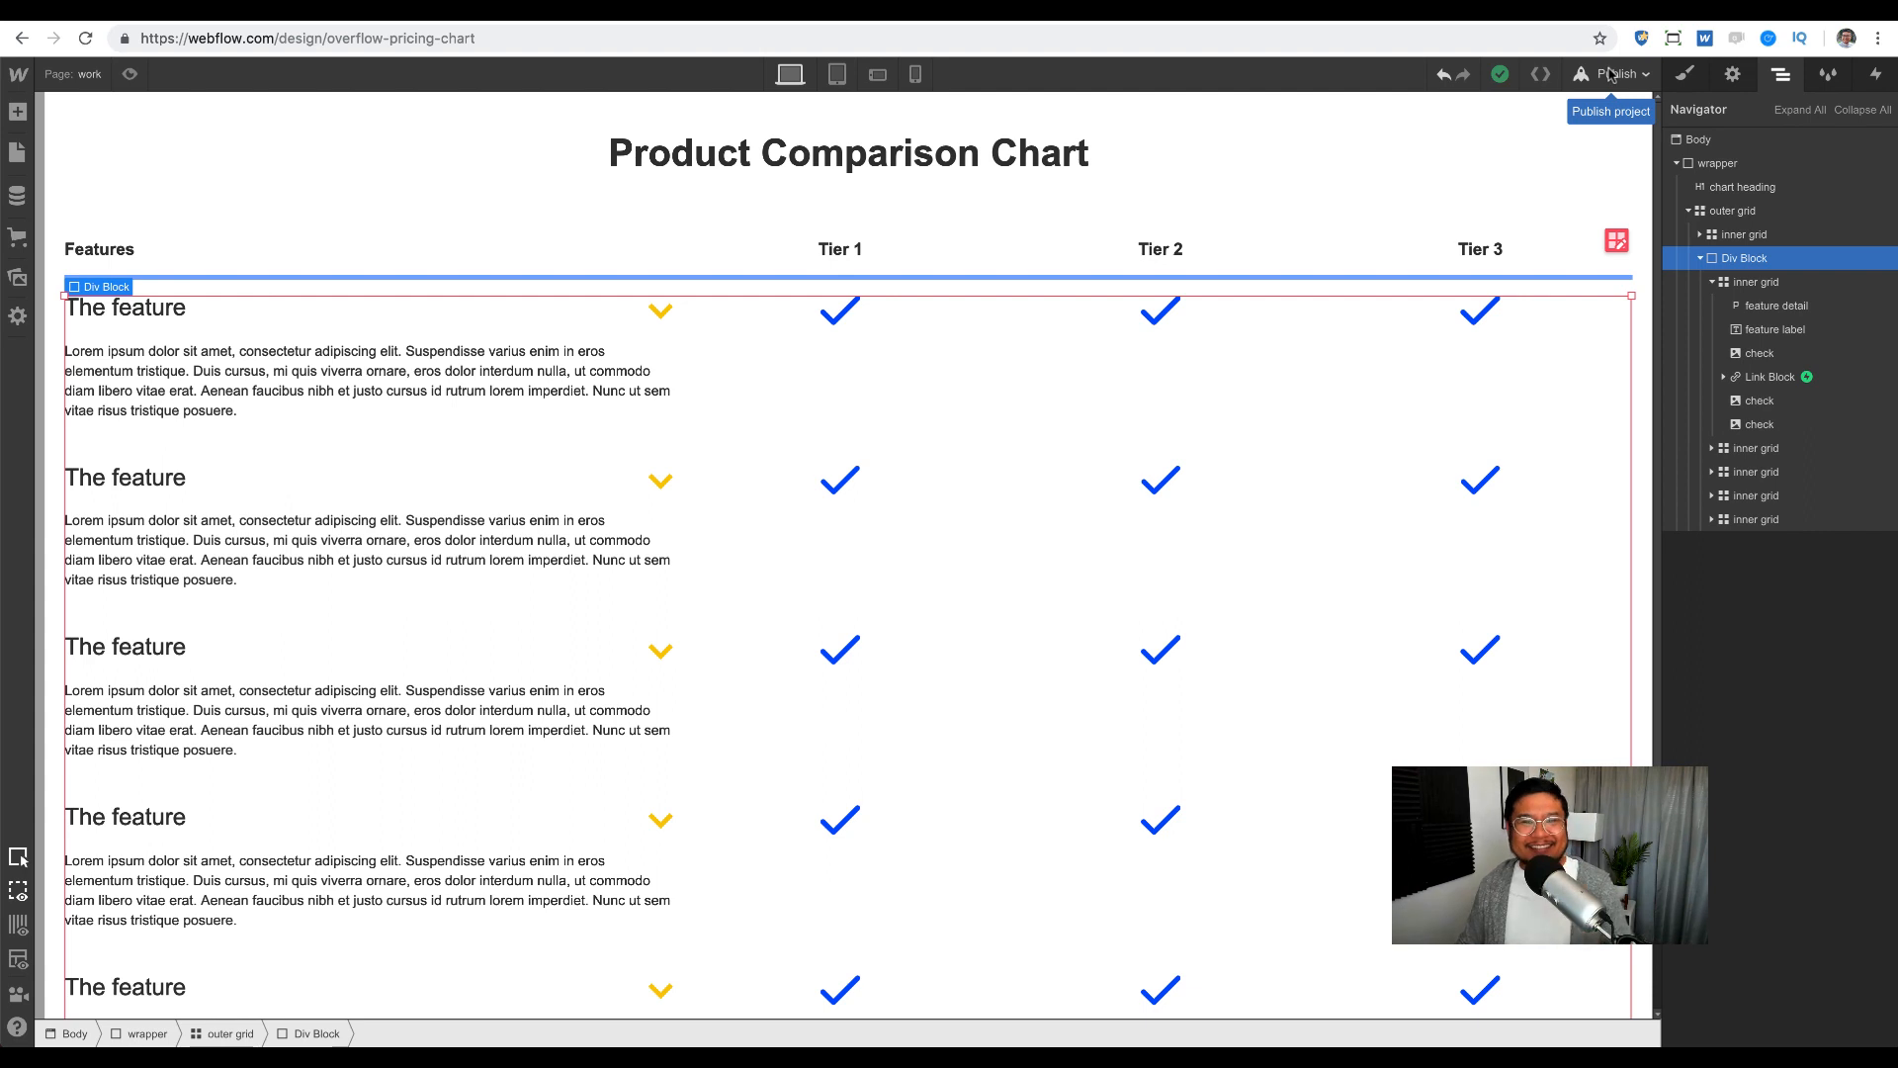
left_click(1715, 164)
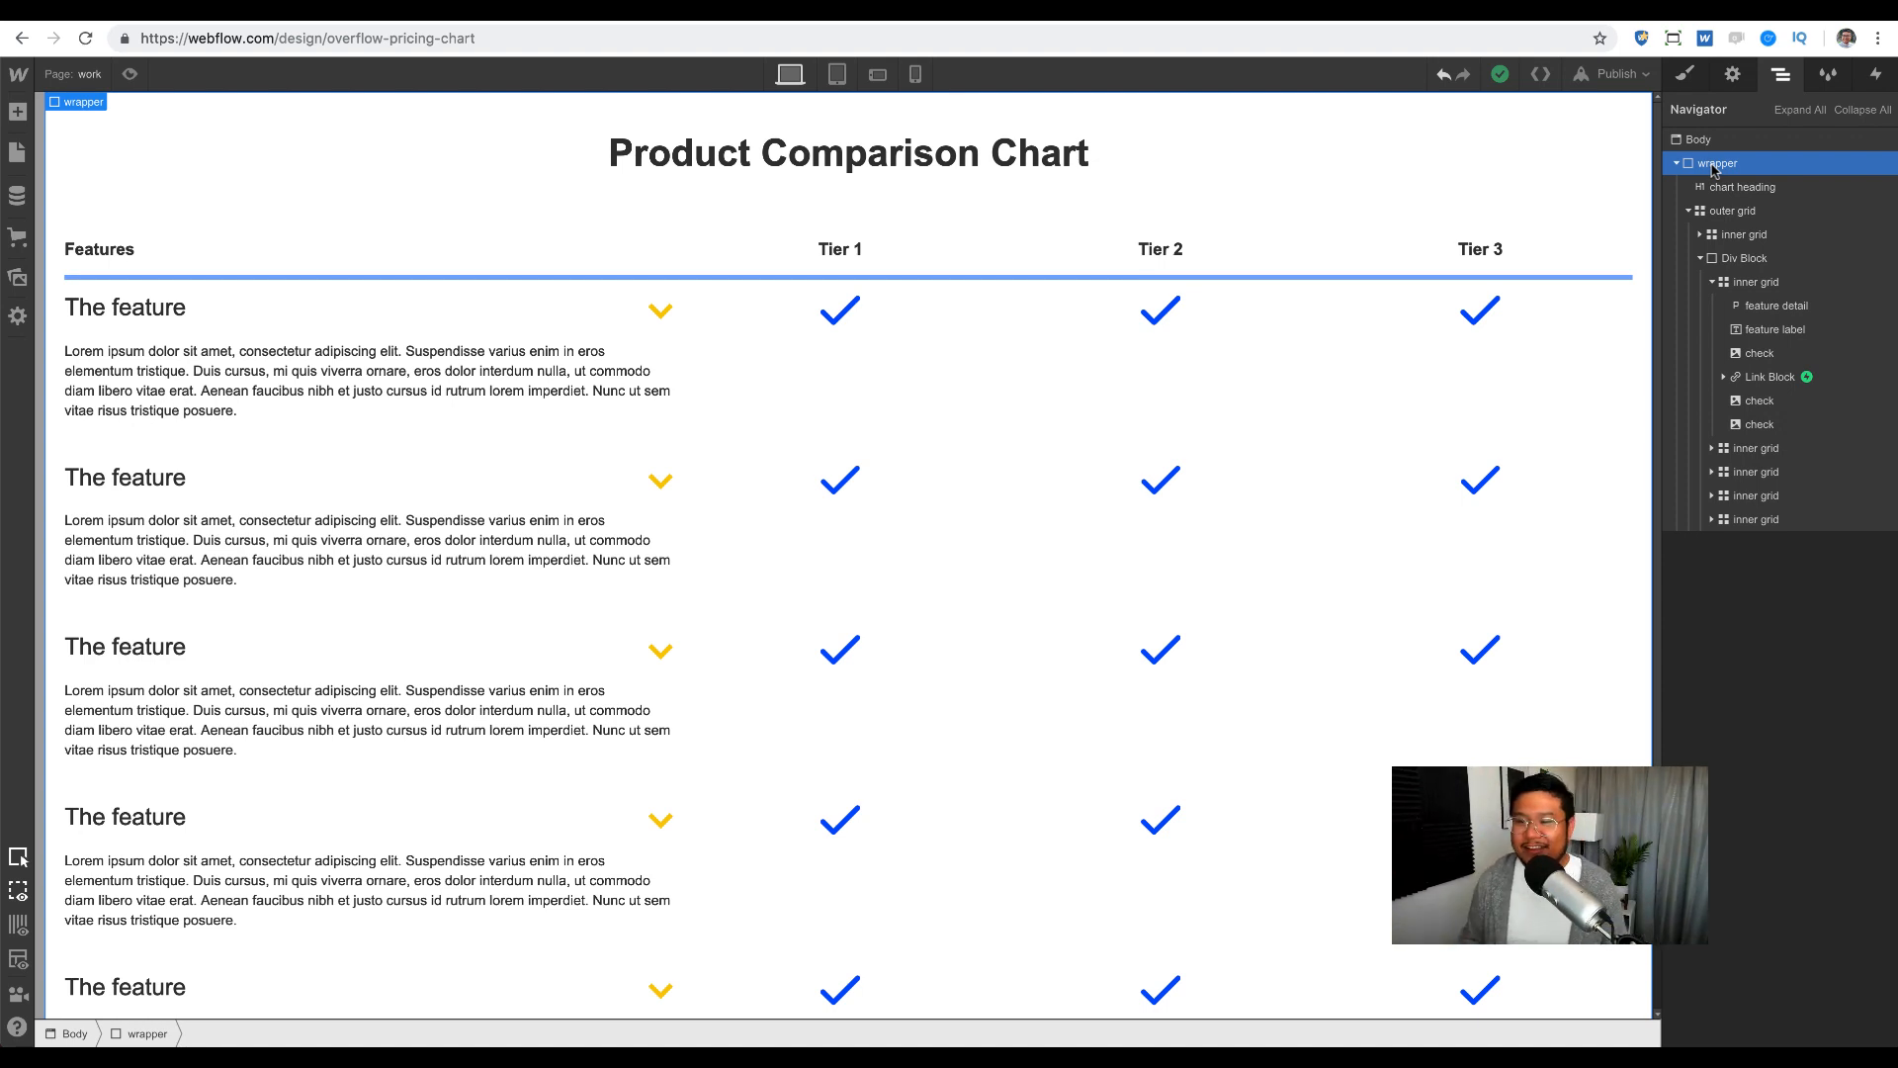
left_click(1678, 163)
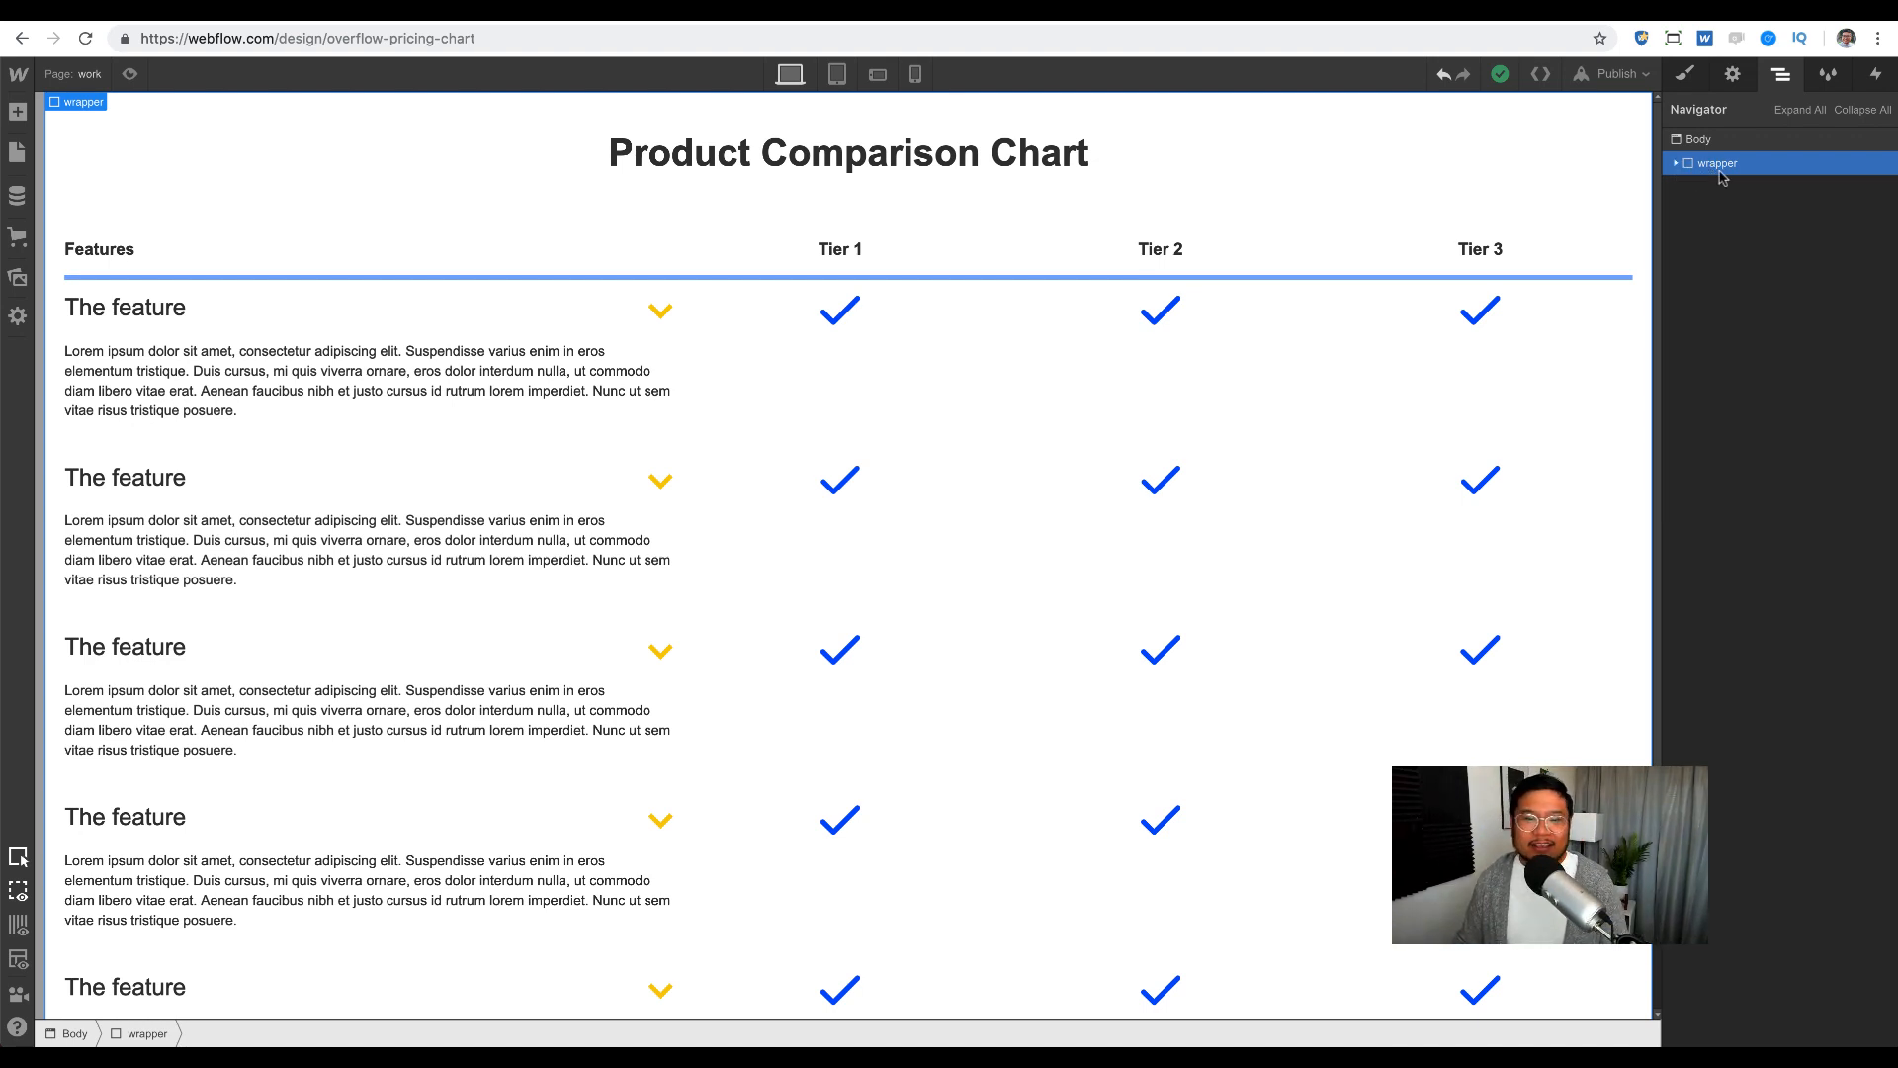